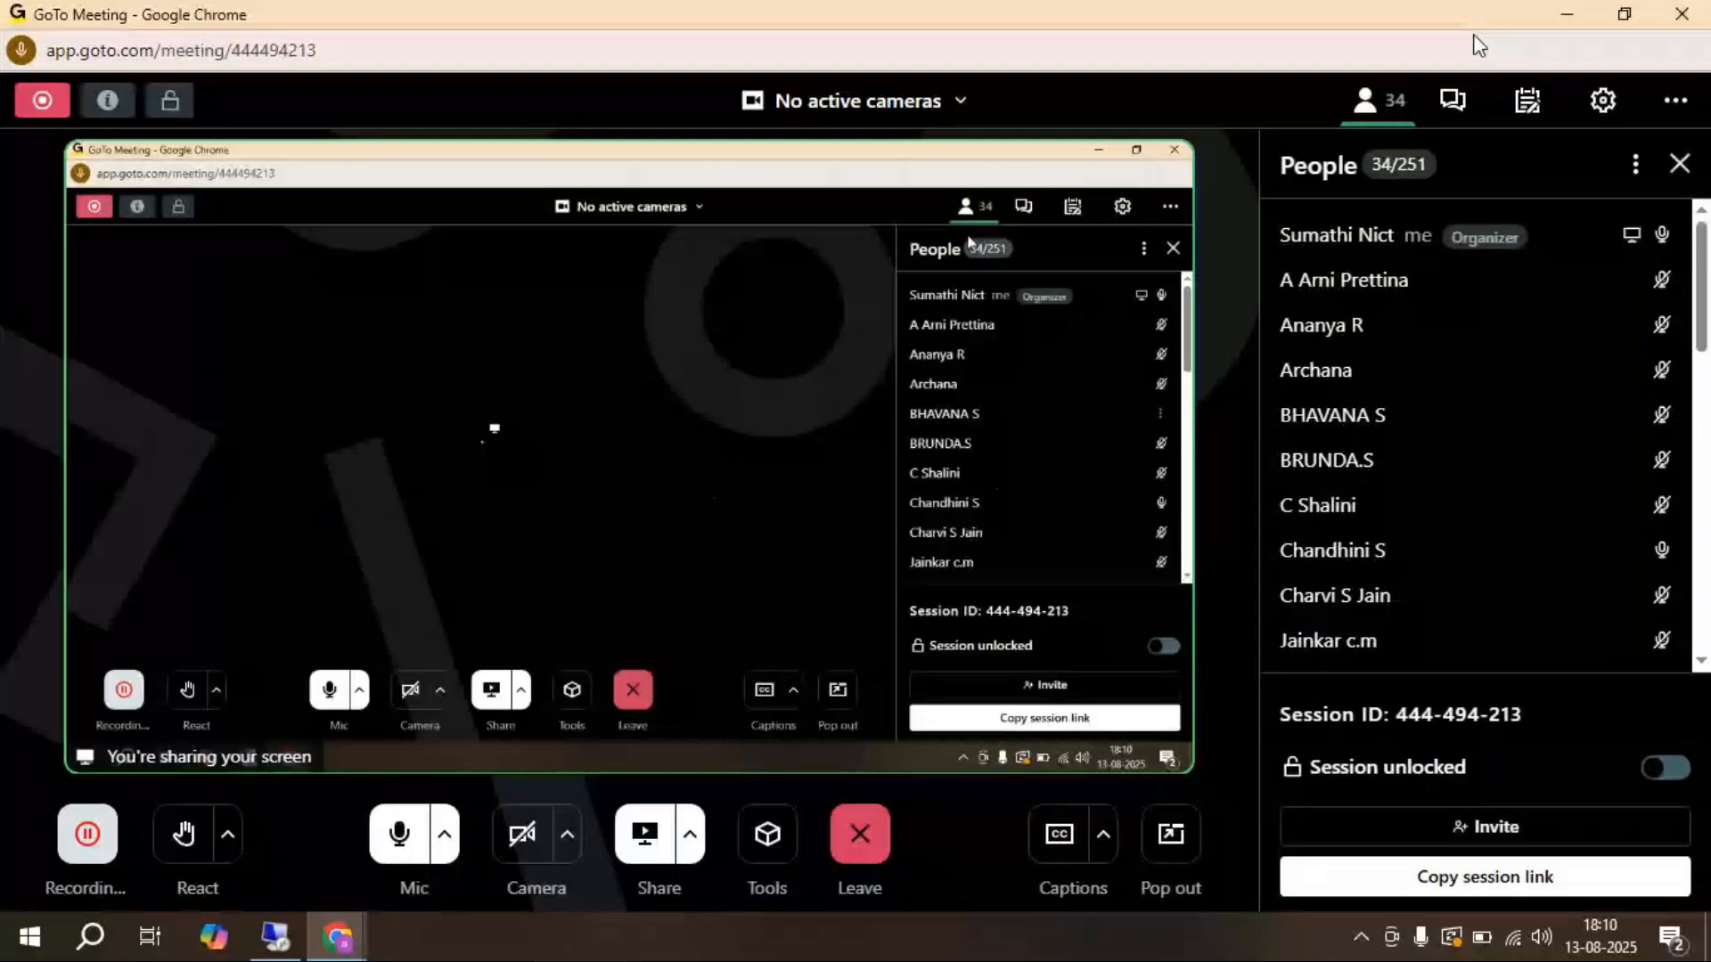
Minimize the meeting window, switch to the remote desktop session and dismiss its idle timer notice.
left_click(1567, 15)
right_click(760, 446)
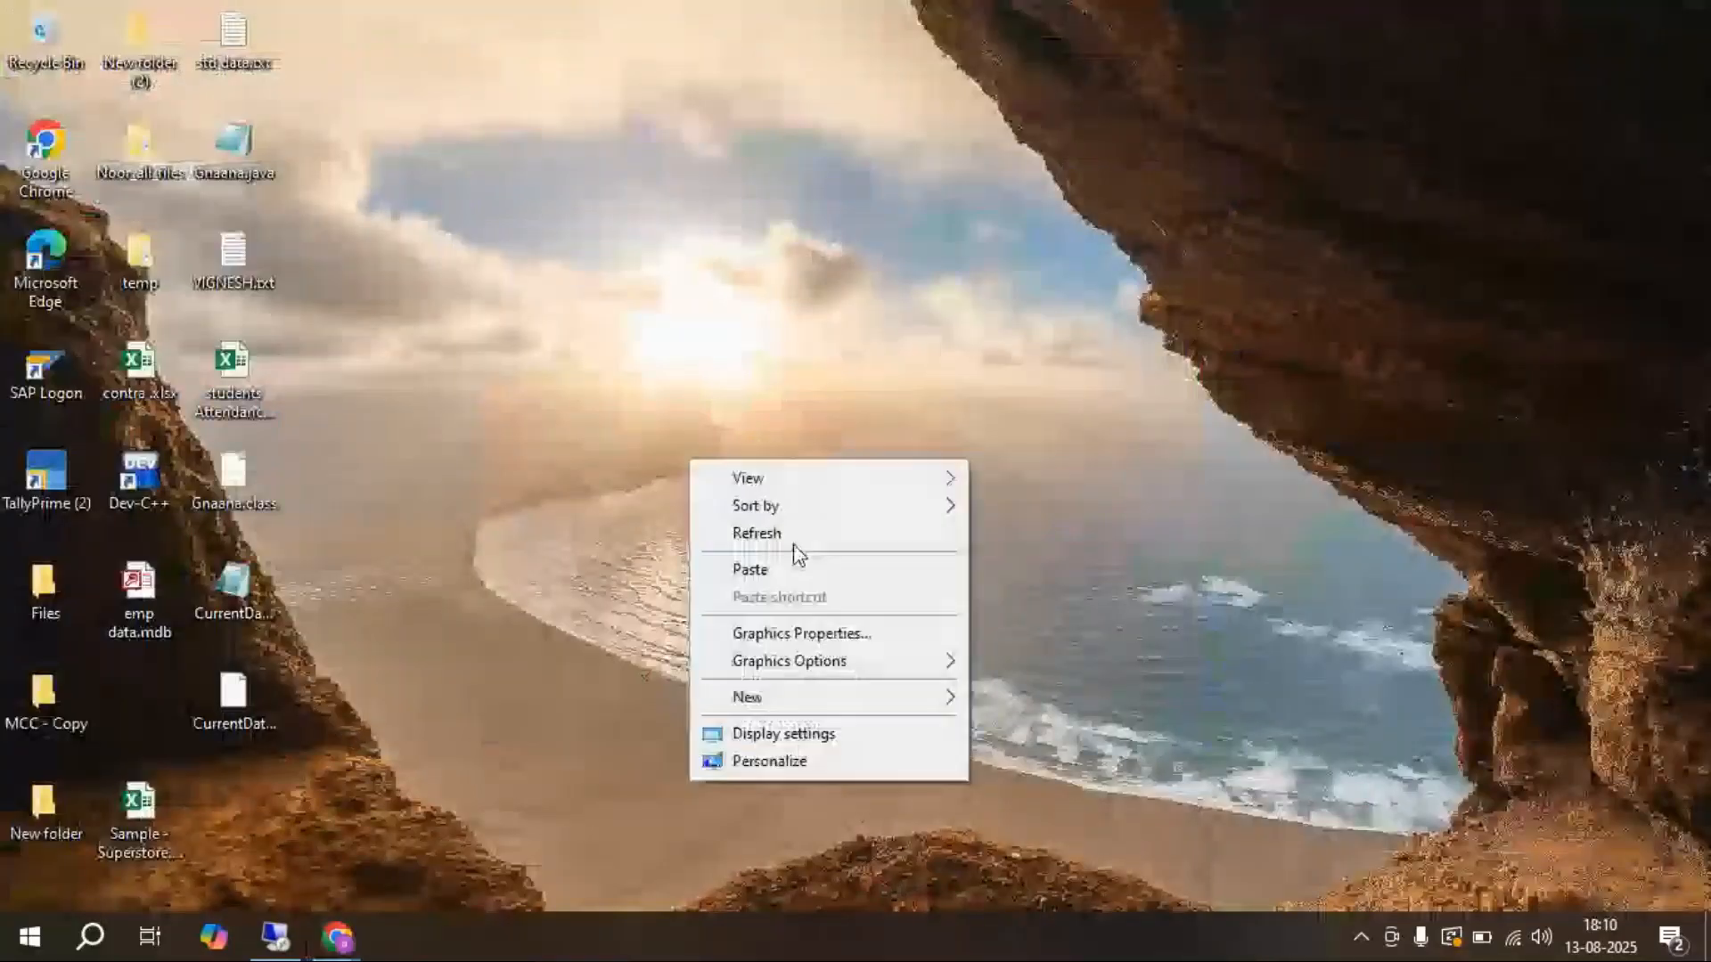
left_click(793, 539)
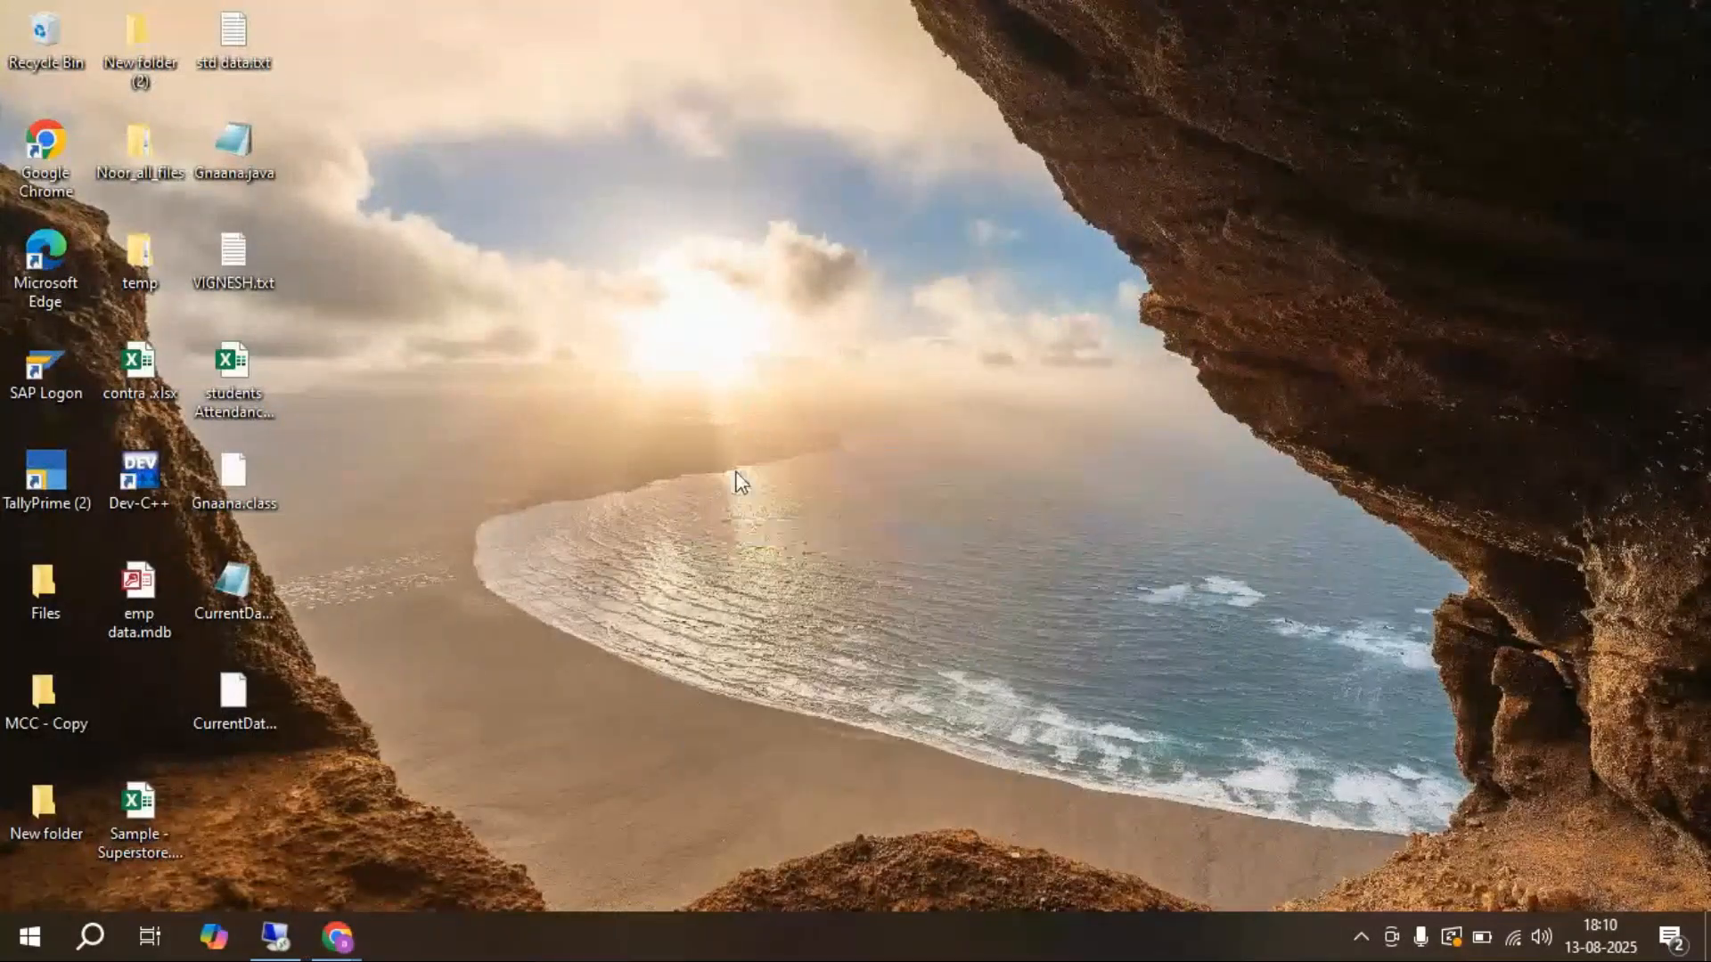
left_click(275, 950)
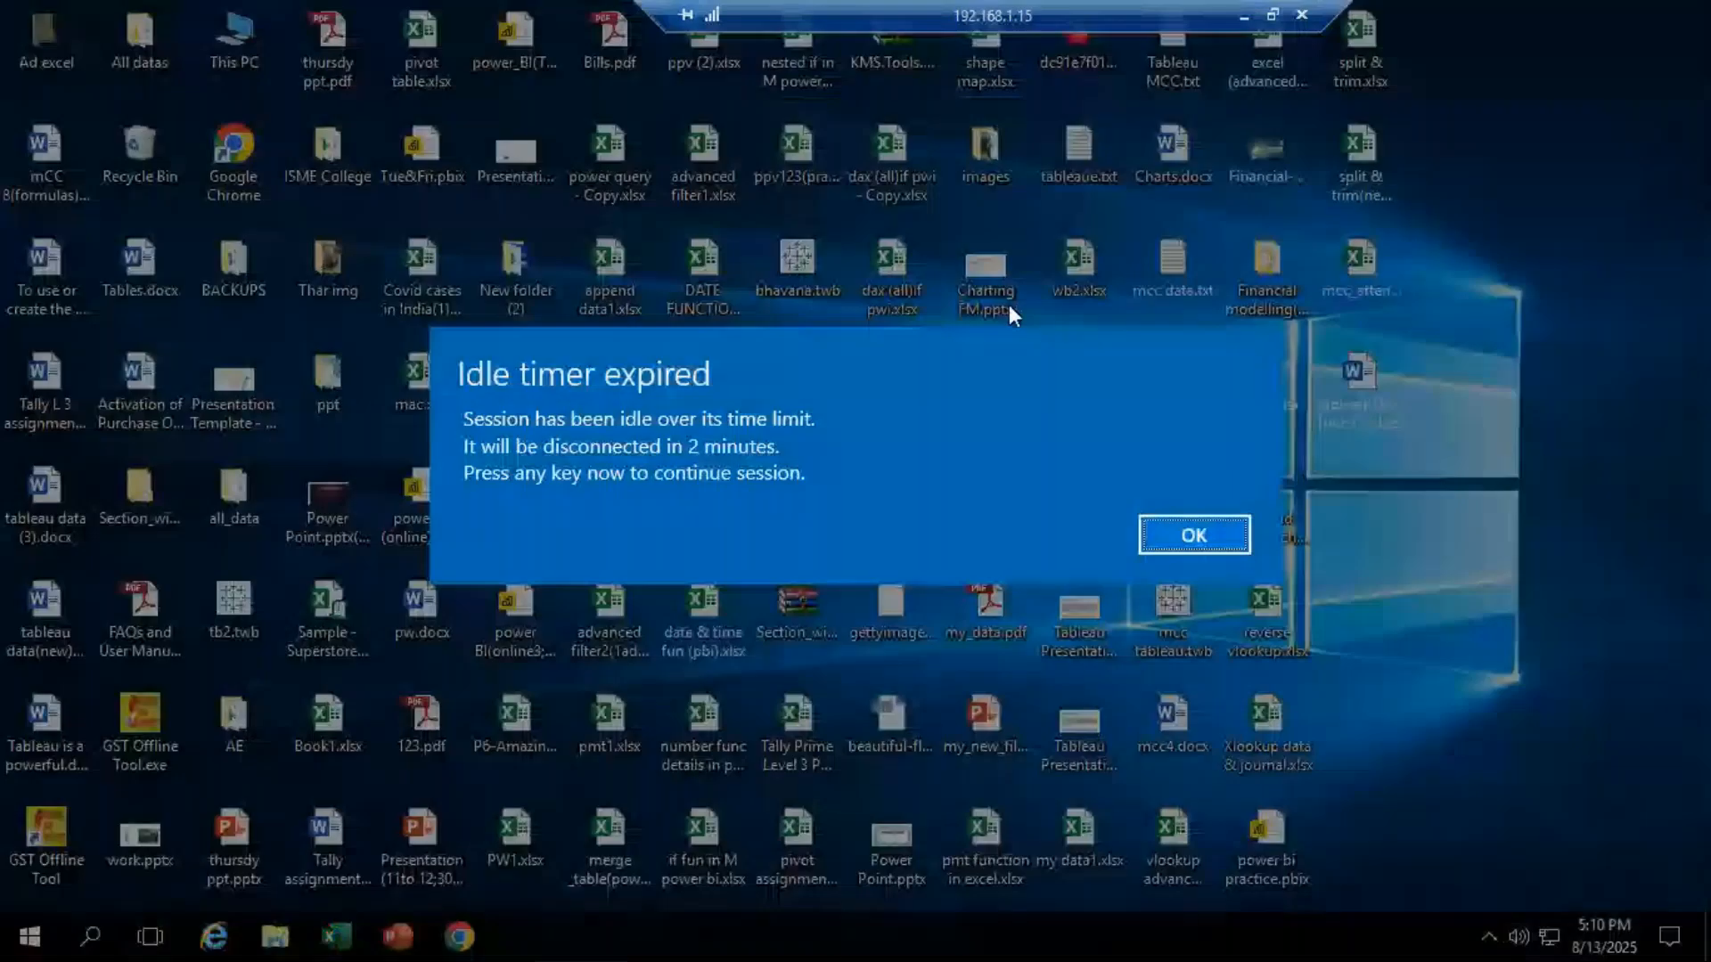
left_click(1203, 542)
Refresh the remote desktop and open the mcc tableau.twb workbook from it in Tableau.
right_click(1475, 353)
left_click(1497, 425)
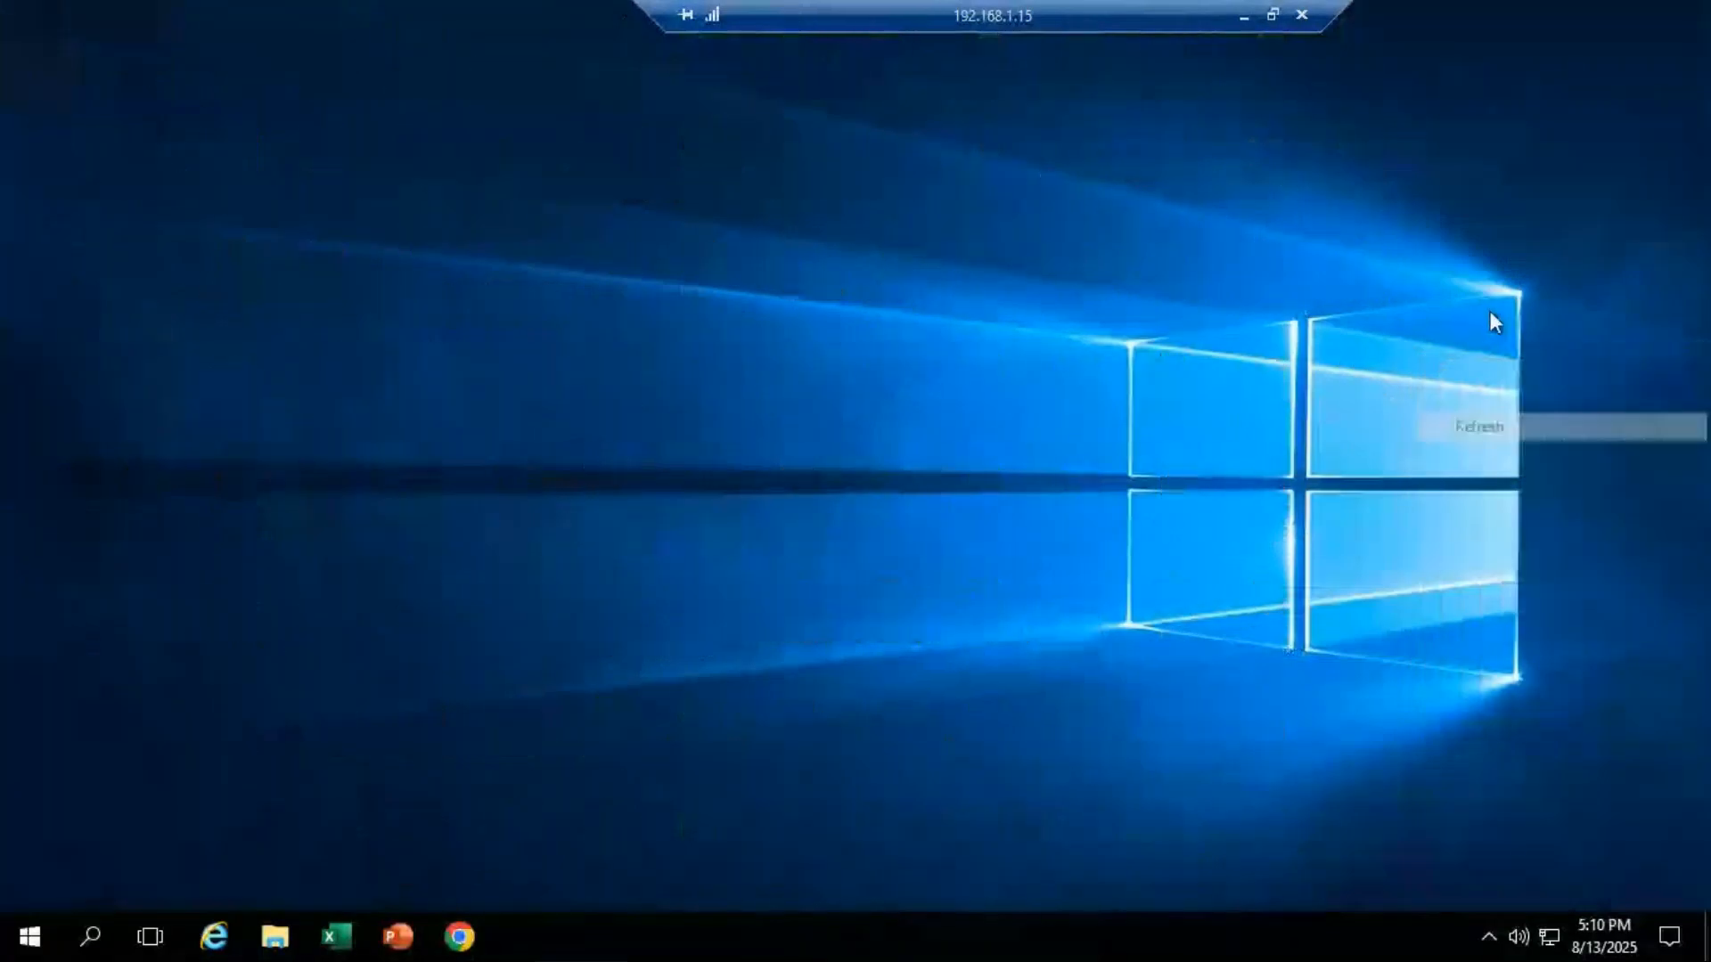
right_click(1490, 310)
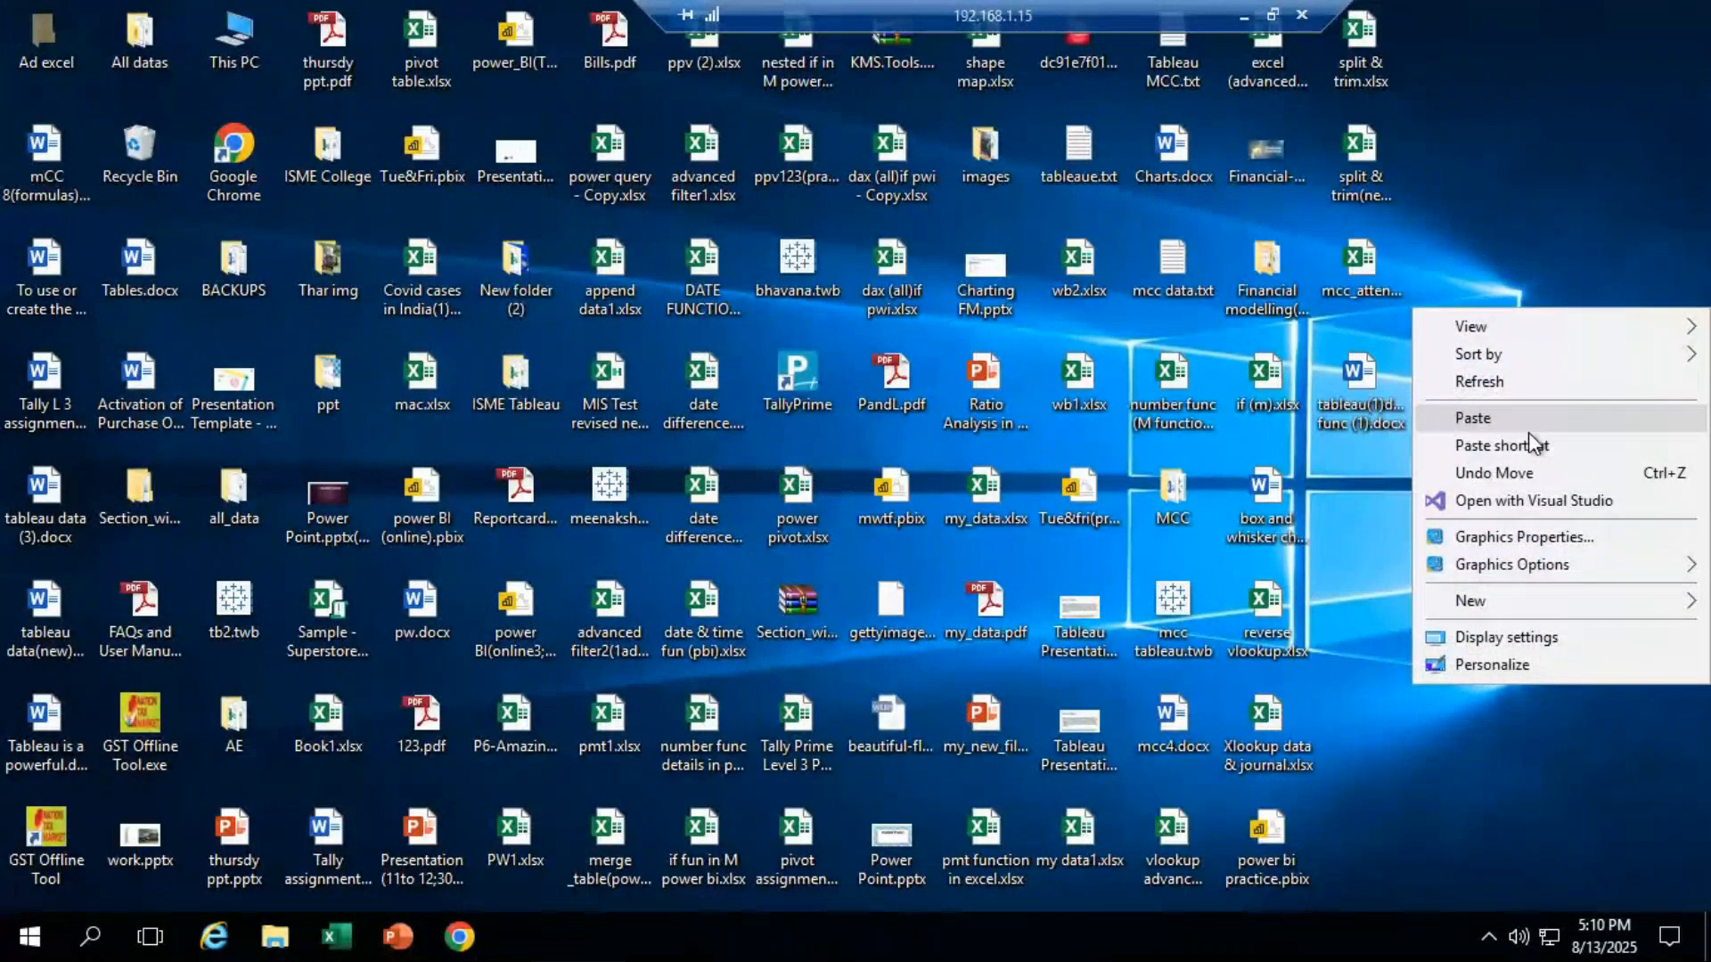
left_click(1184, 312)
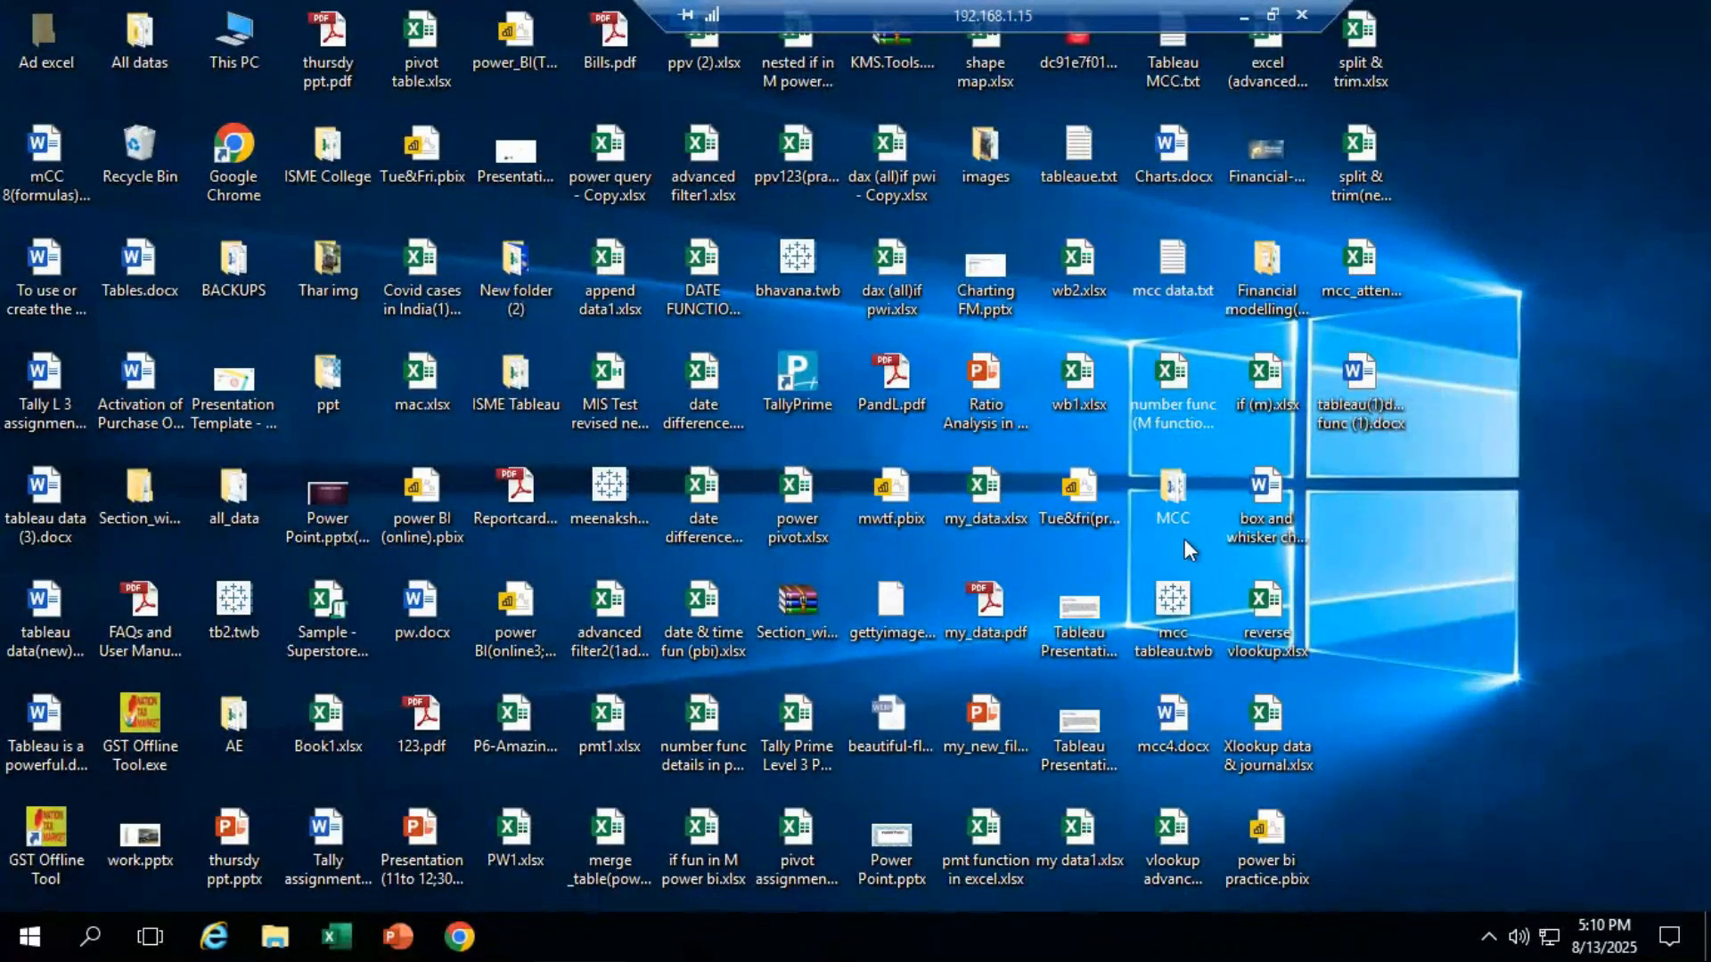
double_click(1179, 608)
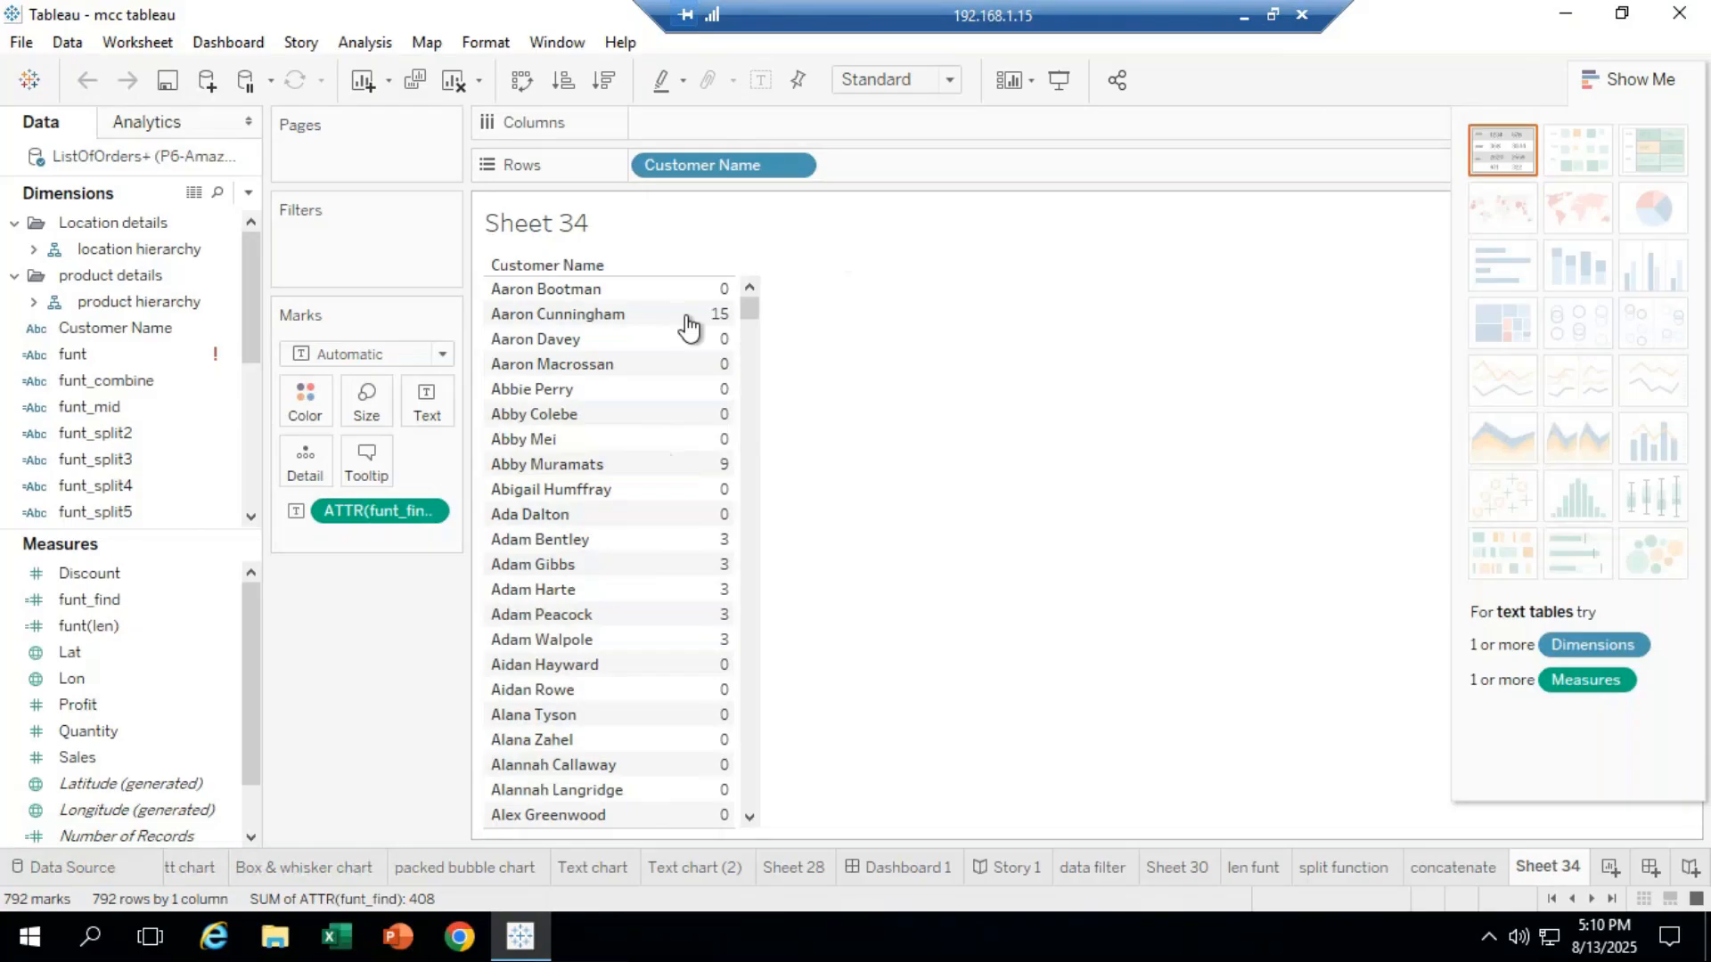
mouse_move(689, 328)
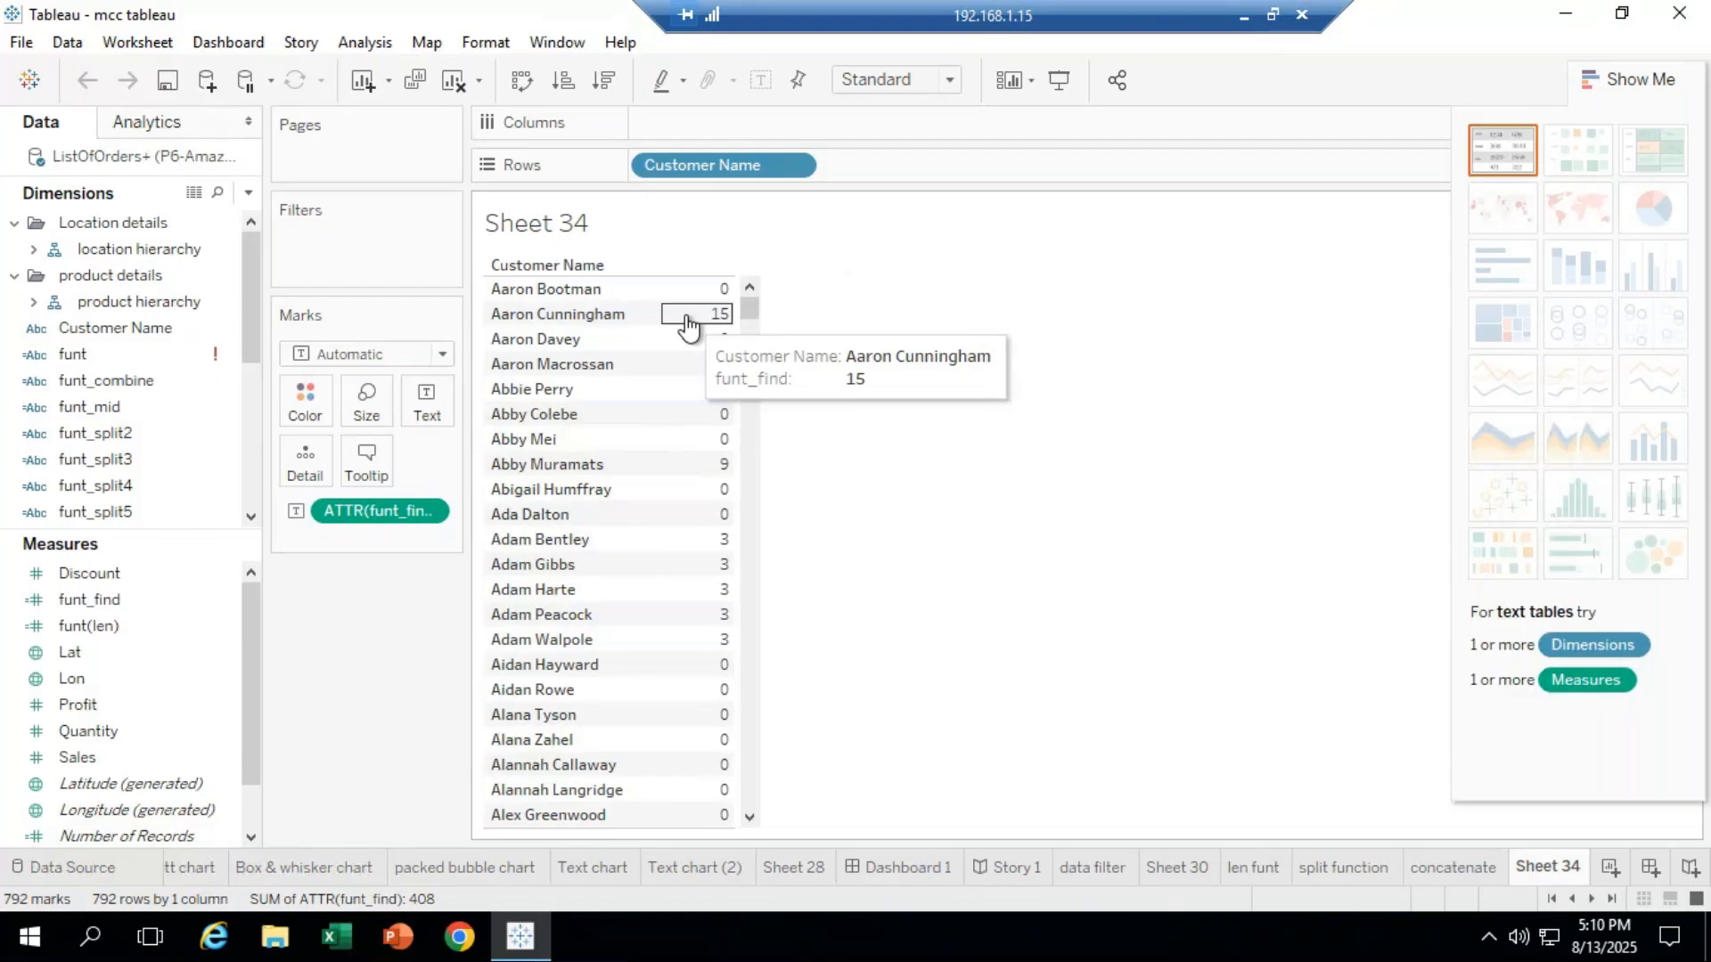
left_click(92, 938)
type("note")
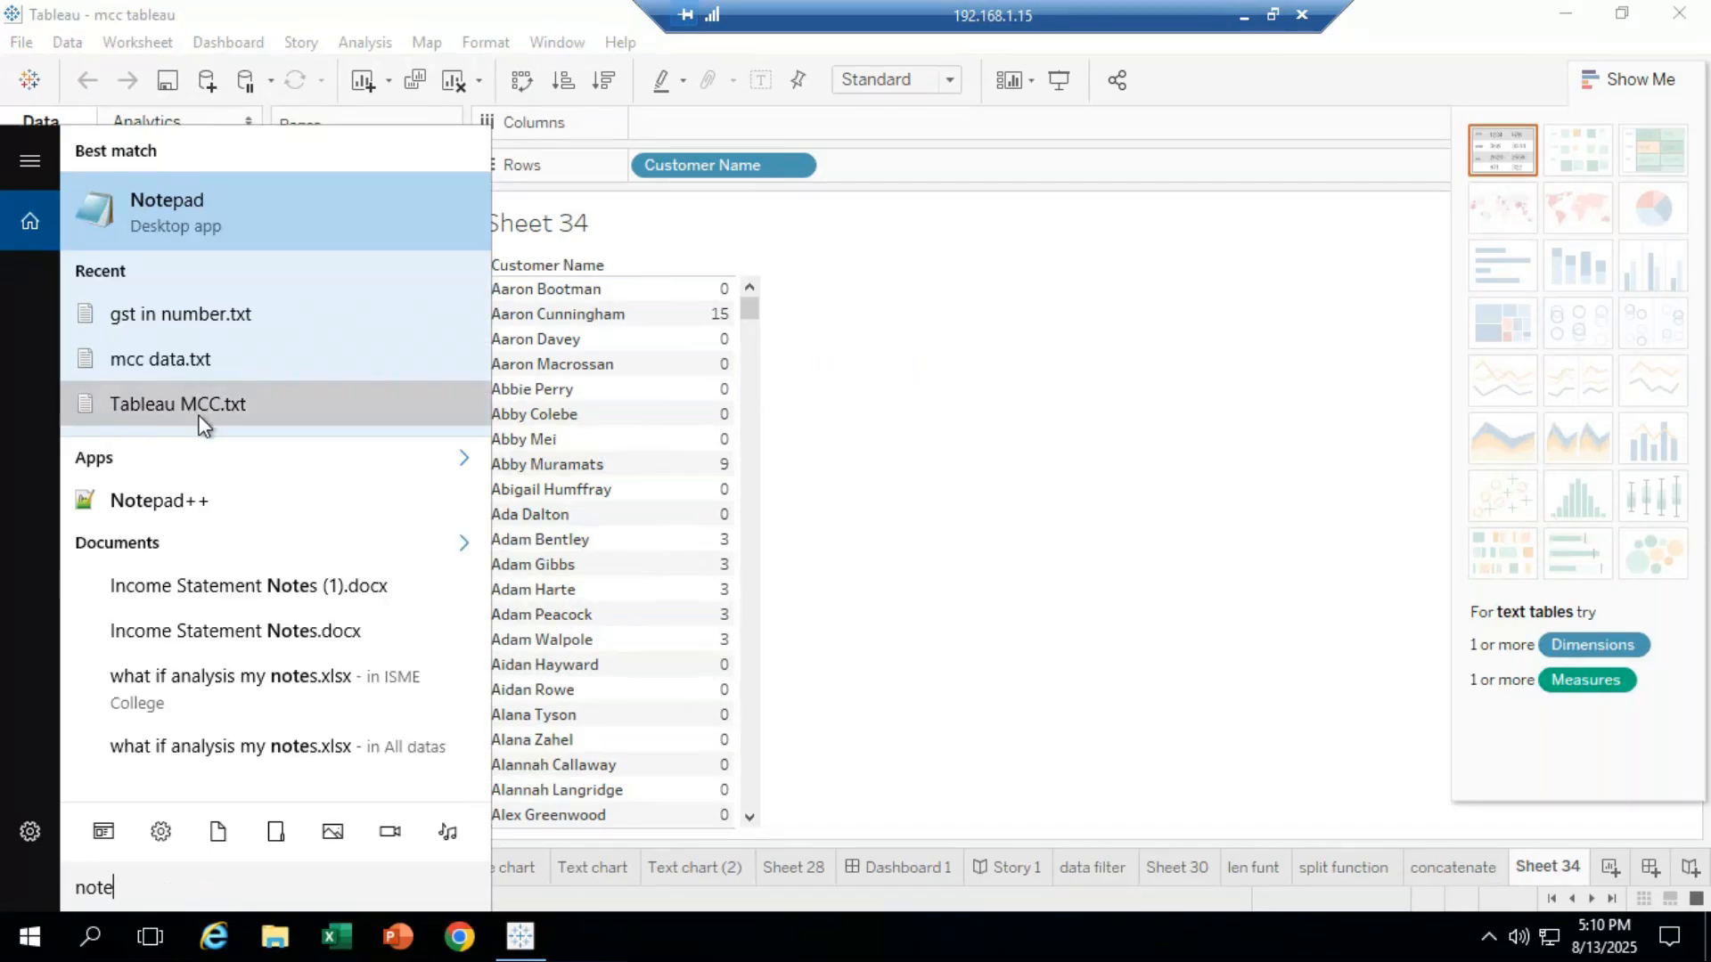
left_click(201, 422)
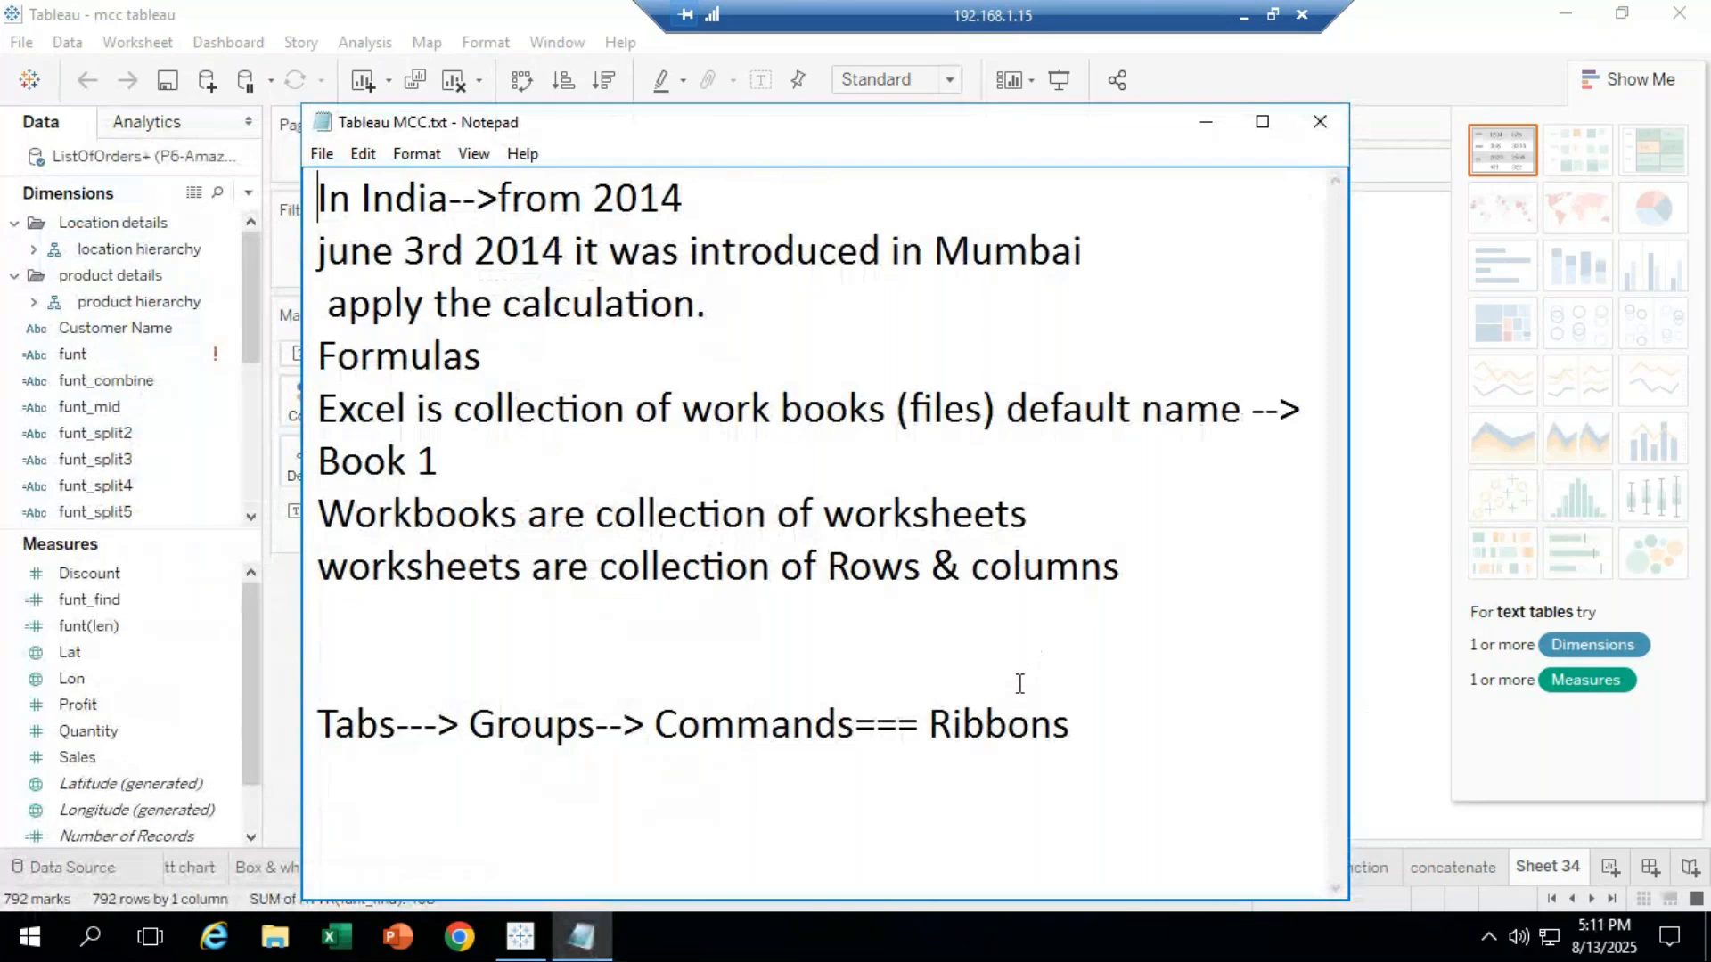
left_click(1020, 611)
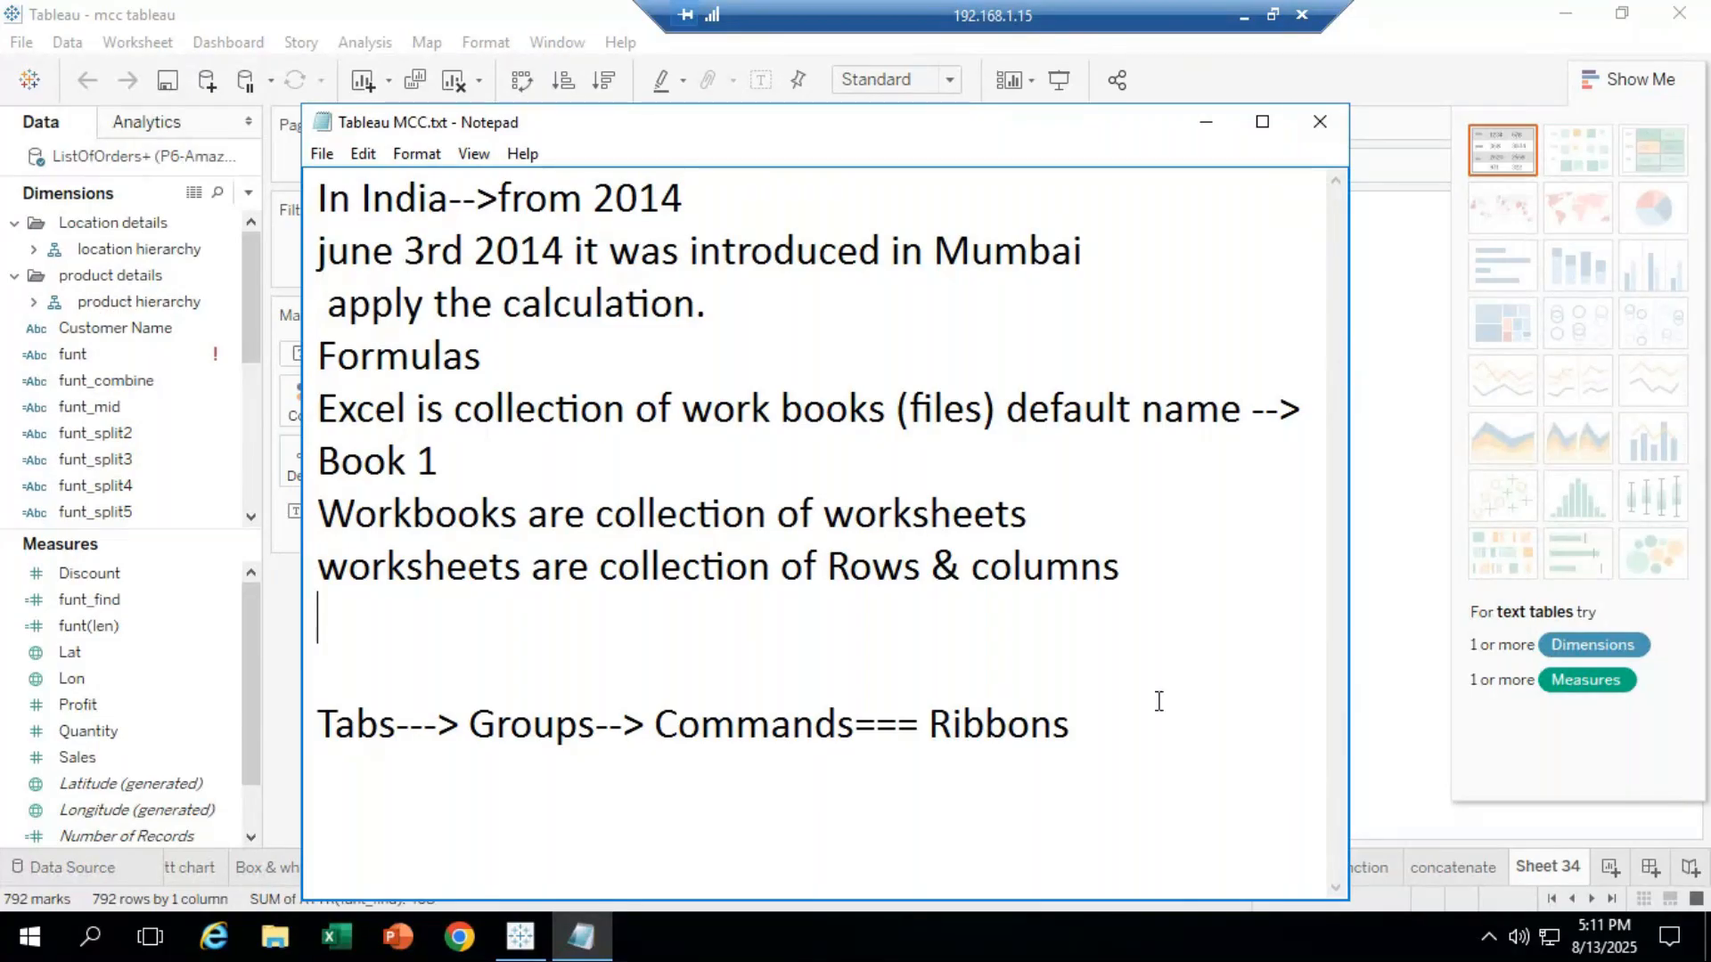
left_click(1320, 122)
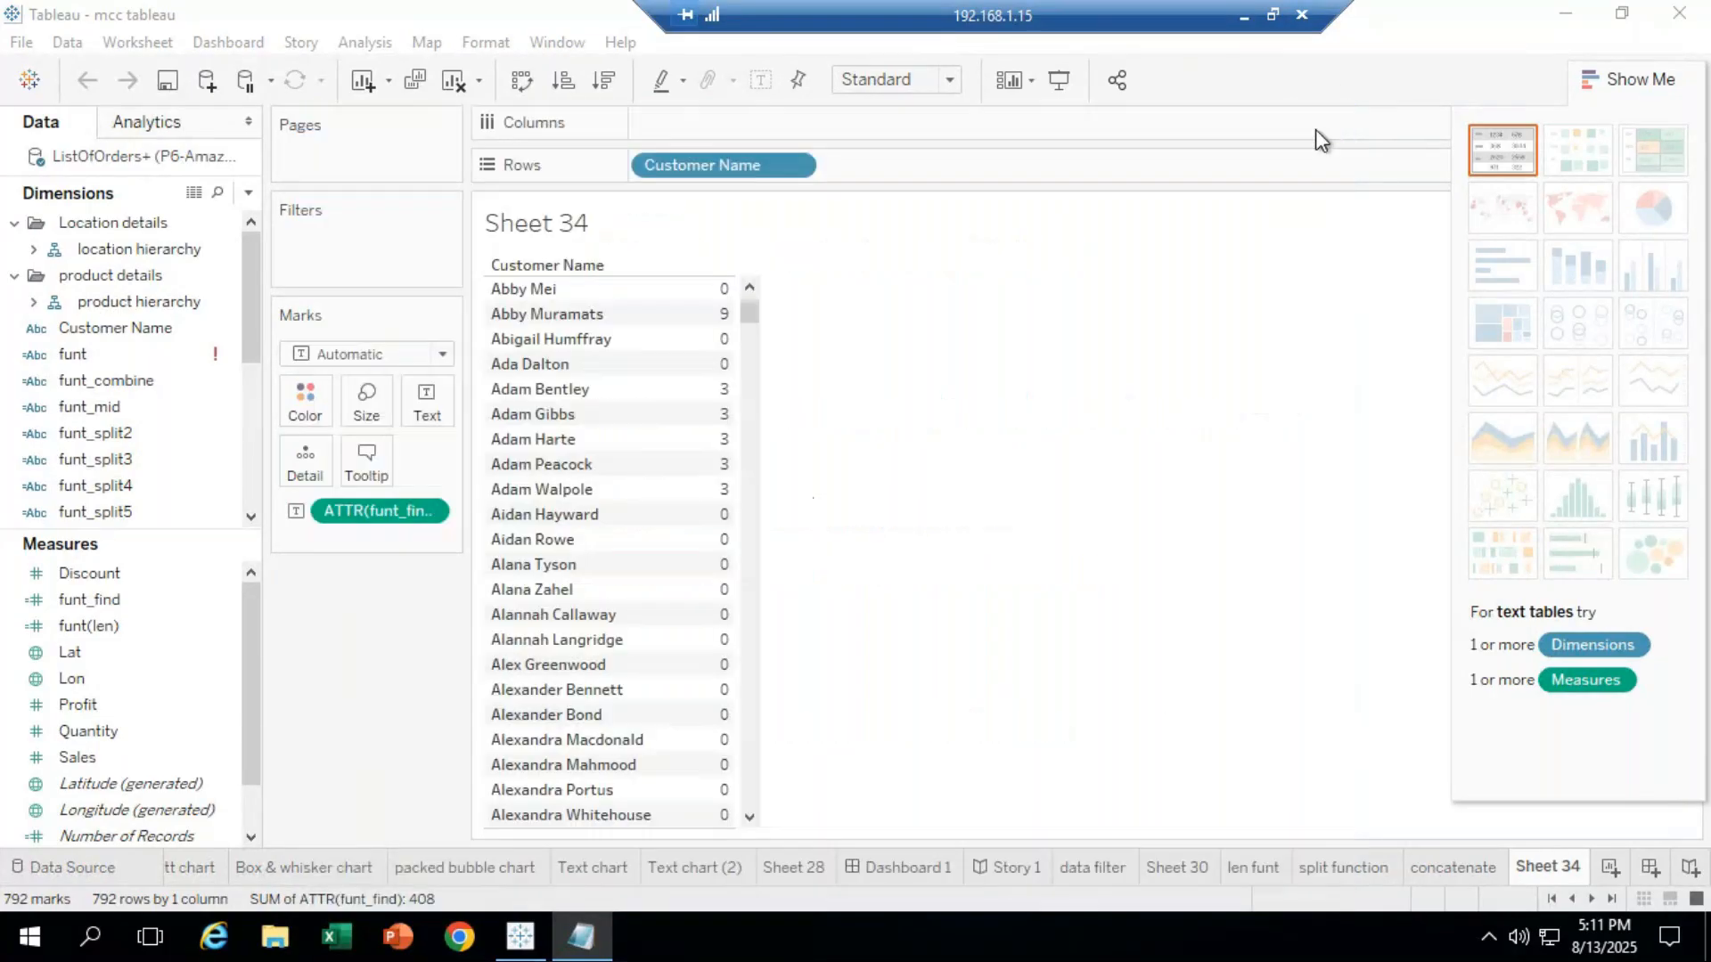
Minimize Tableau and open the notes file mcc data.txt from the desktop in Notepad.
left_click(1566, 16)
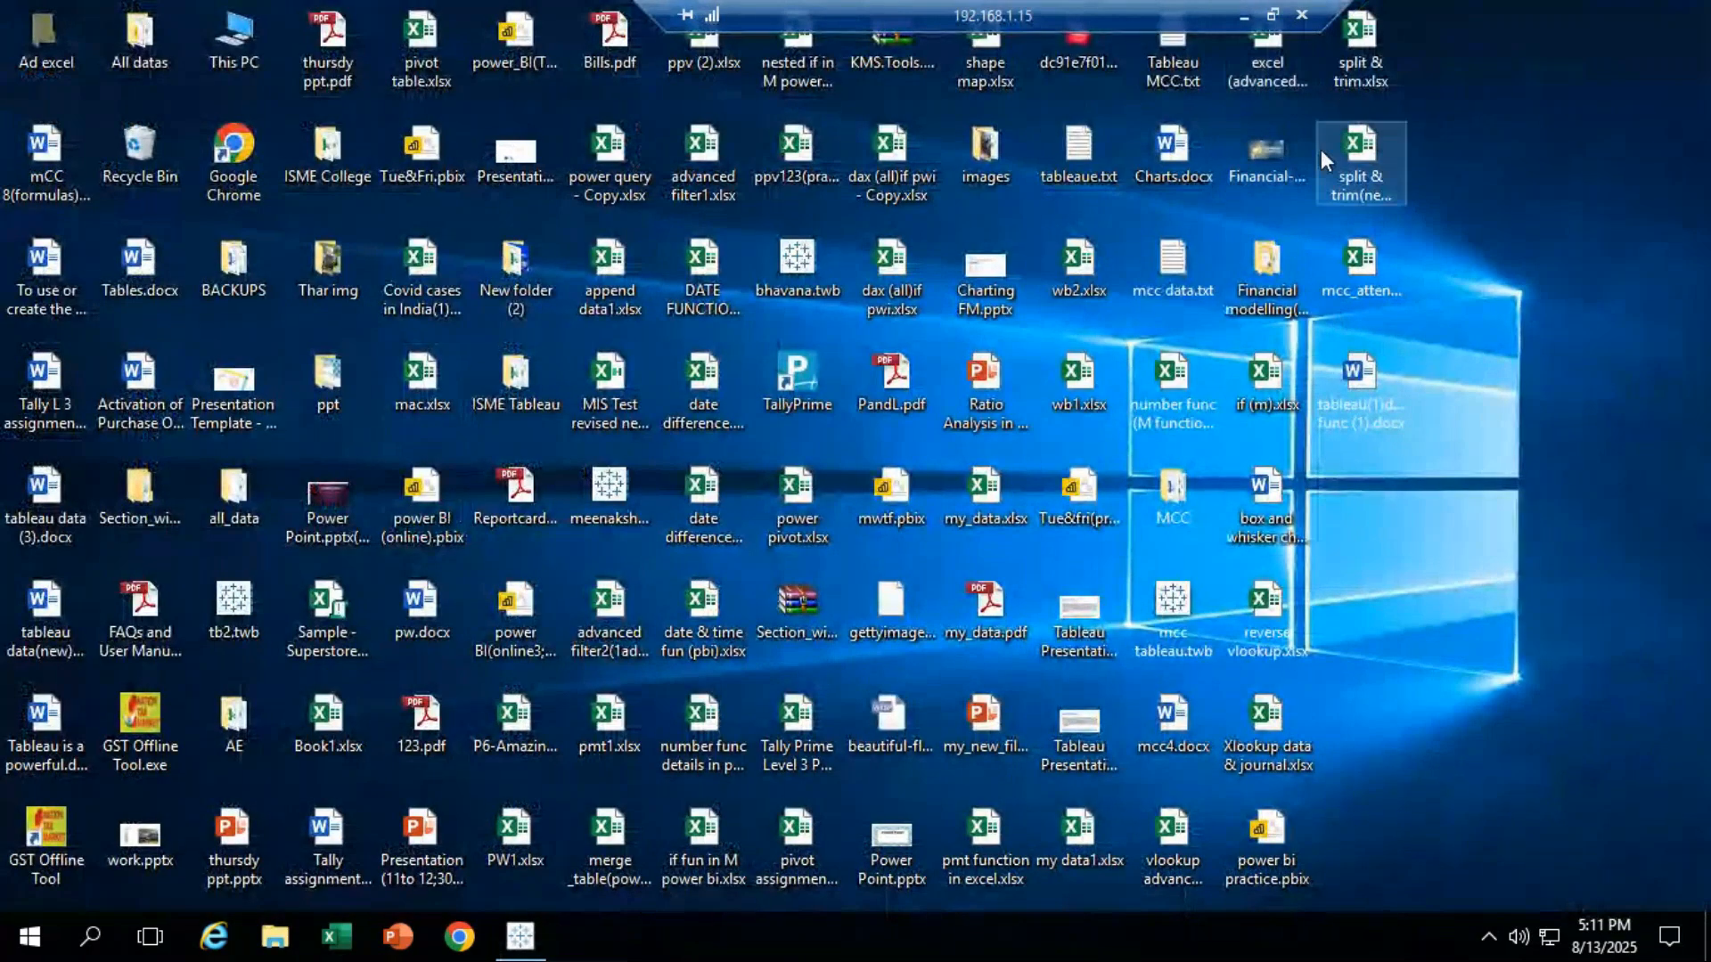
double_click(1172, 49)
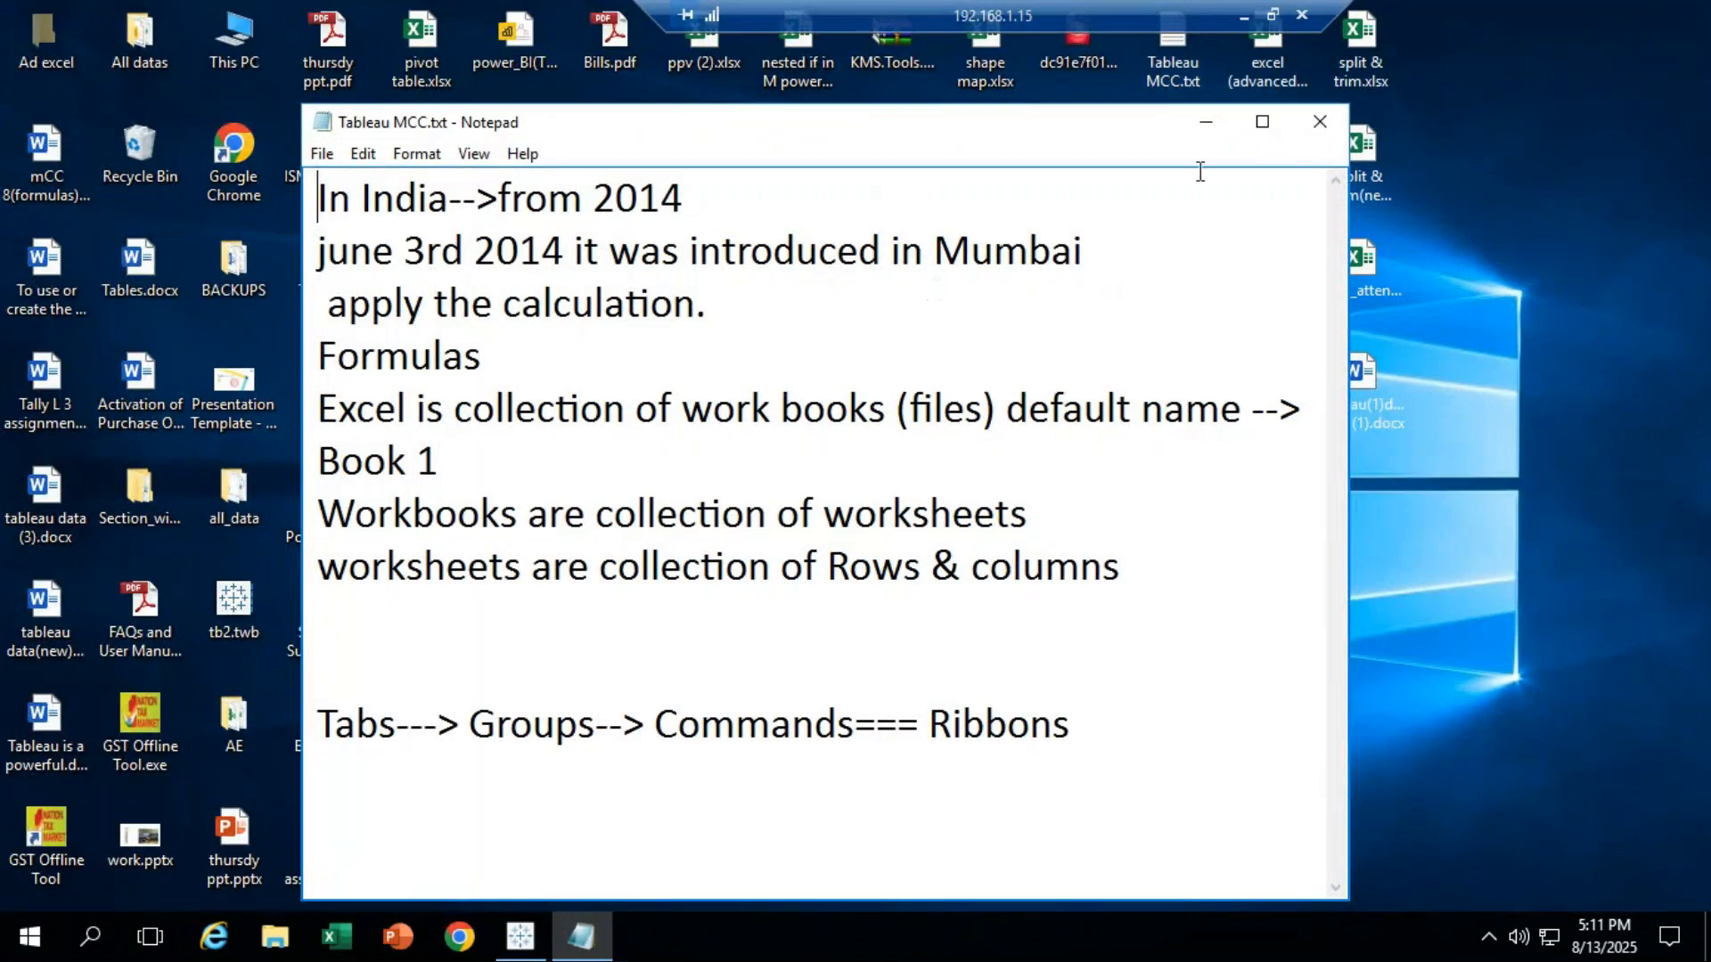
left_click(1319, 122)
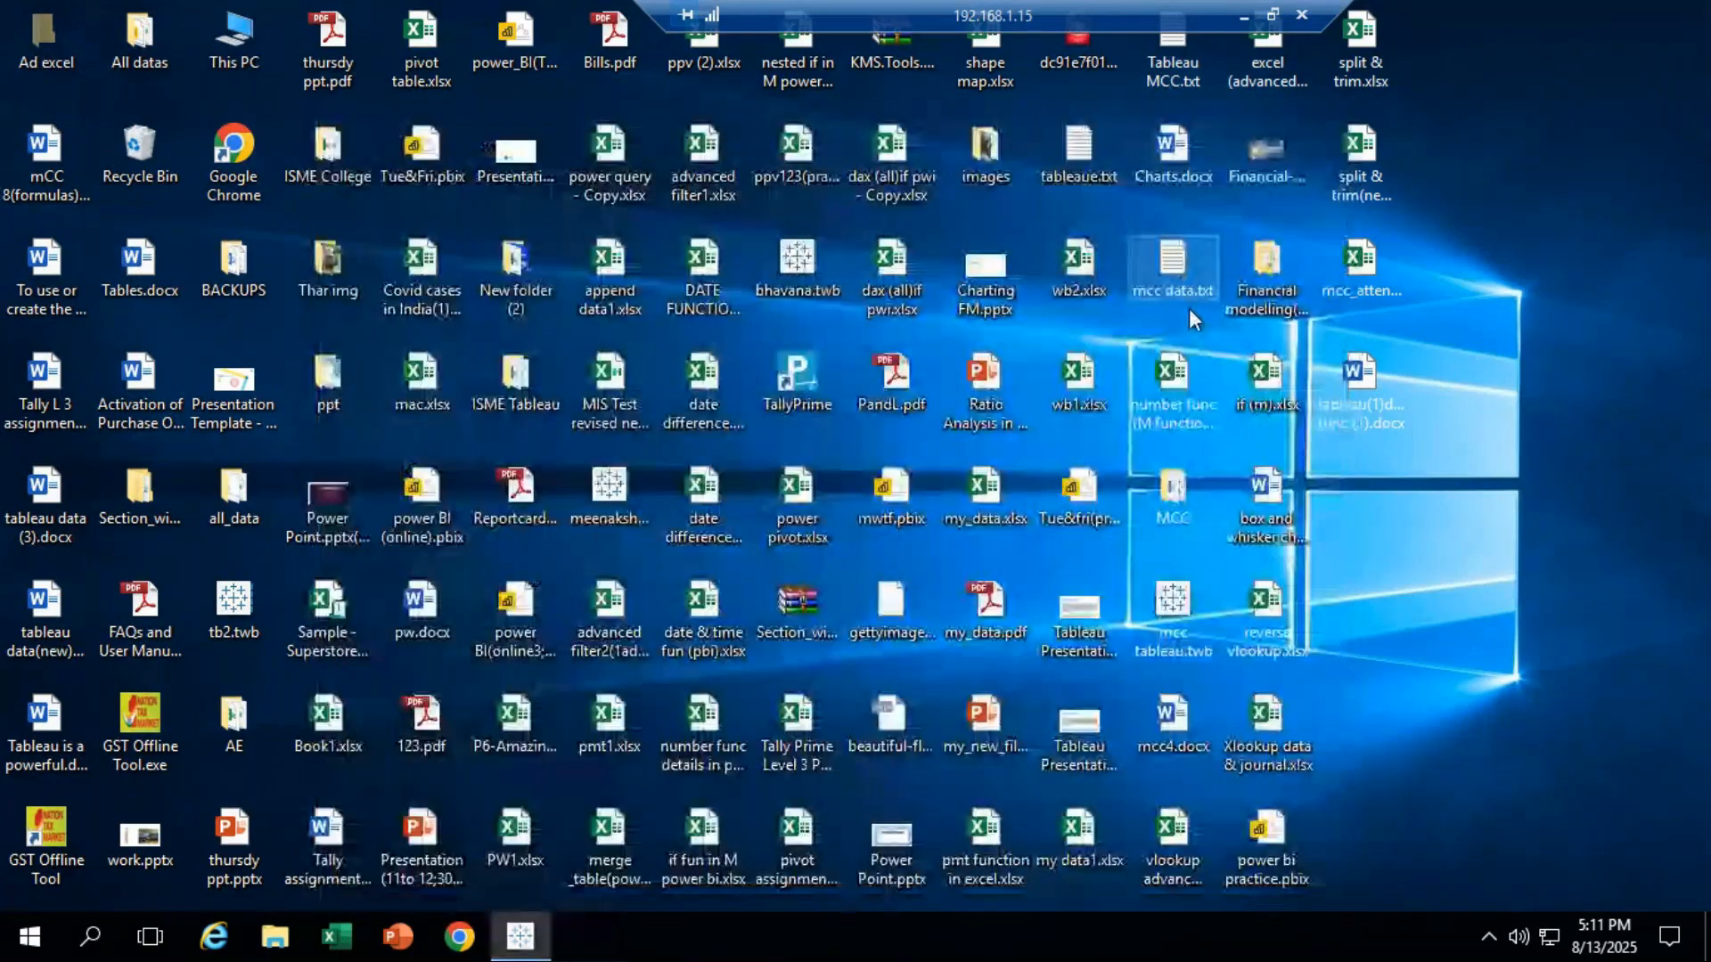
key("Return")
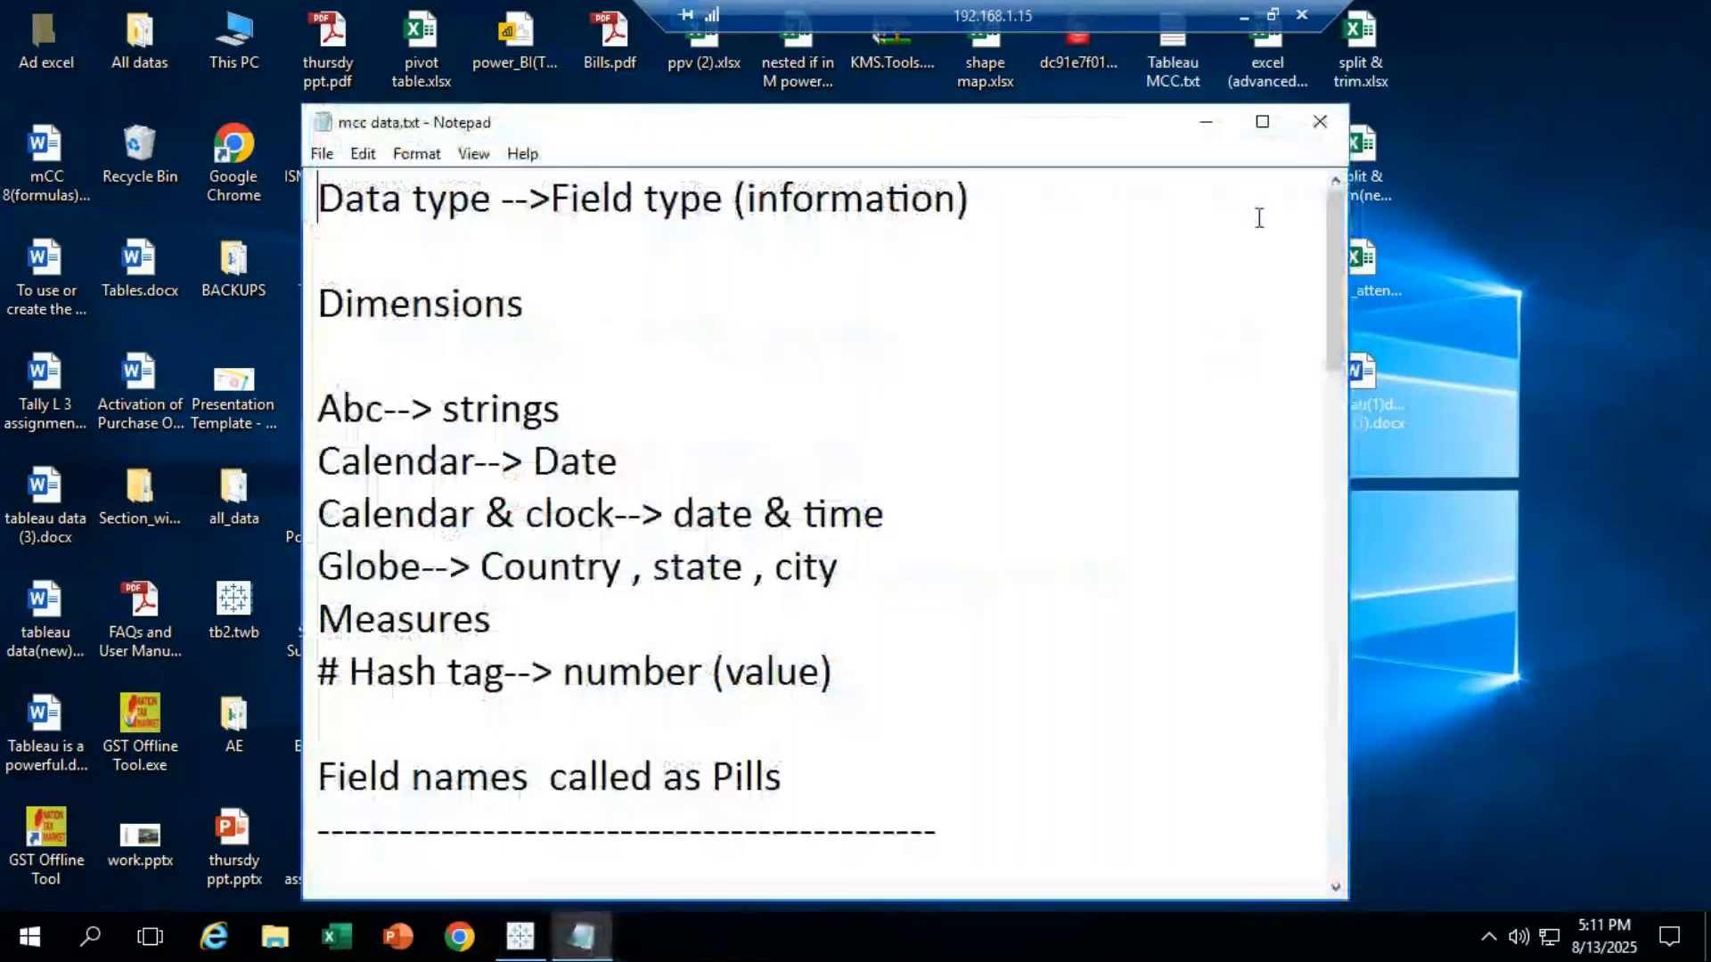
Add the lines "Upper", "lower" and "Proper" beneath the "Formulas (calculation field)" heading in the notes.
left_click_drag(1335, 322, 1402, 747)
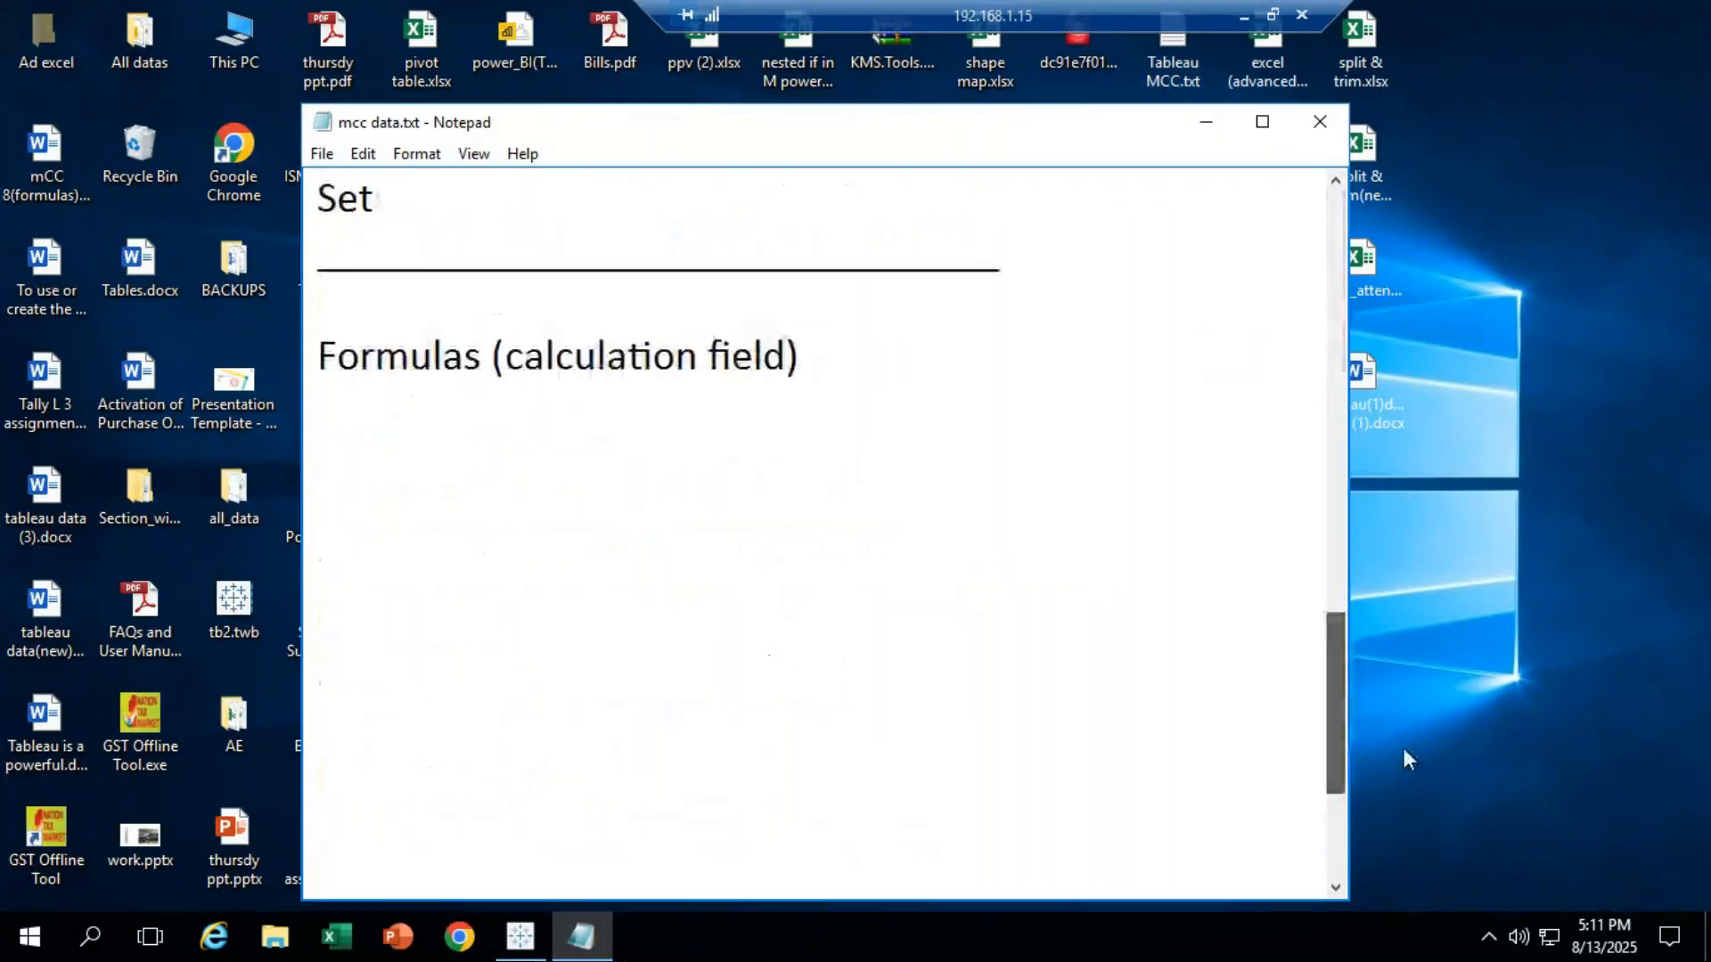
left_click(739, 473)
key("Return")
type("Upper")
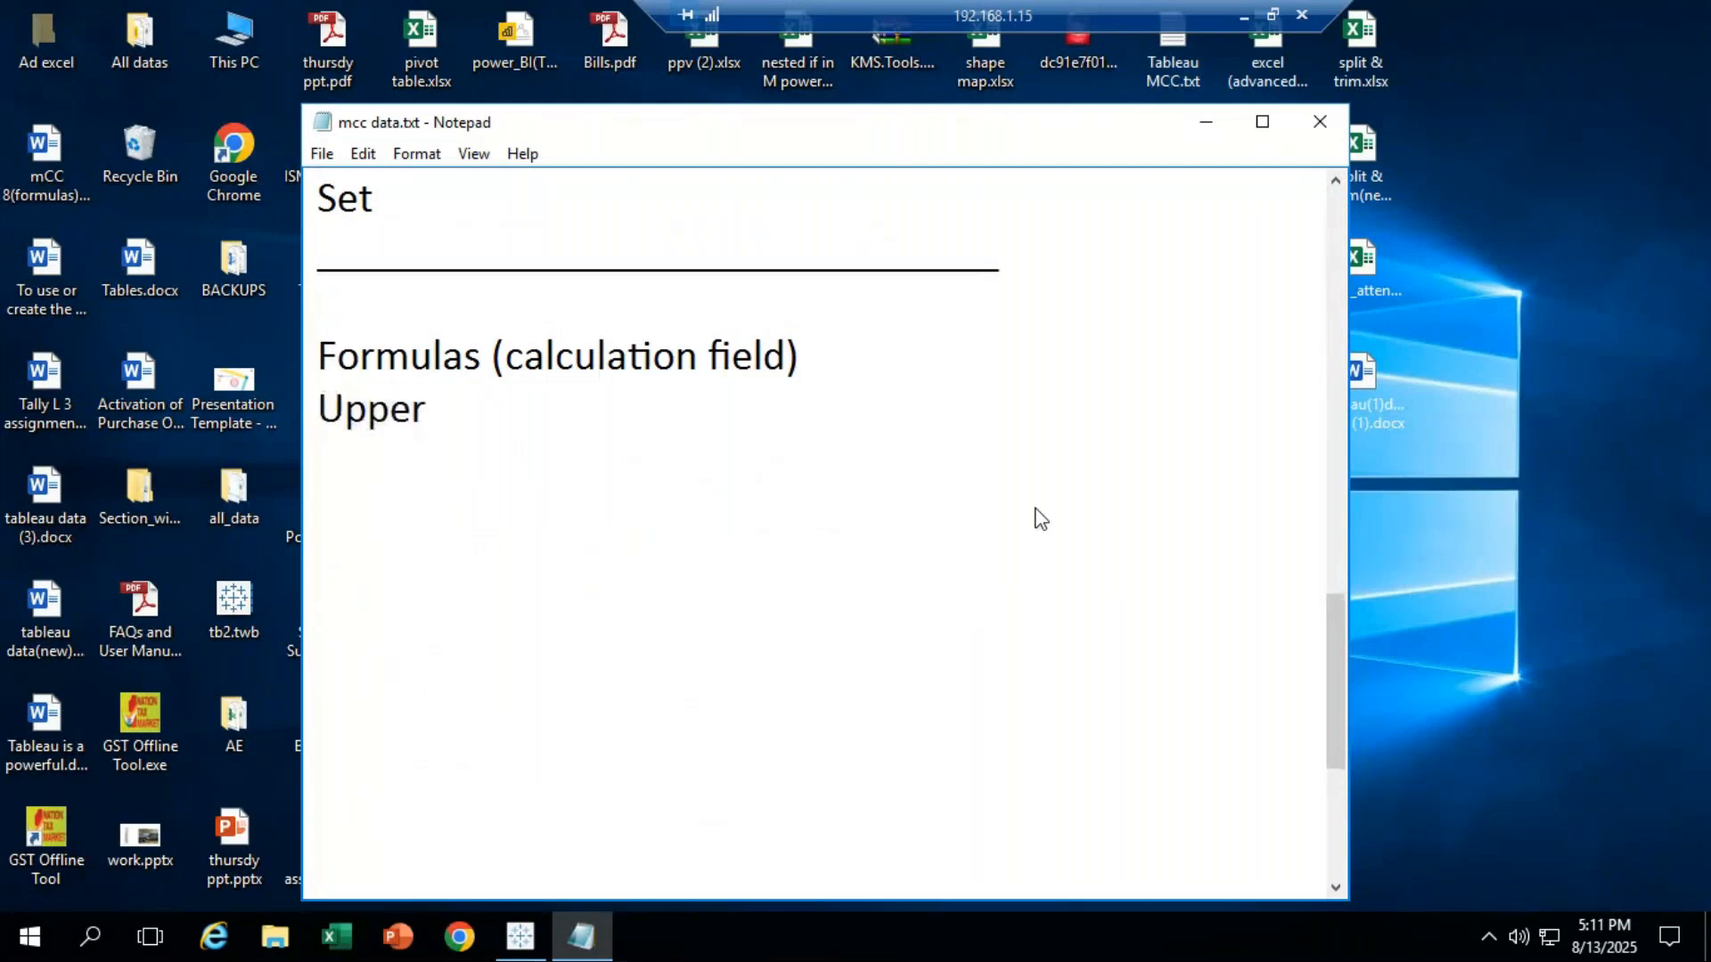
key("Return")
type("lower")
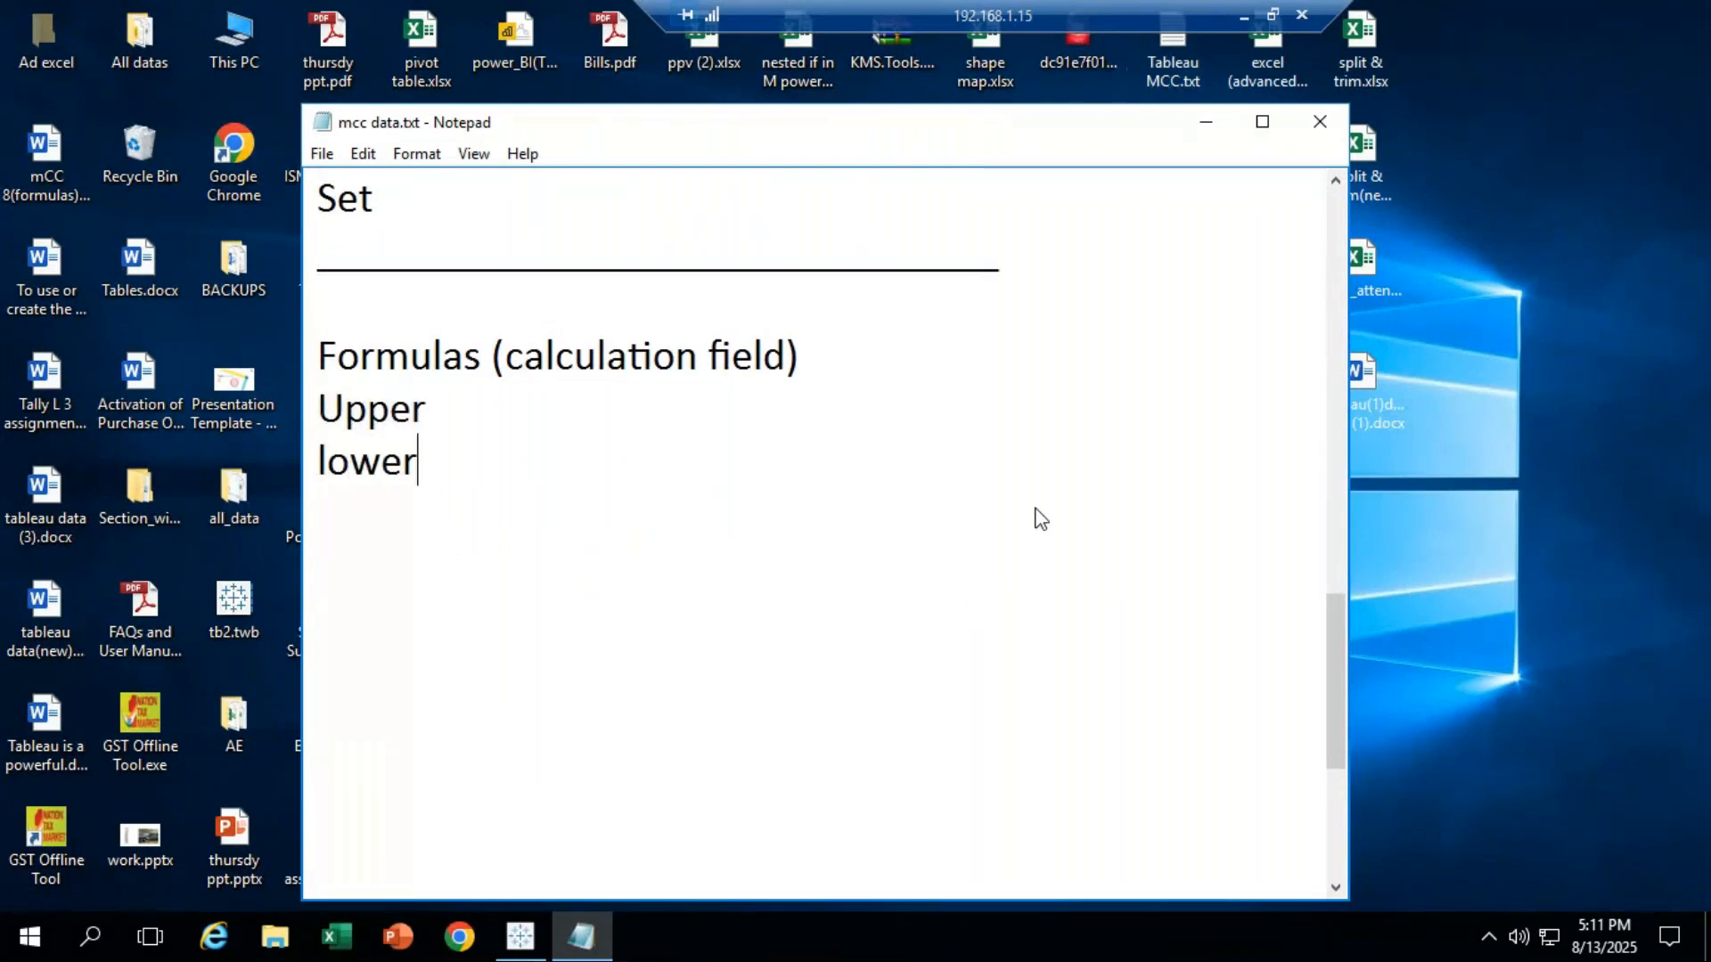
key("Return")
type("Proper")
Add the lines "Left, Right , Mid" and "Split function , Find" below "Proper" in the notes.
key("Return")
type("Le")
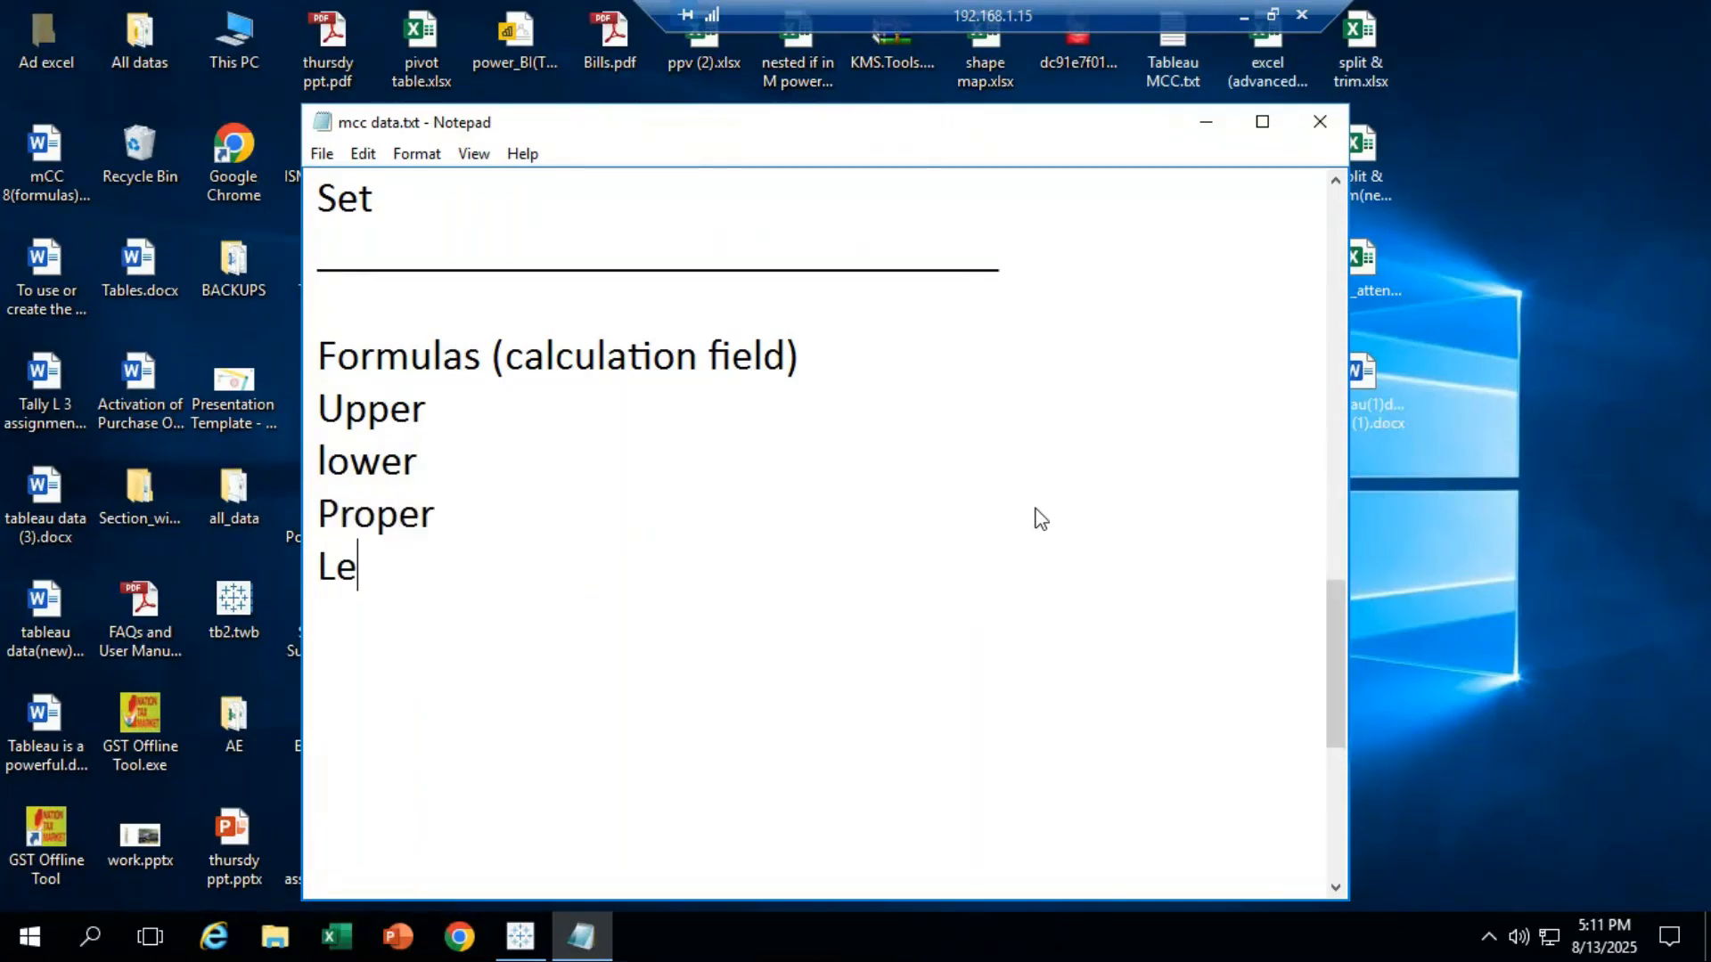
type("ft, Right , Mid")
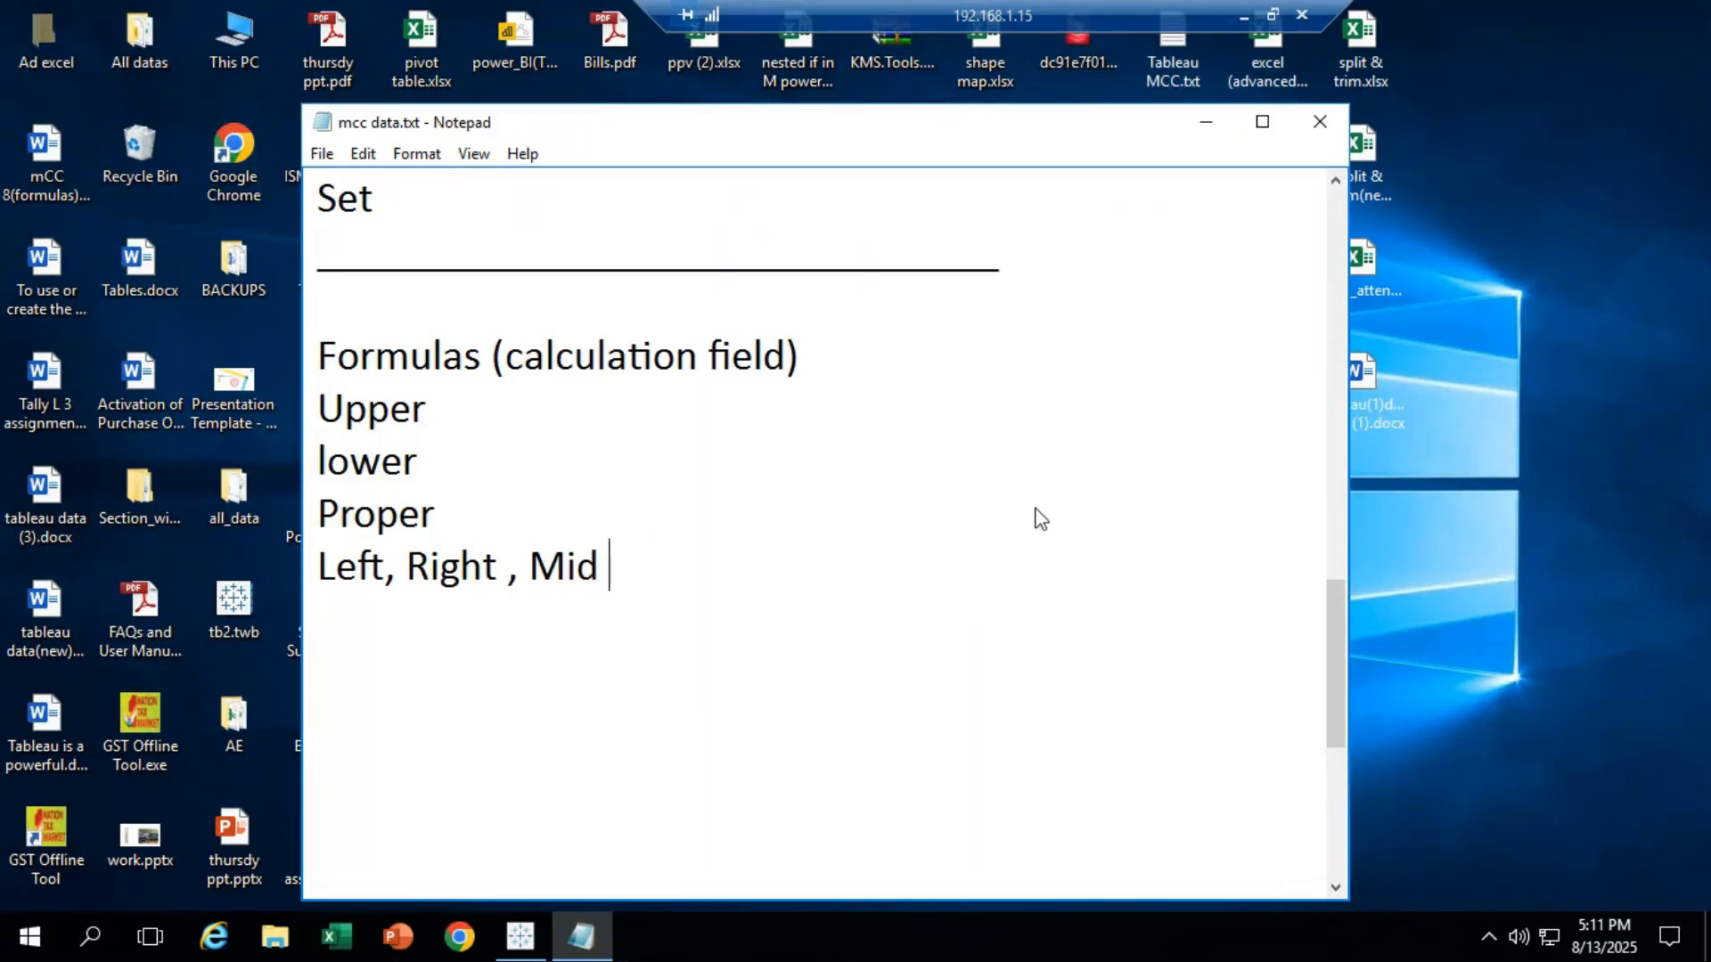
key("Return")
type("Split ")
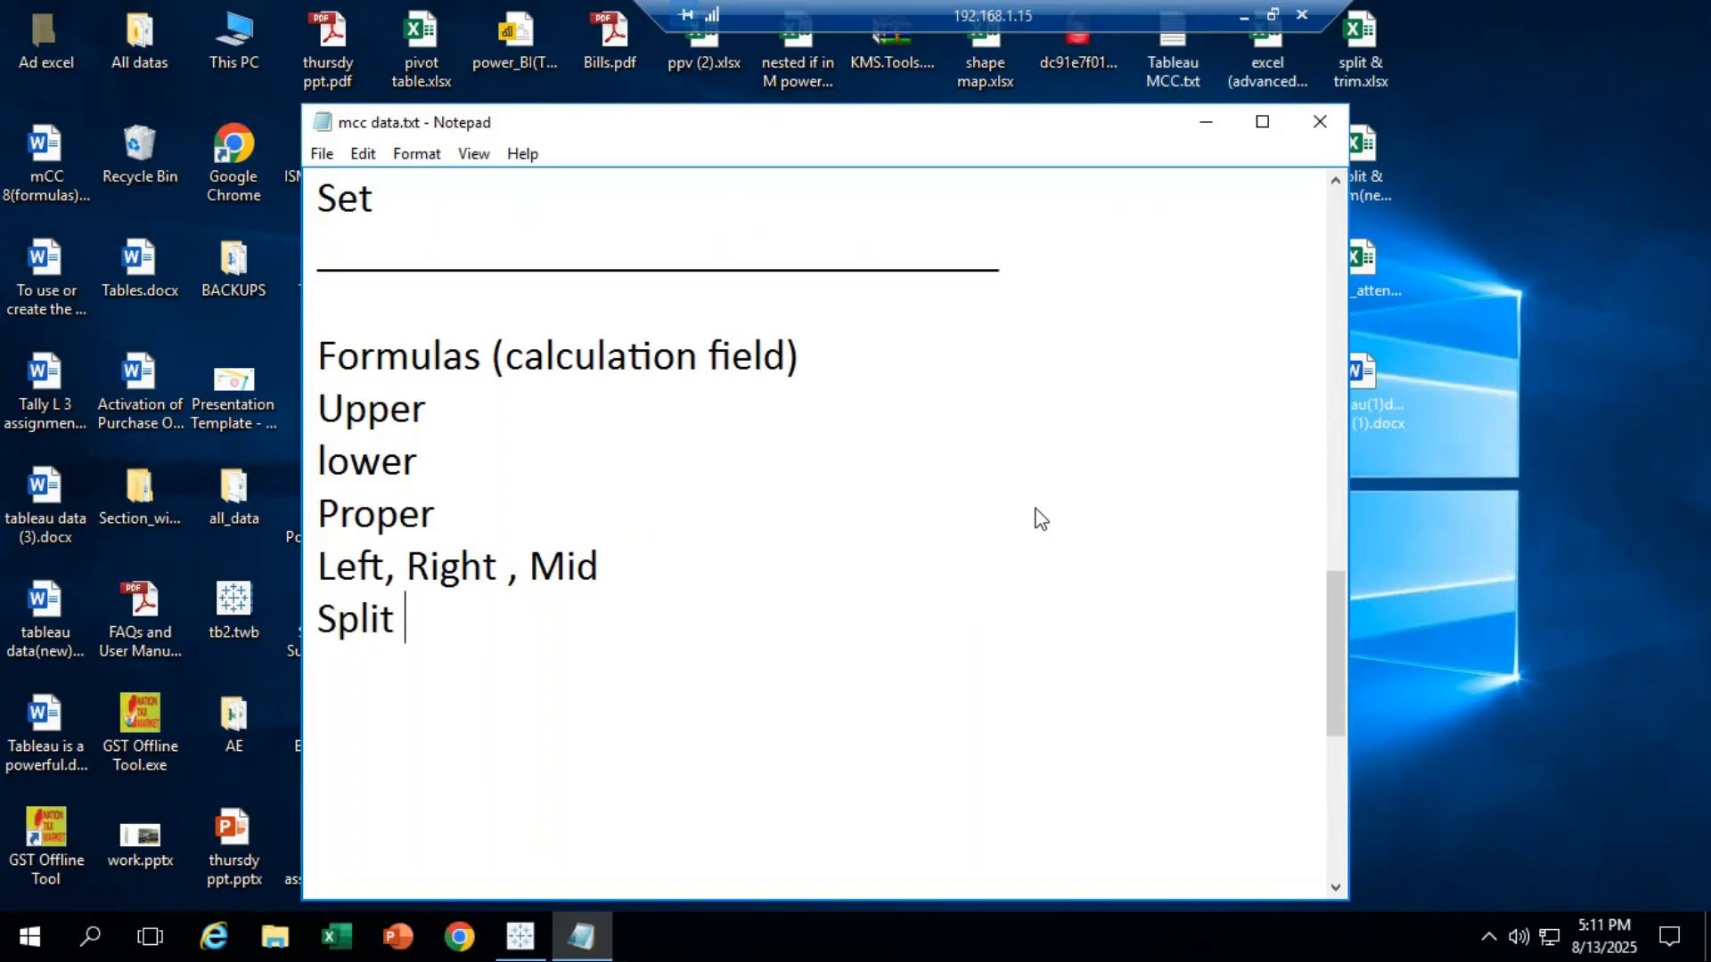
type("function , ")
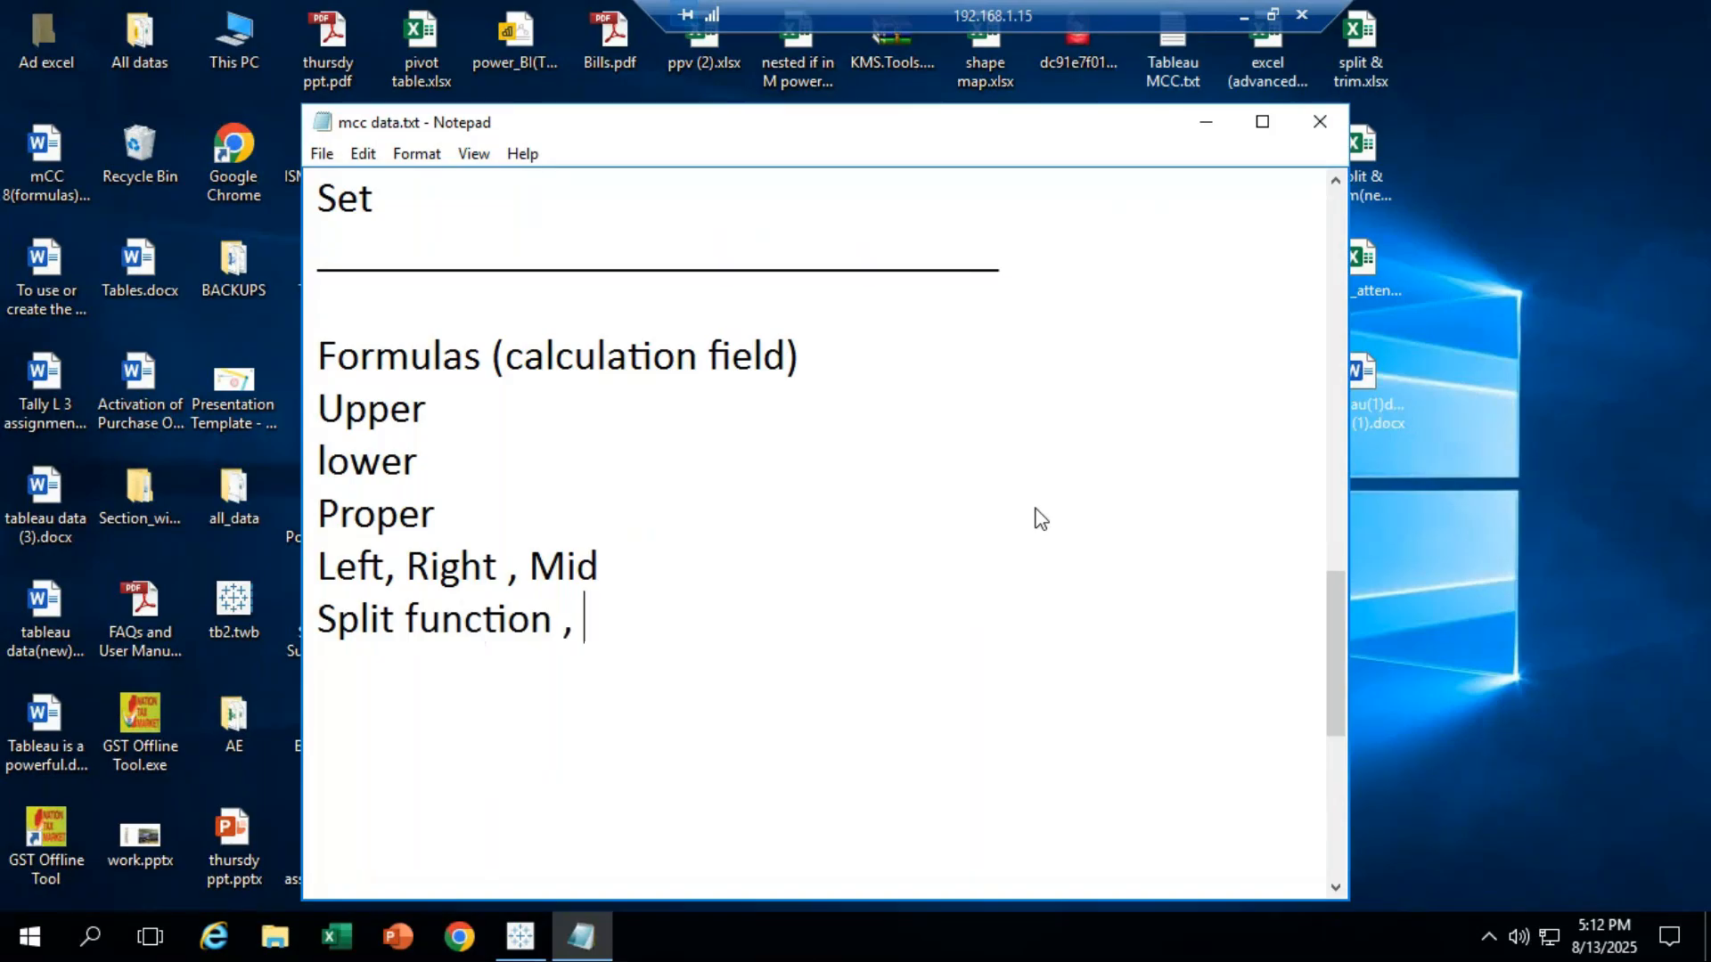
type("Find")
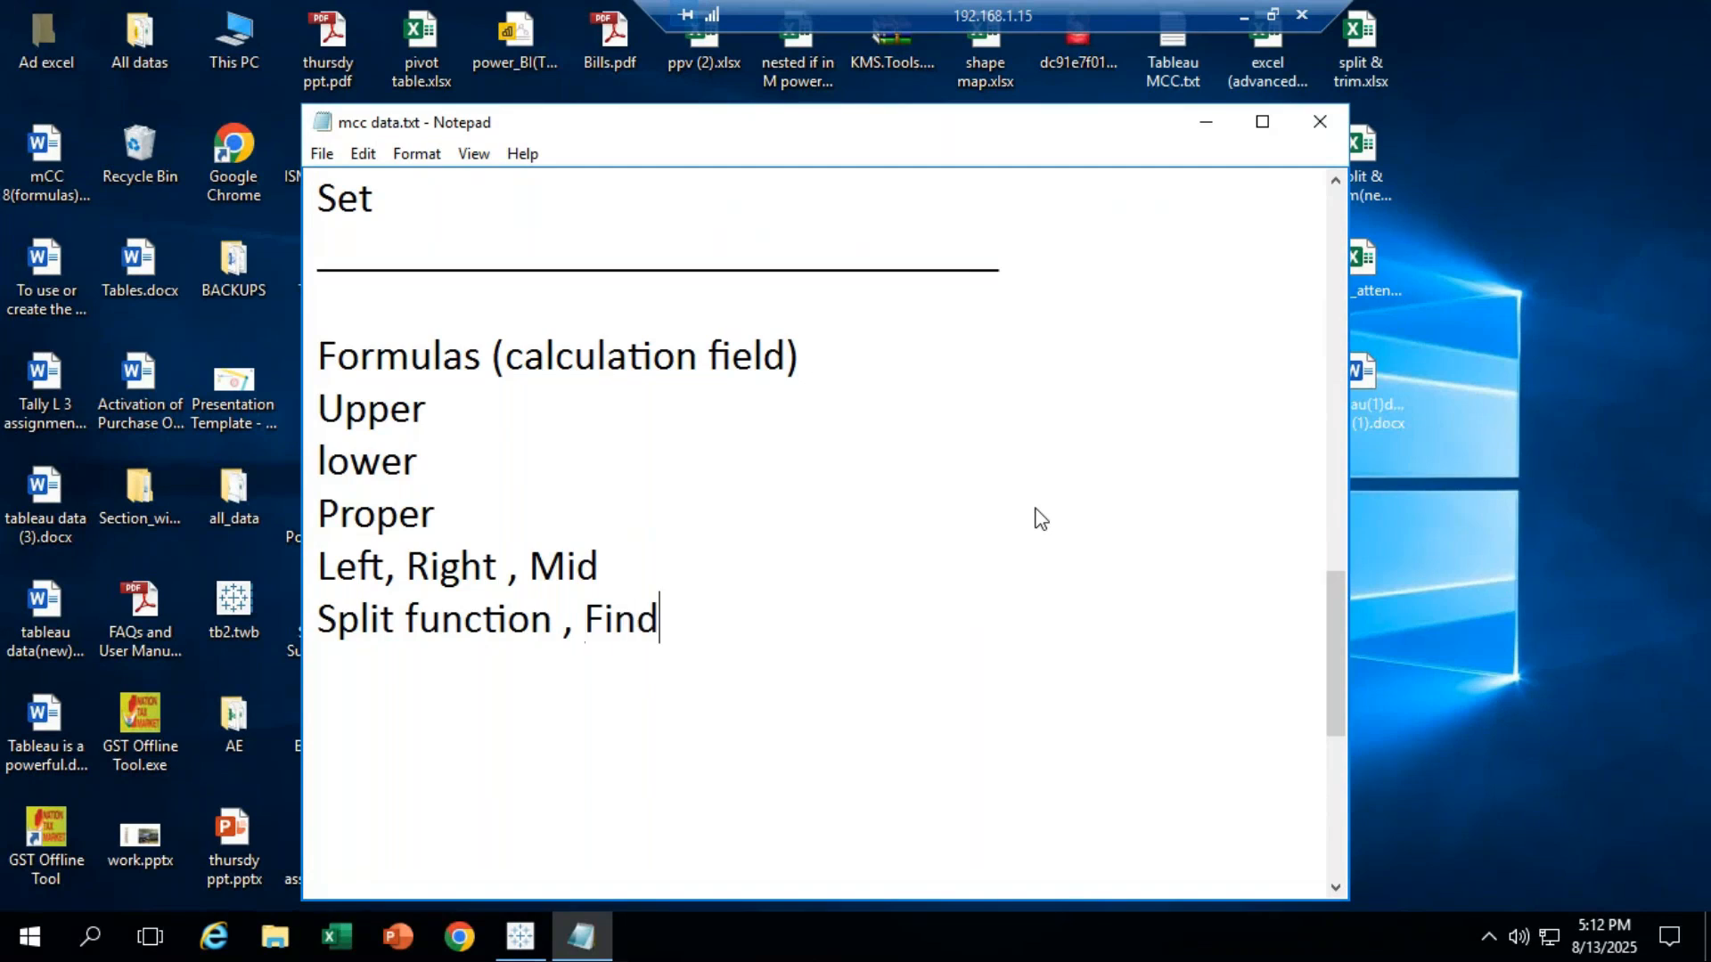
Add the line "Starts with function" at the end of the formulas list in the notes.
key("Return")
type("Start")
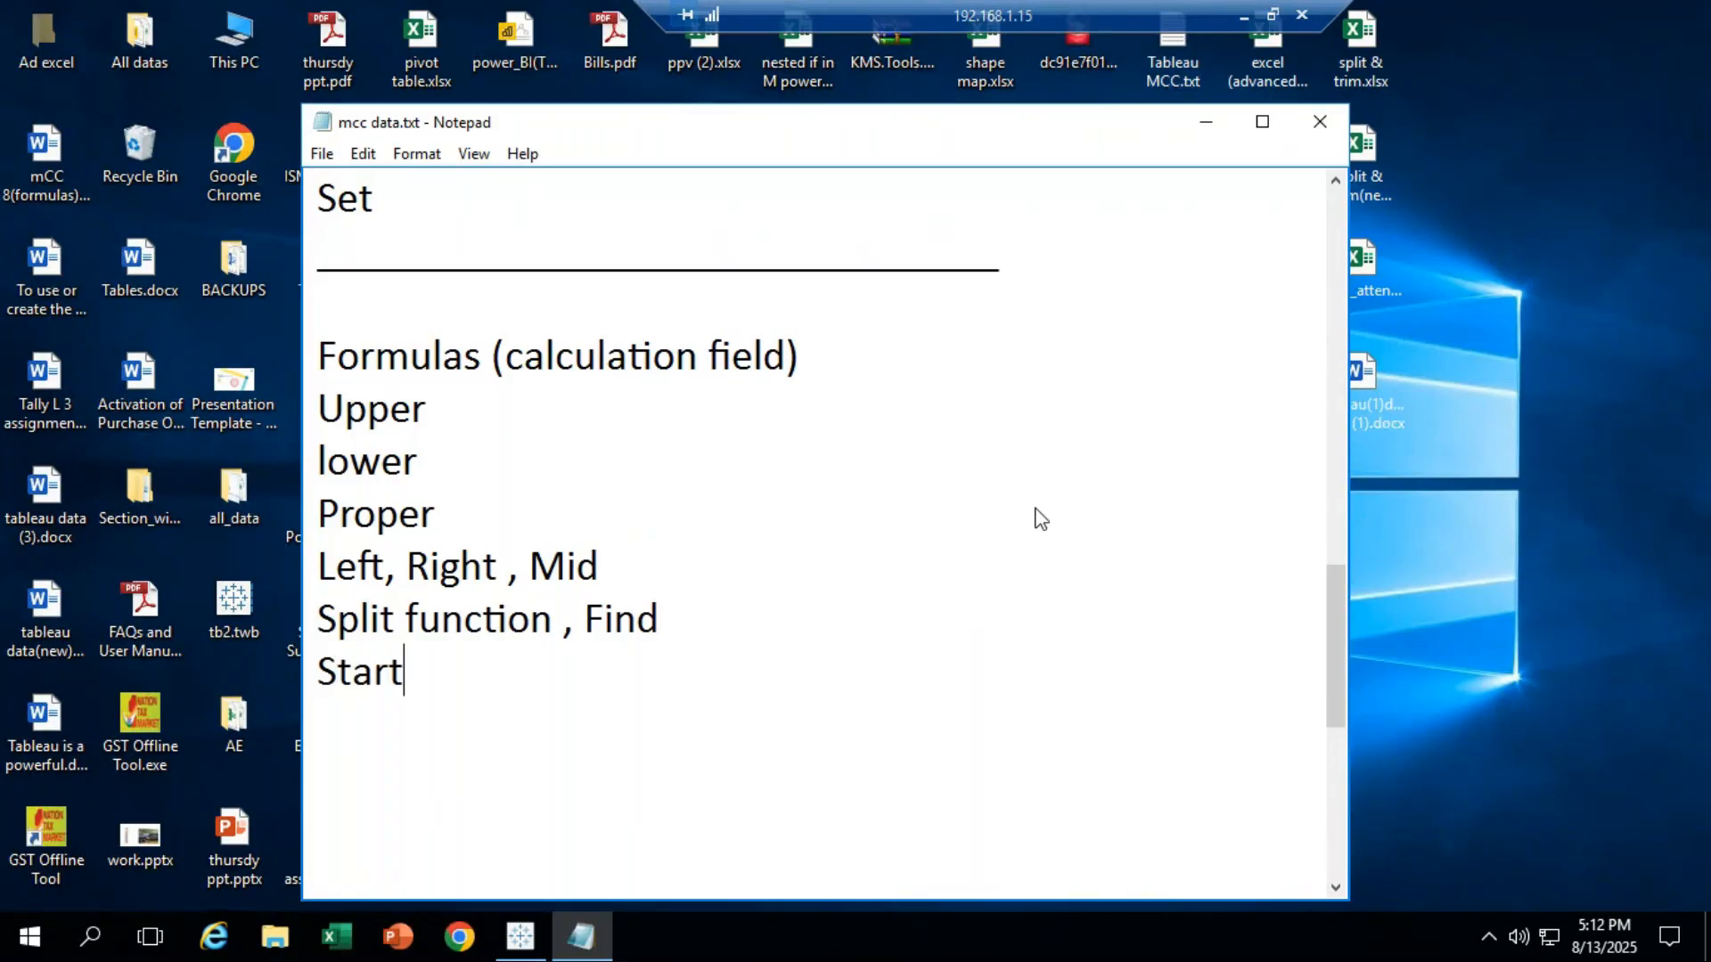
type("s with ")
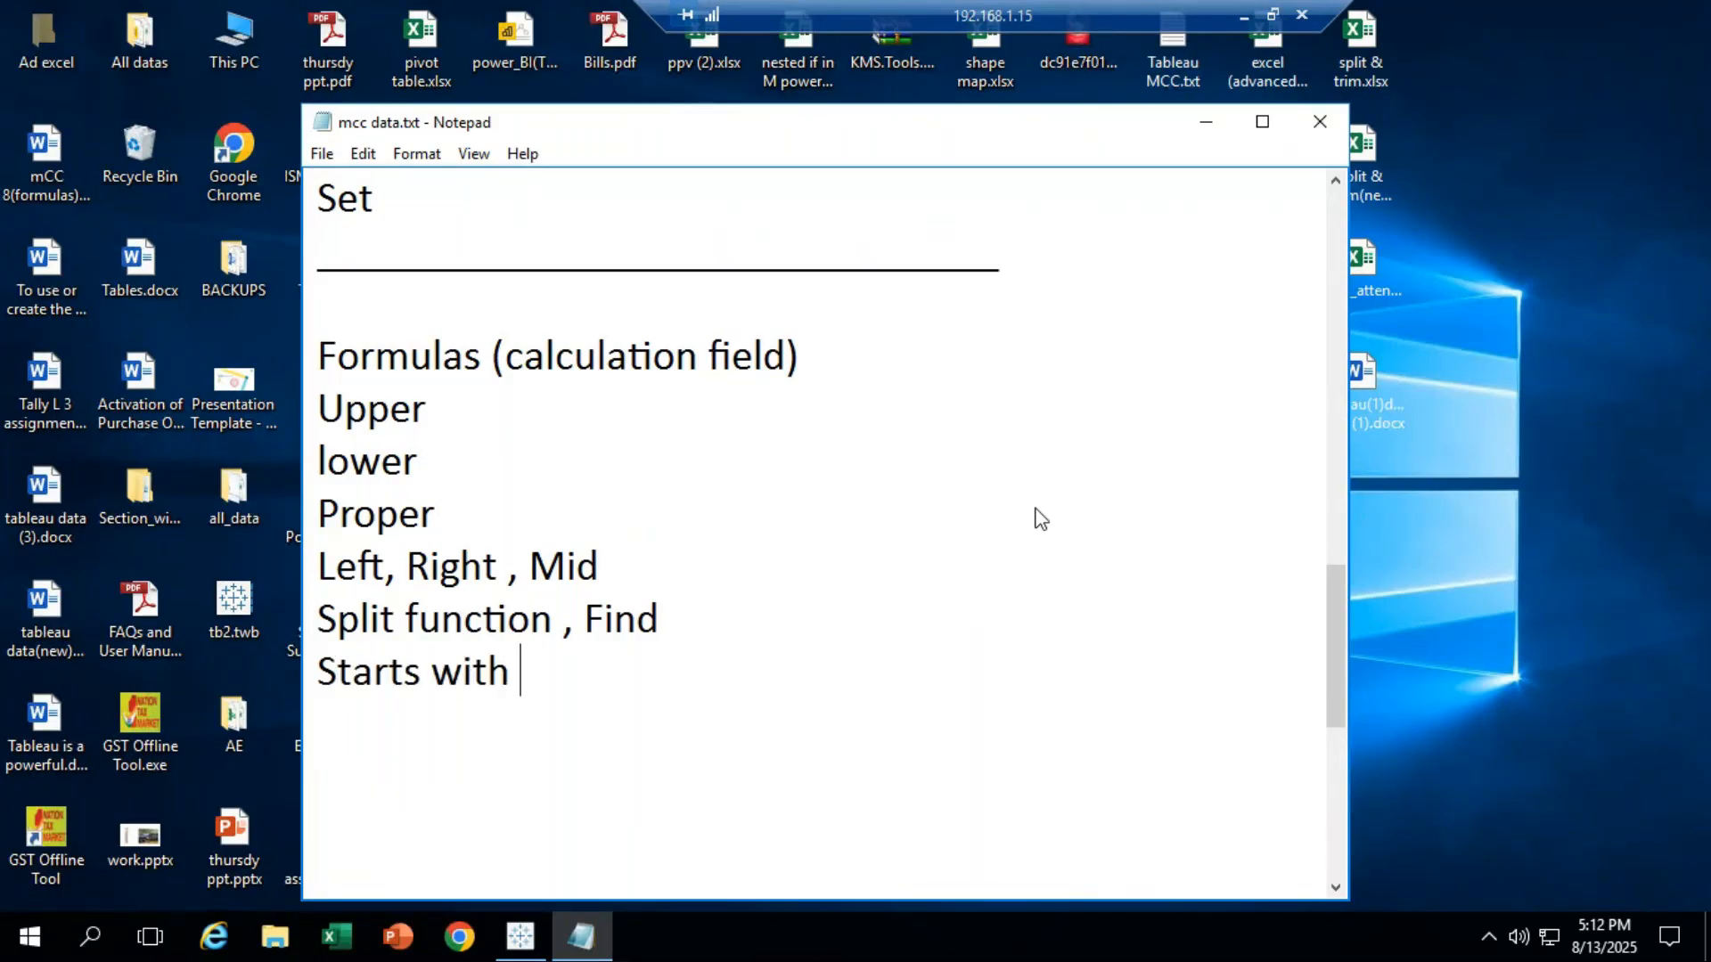
type("functio")
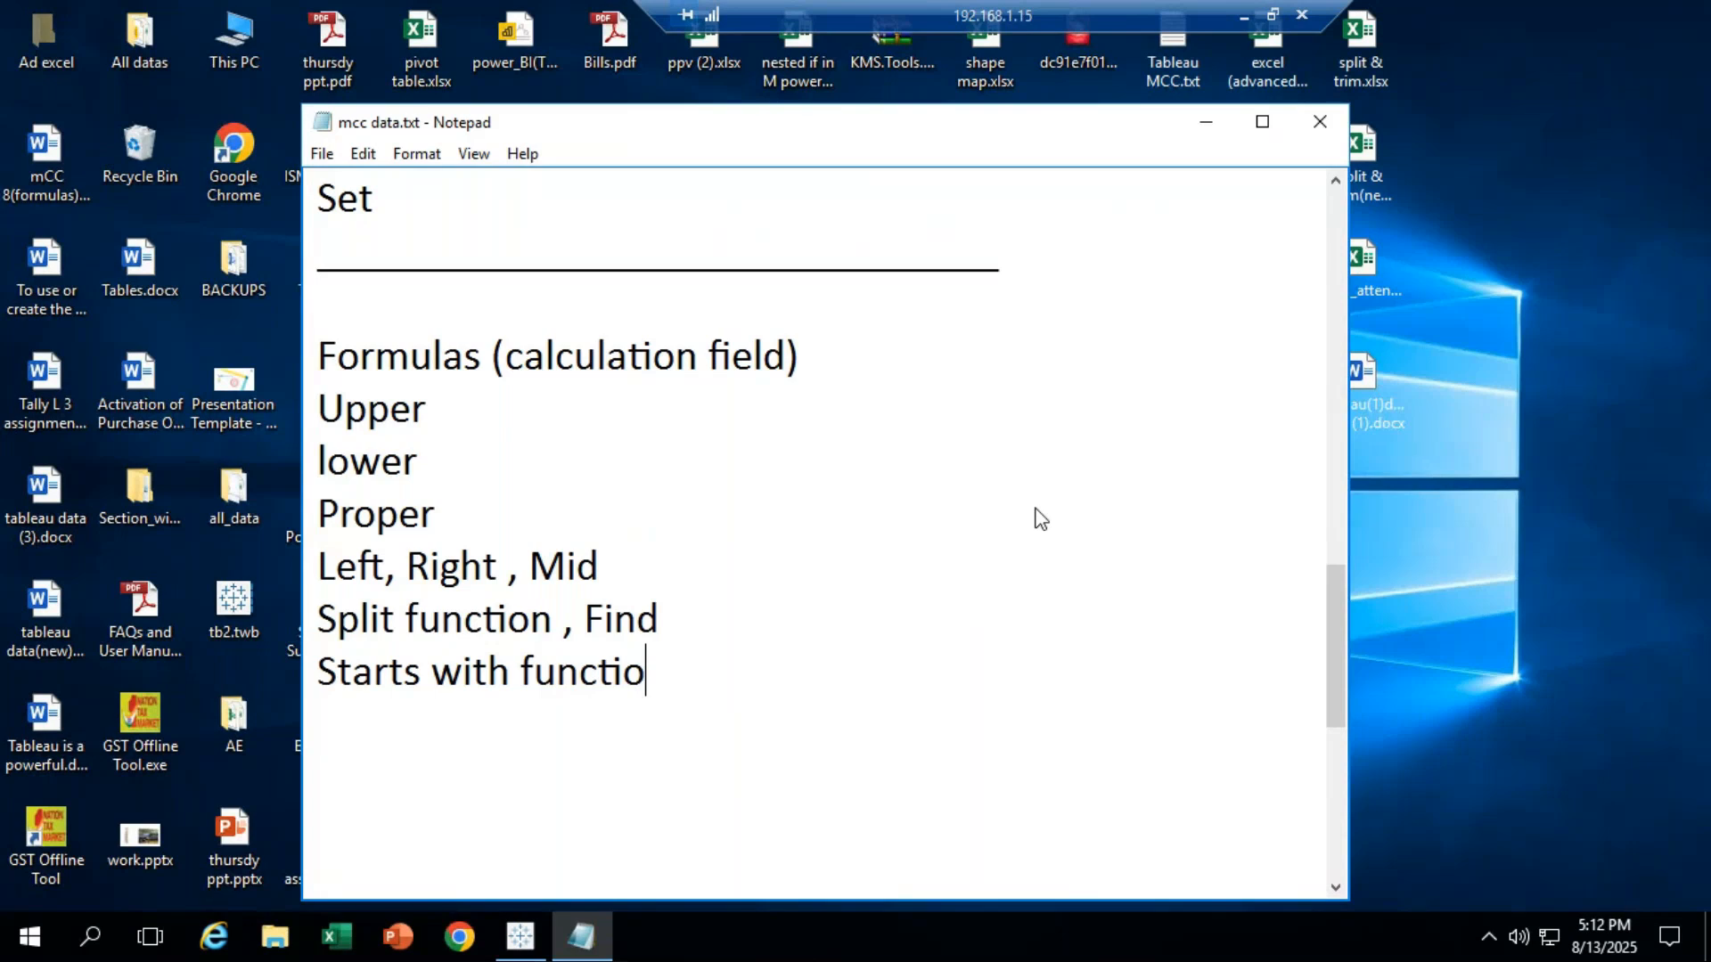
type("n")
Switch to Tableau and clear Sheet 34 by removing the funt_find mark and Customer Name from the rows.
left_click(529, 945)
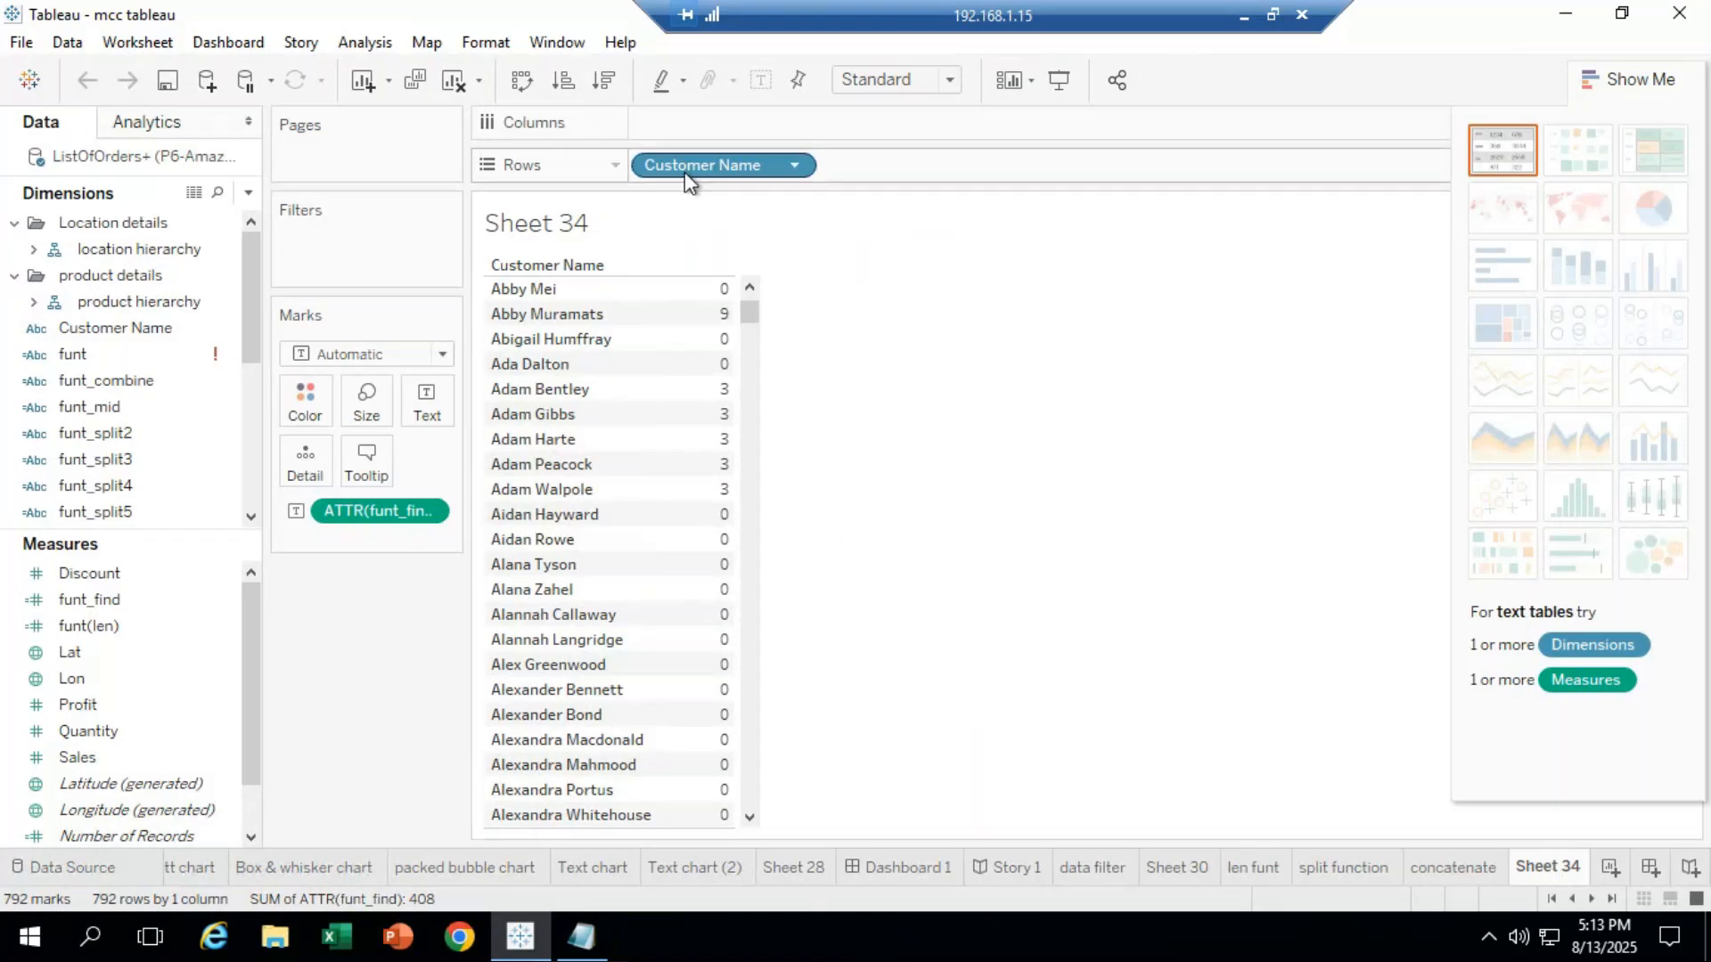
left_click_drag(374, 517, 356, 701)
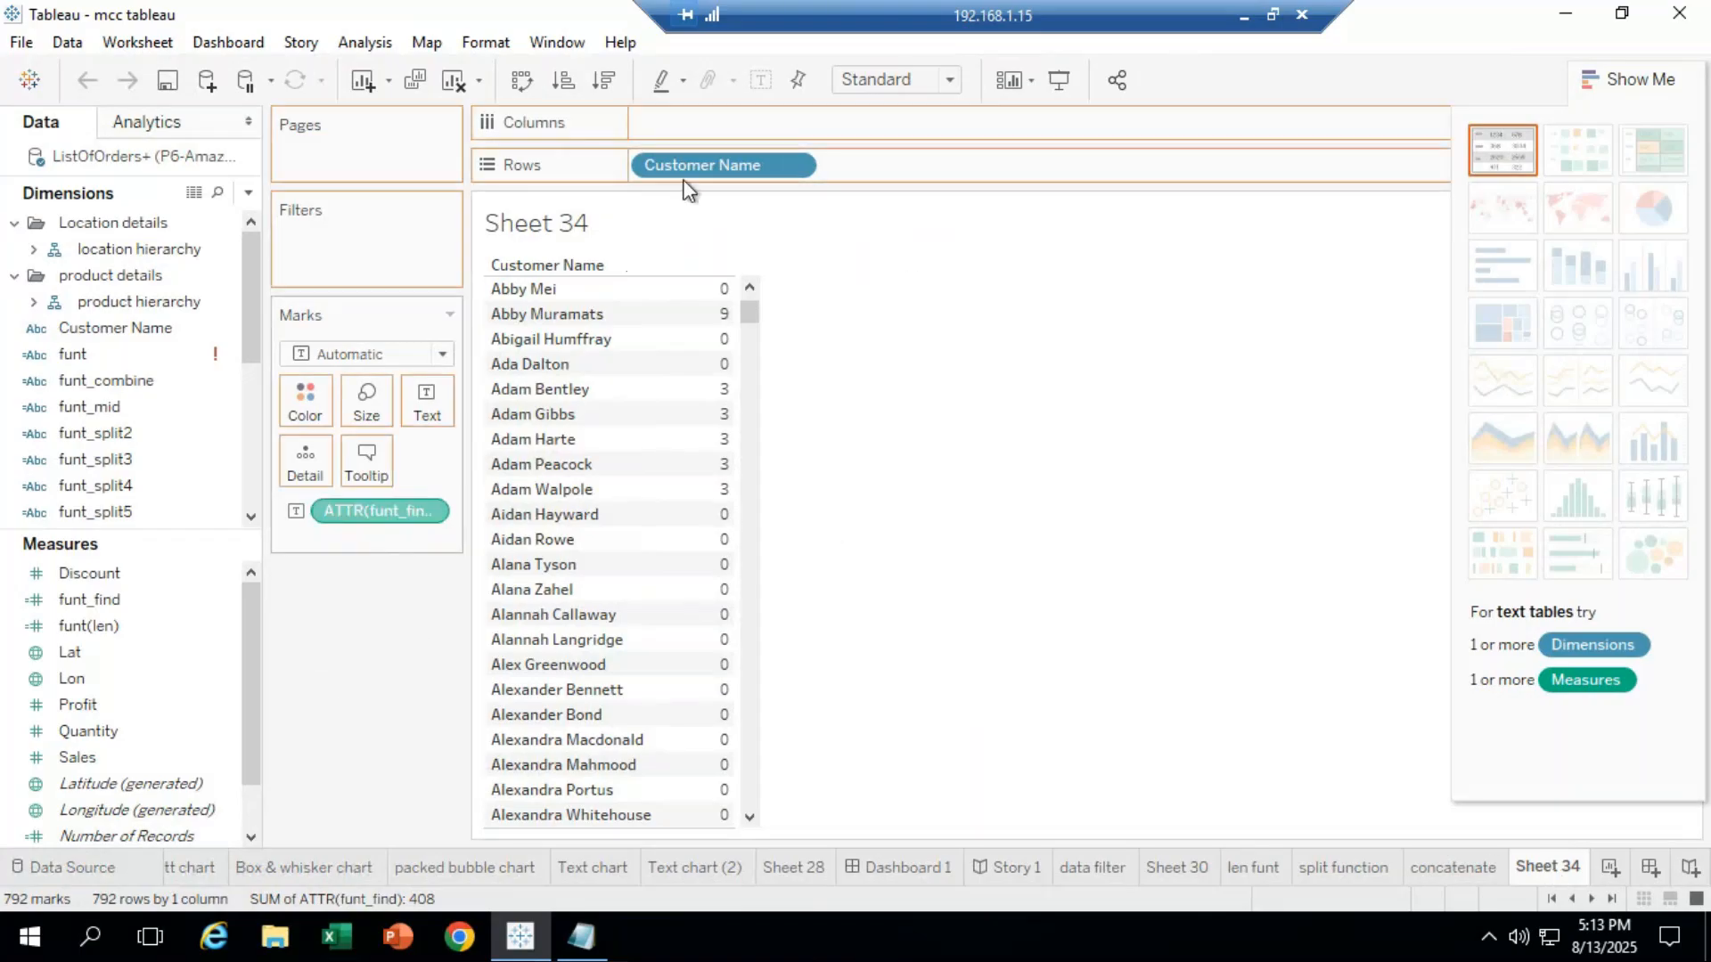
left_click_drag(745, 162, 448, 604)
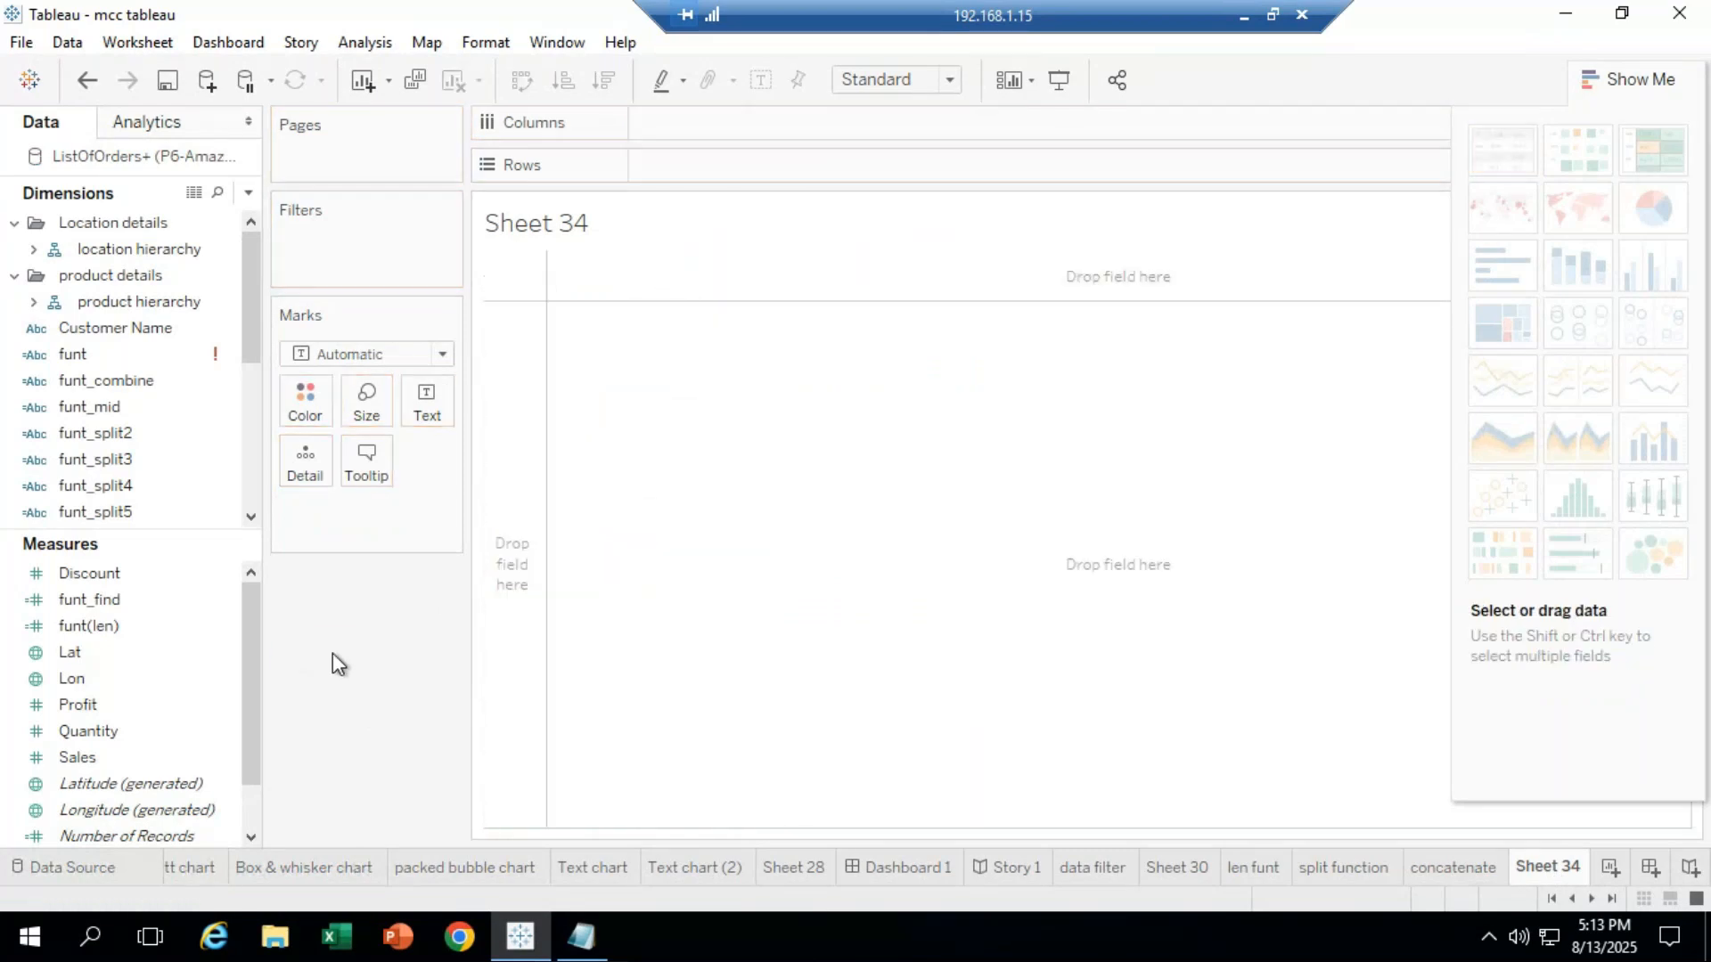
Place the Customer Name dimension on the rows of Sheet 34.
left_click(112, 380)
mouse_move(132, 328)
left_mouse_down()
mouse_move(811, 184)
mouse_move(722, 167)
mouse_move(756, 211)
left_mouse_up()
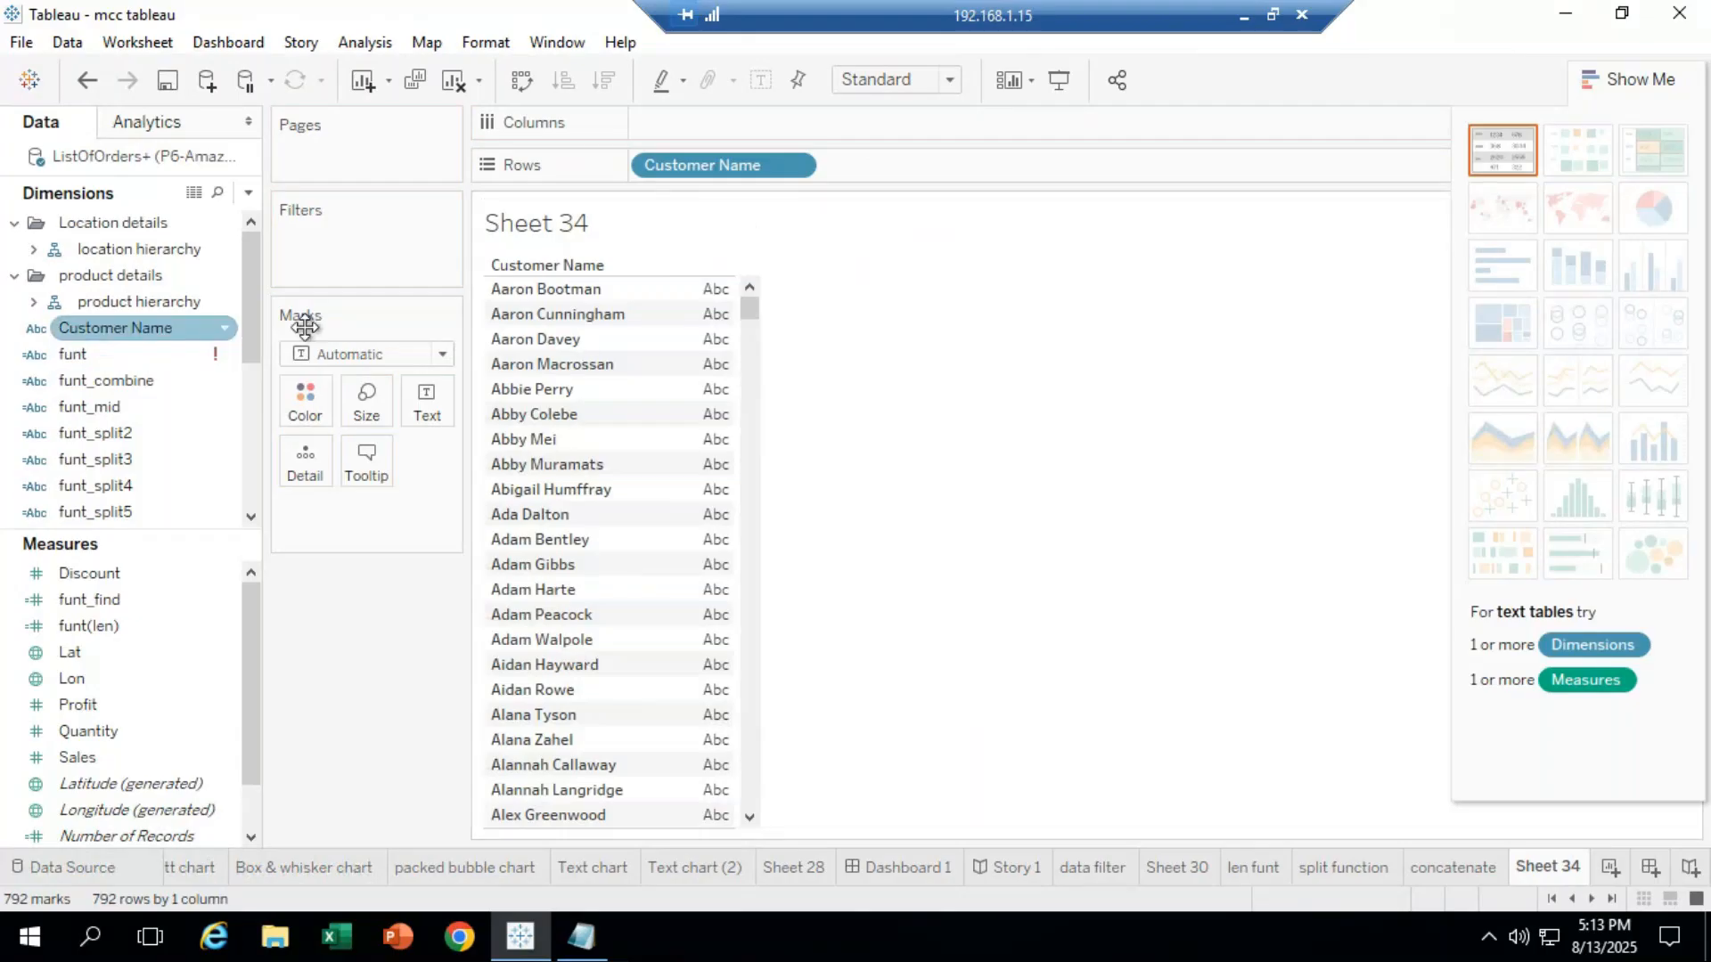
left_click(670, 225)
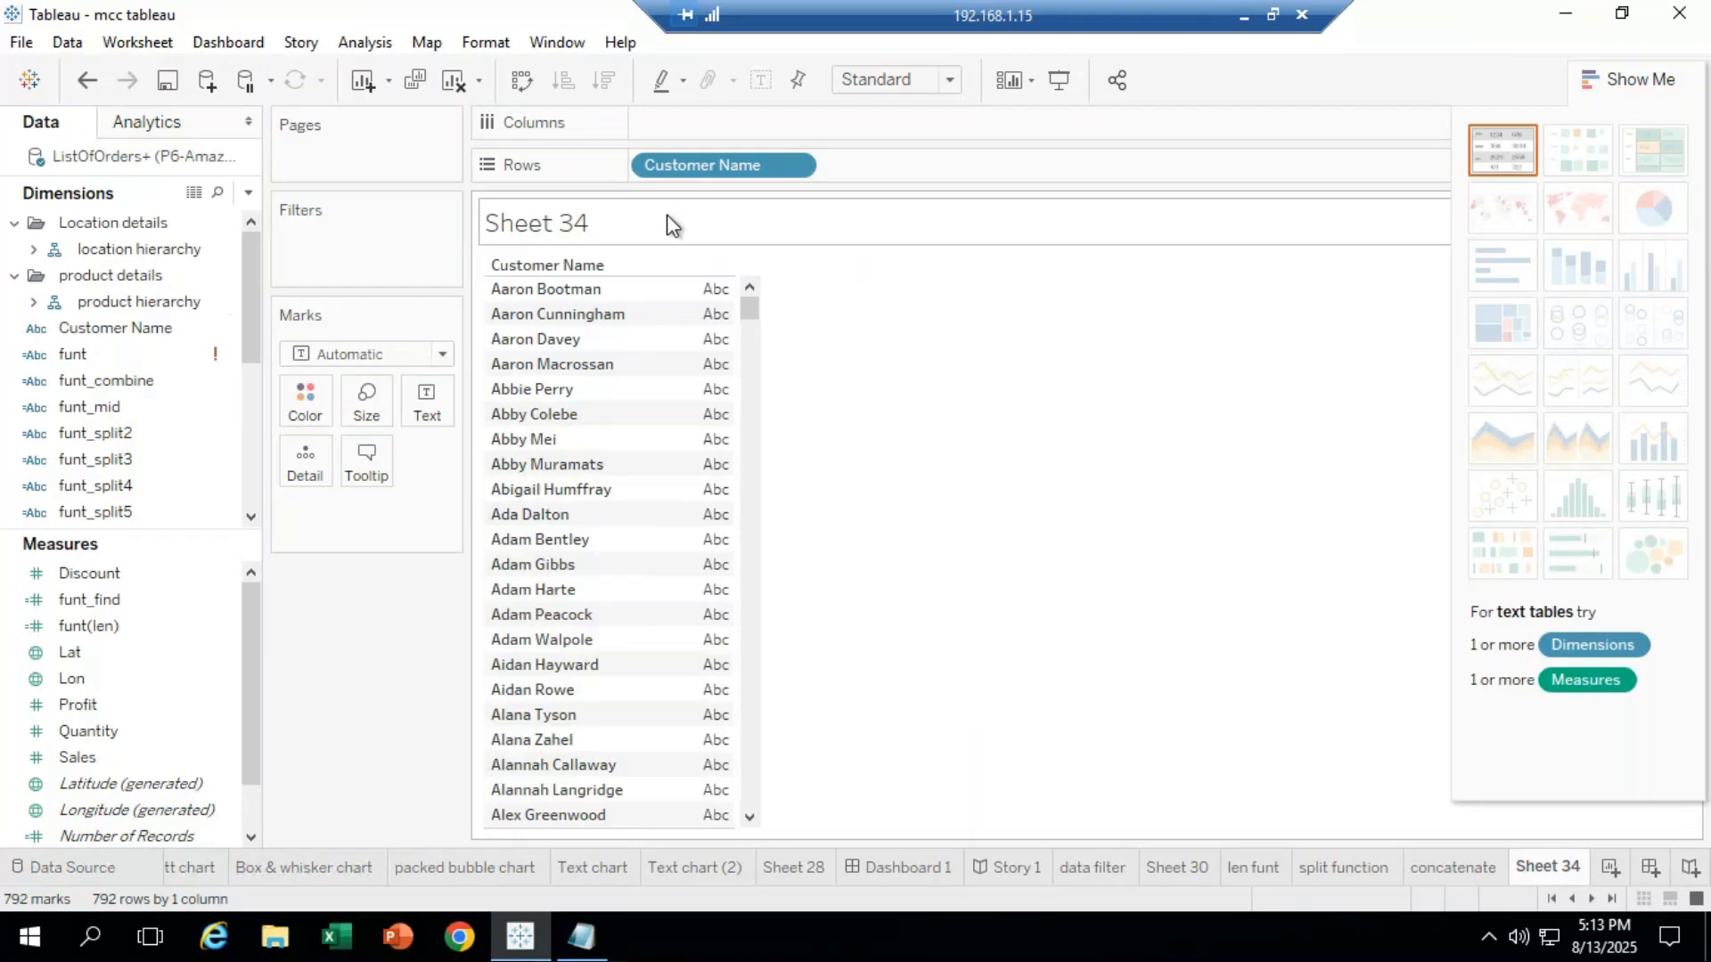
Create a calculated field from the Customer Name dimension and name it funt_startswith.
left_click(116, 330)
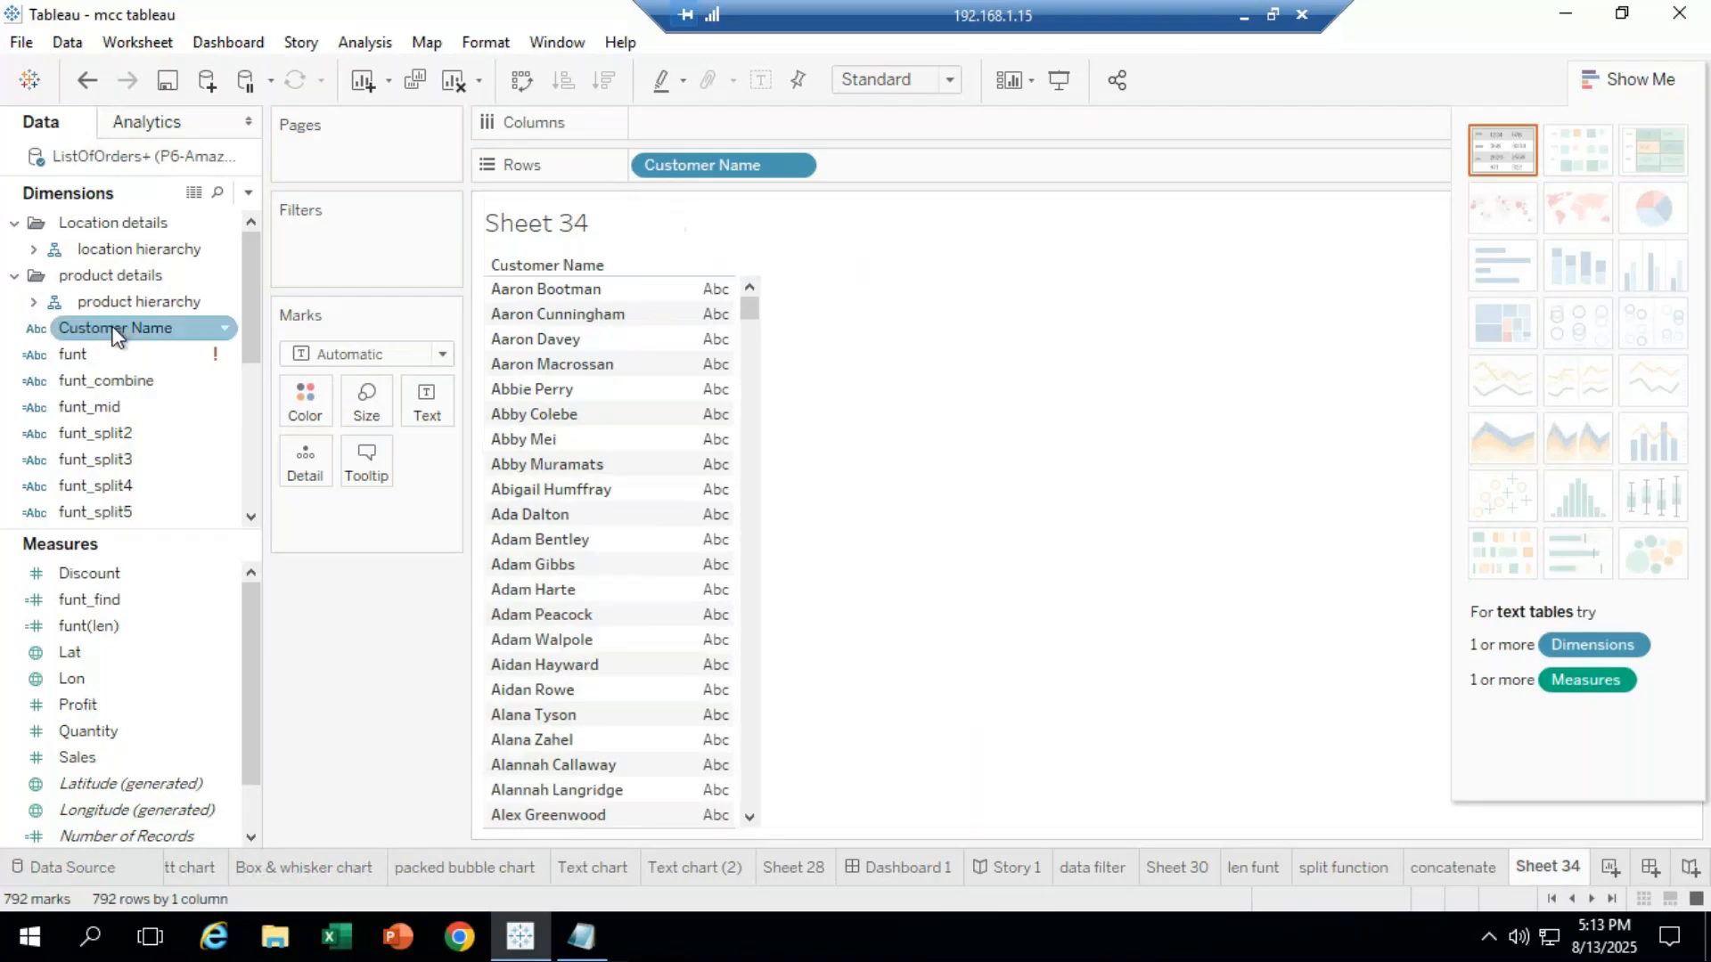
right_click(116, 337)
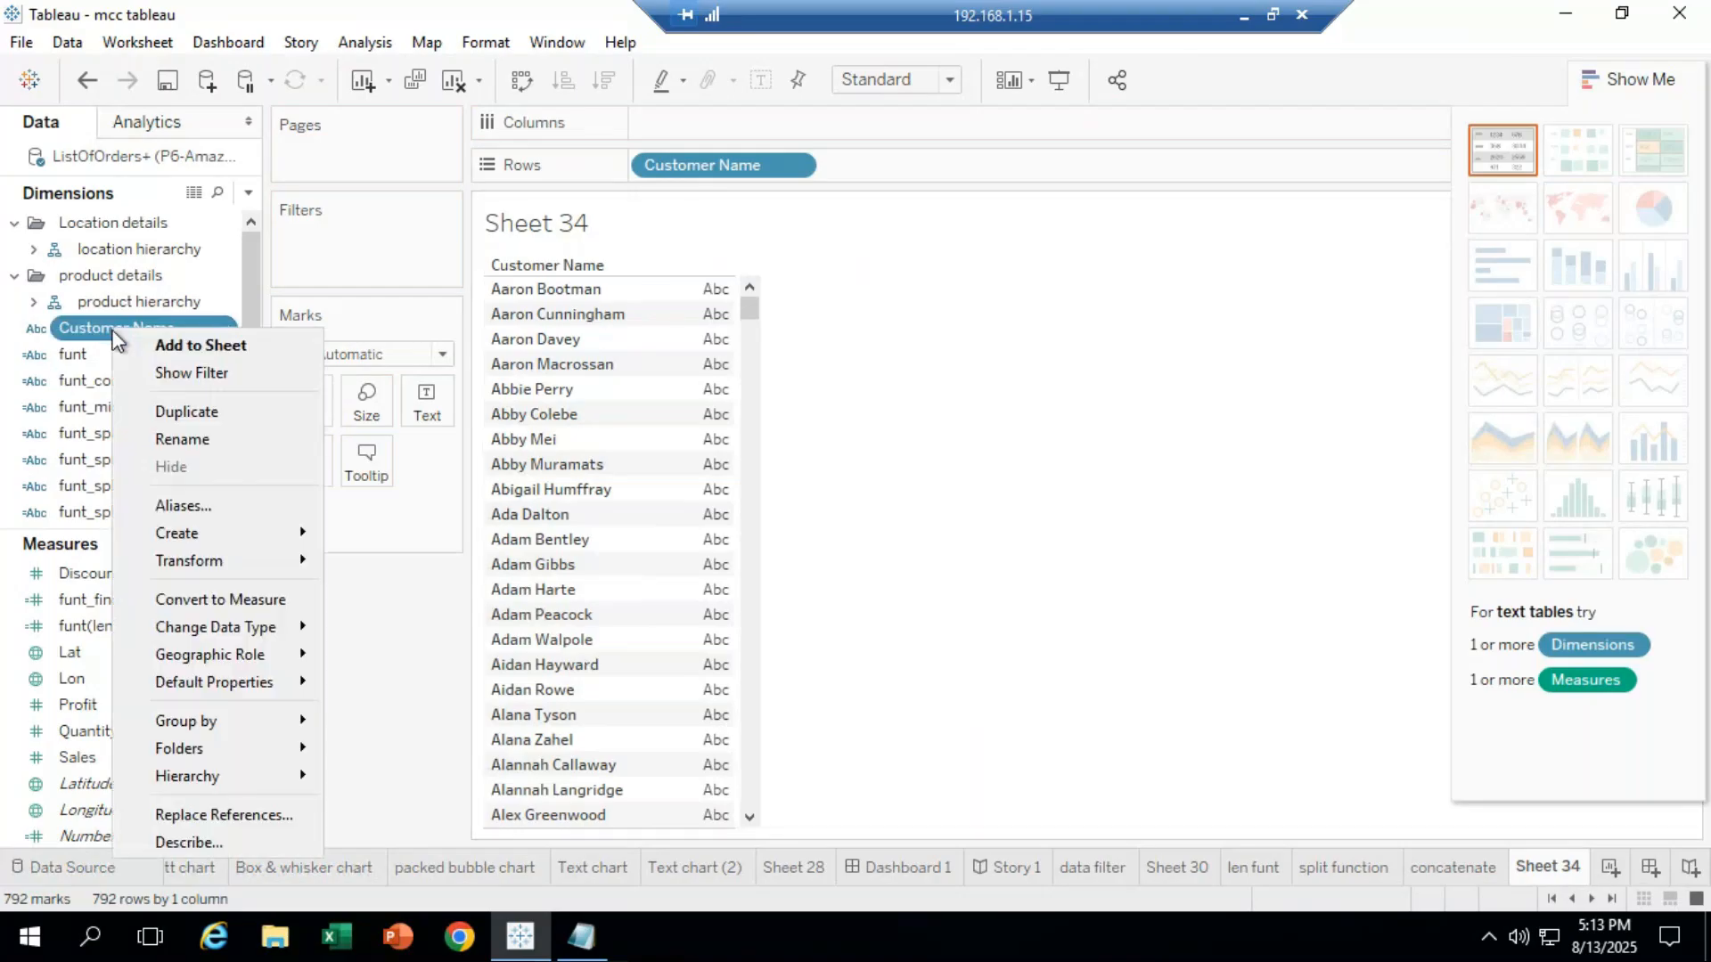
mouse_move(232, 539)
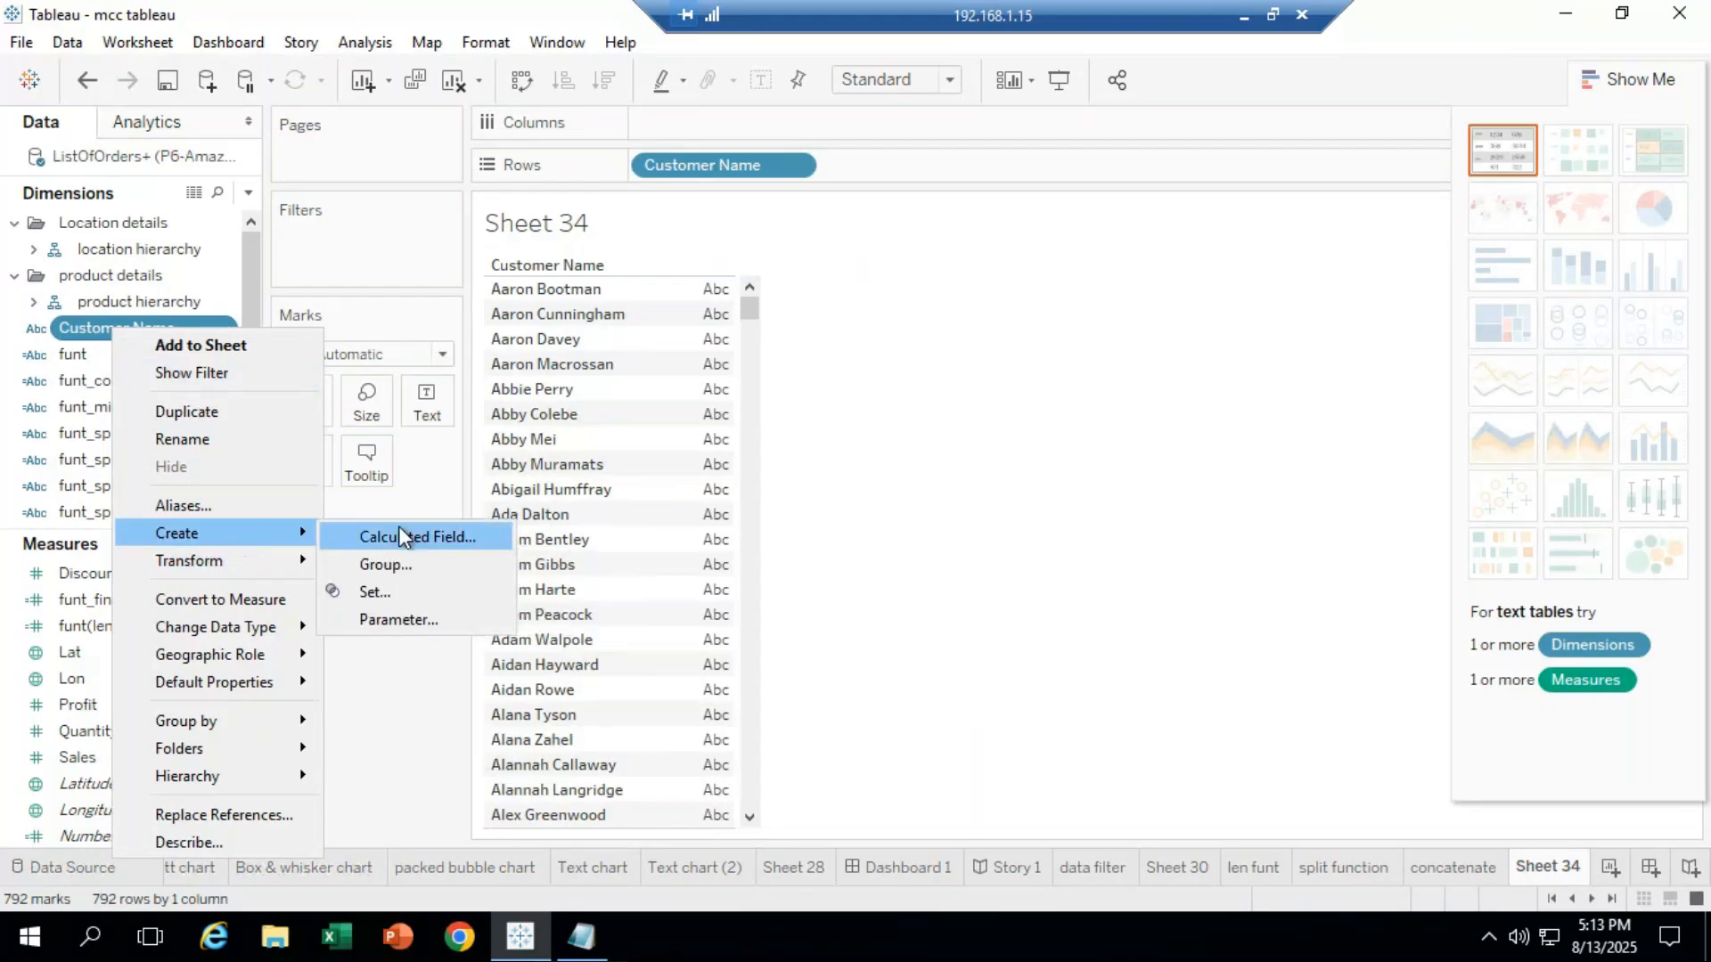
left_click(398, 534)
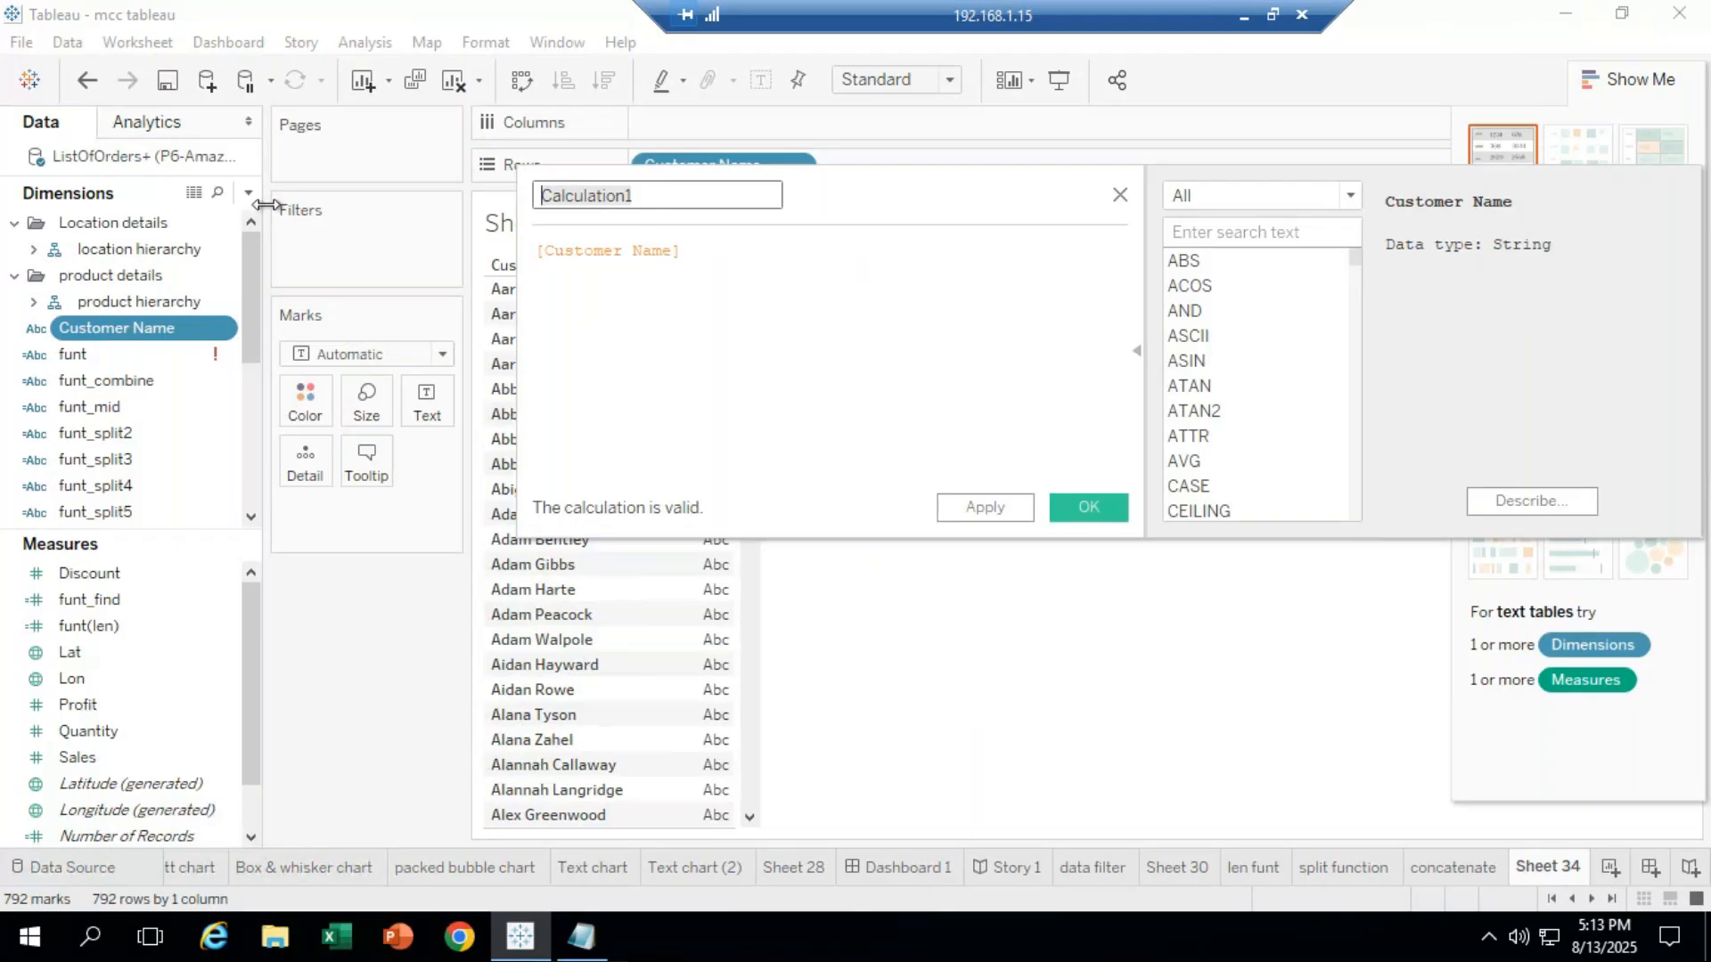
type("funt")
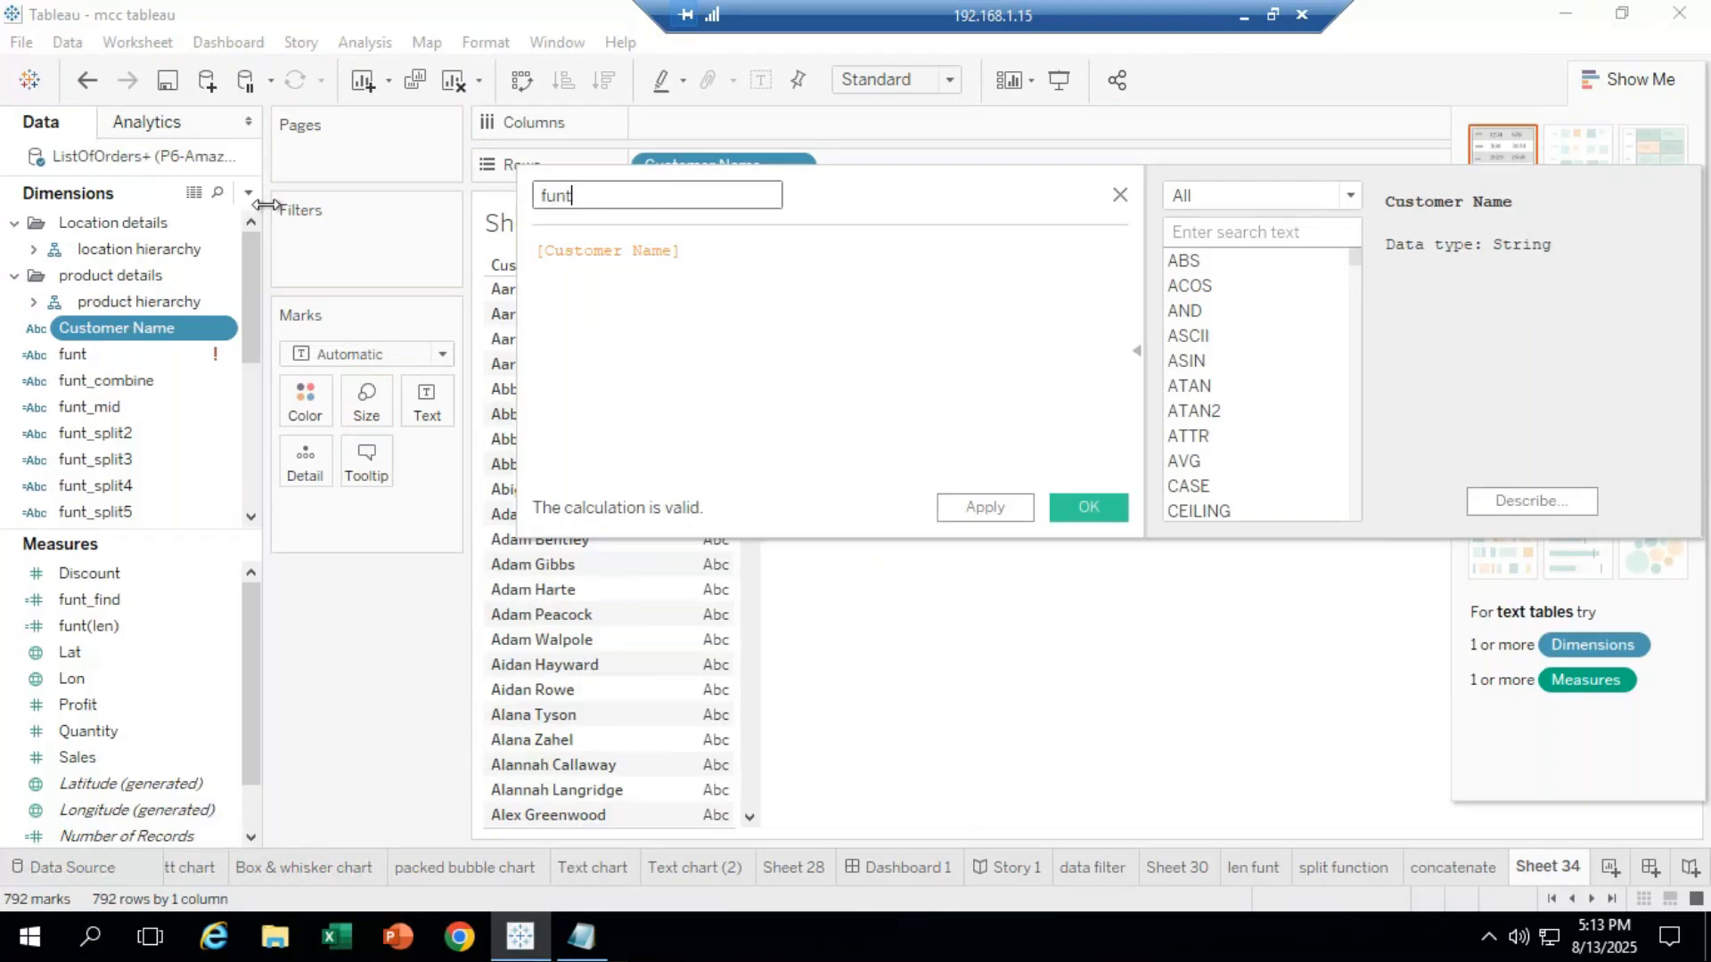
type("_startswith")
Replace the formula with the STARTSWITH function using Customer Name as its string, and move the calculation editor clear of the table.
left_click(603, 248)
key("ctrl+a")
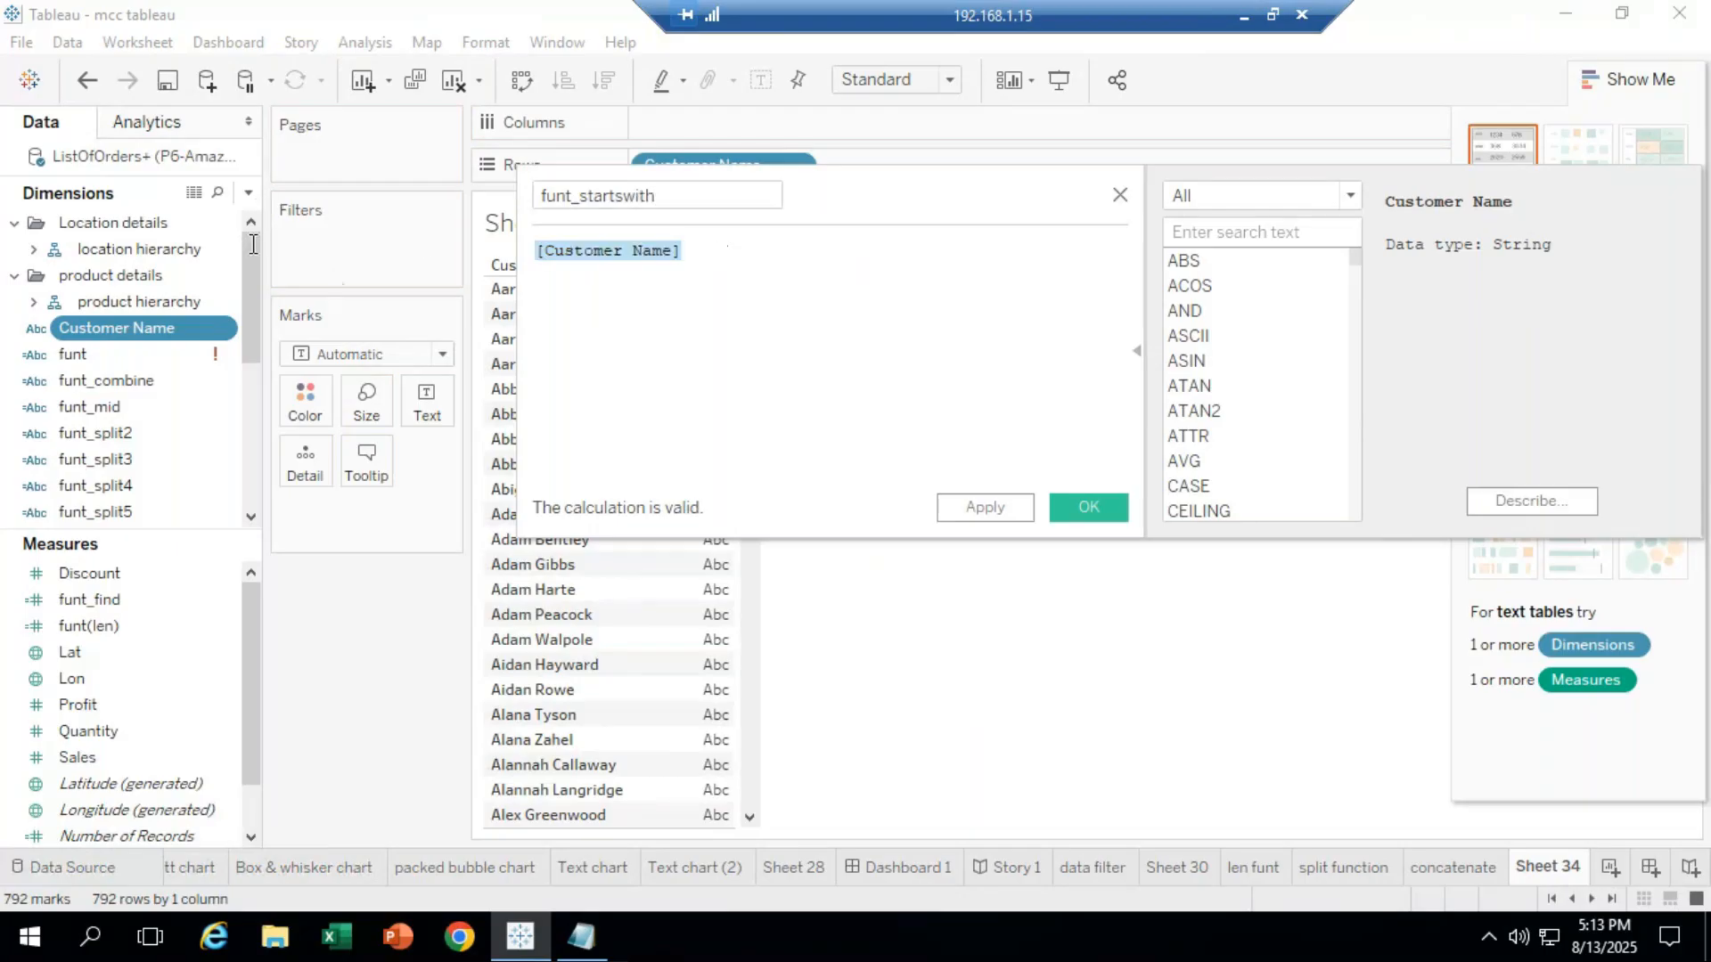
type("sy")
key("BackSpace")
type("t")
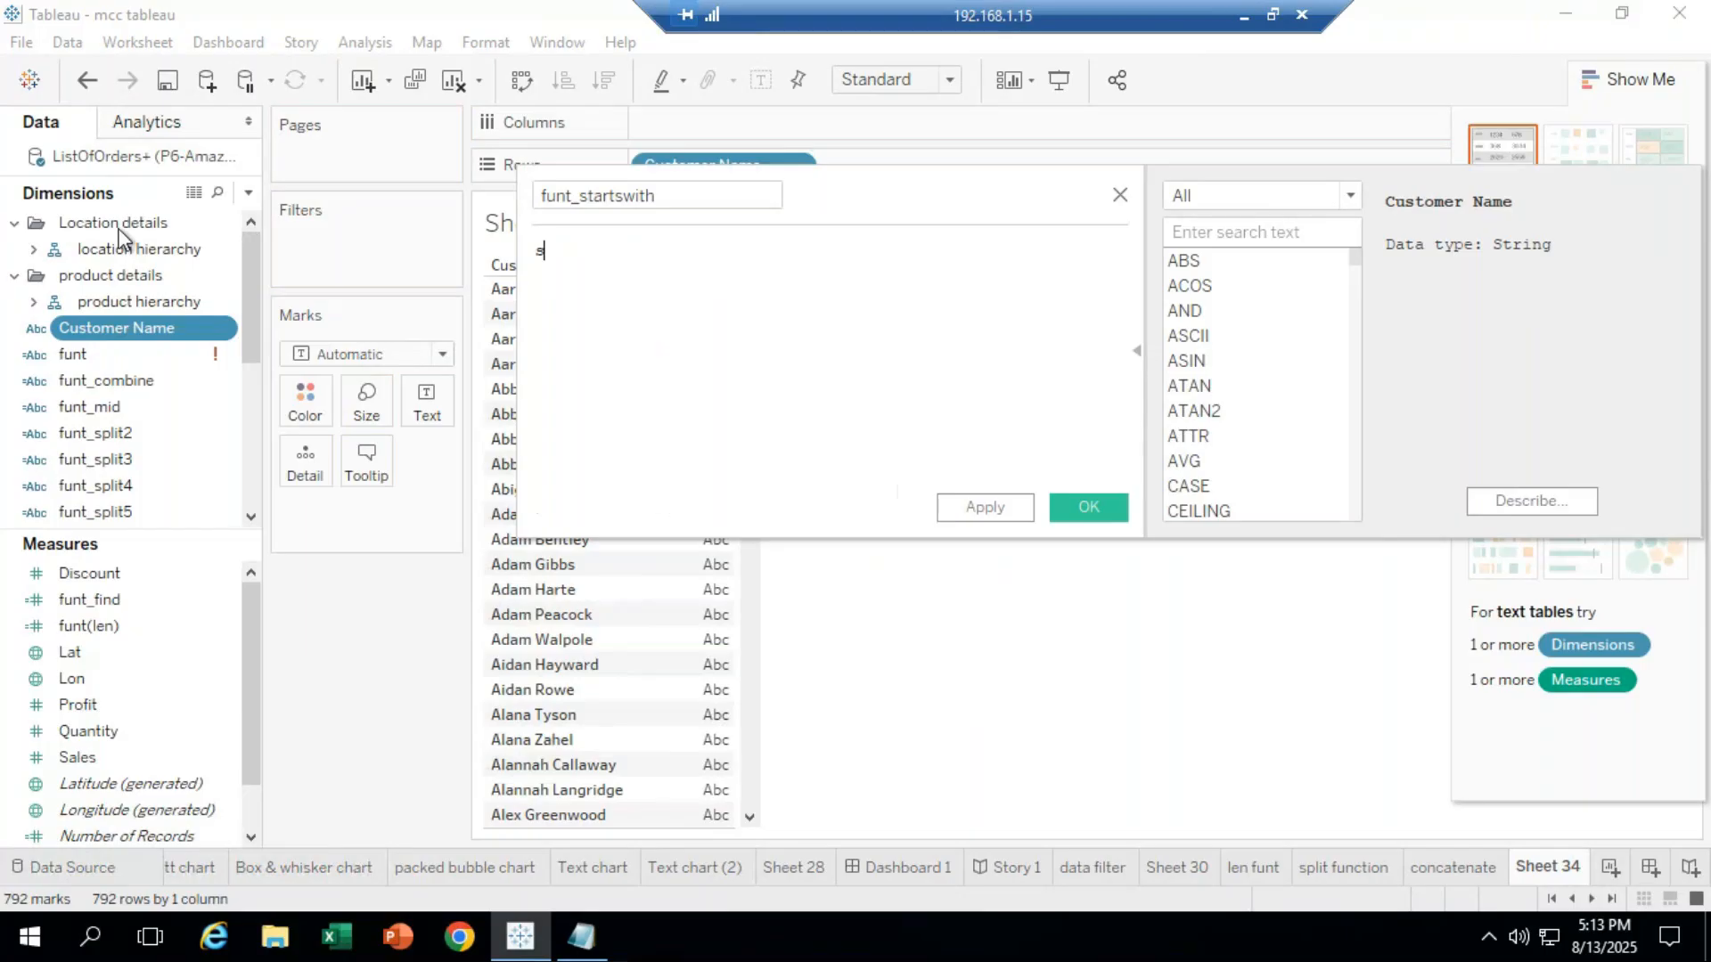
type("ar")
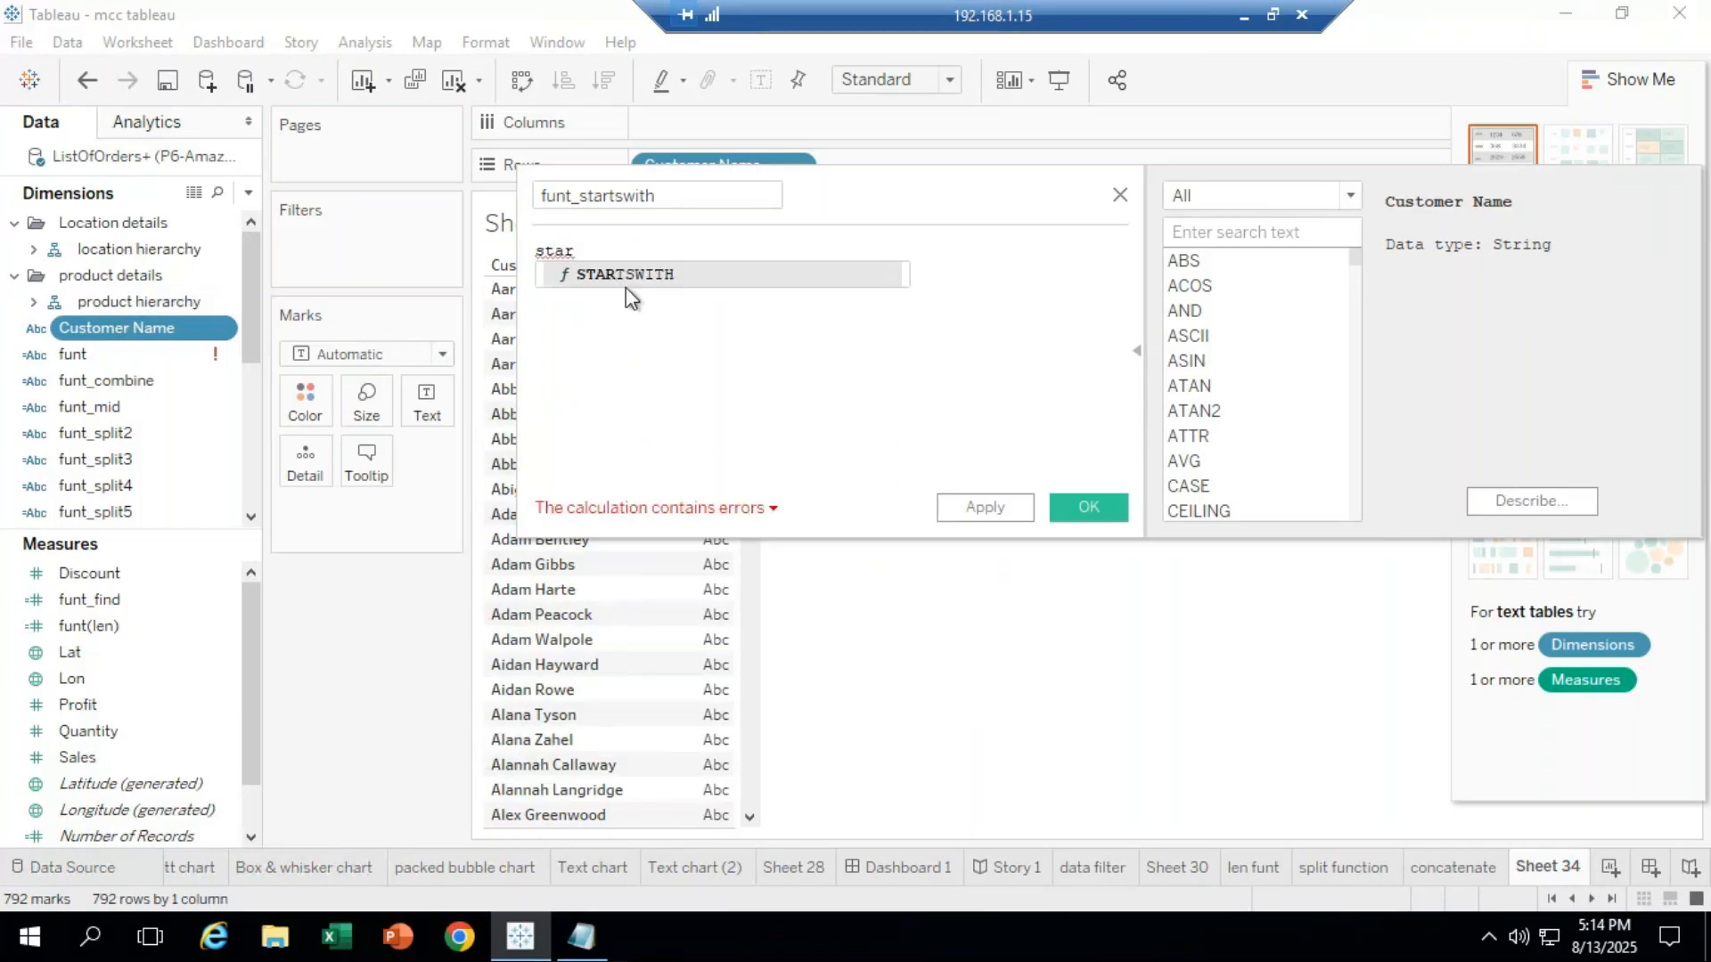
left_click(626, 285)
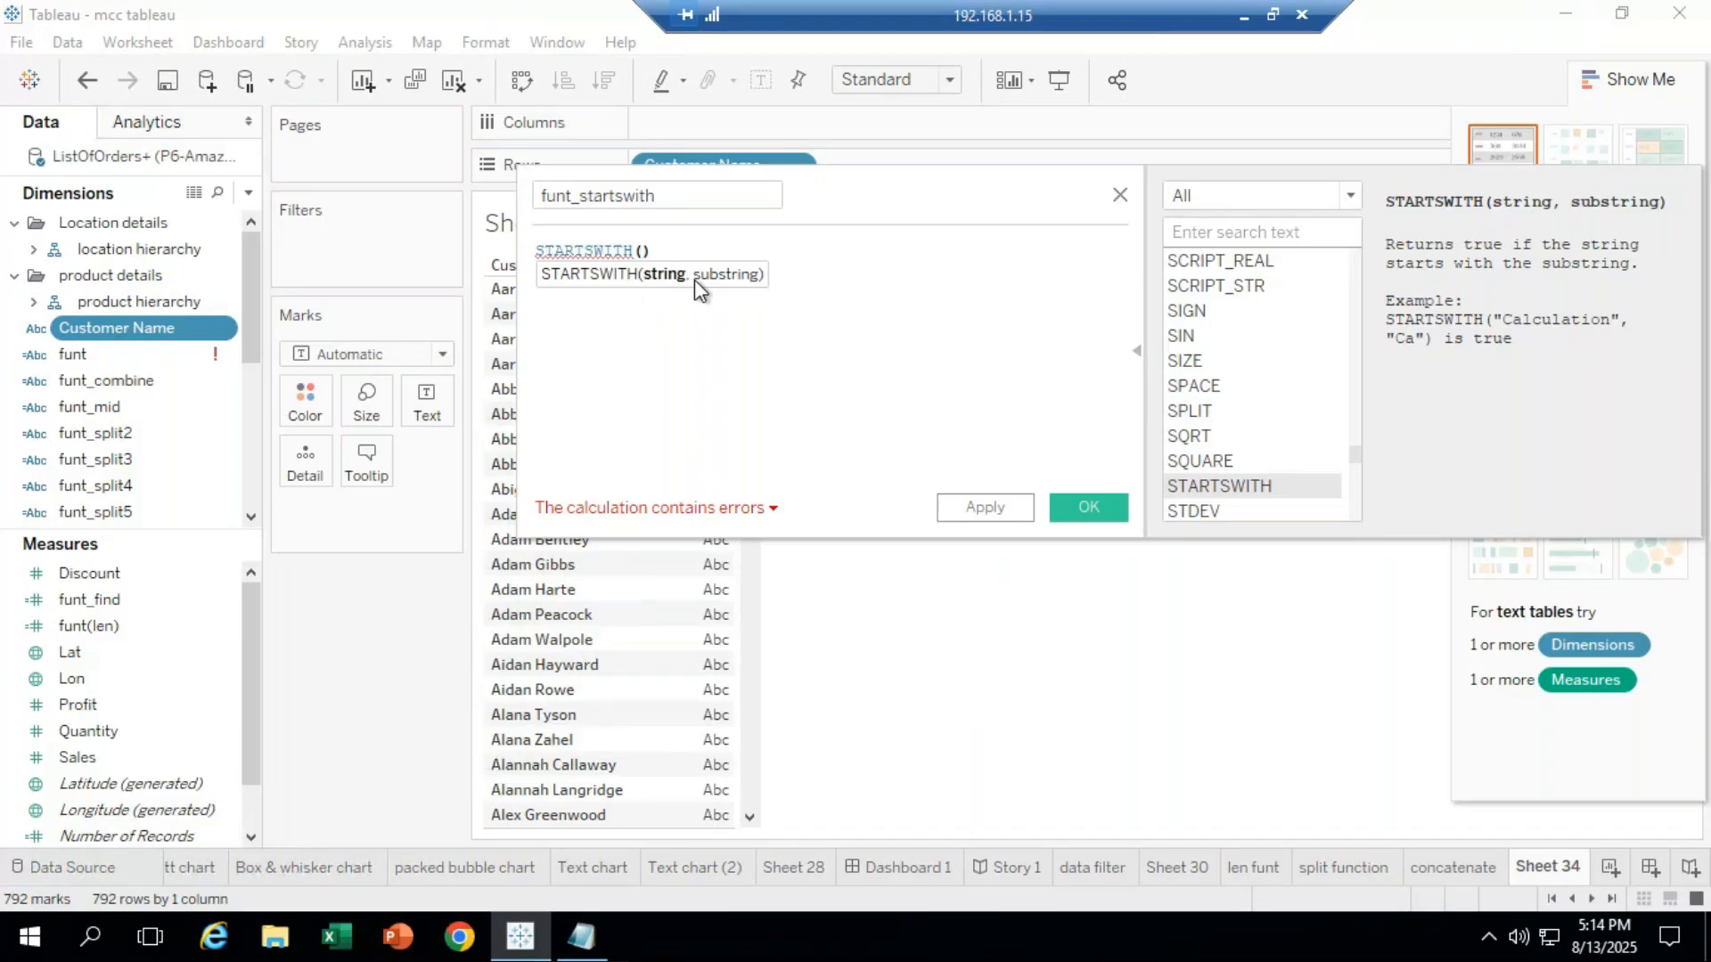
type("cust")
key("Escape")
left_click(718, 279)
left_click_drag(857, 203, 1181, 223)
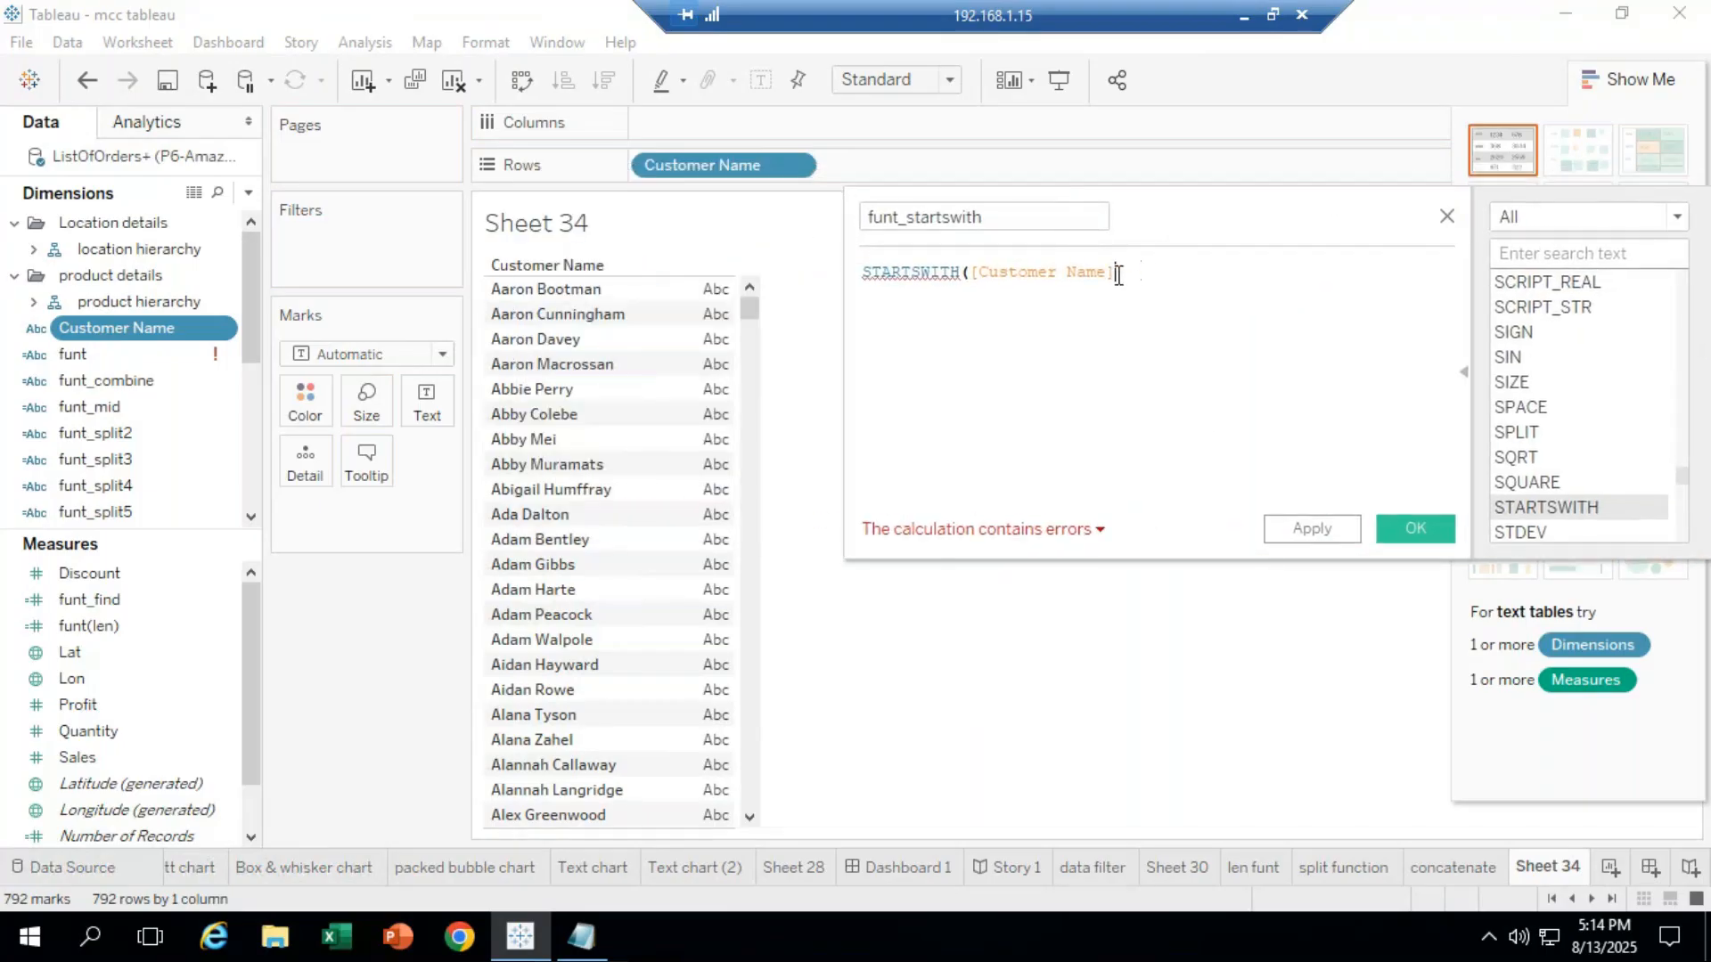
Complete the formula as STARTSWITH([Customer Name],"al") and save the calculated field.
left_click(1148, 274)
key("BackSpace")
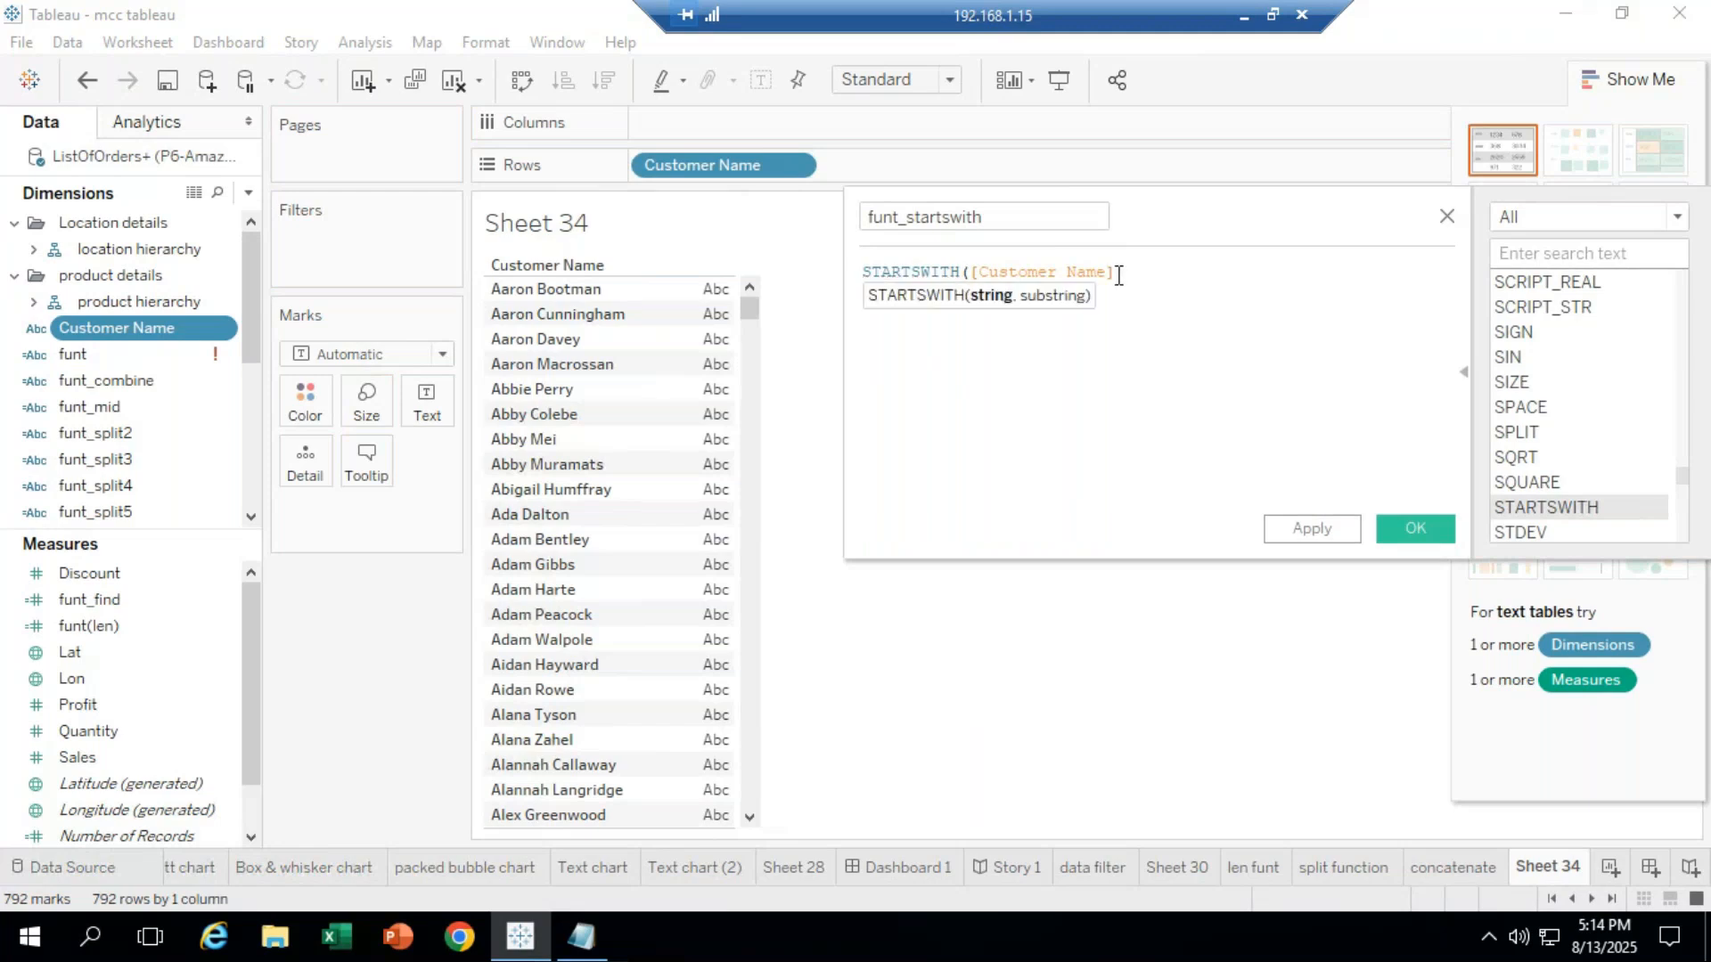
type(",")
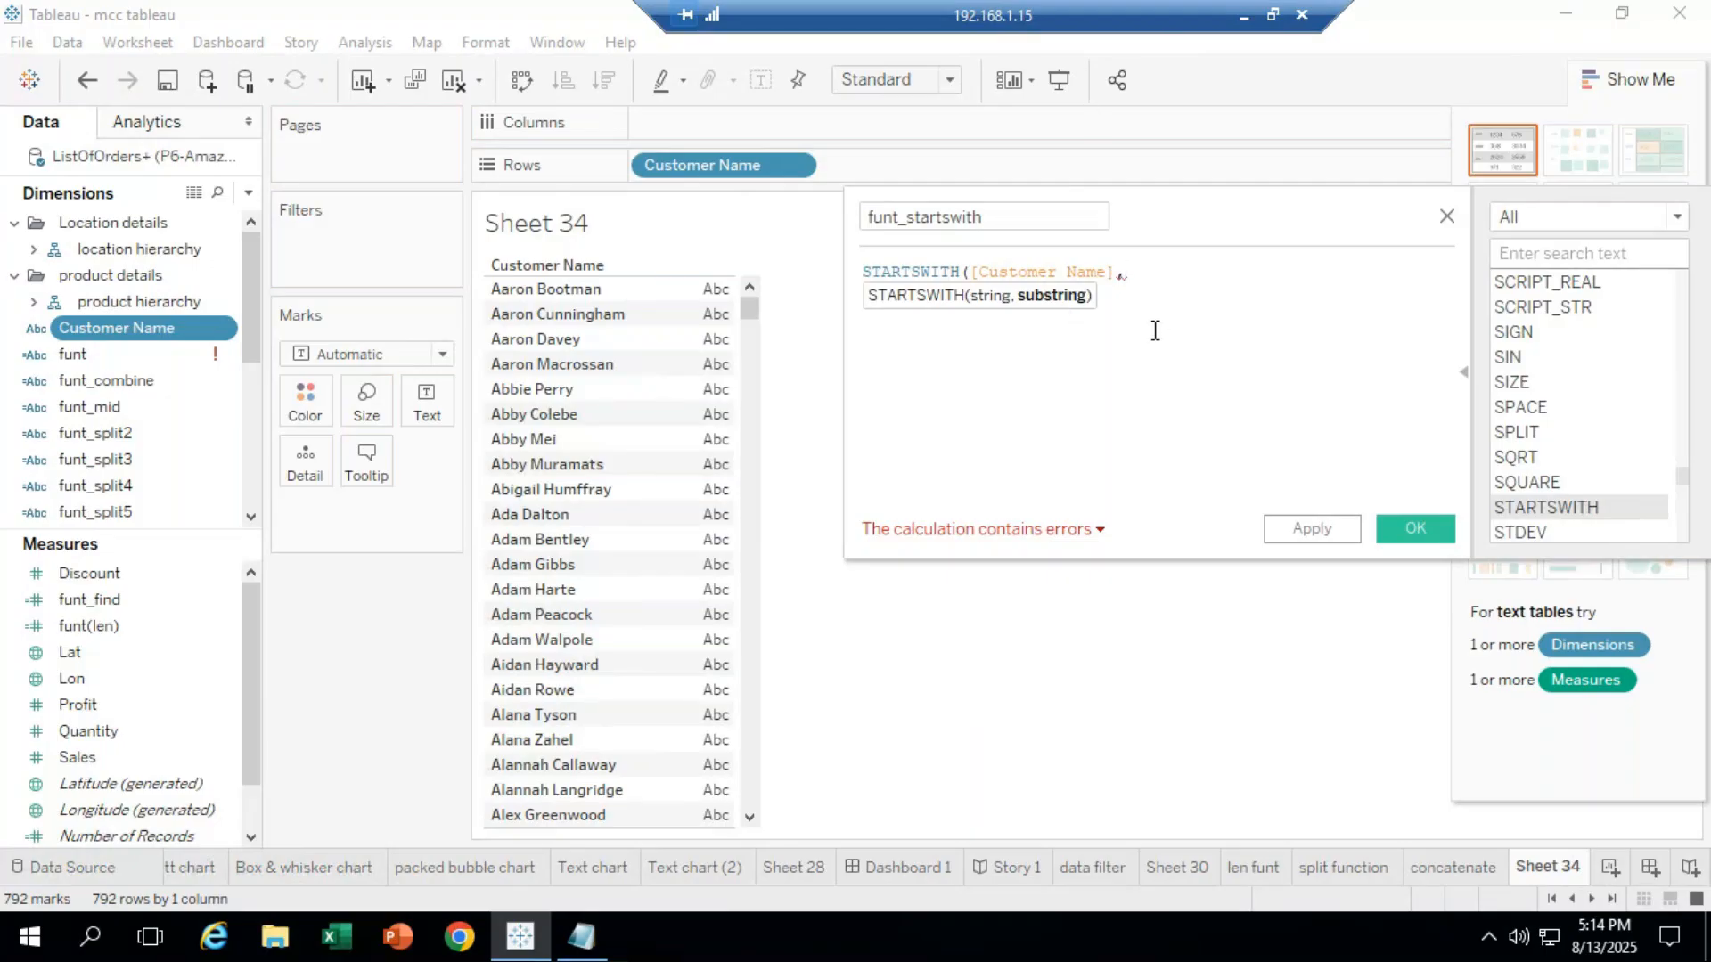
type("\"al\"")
type(")")
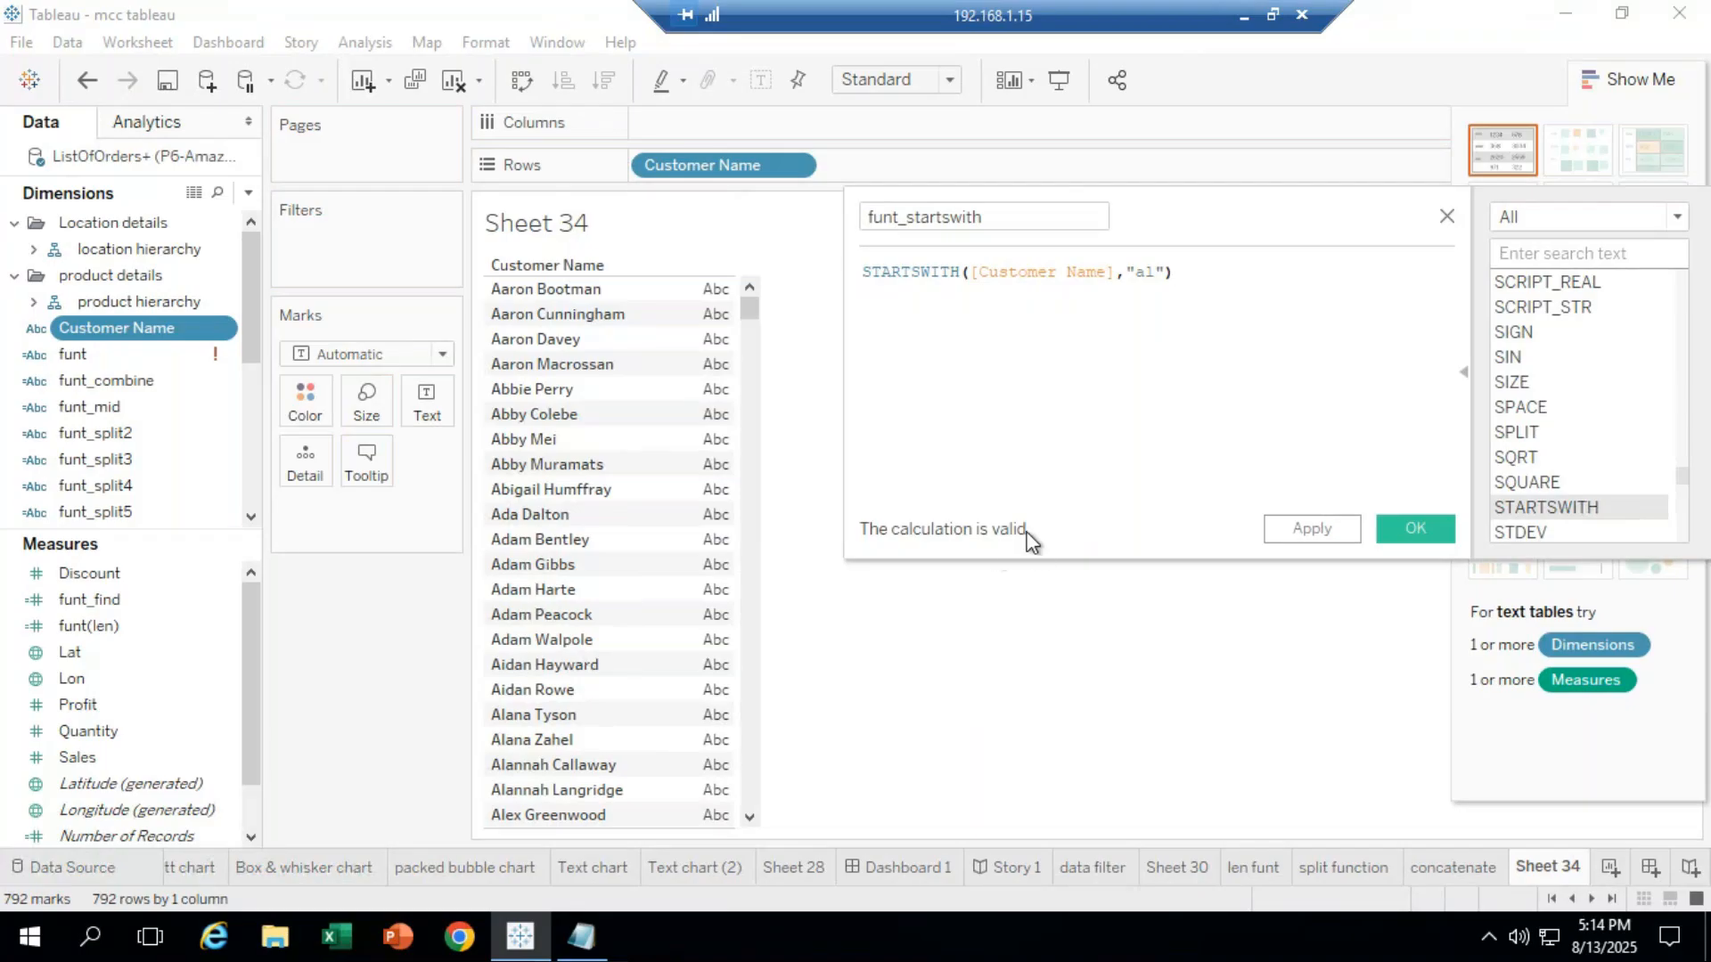
key("BackSpace")
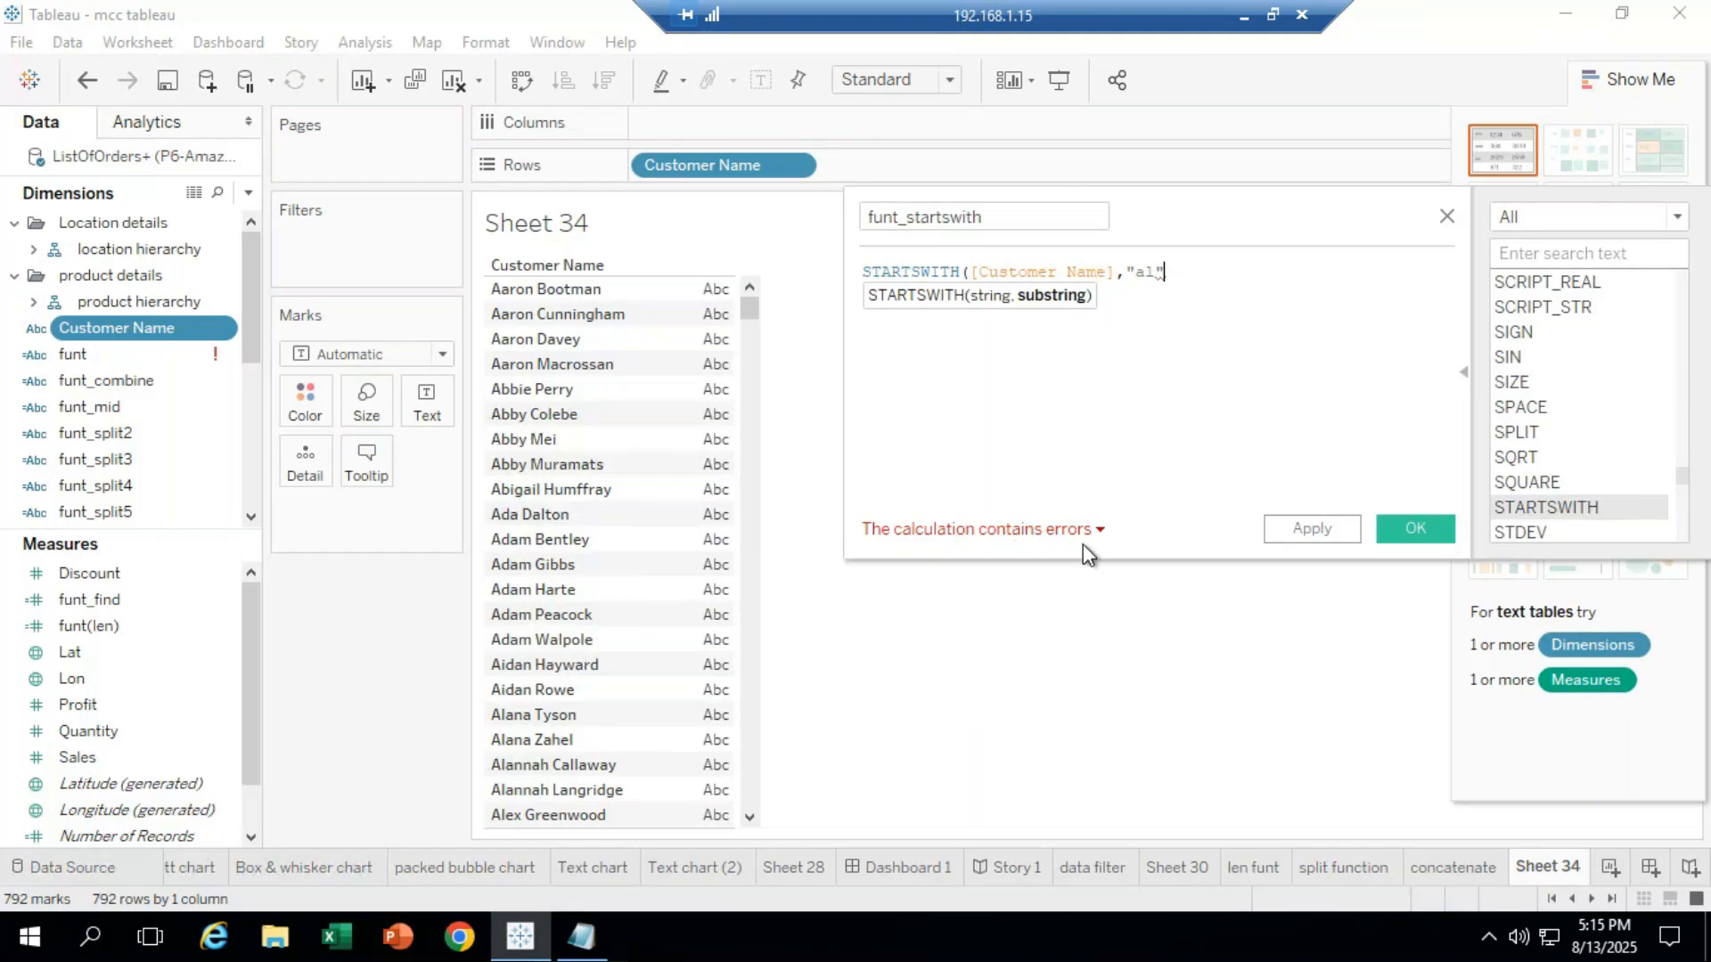
type(")")
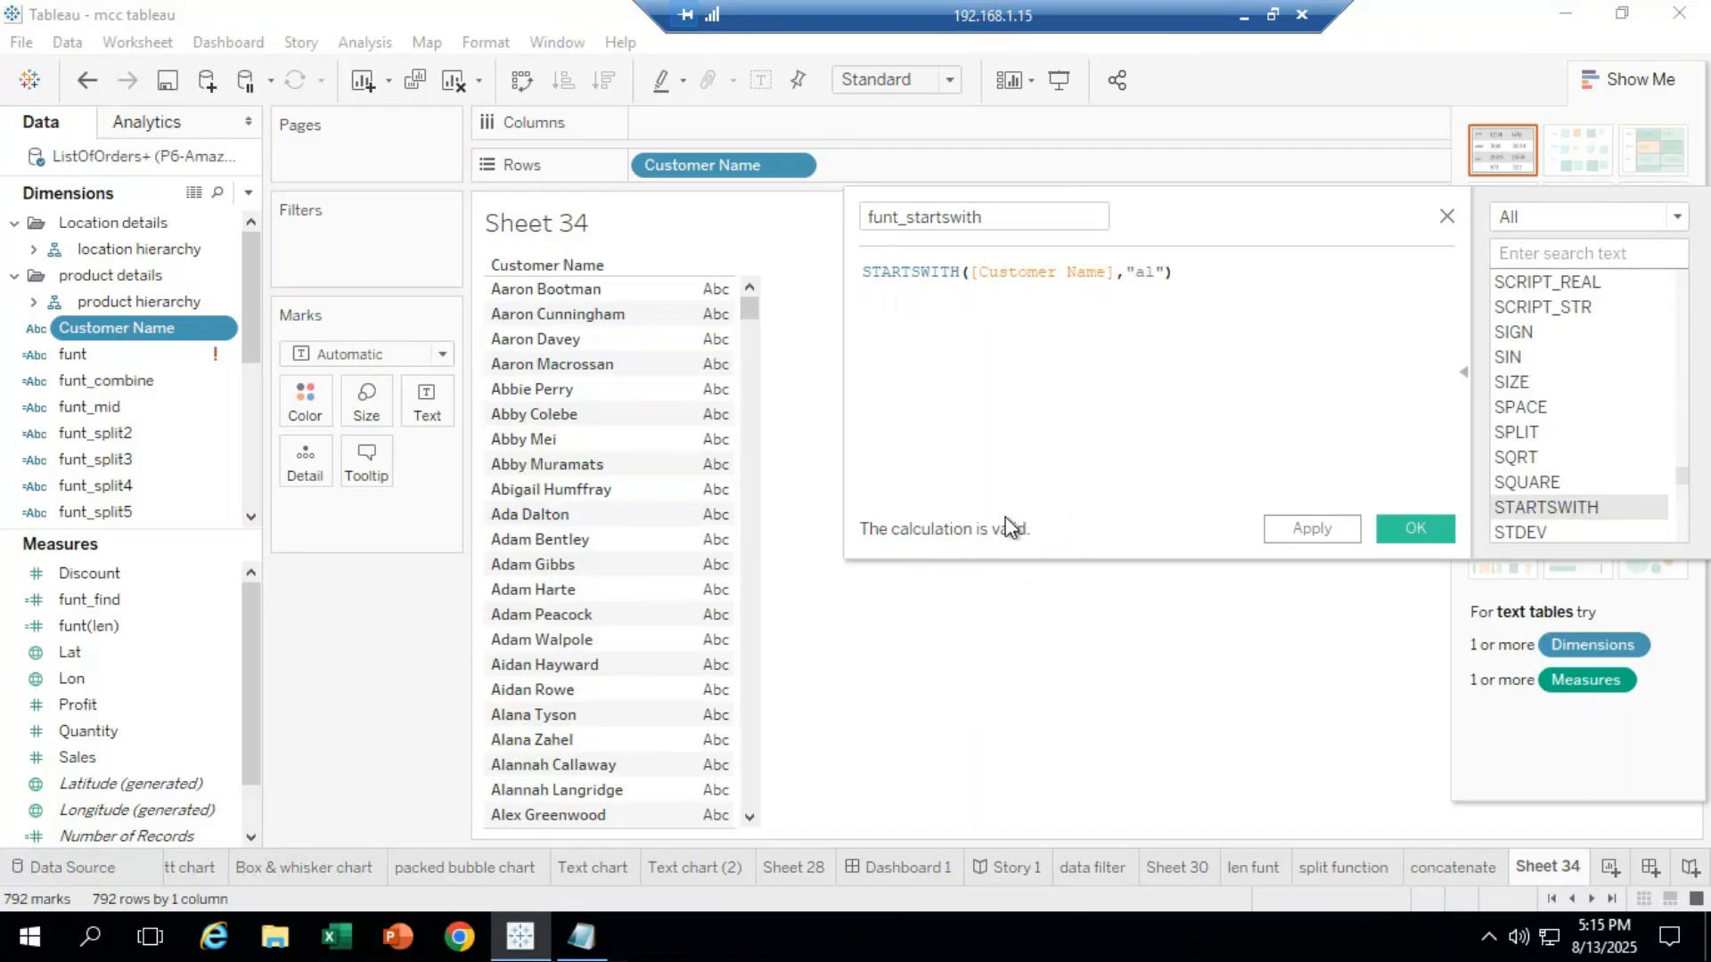
left_click(1417, 530)
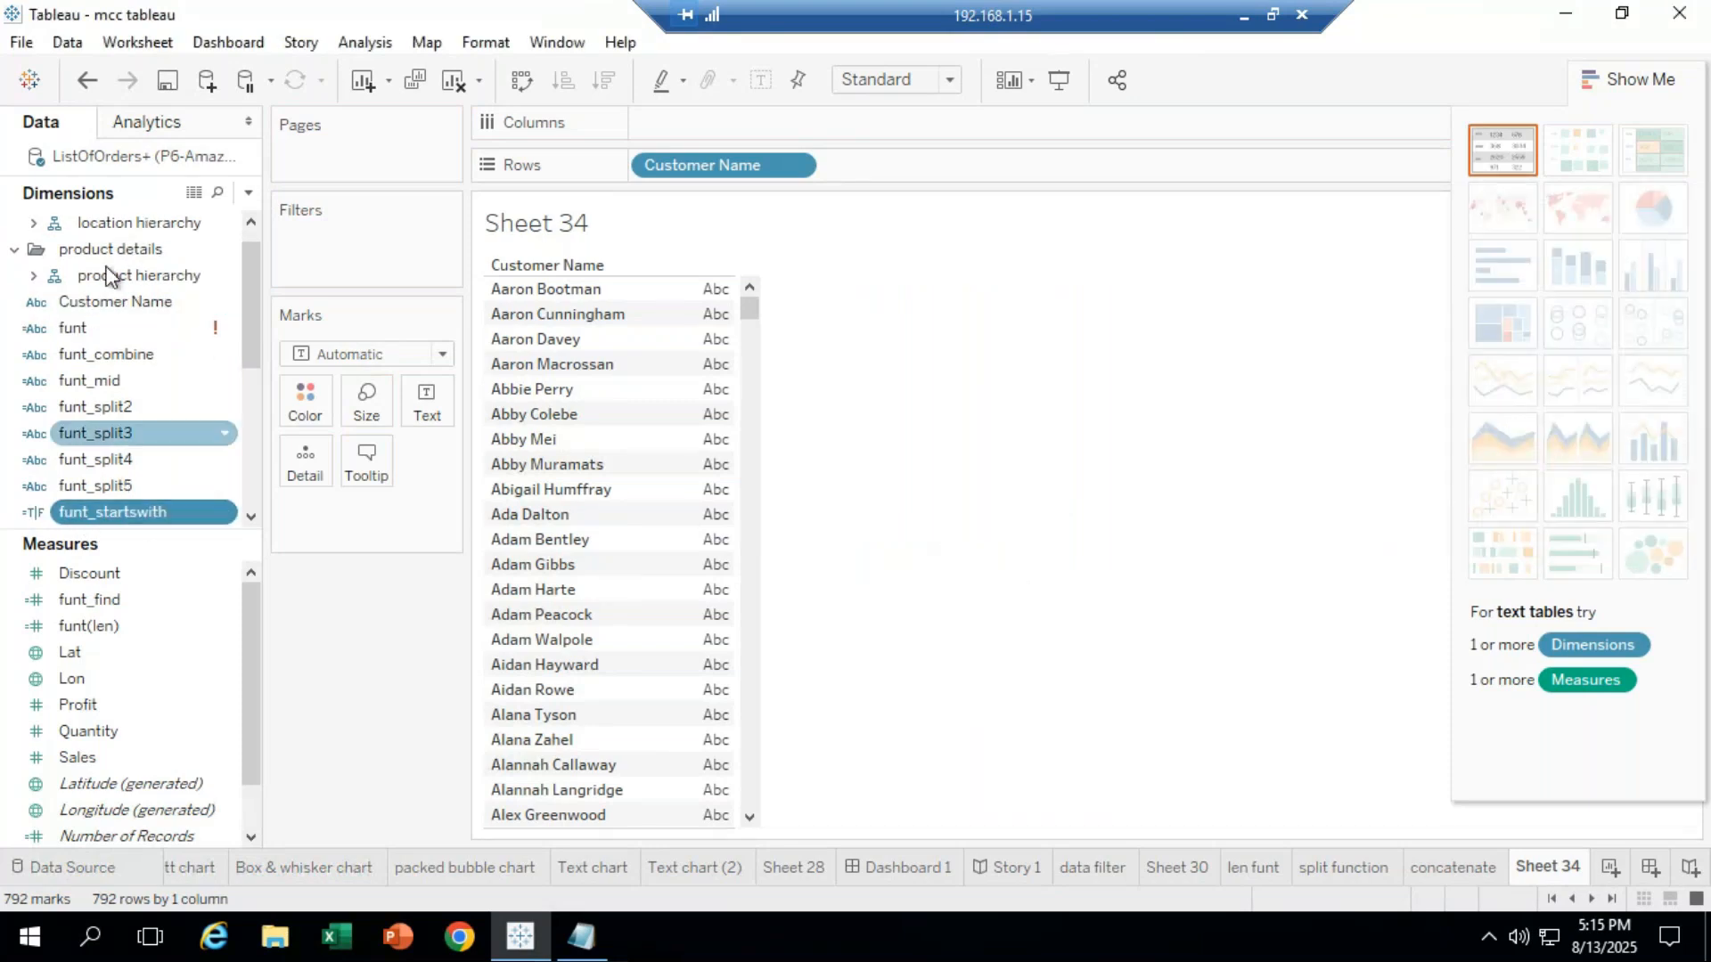
Add the funt_startswith field to the rows of Sheet 34 after Customer Name.
right_click(121, 519)
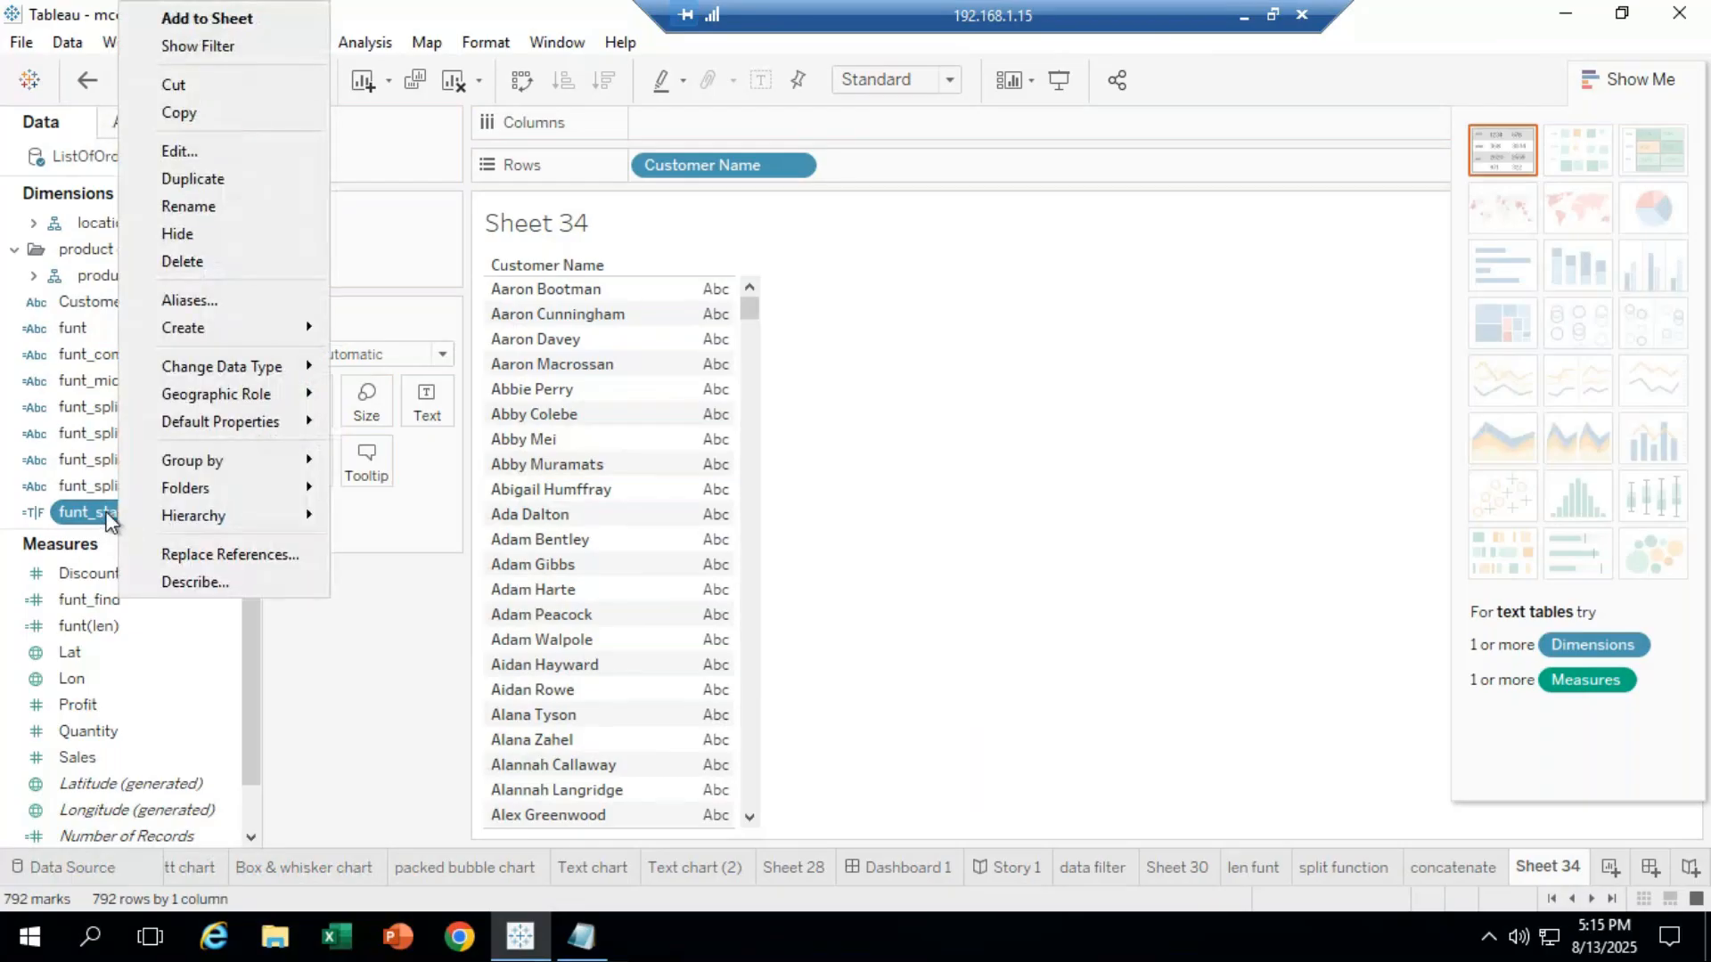
left_click(288, 686)
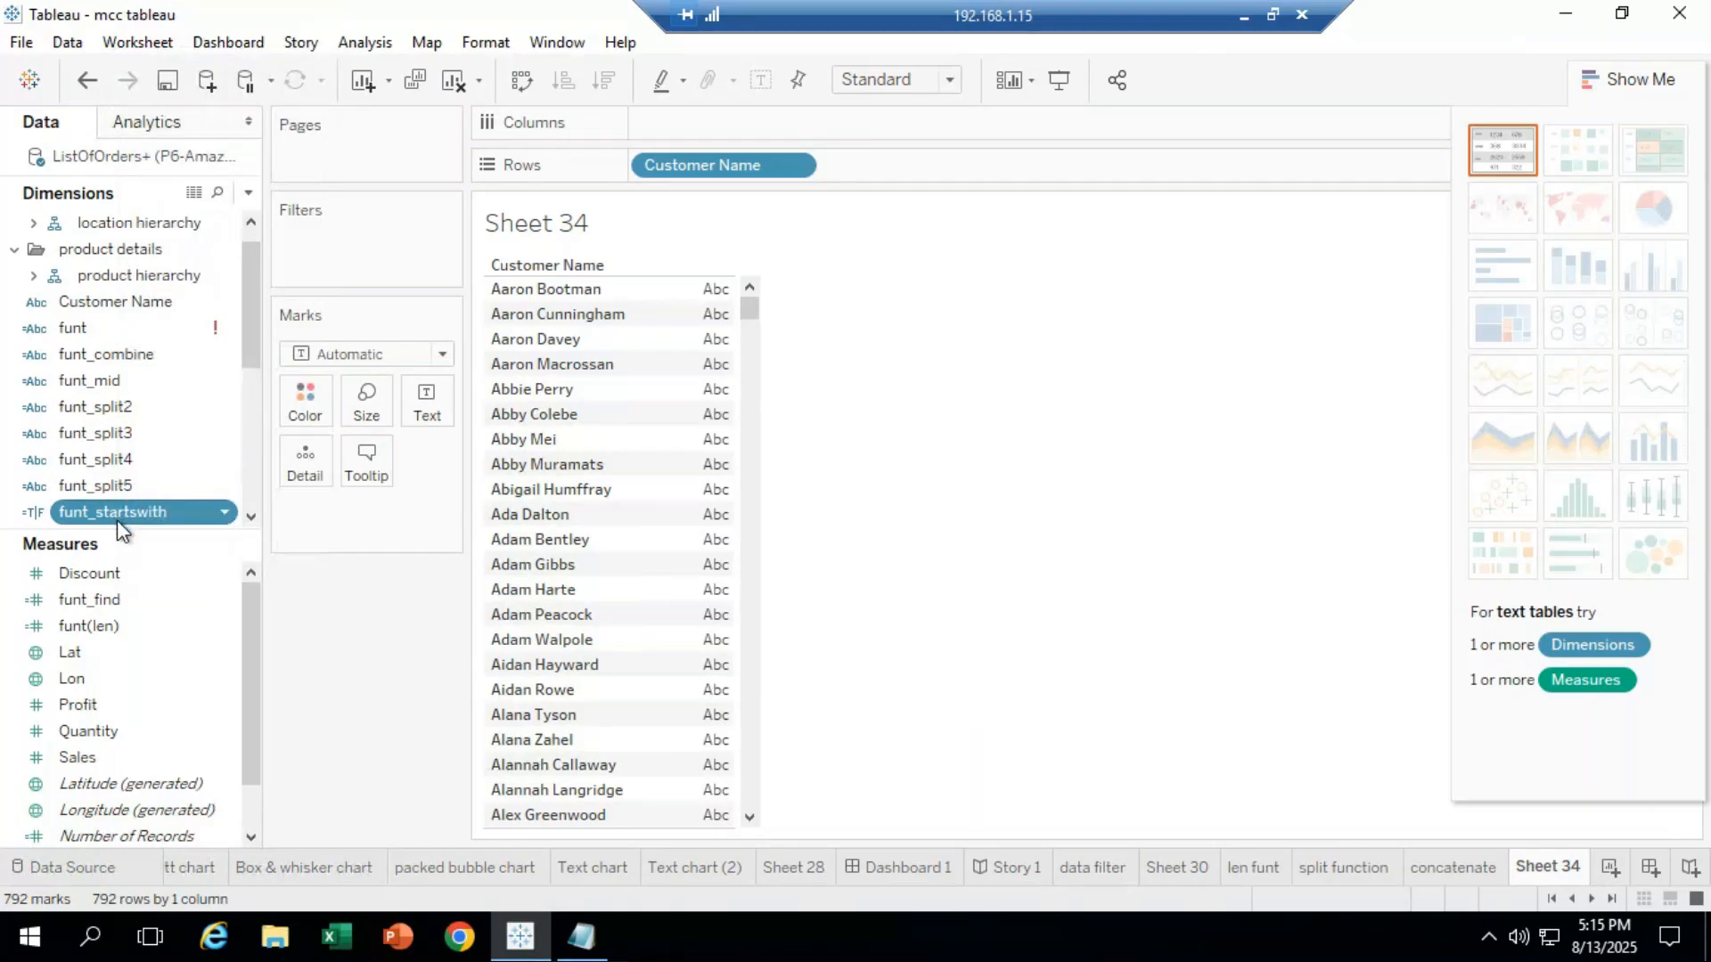
left_click_drag(179, 516, 713, 458)
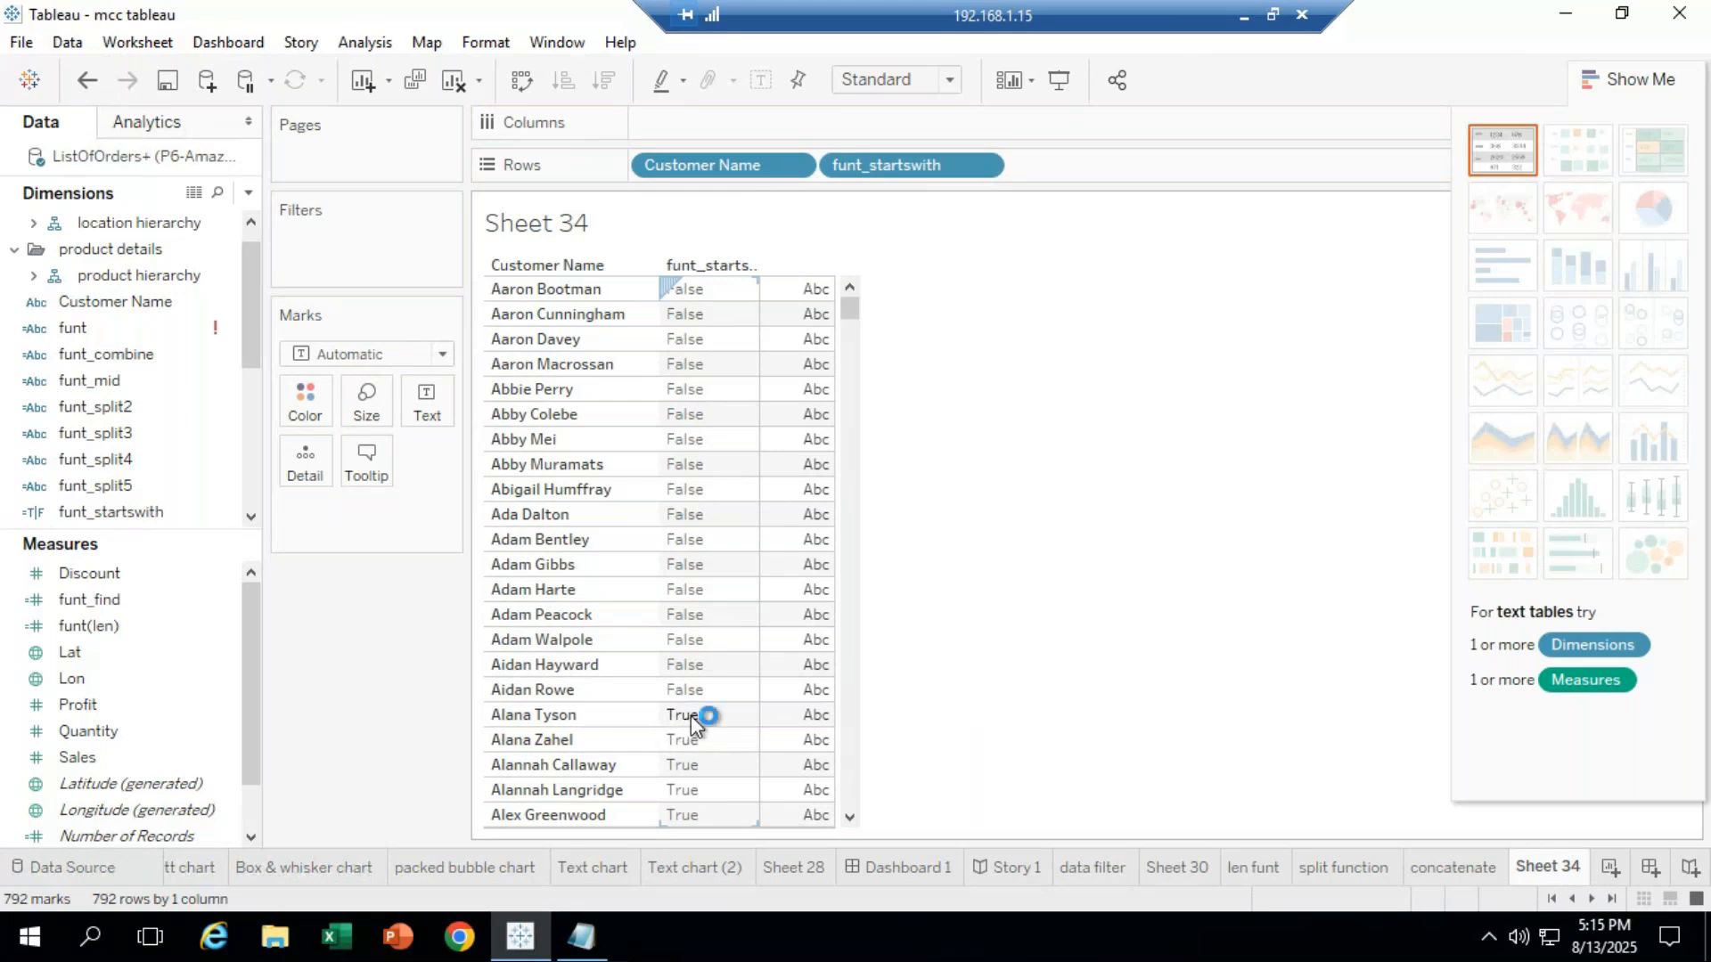
Magnify the screen to 200% and compare the funt_startswith values with the customer names in the table.
left_click(807, 282)
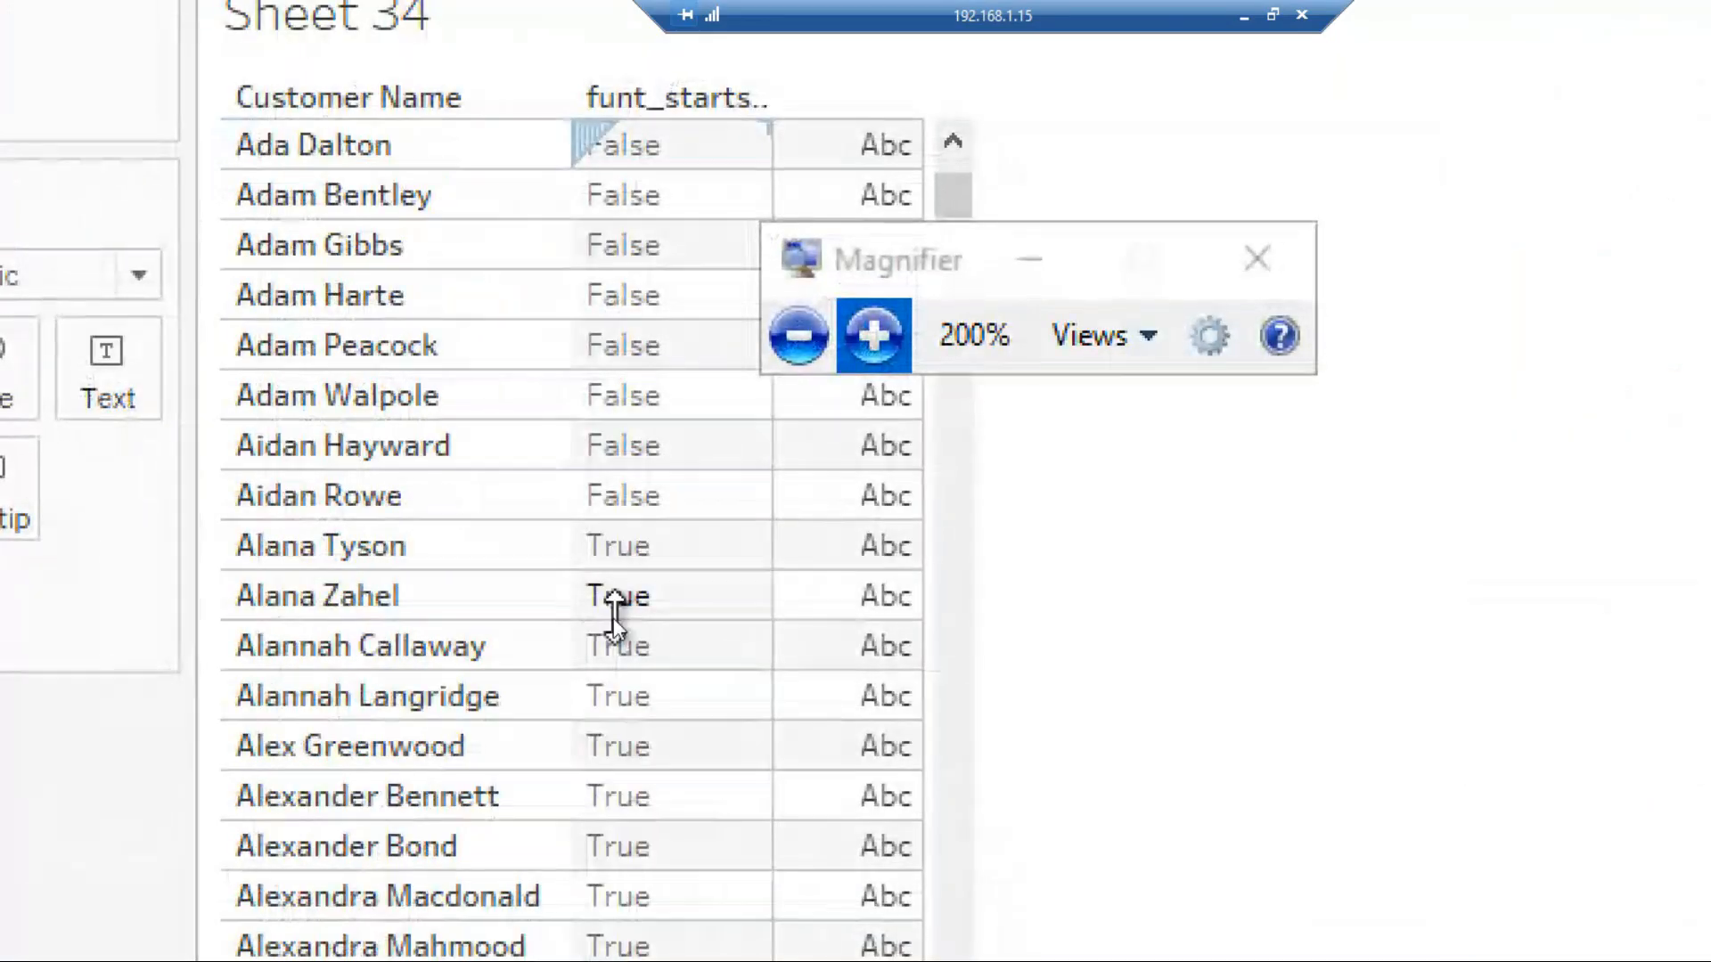
scroll(614, 615, "down", 2)
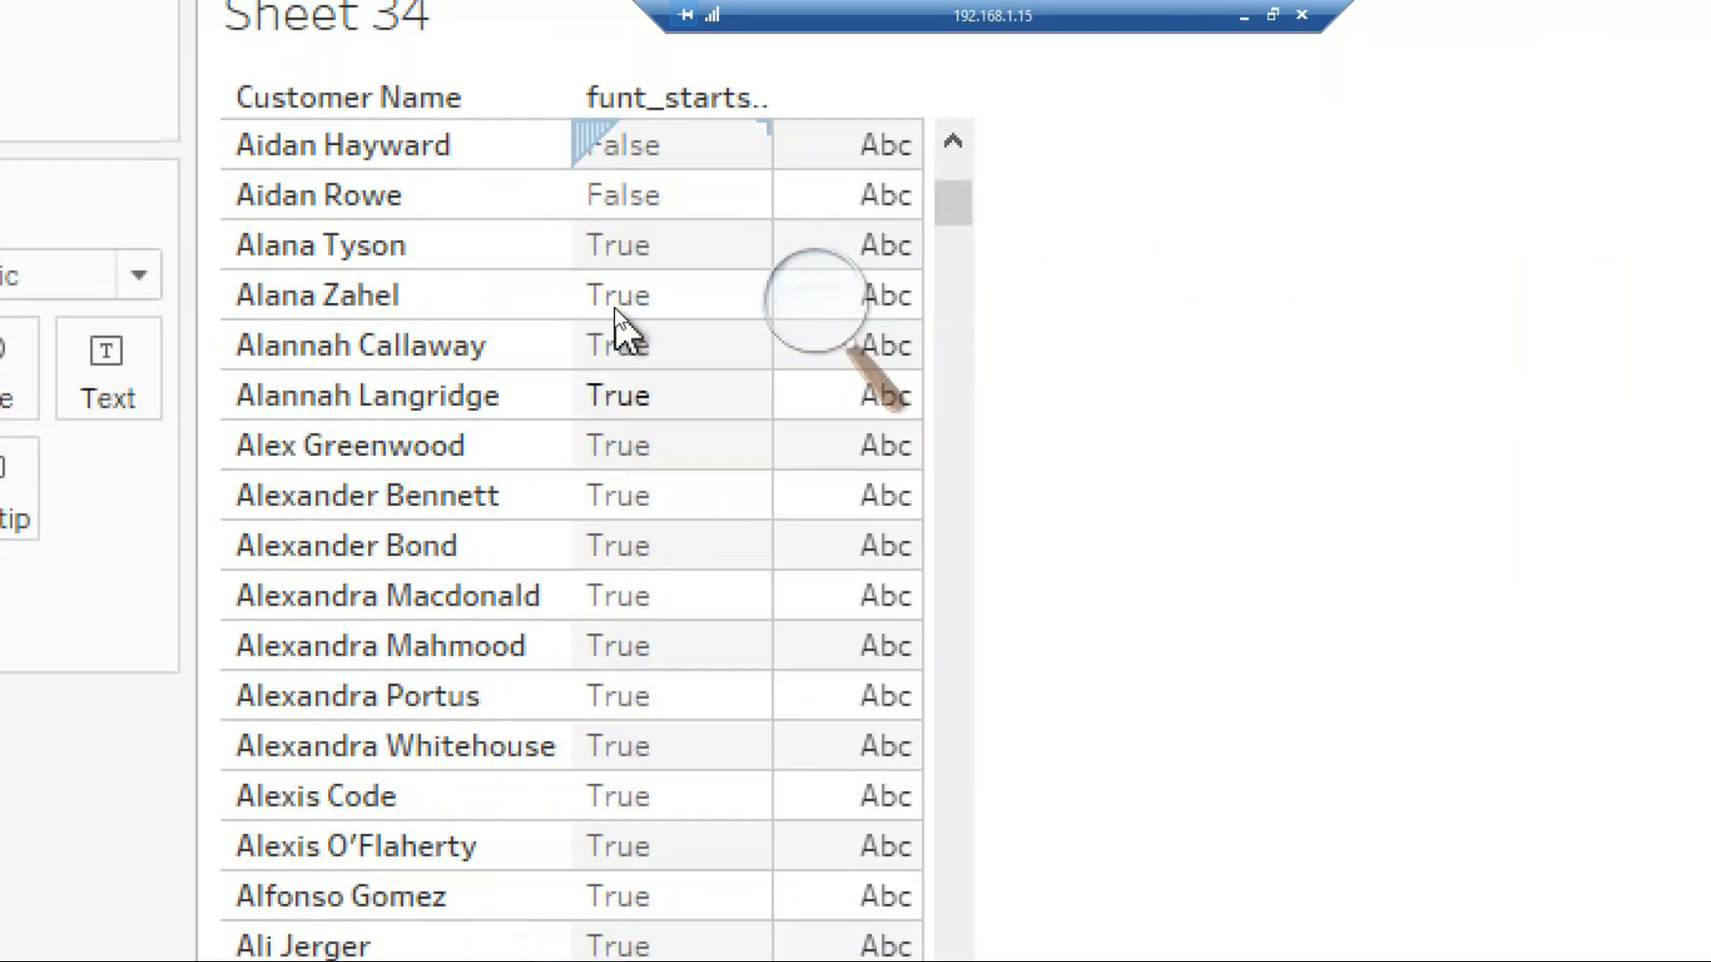
scroll(618, 313, "up", 3)
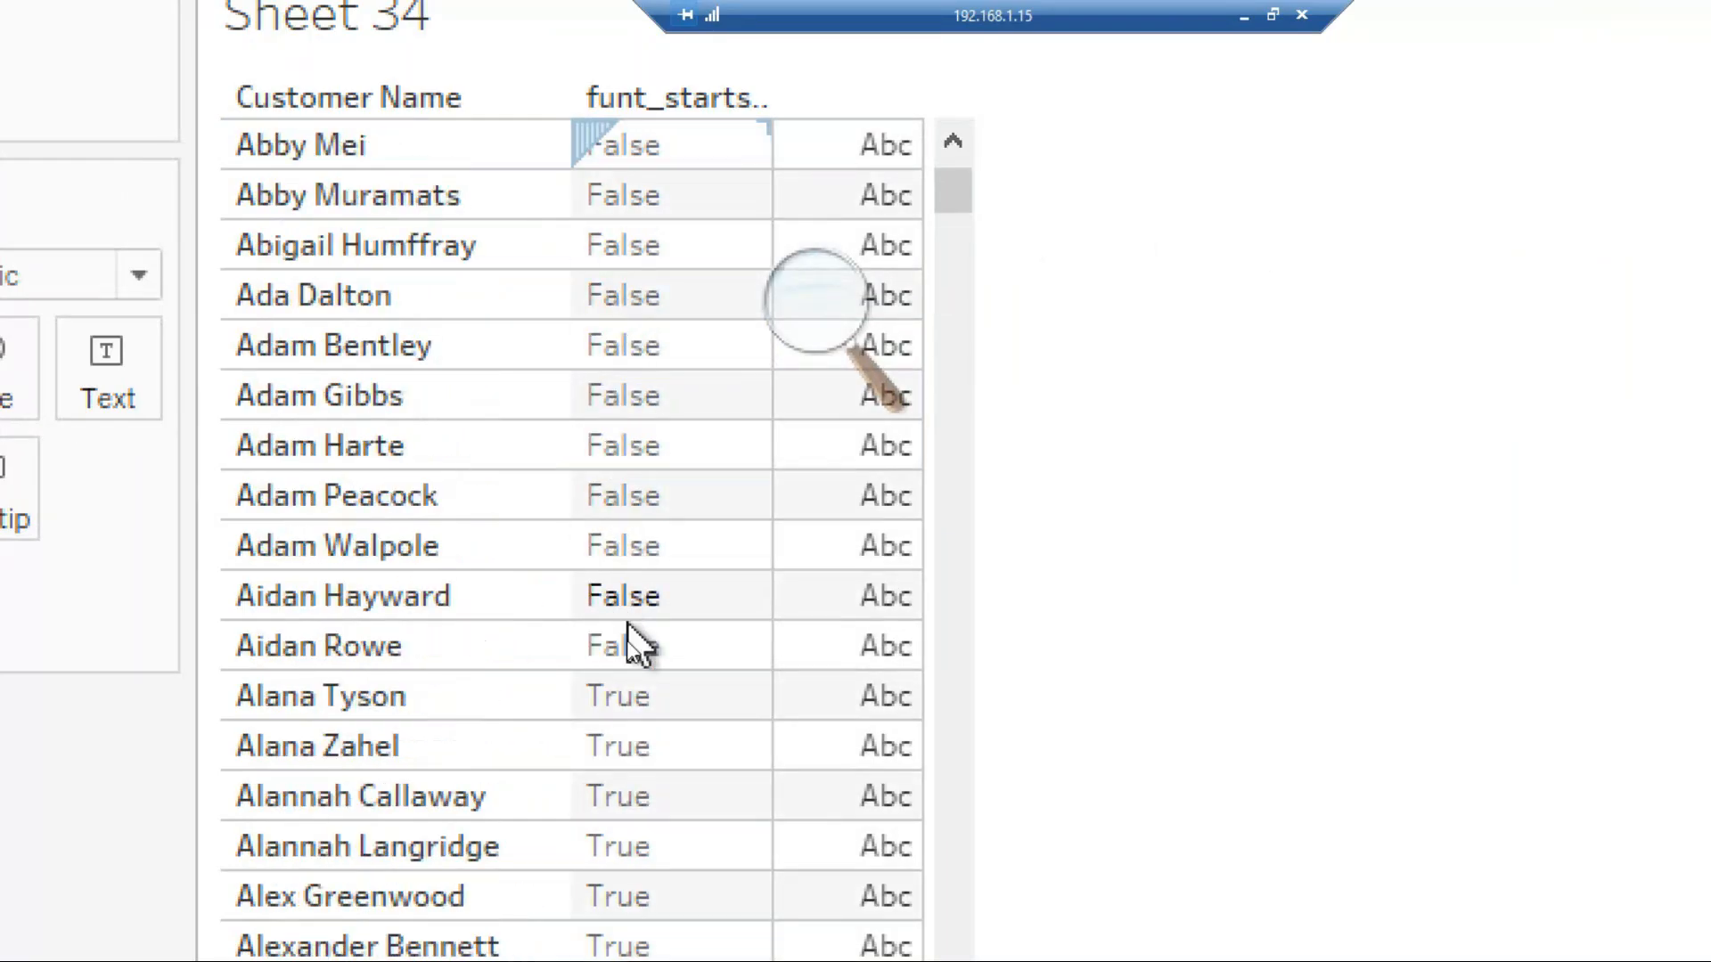
scroll(640, 717, "down", 2)
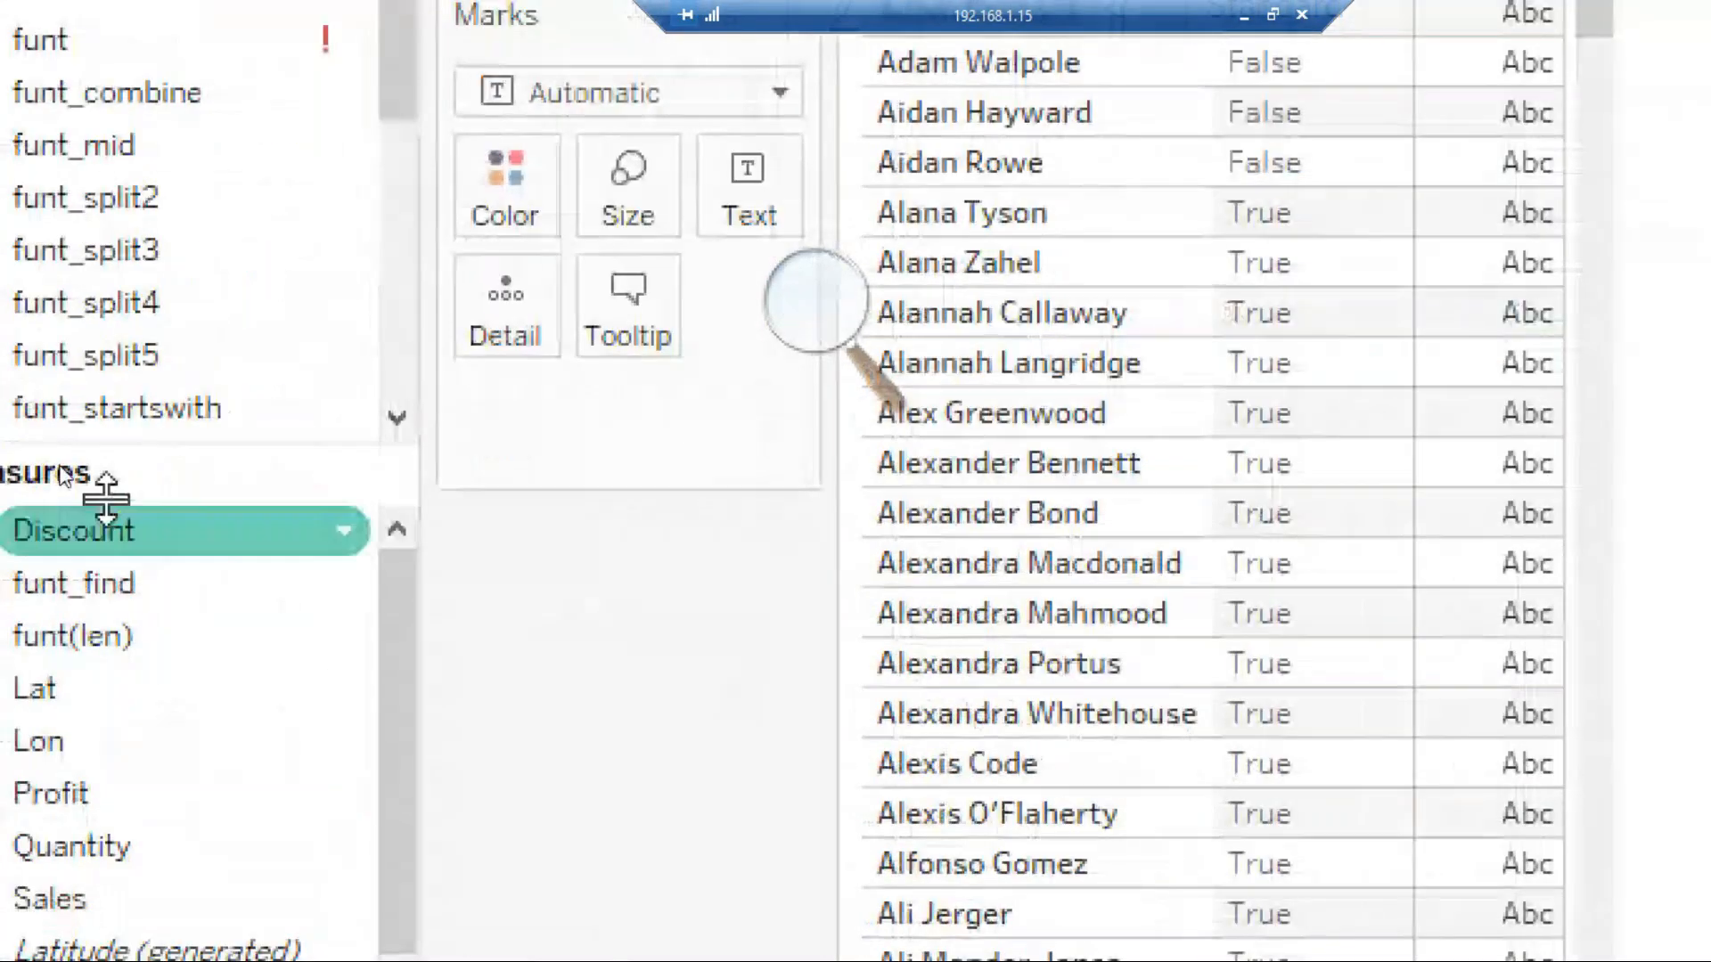
Reopen the funt_startswith calculation to review its formula, moving the editor aside from the table.
right_click(32, 417)
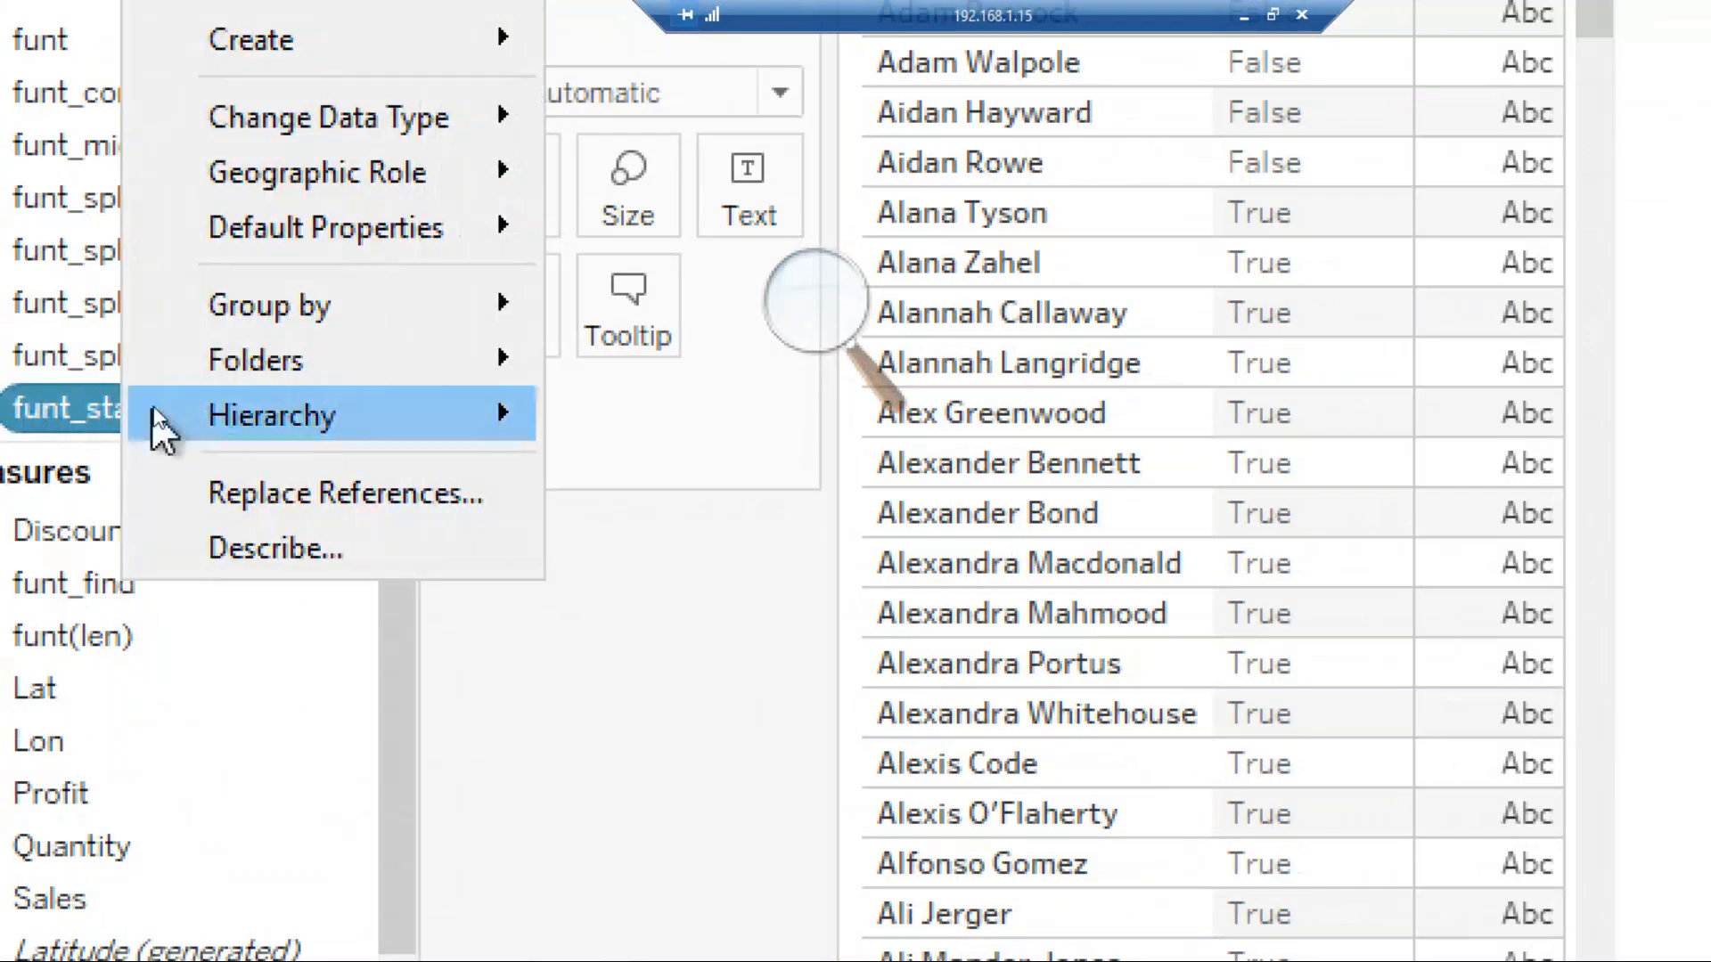
mouse_move(287, 223)
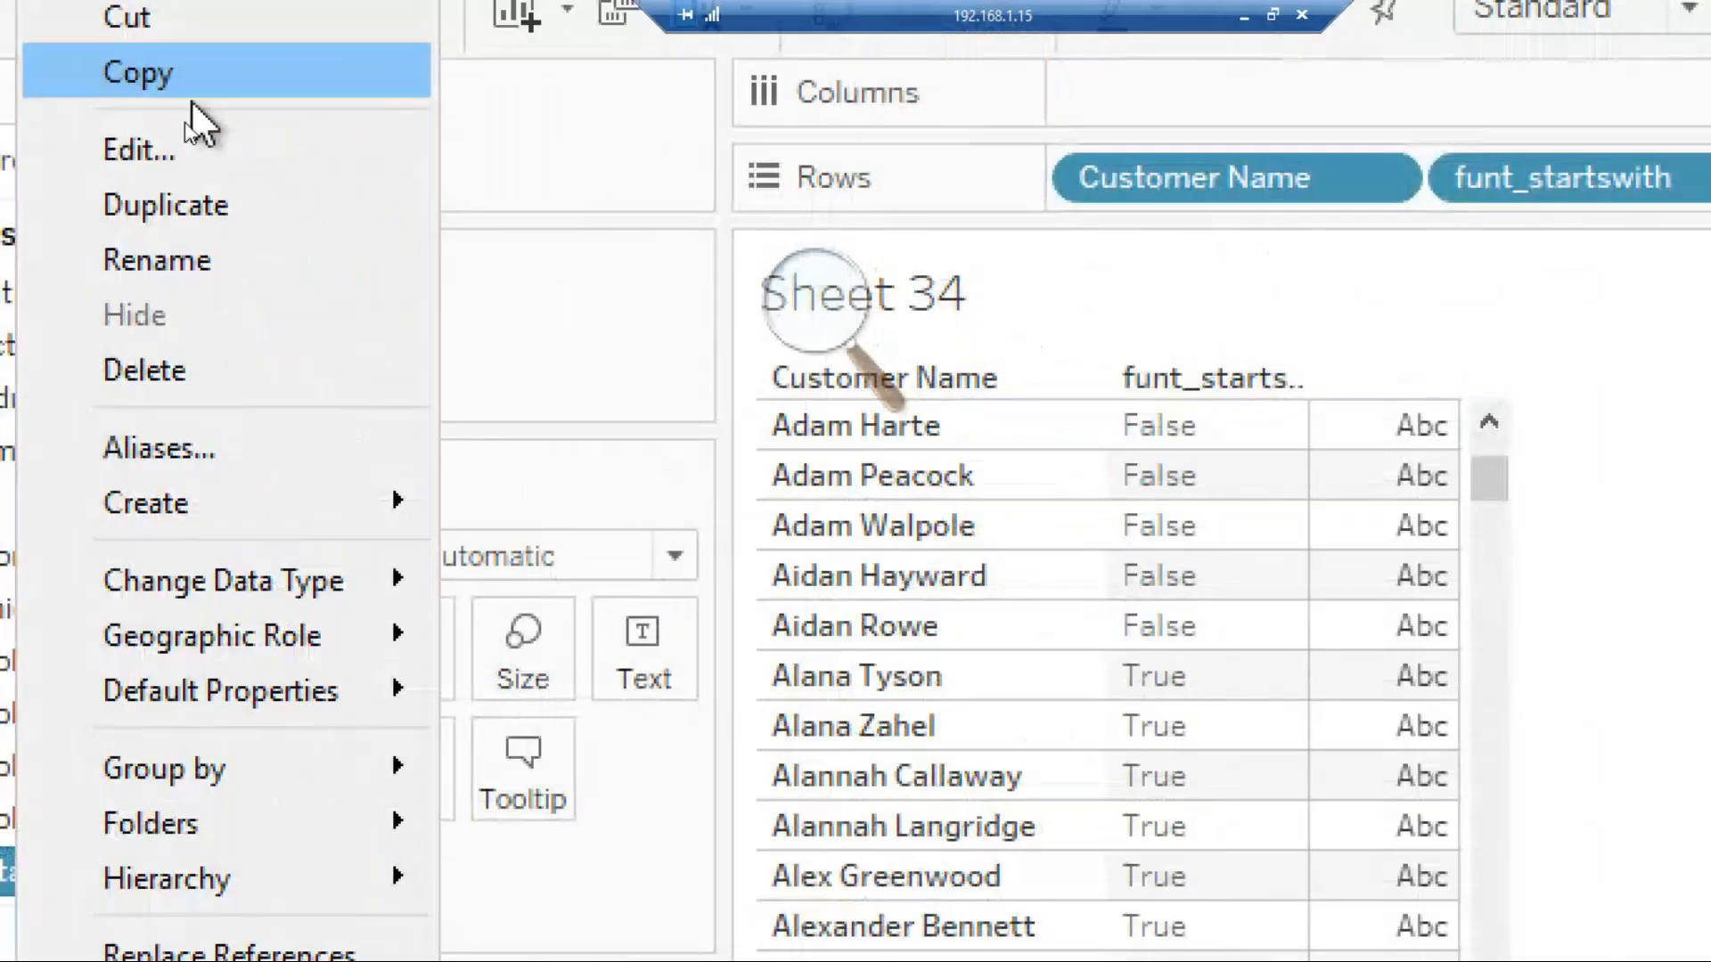
left_click(268, 25)
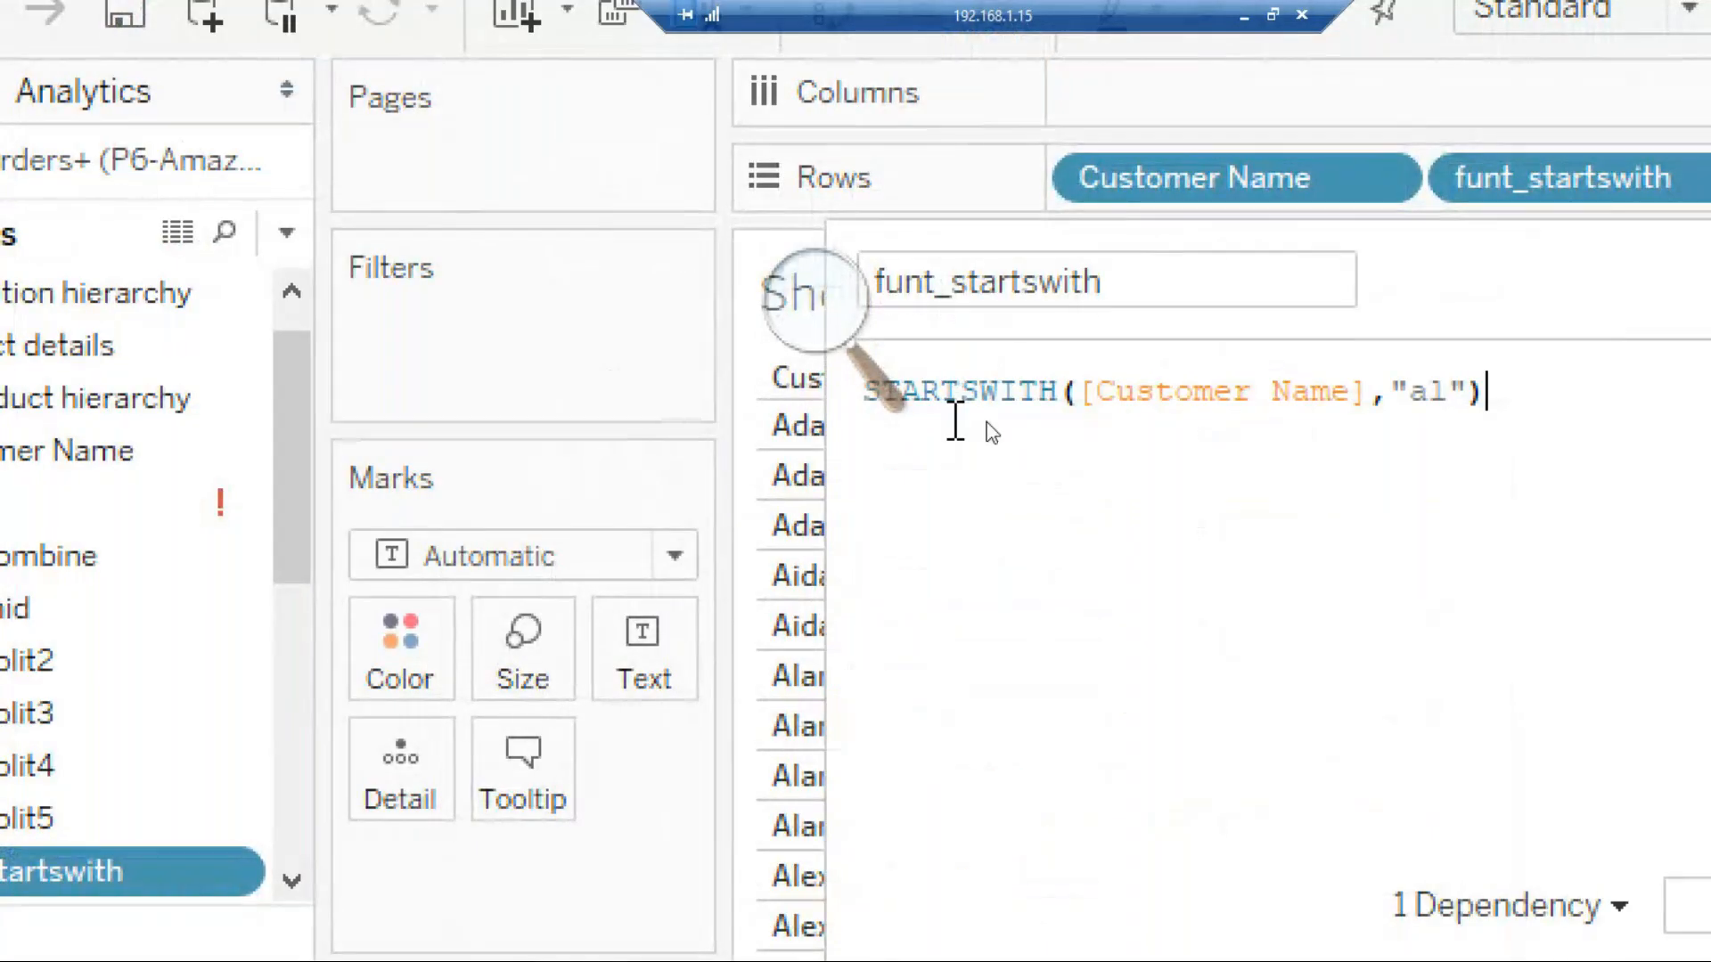
left_click(799, 297)
left_click(1038, 259)
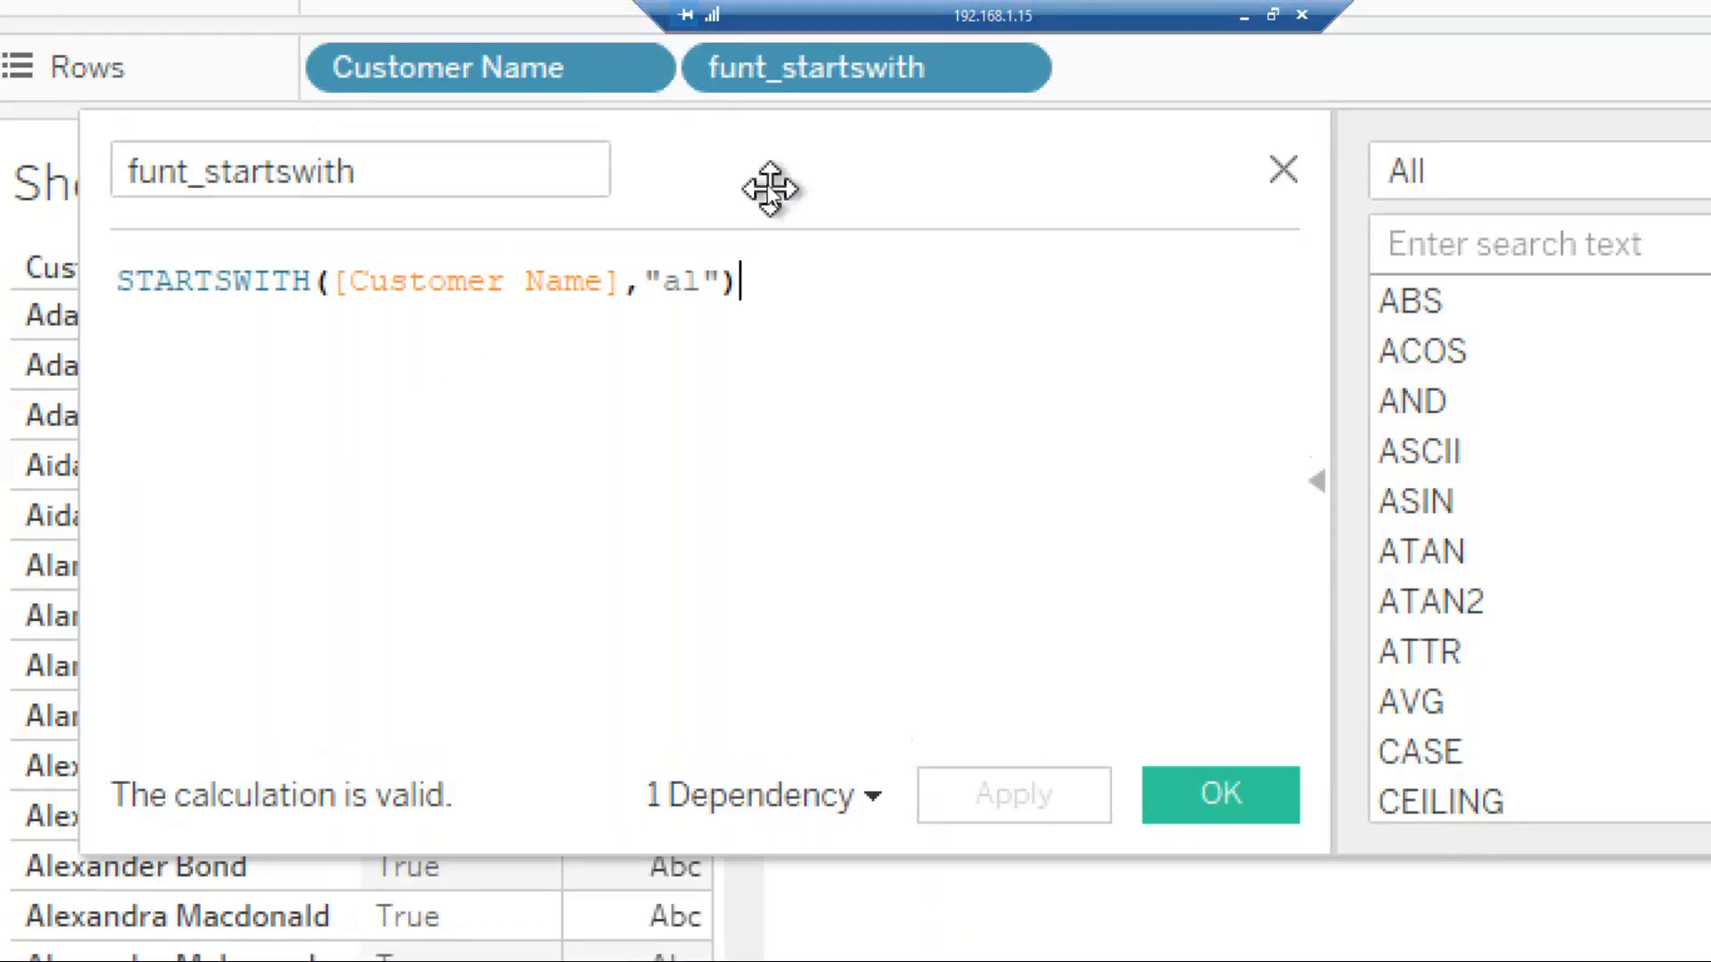
left_click_drag(764, 168, 1275, 219)
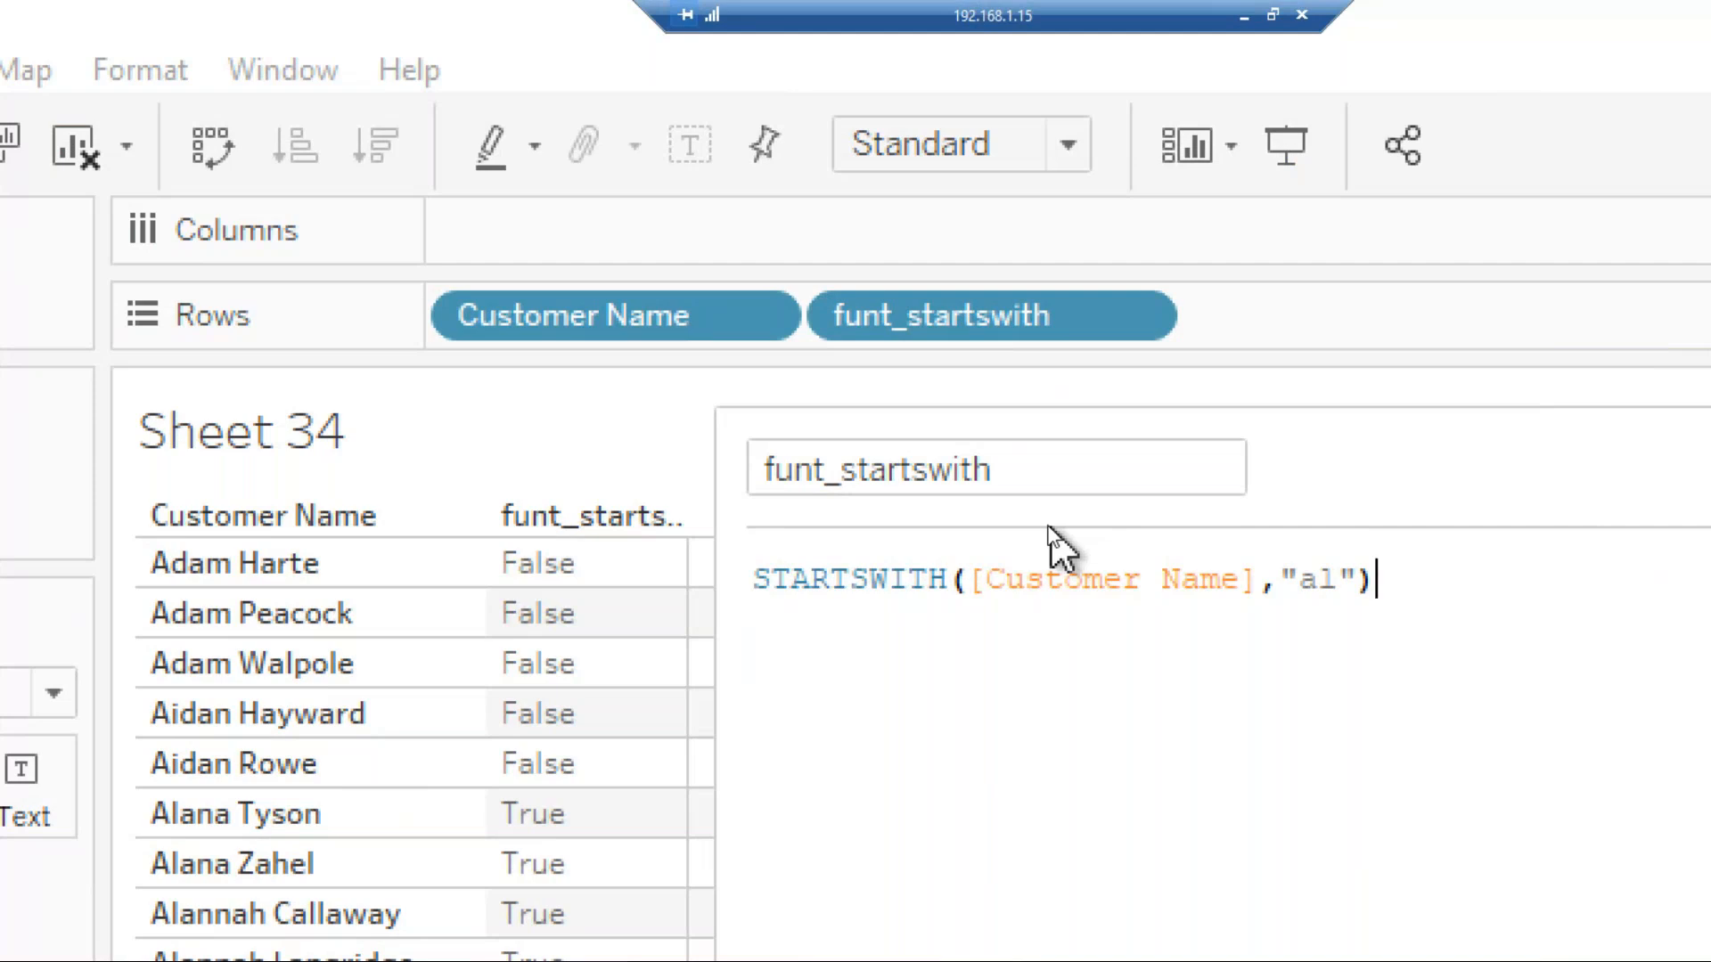
Switch to the GoTo Meeting window and send the chat message "done??" to everyone.
left_click(1245, 13)
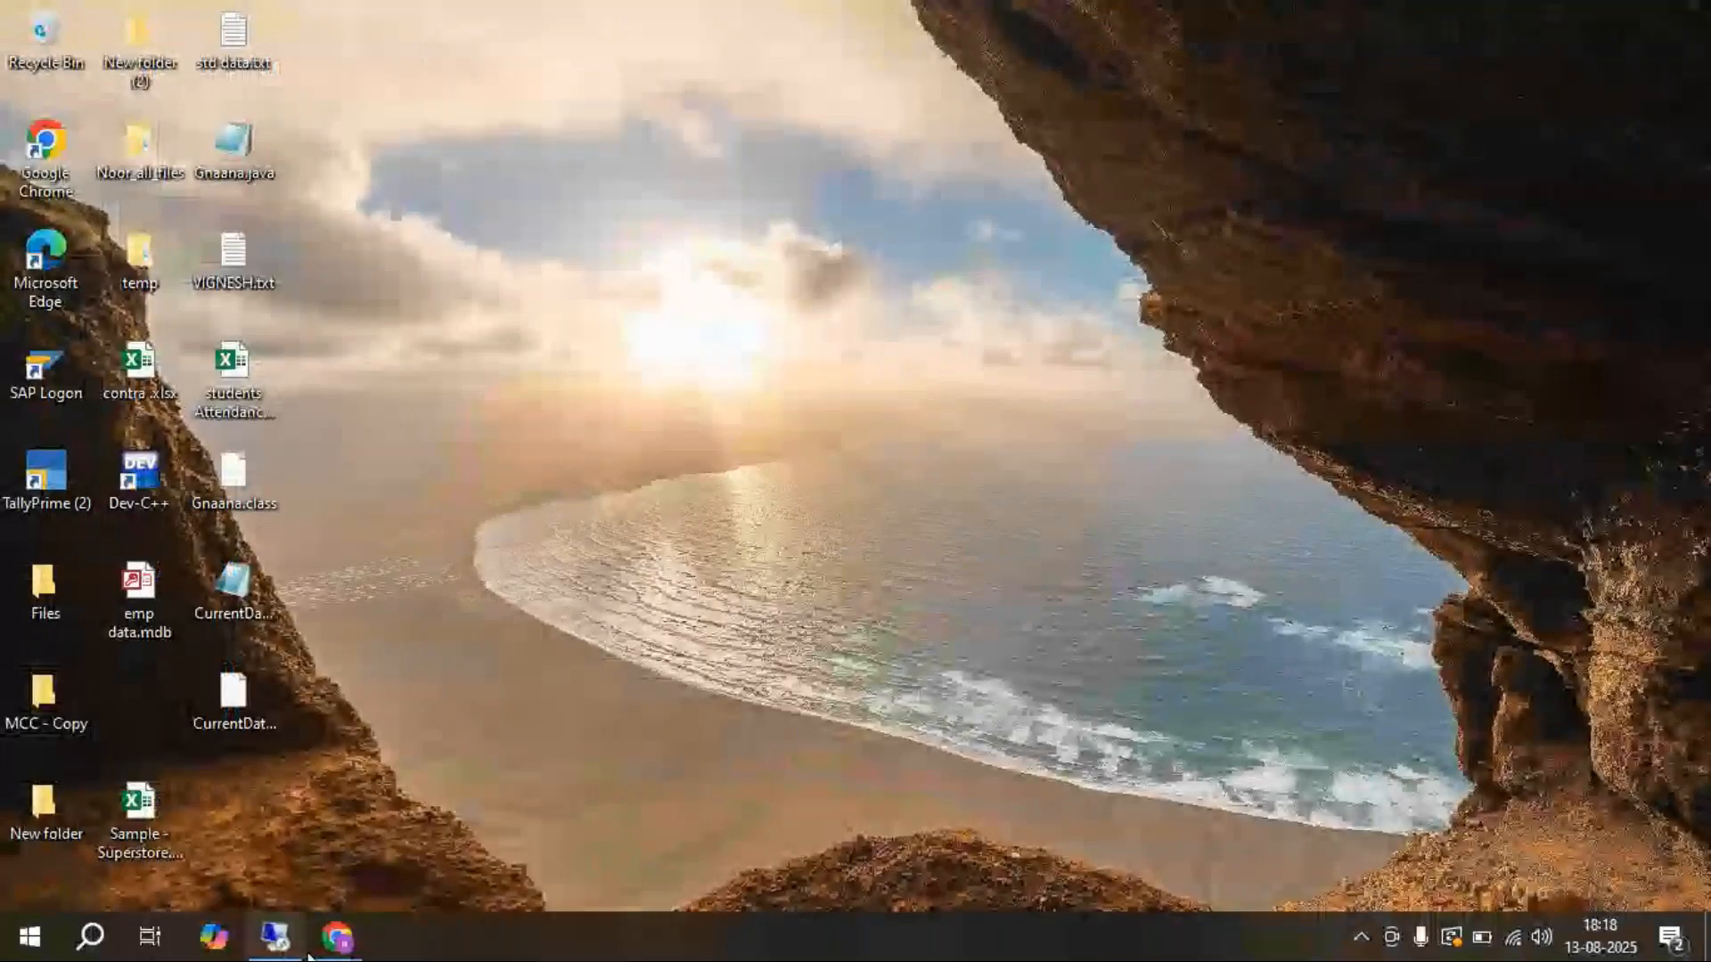
left_click(337, 936)
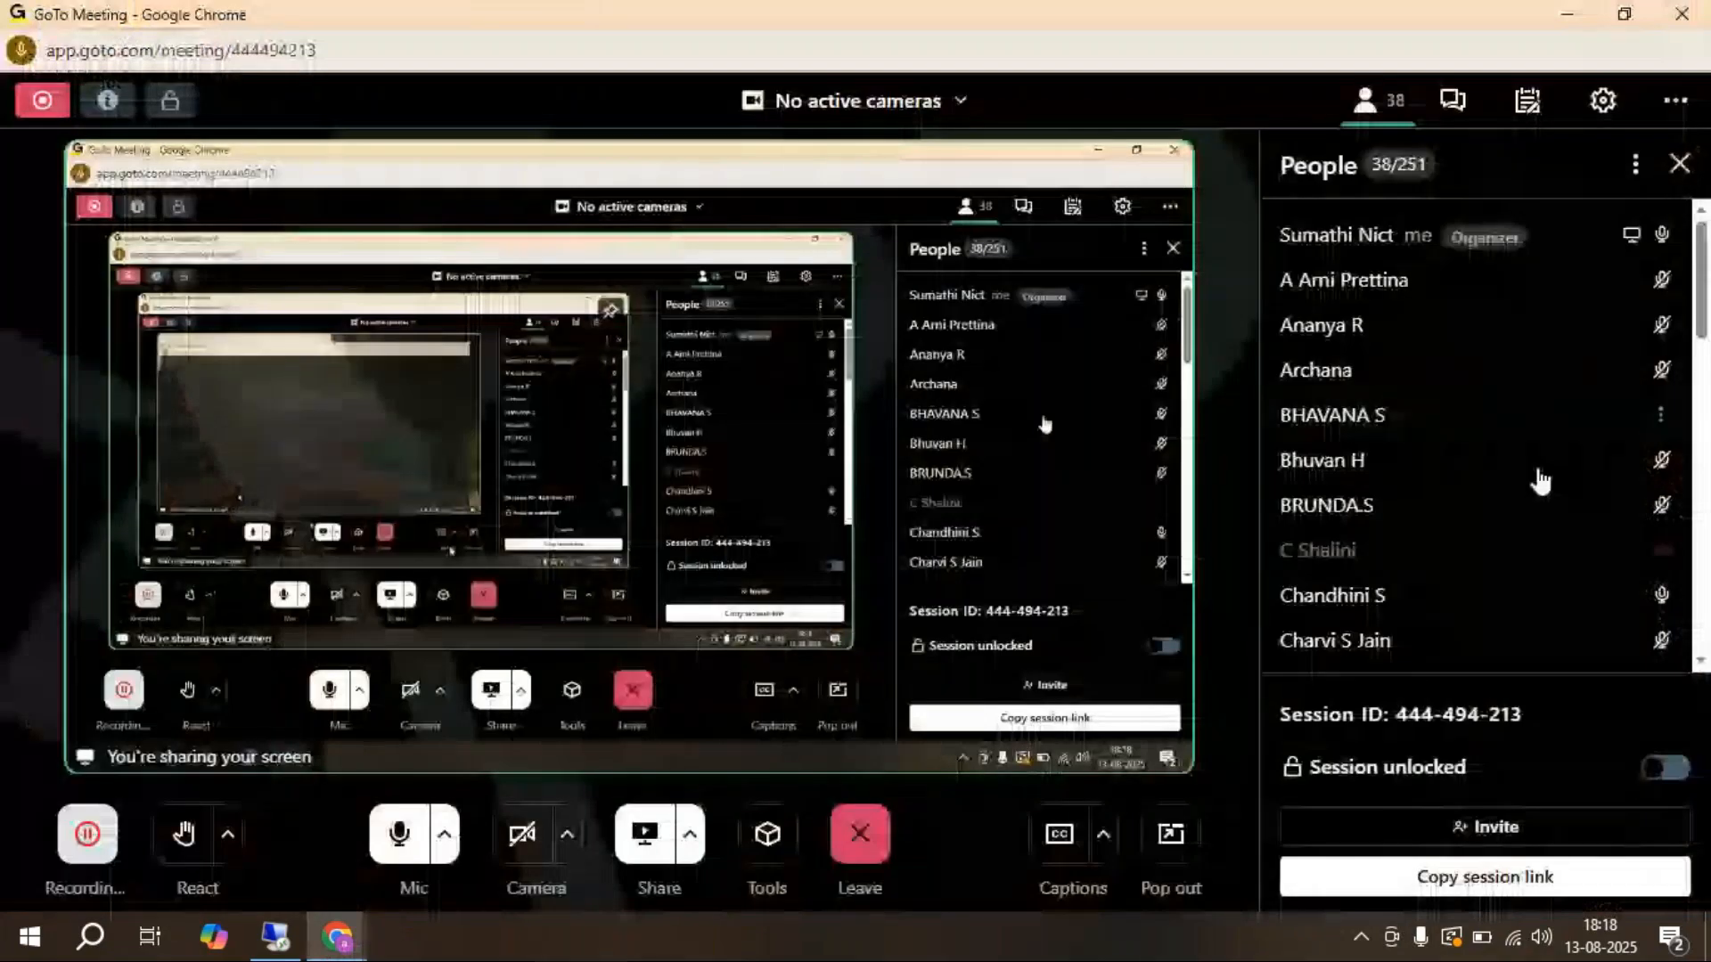
left_click(1445, 101)
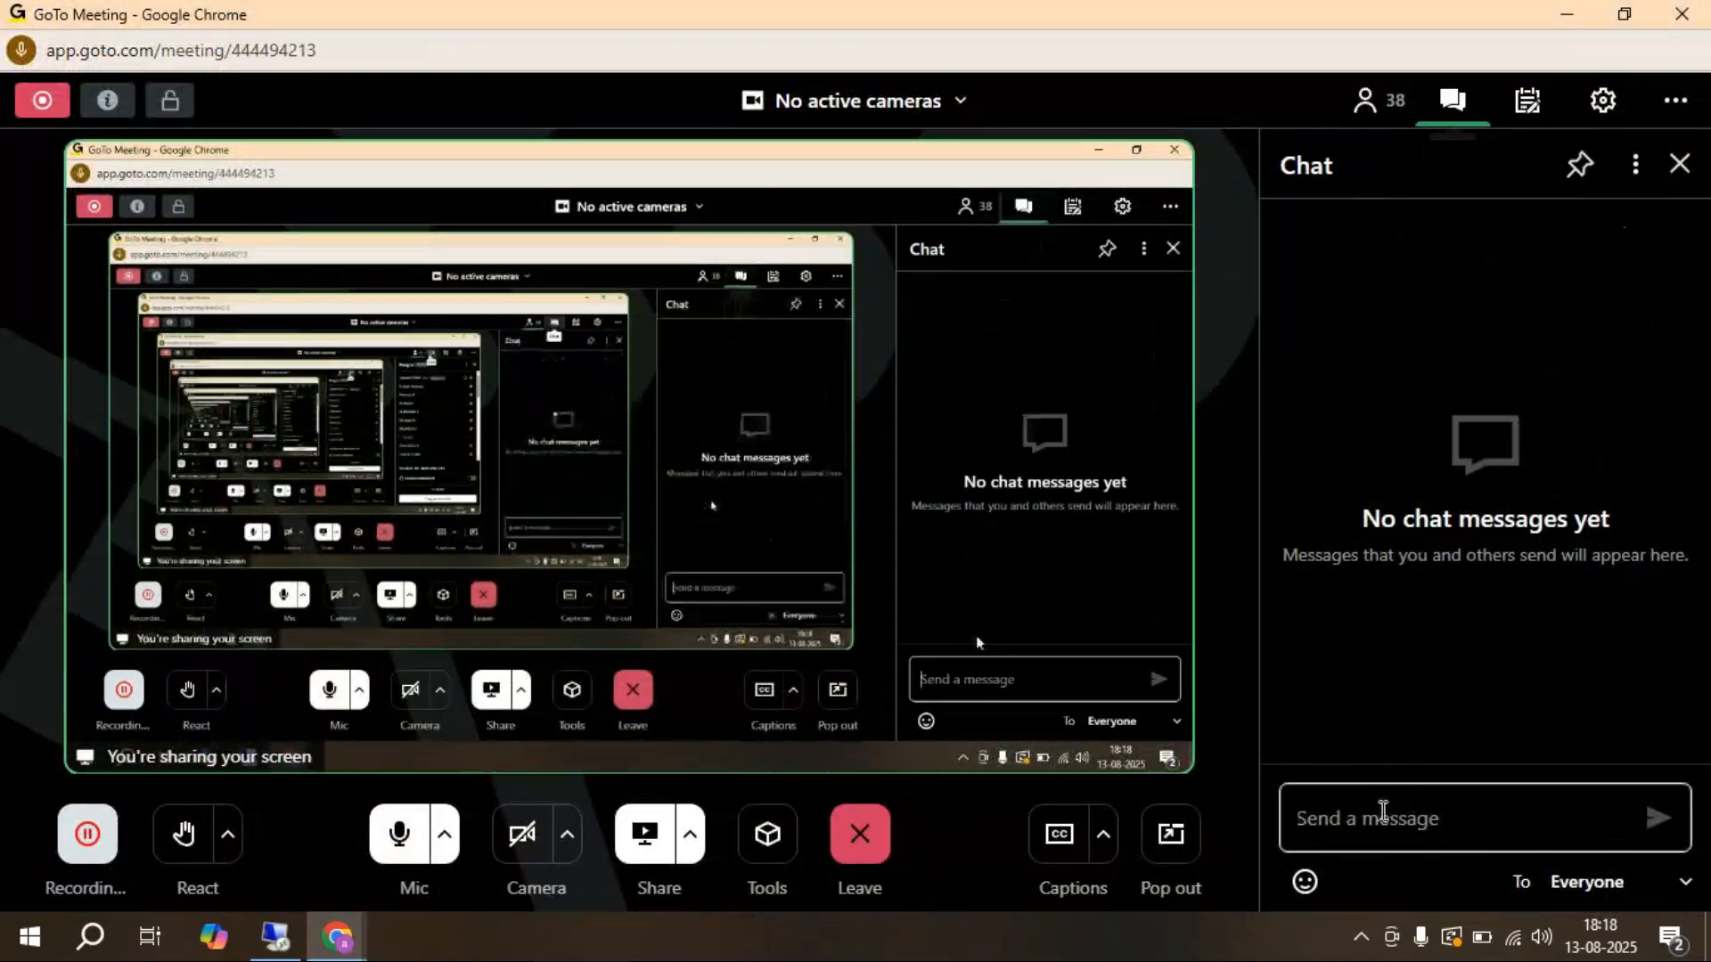
type("done??")
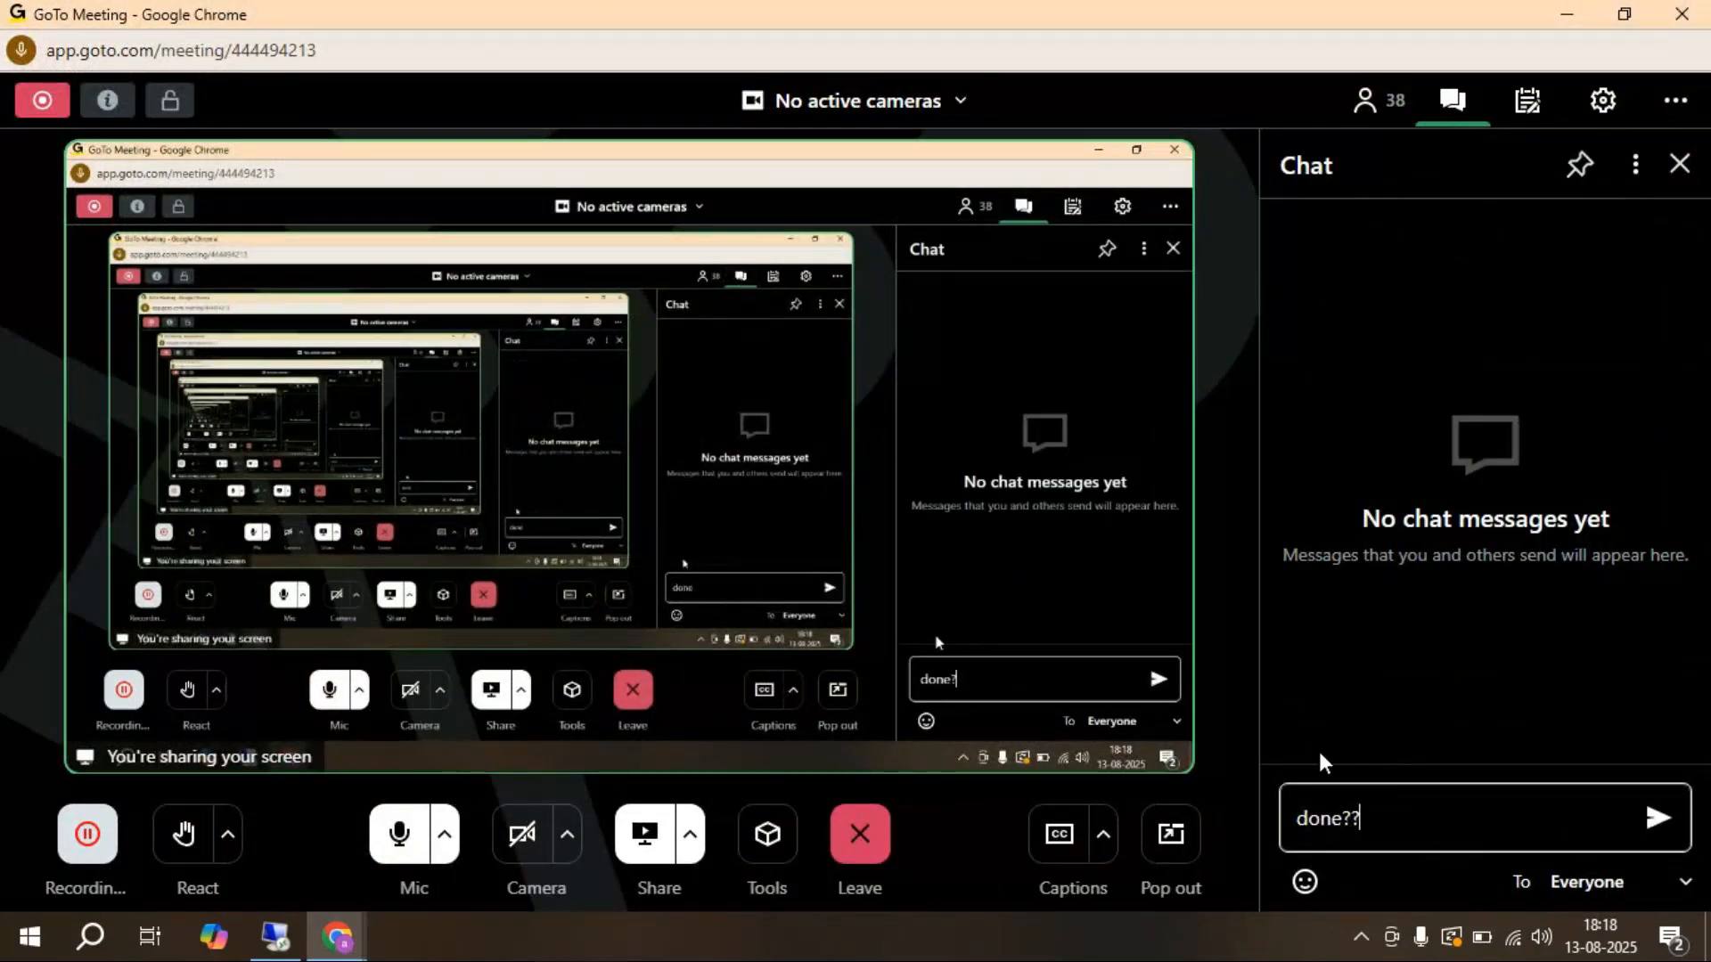
key("Return")
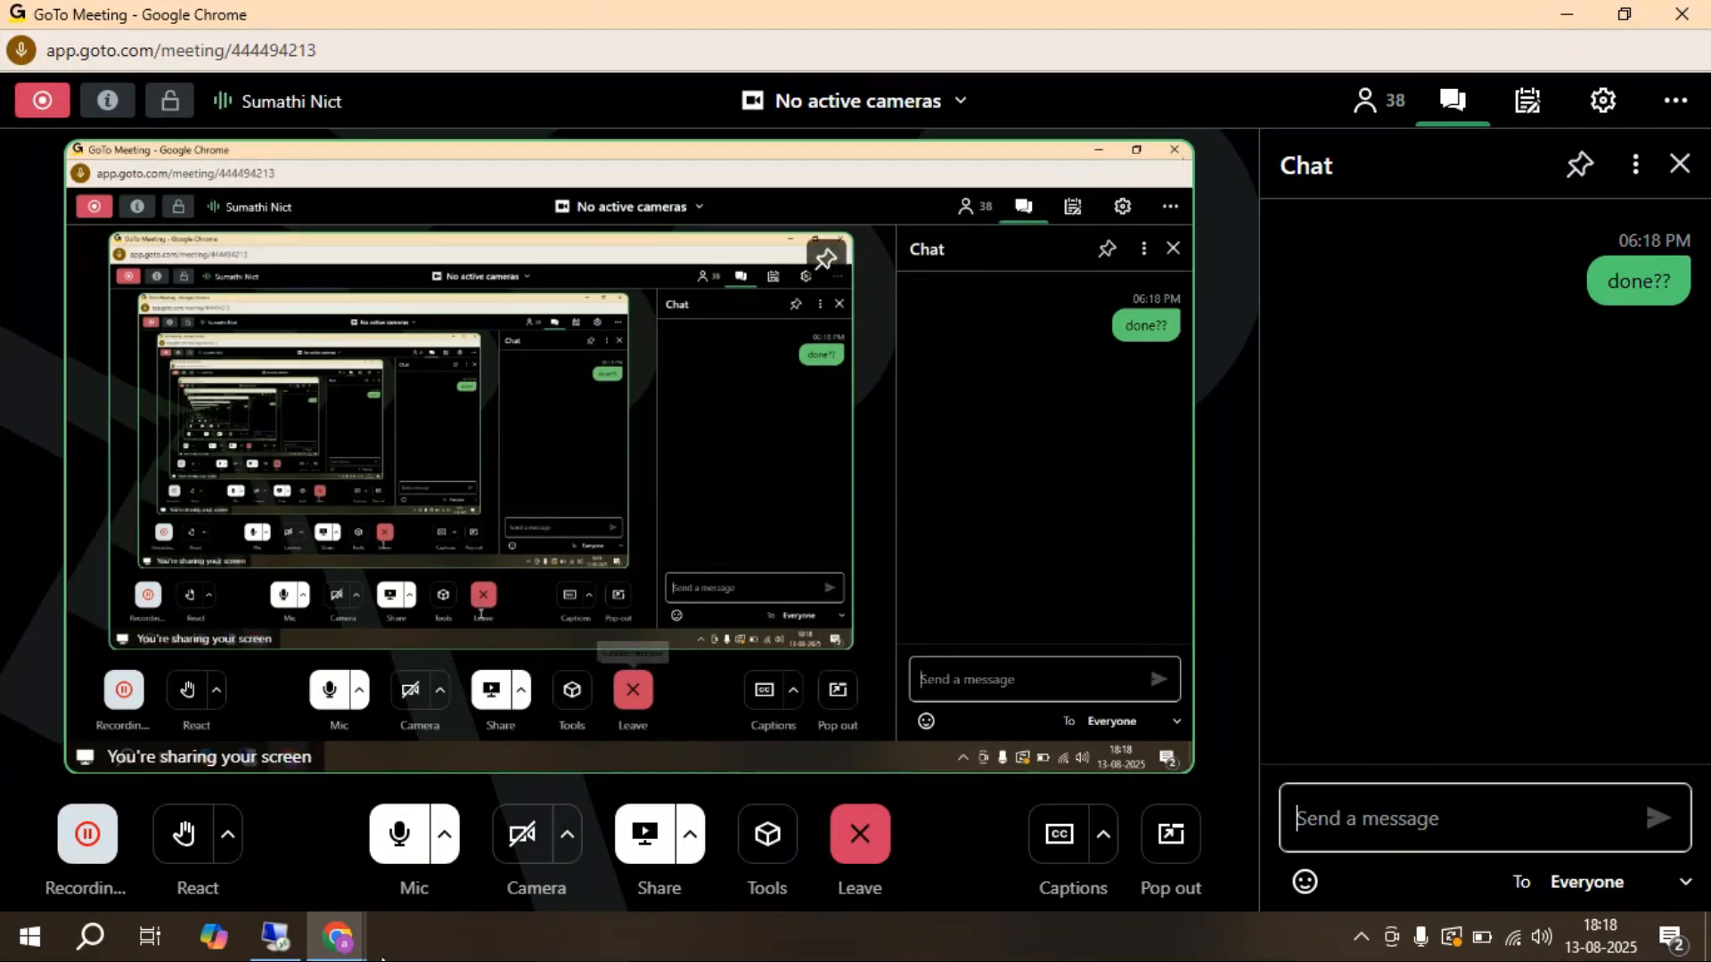
Return to Tableau in the remote session and close the funt_startswith calculation editor, accepting its formula.
left_click(277, 935)
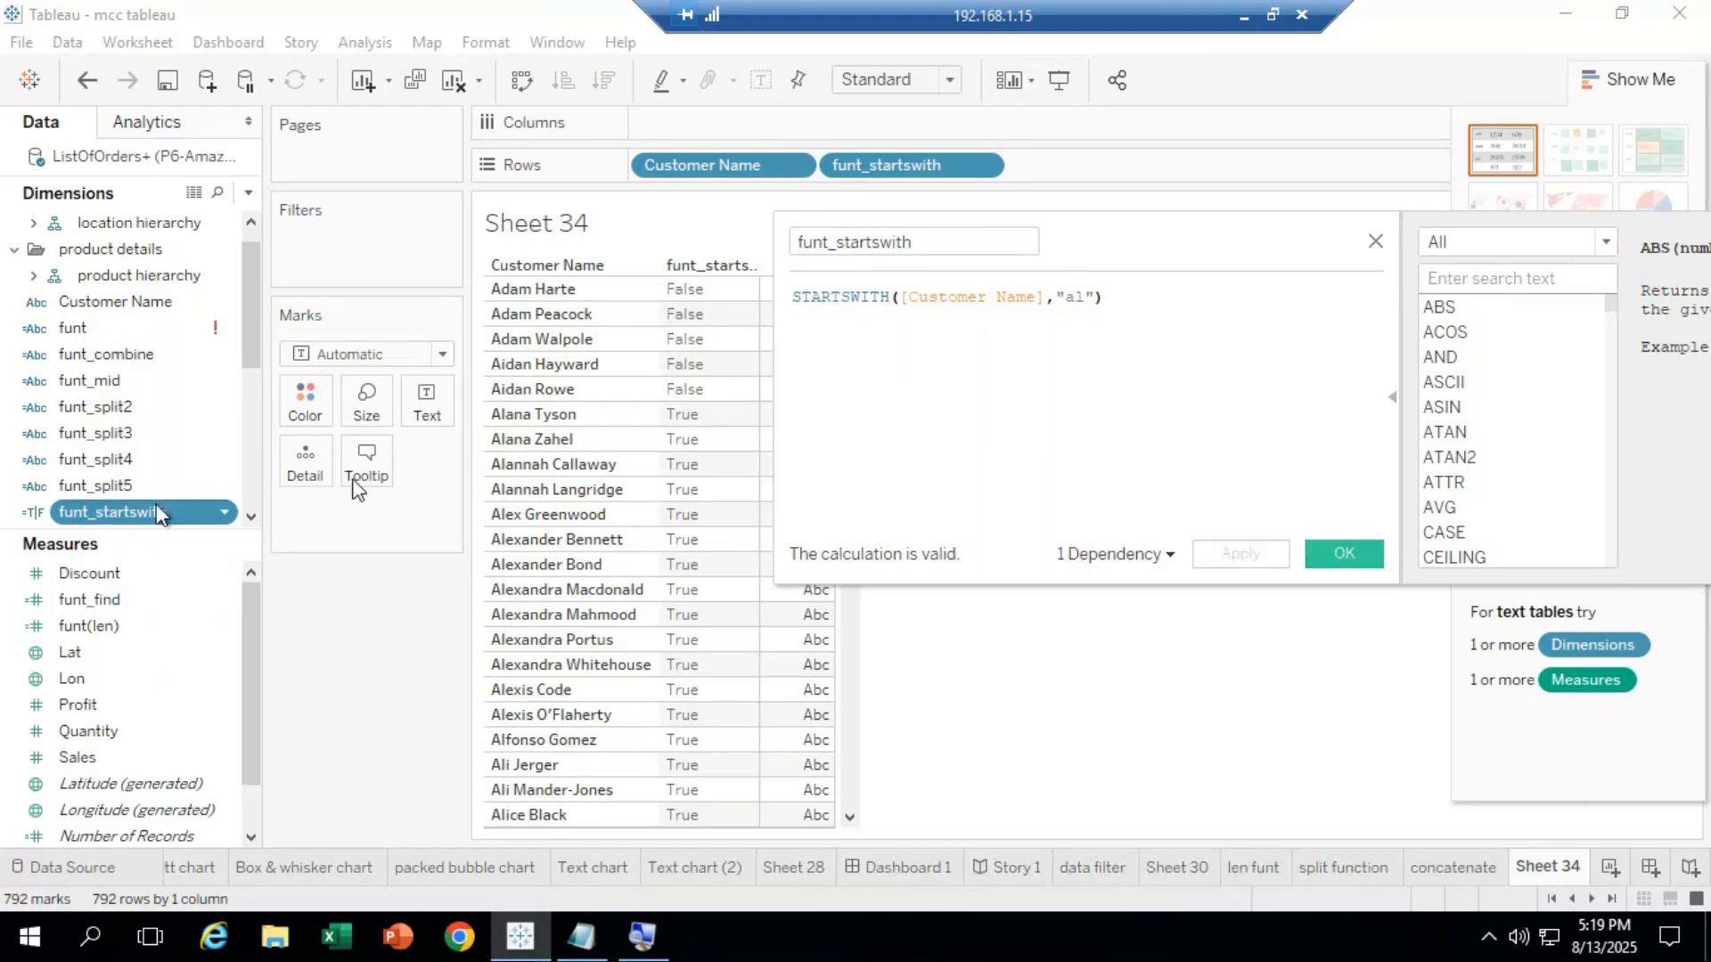
mouse_move(822, 738)
left_click(1361, 562)
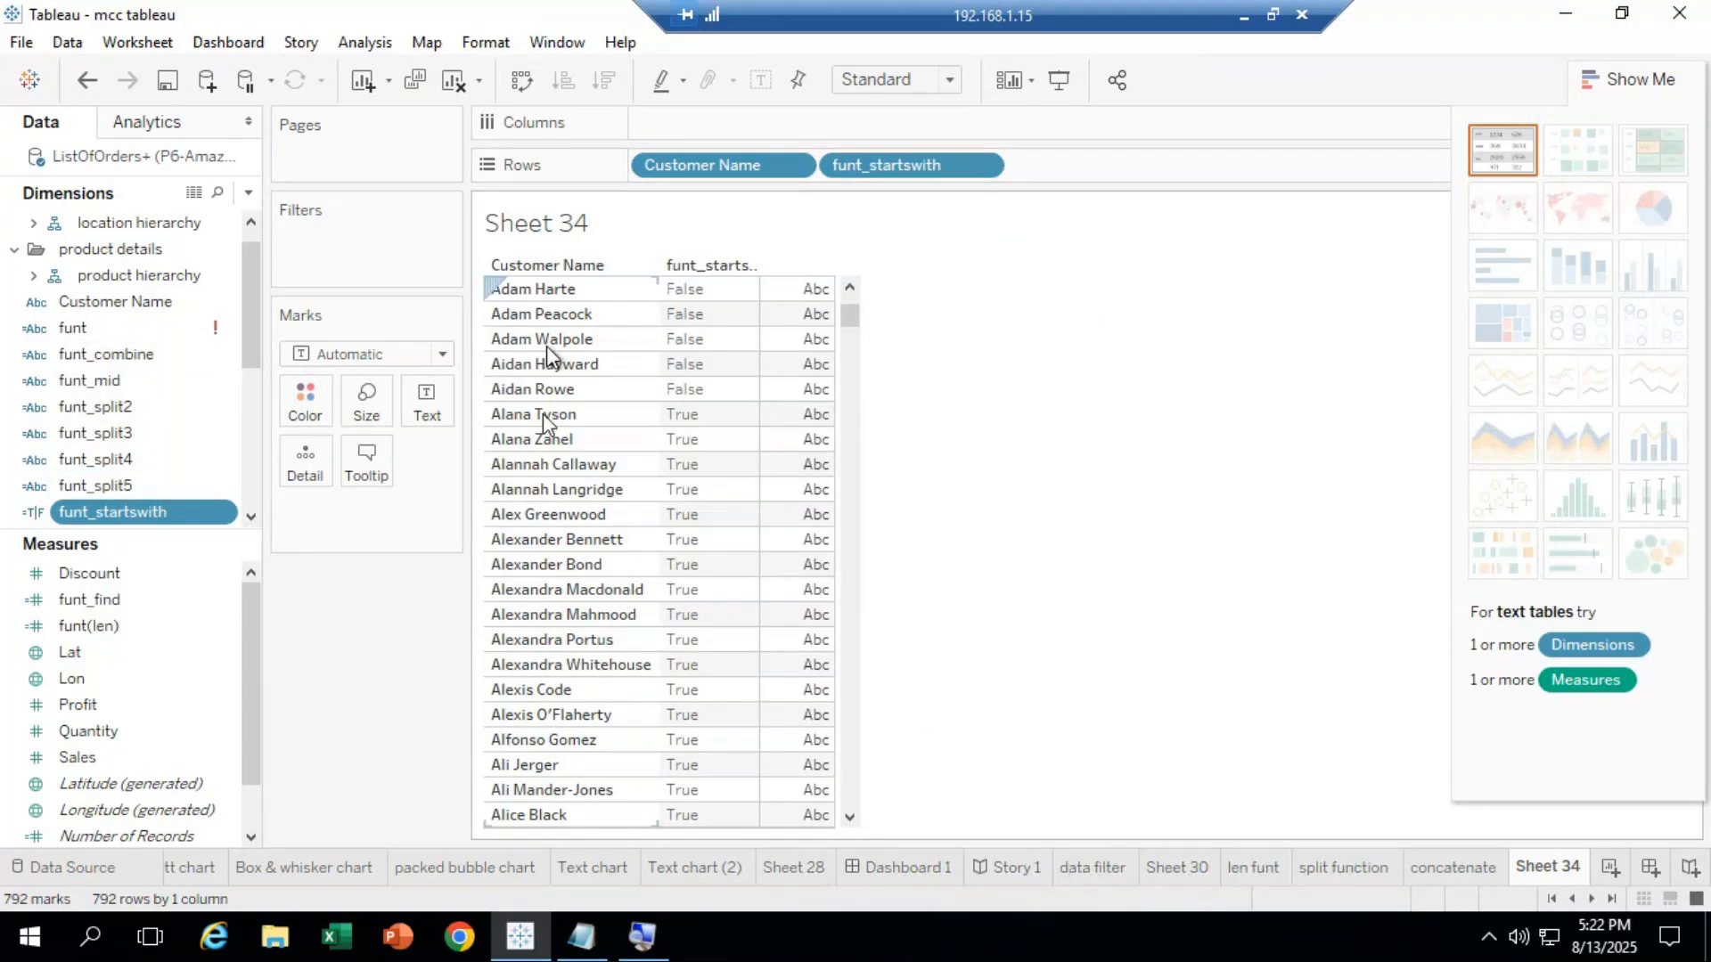
Create a calculated field from the Customer Name dimension and name it funt_endswith.
right_click(95, 302)
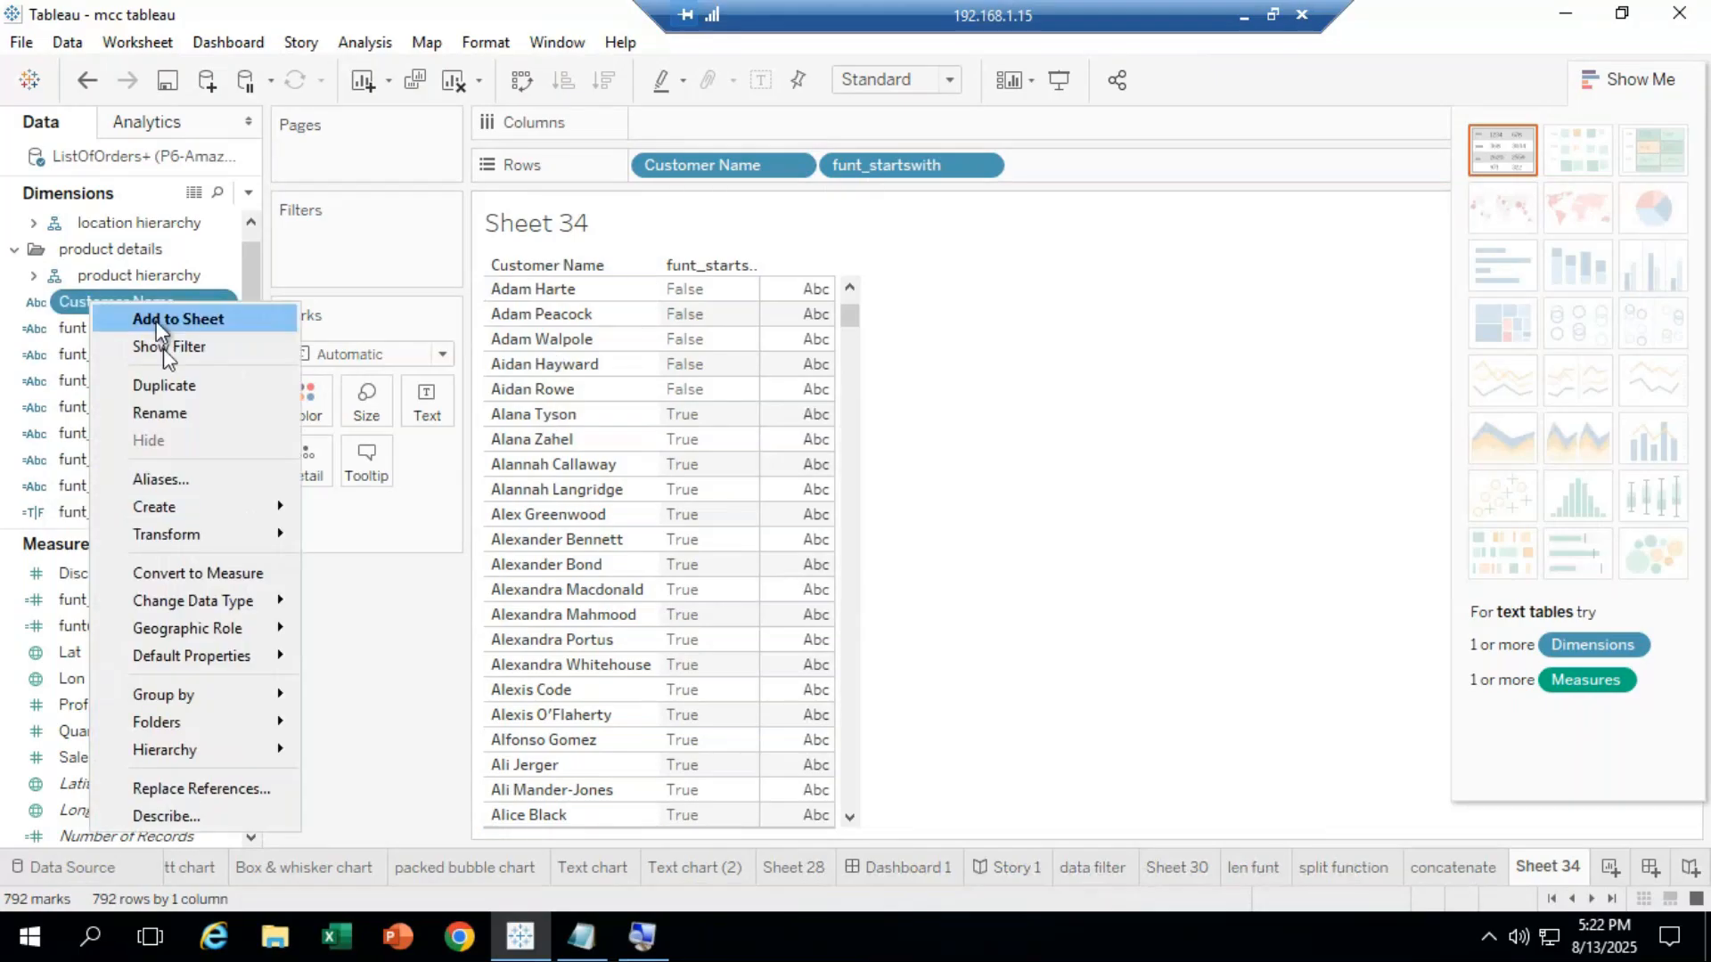
mouse_move(194, 507)
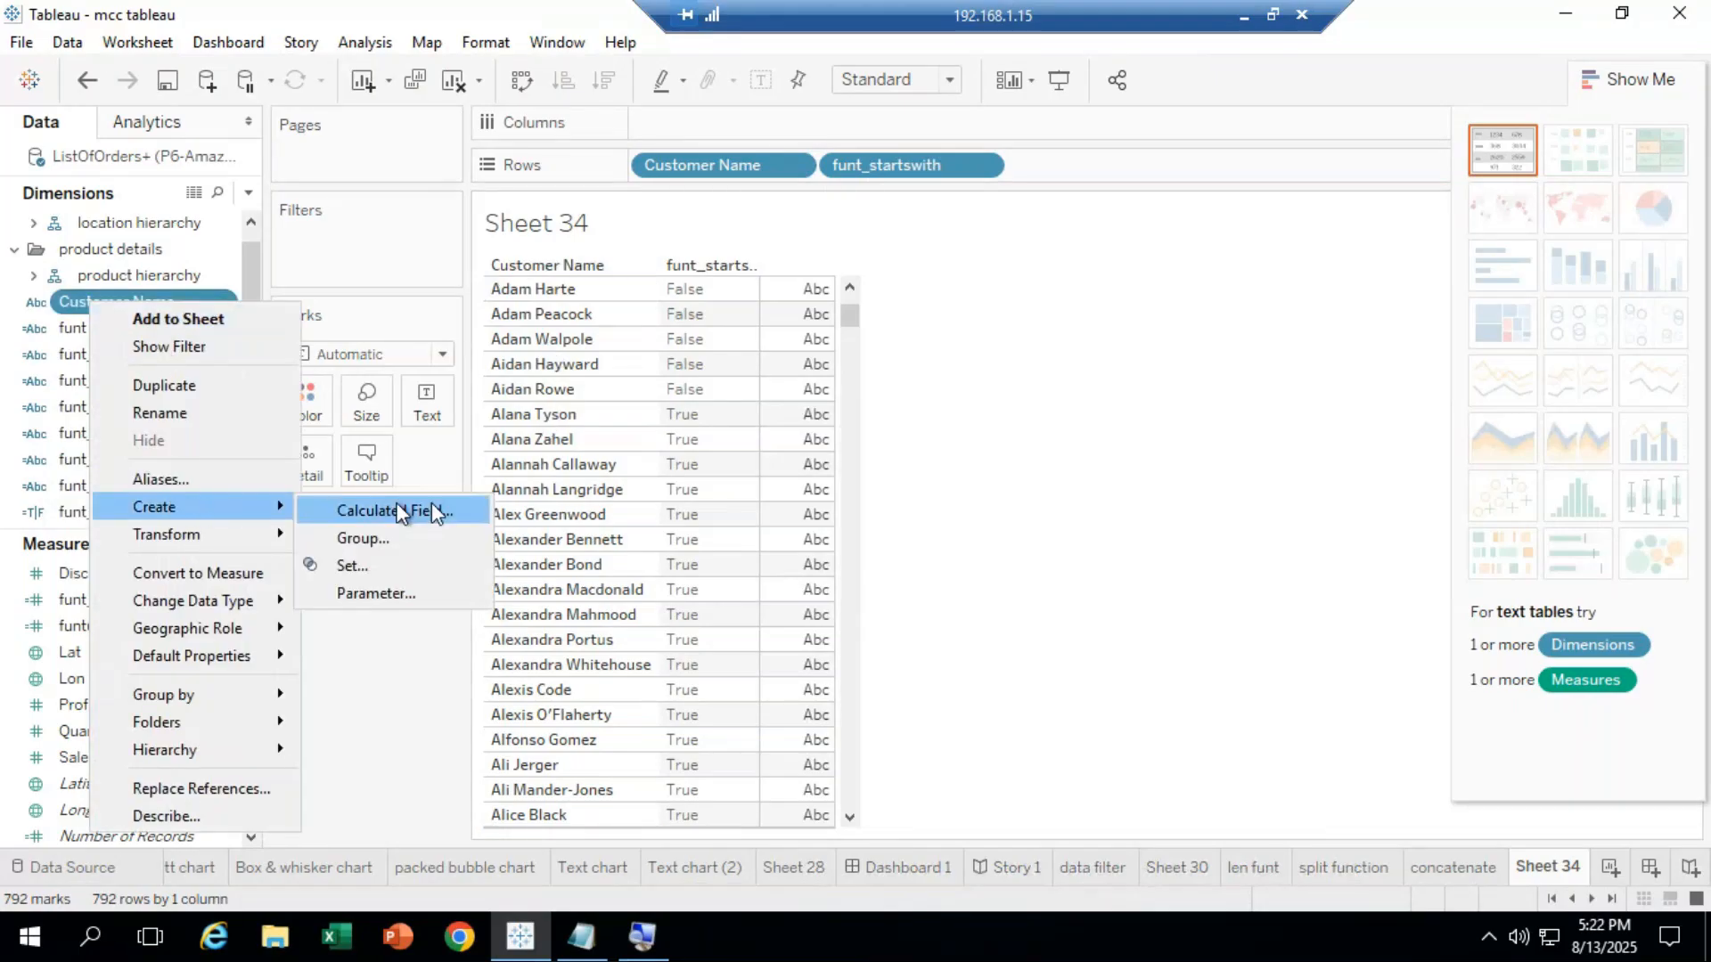
left_click(456, 508)
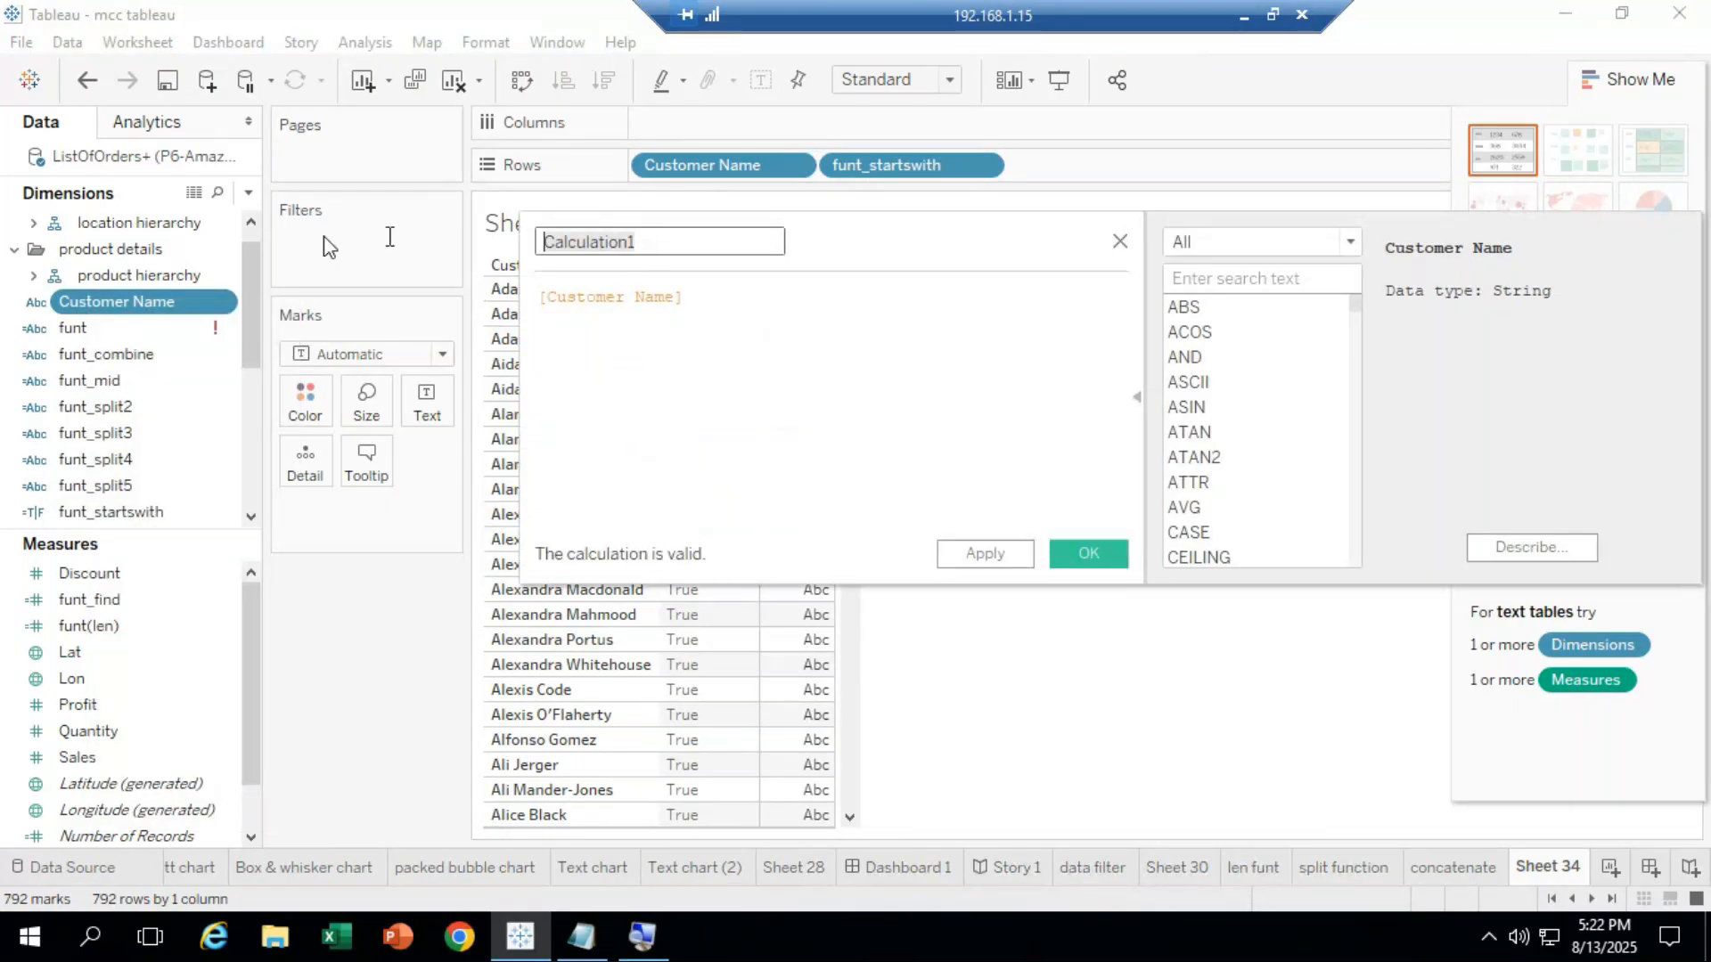
type("f")
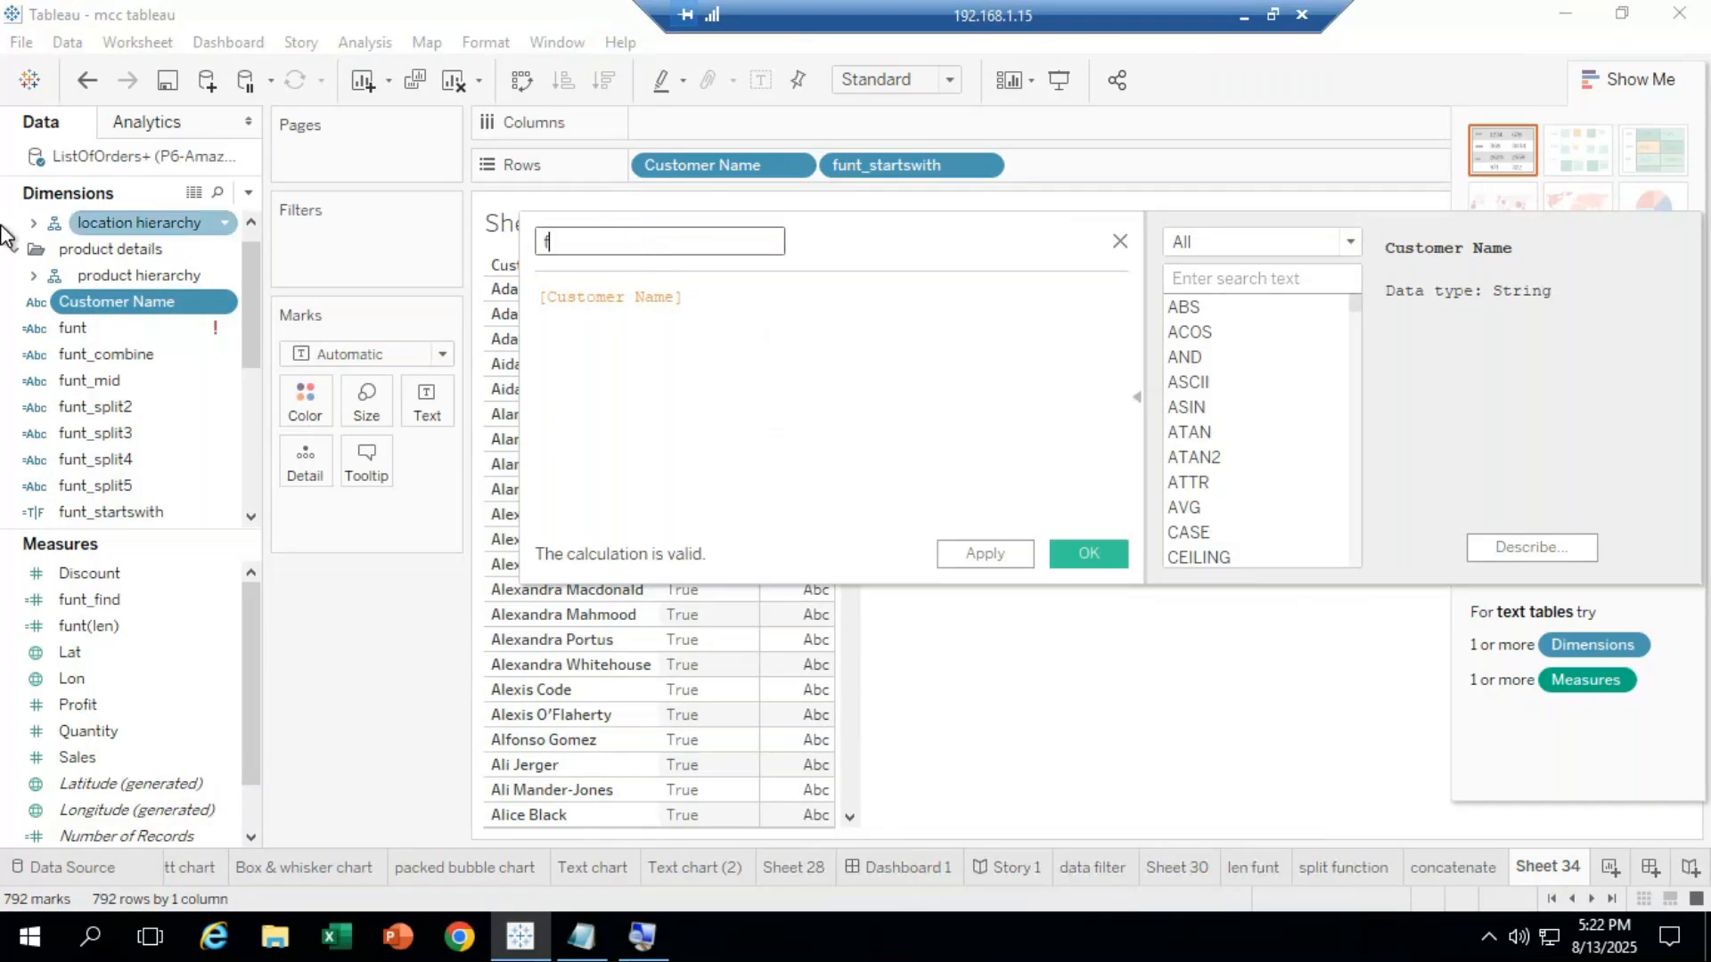
type("unt_e")
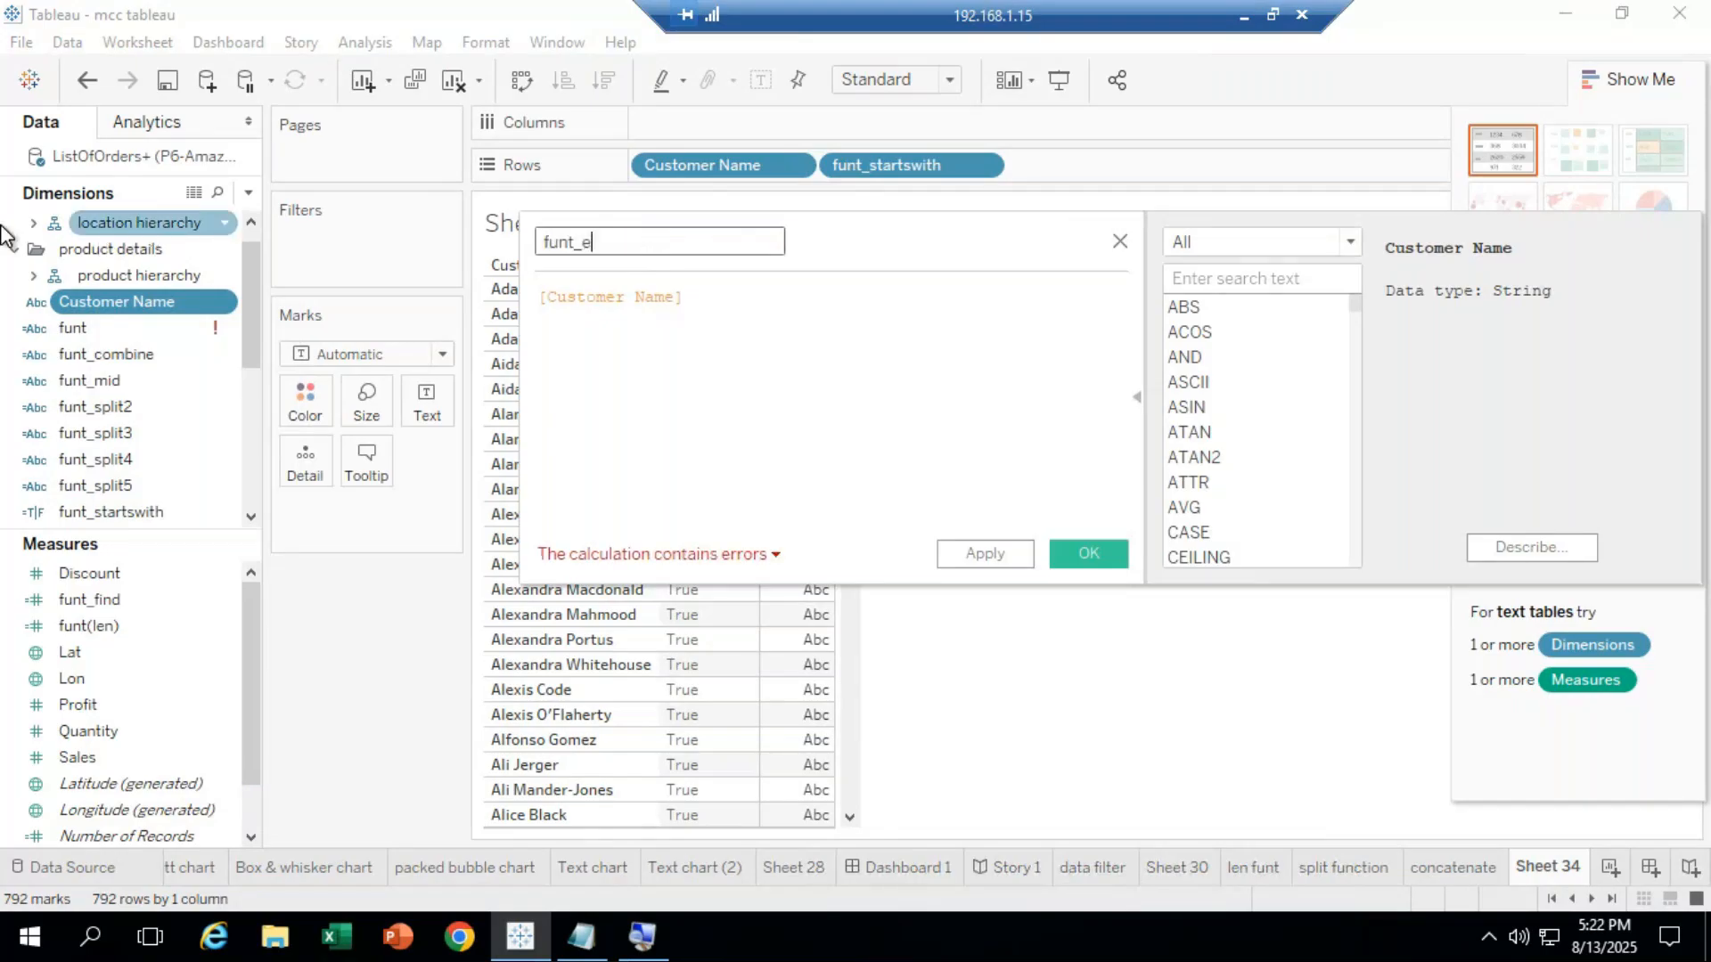
type("ndswith")
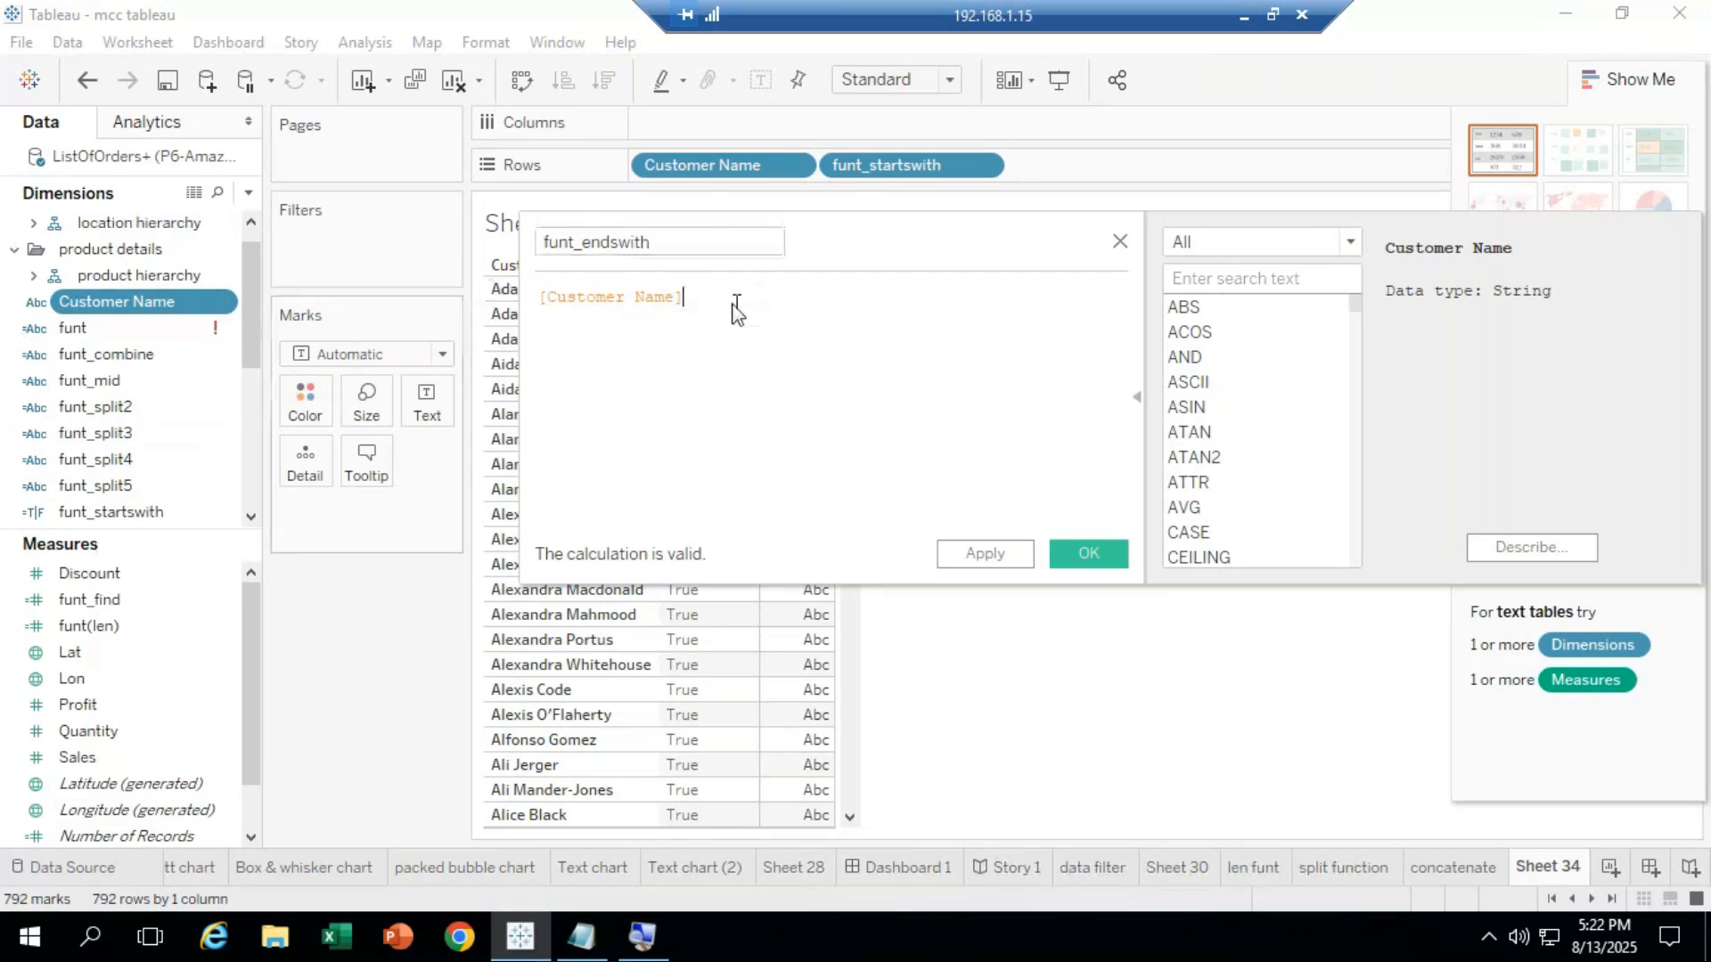
Replace the default formula of funt_endswith with the ENDSWITH function.
left_click_drag(757, 298, 359, 298)
type("e")
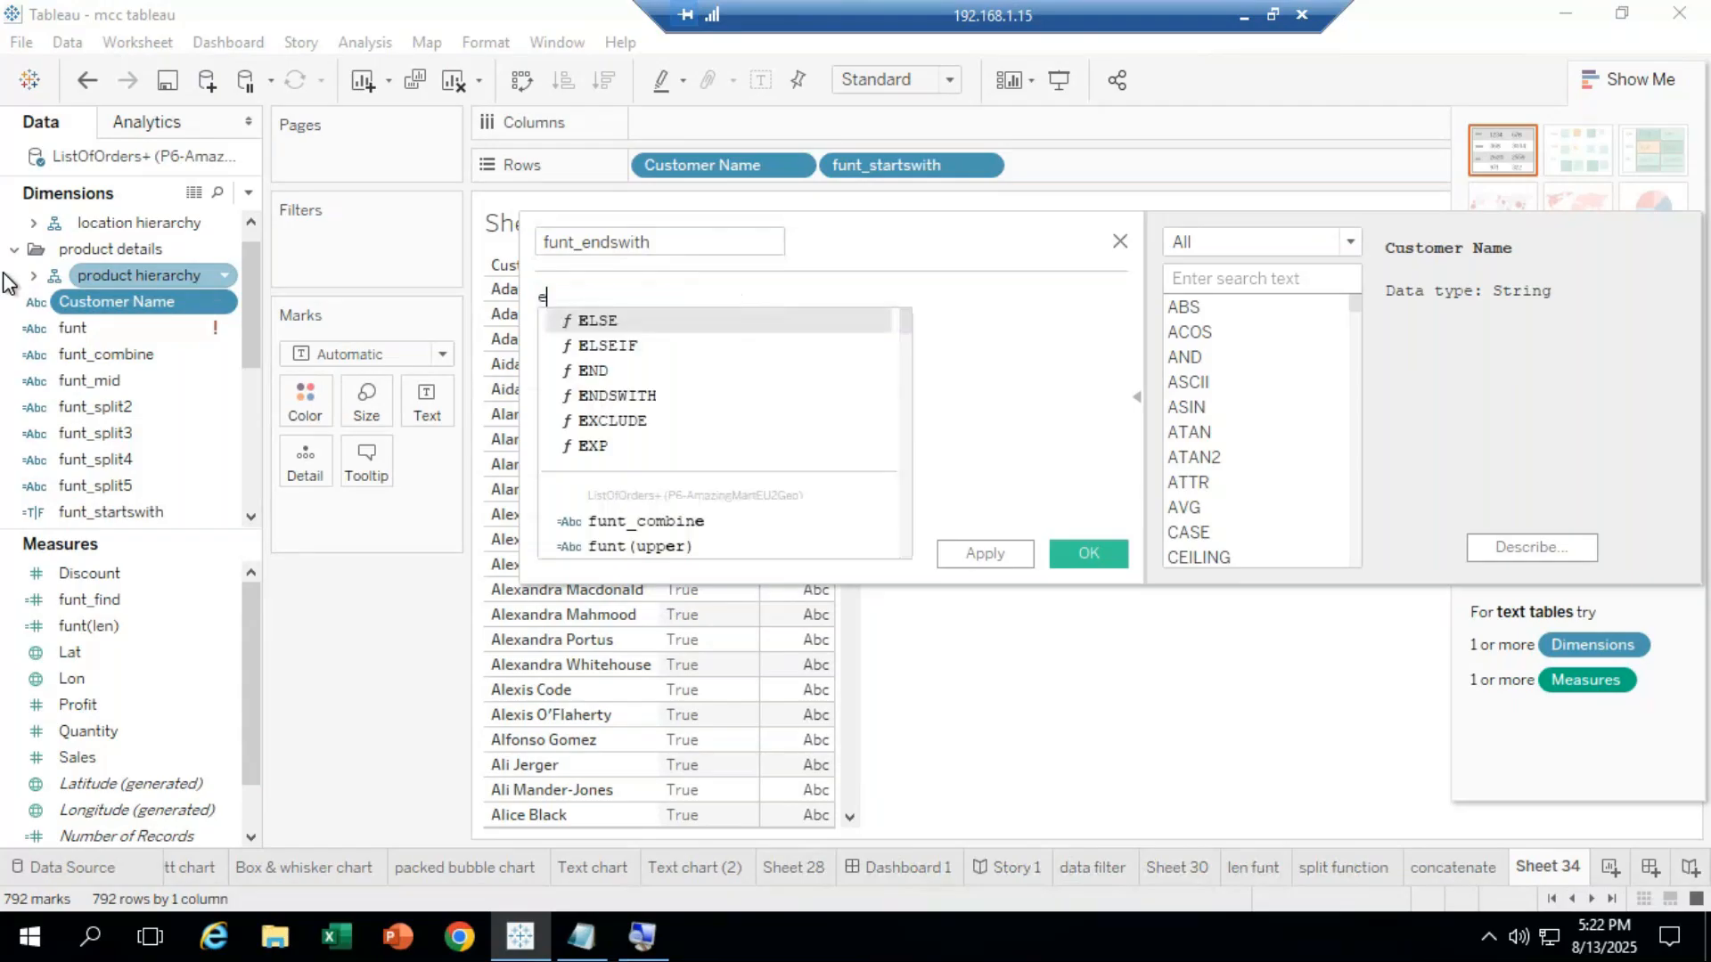
type("n")
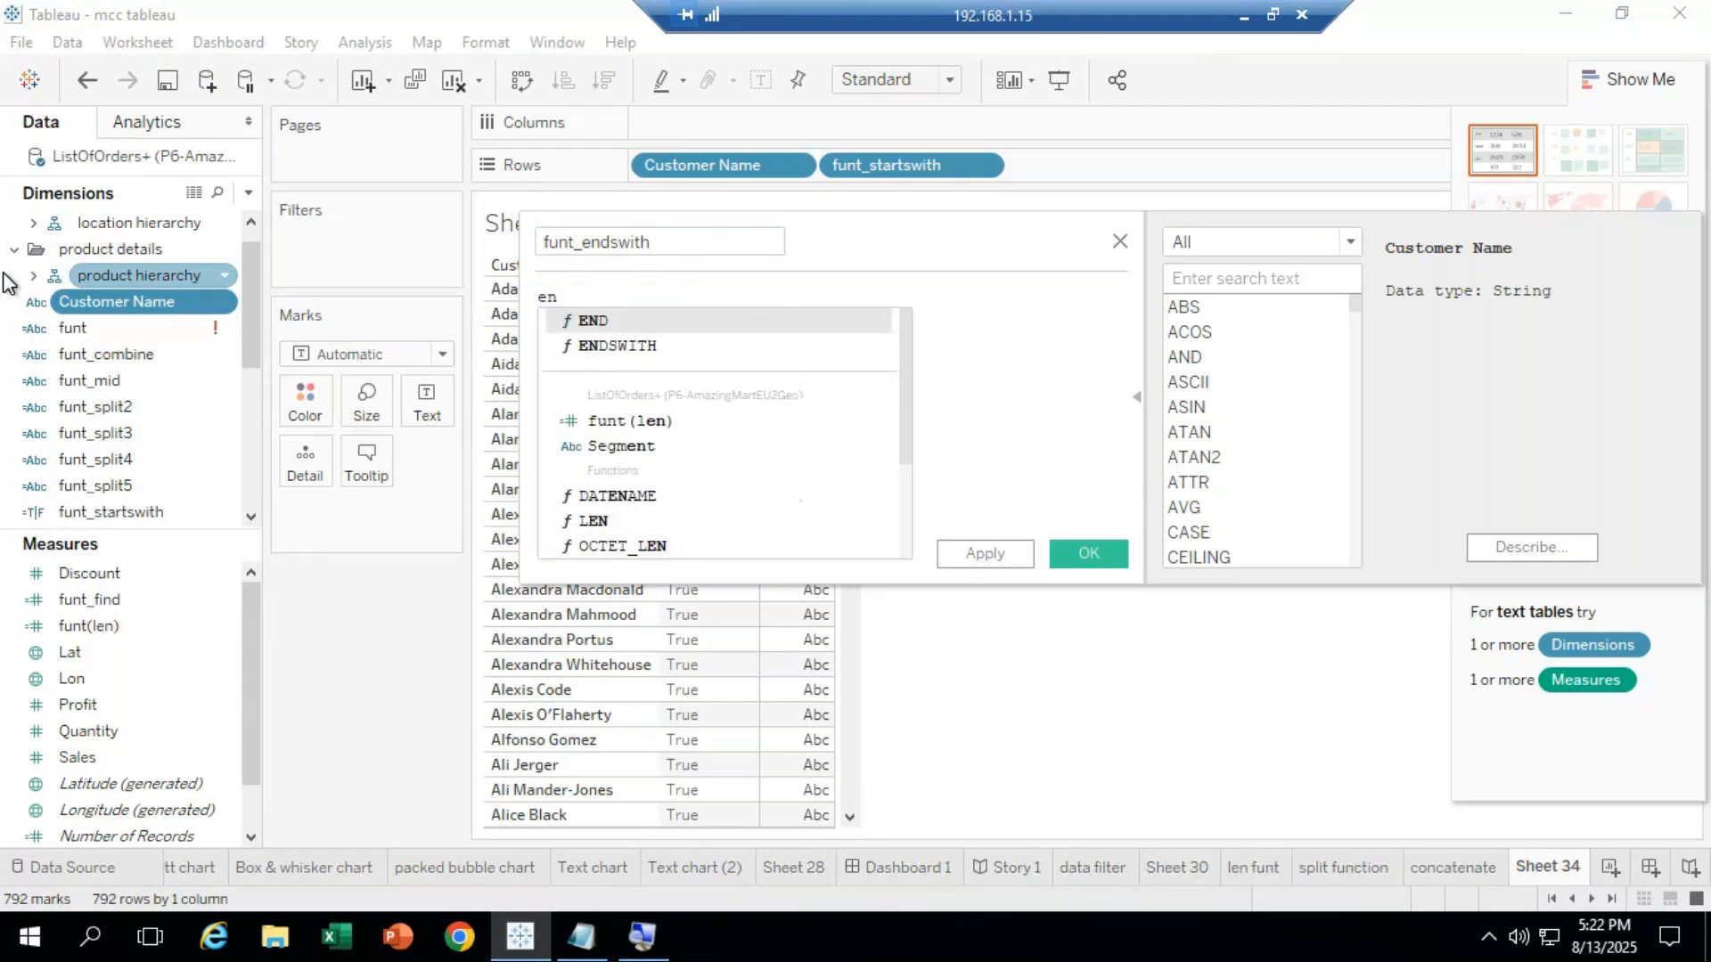
type("ds")
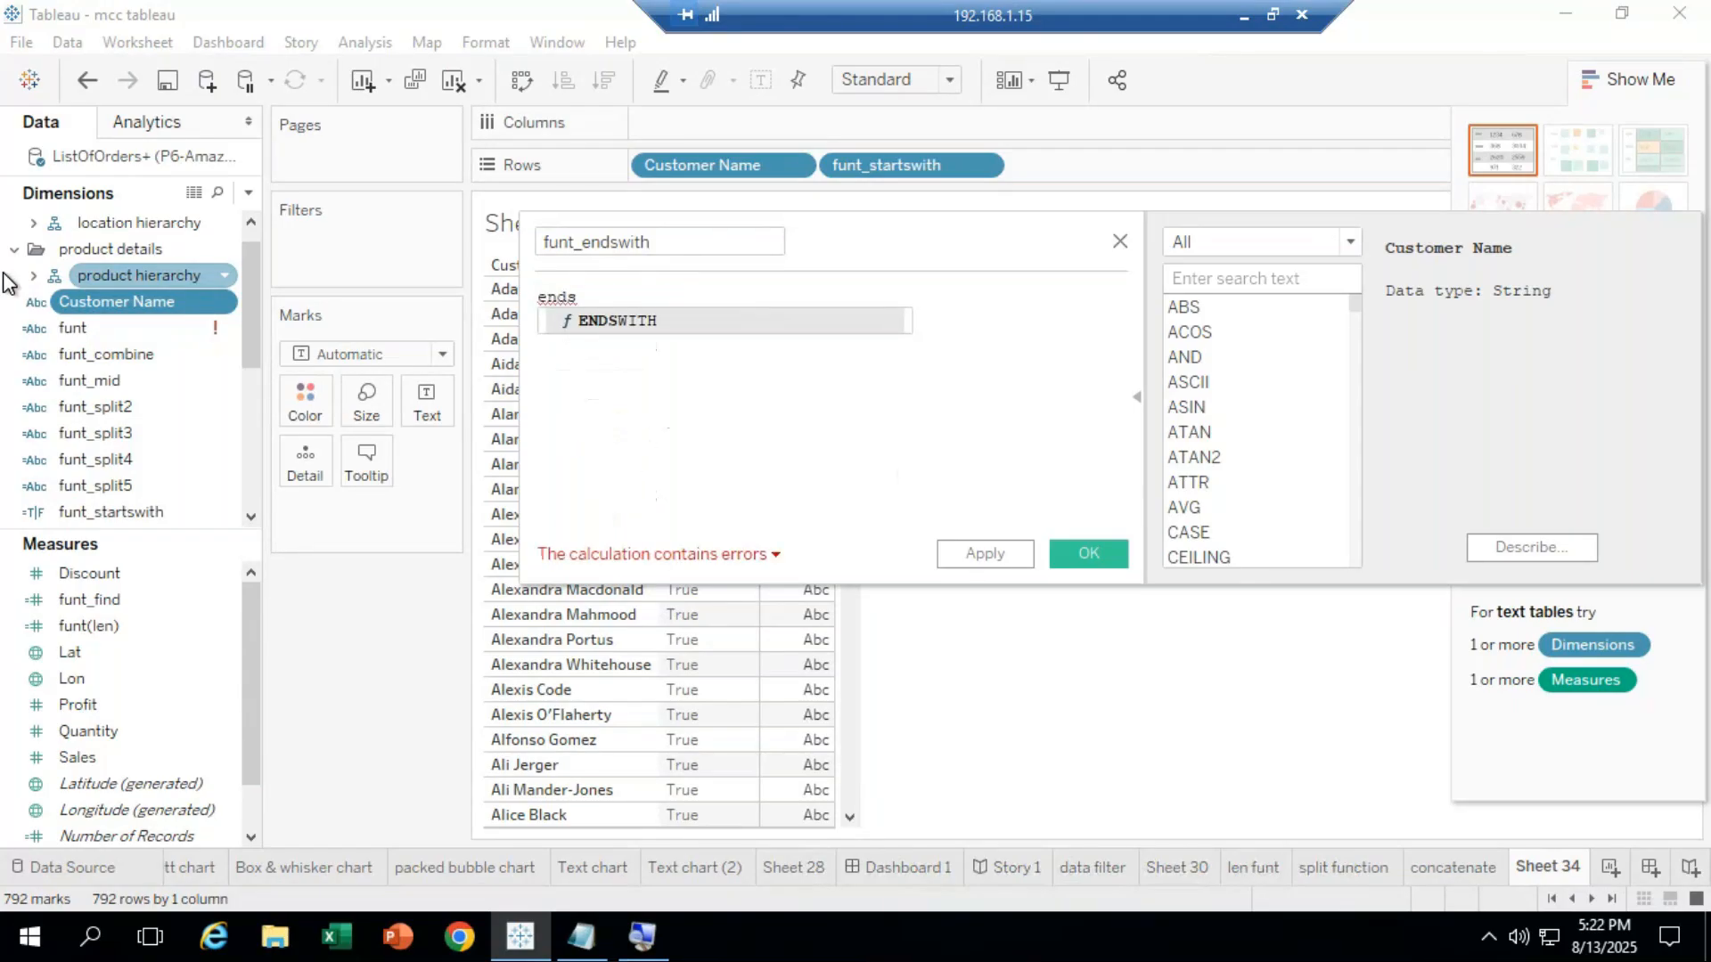
key("Return")
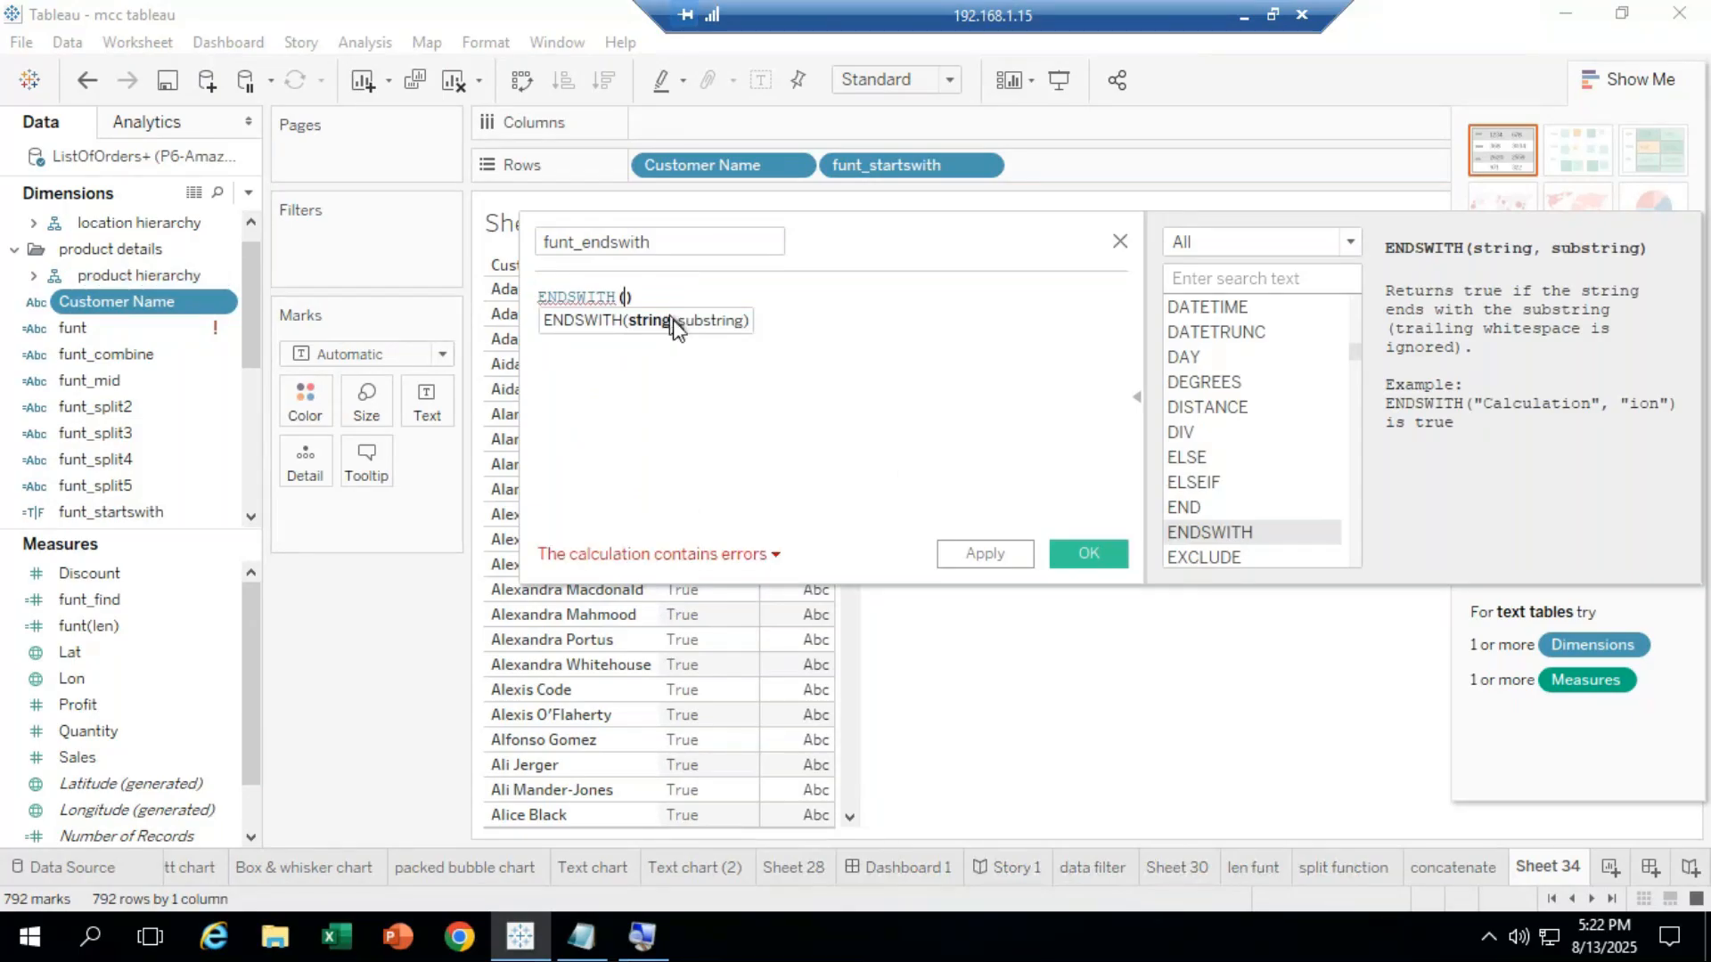
Complete the formula as ENDSWITH([Customer Name],"er") and save the funt_endswith calculation.
type("cust")
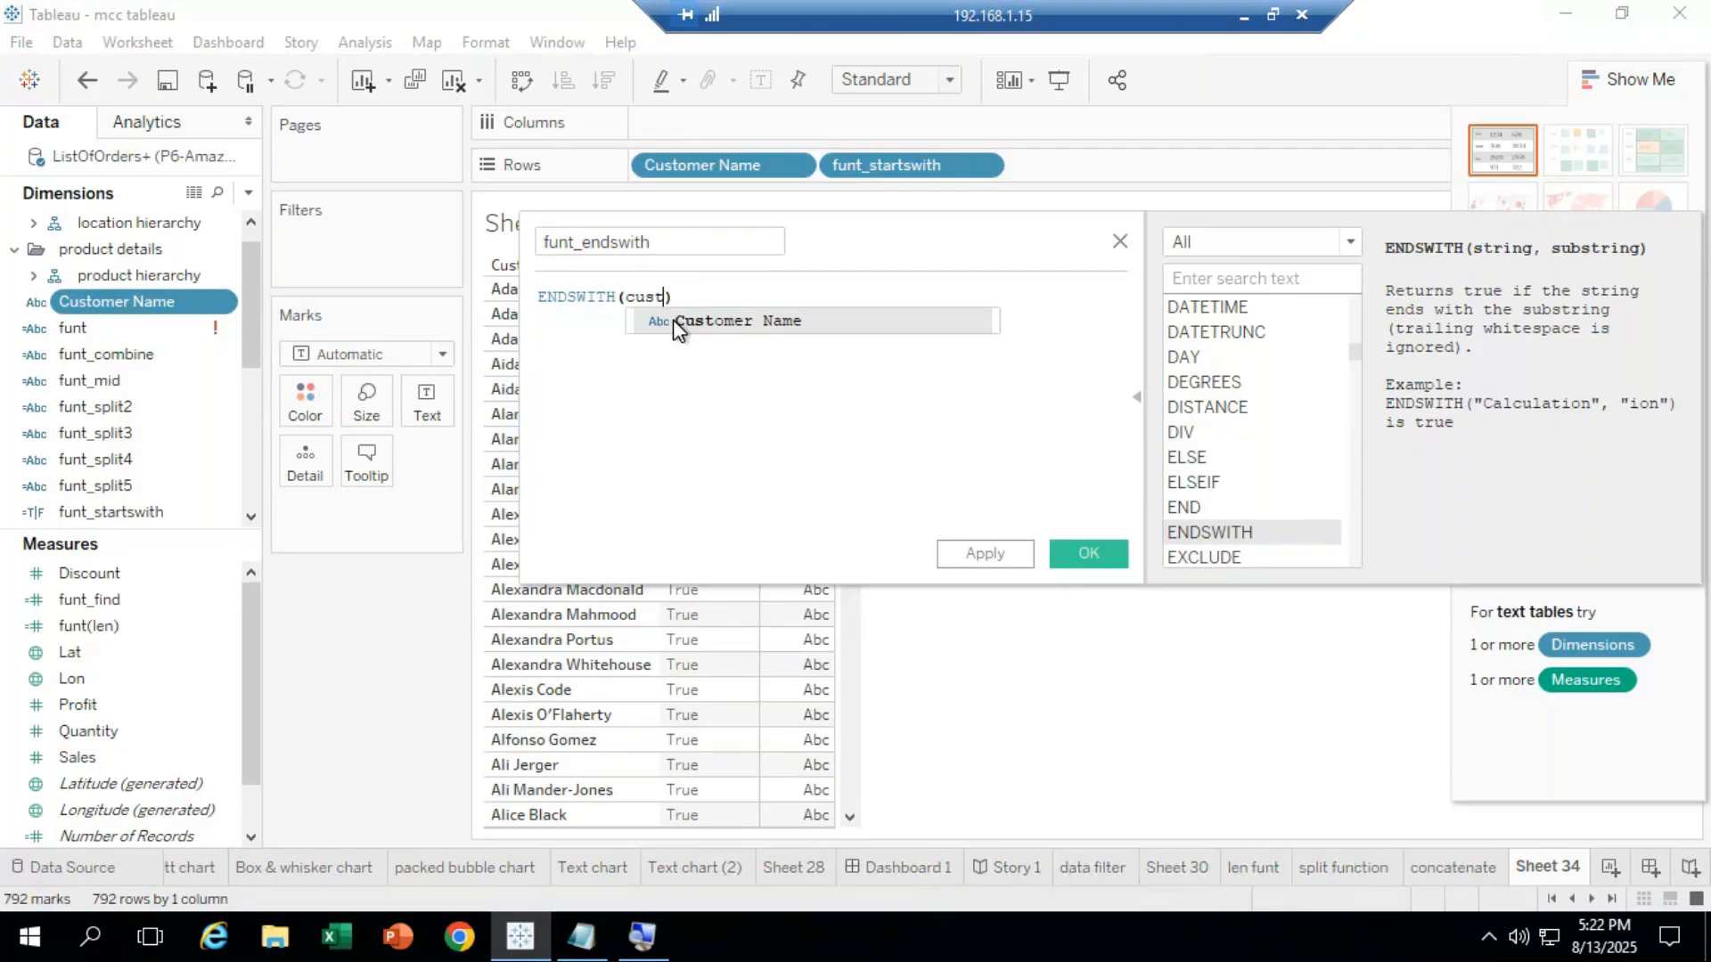
left_click(705, 338)
key("BackSpace")
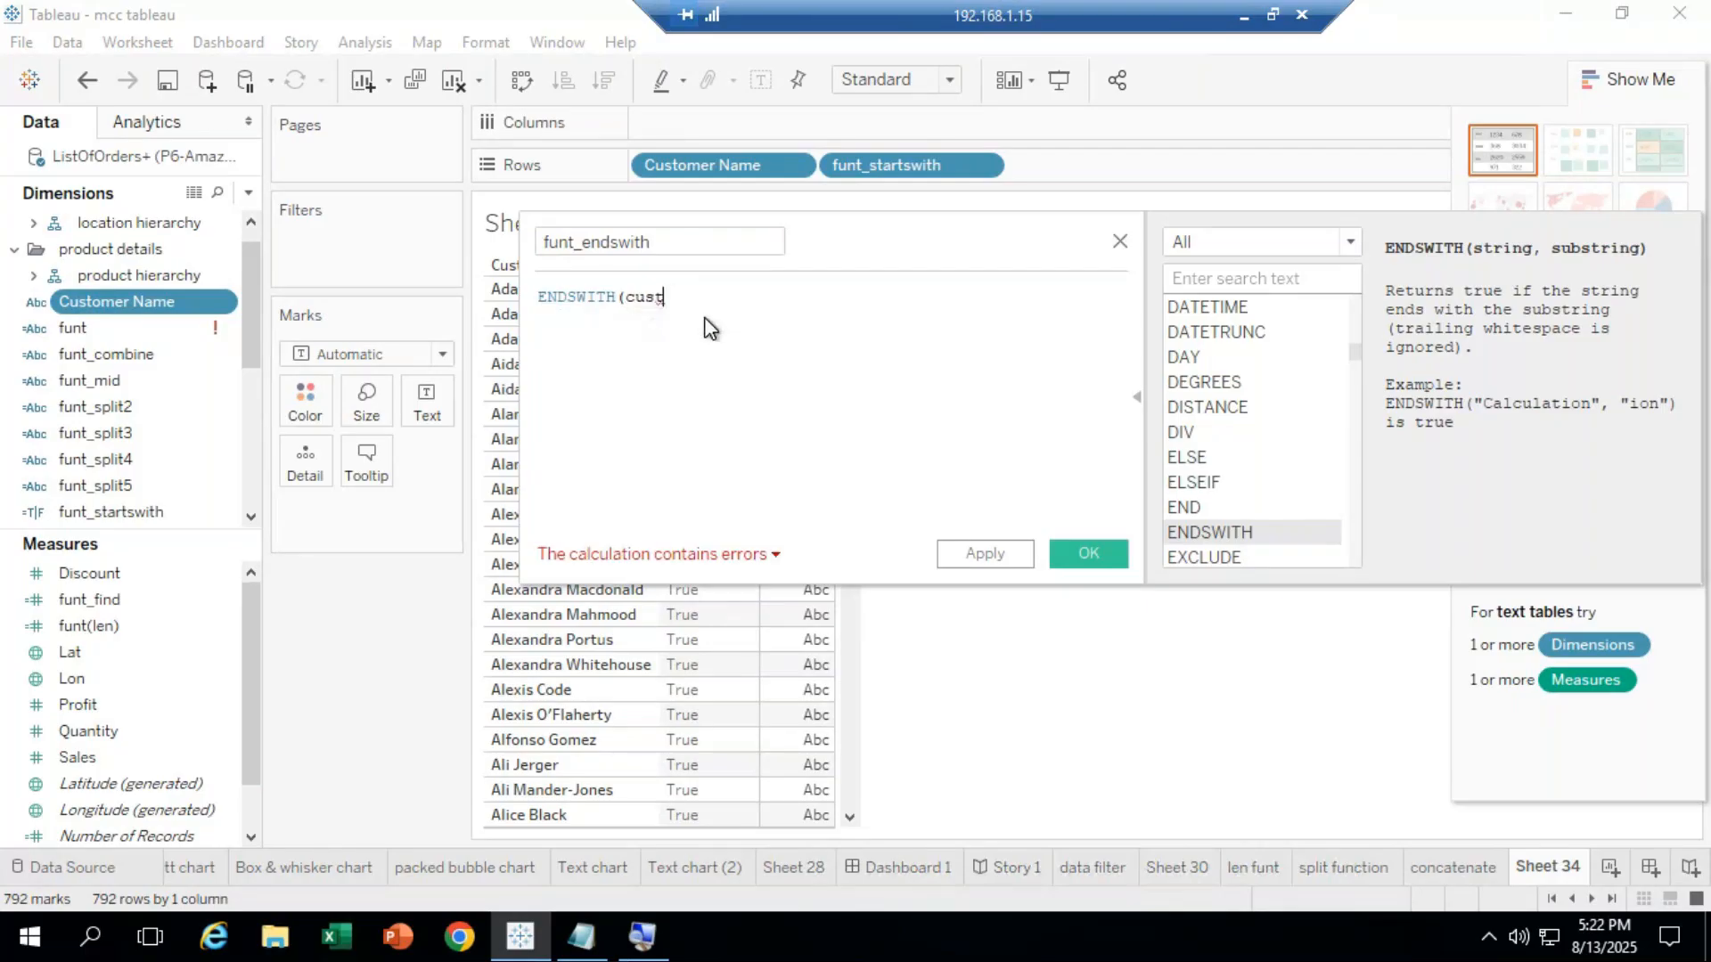
left_click(705, 319)
type(",")
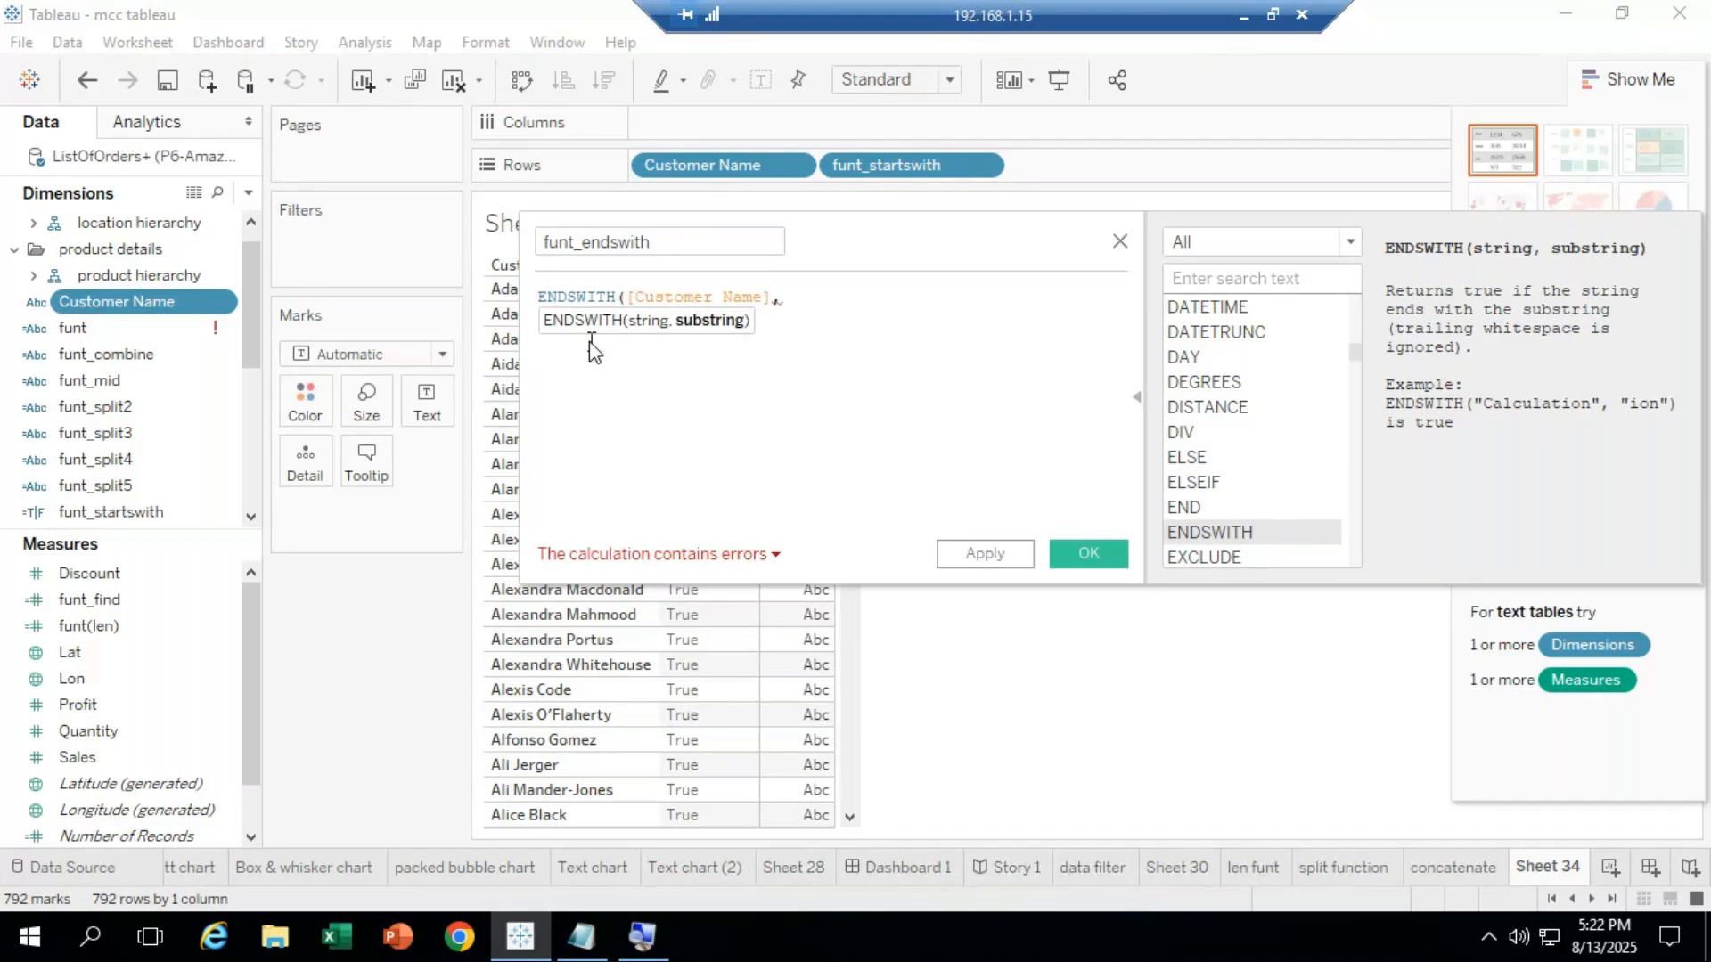
type("\"er")
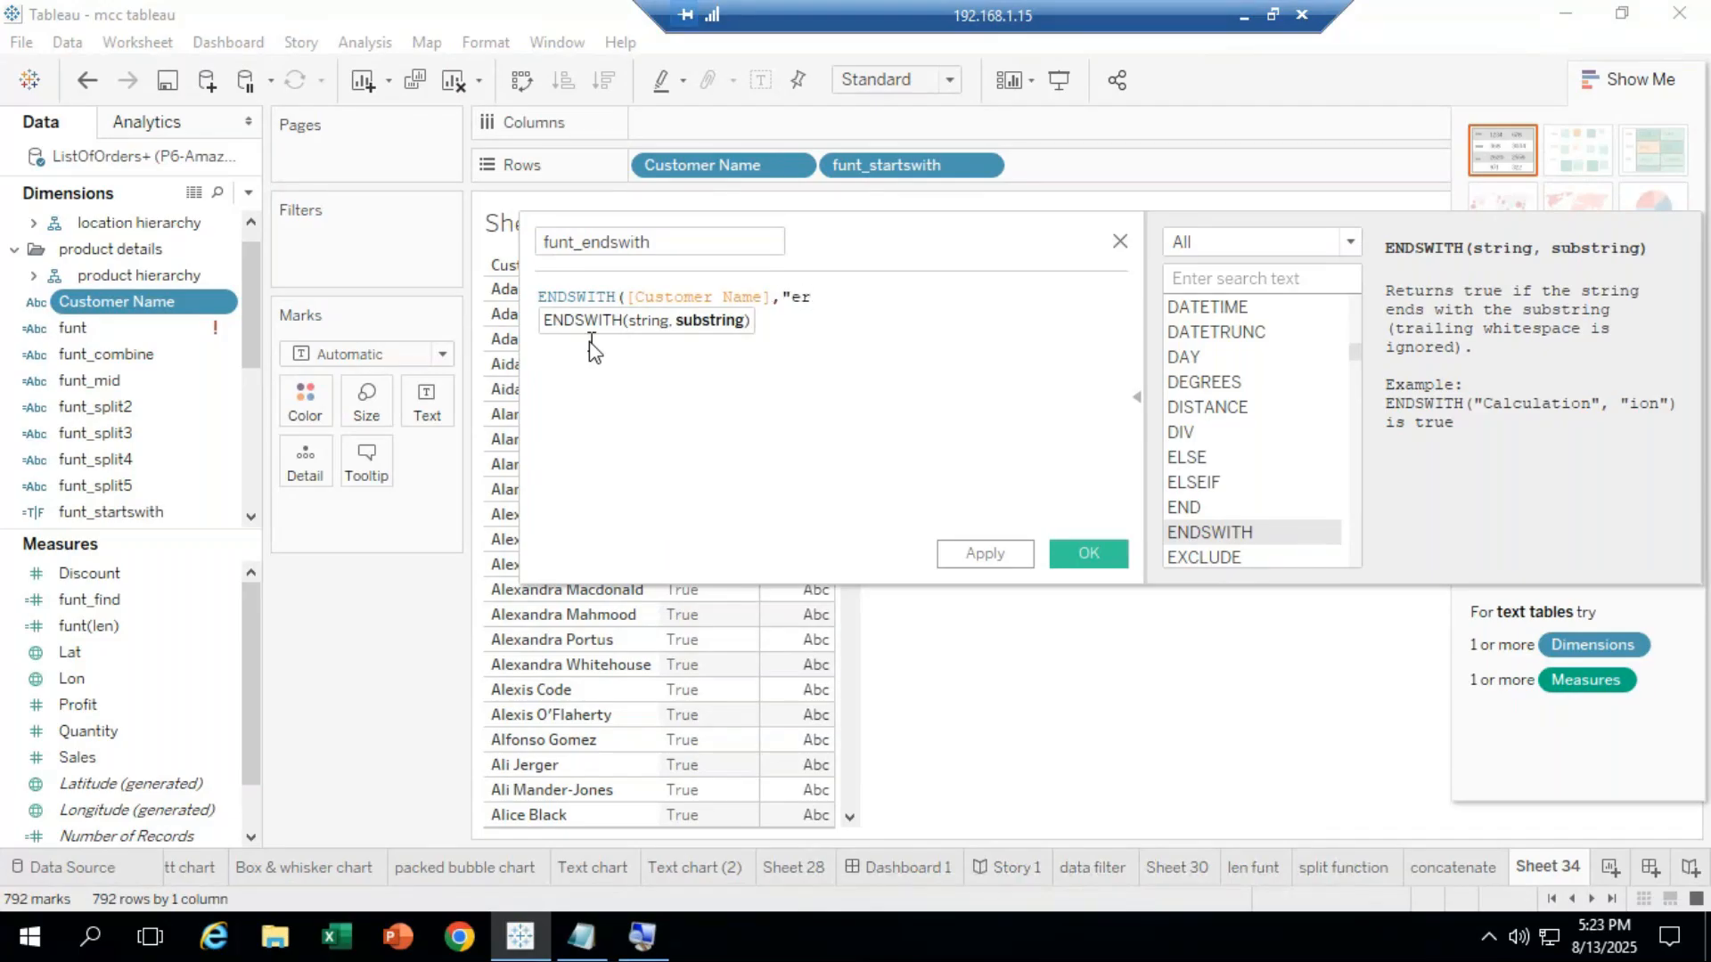
type("\")")
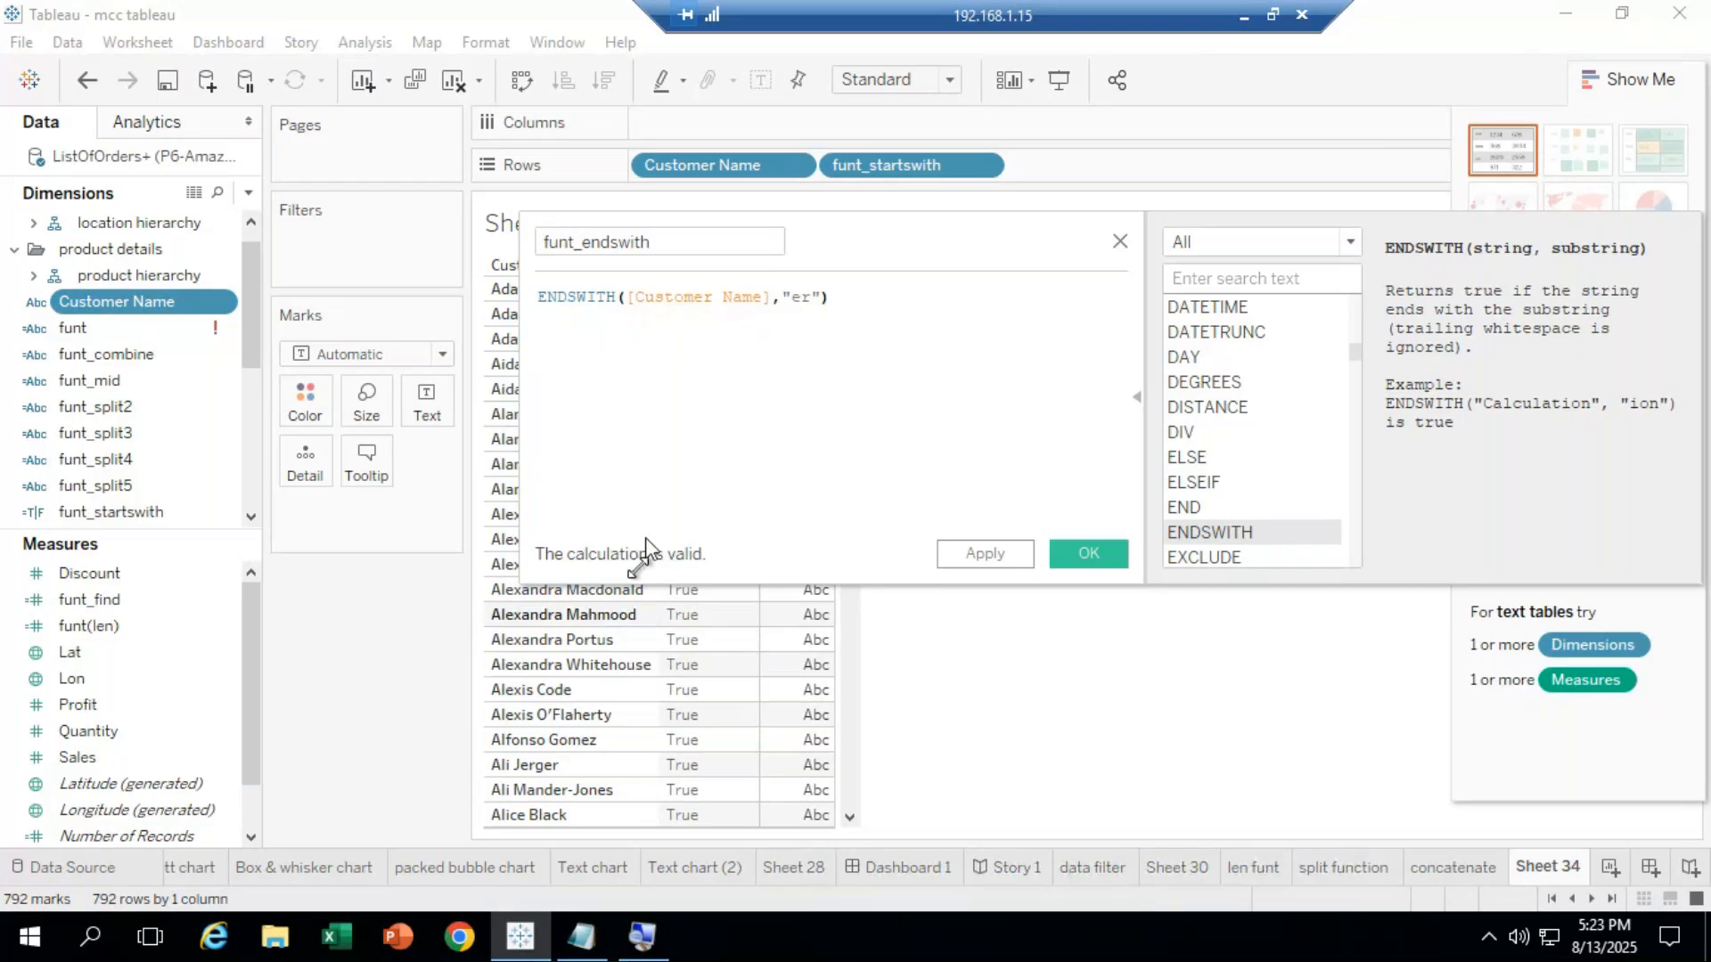
left_click(1089, 553)
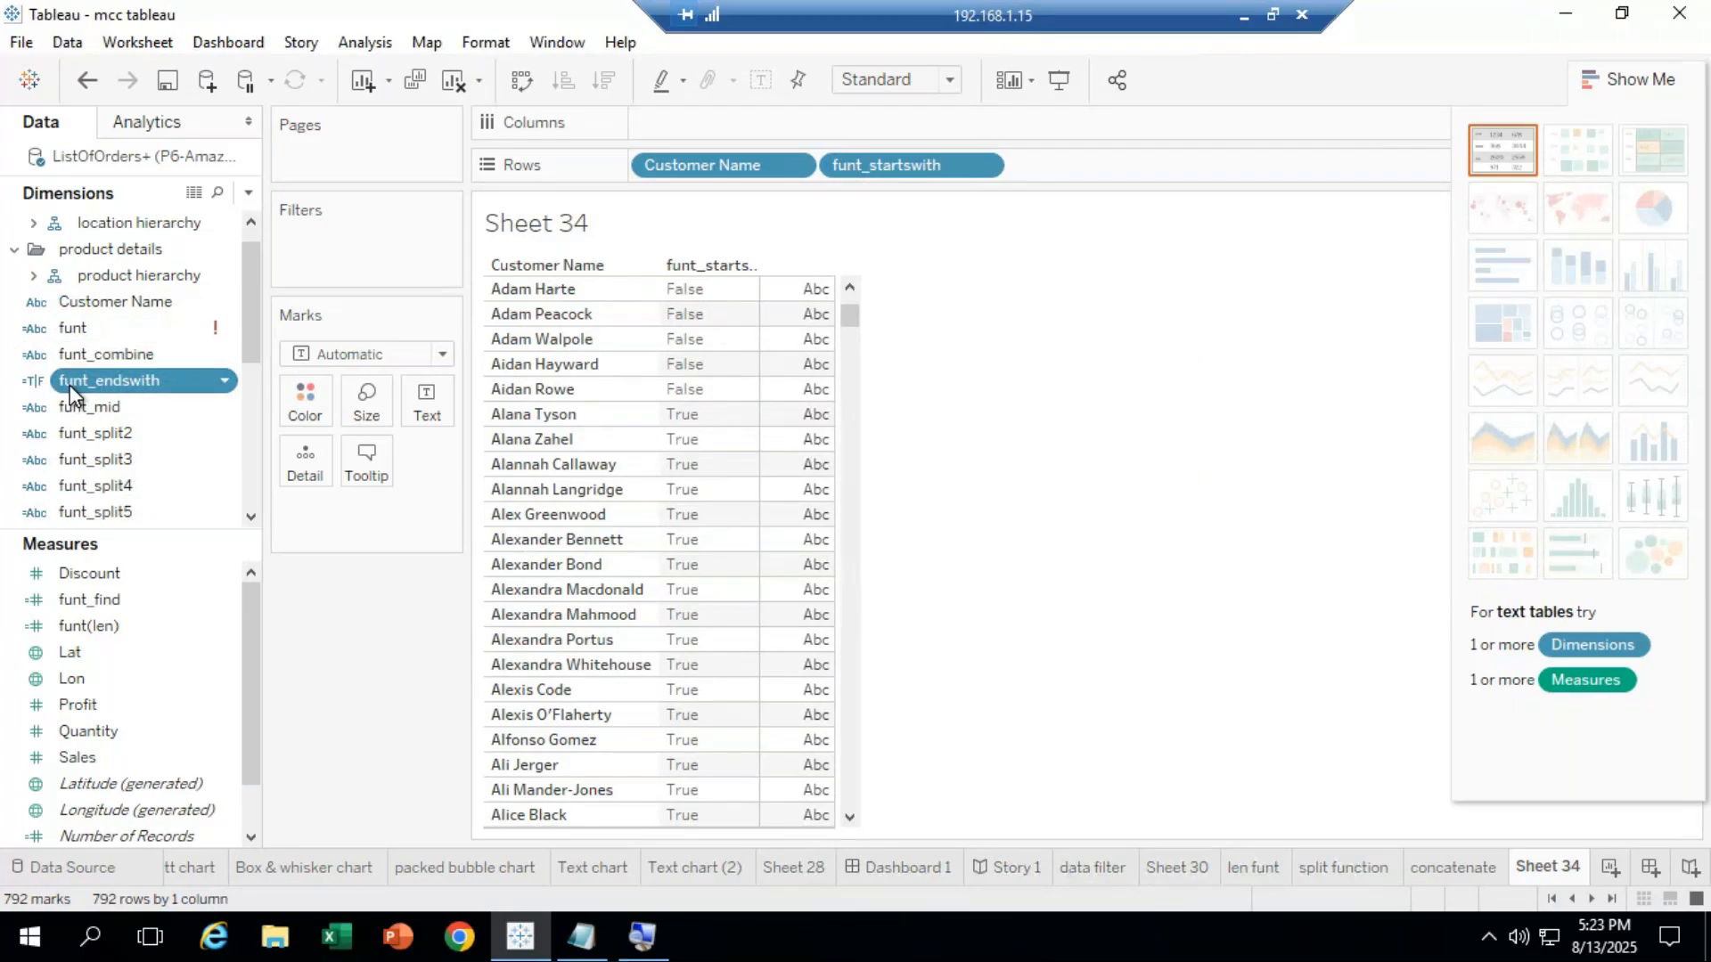
Add funt_endswith to the table beside the funt_startswith column and compare its values with the customer names.
left_click_drag(70, 385, 845, 490)
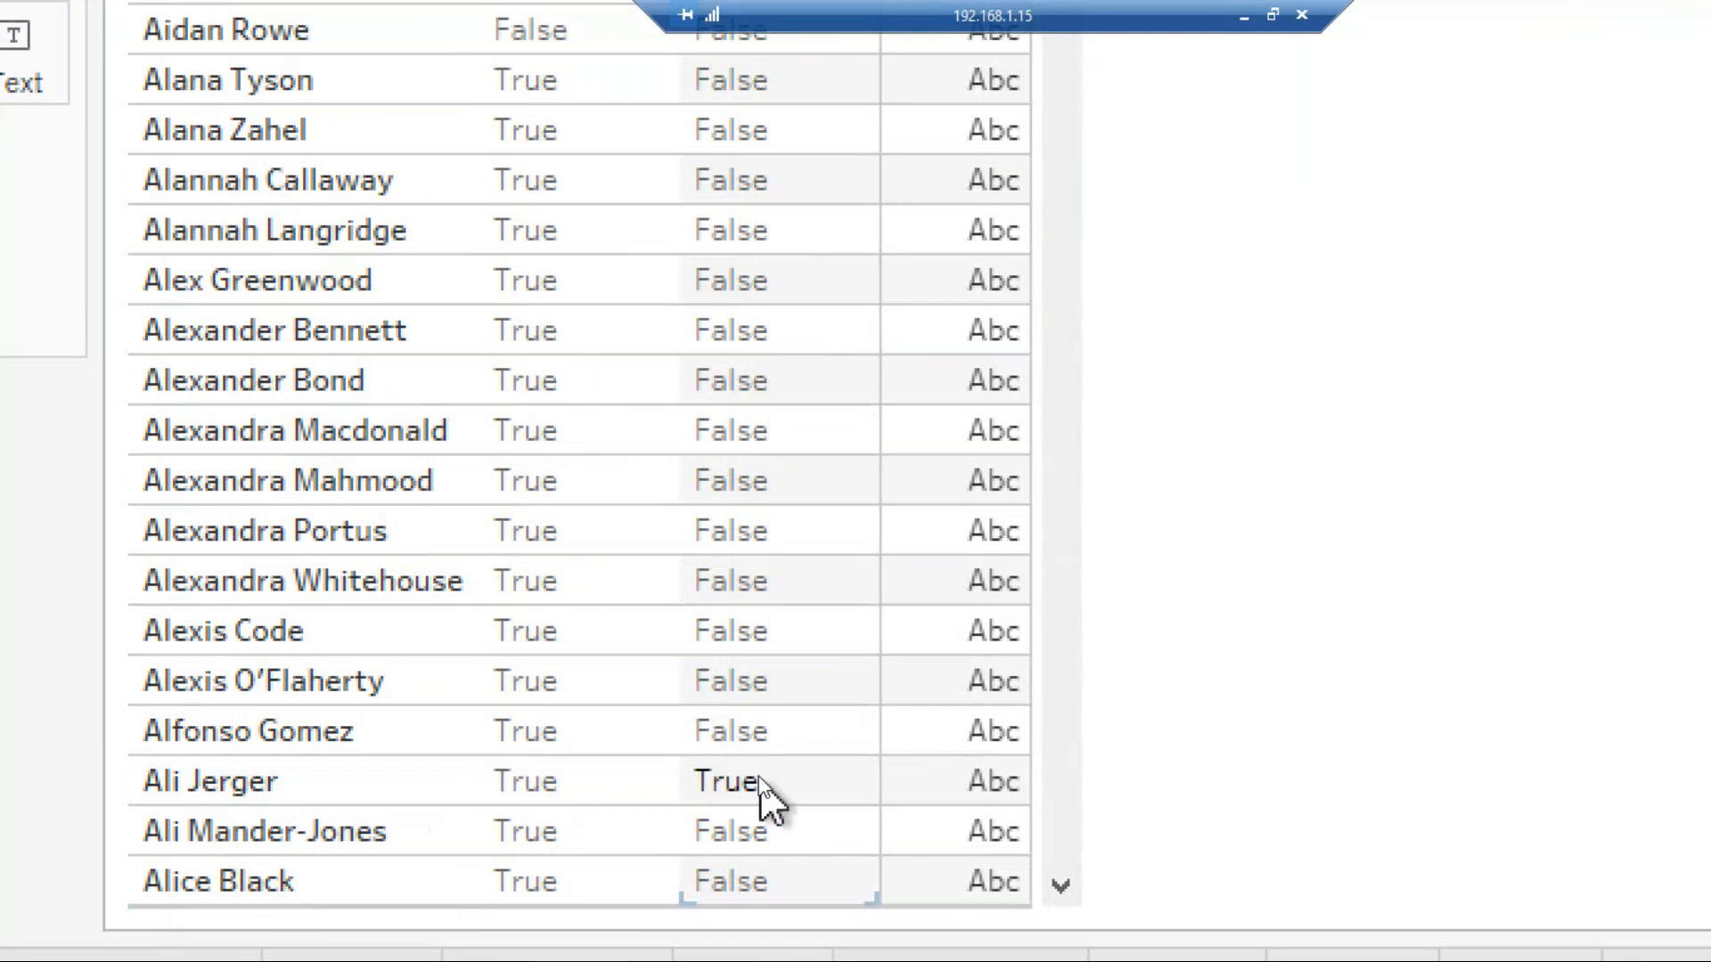
scroll(891, 624, "down", 12)
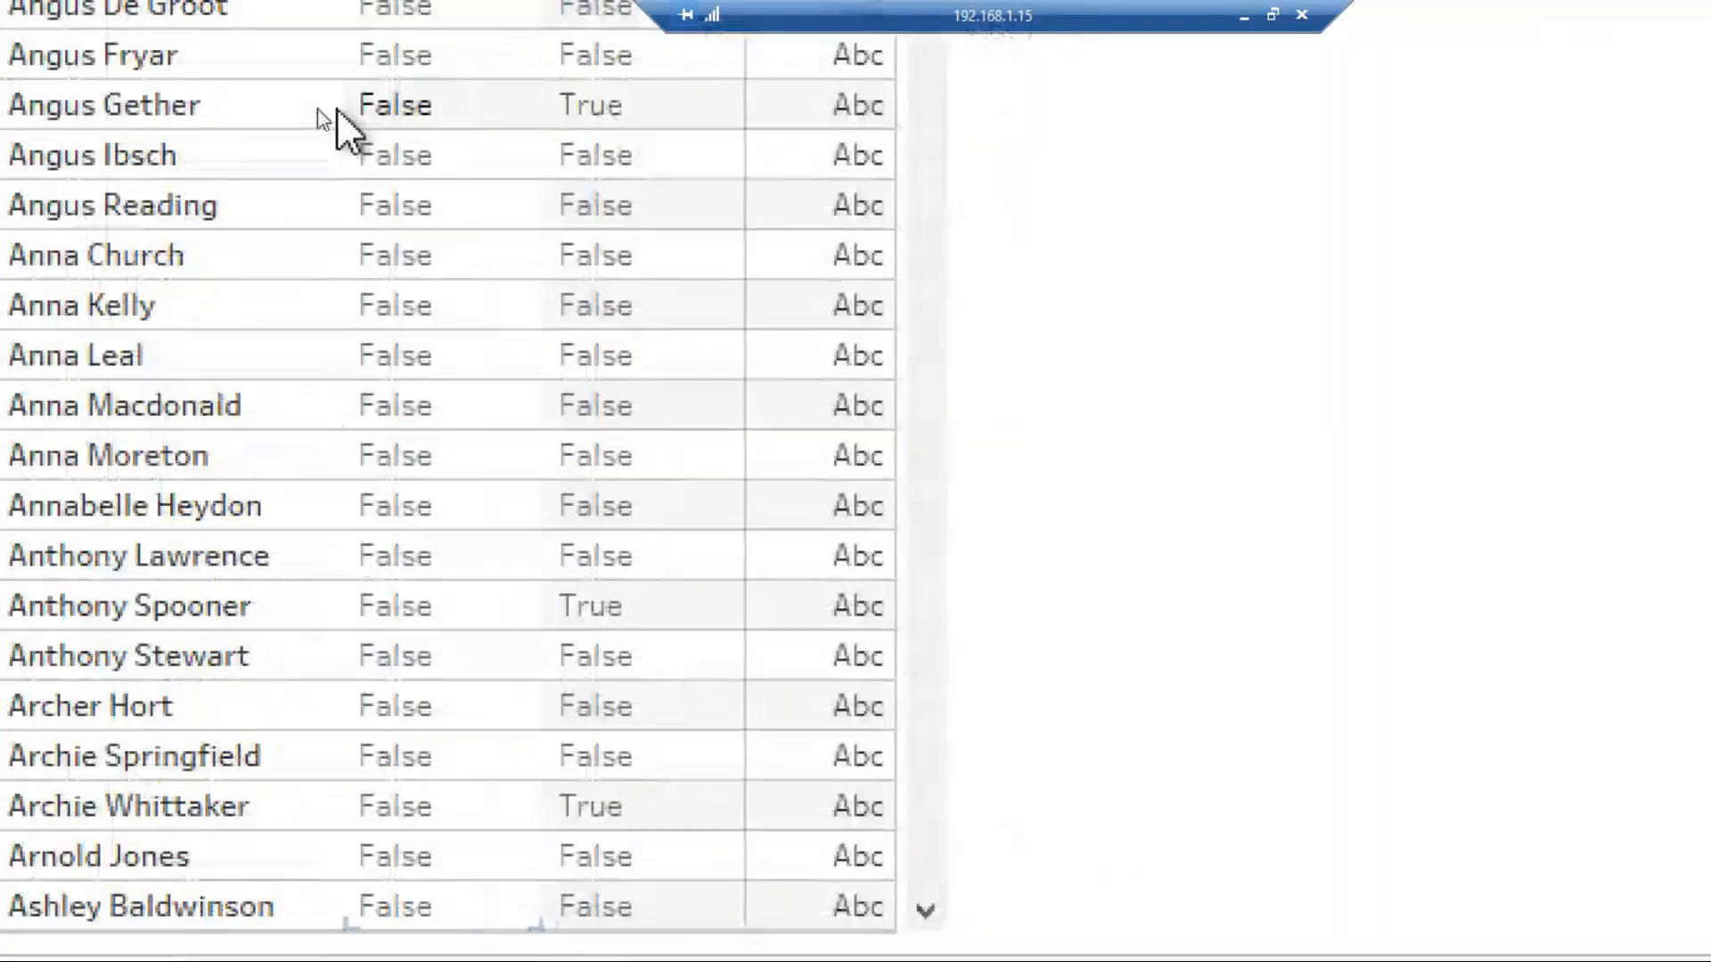
scroll(535, 657, "down", 3)
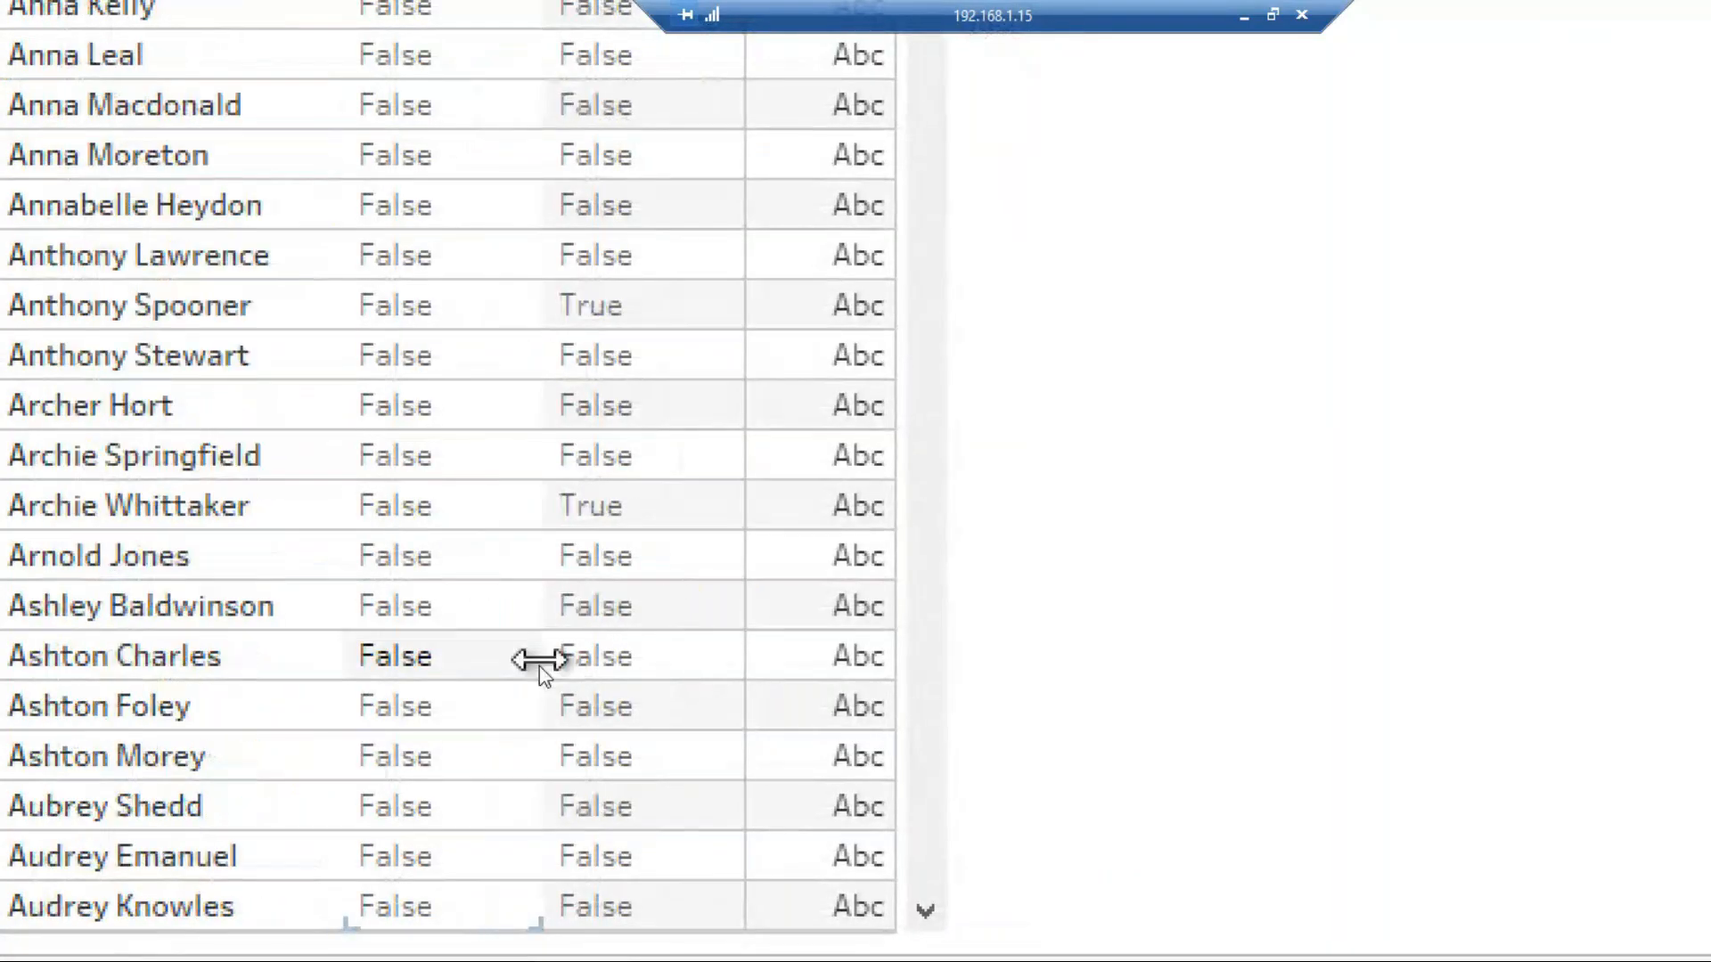
scroll(570, 704, "down", 2)
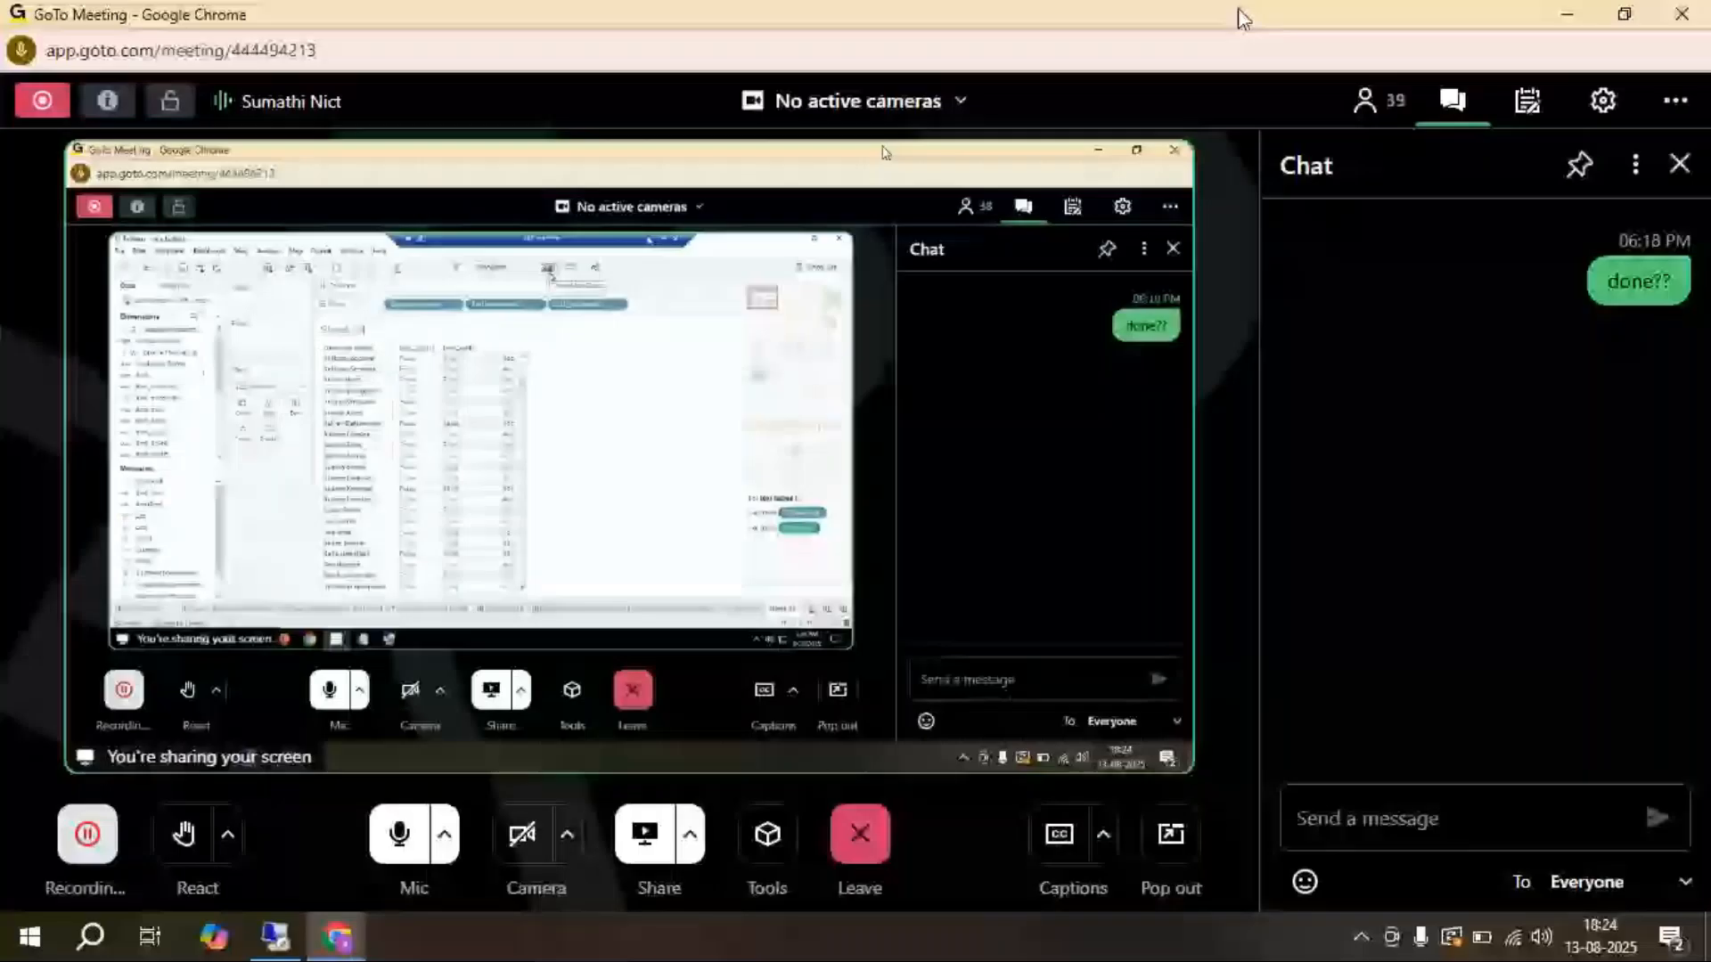
Check the GoTo Meeting chat and return to Tableau in the remote session.
left_click(1358, 818)
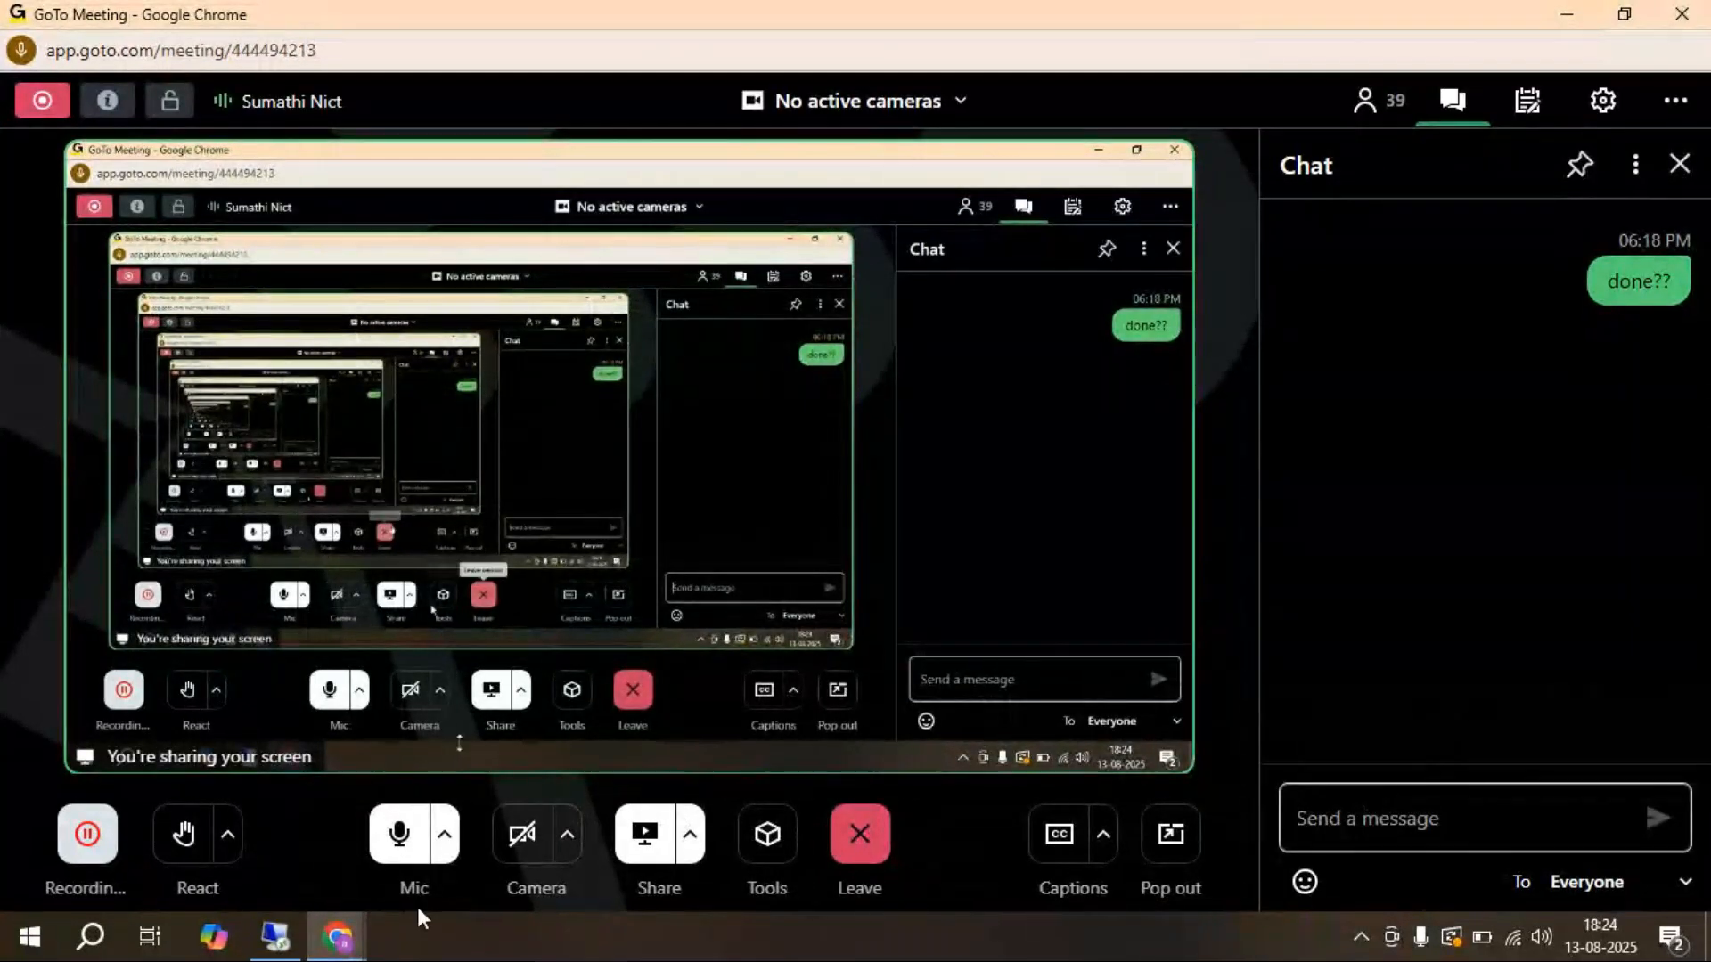
left_click(276, 935)
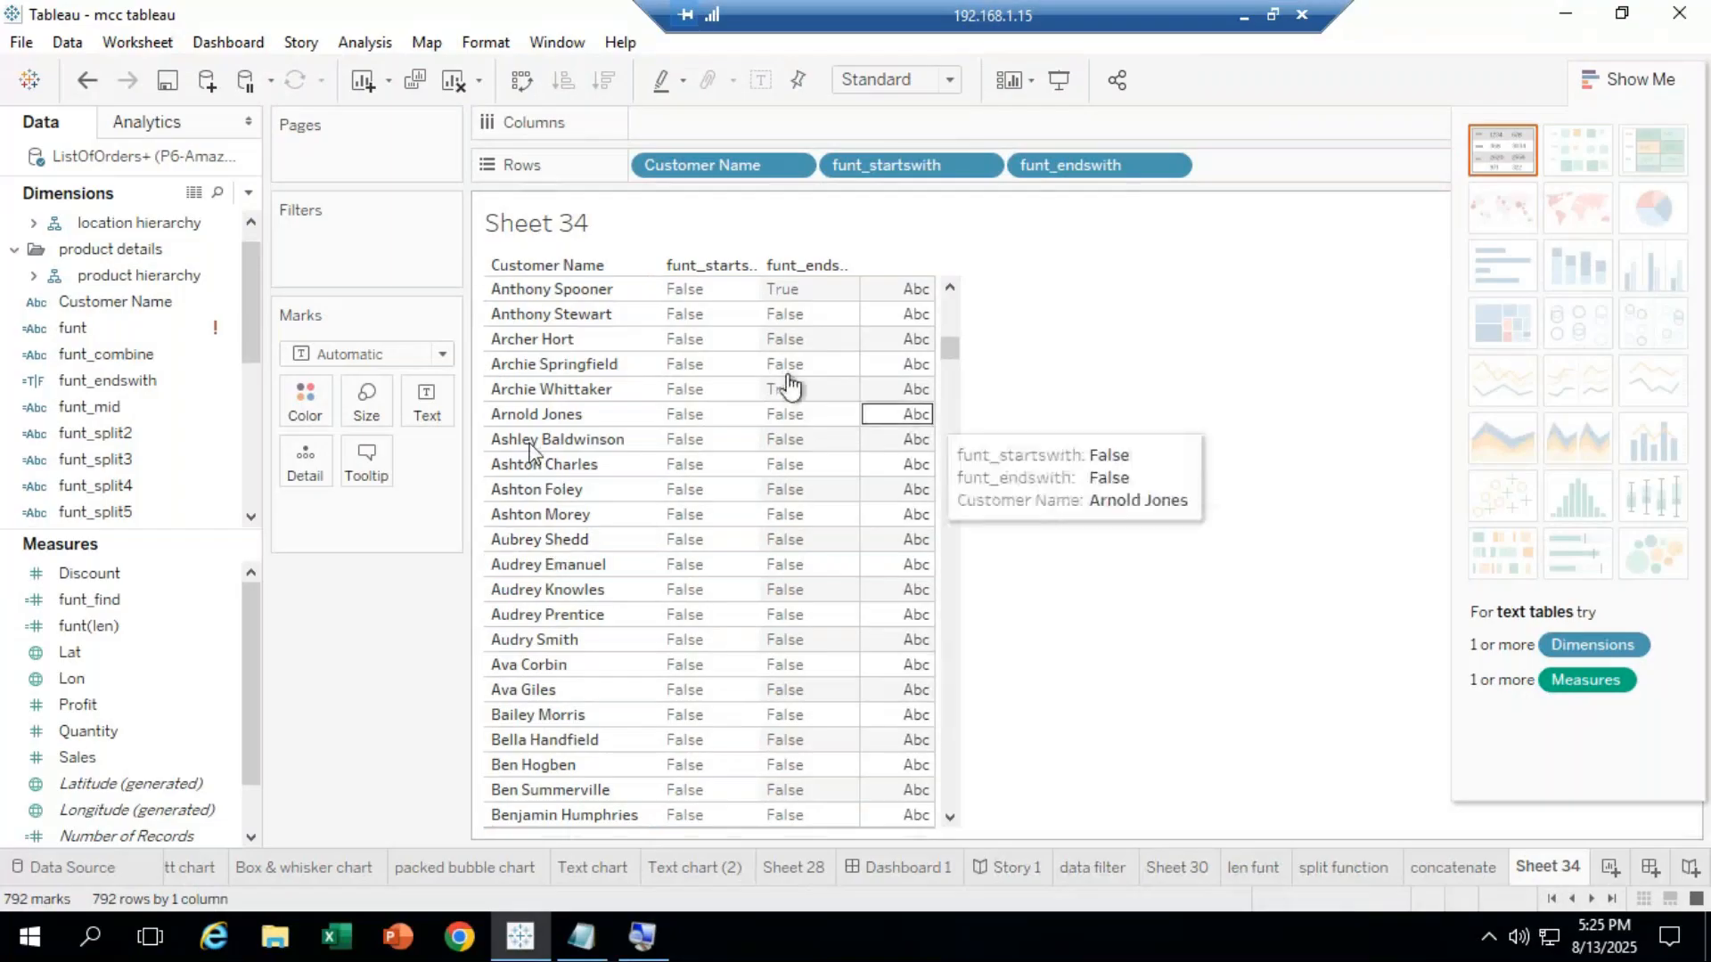
Create another calculated field from the Customer Name dimension and name it funt_contains.
left_click(107, 382)
left_click(114, 300)
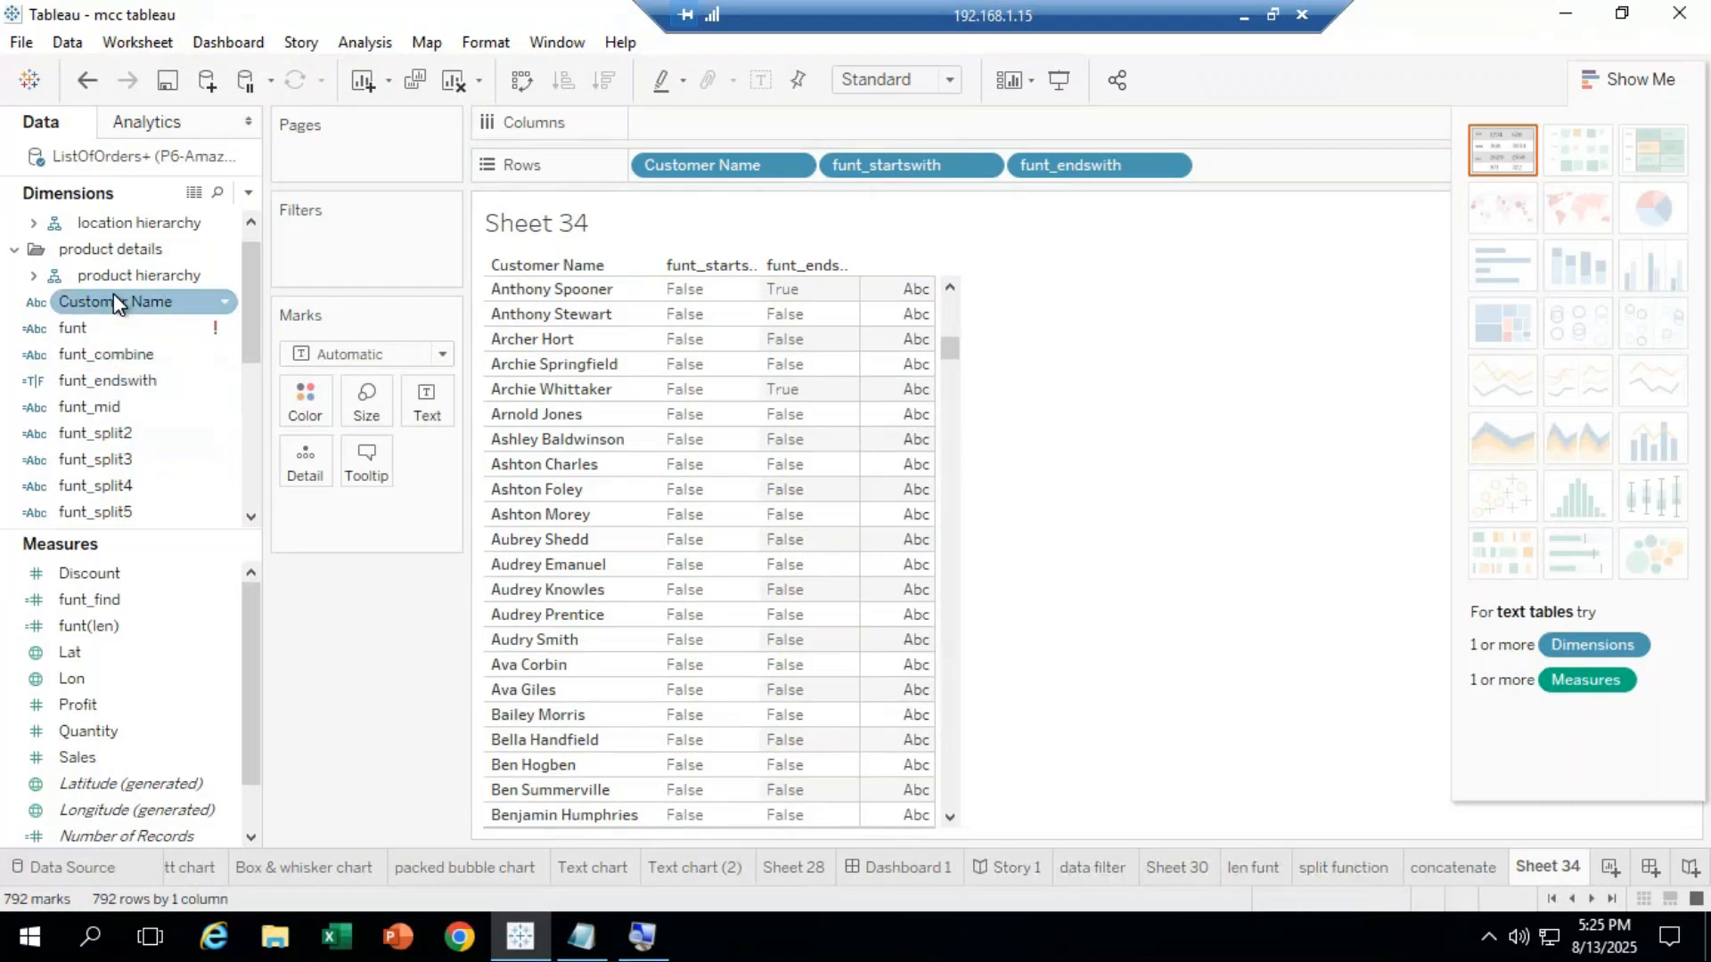
right_click(118, 306)
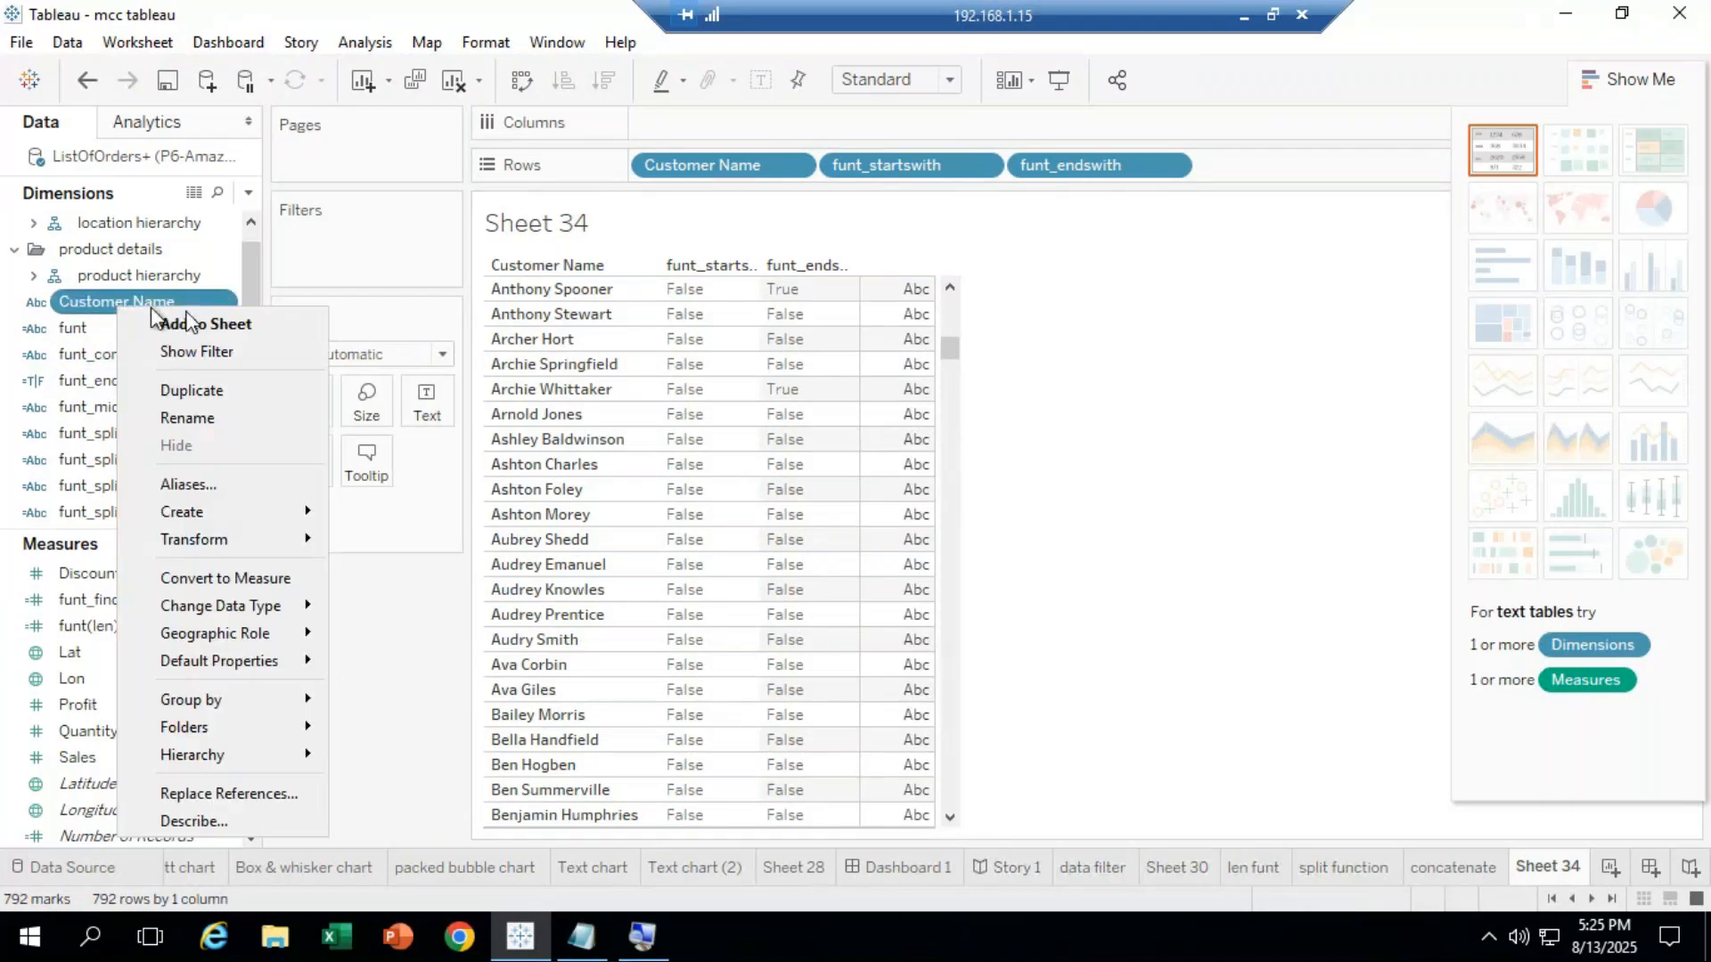
mouse_move(210, 511)
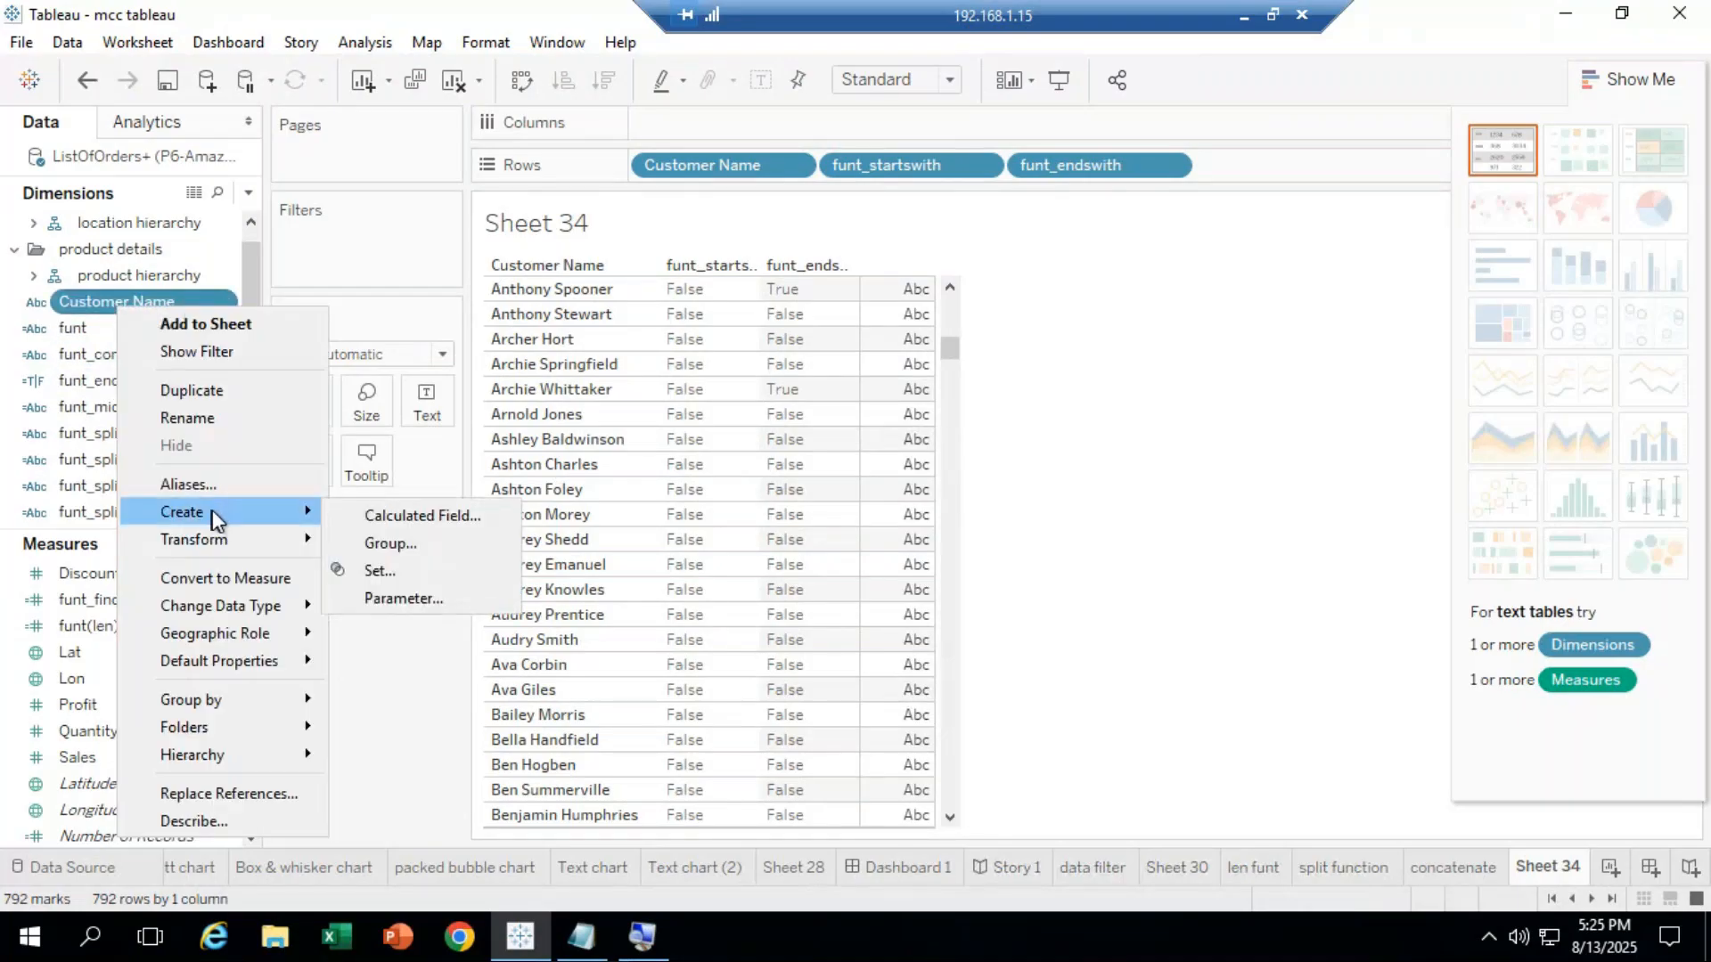
left_click(406, 516)
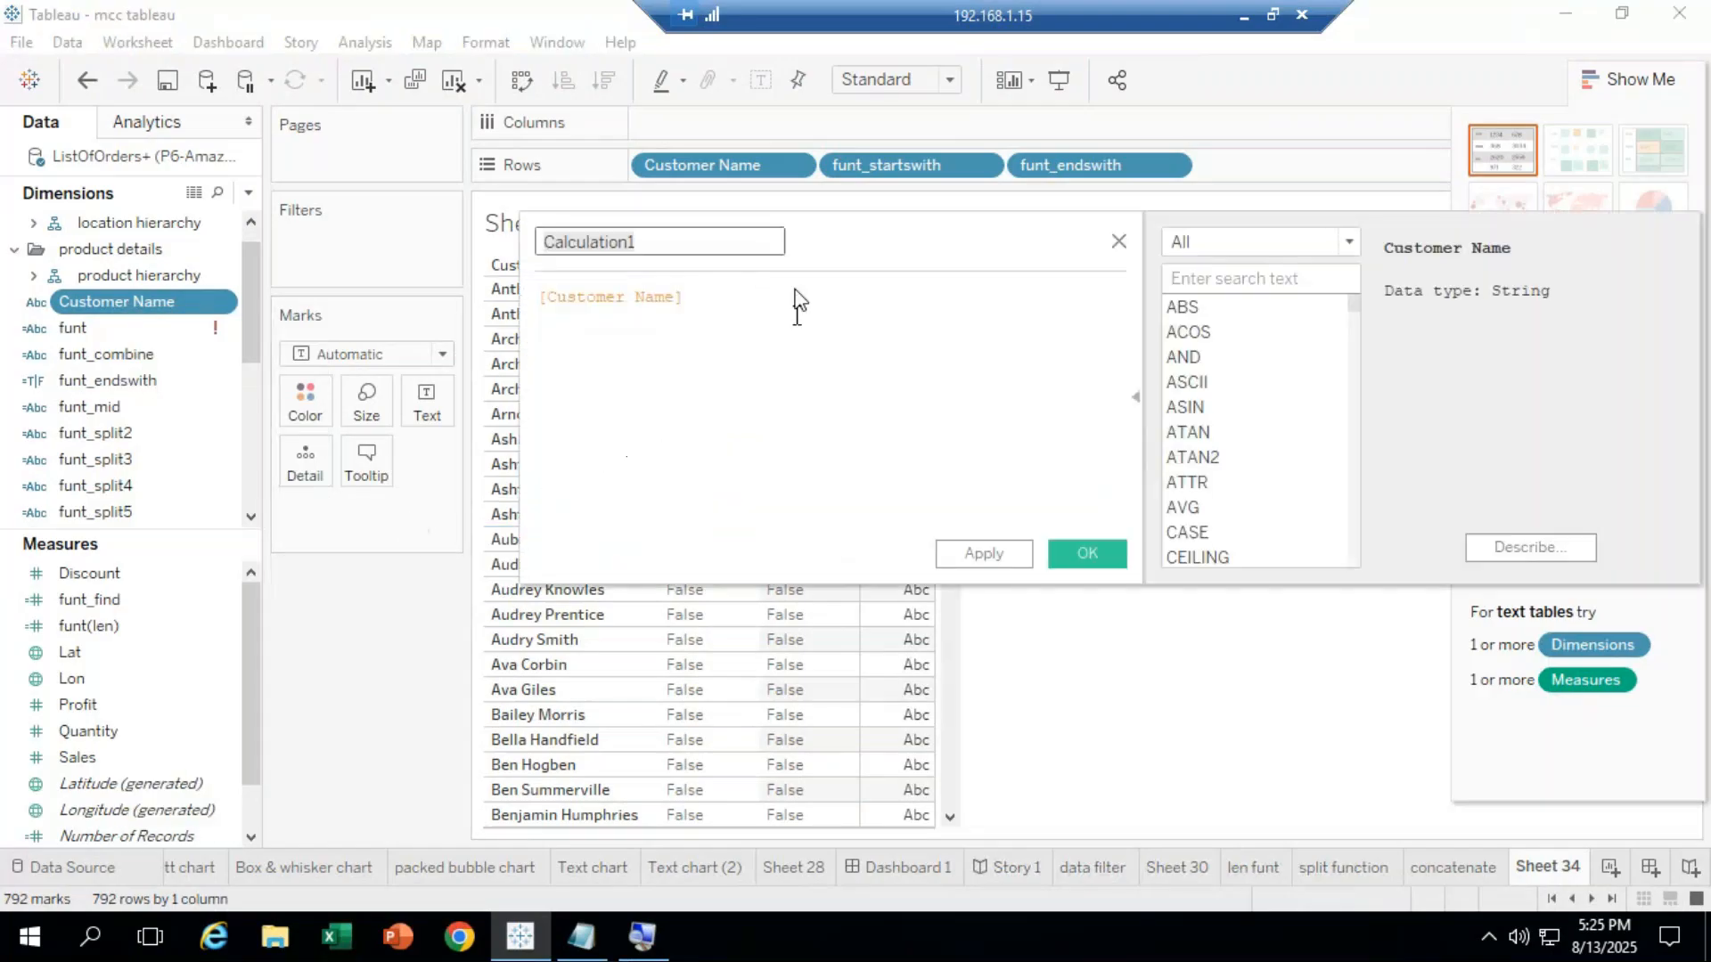
type("funt_contains")
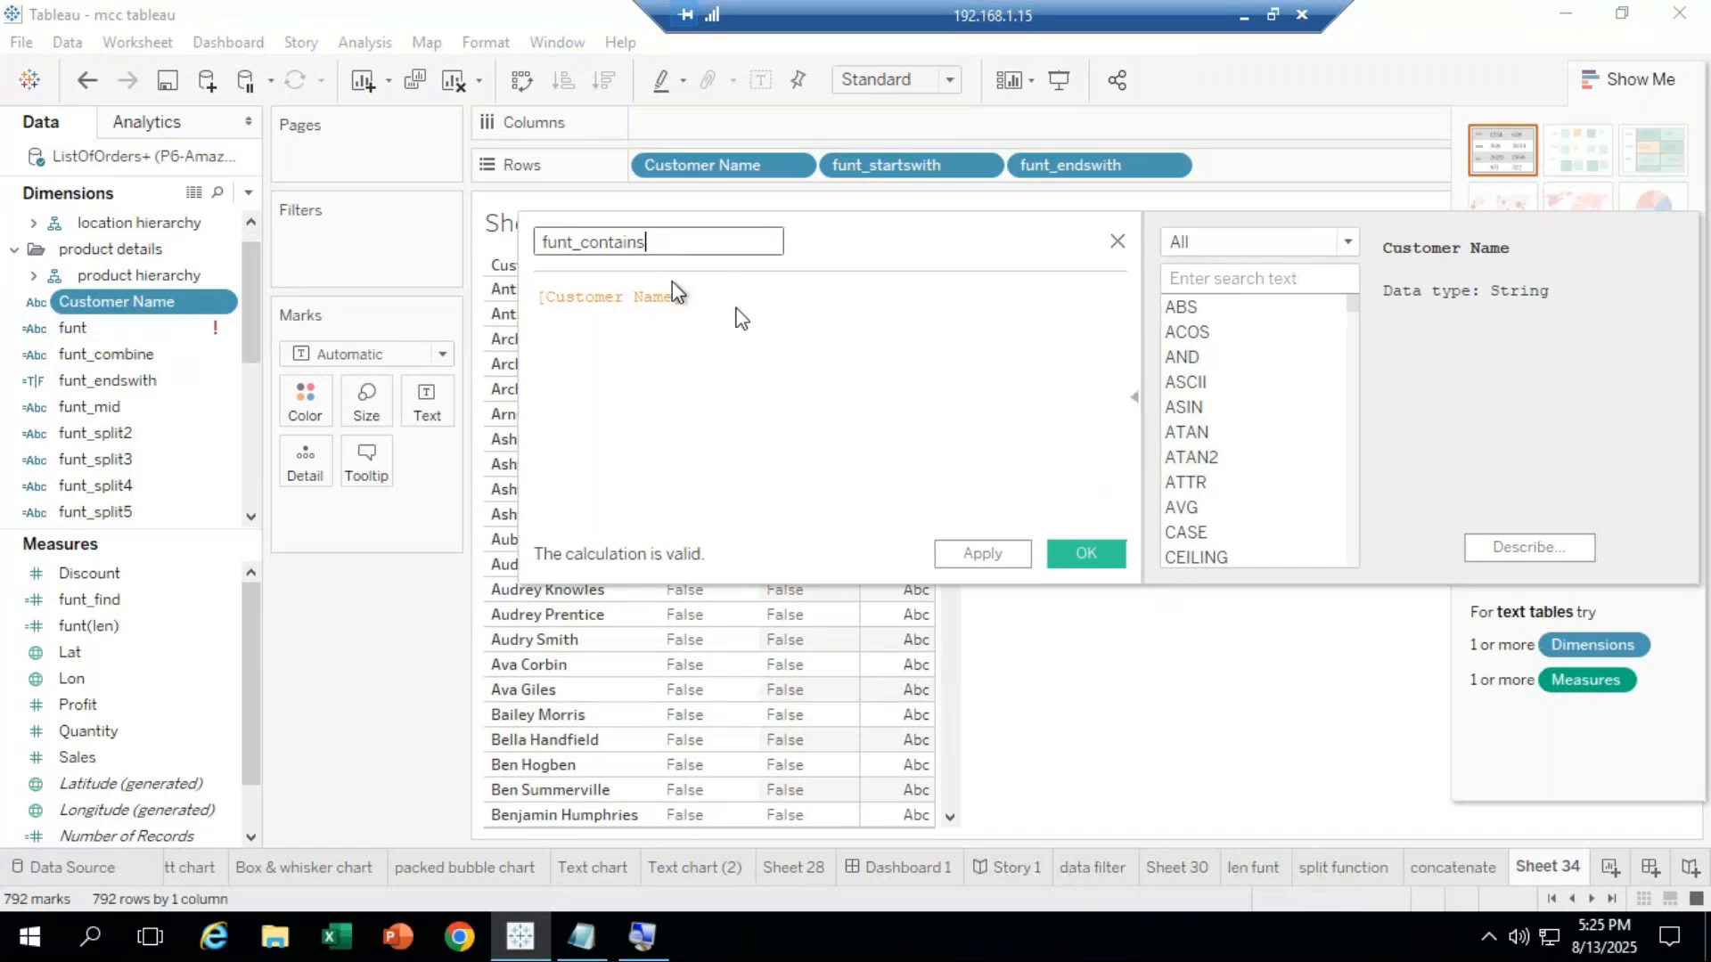
Replace the default formula of funt_contains with the CONTAINS function, using Customer Name as its string argument.
left_click(776, 325)
key("ctrl+a")
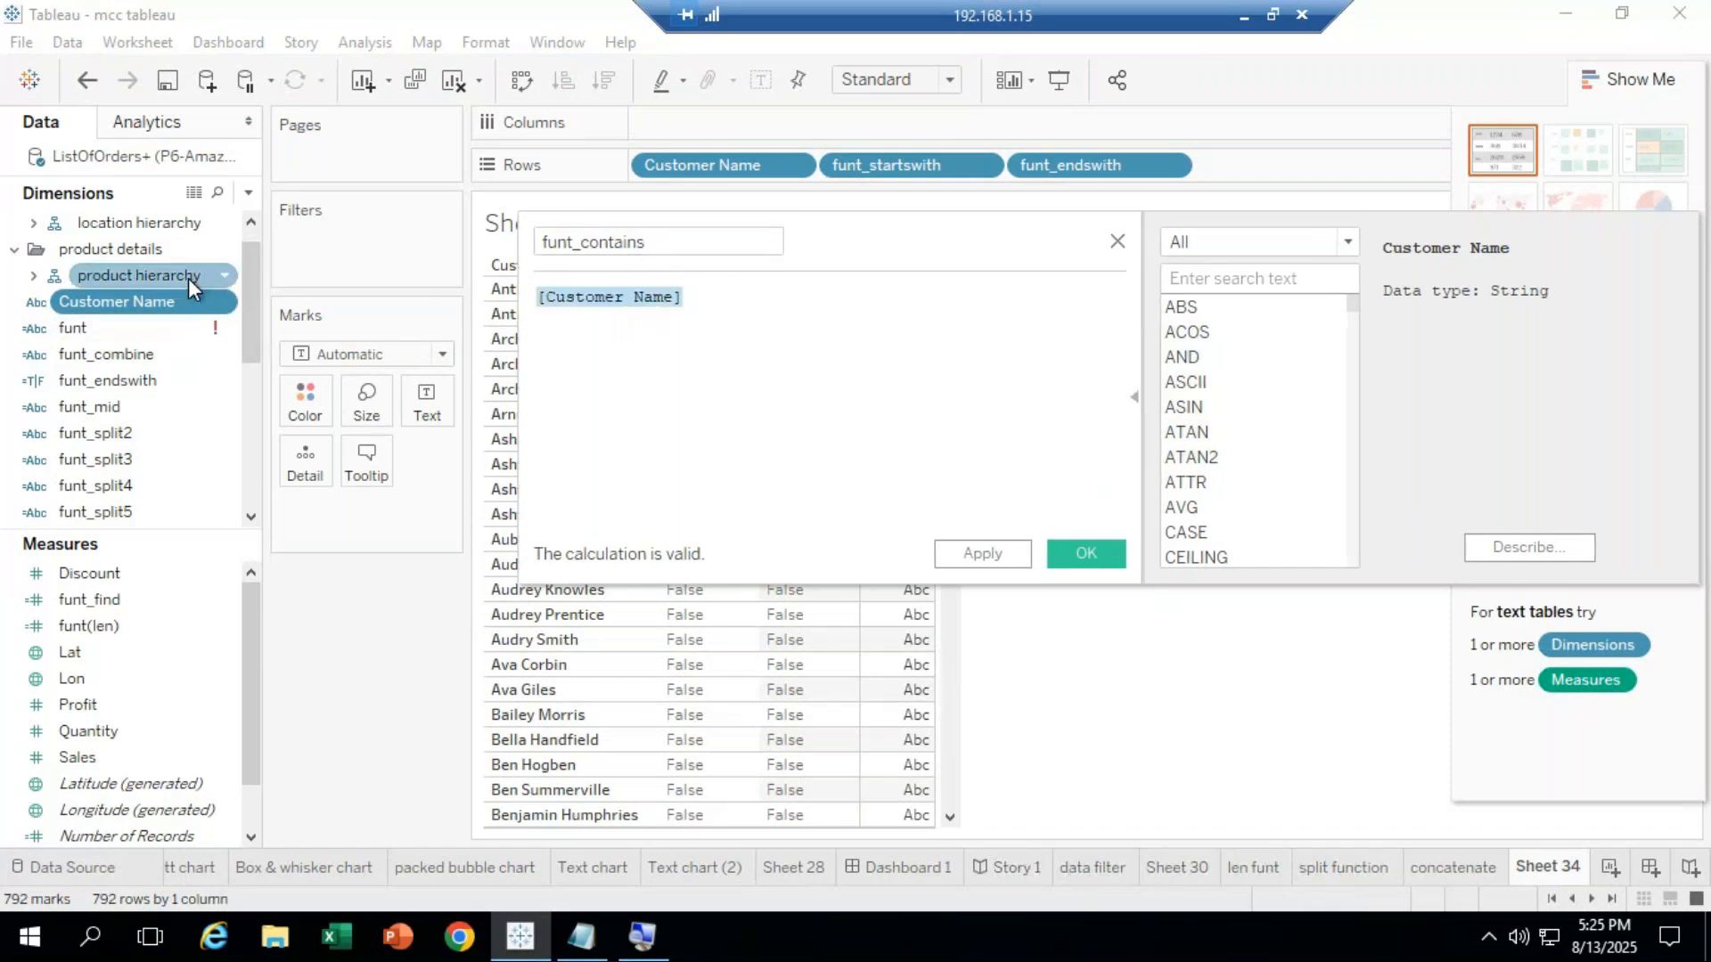
type("conta")
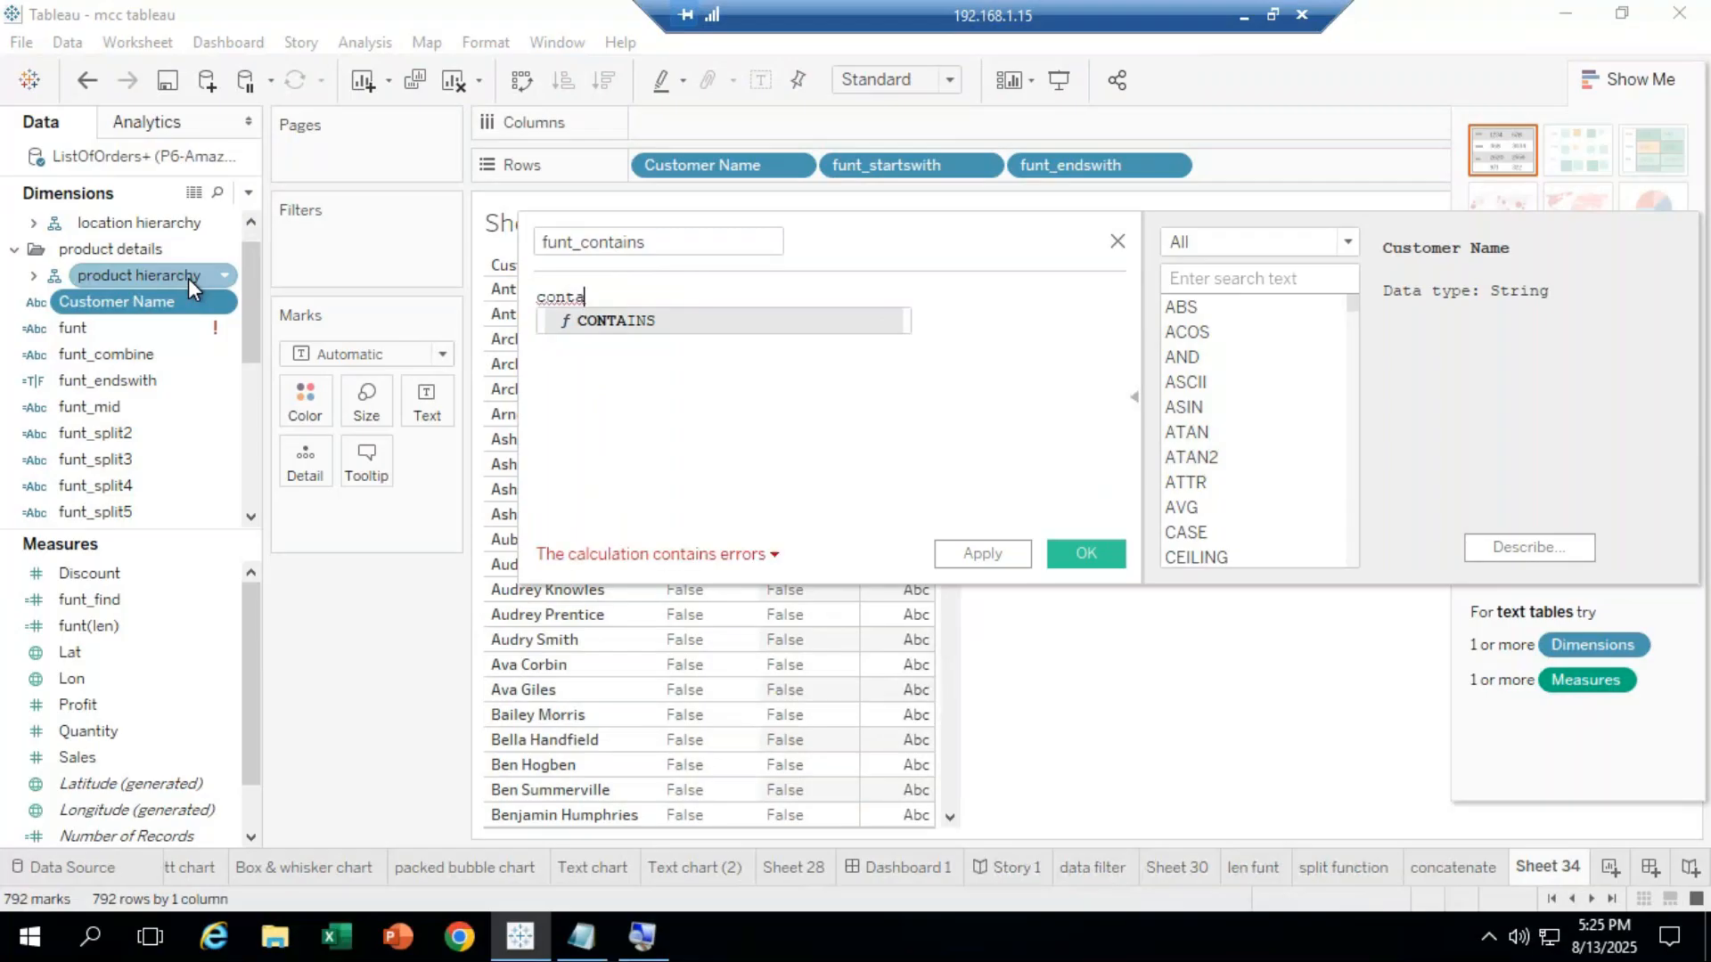
key("Return")
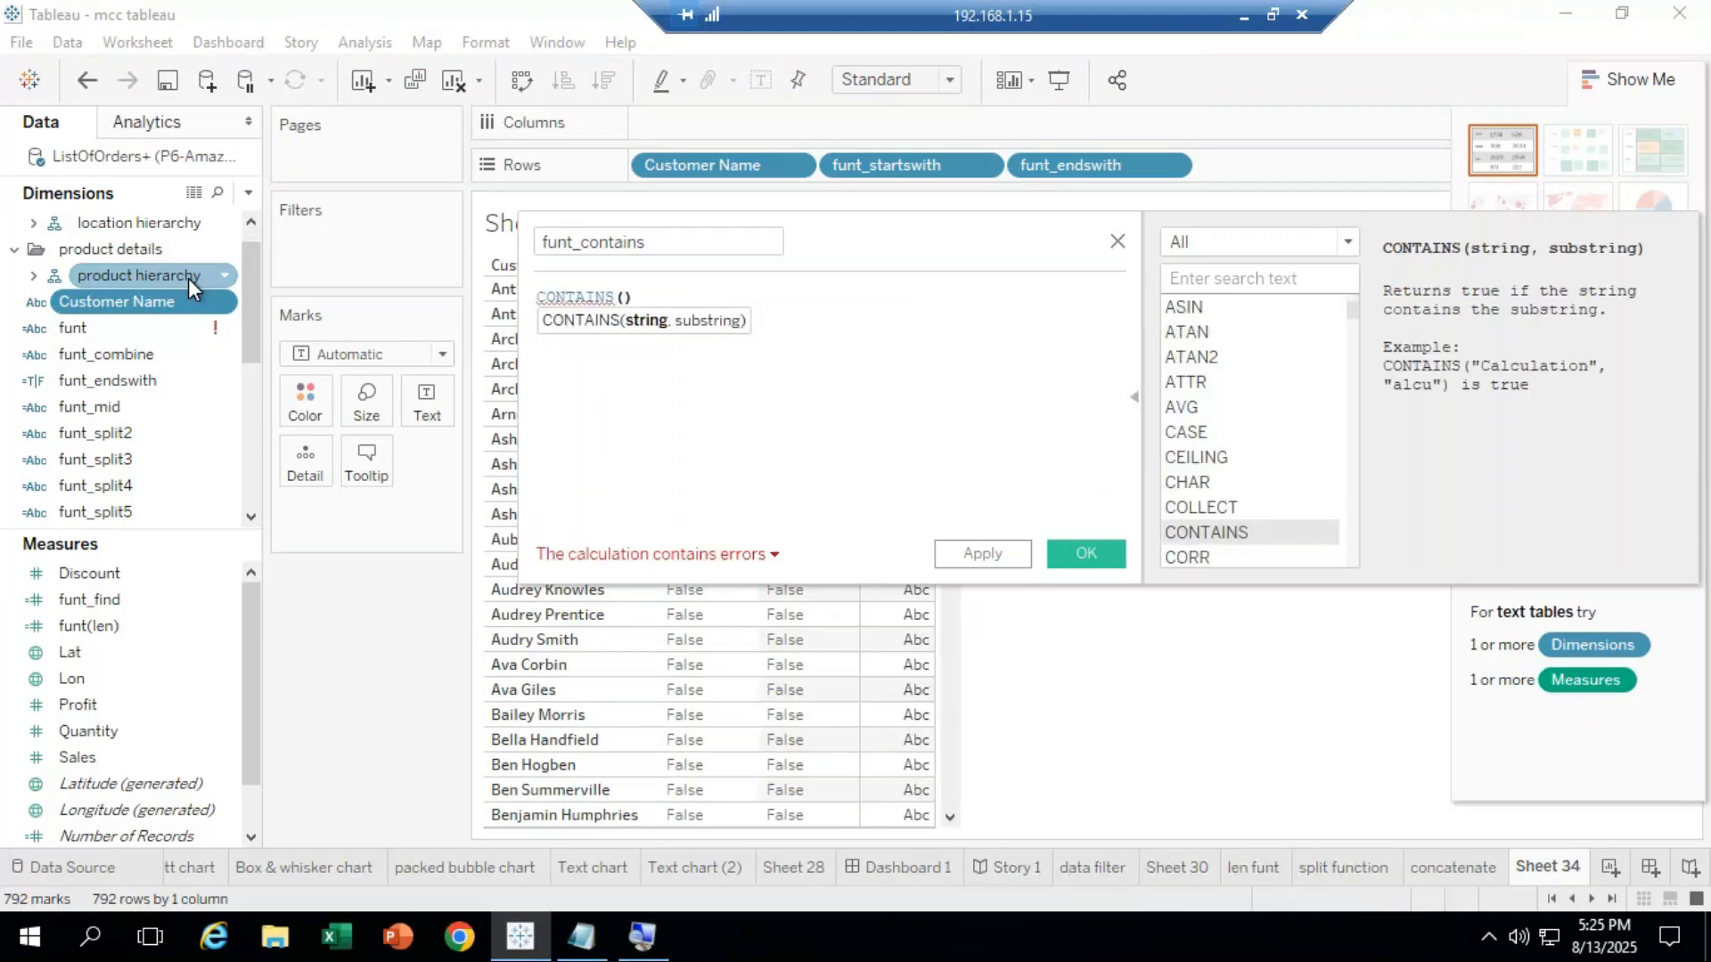
type("custom")
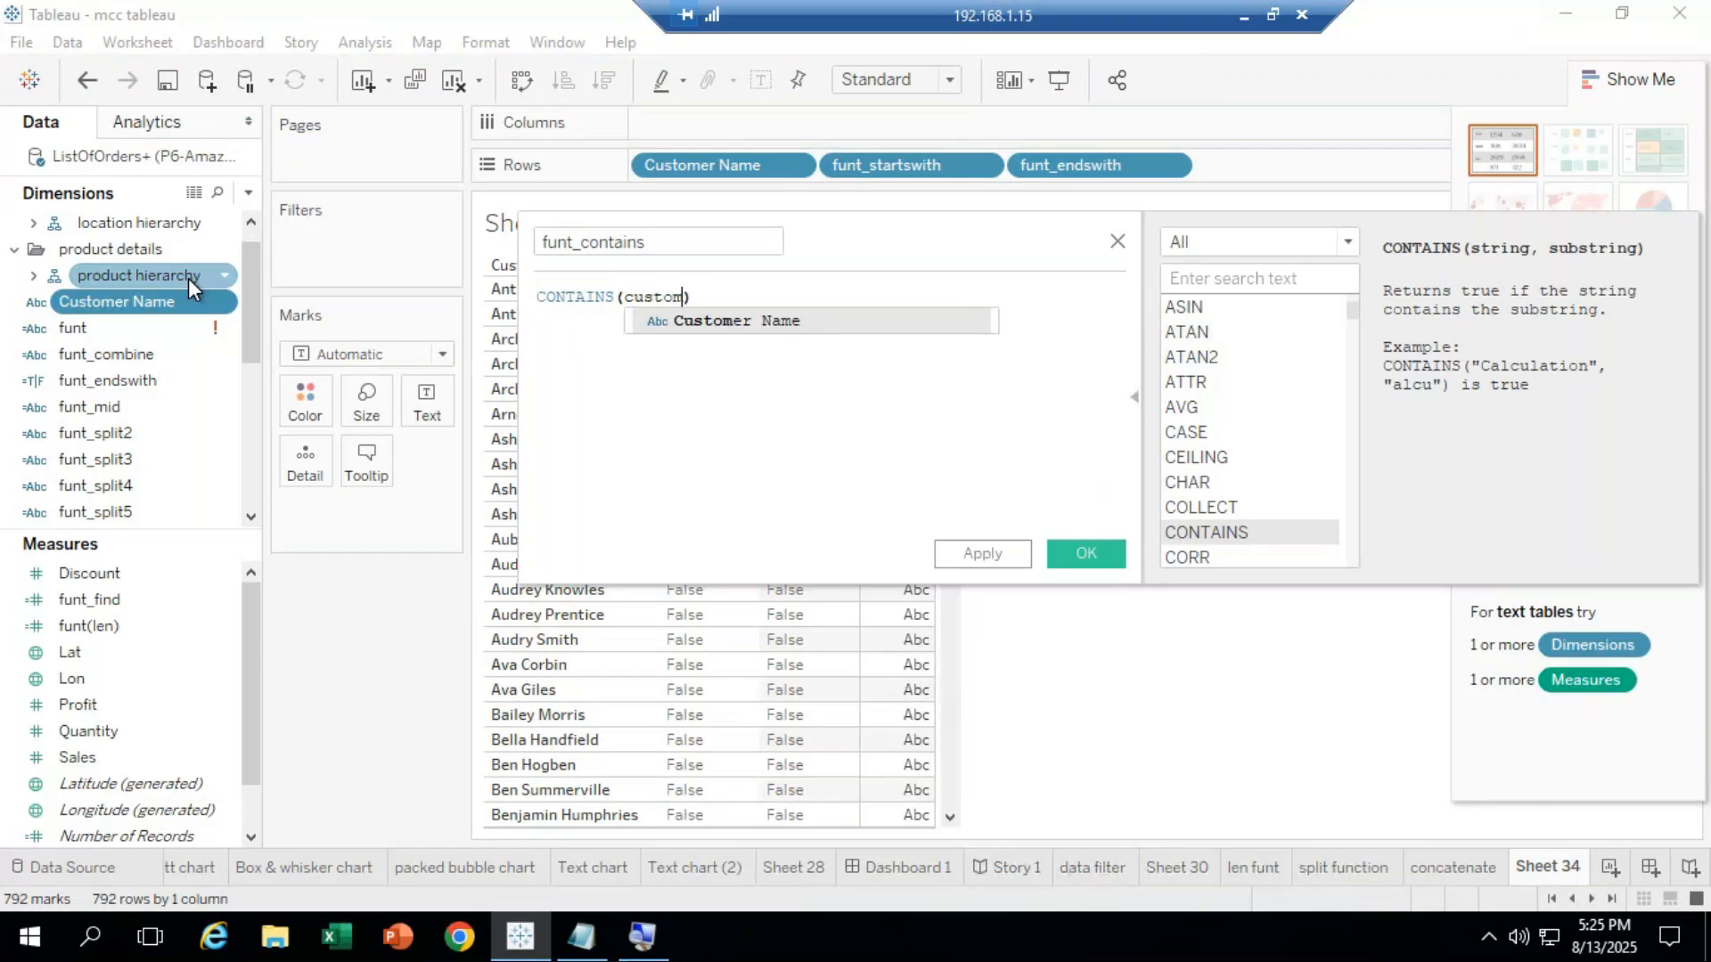
key("Return")
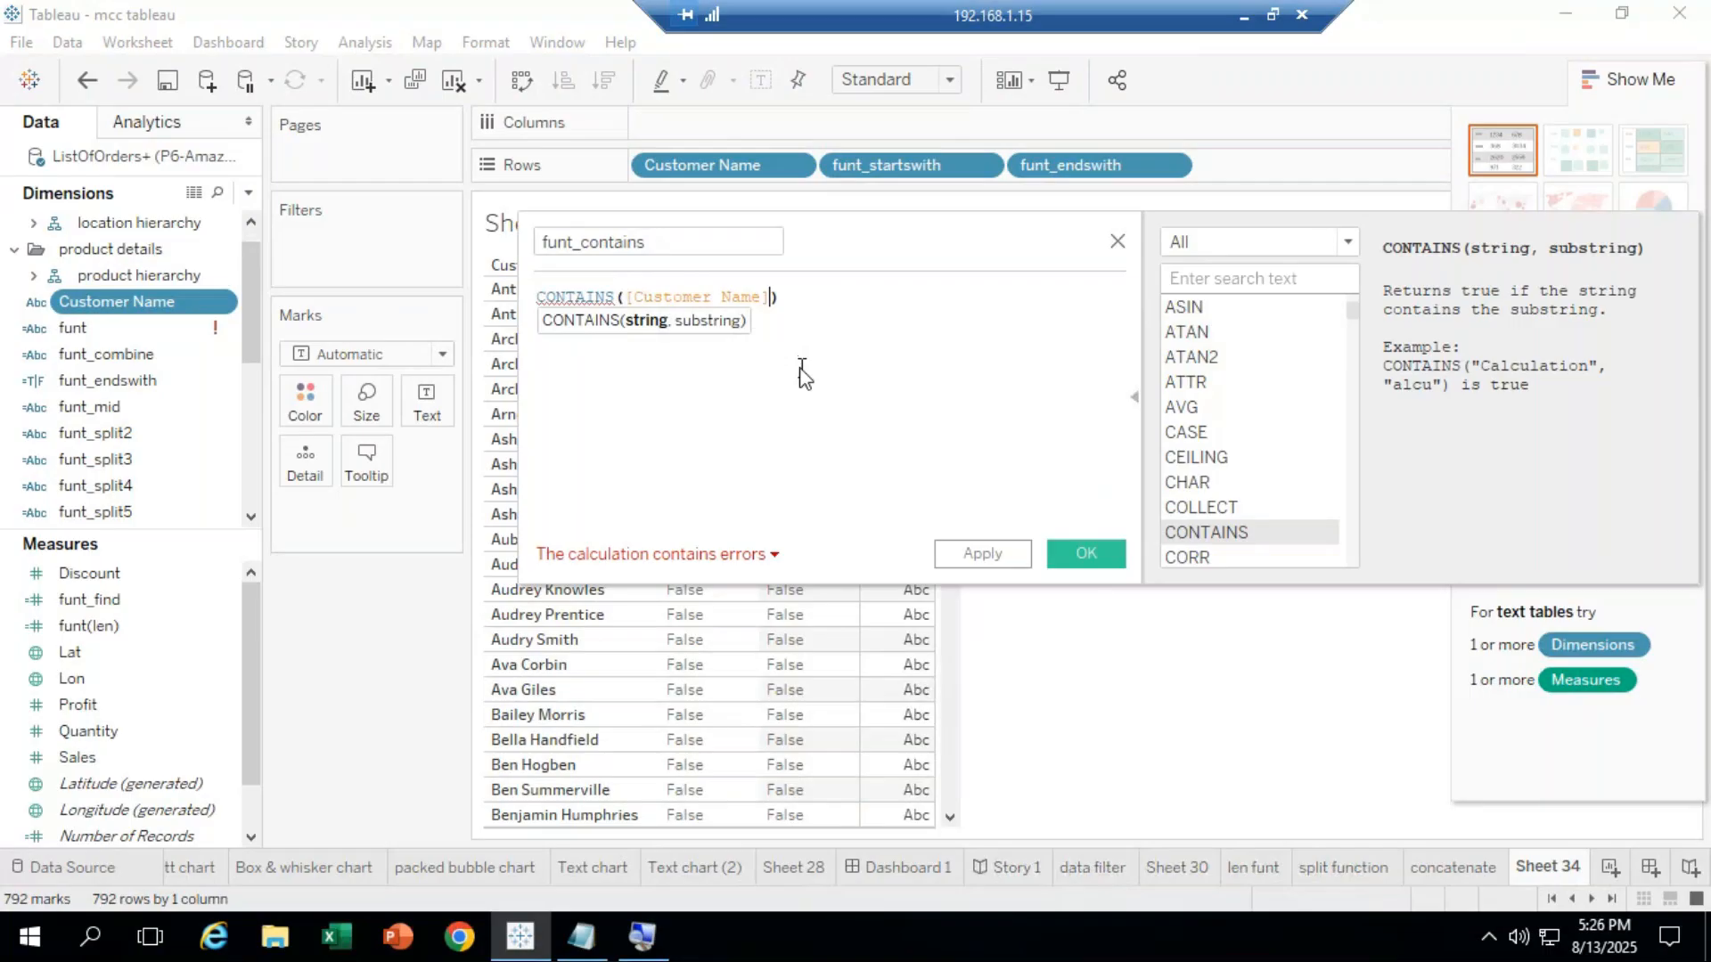
Add "are" as the comma-separated substring argument of CONTAINS and save the funt_contains calculation.
type("\"are\"")
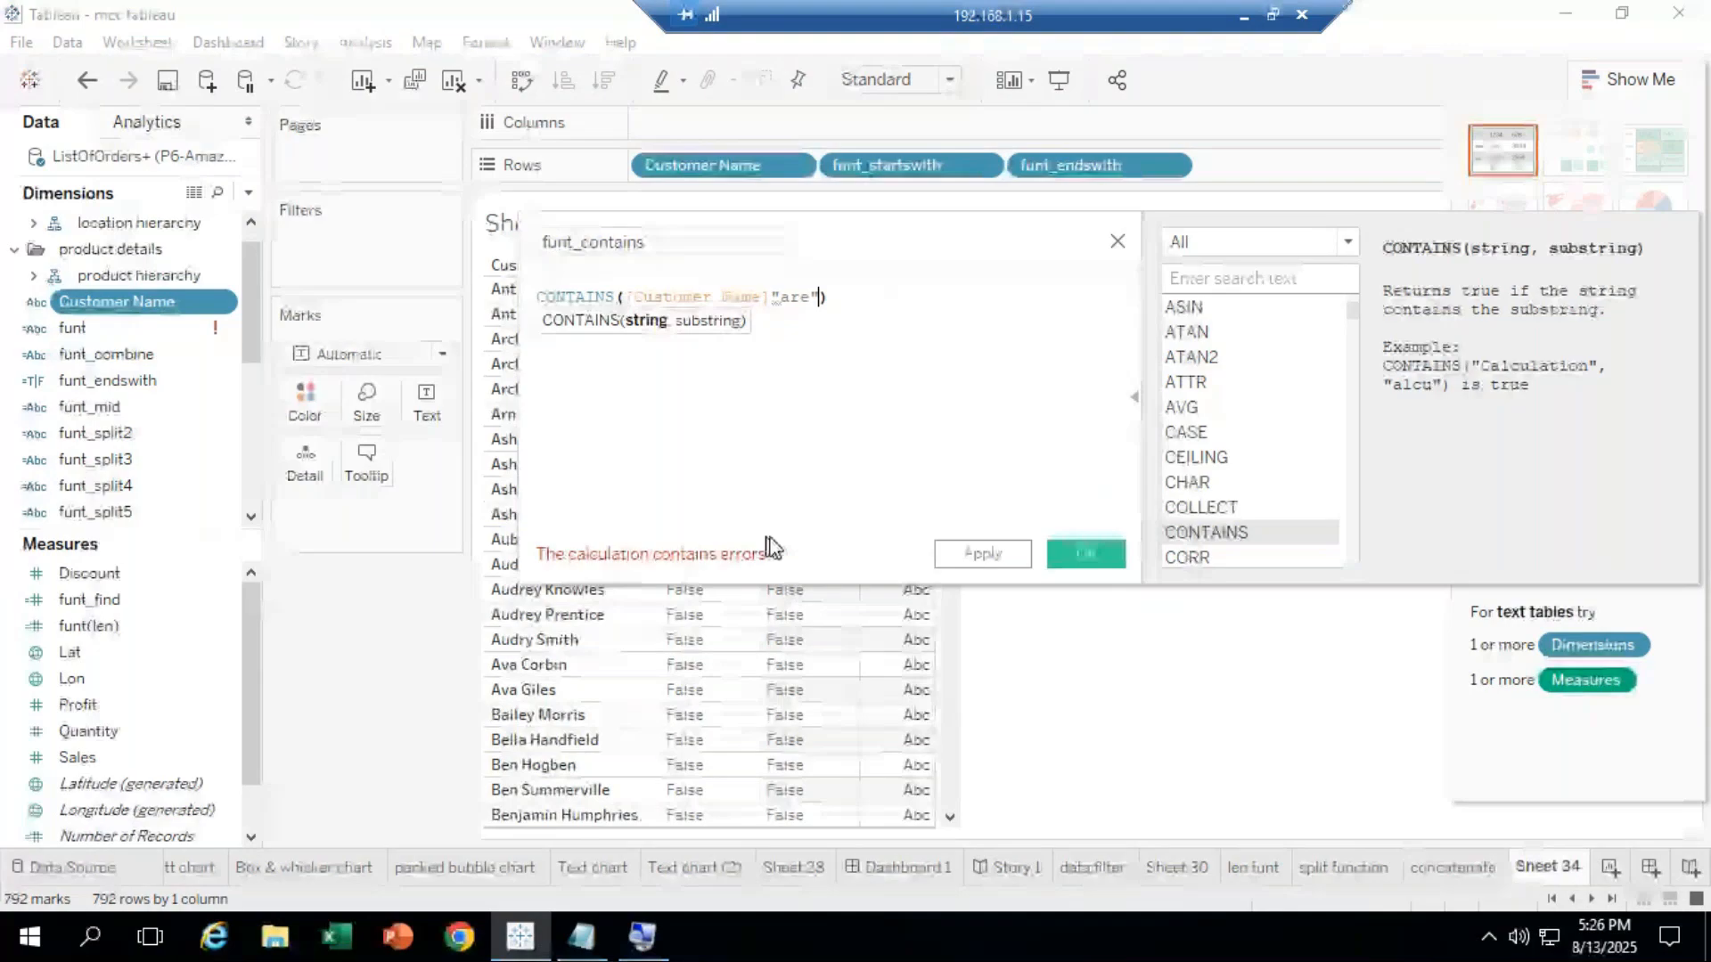
left_click(773, 297)
type(",")
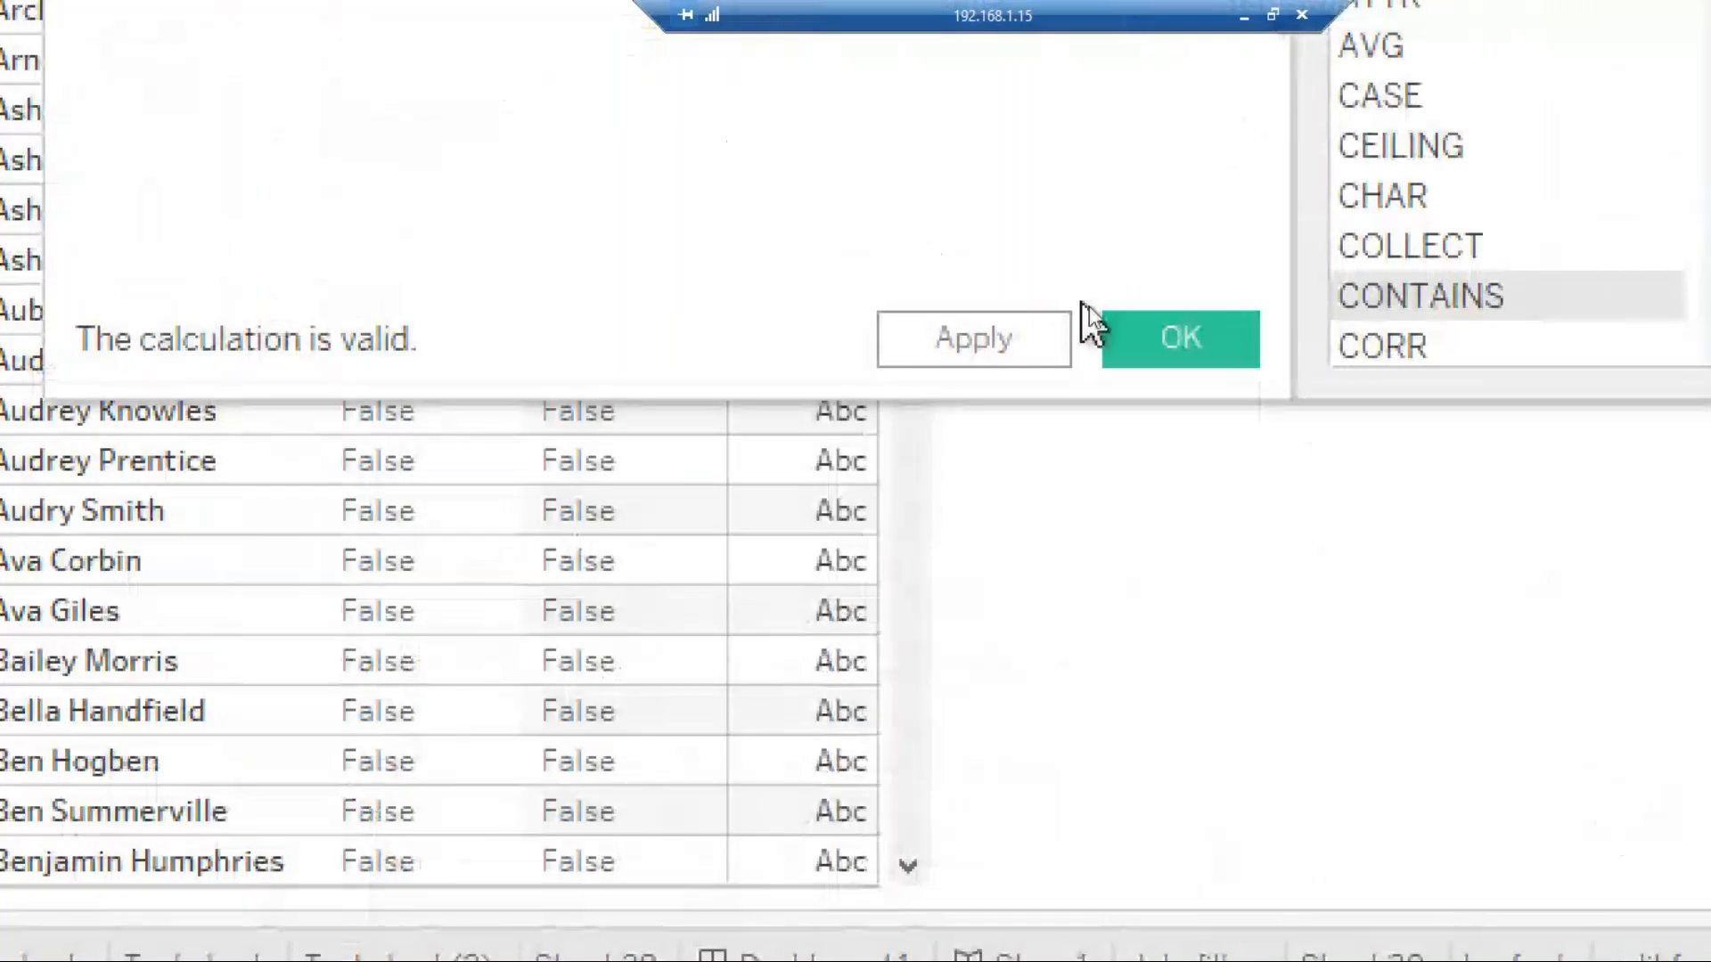
left_click(1158, 355)
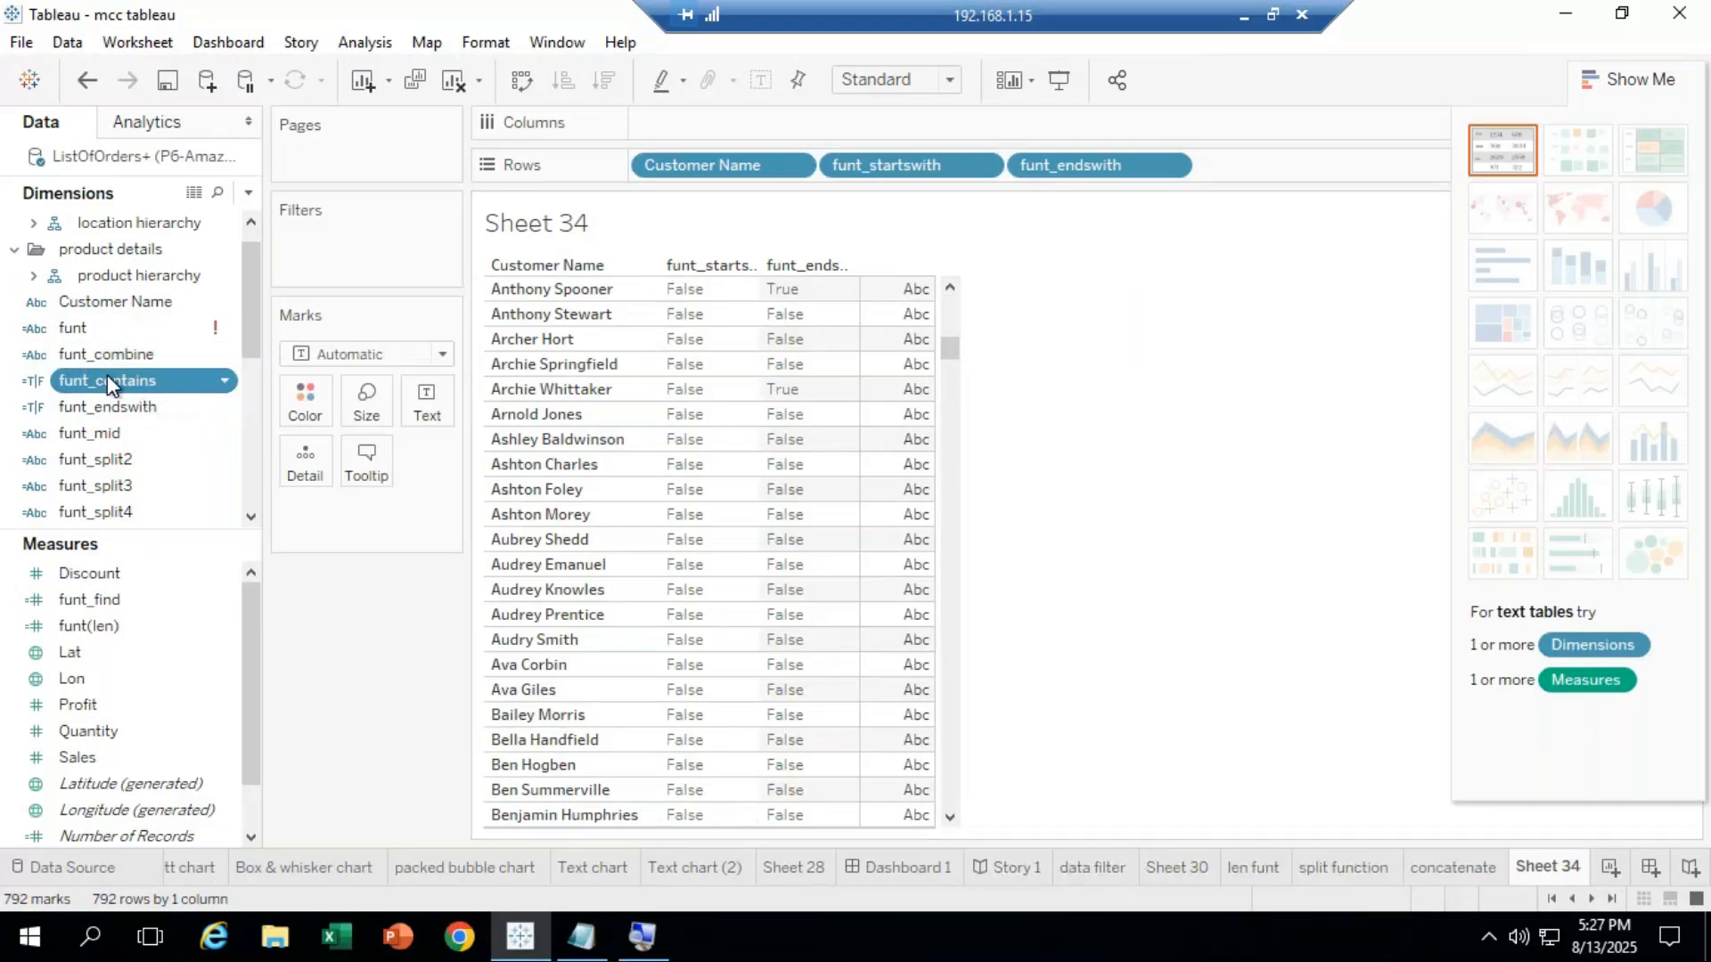
Add the funt_contains field to the Sheet 34 table after the funt_endswith column.
left_click_drag(107, 381, 921, 423)
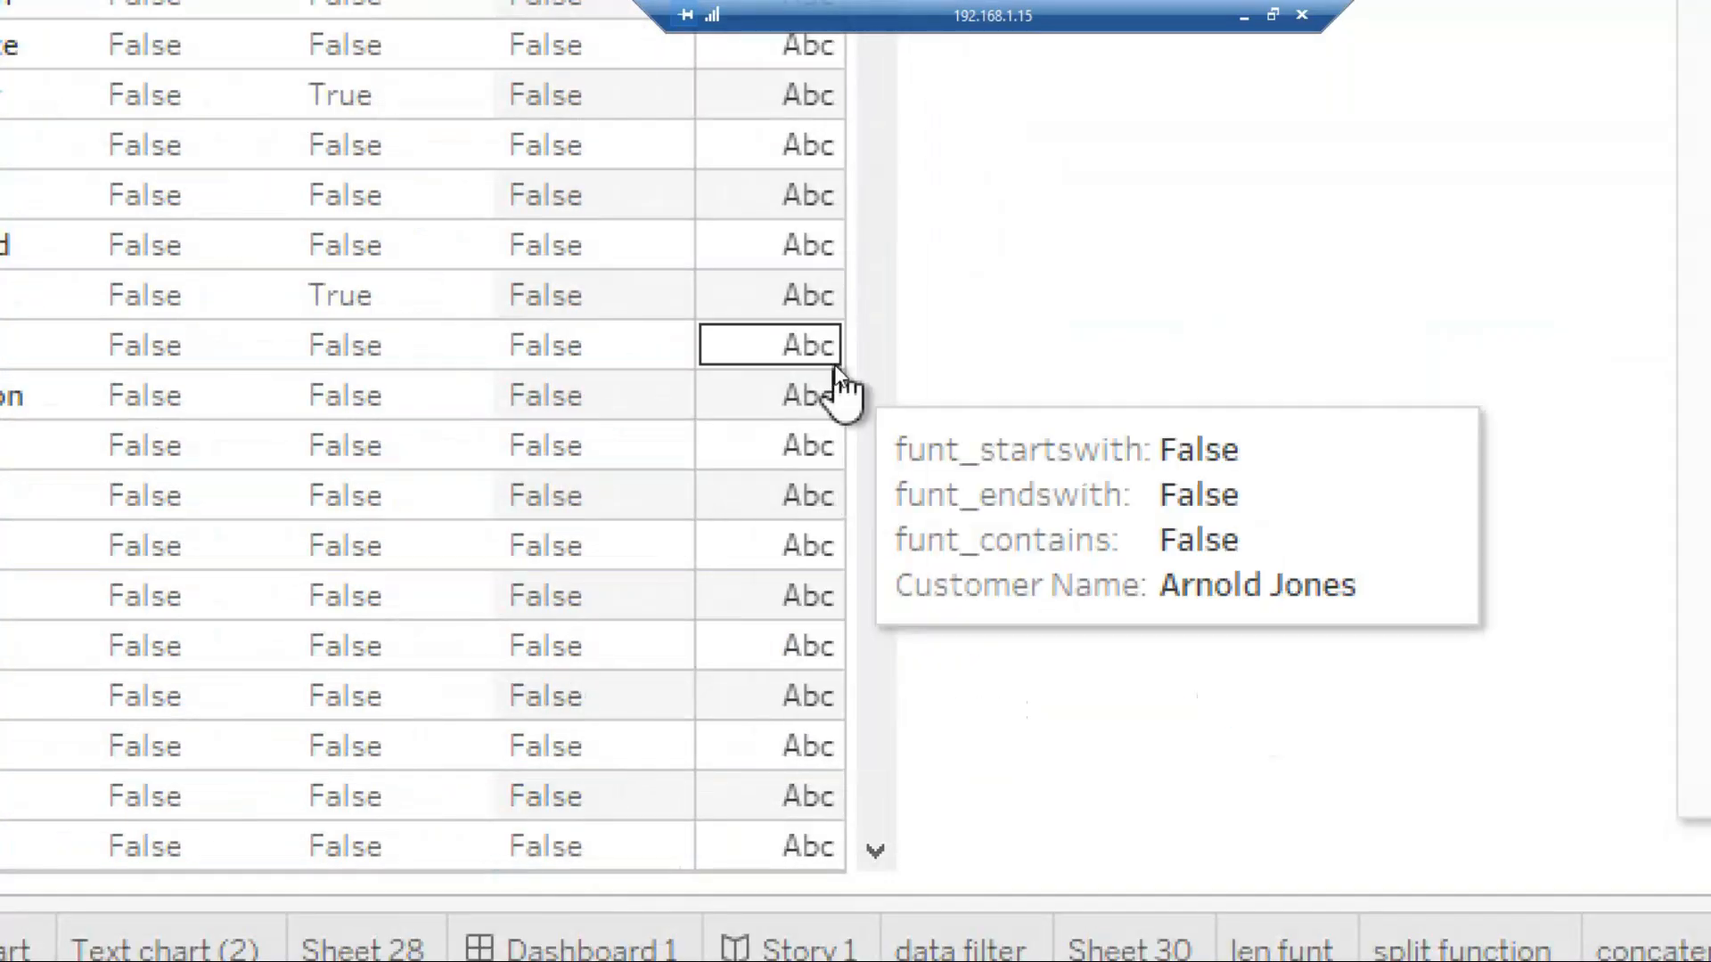
Examine the funt_contains column across the customer list to find which names return True for the substring "are".
scroll(871, 357, "down", 5)
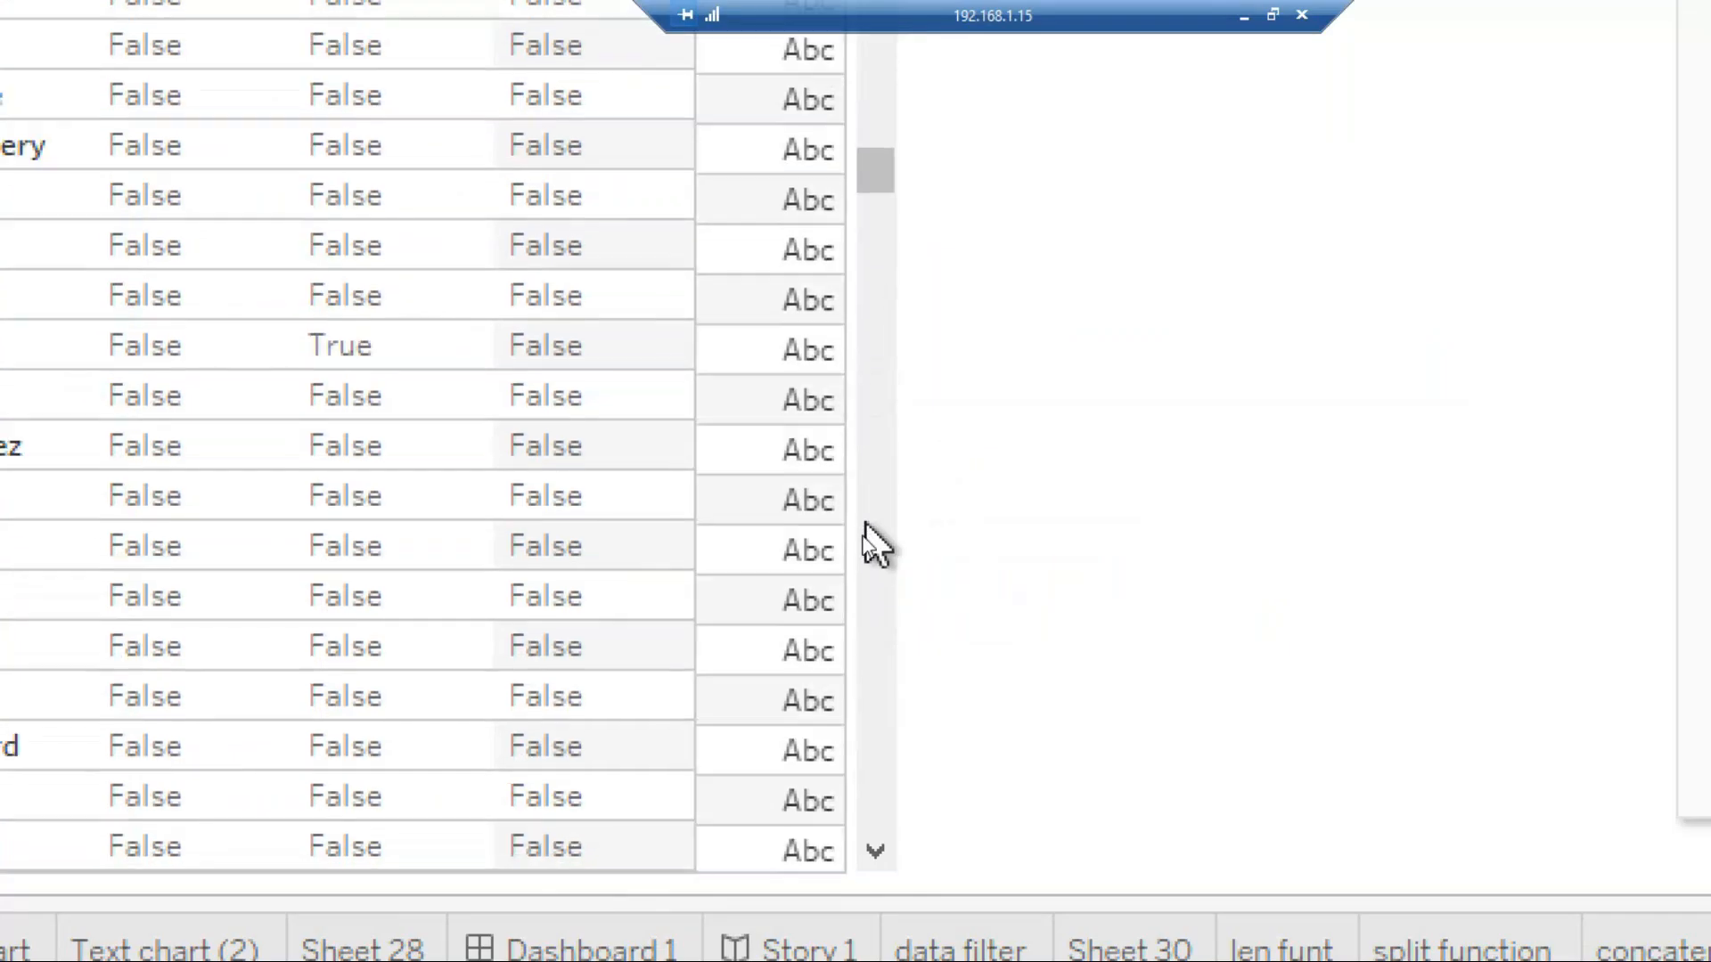
scroll(876, 570, "down", 3)
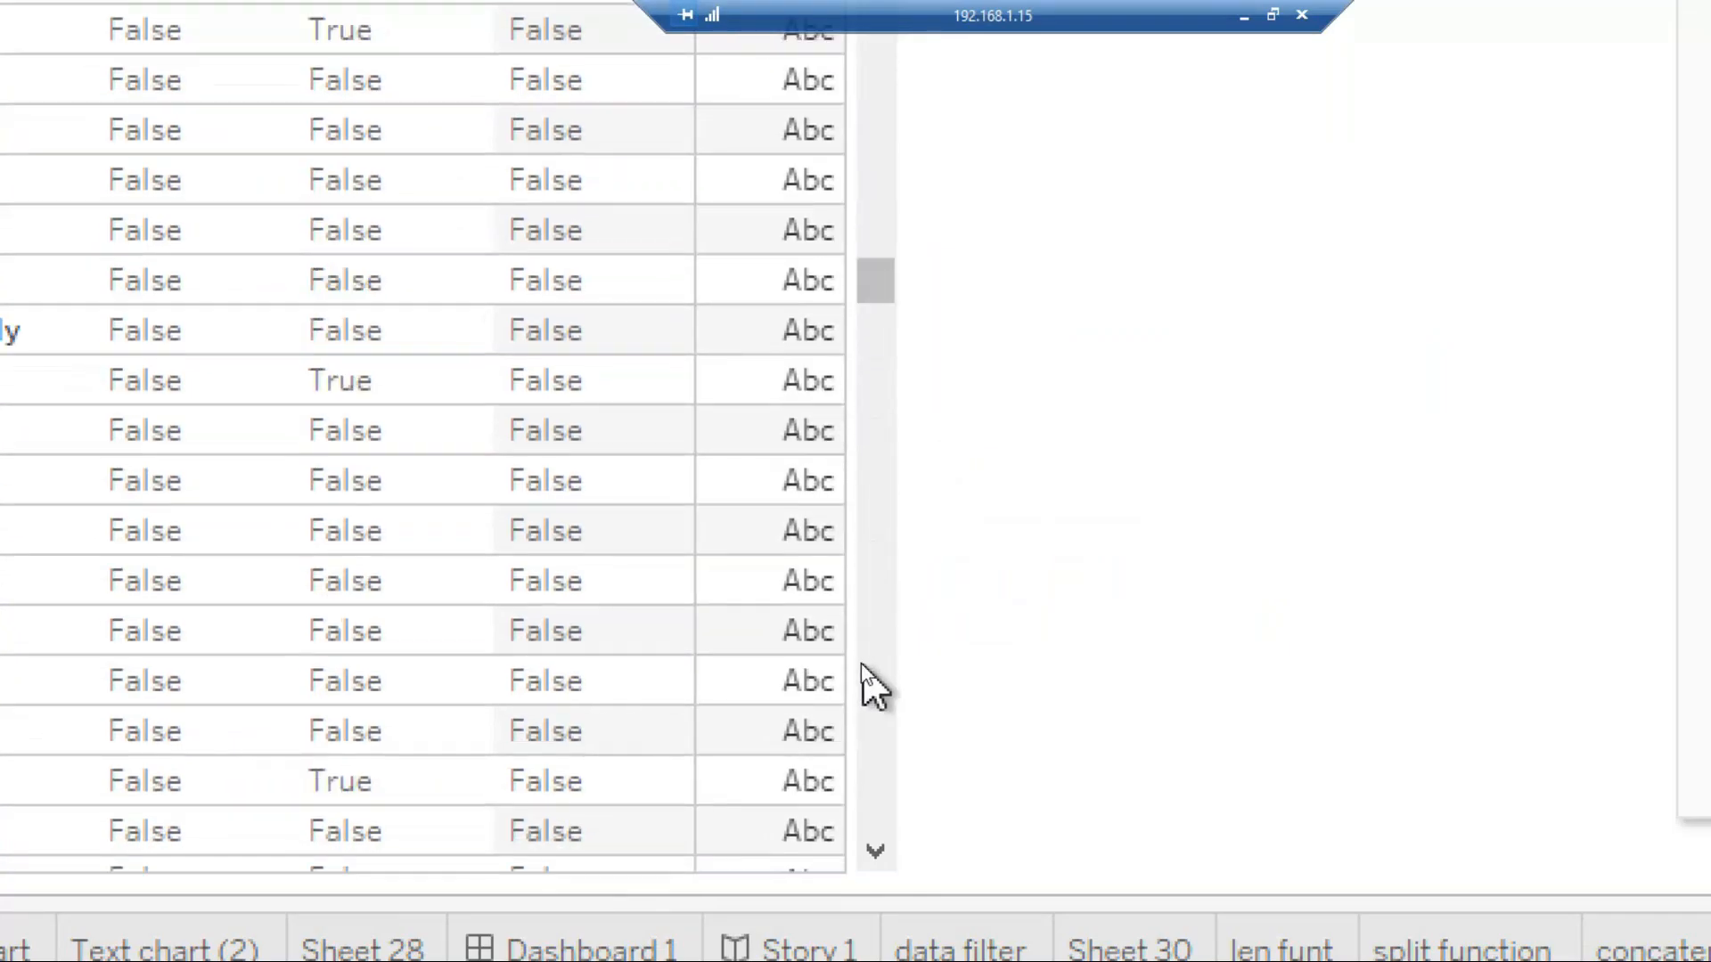
left_click_drag(874, 302, 889, 870)
scroll(492, 520, "up", 3)
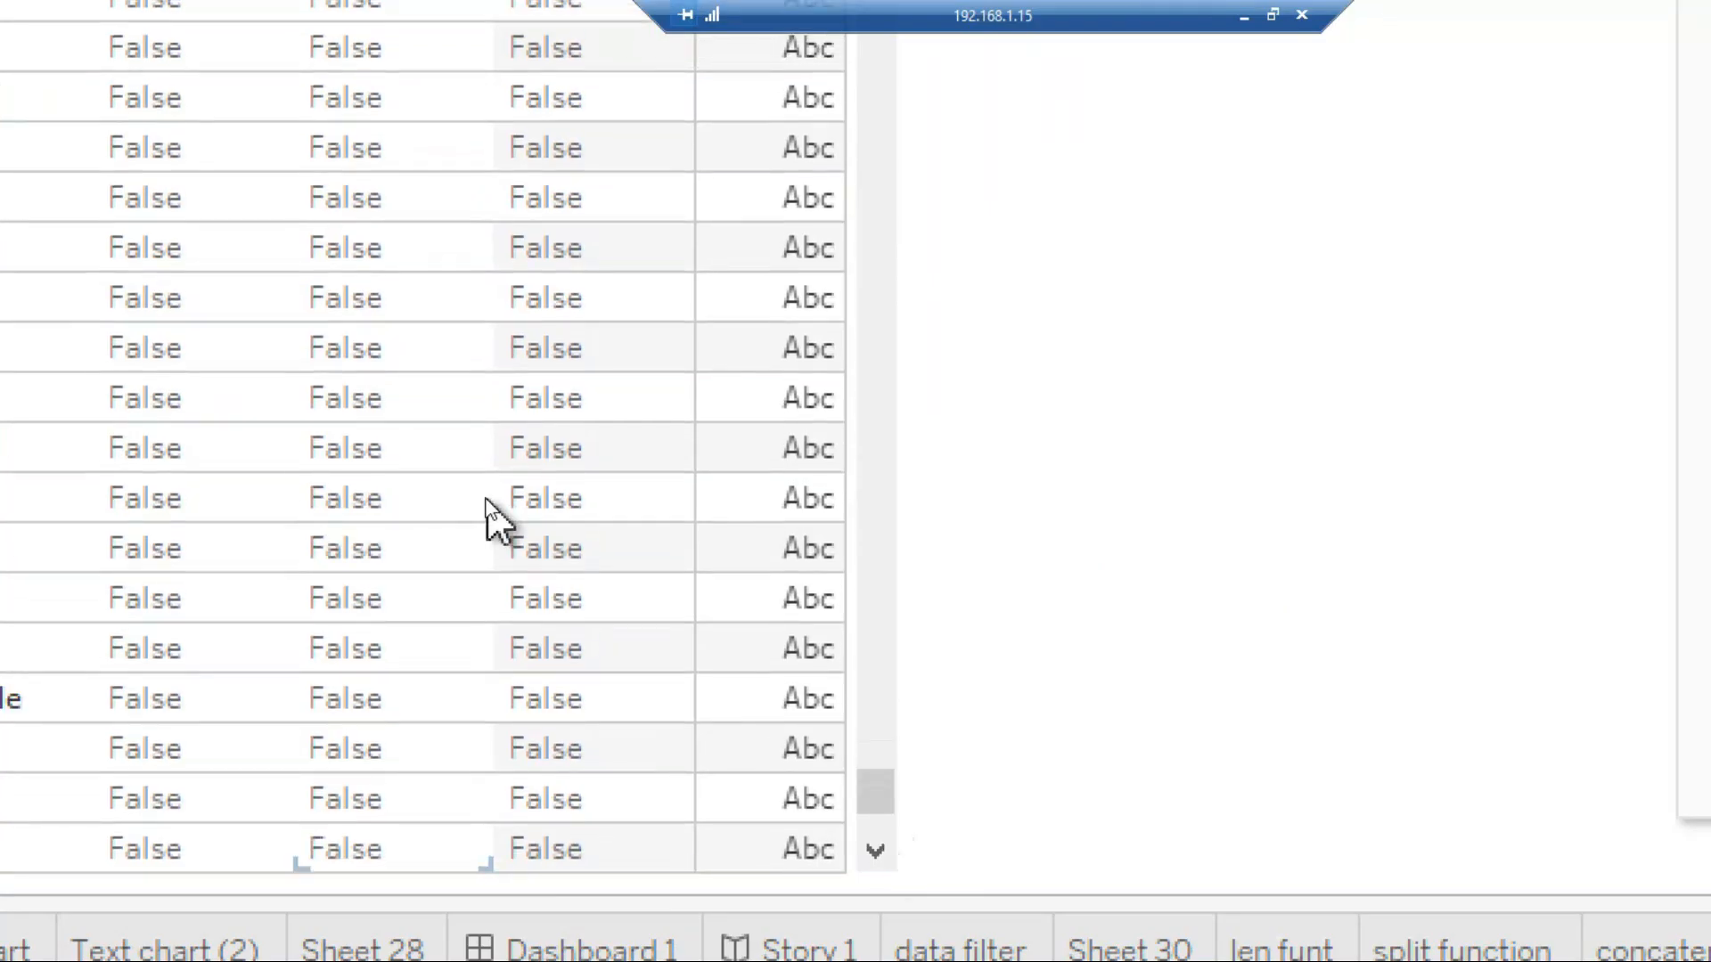
scroll(570, 486, "up", 10)
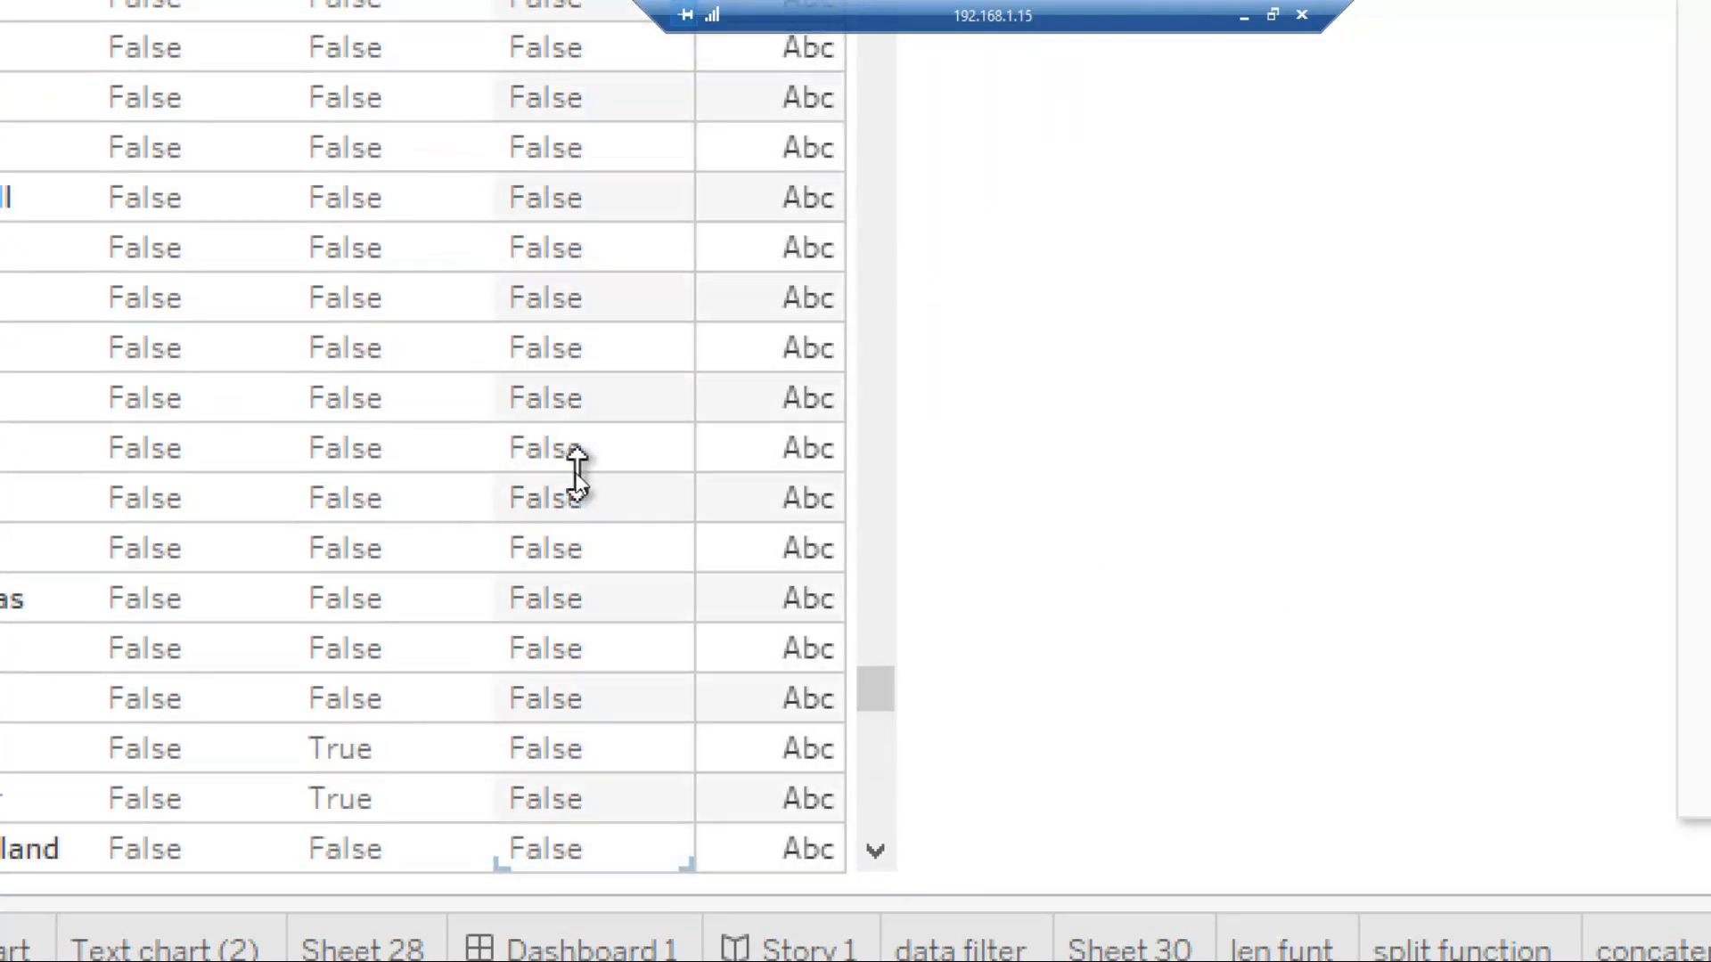
scroll(575, 468, "up", 7)
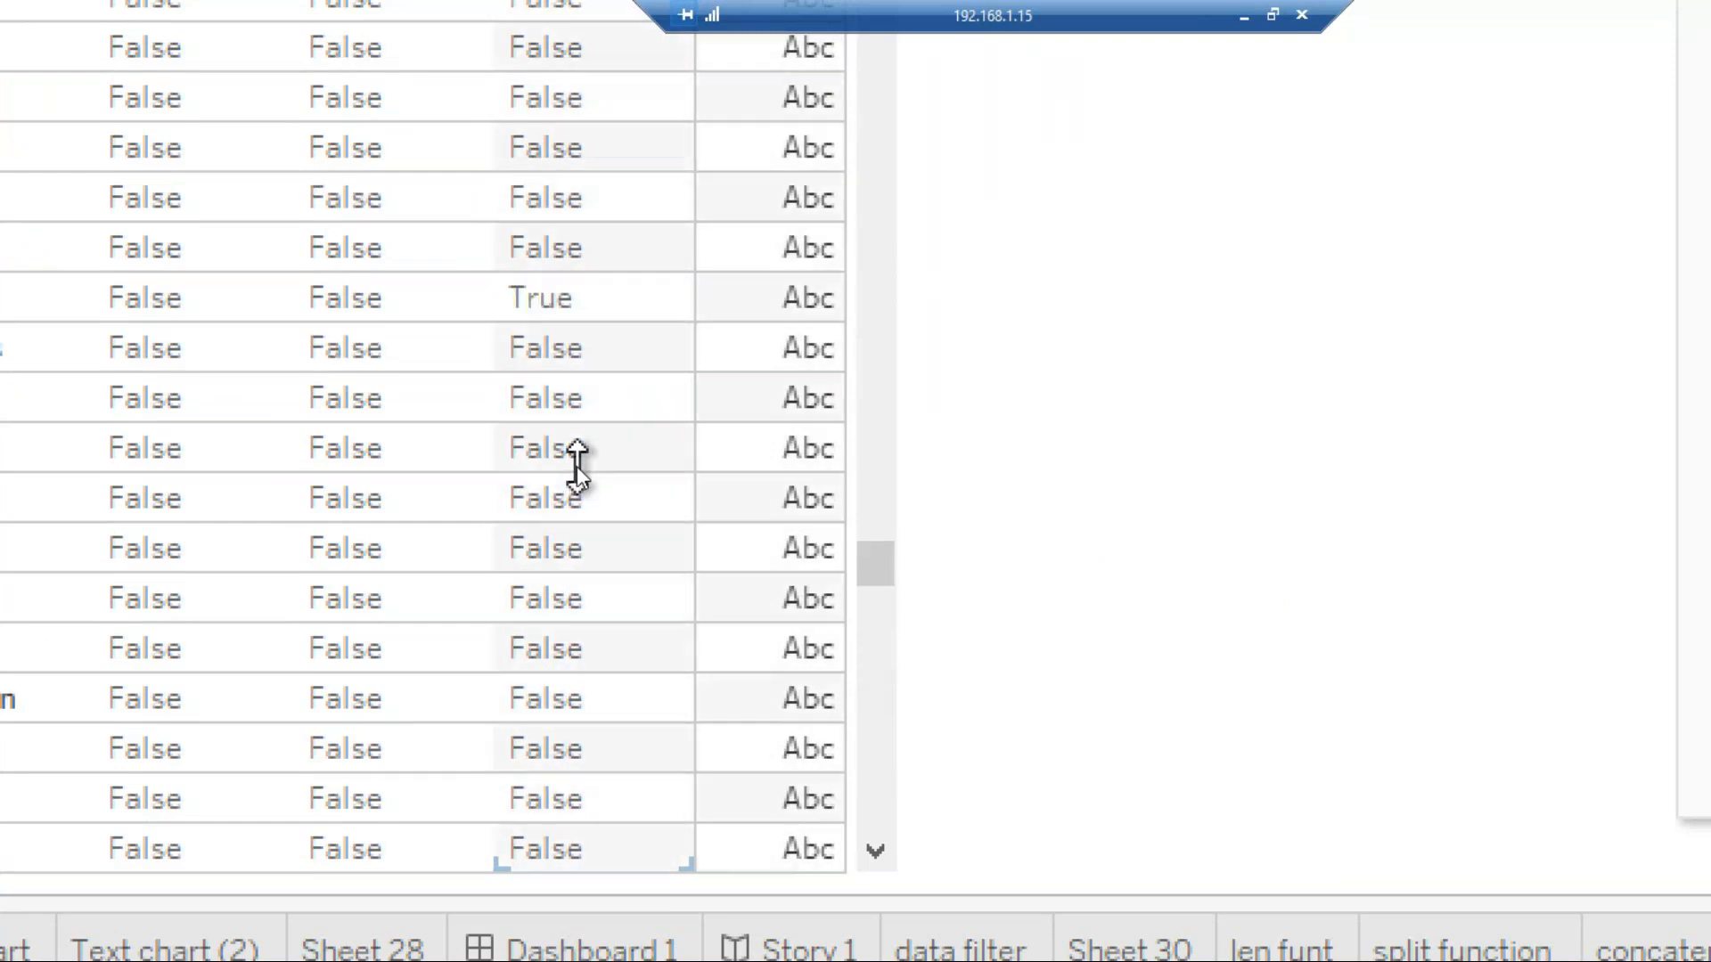
scroll(576, 482, "up", 4)
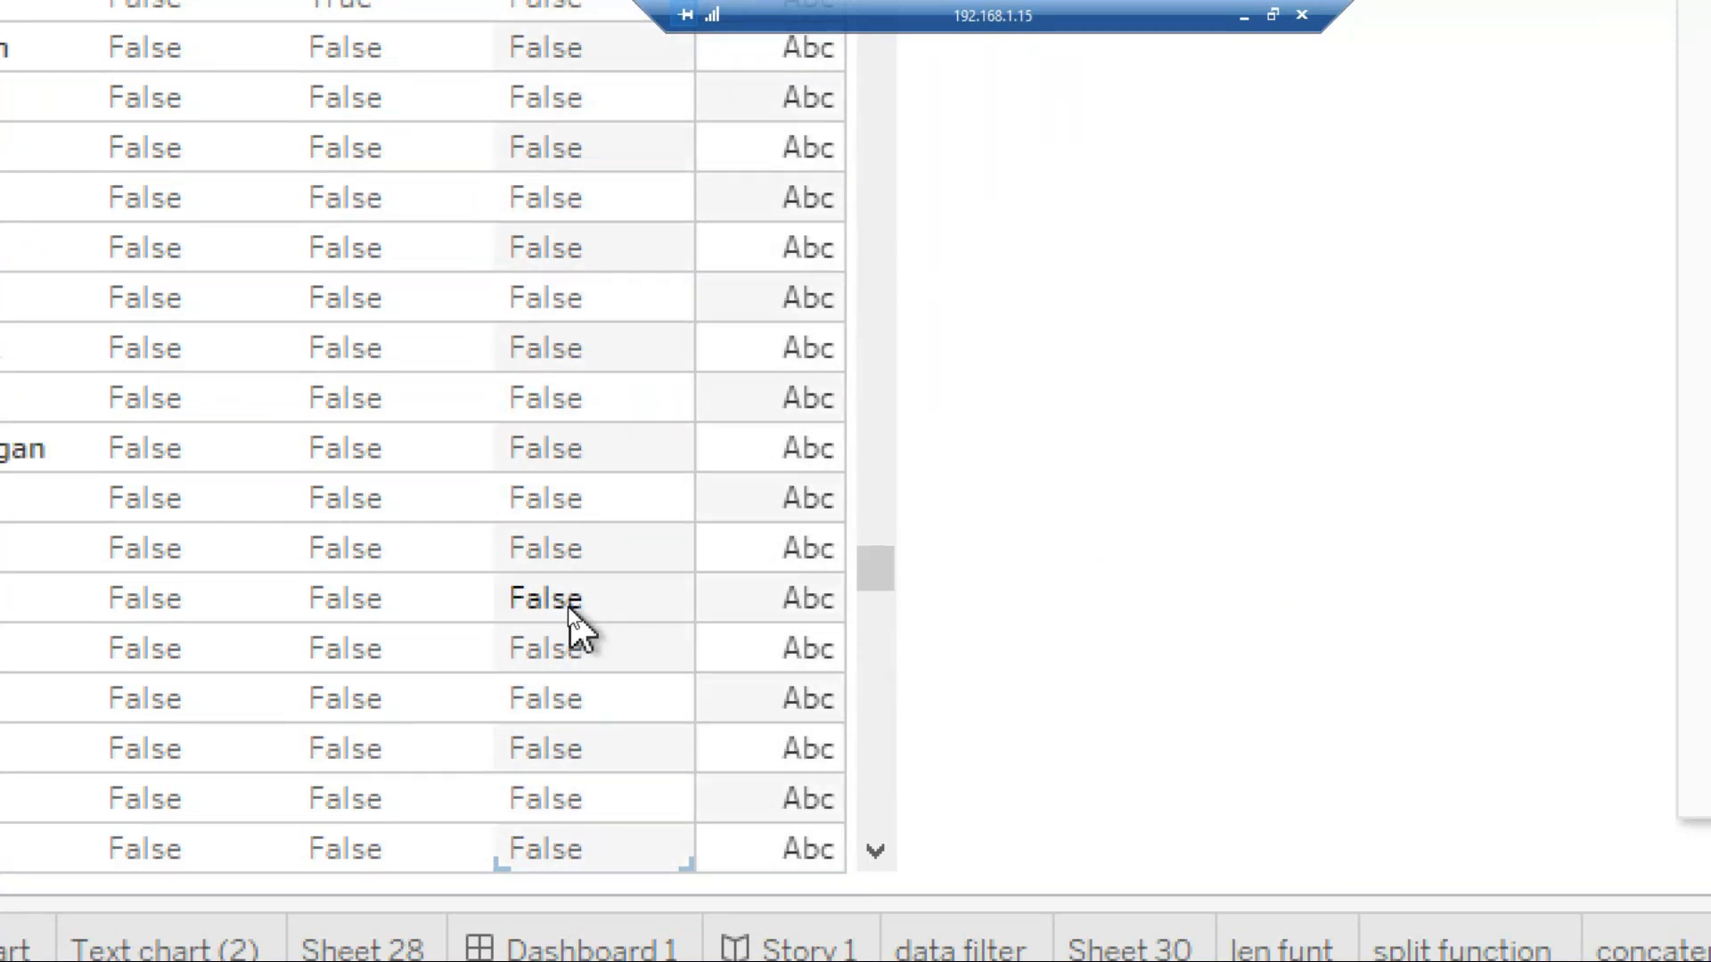
scroll(573, 622, "down", 2)
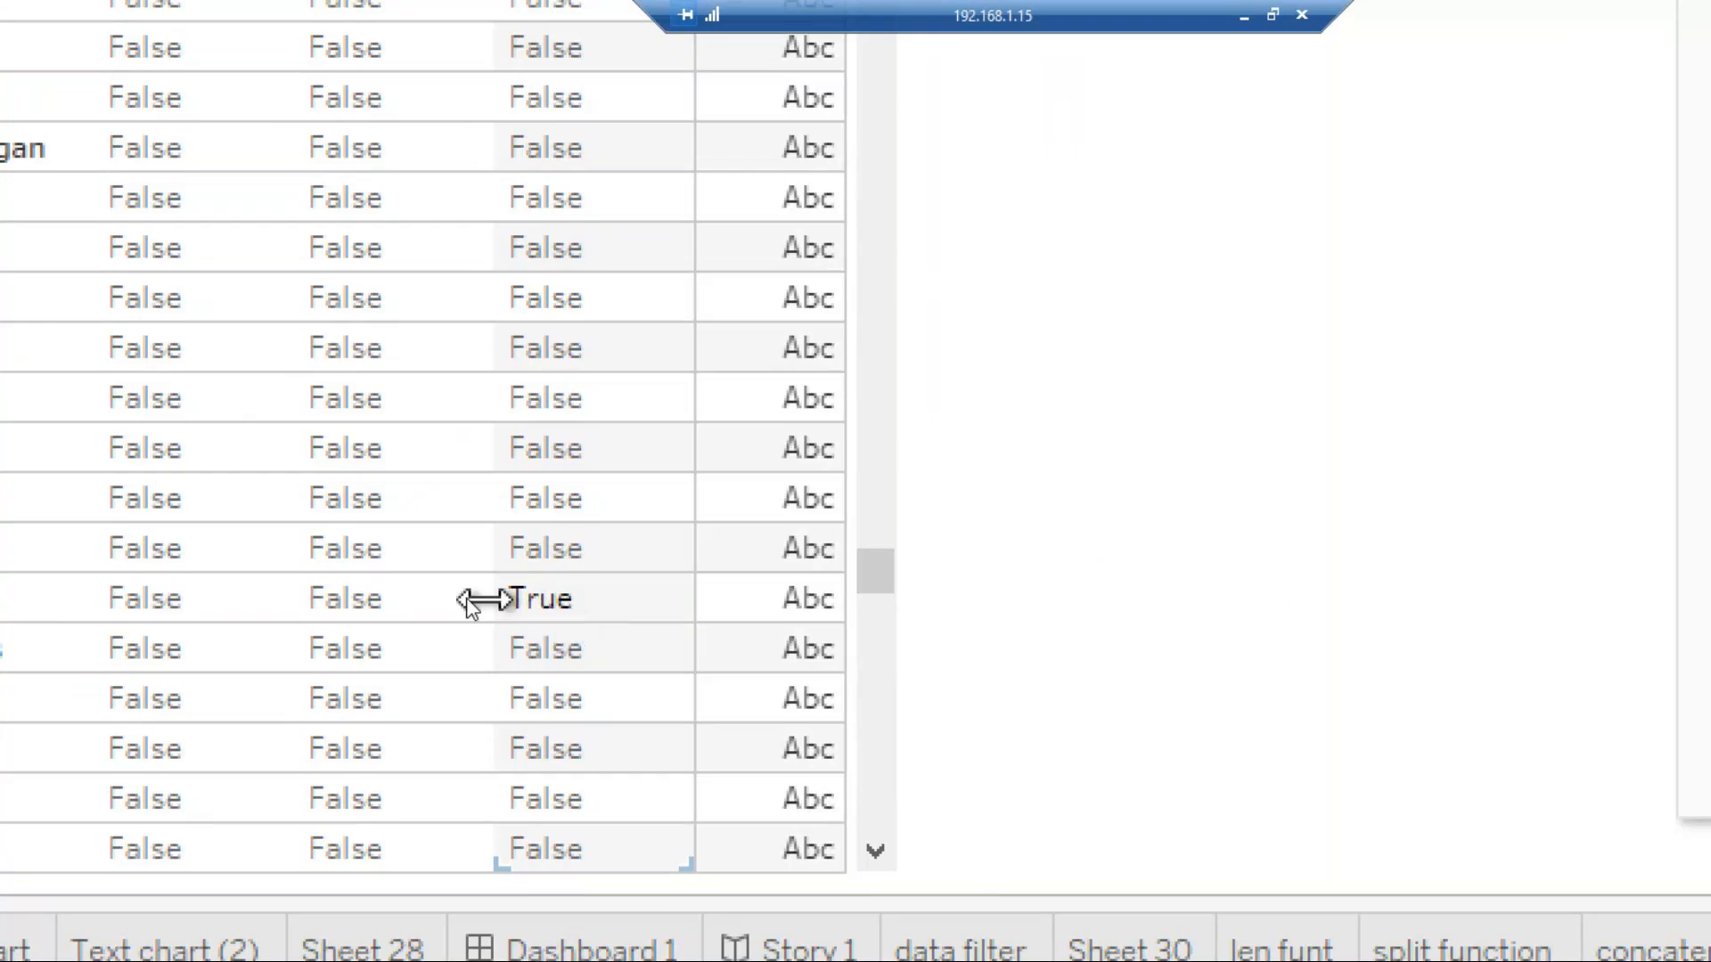
mouse_move(100, 596)
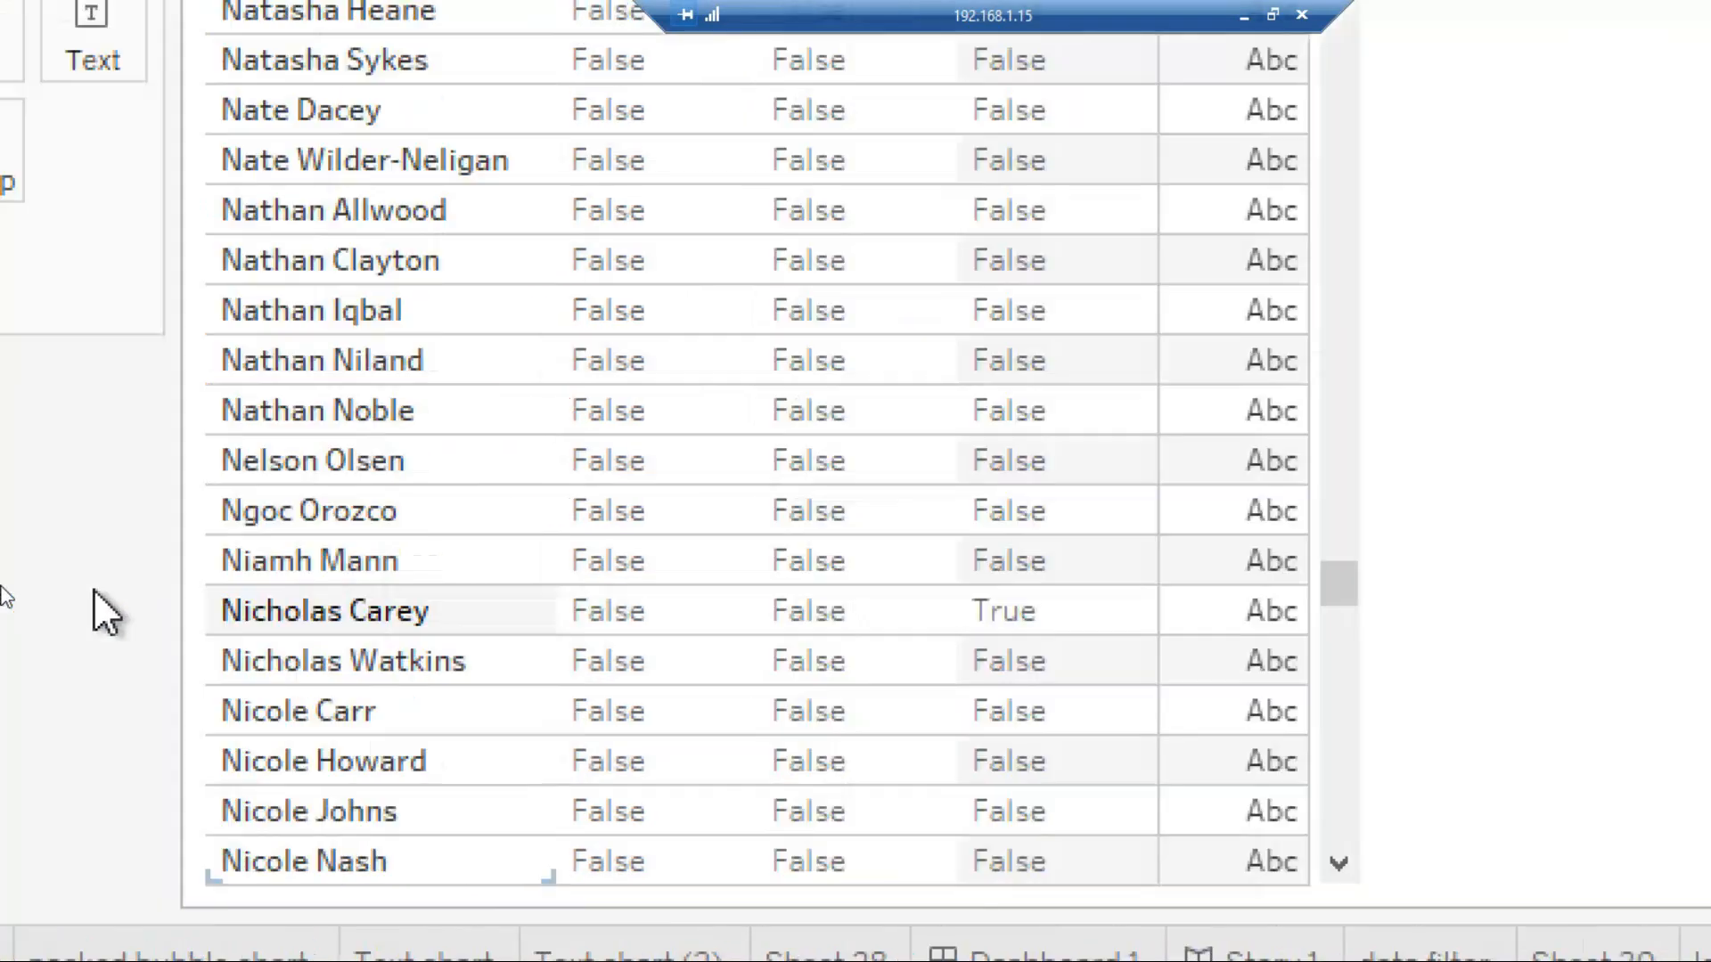
mouse_move(11, 592)
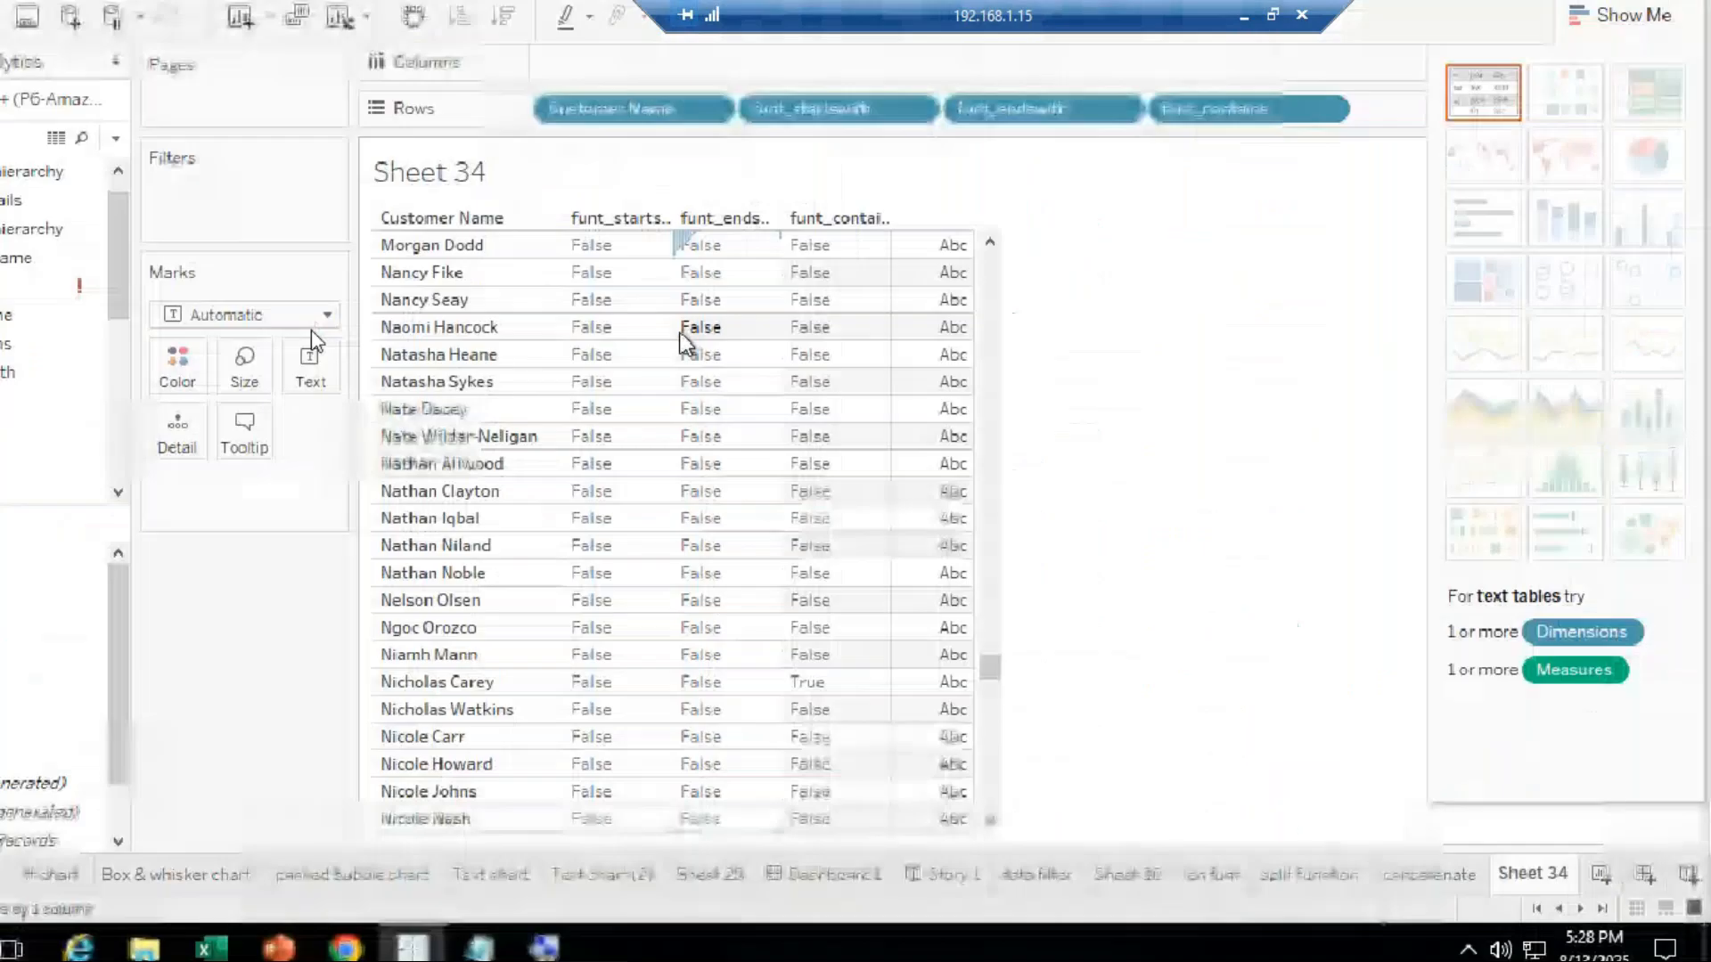
Create a second CONTAINS example as a calculated field from the Customer Name dimension, naming it funt_contains.
right_click(48, 255)
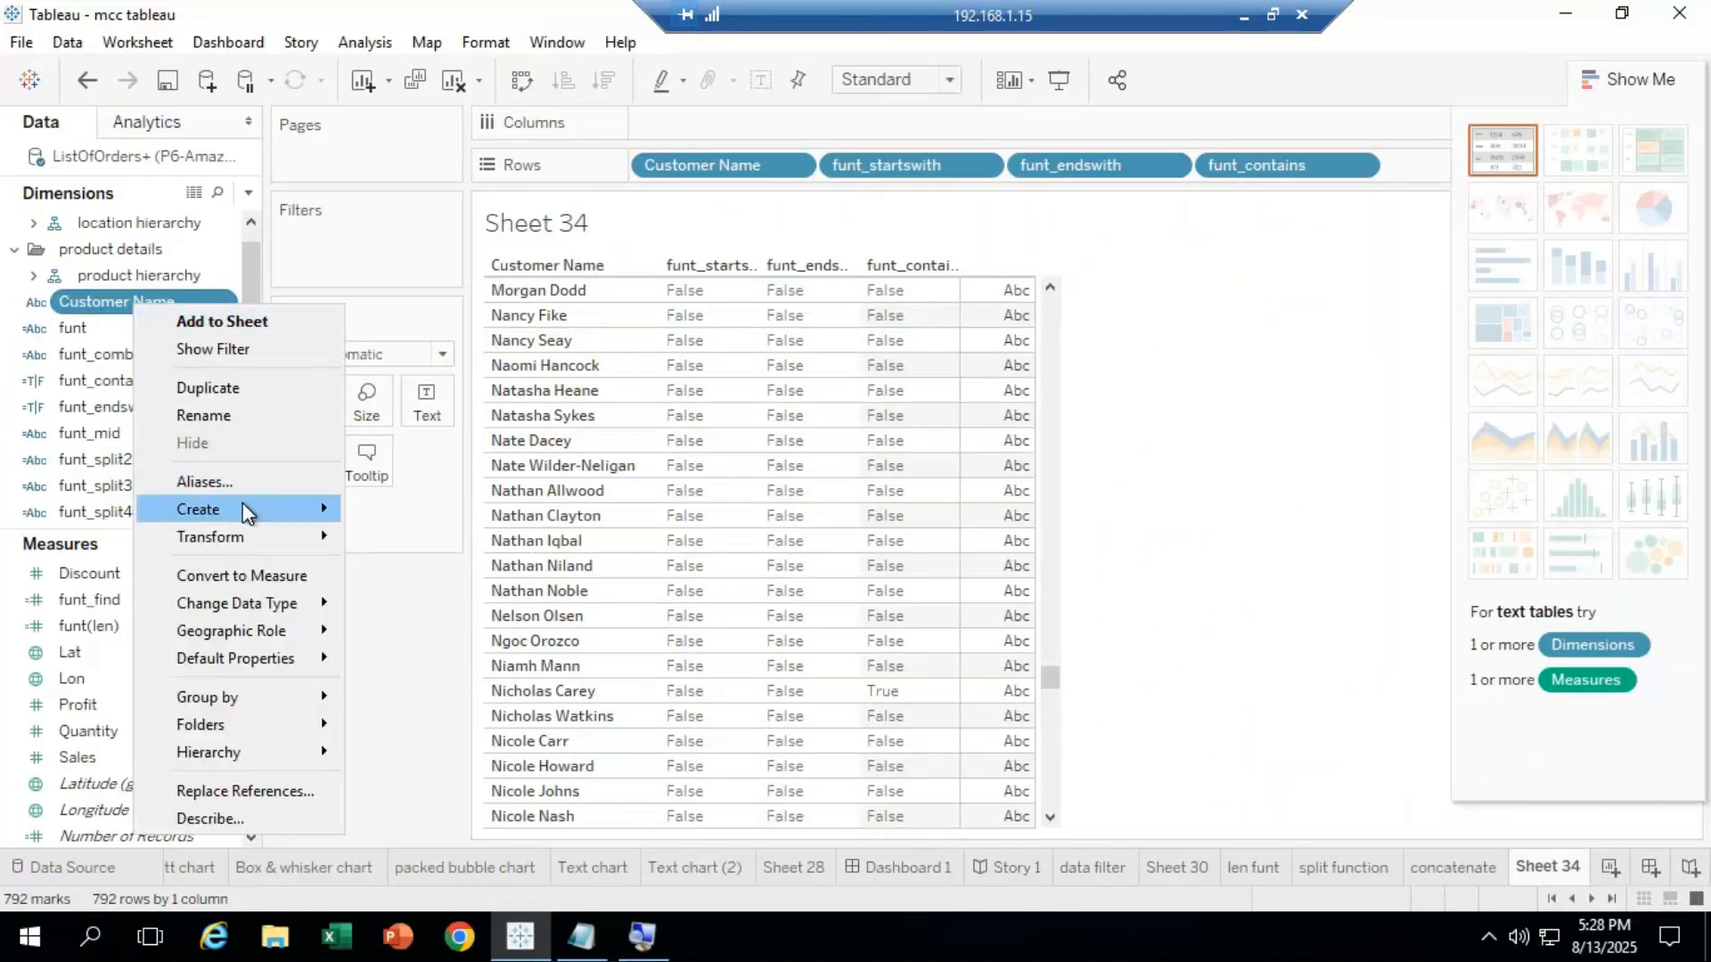
mouse_move(115, 487)
left_click(437, 513)
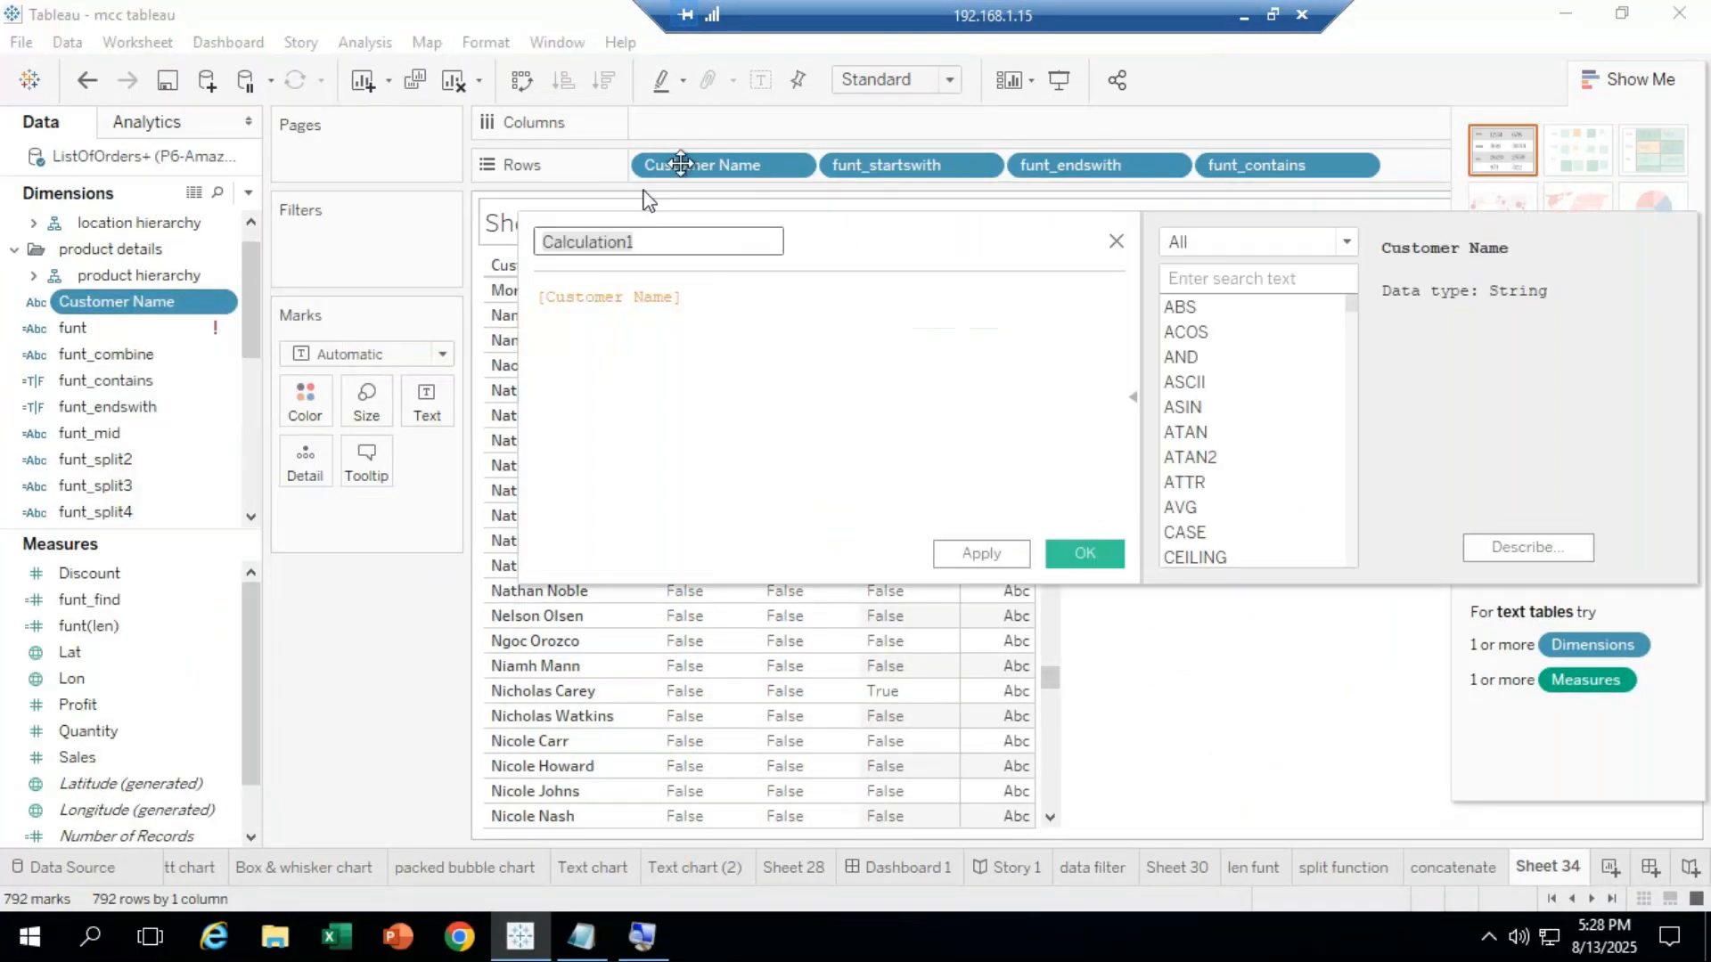
type("funt")
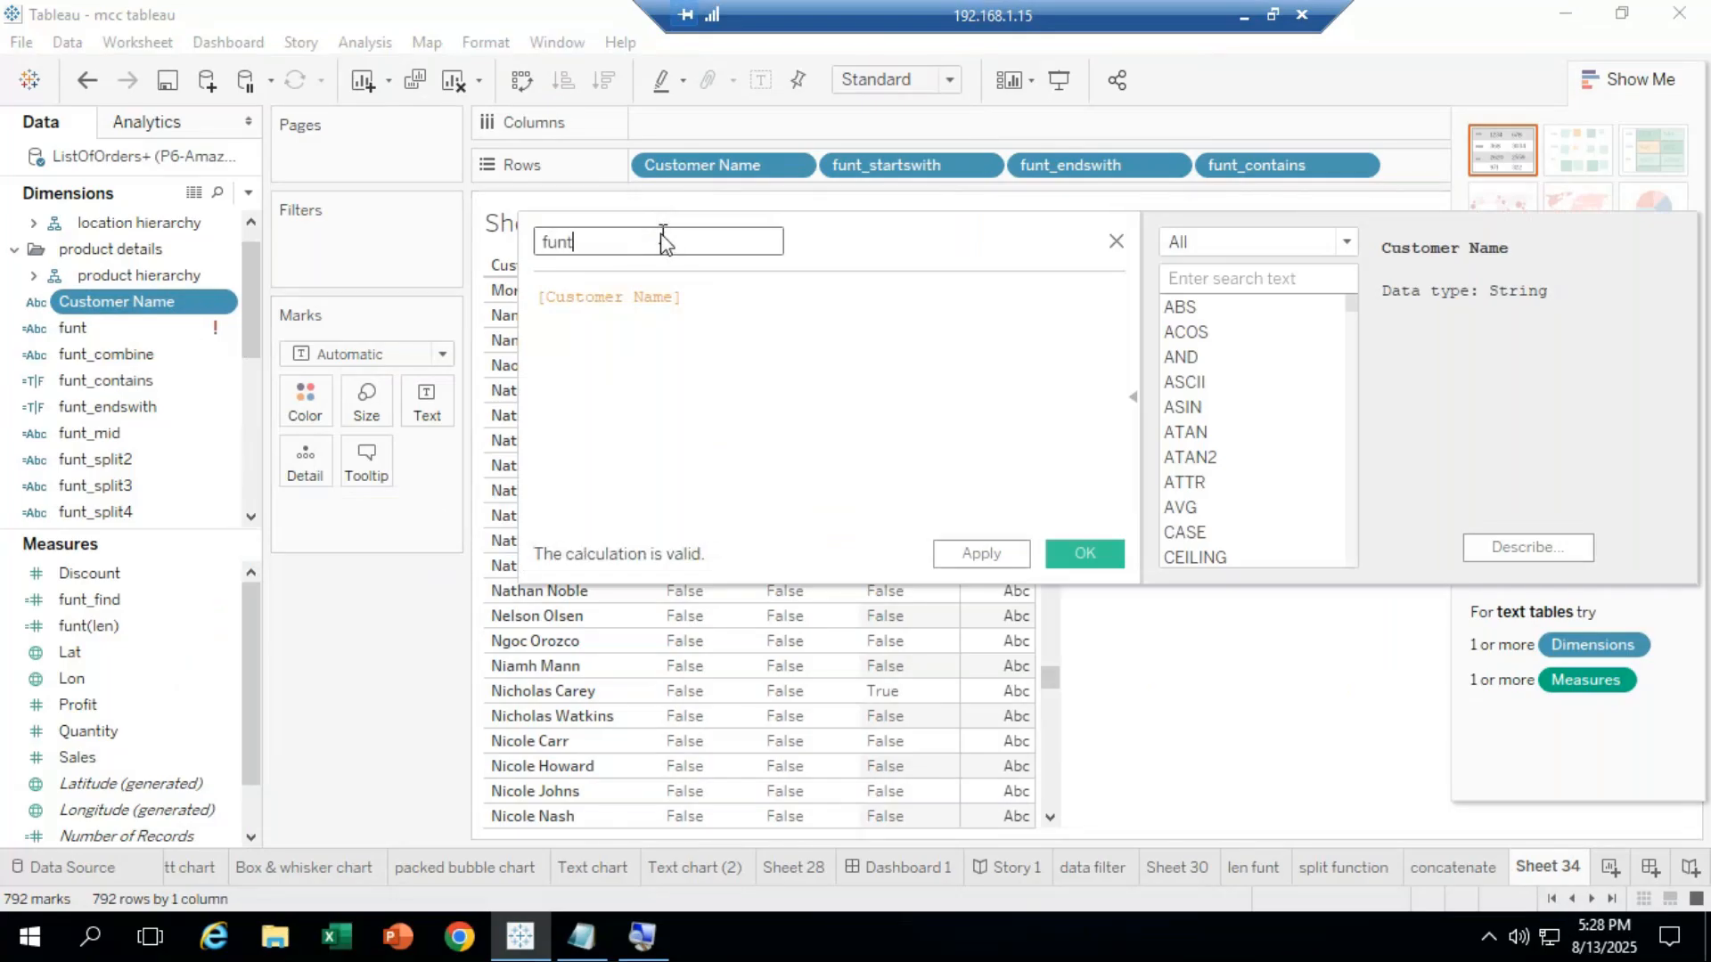
type("_contai")
type("ns")
Replace the new calculation's default formula with the CONTAINS function, using Customer Name as its string argument.
left_click_drag(718, 303, 200, 279)
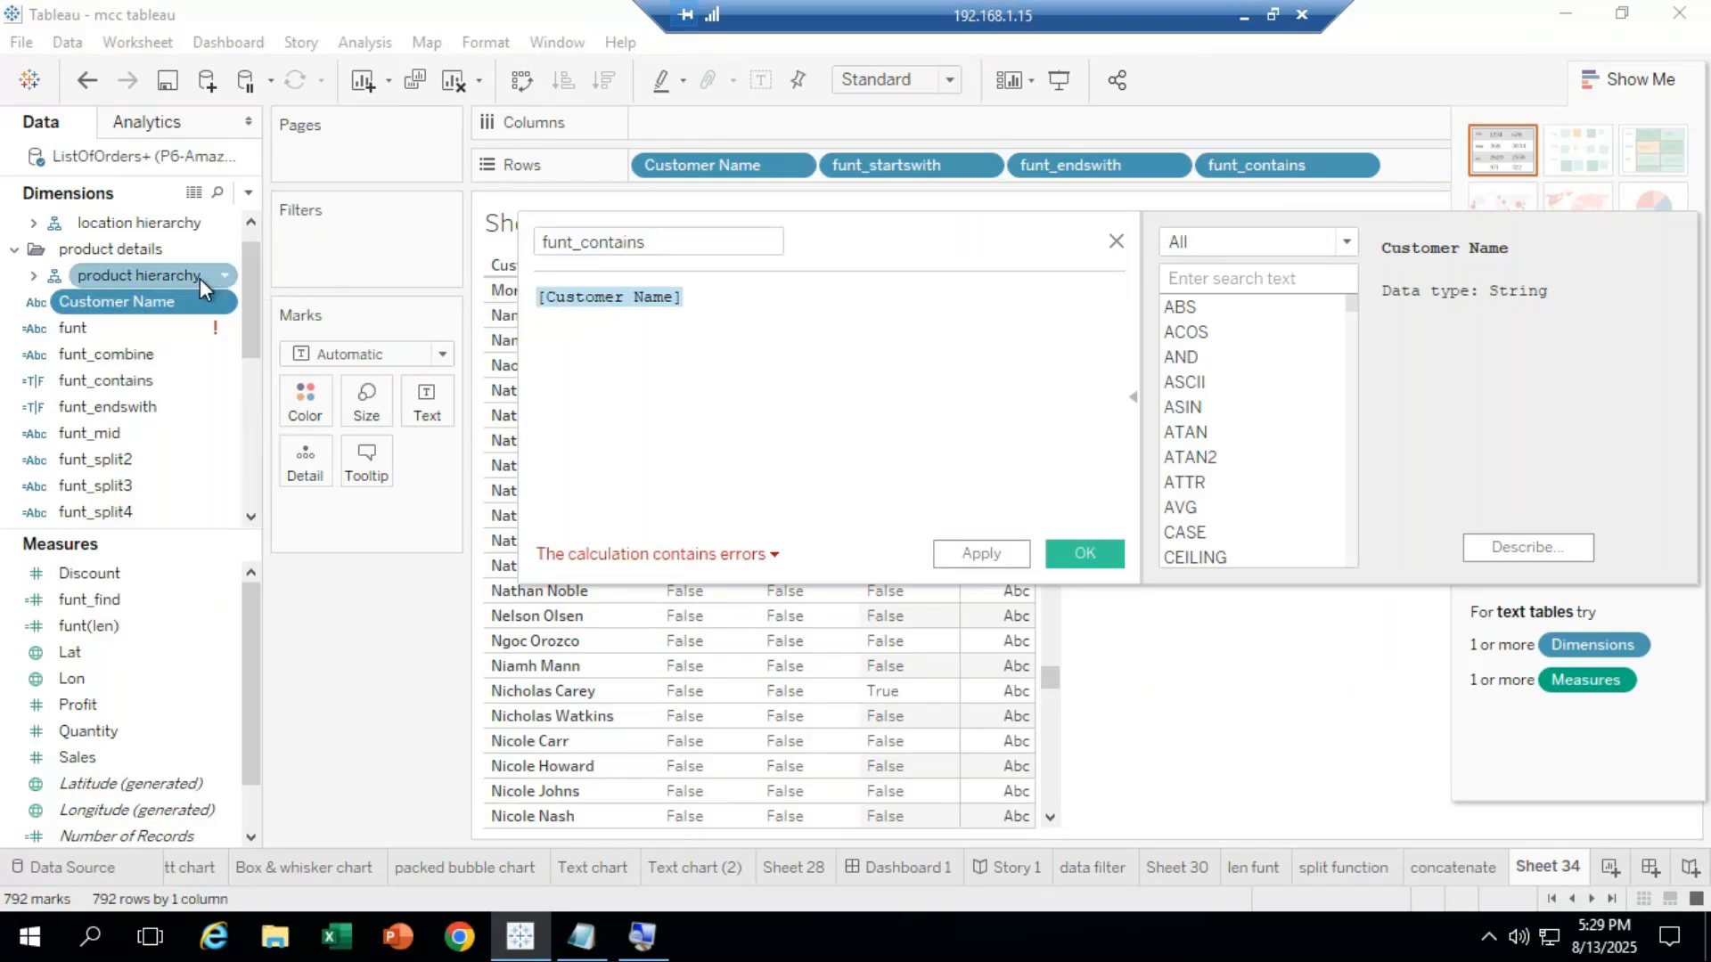
type("conta")
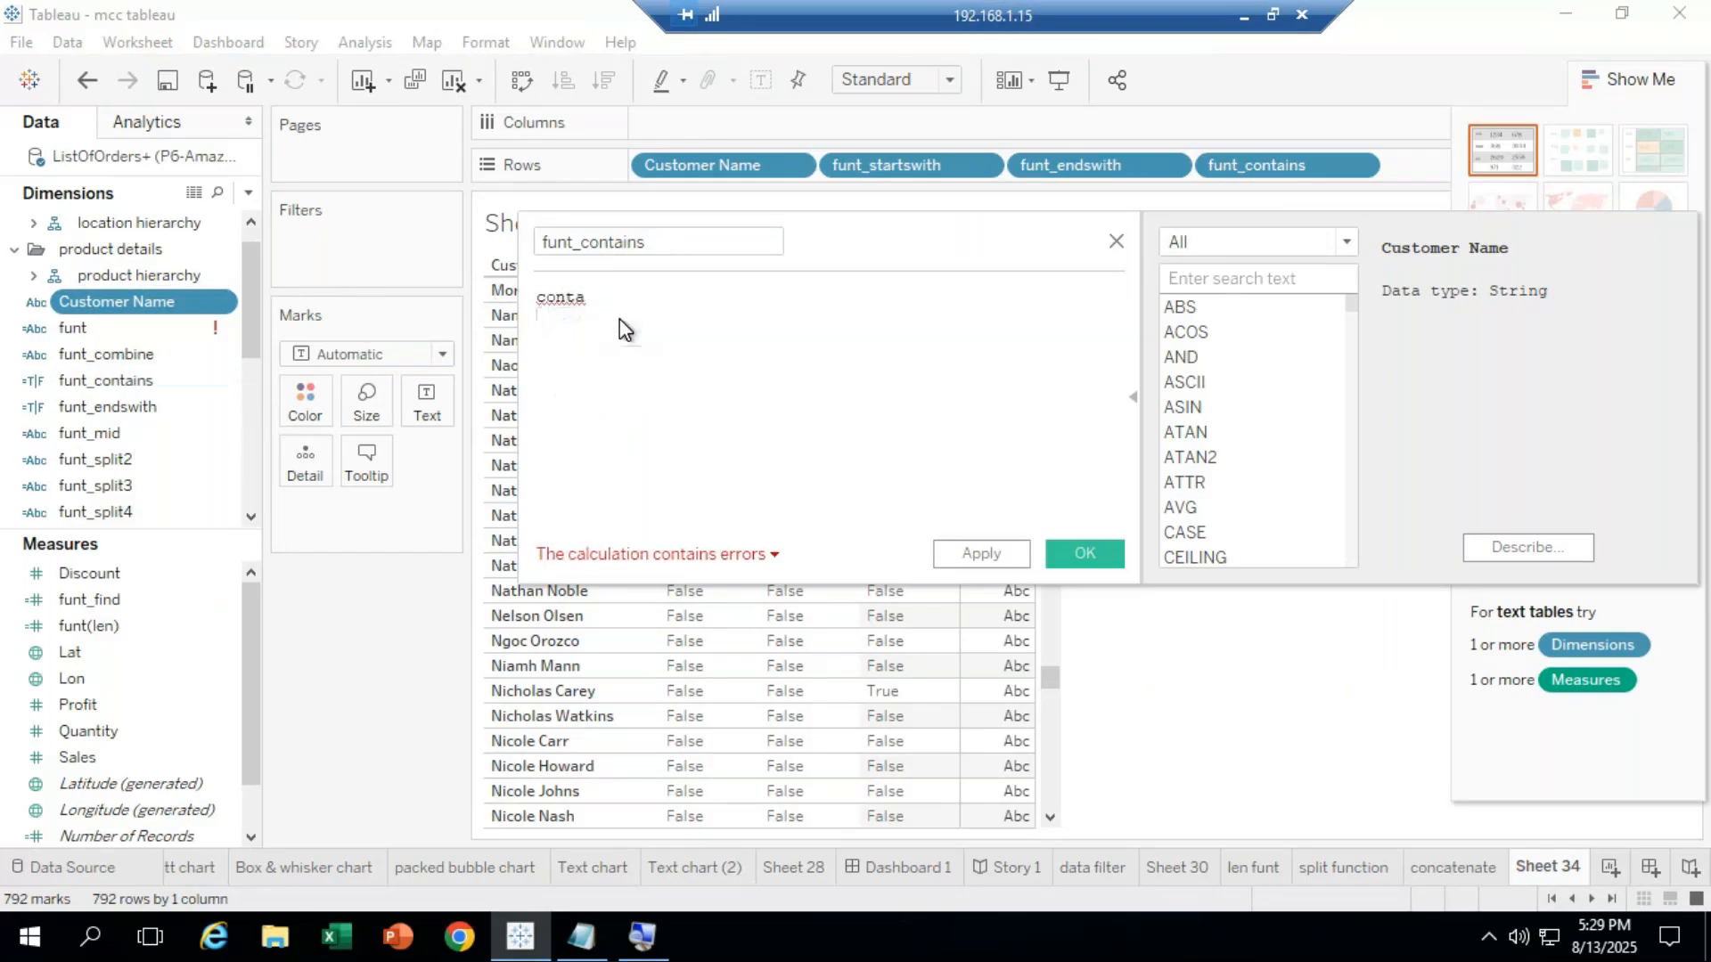
key("Return")
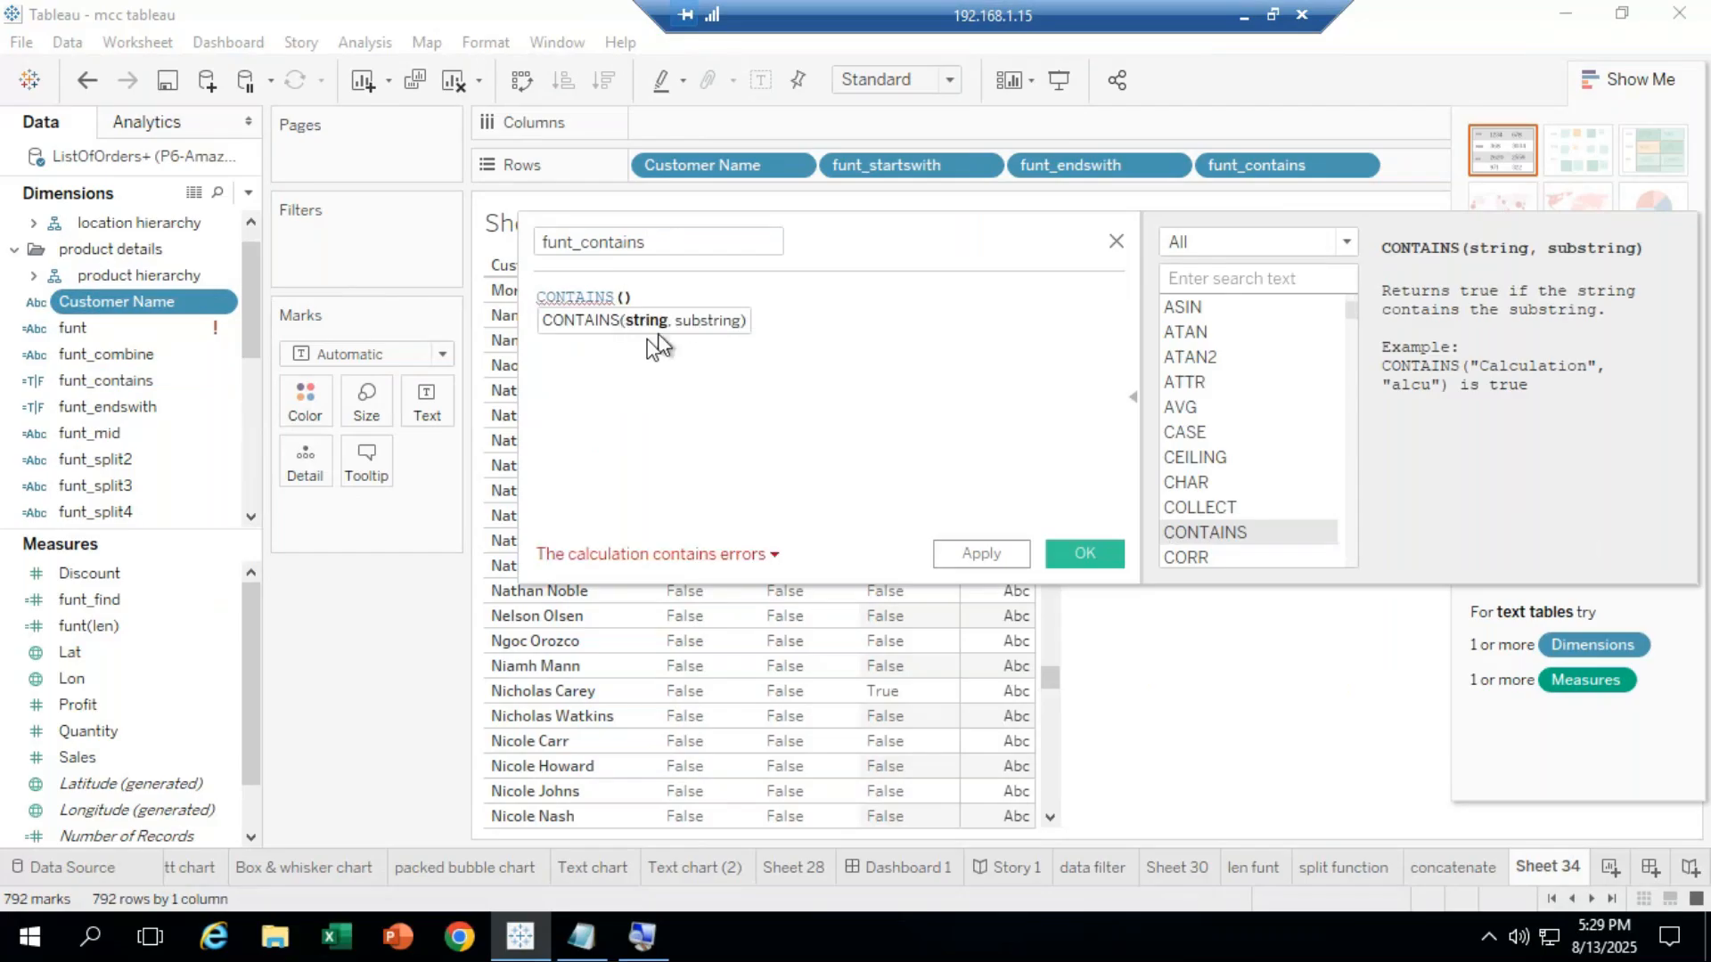
type("cusy")
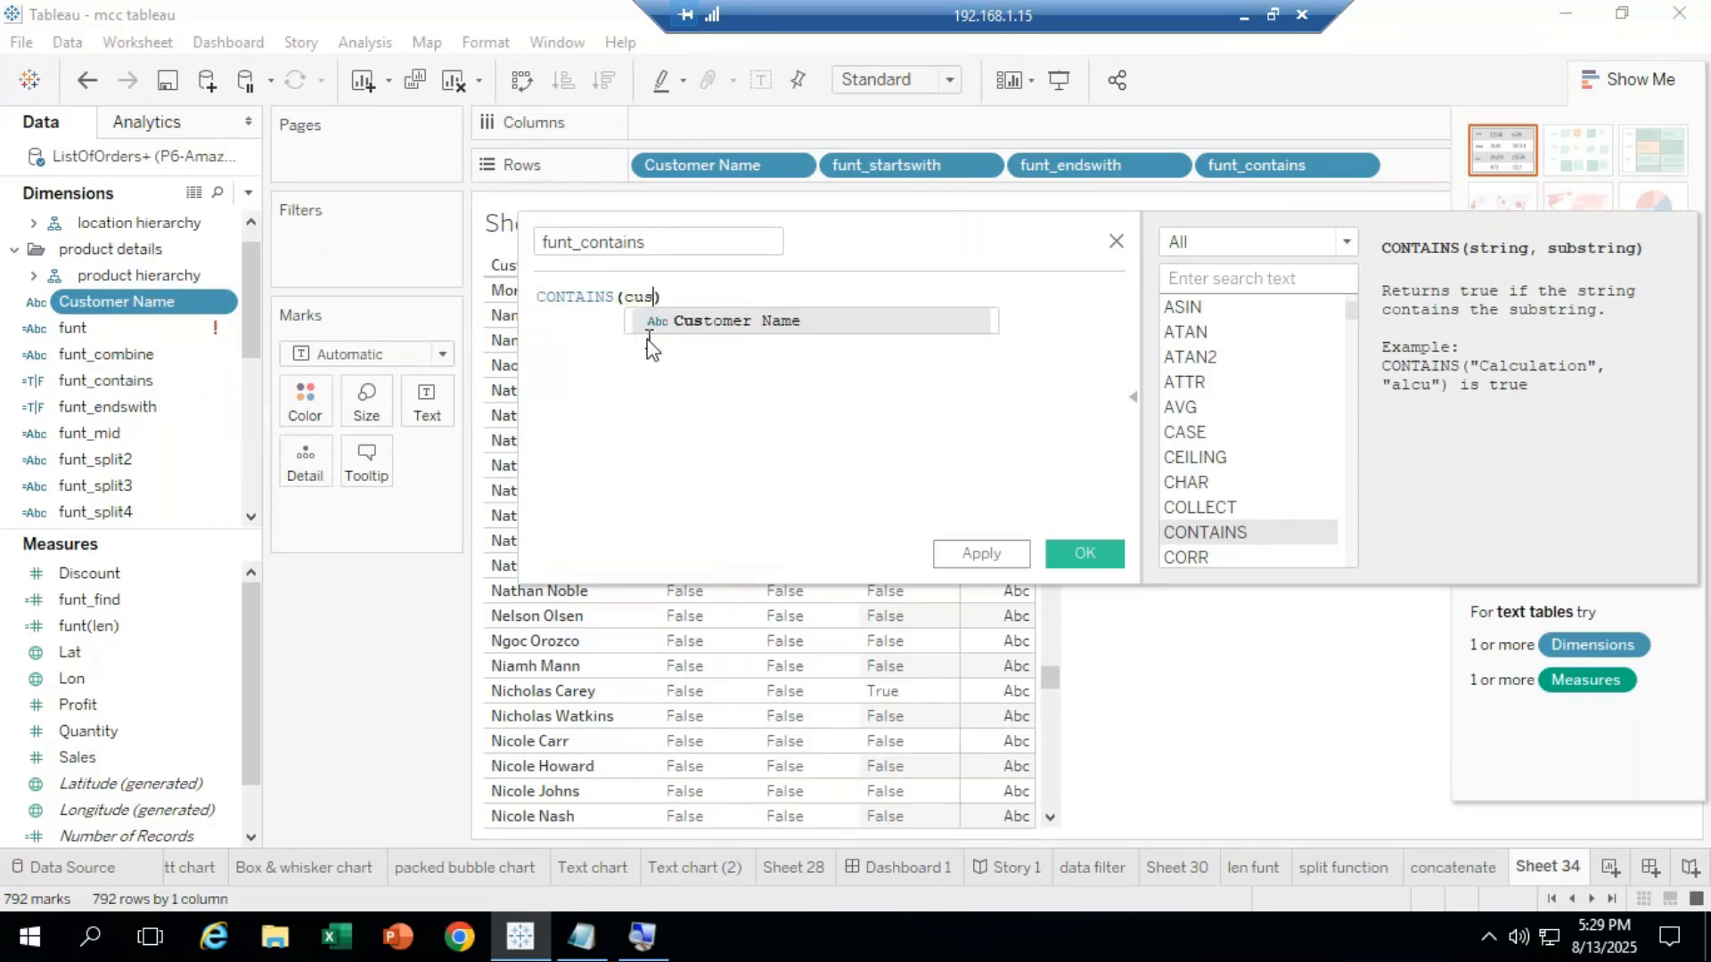
key("BackSpace")
type("tomer")
left_click(738, 321)
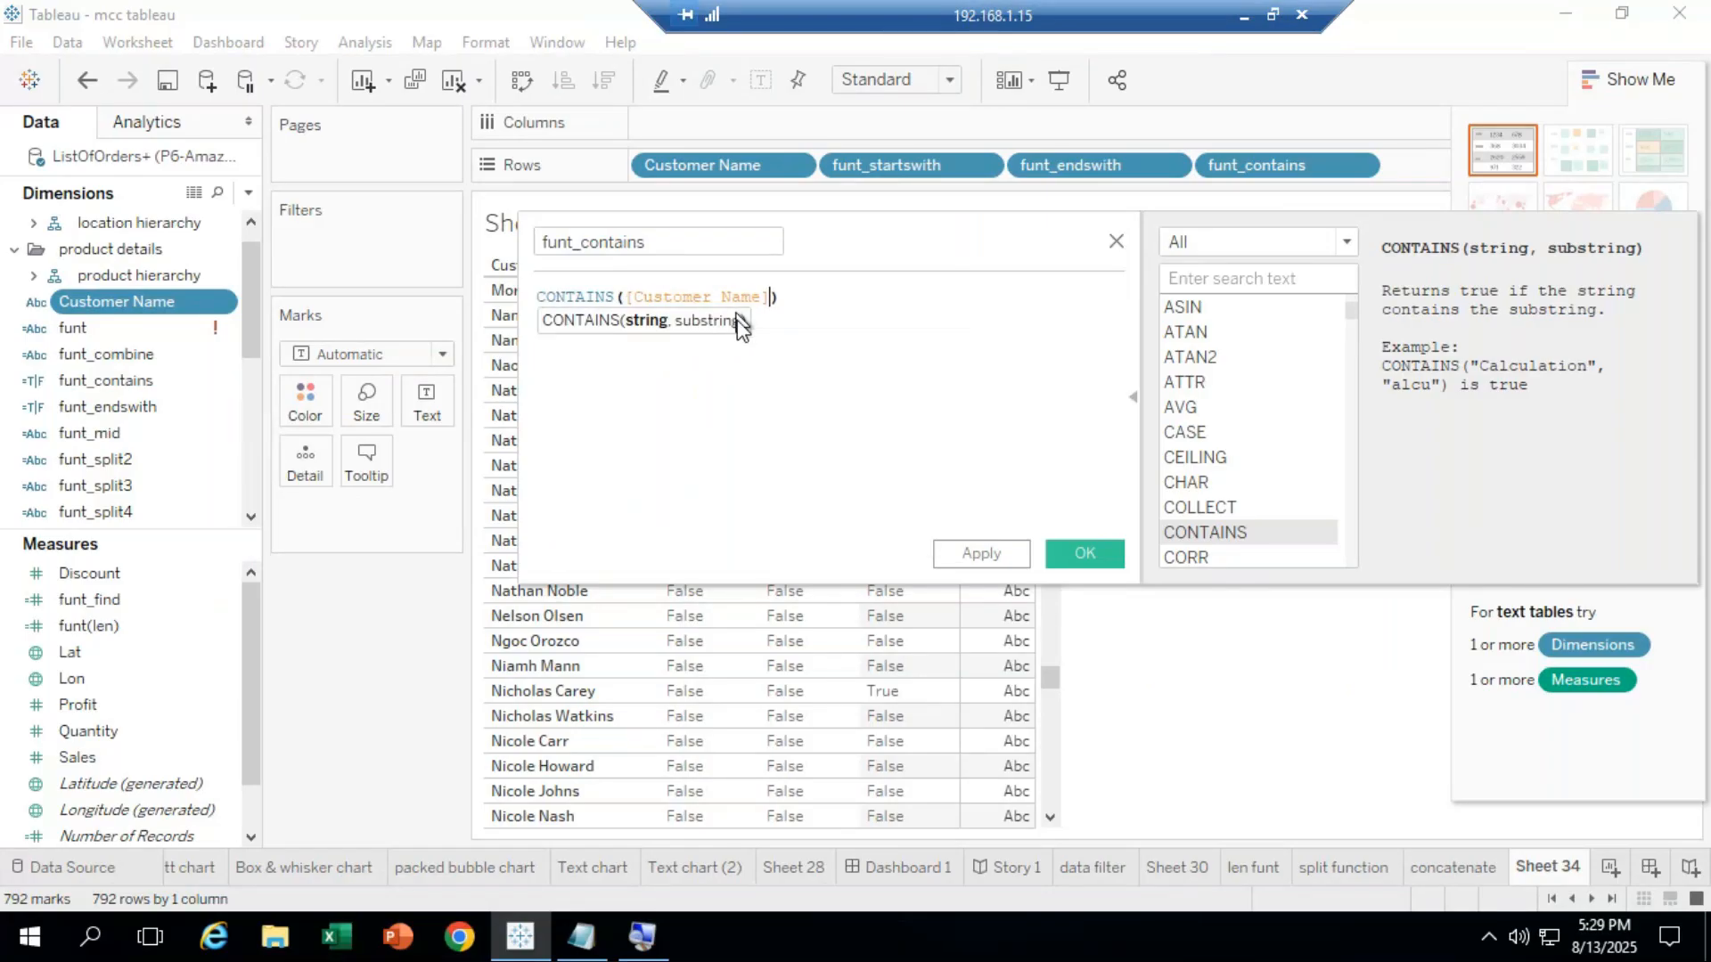
Add "ate" as the comma-separated substring argument of CONTAINS and try to apply the calculation.
type(",")
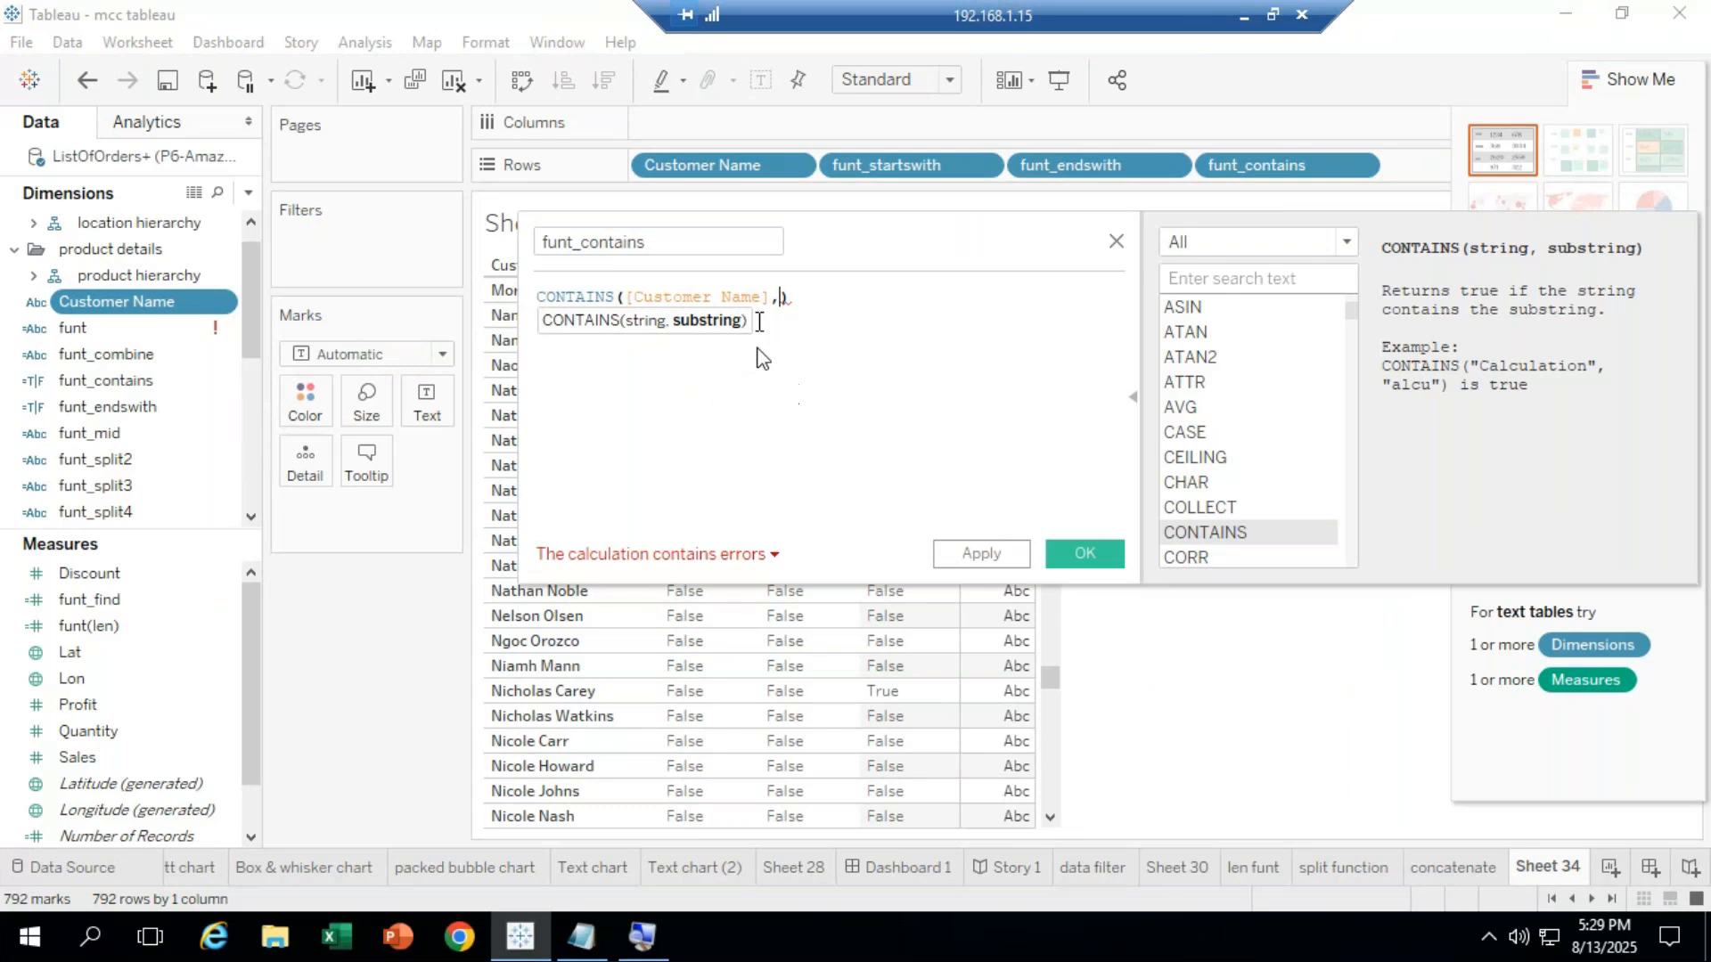
type("at")
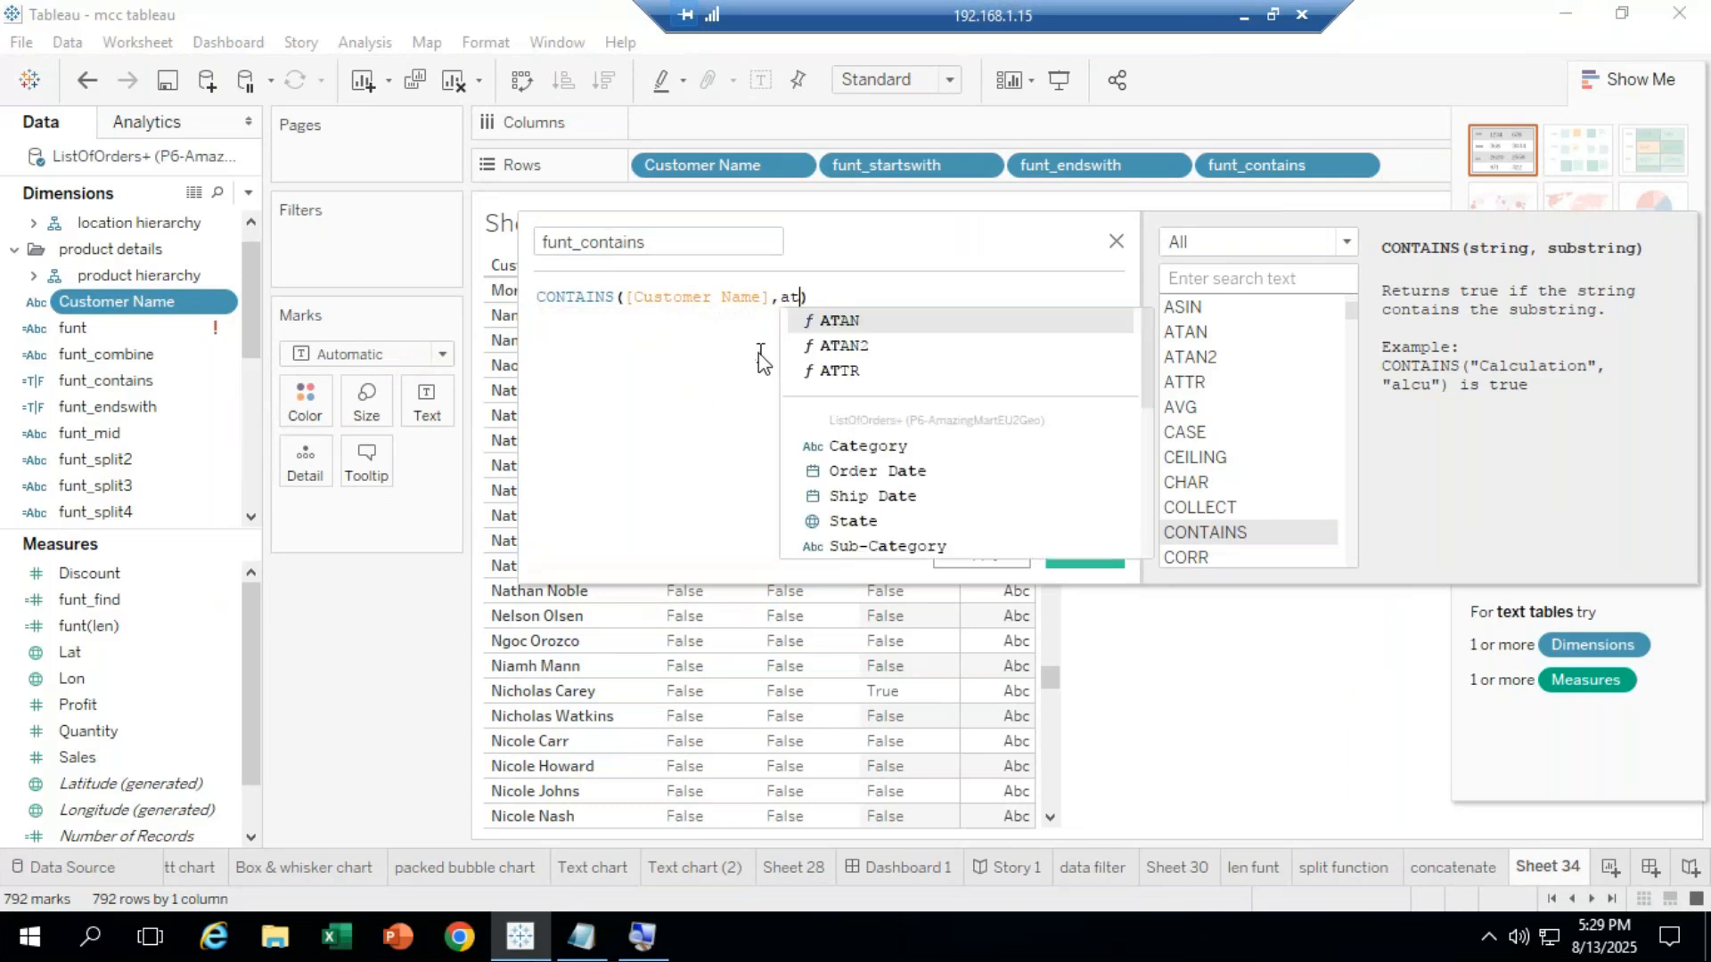
key("BackSpace")
key("BackSpace")
type("\"")
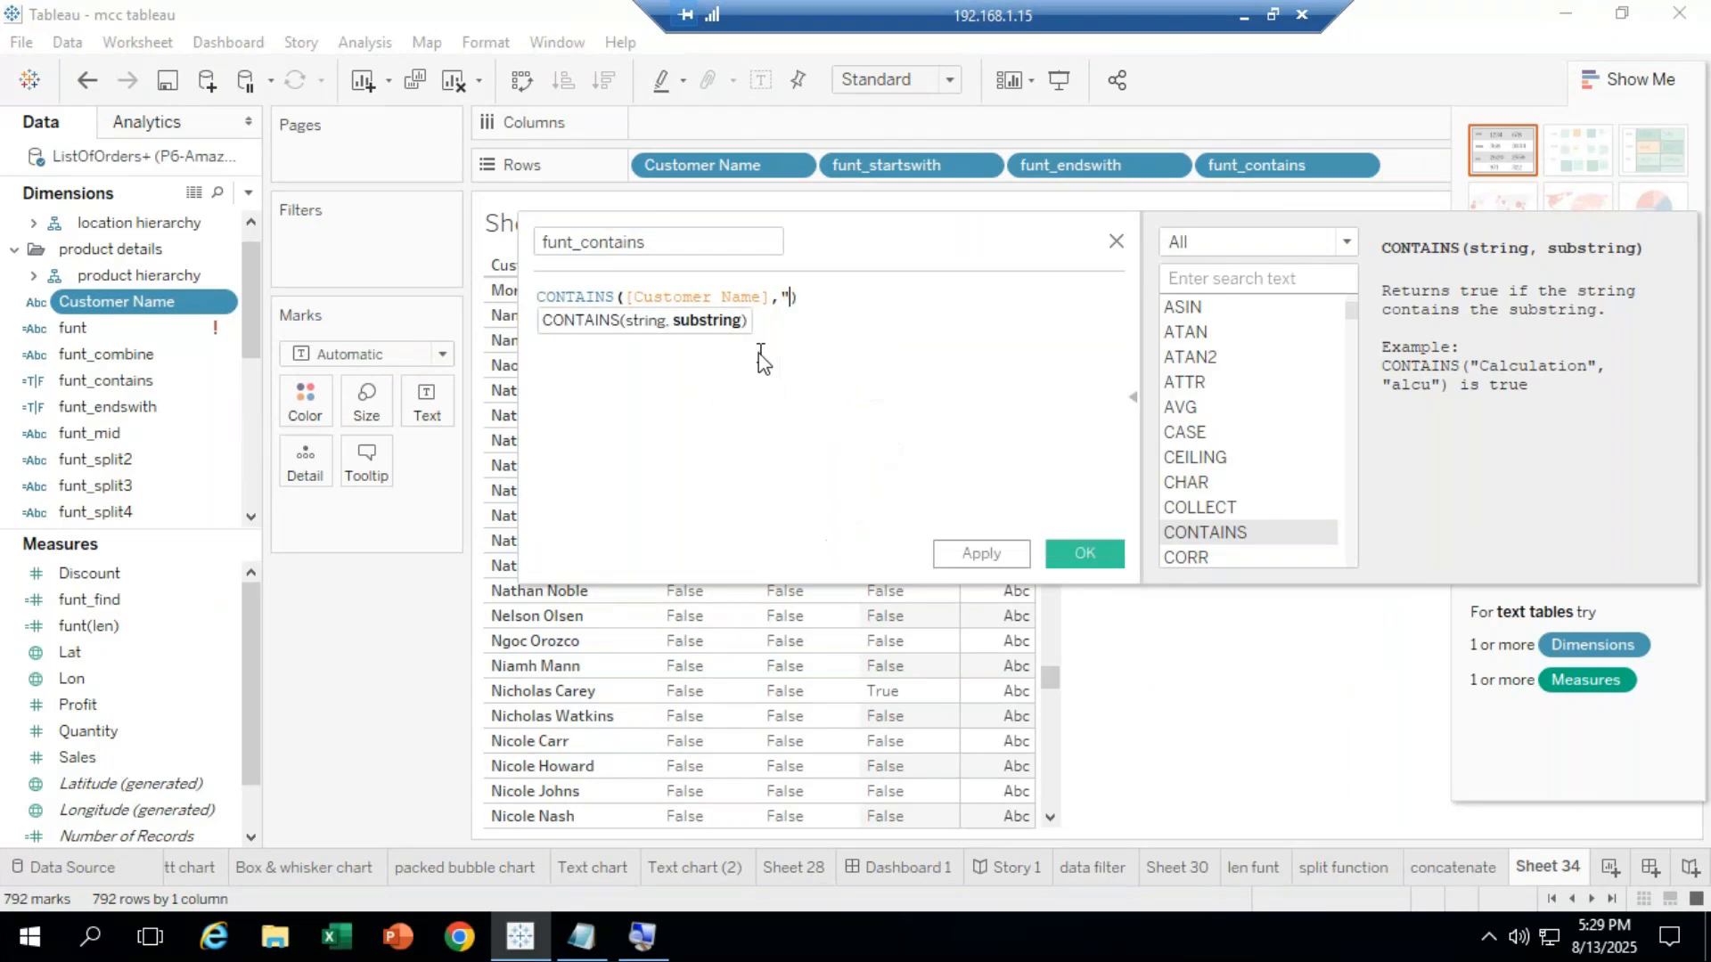
type("at")
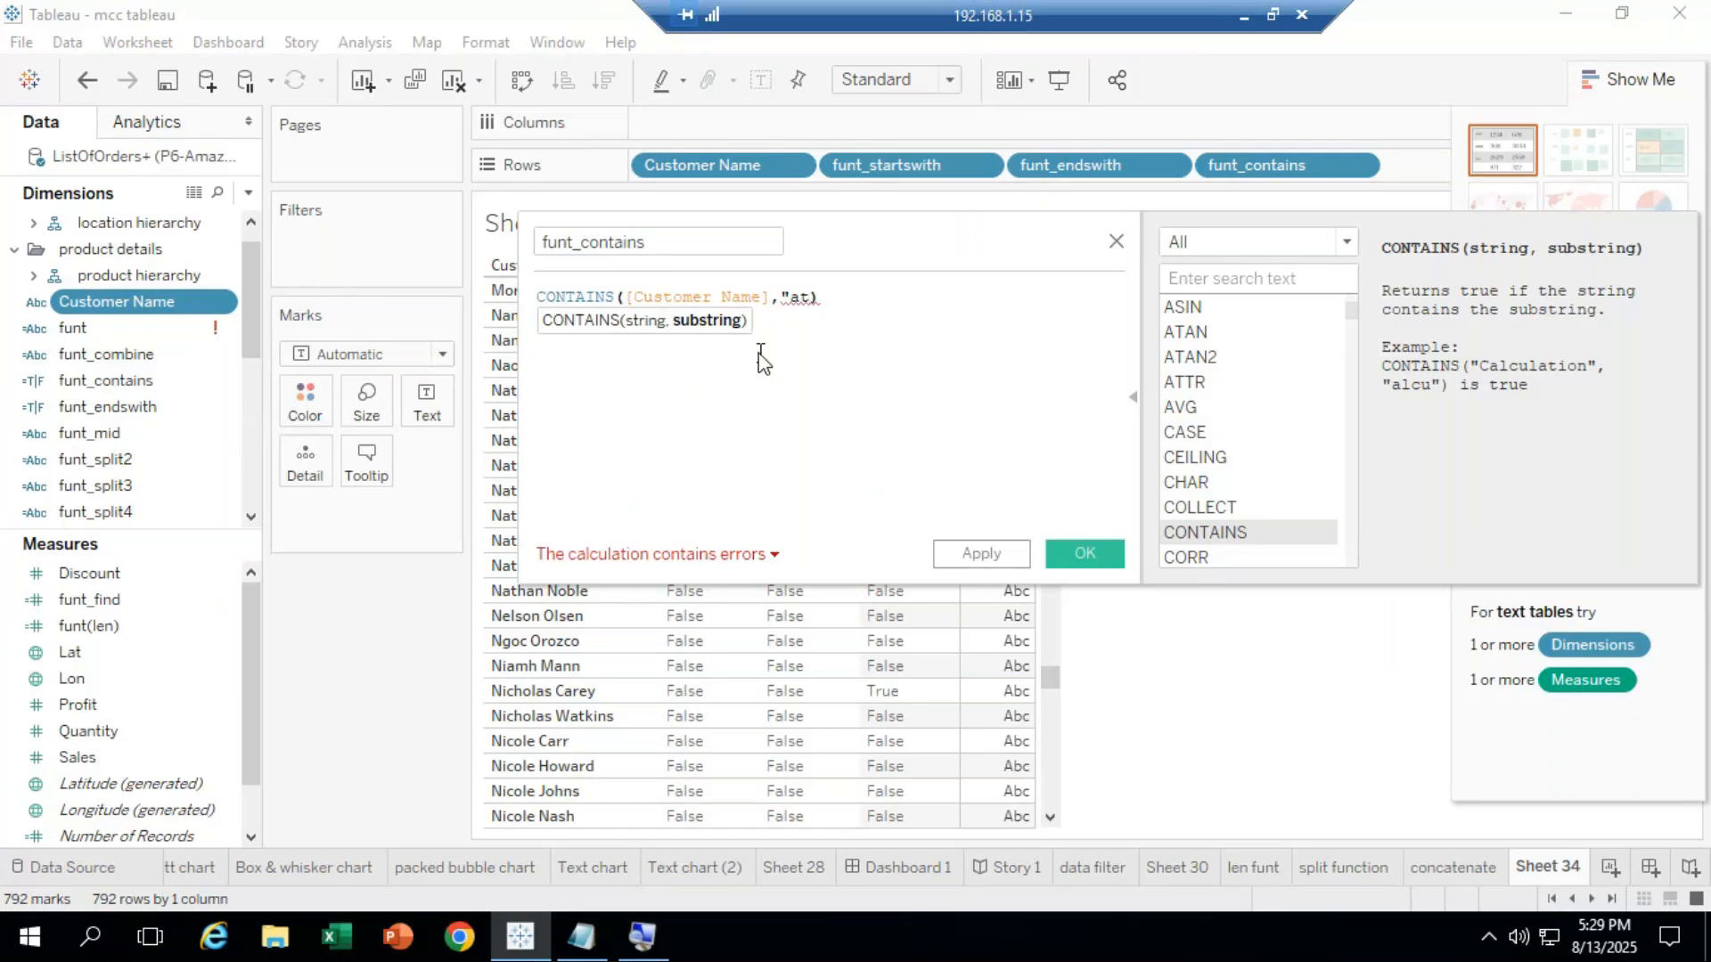
type("\"")
left_click_drag(906, 237, 966, 216)
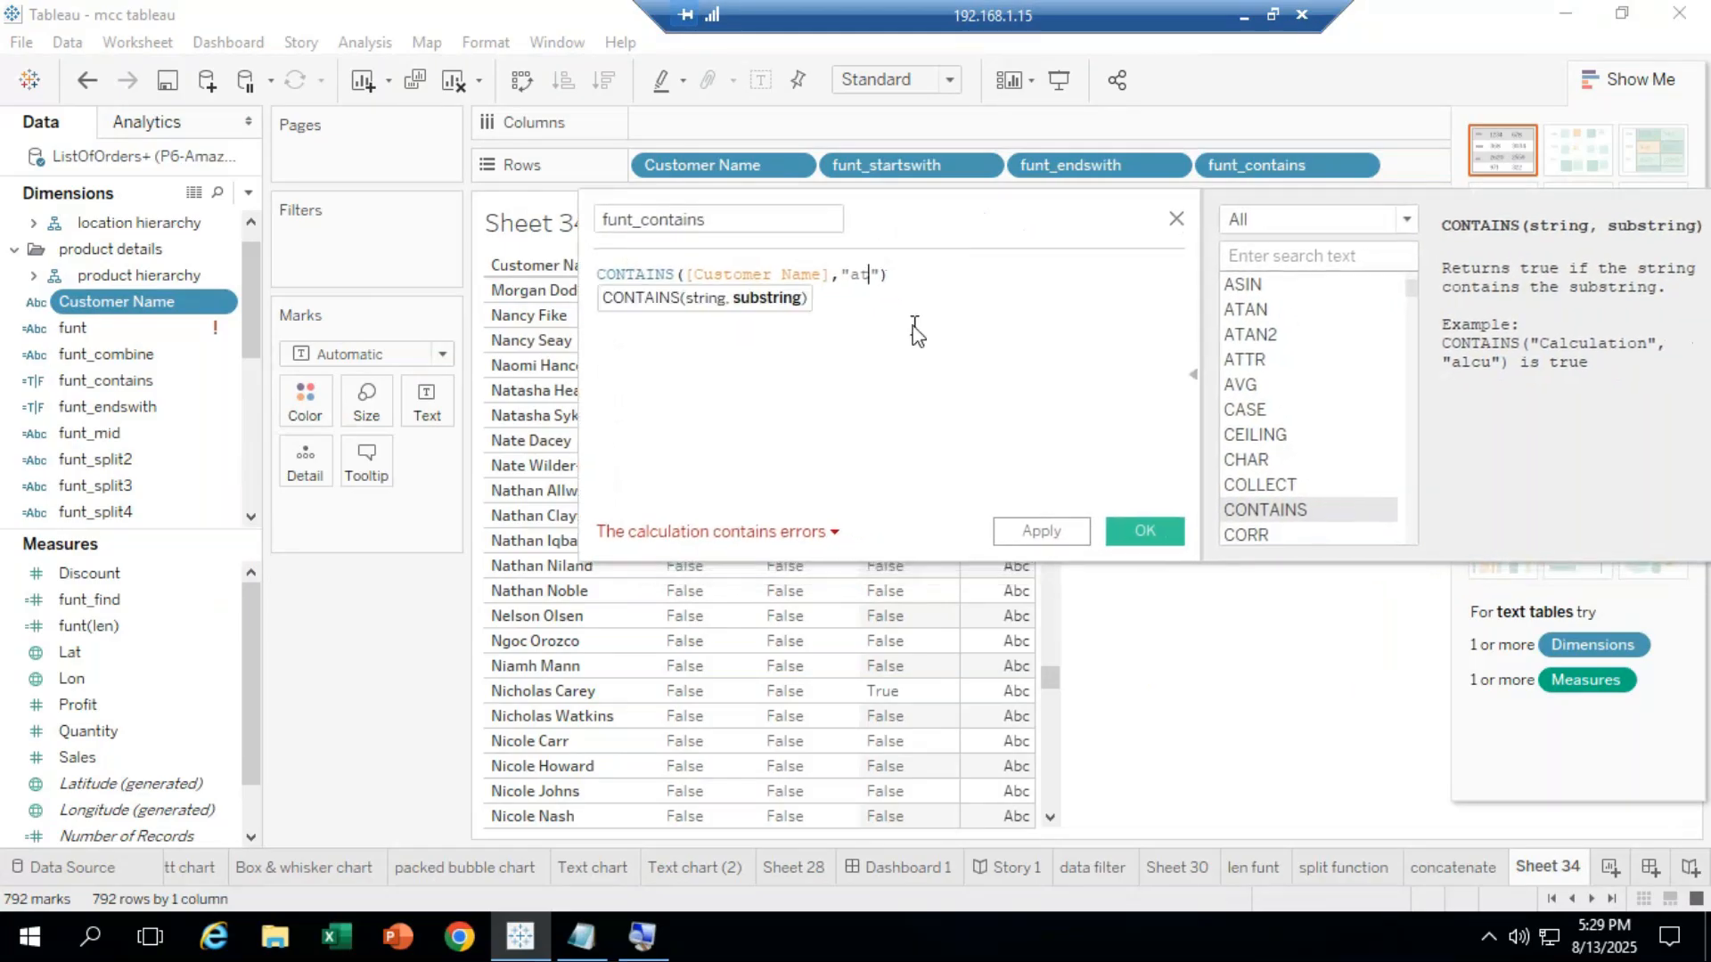
type("e")
left_click(838, 275)
key("BackSpace")
type(",")
left_click(1043, 532)
Check the calculation's error, save it under the name funt_contains1 and add that field to the Sheet 34 table.
left_click(829, 534)
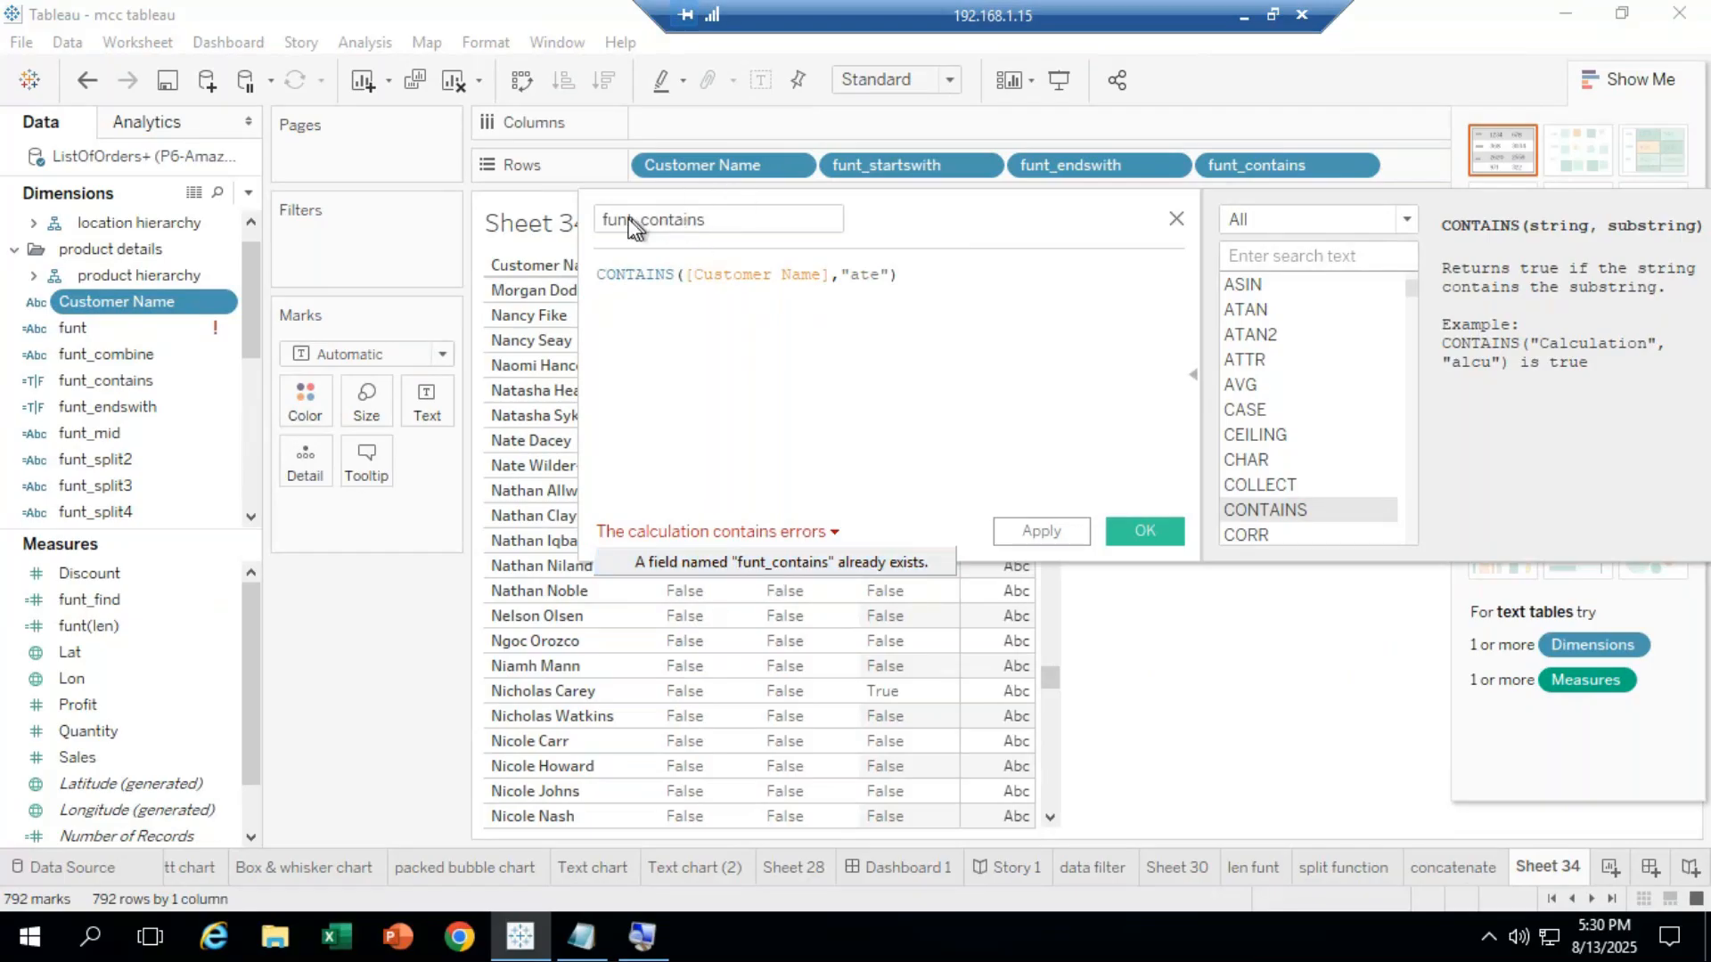
left_click(711, 223)
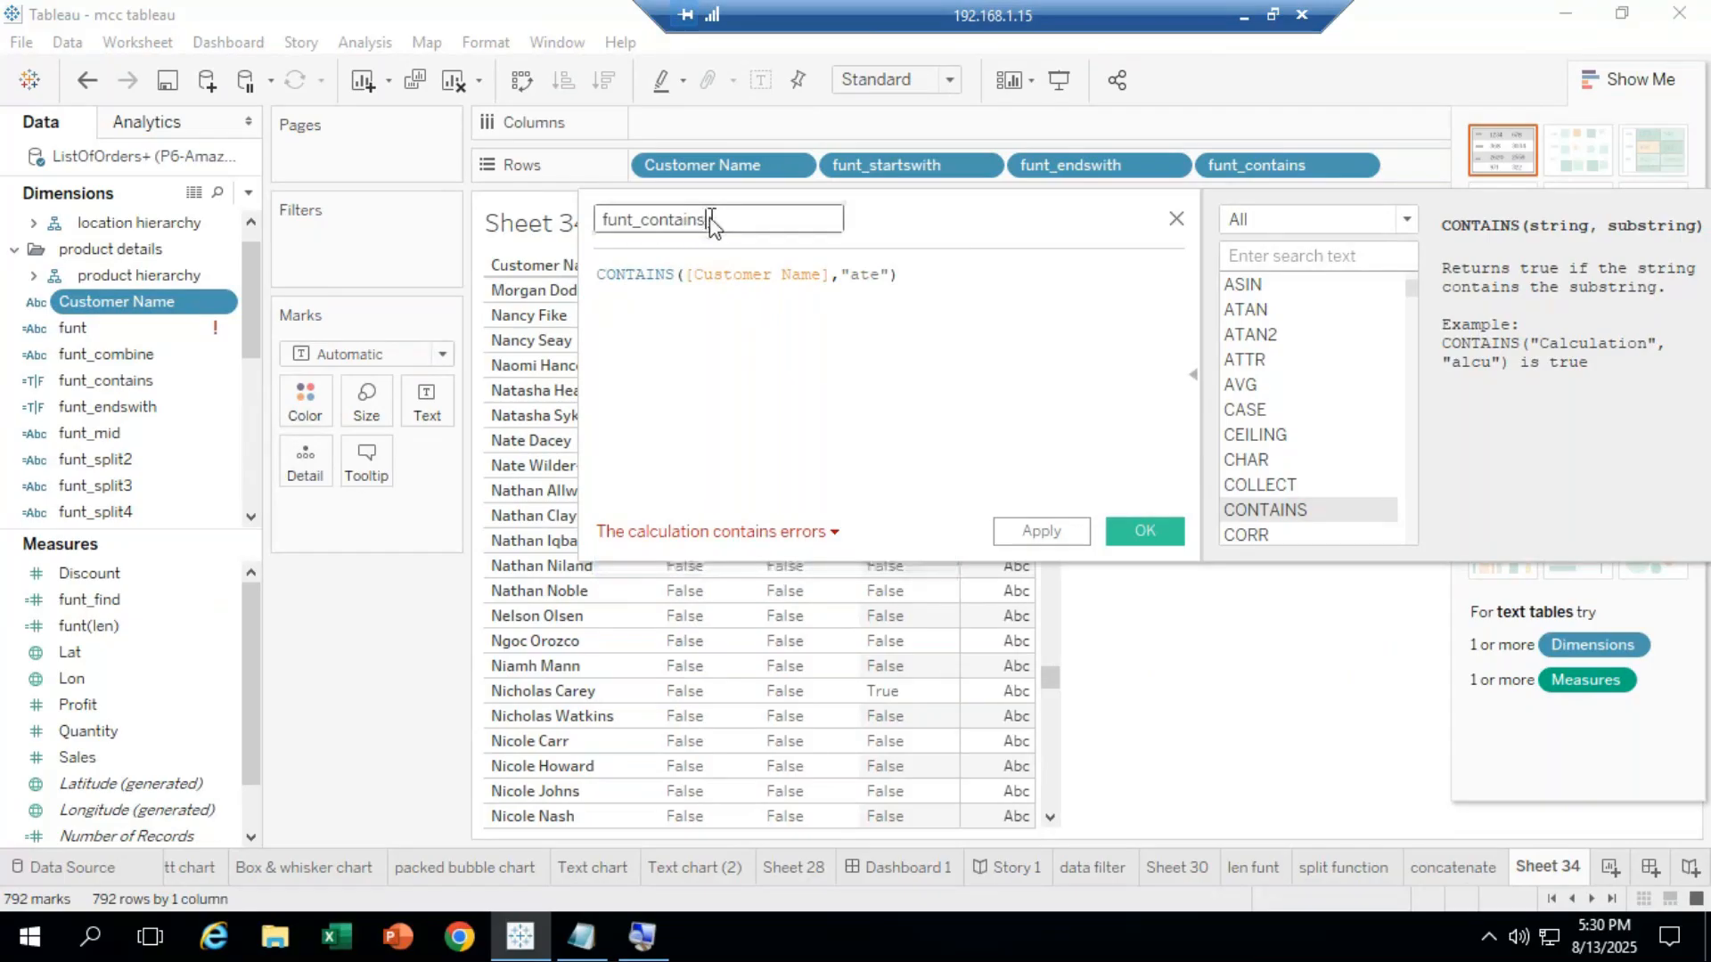
type("1")
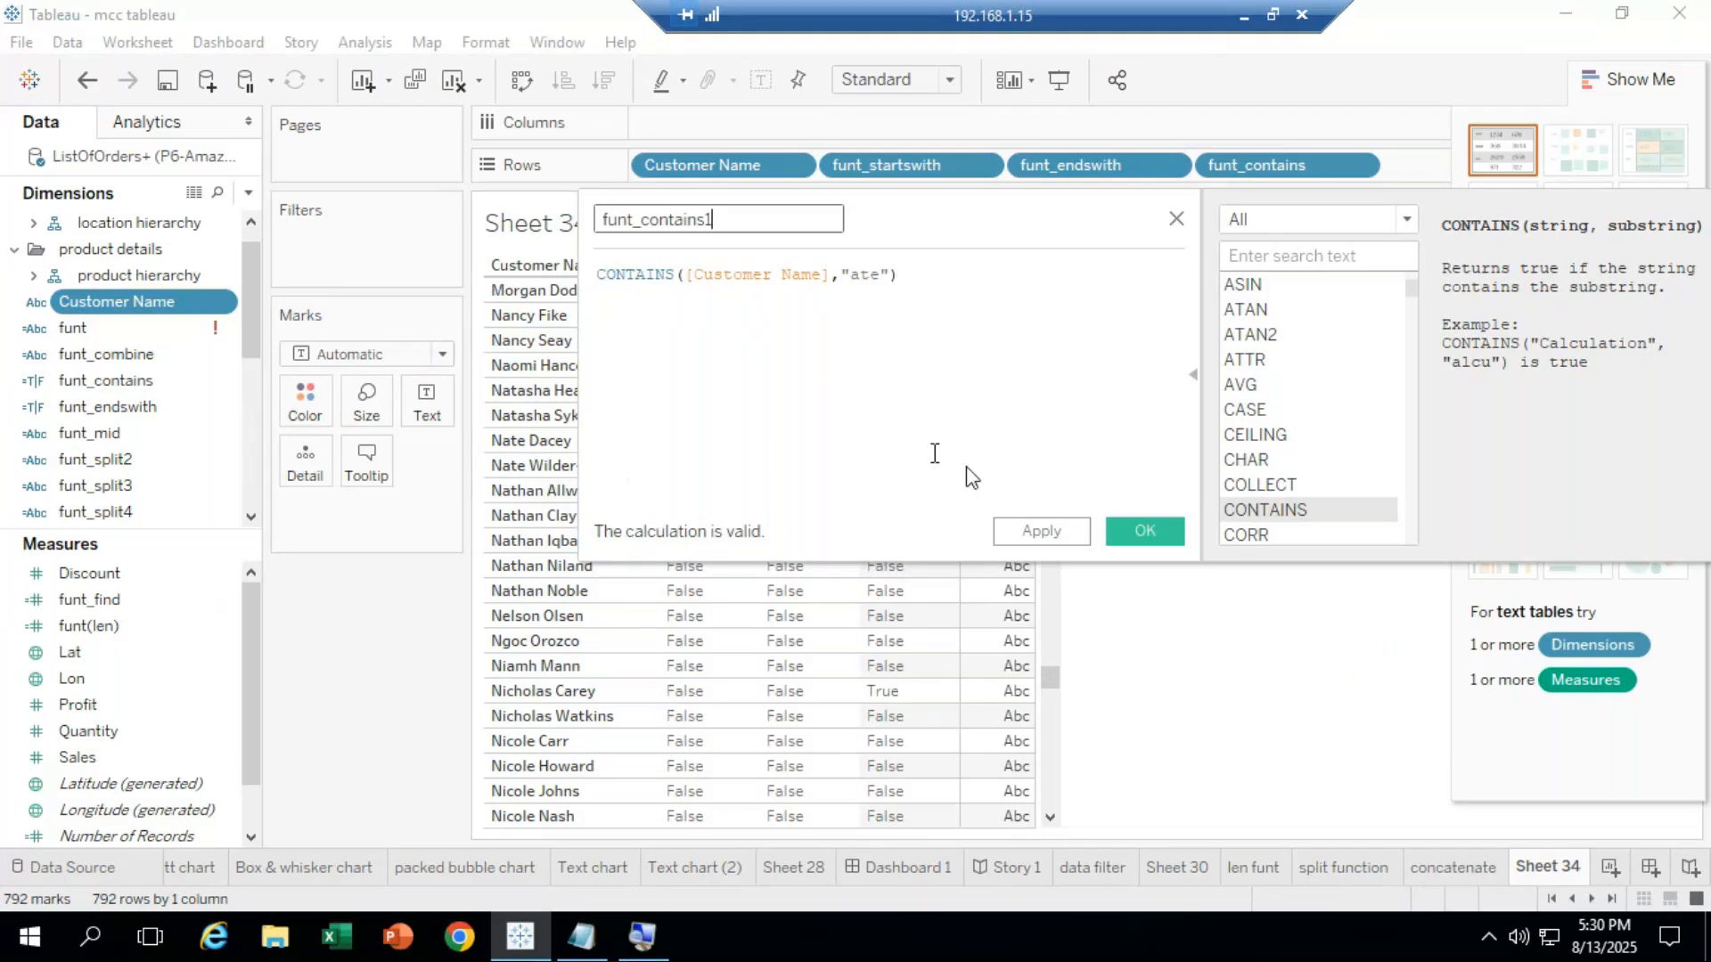
left_click(1131, 532)
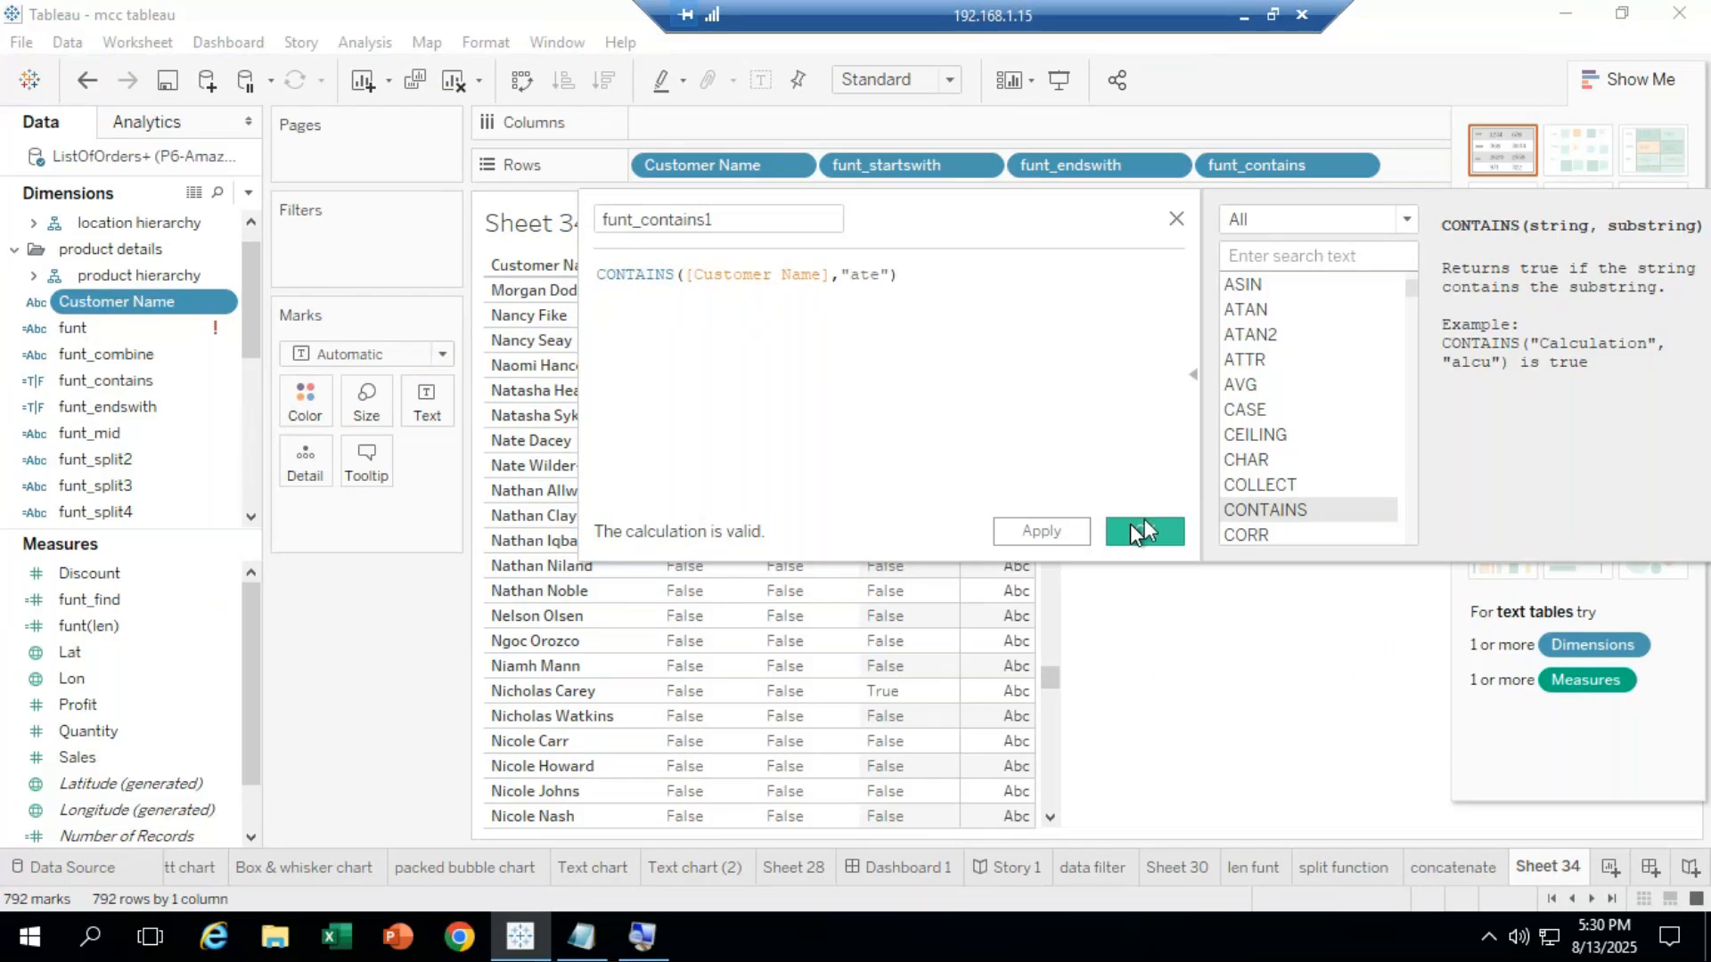
left_click(1145, 528)
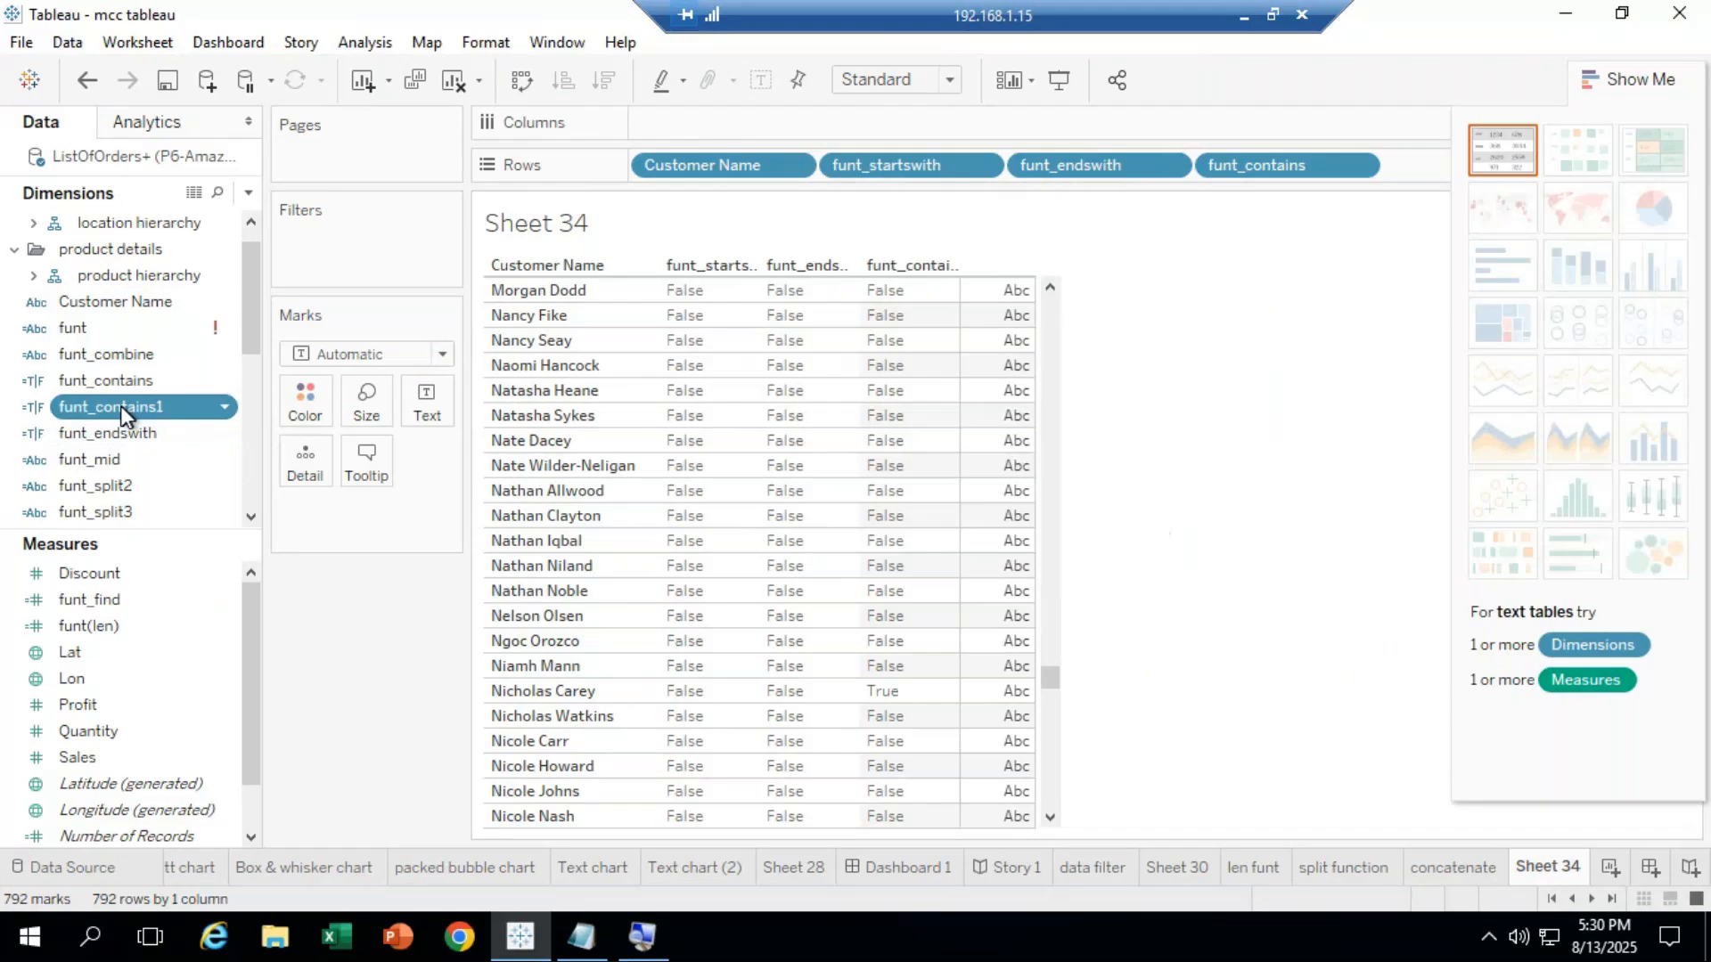
left_click_drag(121, 406, 1016, 437)
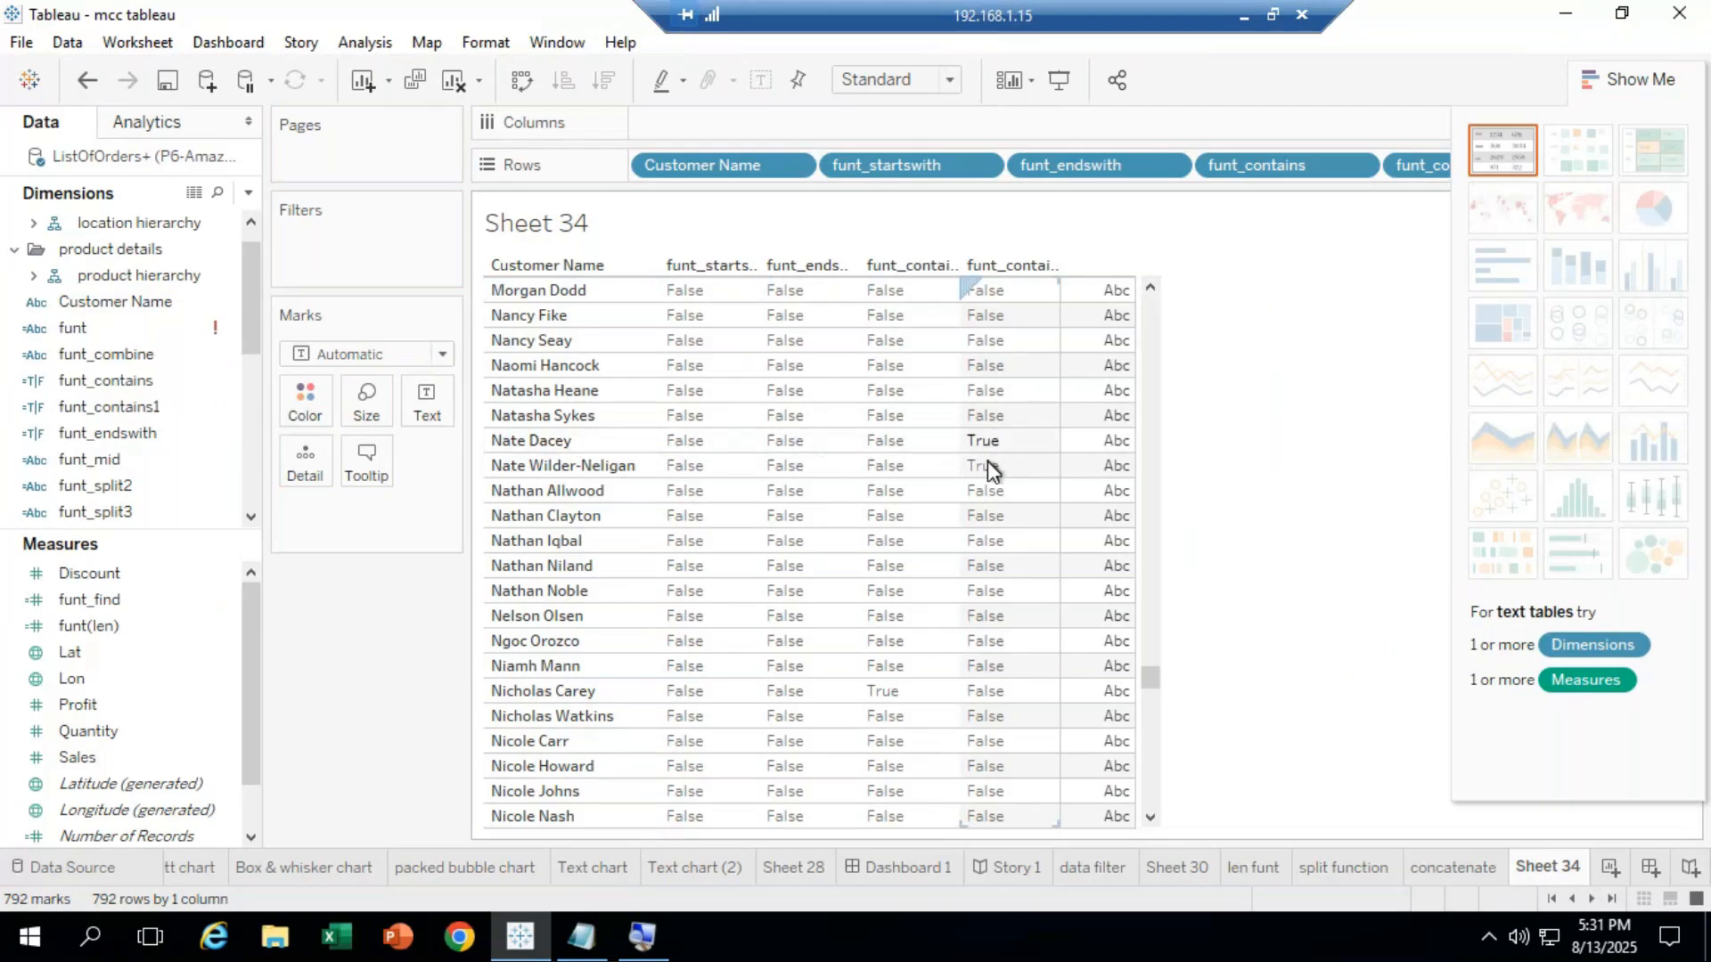
Examine the funt_contains1 column down the customer list to see which names contain "ate".
scroll(987, 467, "down", 5)
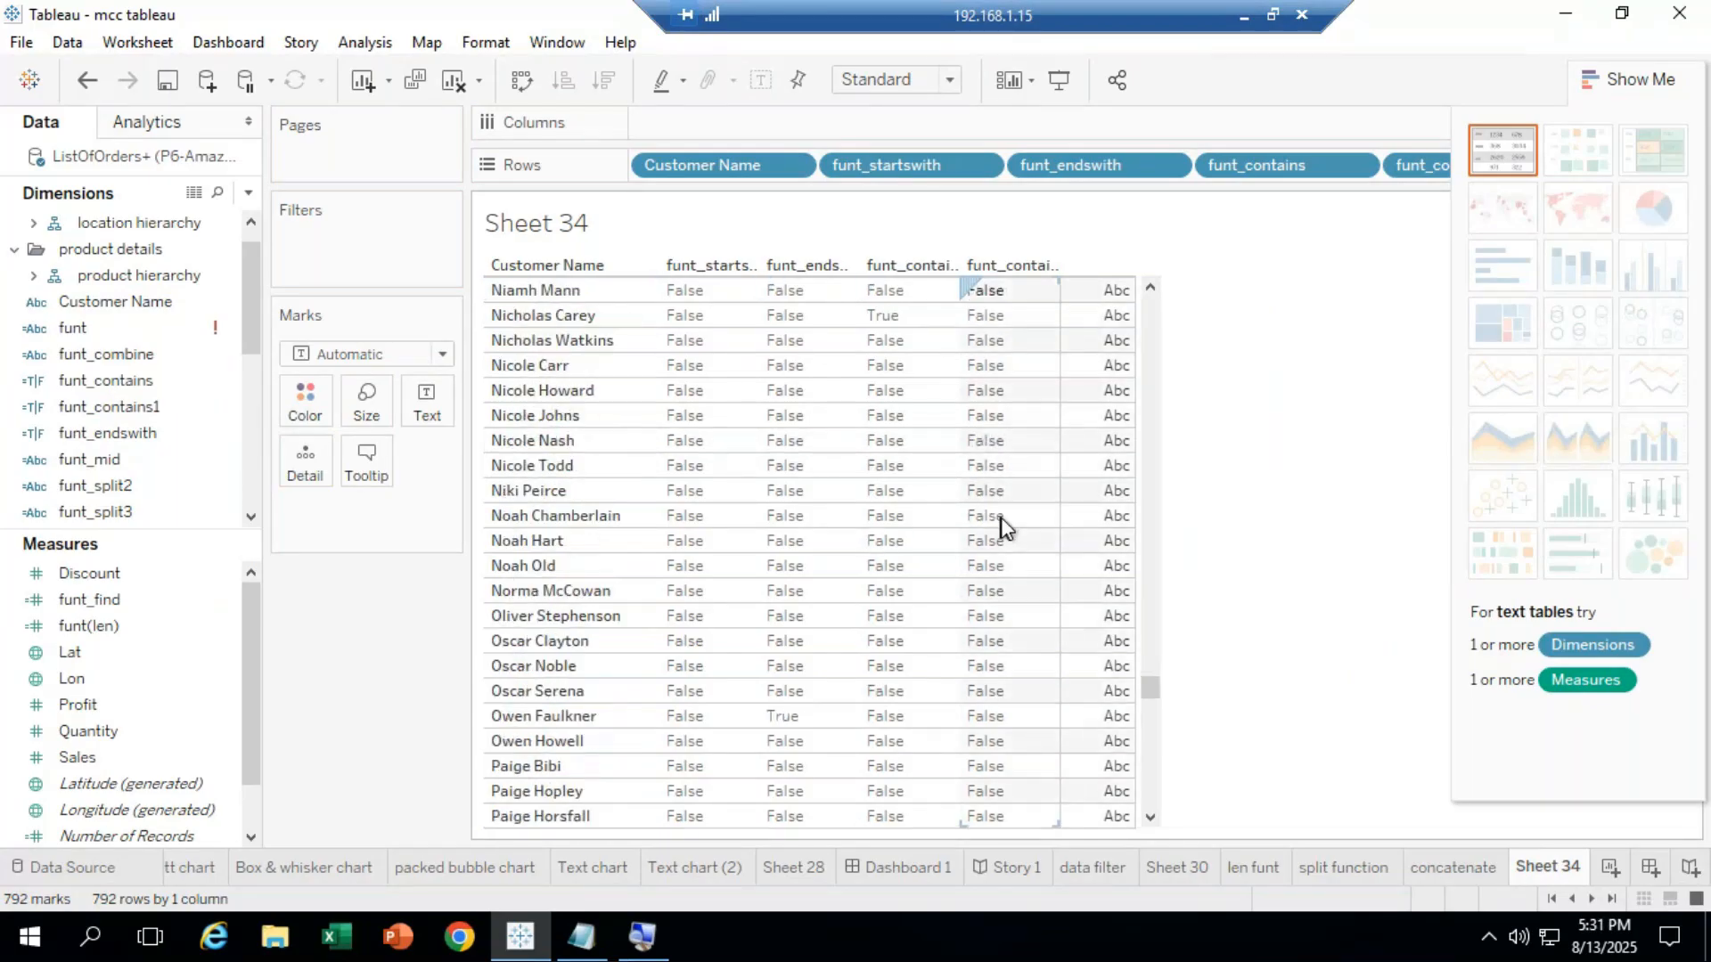
scroll(1016, 552, "down", 12)
scroll(1022, 559, "down", 2)
scroll(1019, 550, "down", 3)
scroll(1019, 550, "down", 9)
scroll(1022, 550, "up", 2)
scroll(1022, 549, "up", 1)
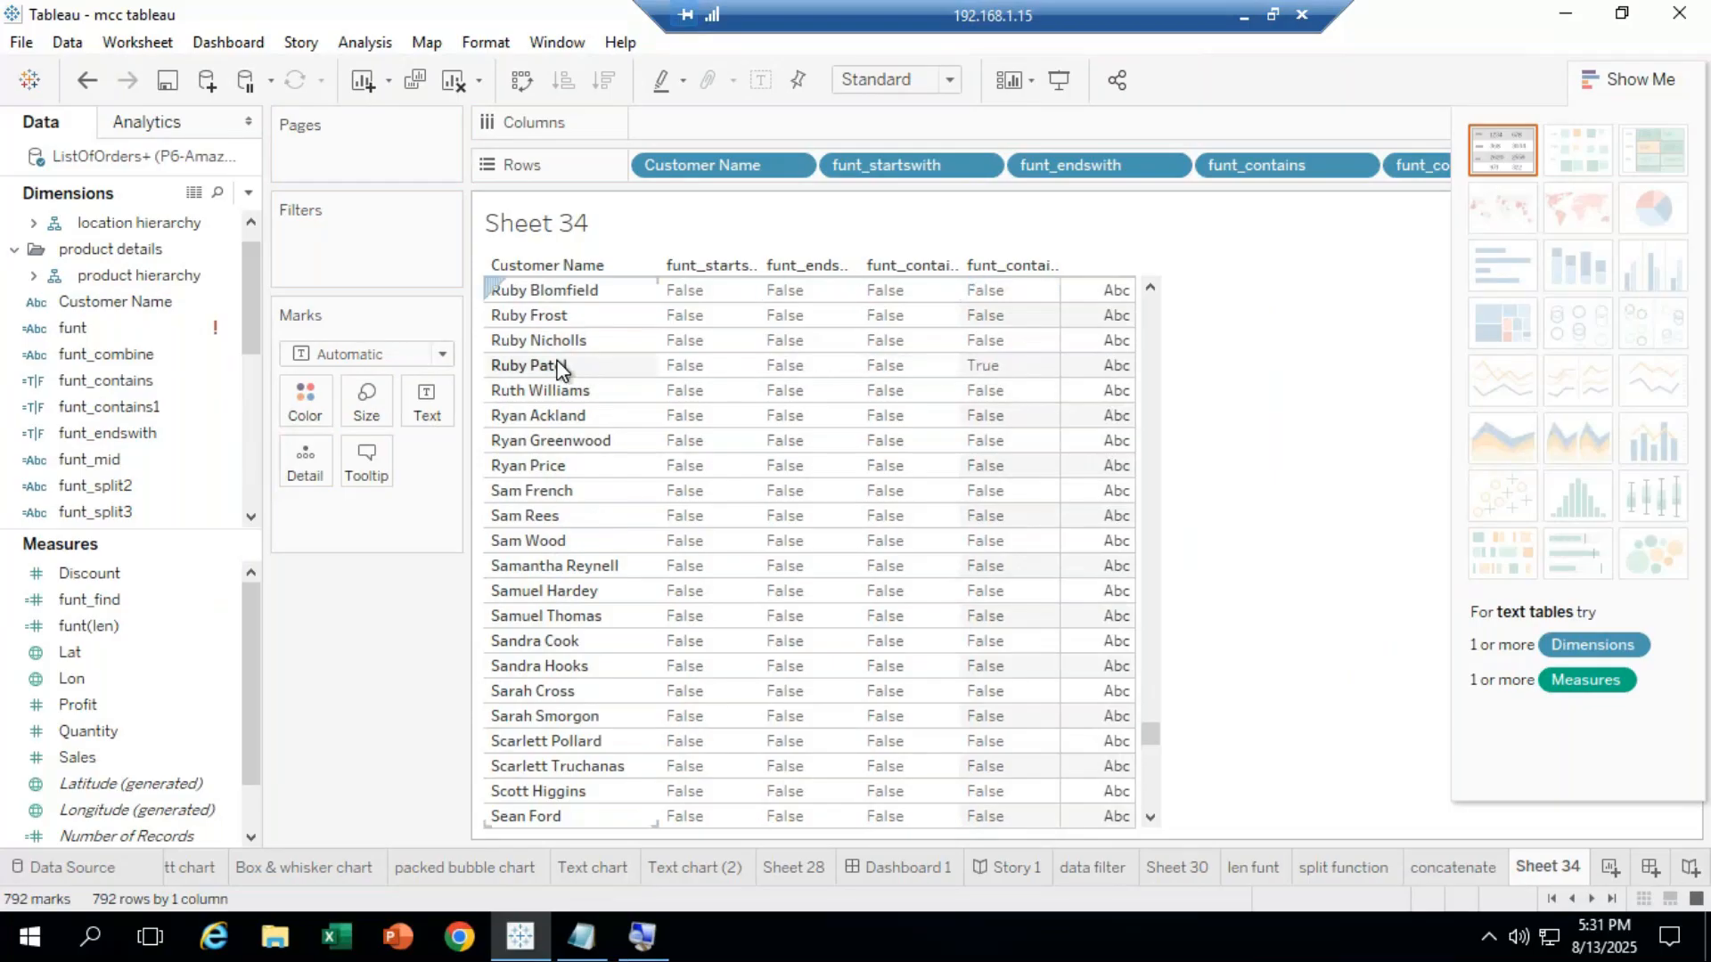
scroll(1009, 603, "down", 8)
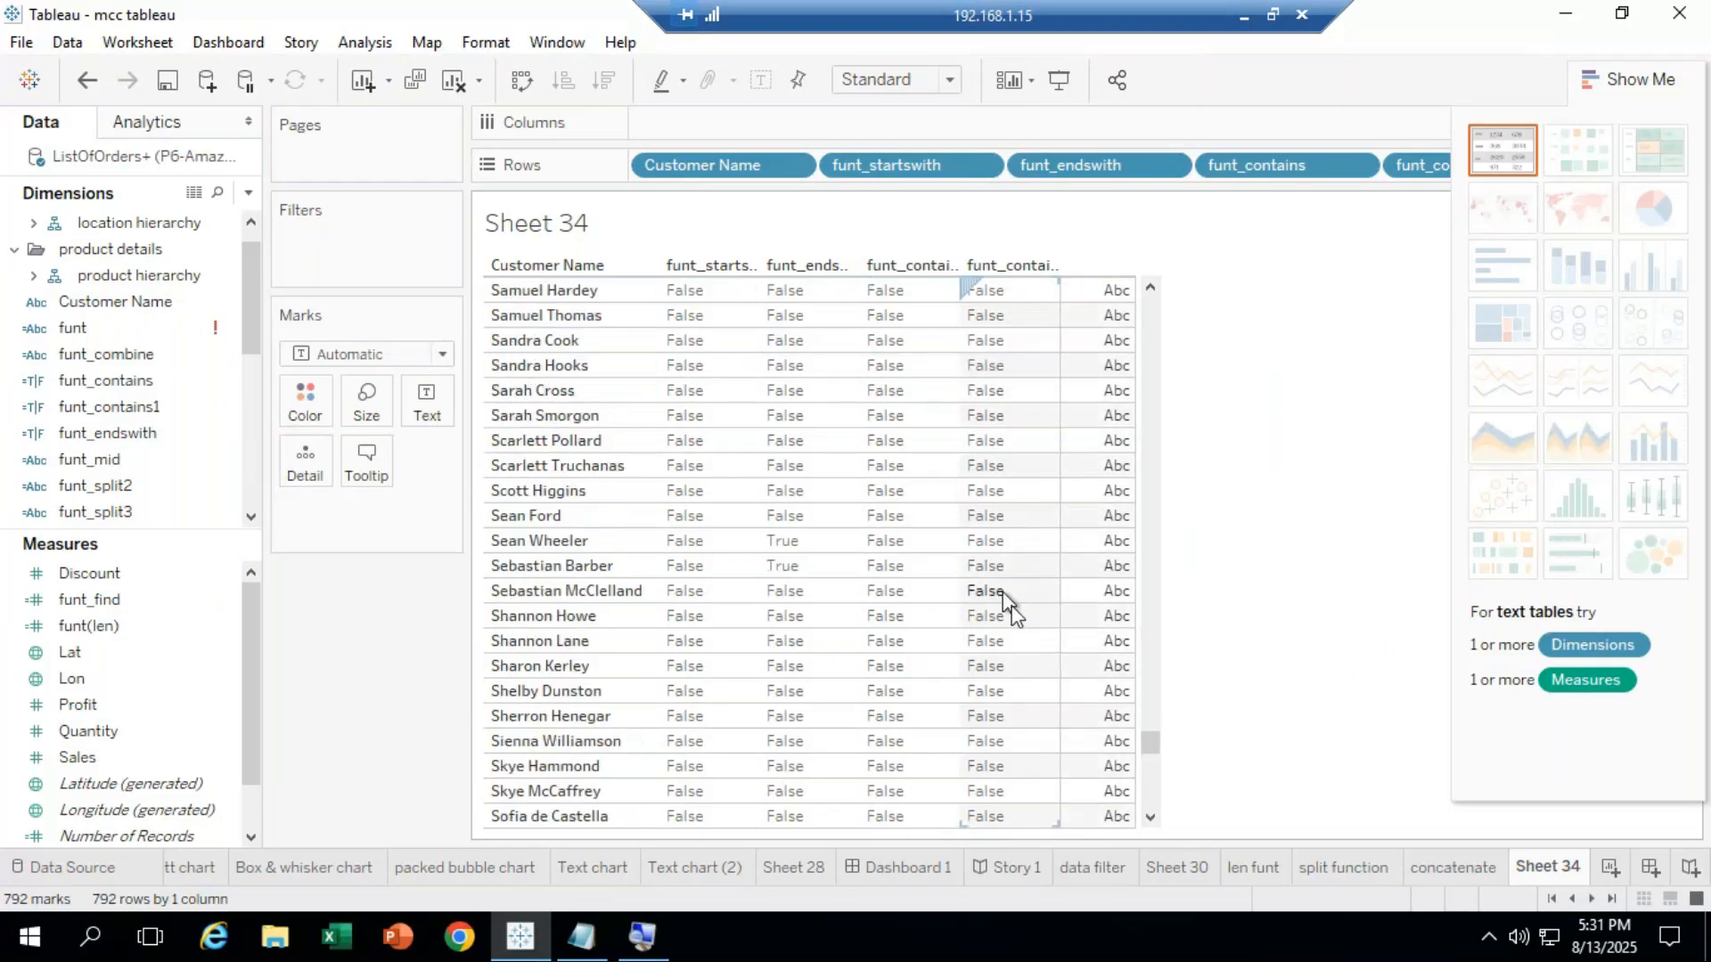
scroll(1013, 613, "down", 4)
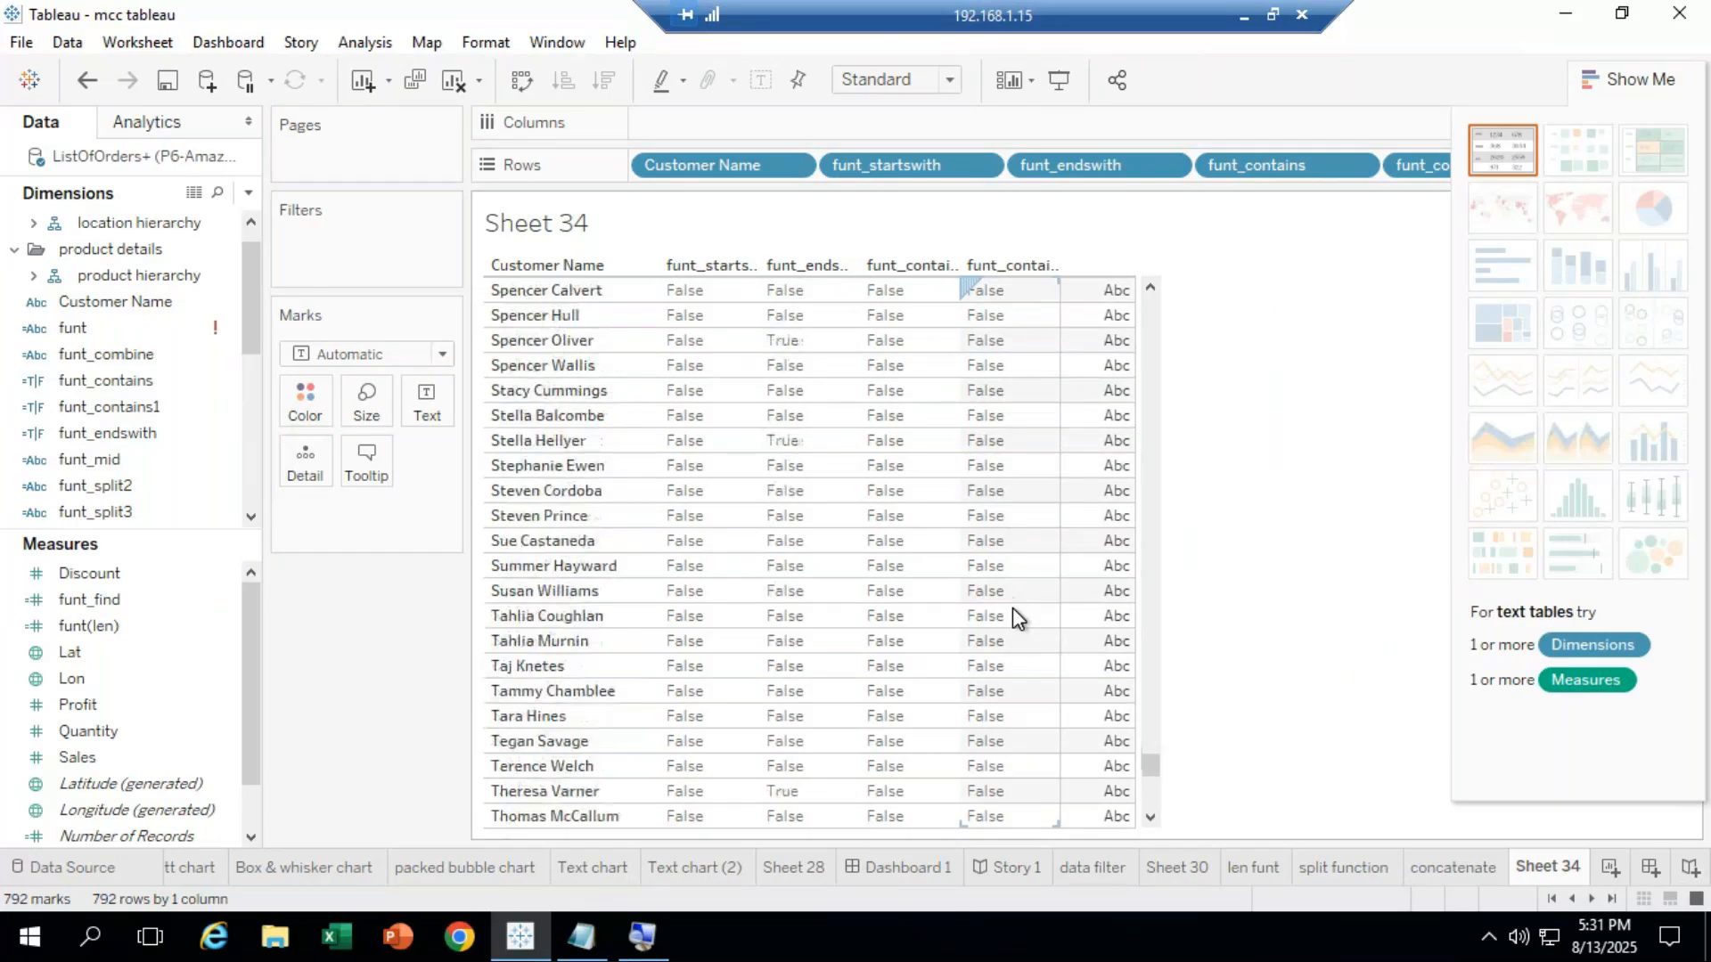
scroll(1012, 608, "down", 8)
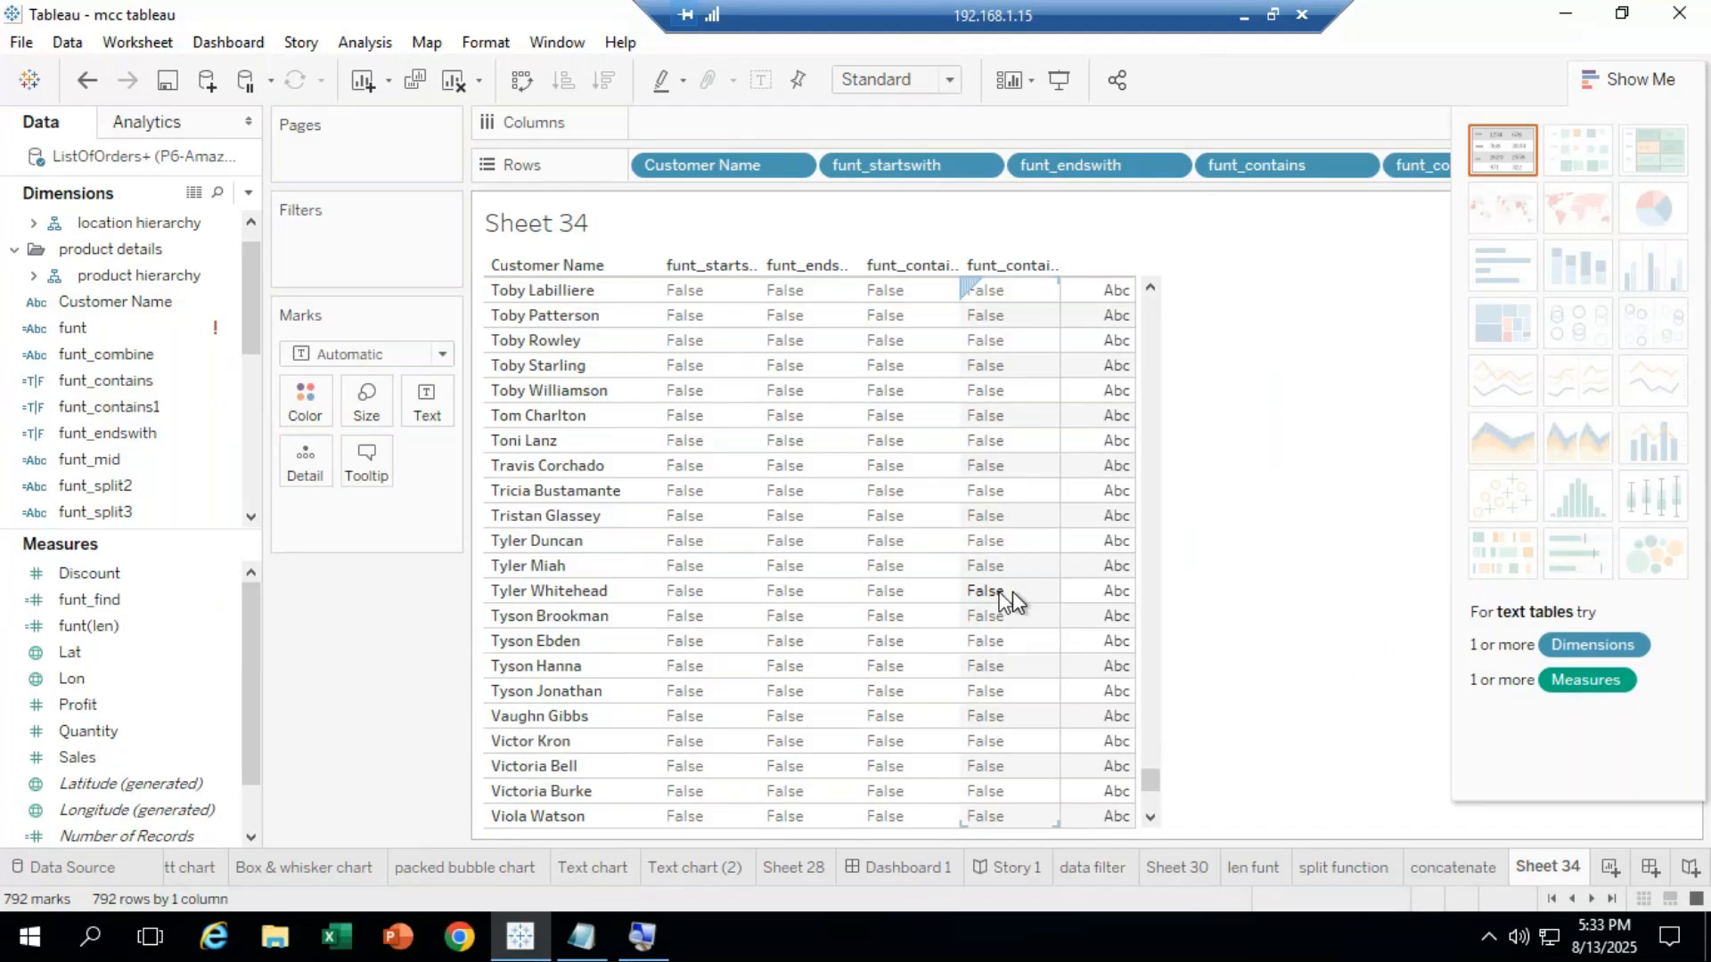
Switch from the remote session to the GoTo Meeting chat.
left_click(1244, 16)
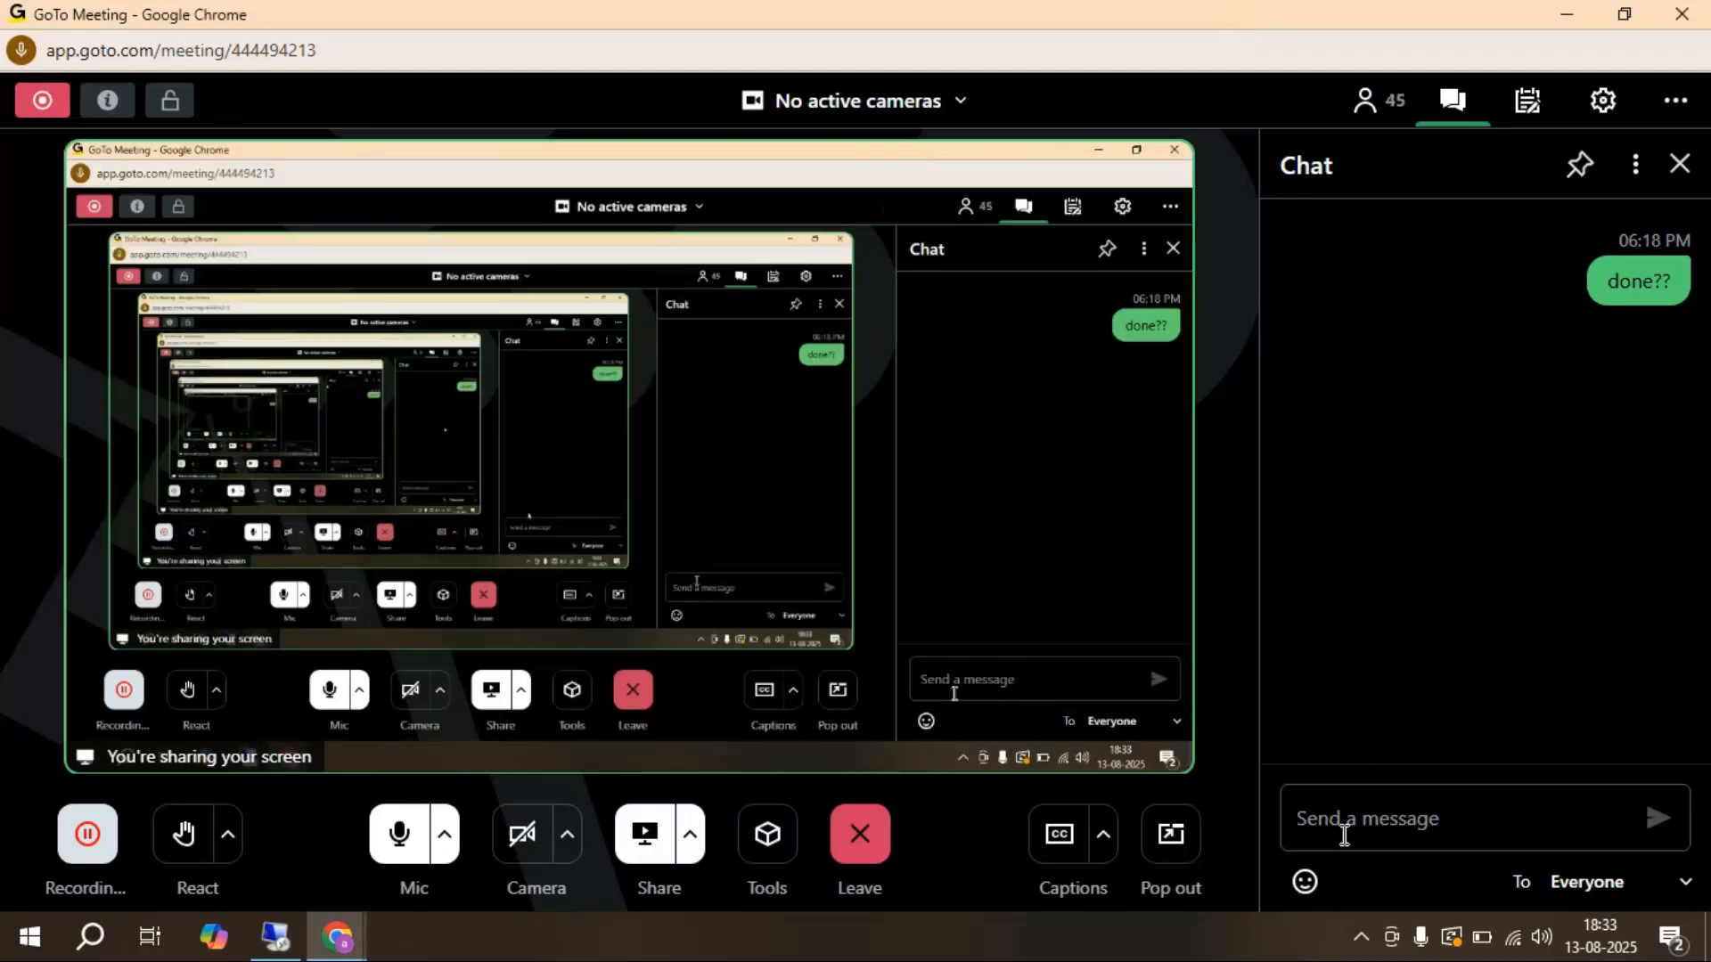
Switch from the meeting window back to the remote session showing Sheet 34 in Tableau.
left_click(270, 943)
mouse_move(282, 885)
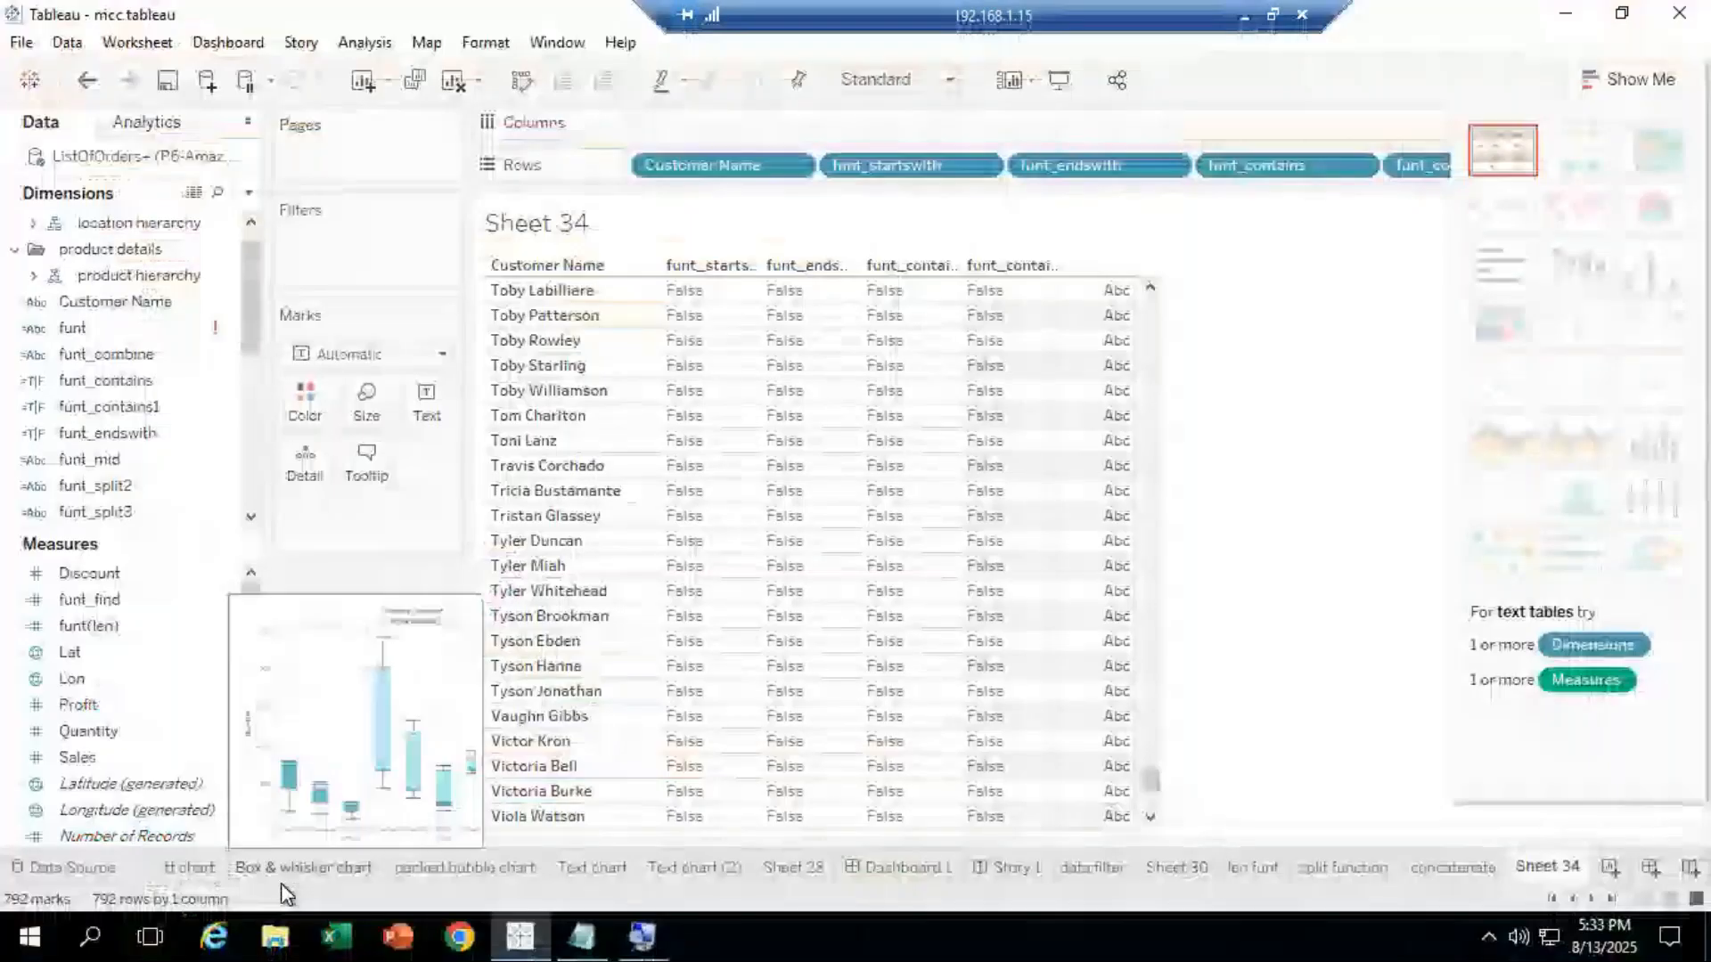
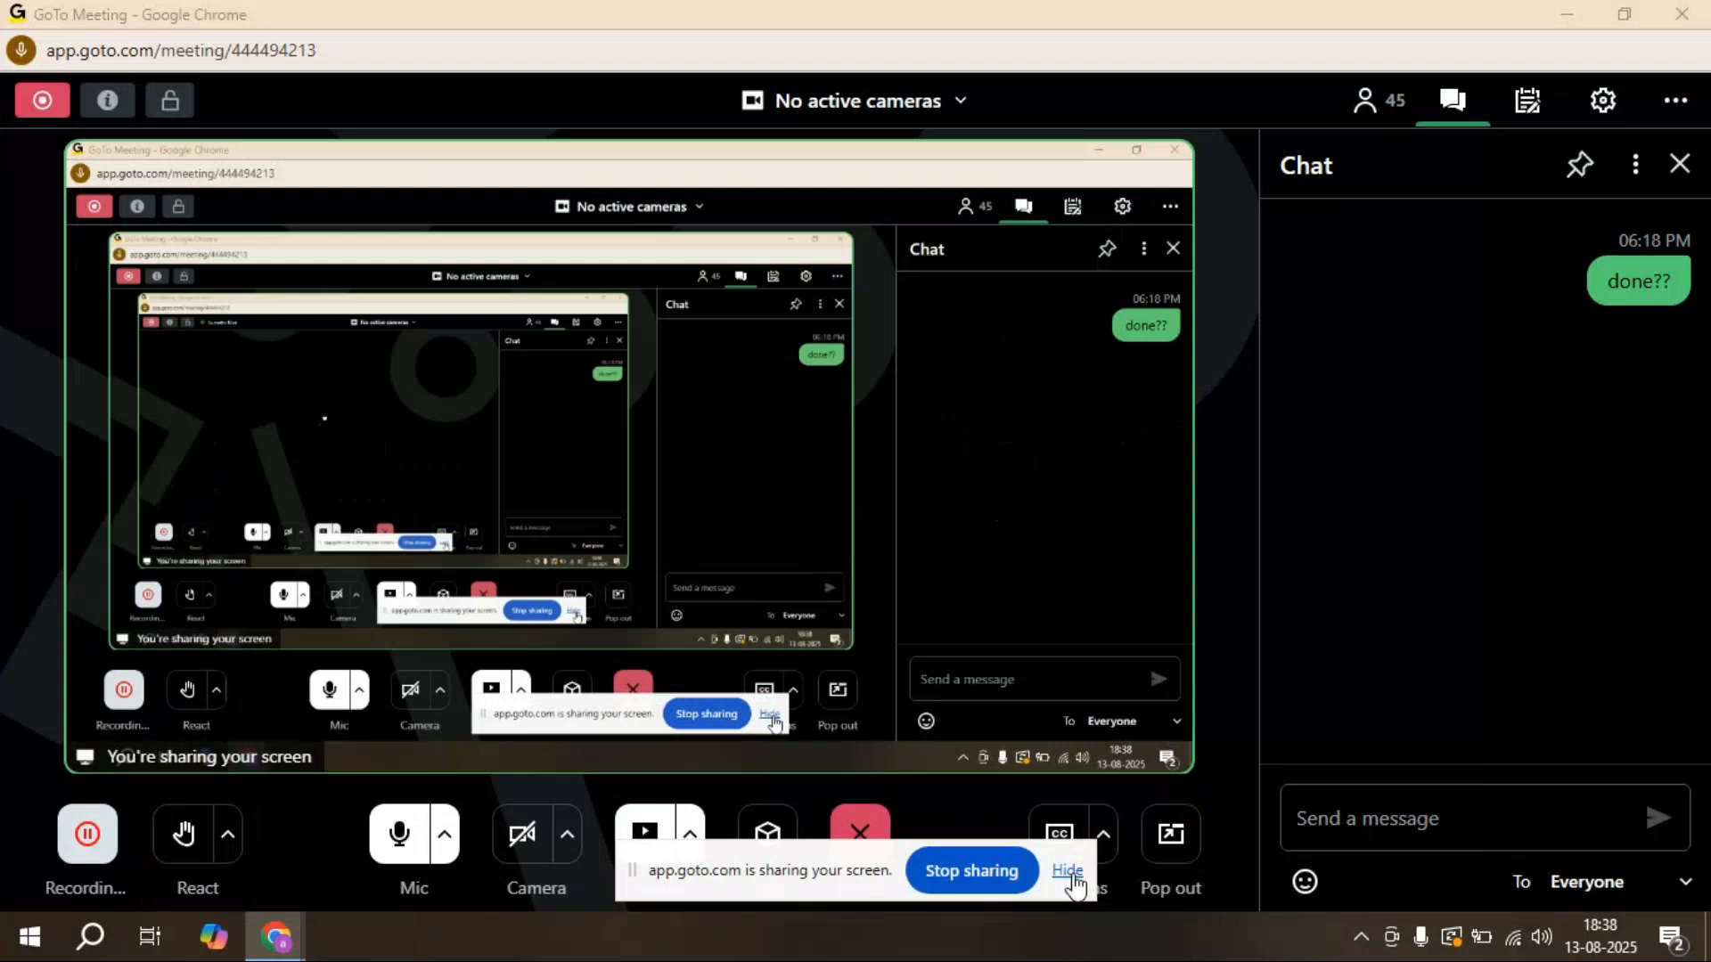
Hide the screen-sharing notice, minimise the meeting window and refresh the local desktop.
left_click(1067, 870)
left_click(1568, 12)
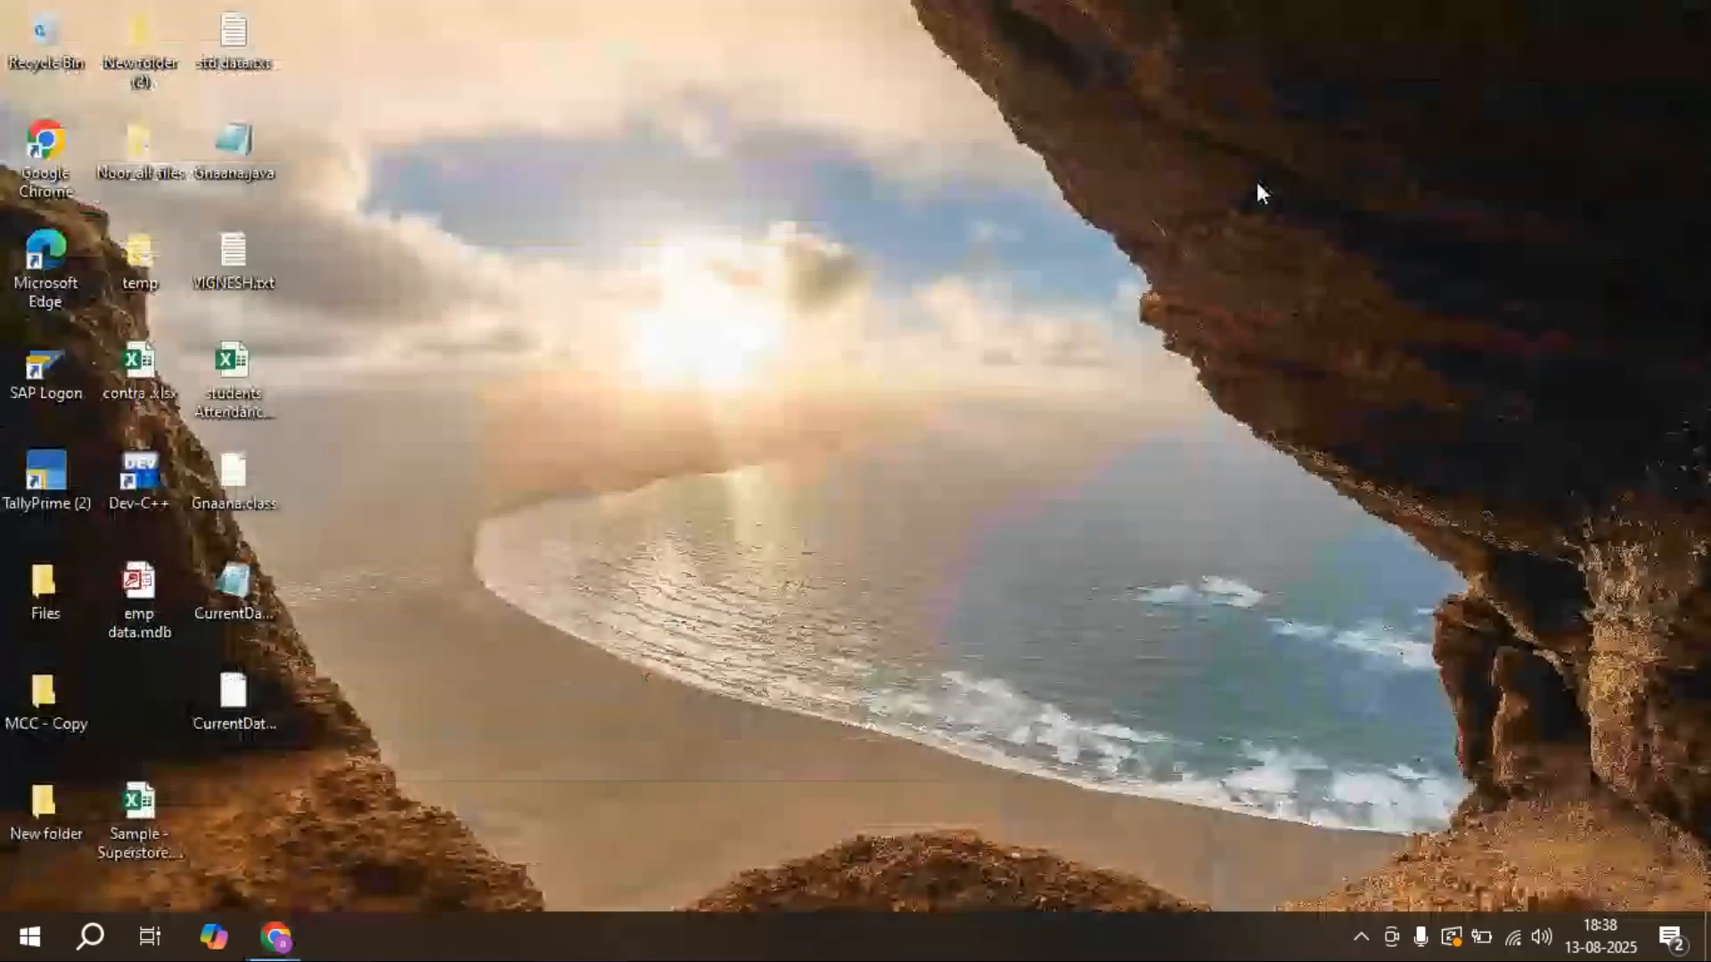
right_click(1112, 329)
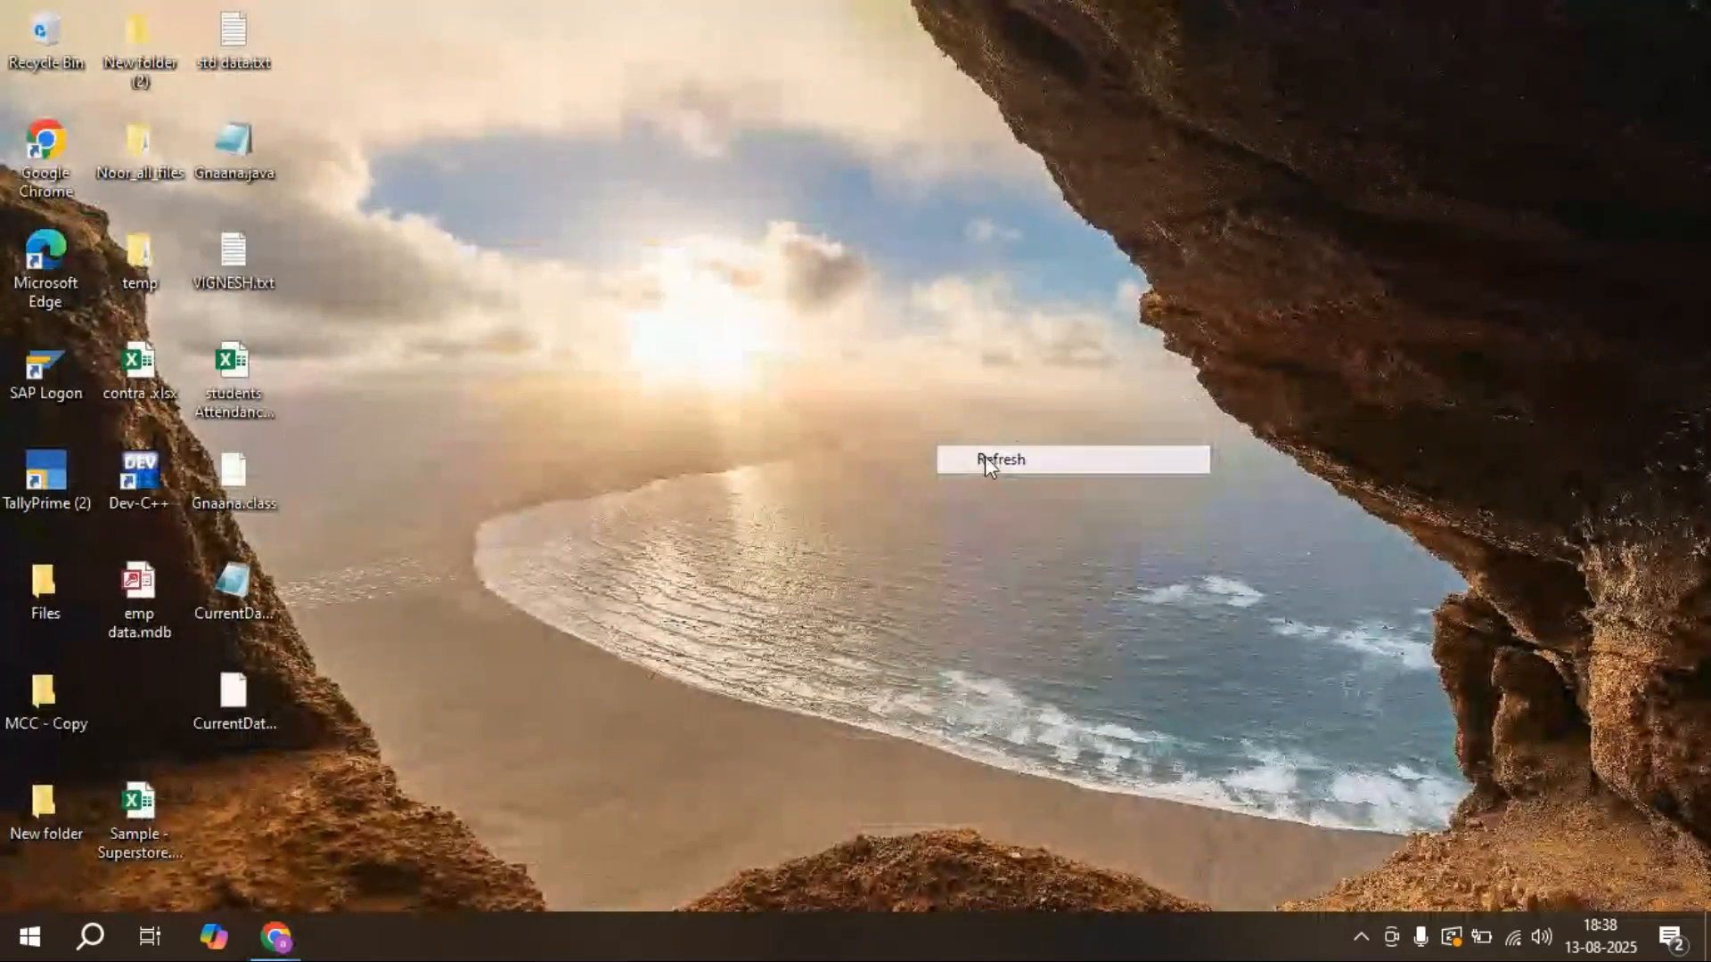
Run mstsc and reconnect to the remote computer, entering the account password and accepting the untrusted certificate.
key("super+r")
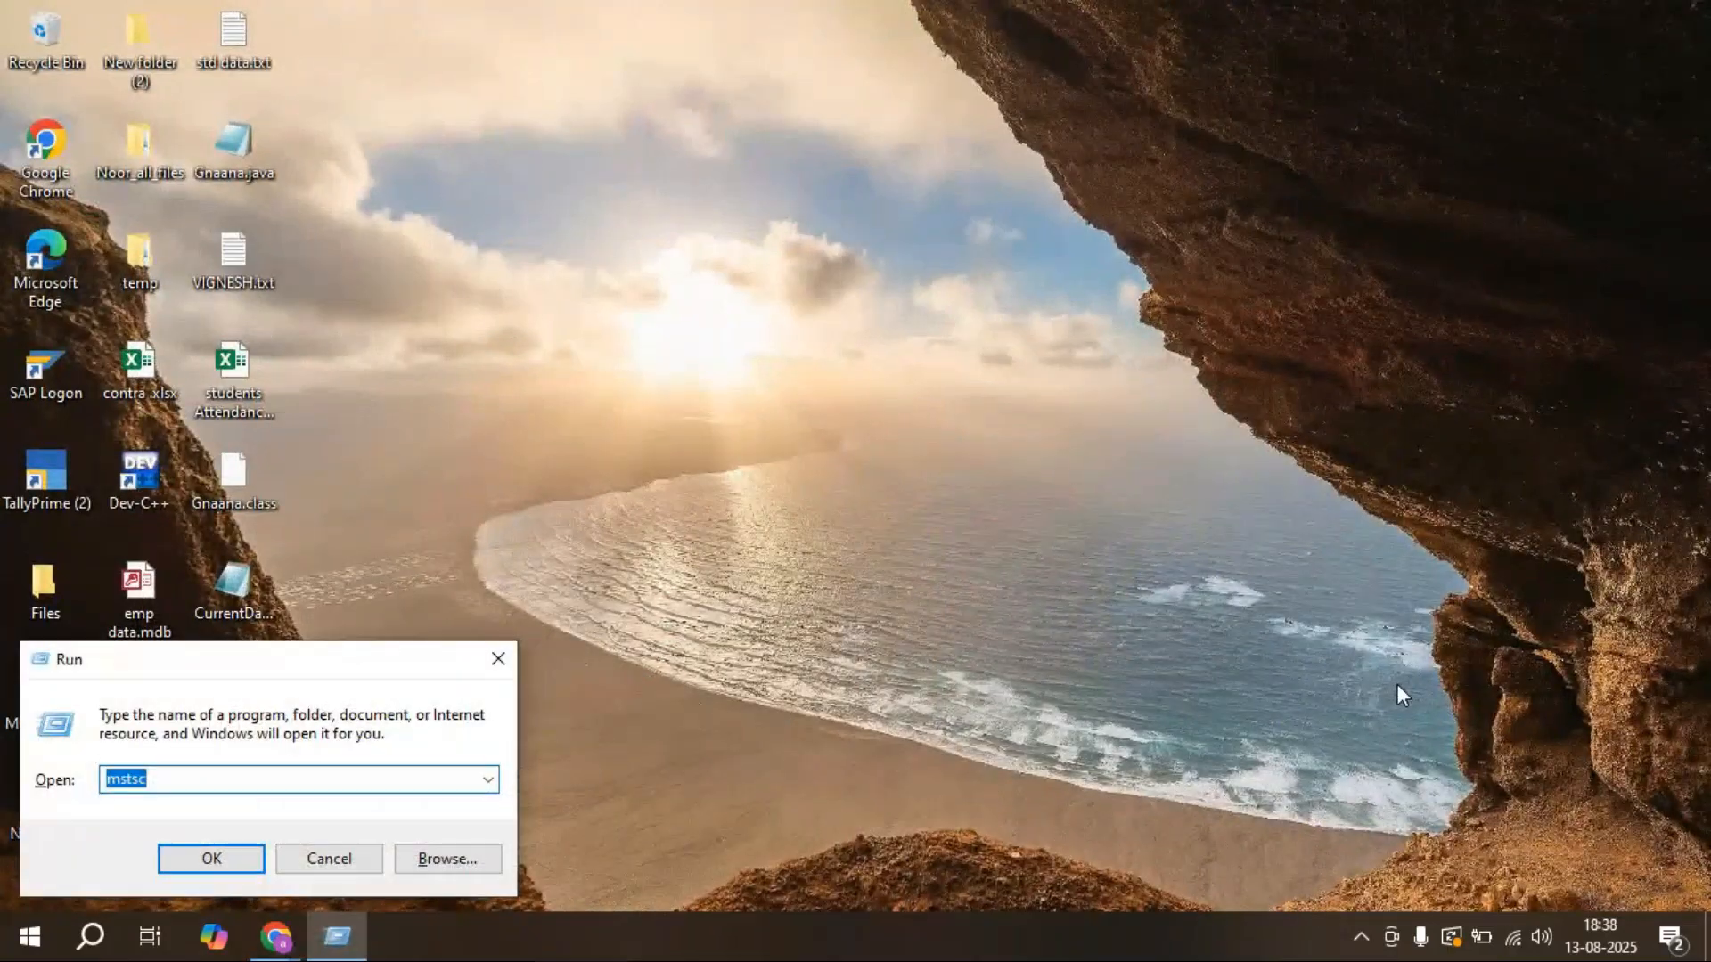
key("Return")
key("Return")
type("•••••••")
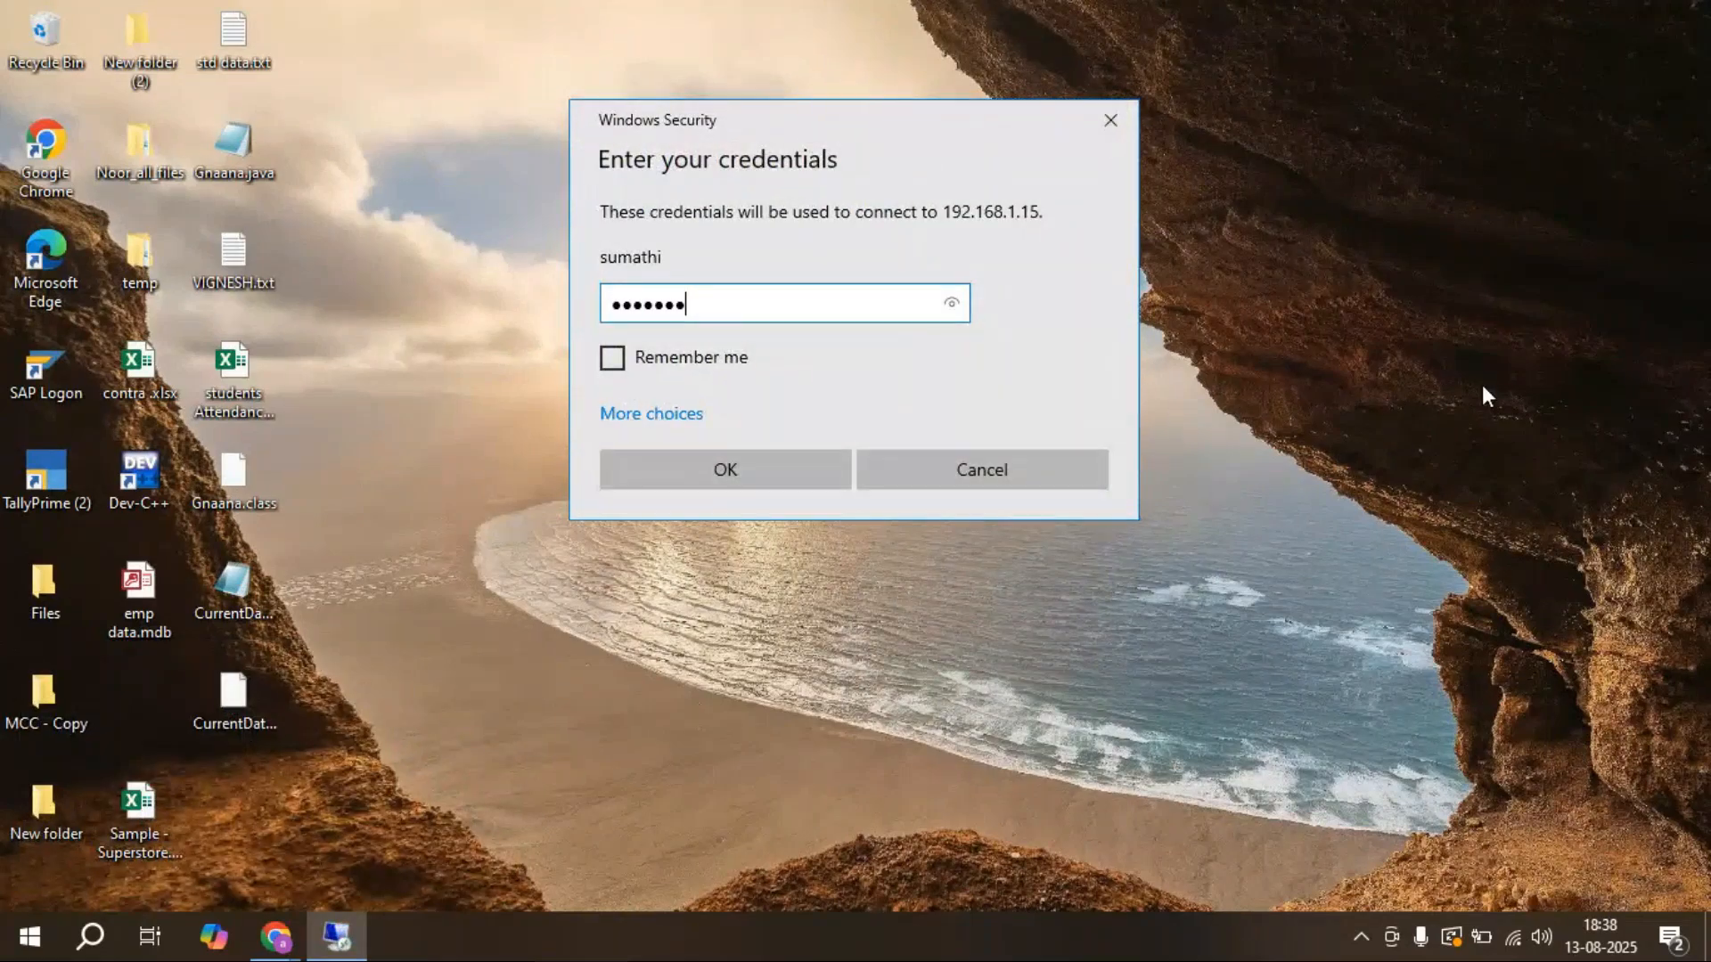
key("Return")
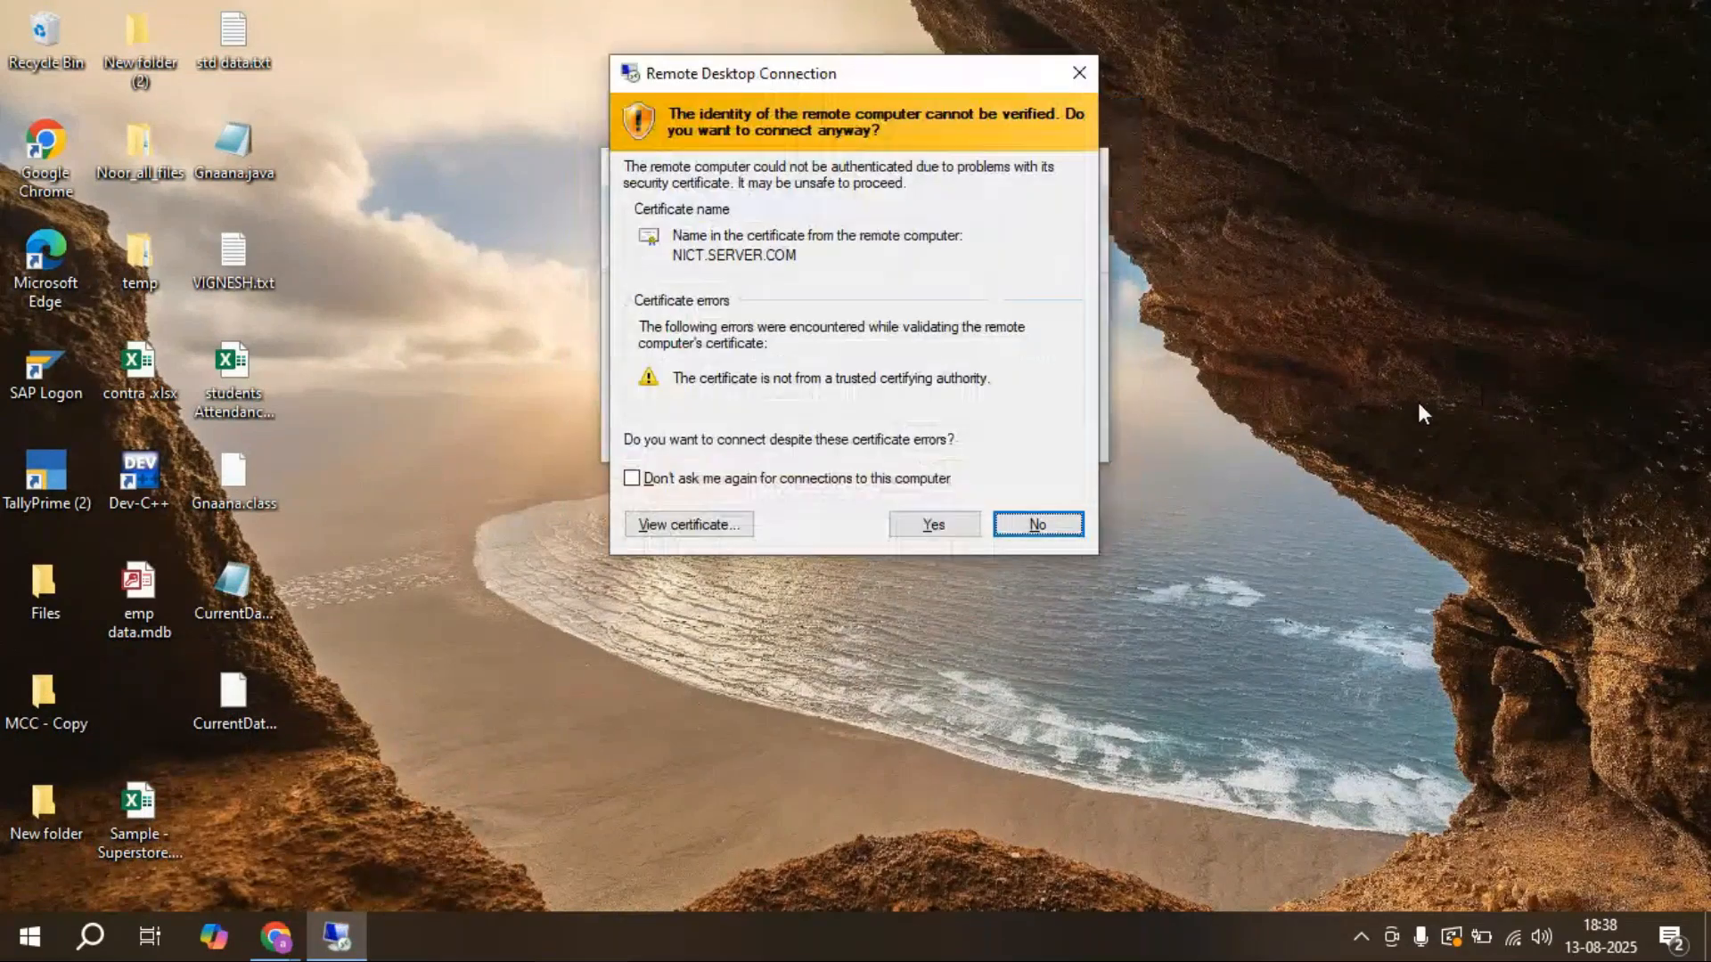
left_click(935, 526)
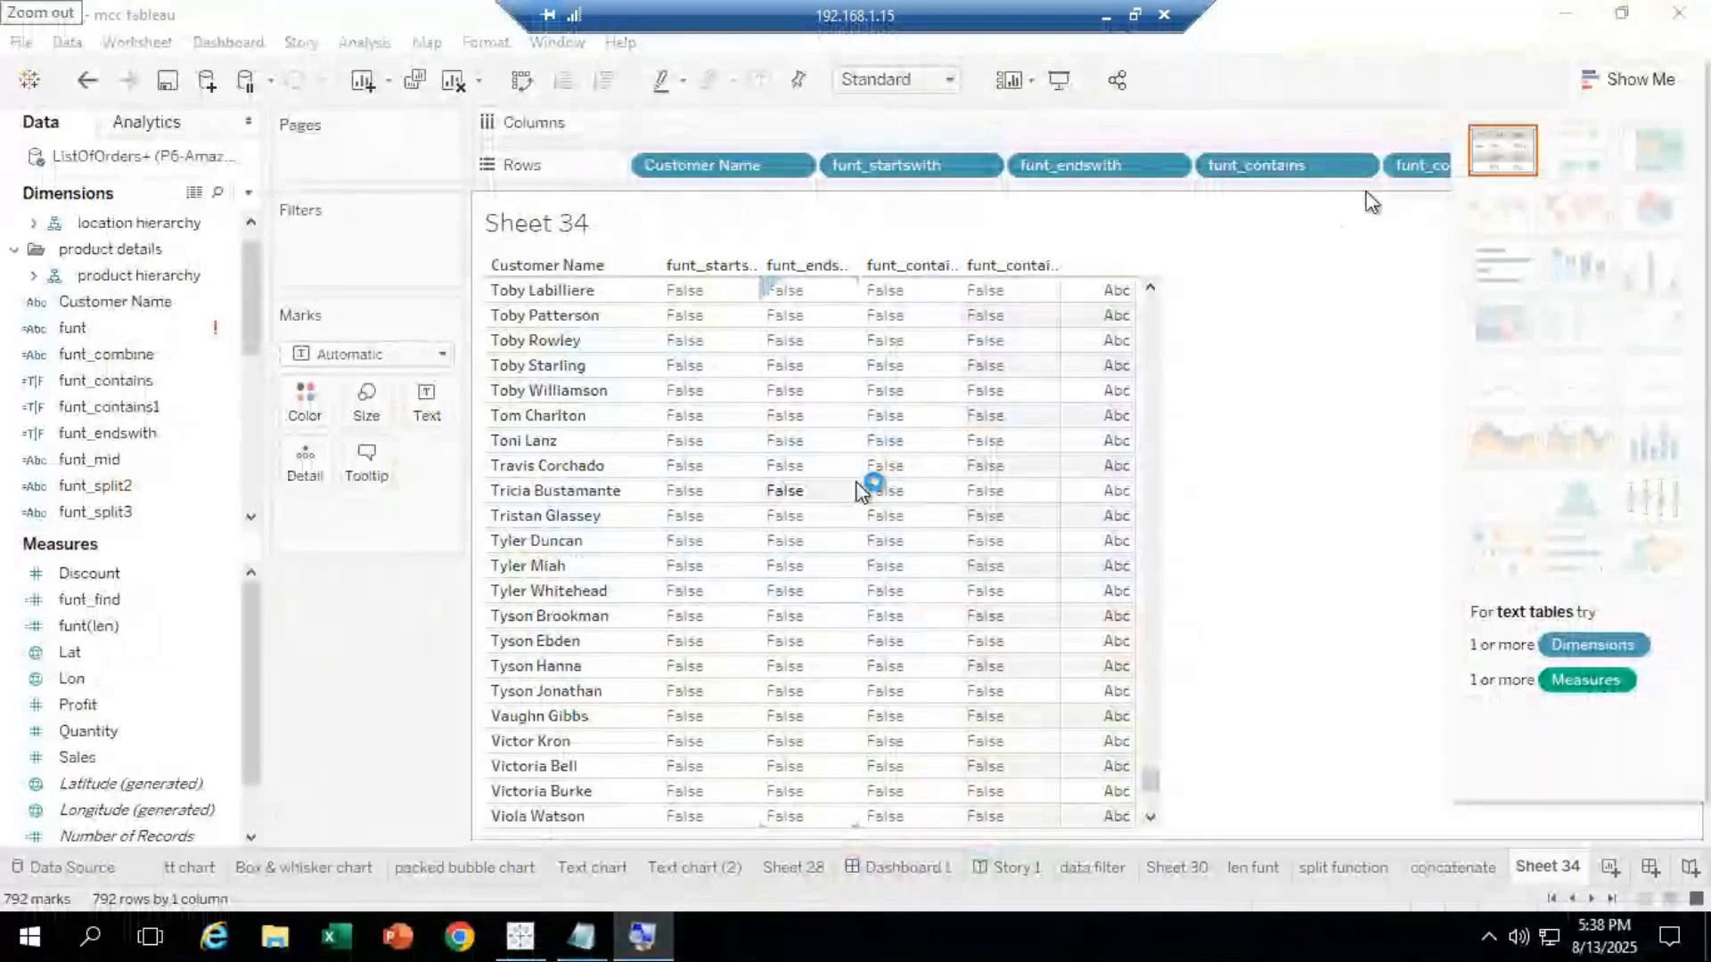
Move the floating Show Me panel aside so the full Rows shelf of Sheet 34 is uncovered.
left_click(1623, 79)
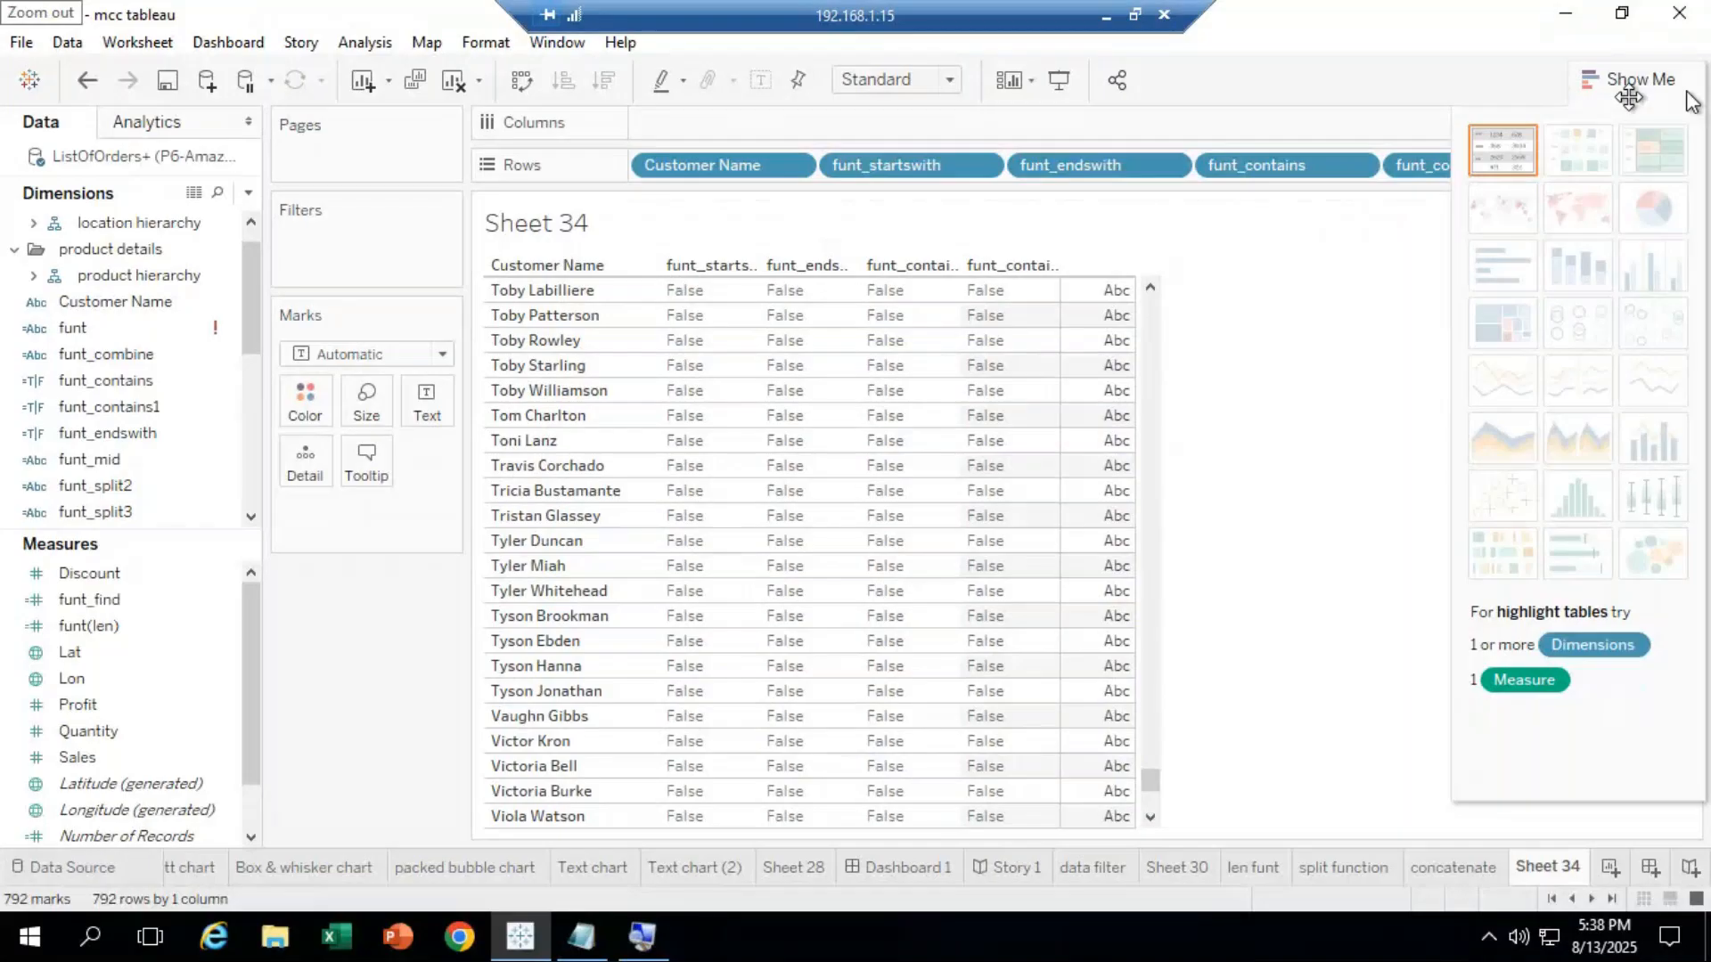
left_click(1629, 85)
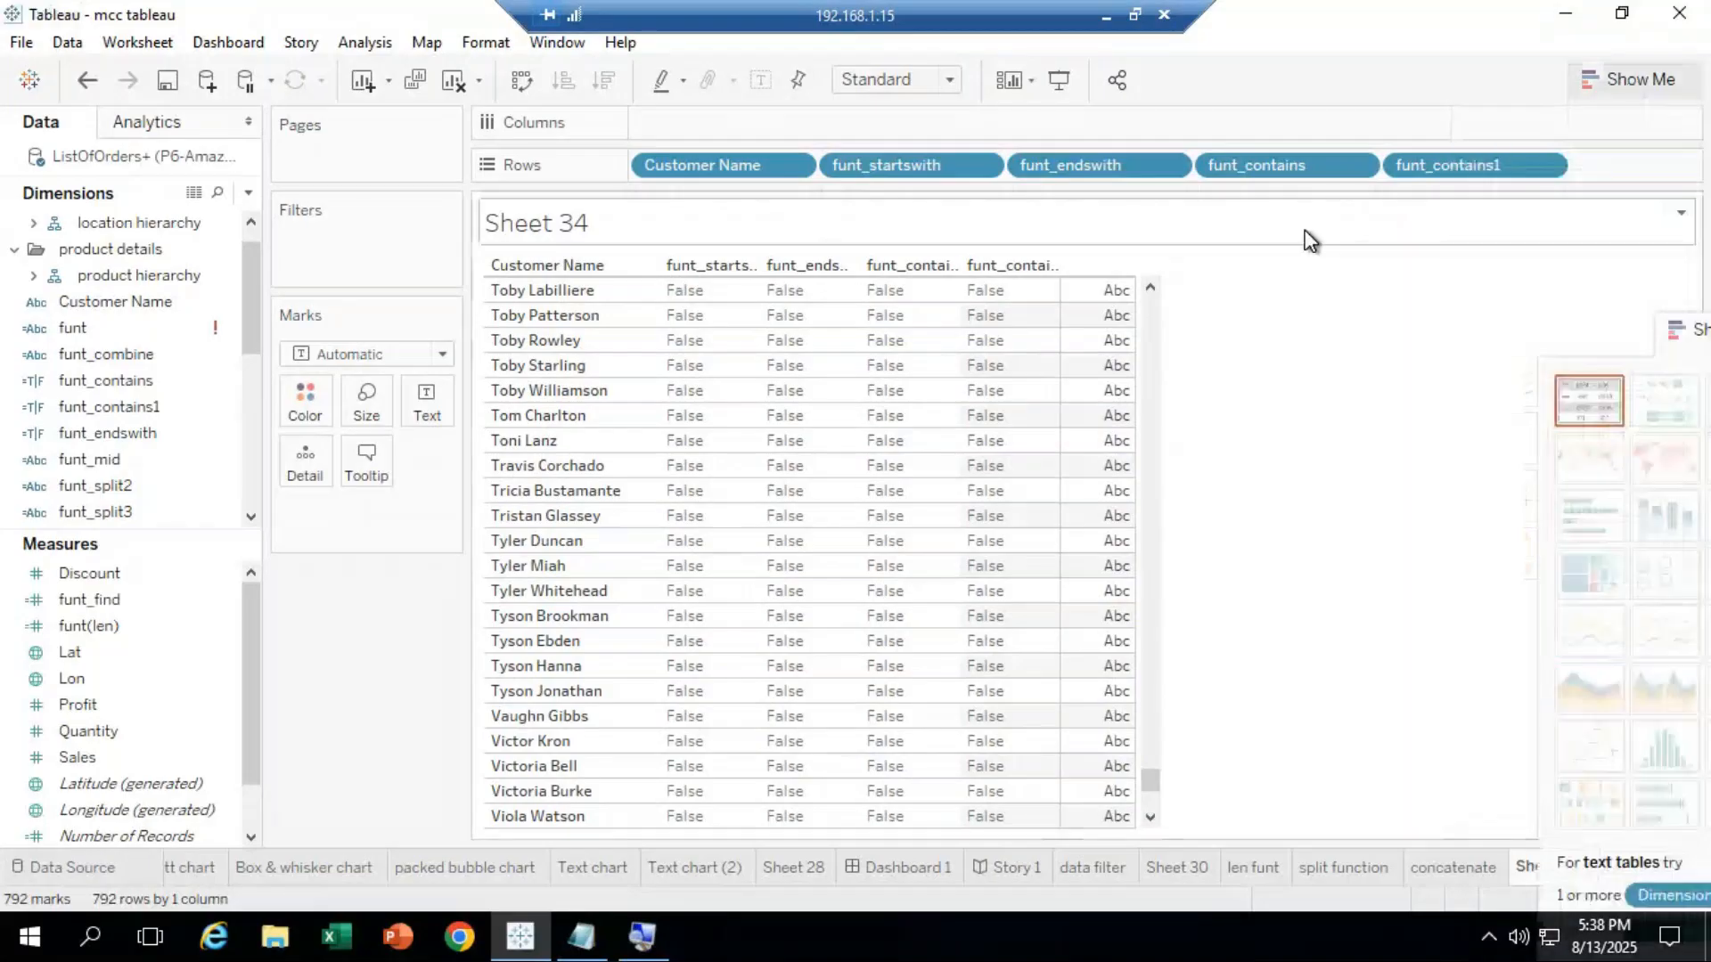
mouse_move(1130, 554)
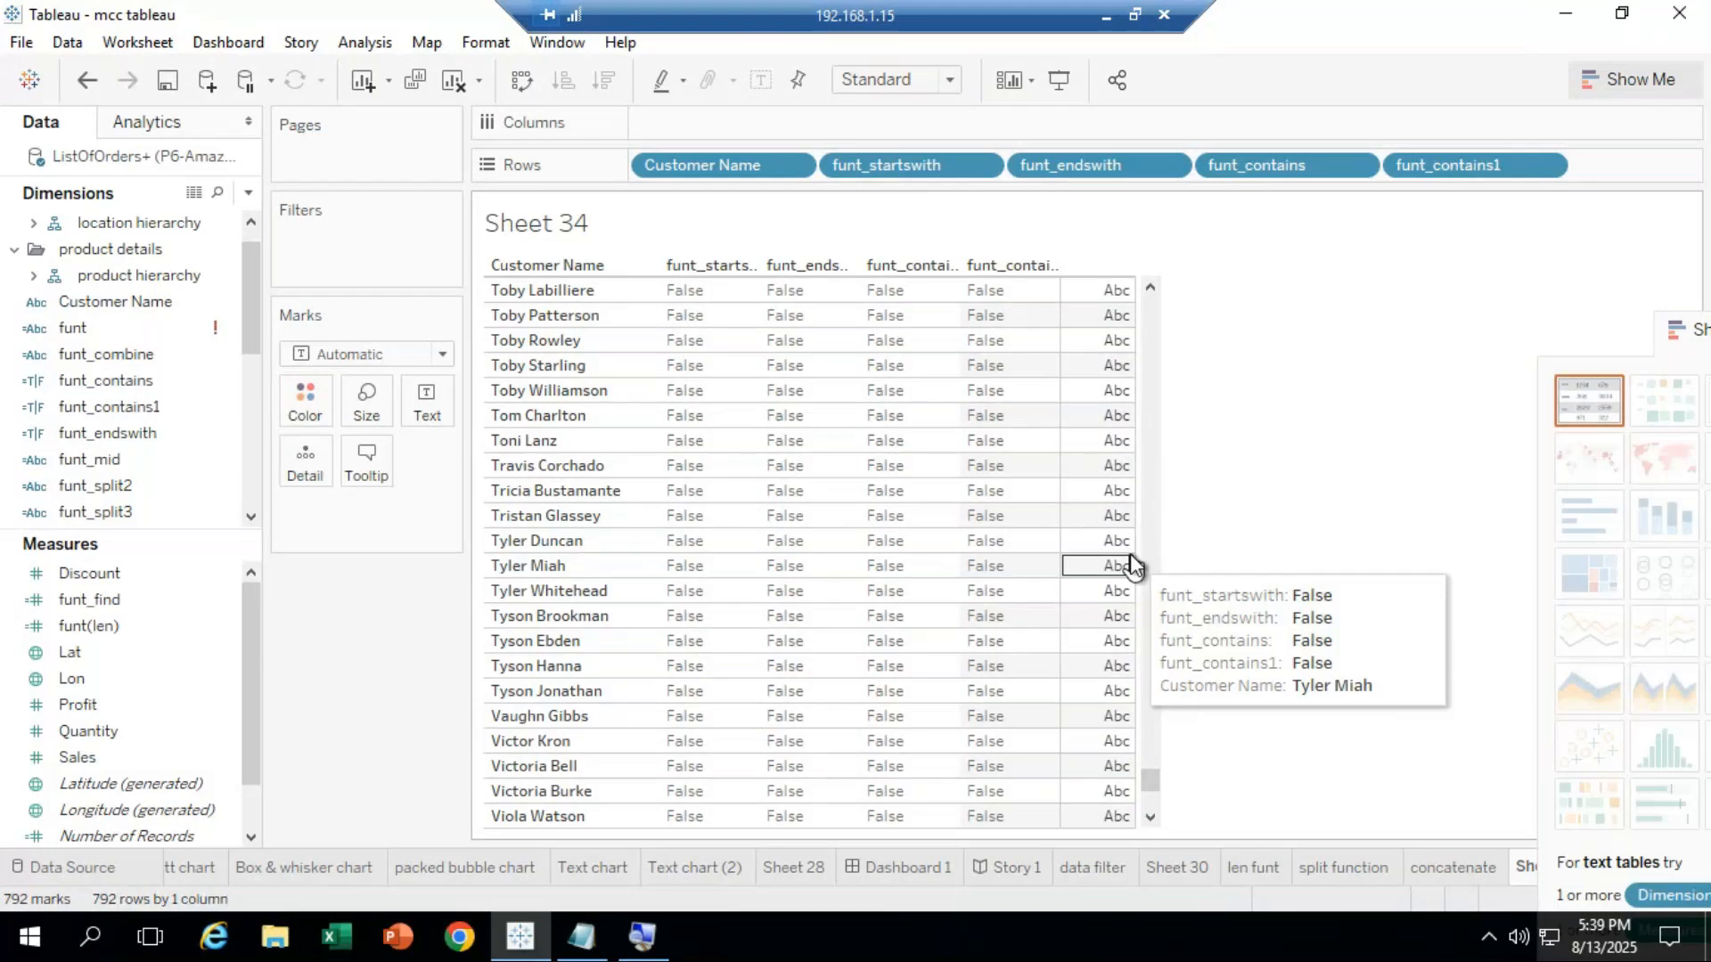
Switch to the mcc data.txt notes in Notepad and add "Endswith" on a new line below "Starts with function".
left_click(583, 940)
key("Return")
type("Ends with")
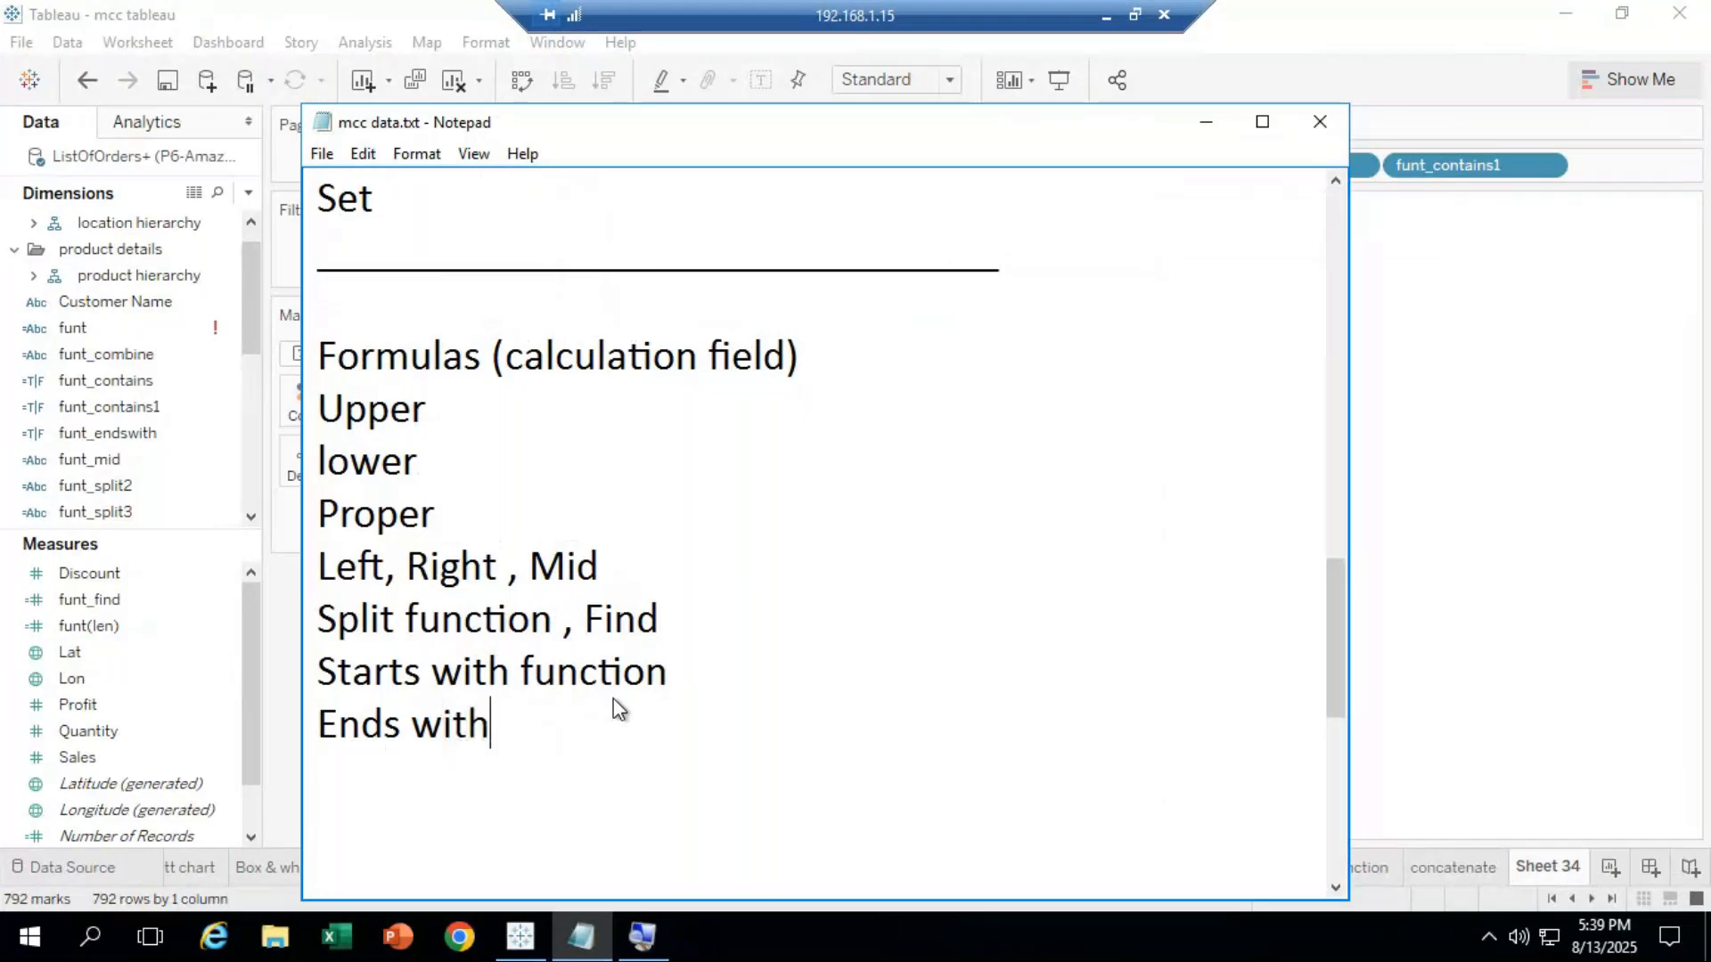
key("Left")
key("Left")
key("Left")
key("Left")
key("BackSpace")
key("Right")
key("Right")
key("Right")
key("Right")
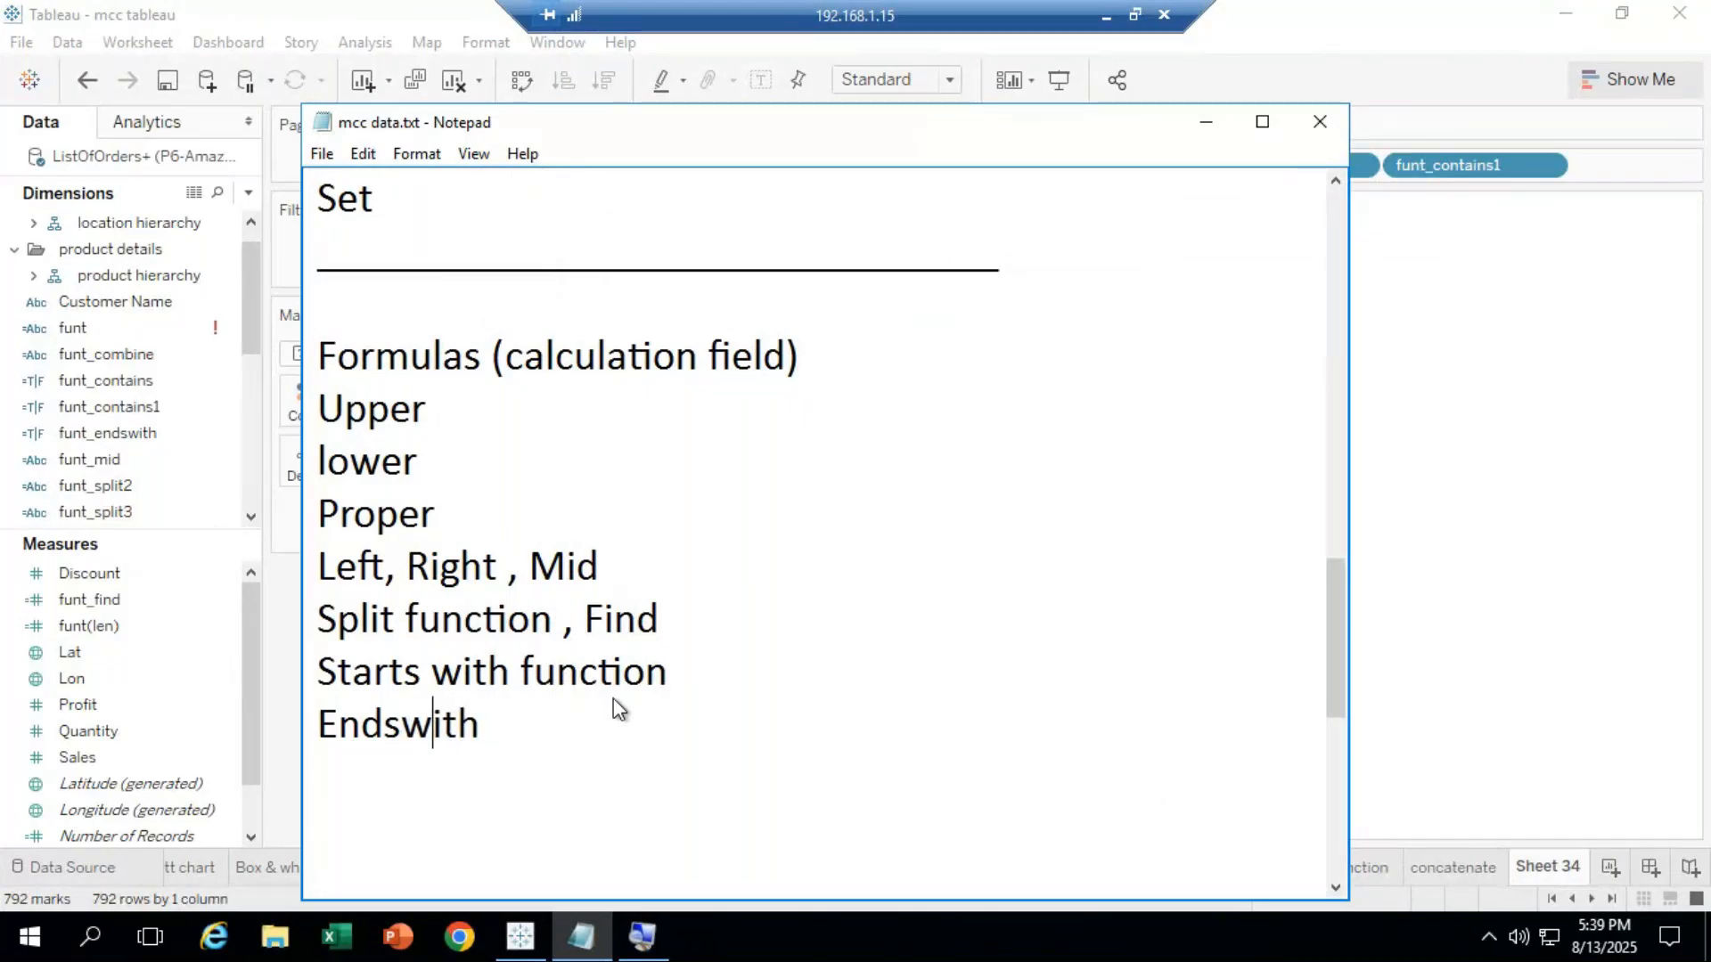
Extend the Endswith line with "function , Contains functions, replace function" and return to Tableau.
type("function , ")
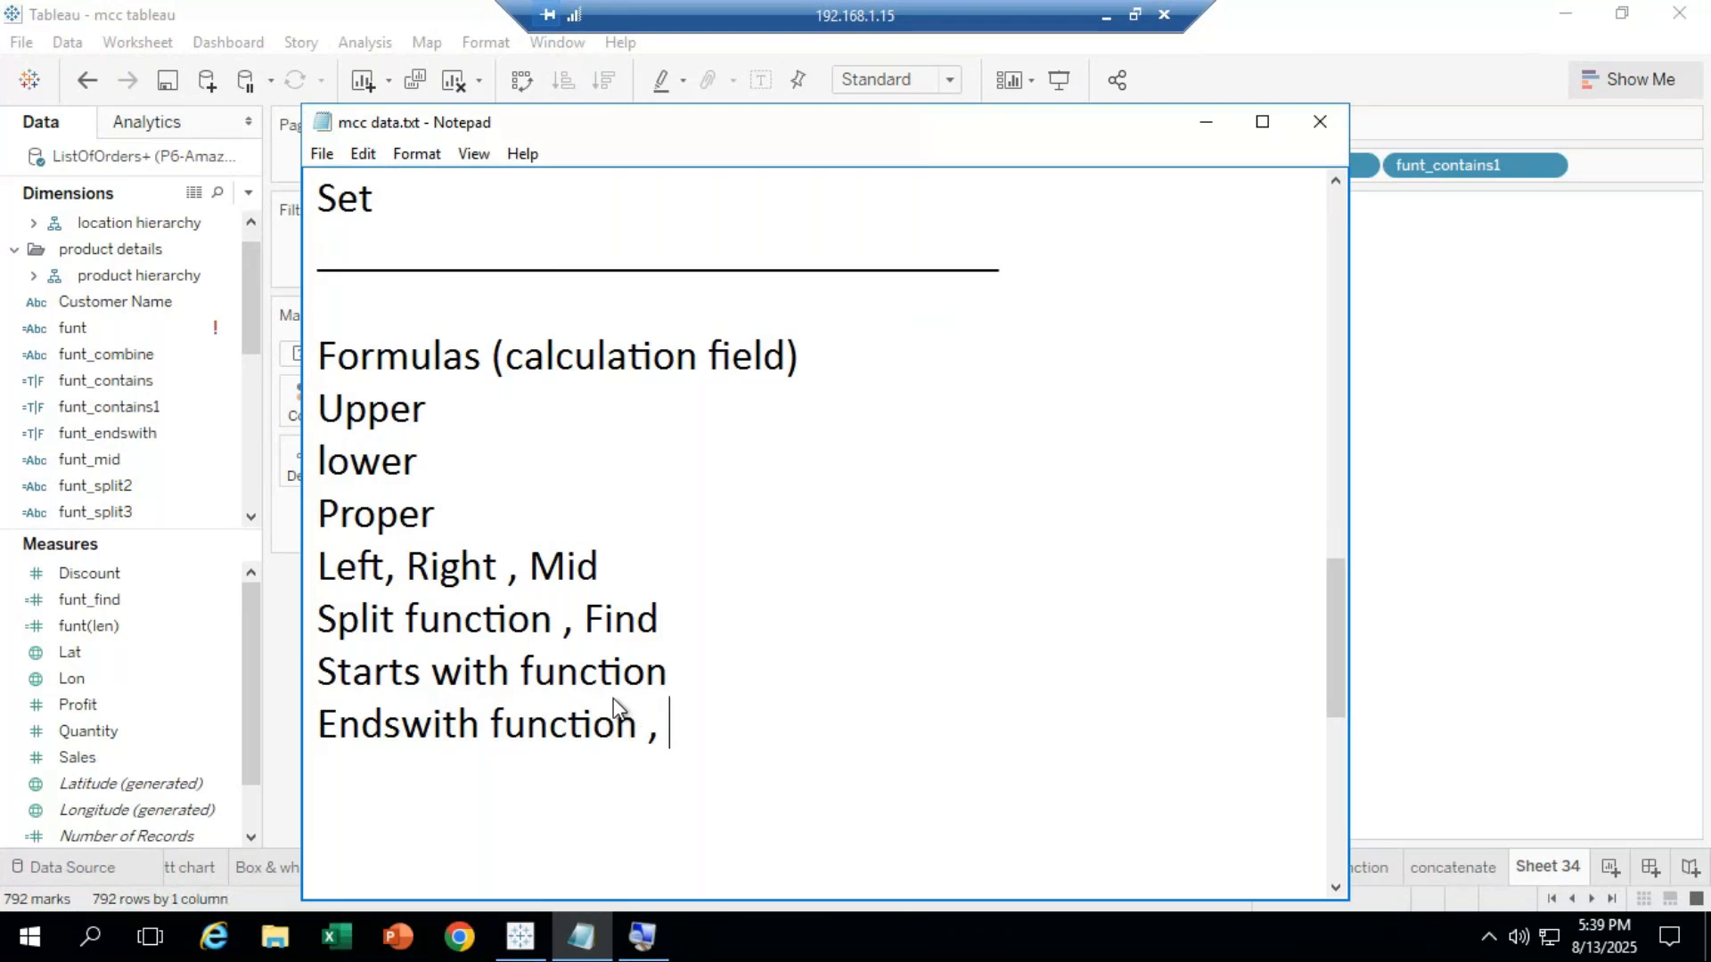
type("Contains ")
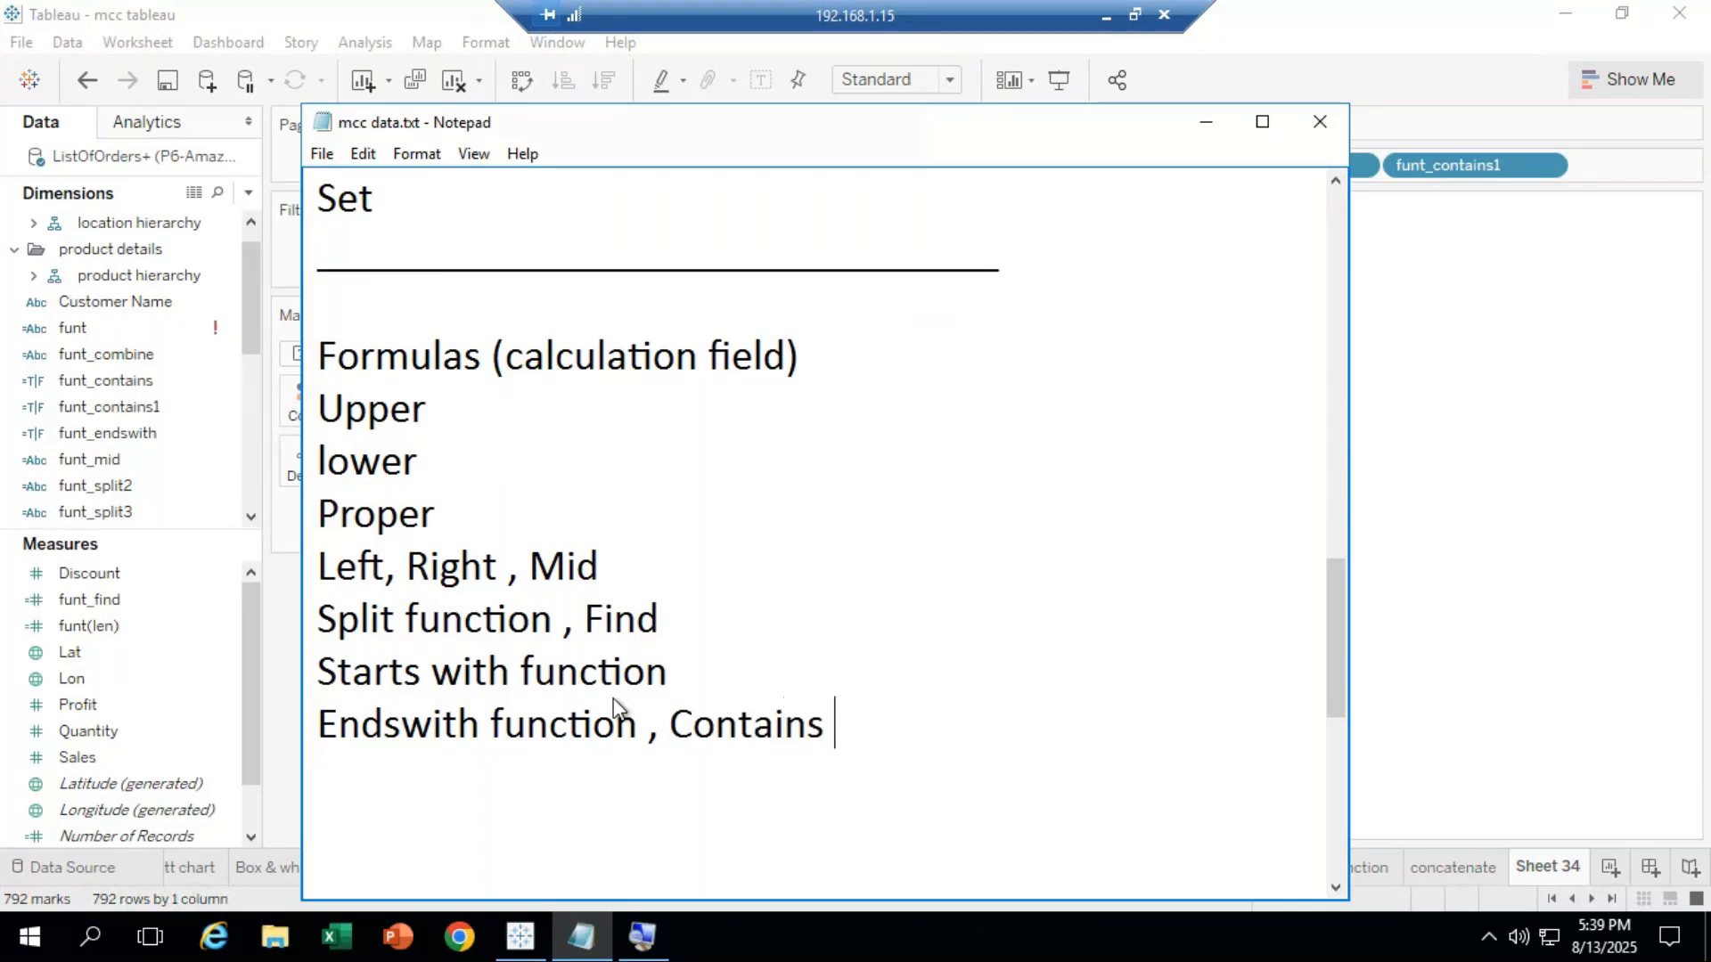
type("function")
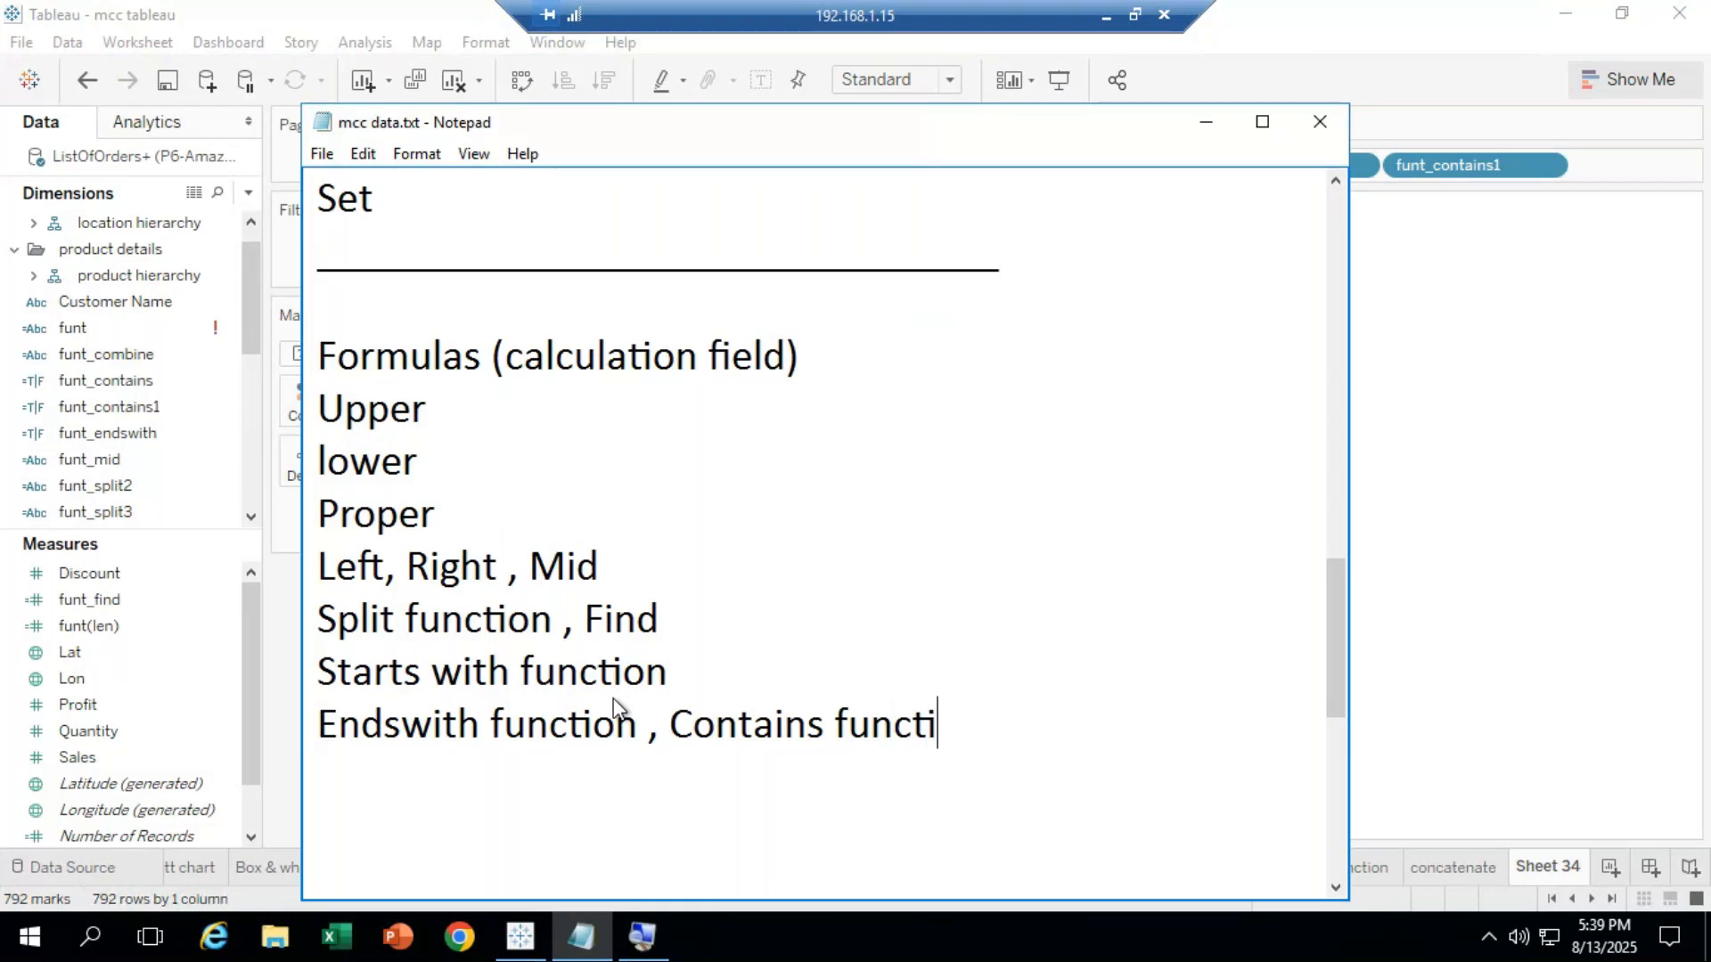
type("s, replace")
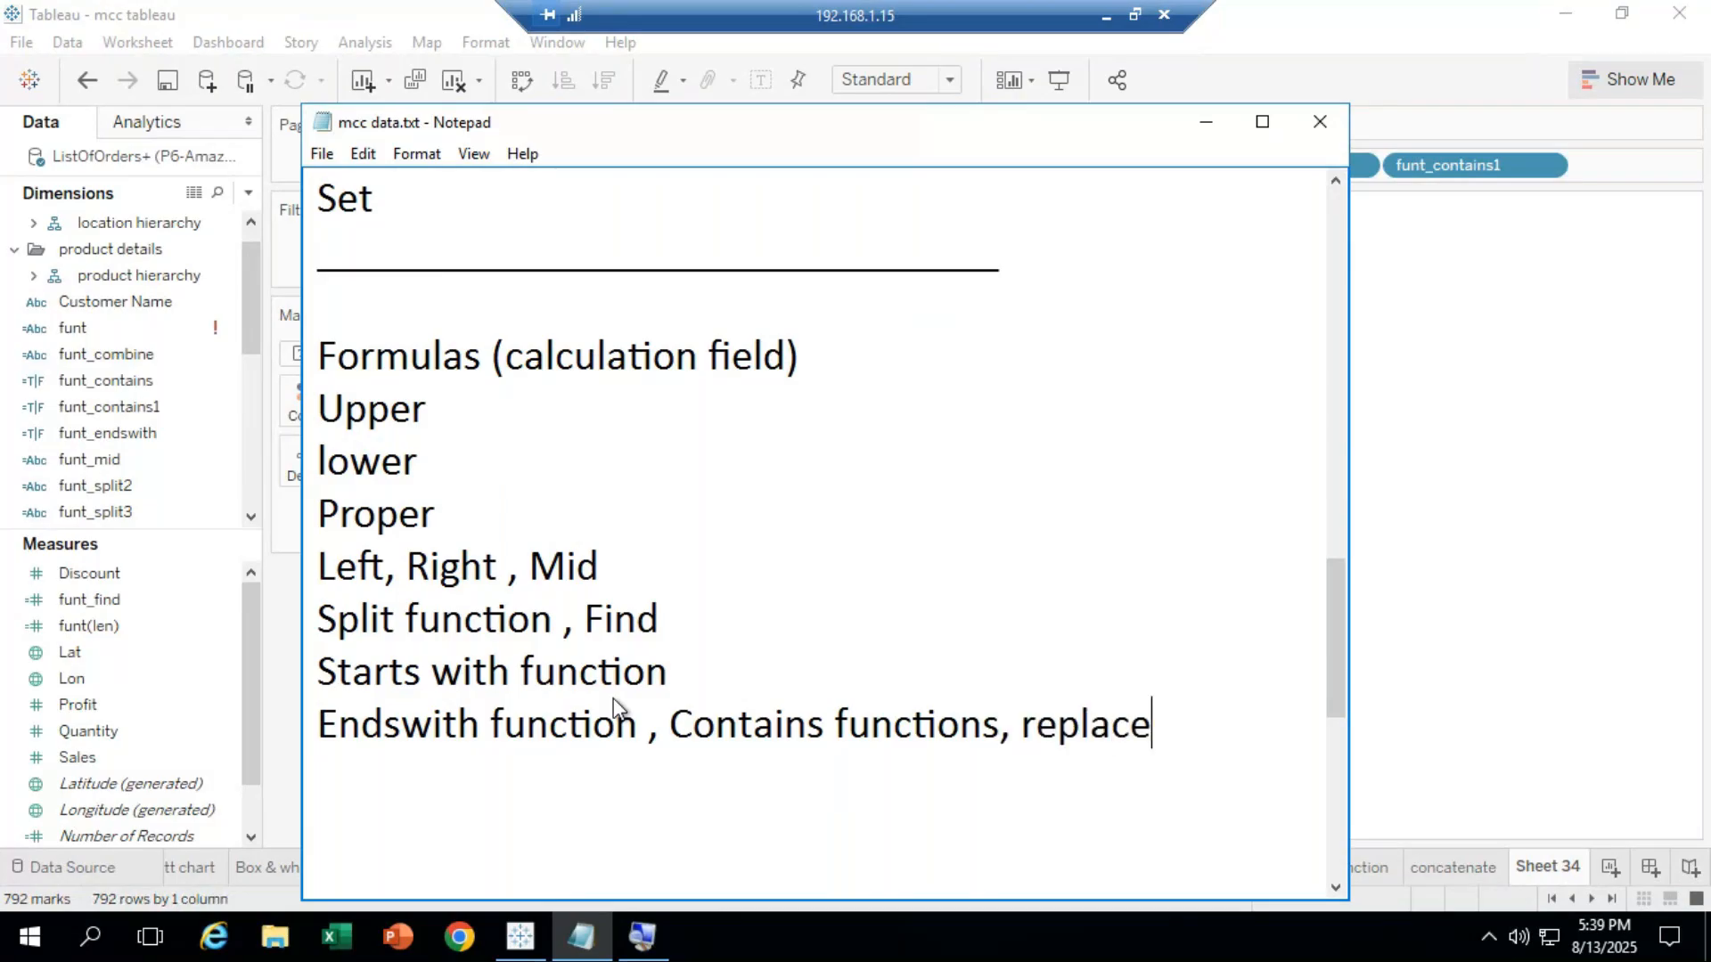
type(" functi")
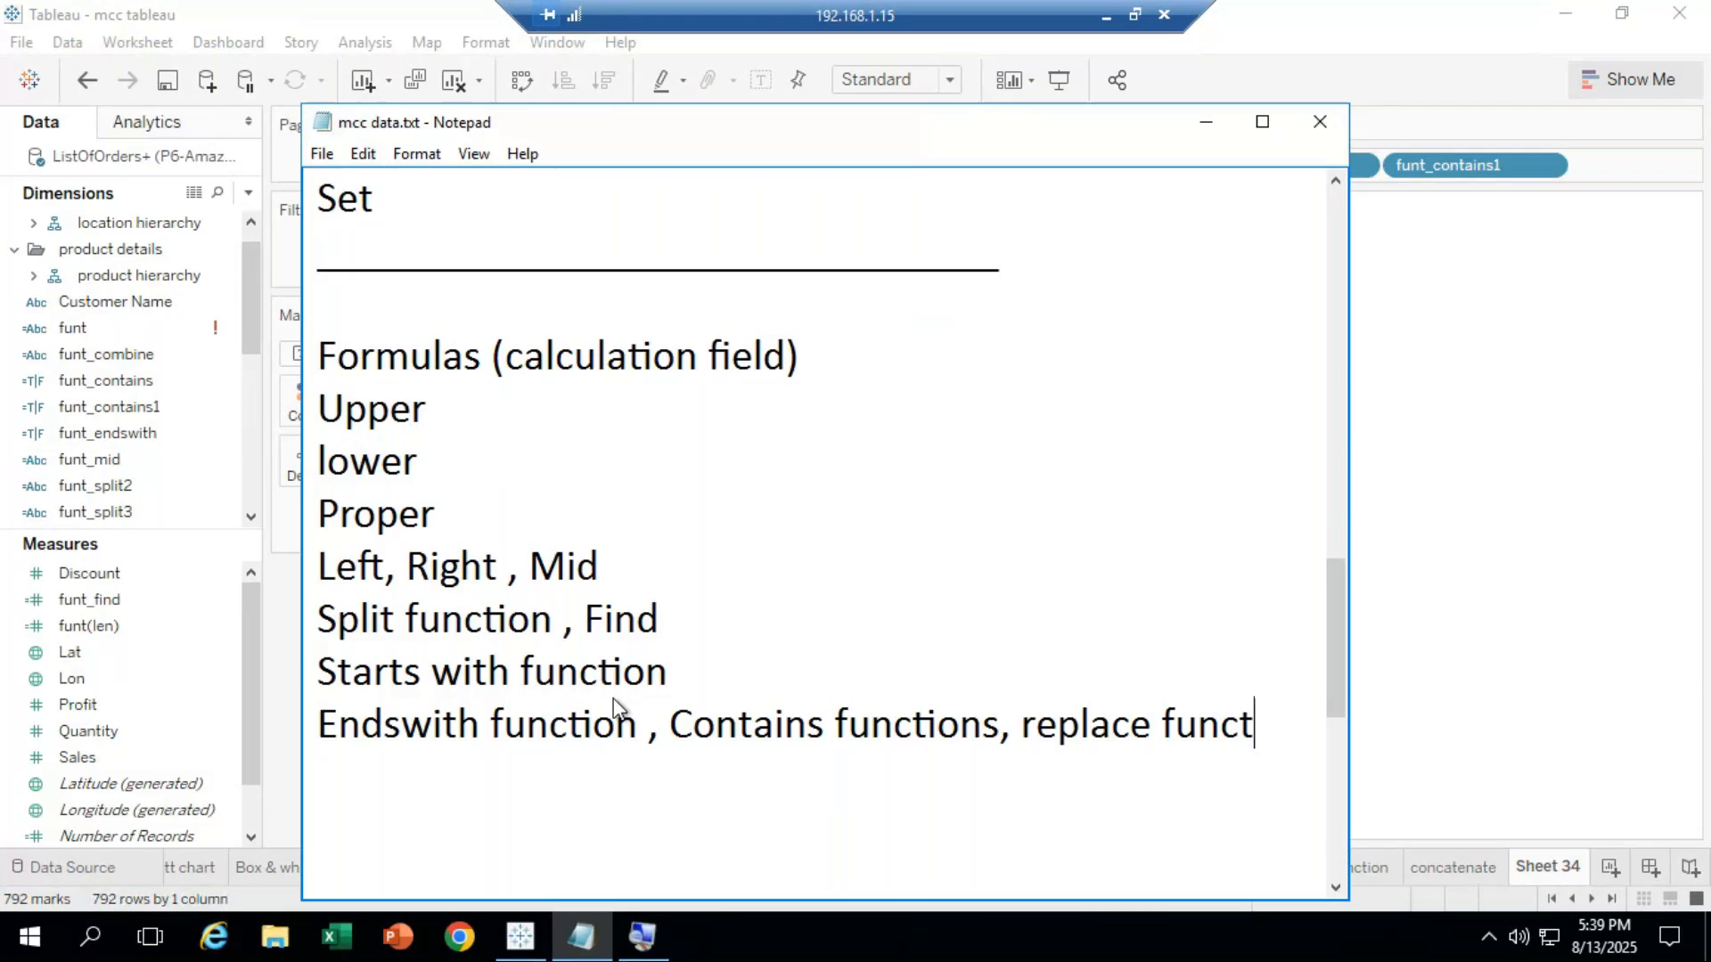
type("on")
left_click(1186, 125)
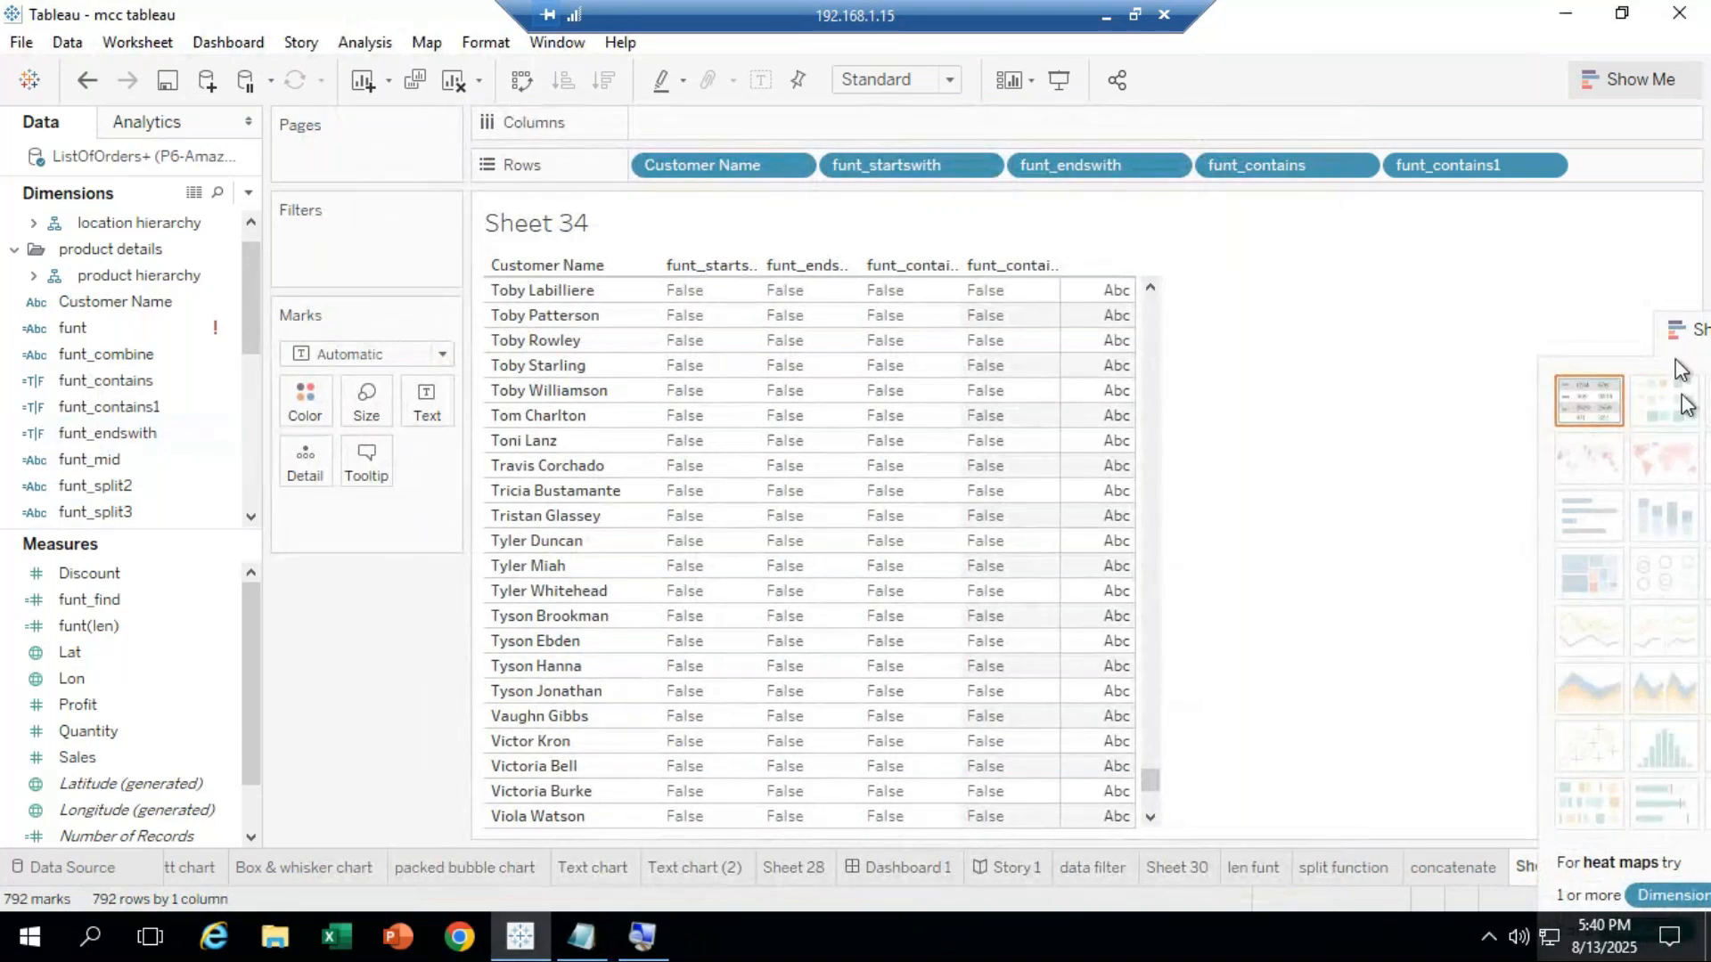
Move the Show Me panel clear of the table and rename Sheet 34 as functions.
left_click(1680, 330)
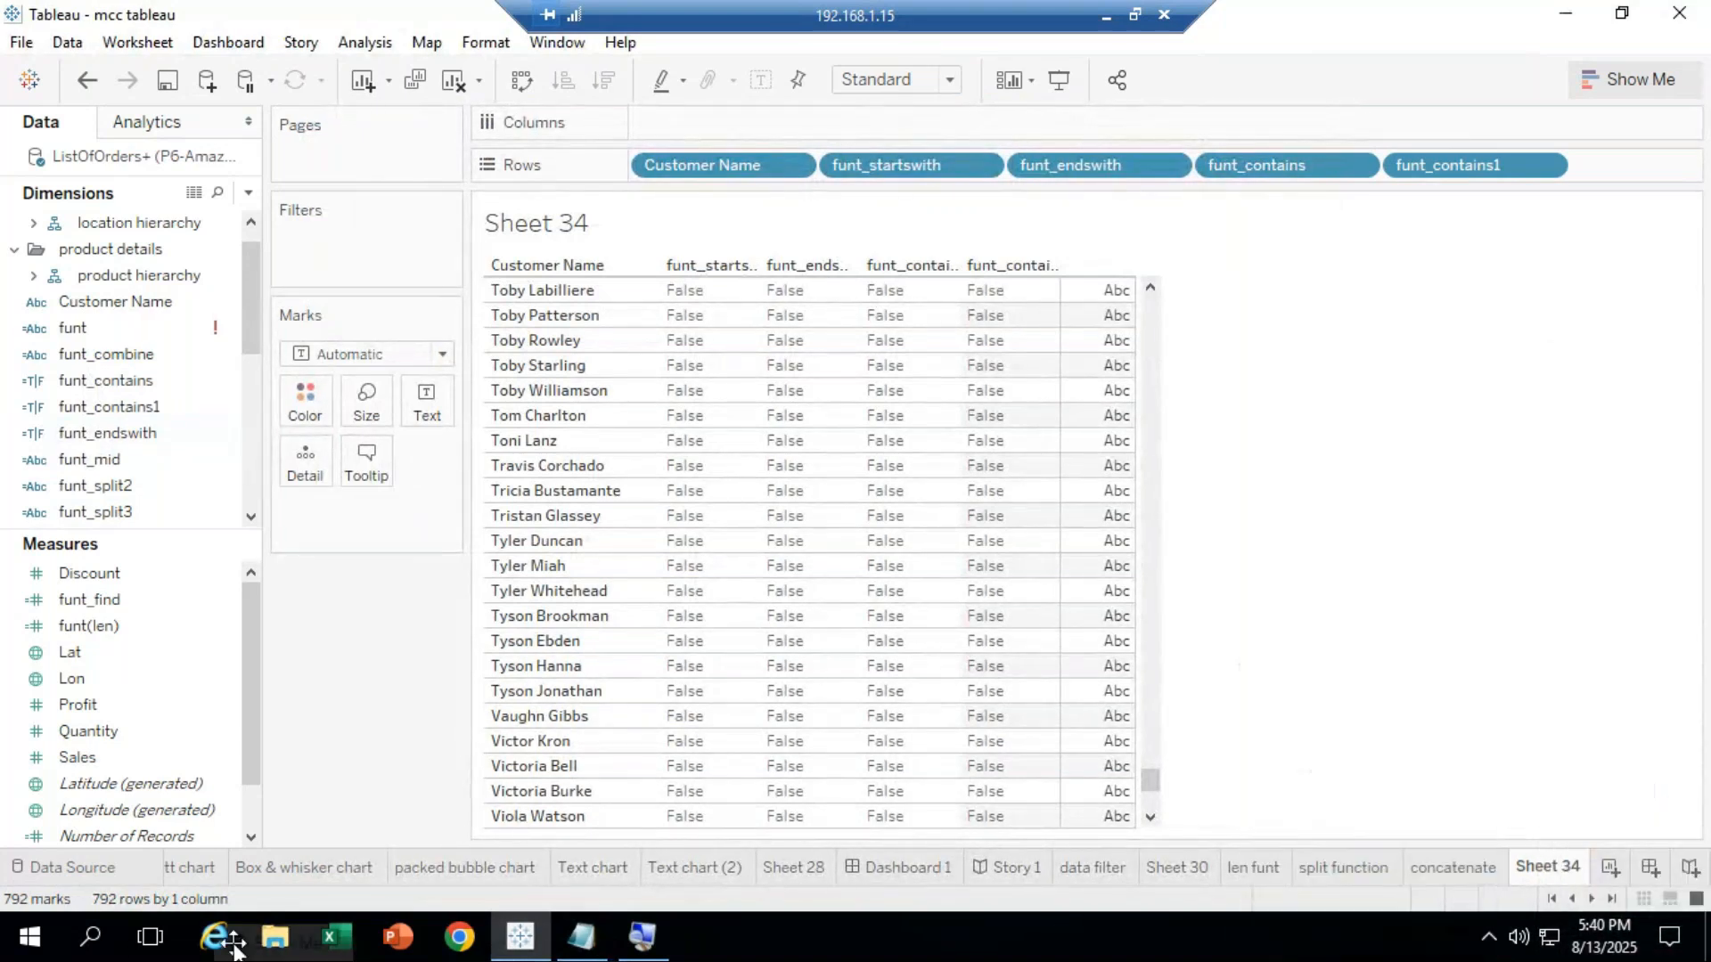
right_click(1534, 863)
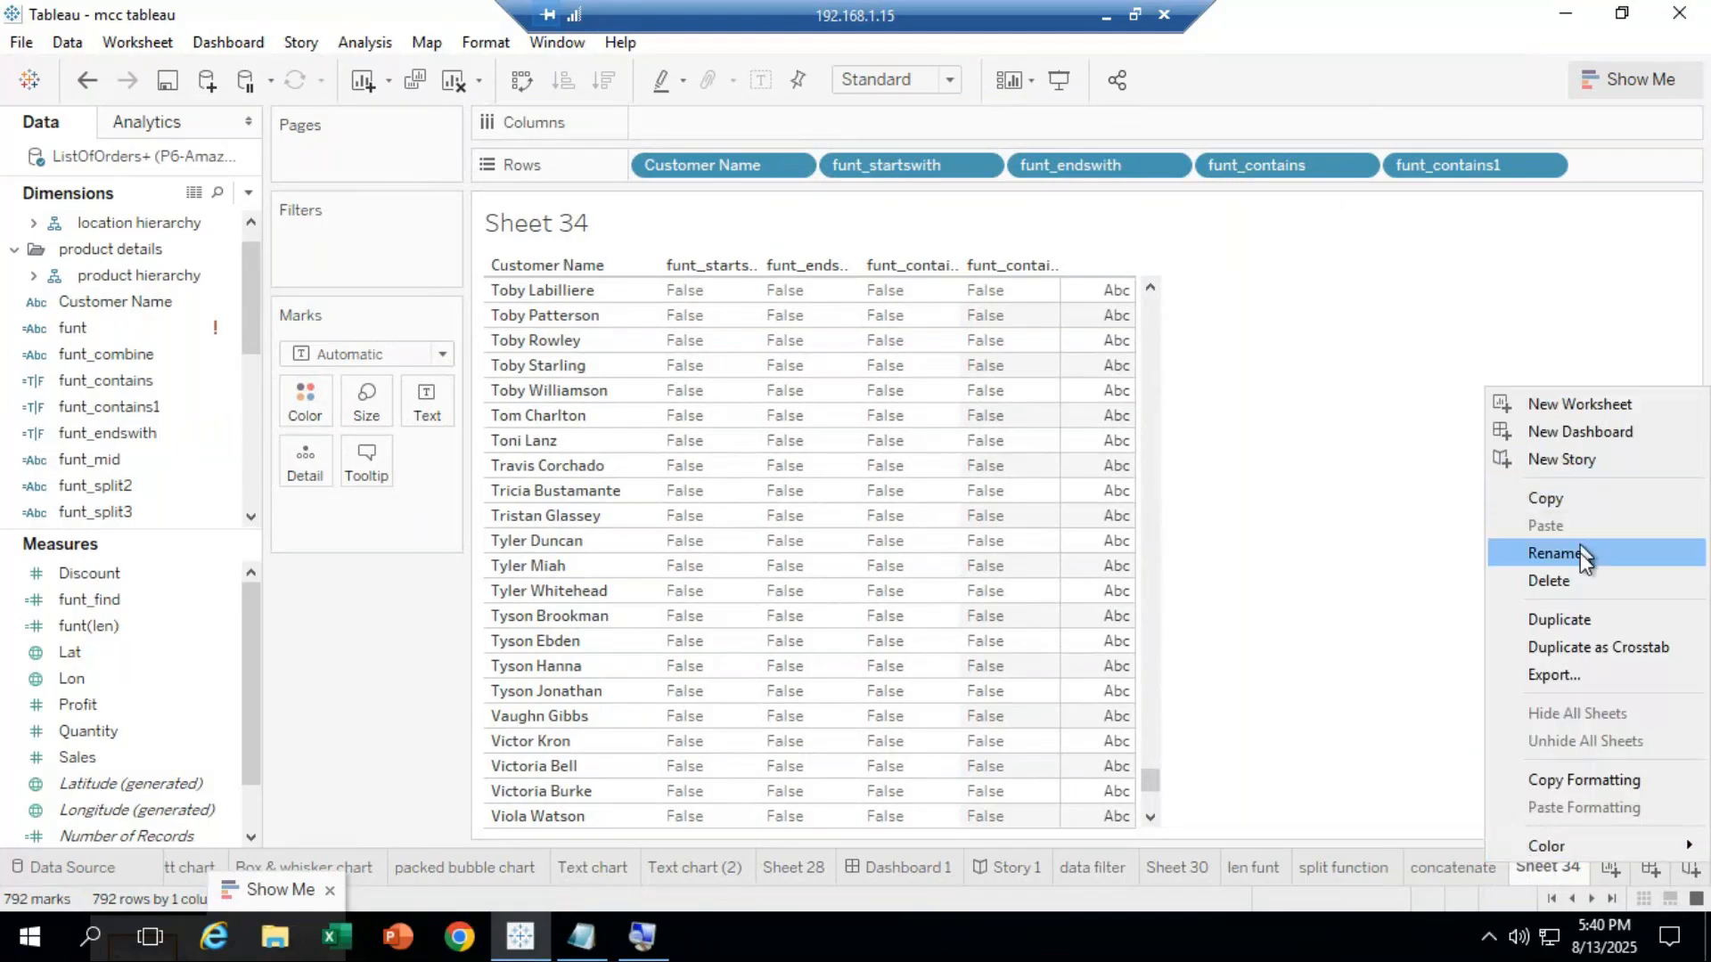
left_click(1580, 552)
key("BackSpace")
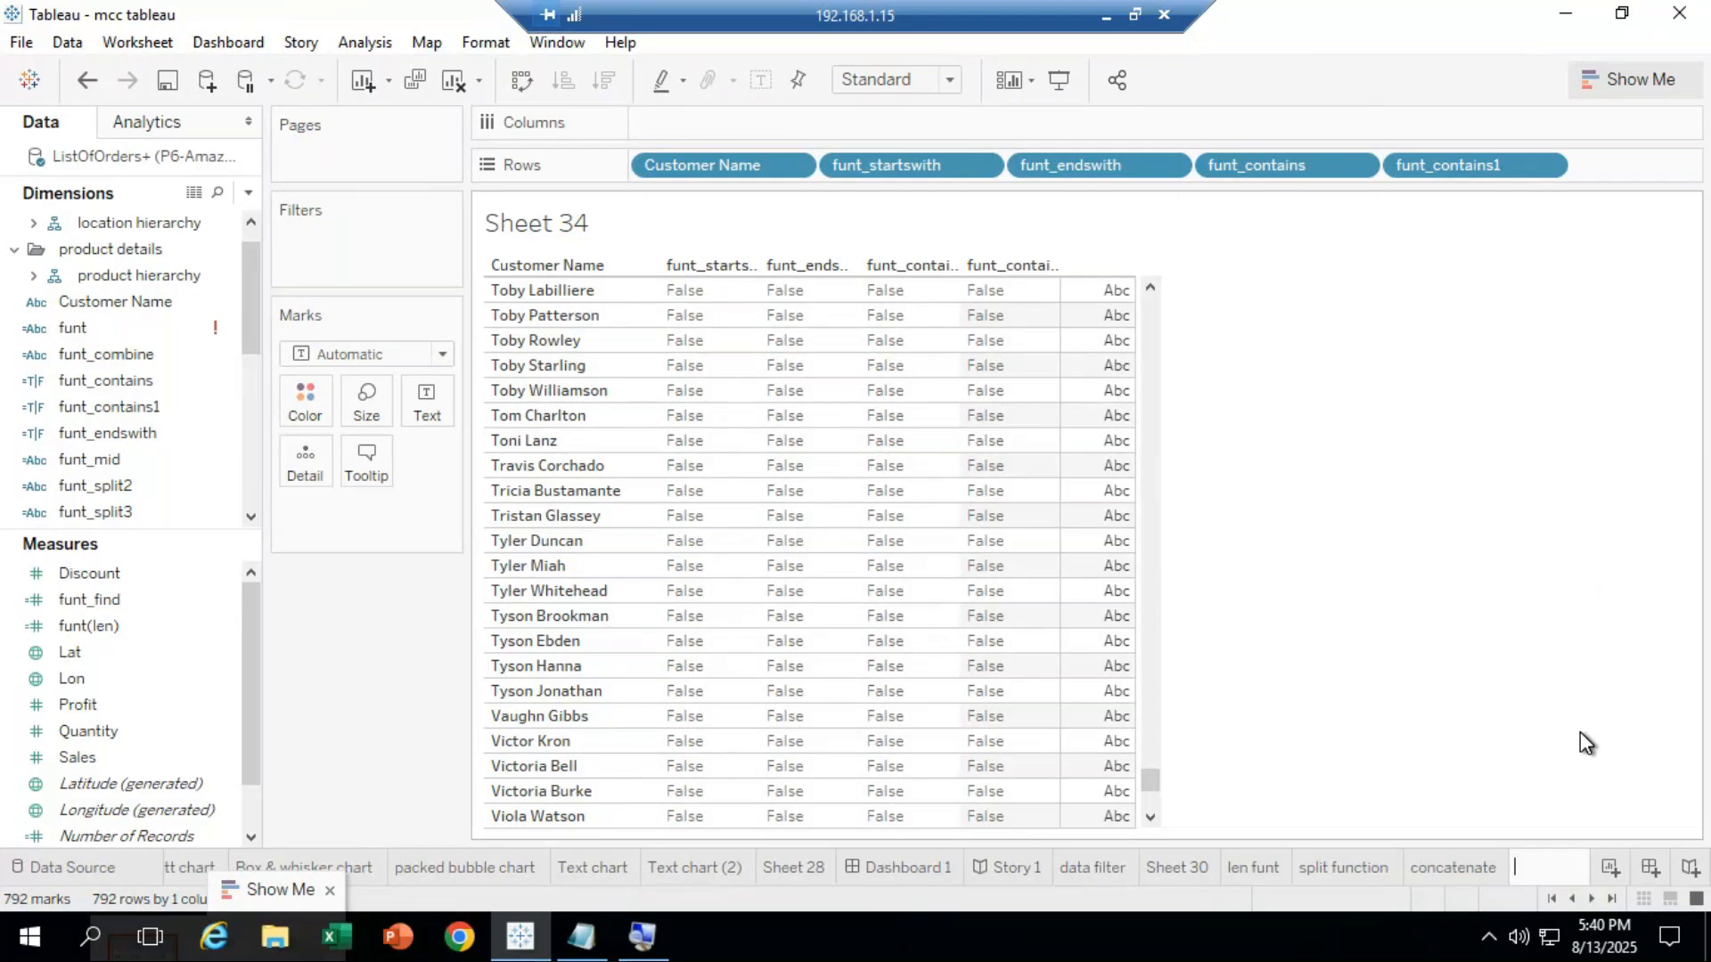
type("functions")
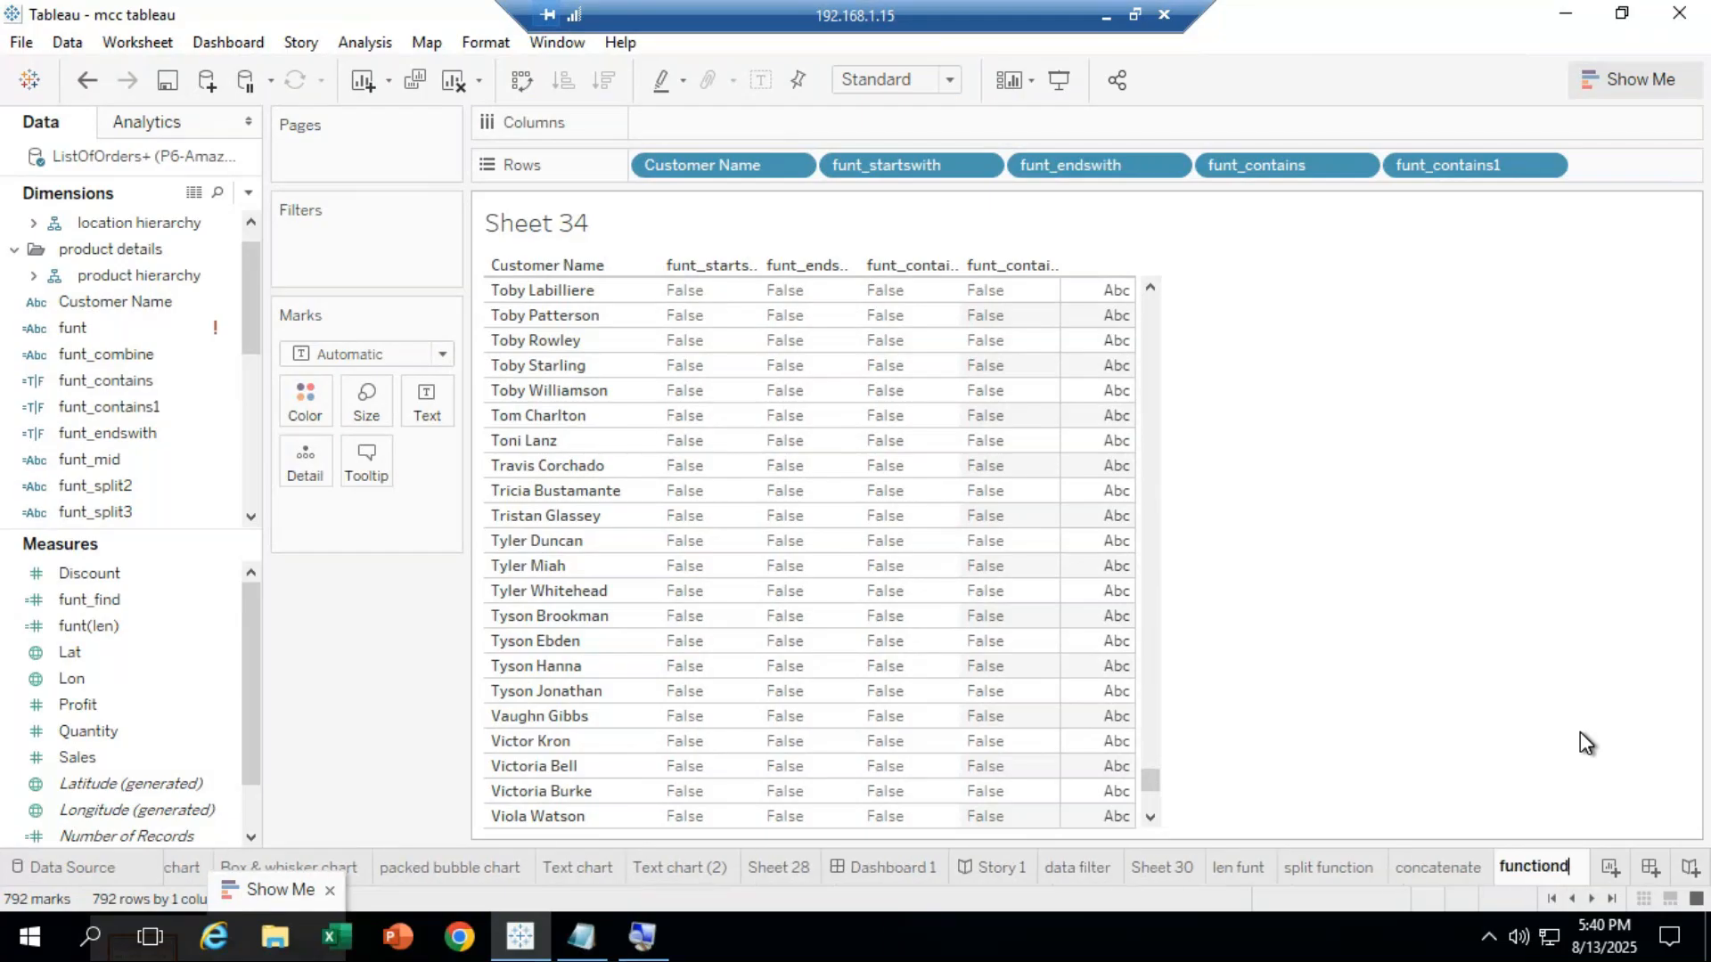
Create a new worksheet and place the Order ID dimension on its Rows shelf.
left_click(1610, 869)
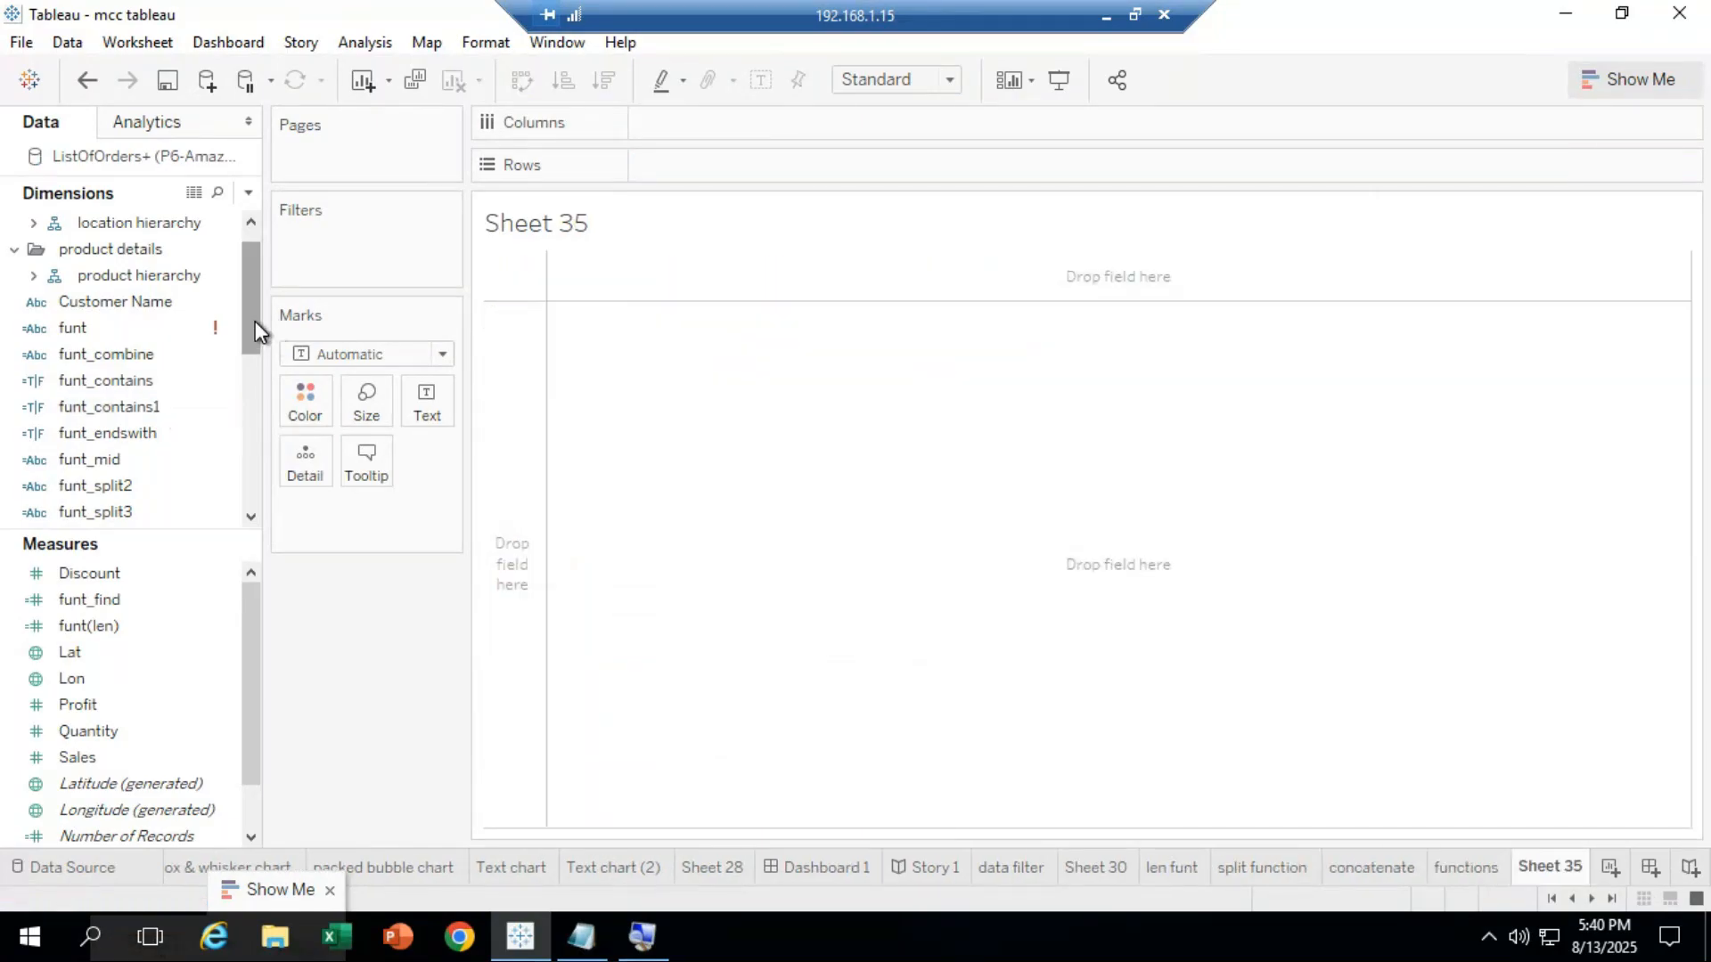
left_click_drag(255, 321, 250, 443)
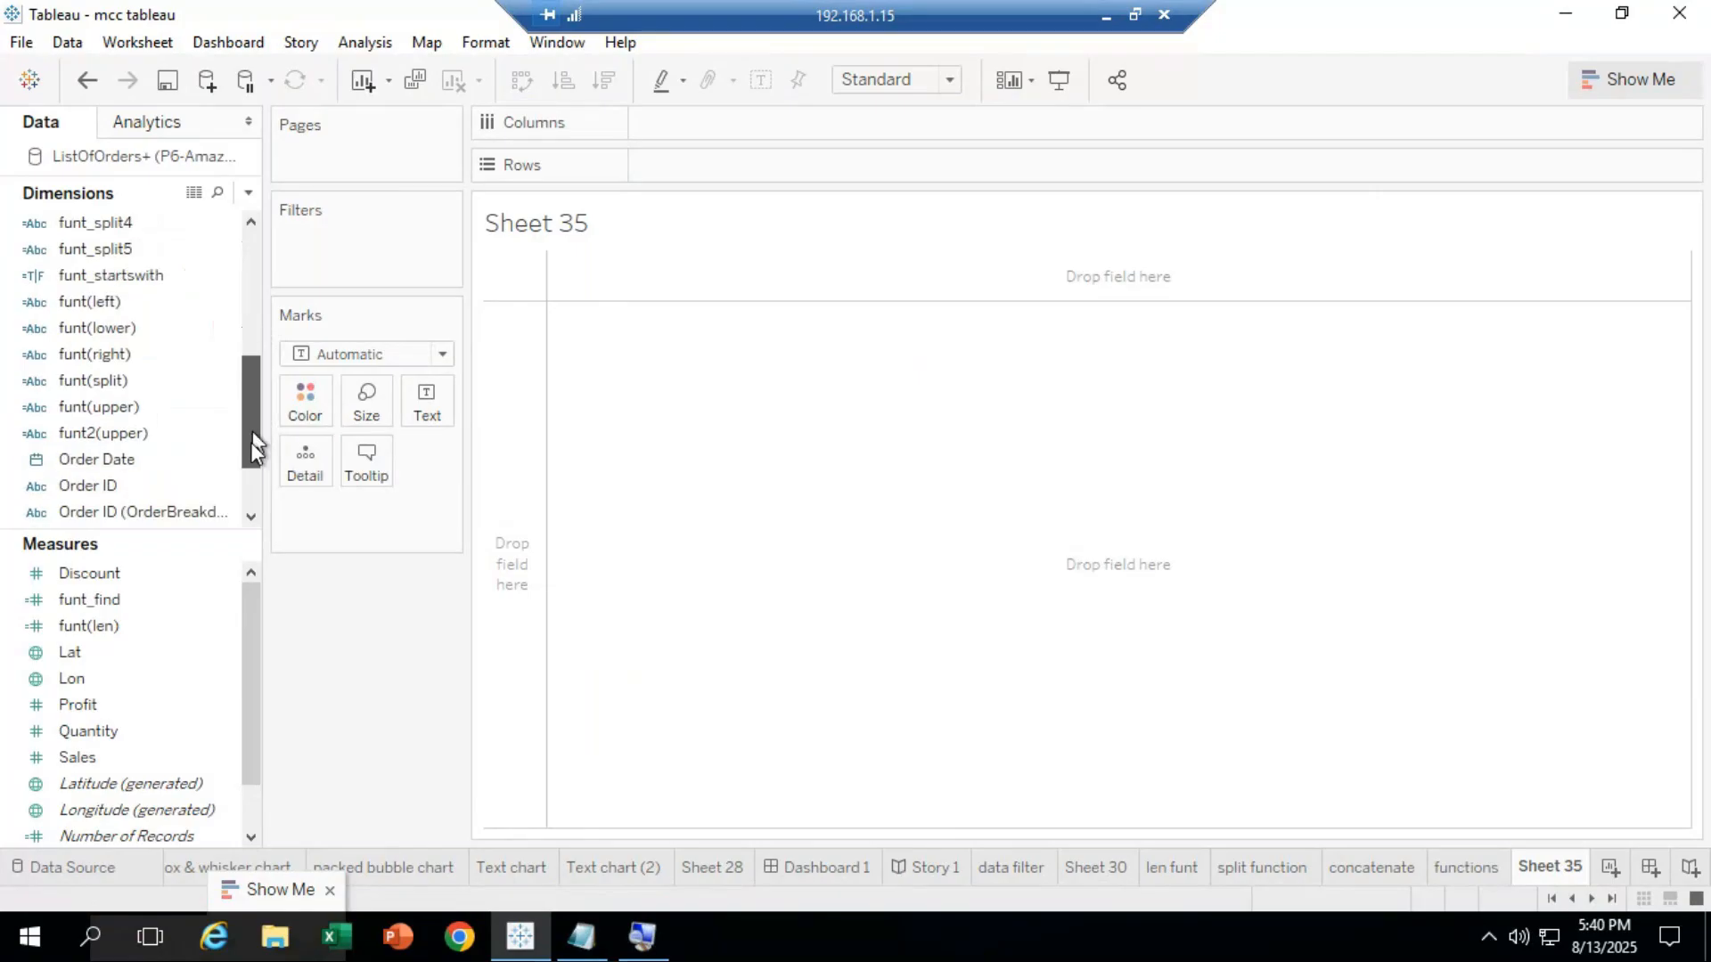
left_click(105, 461)
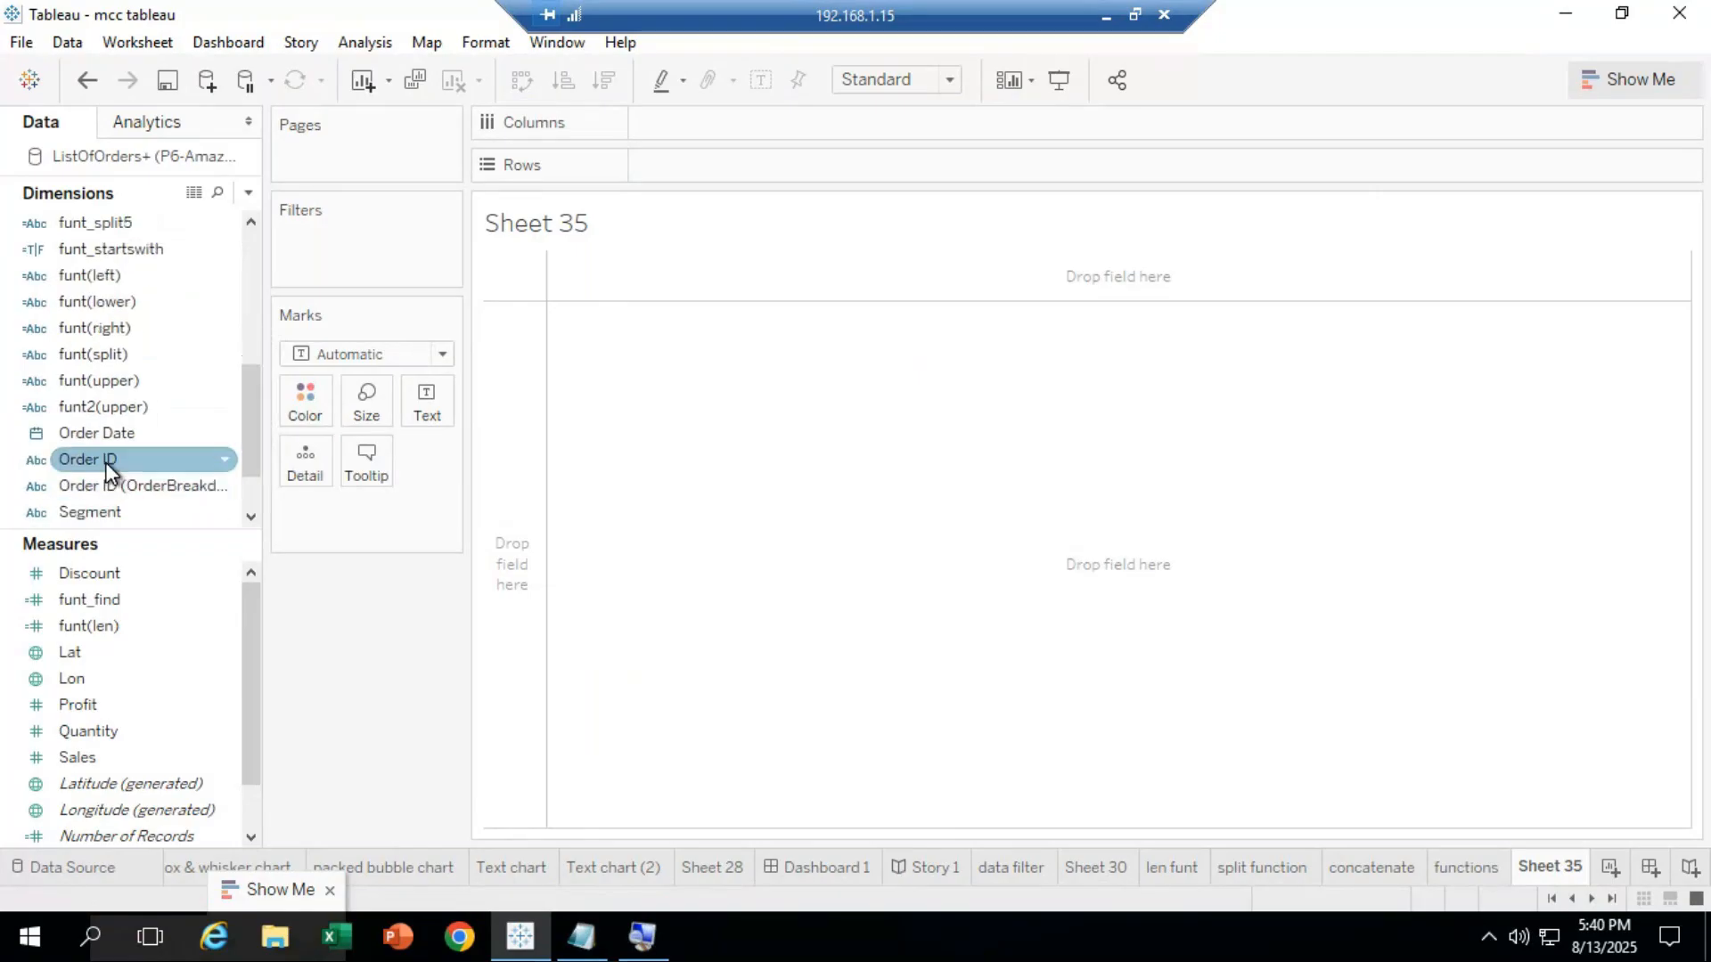
left_click(106, 464)
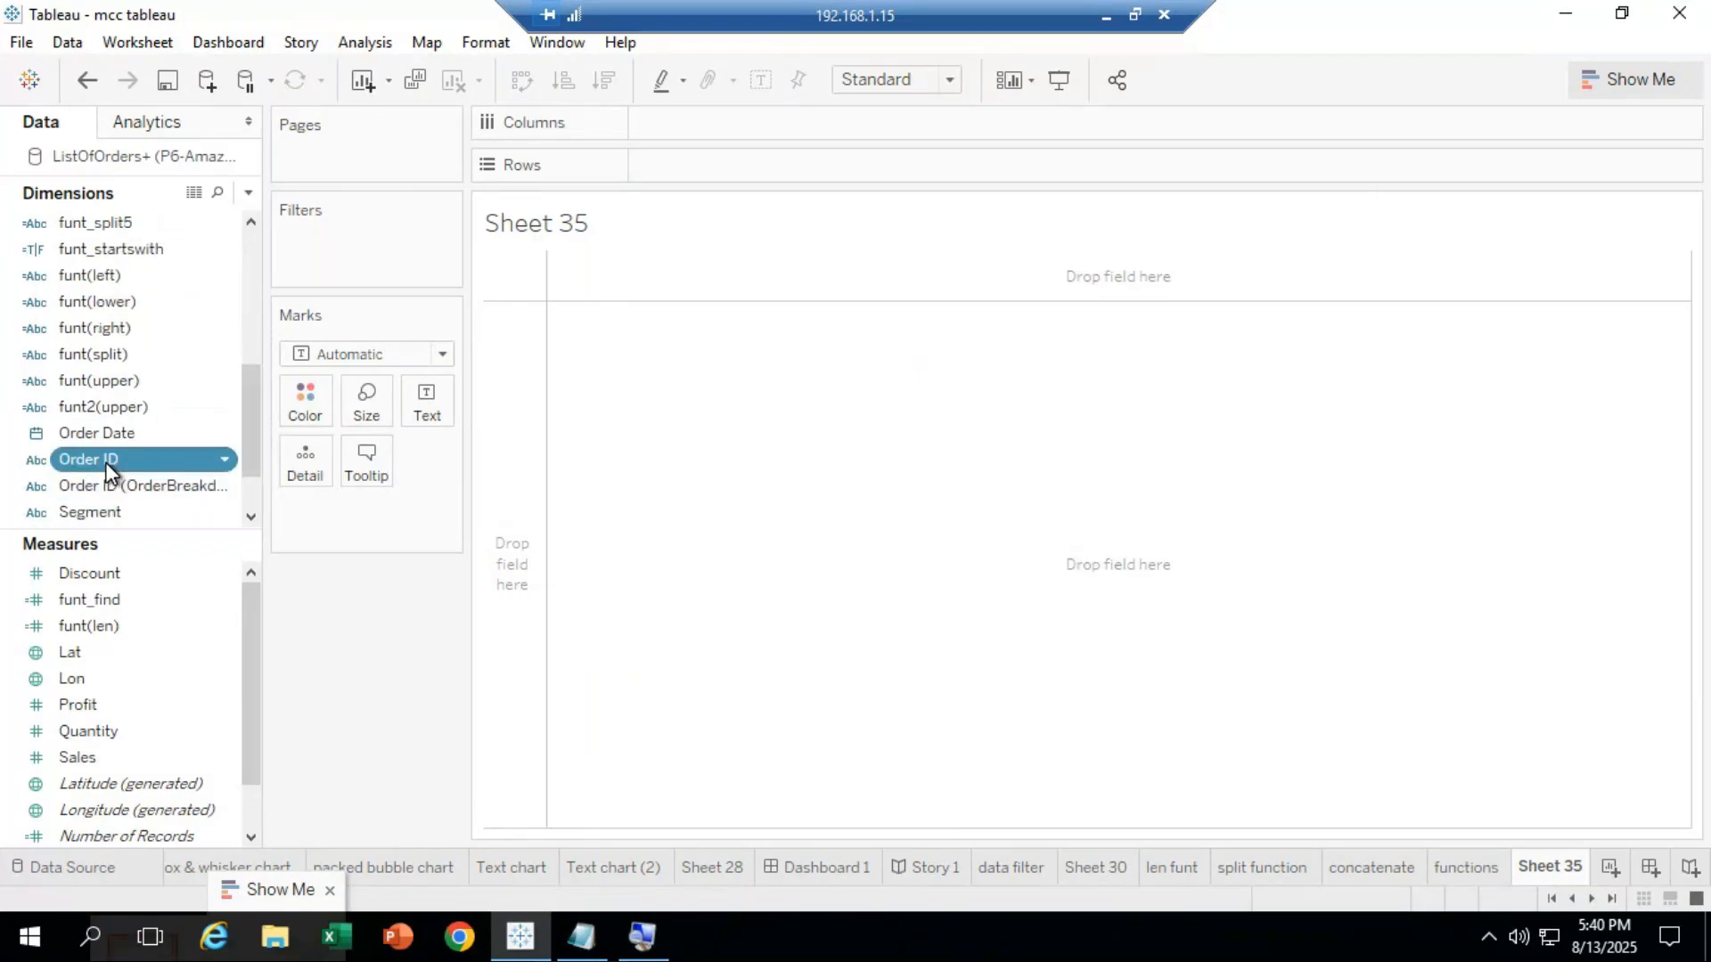
mouse_move(105, 460)
left_mouse_down()
mouse_move(595, 248)
mouse_move(707, 167)
mouse_move(703, 191)
left_mouse_up()
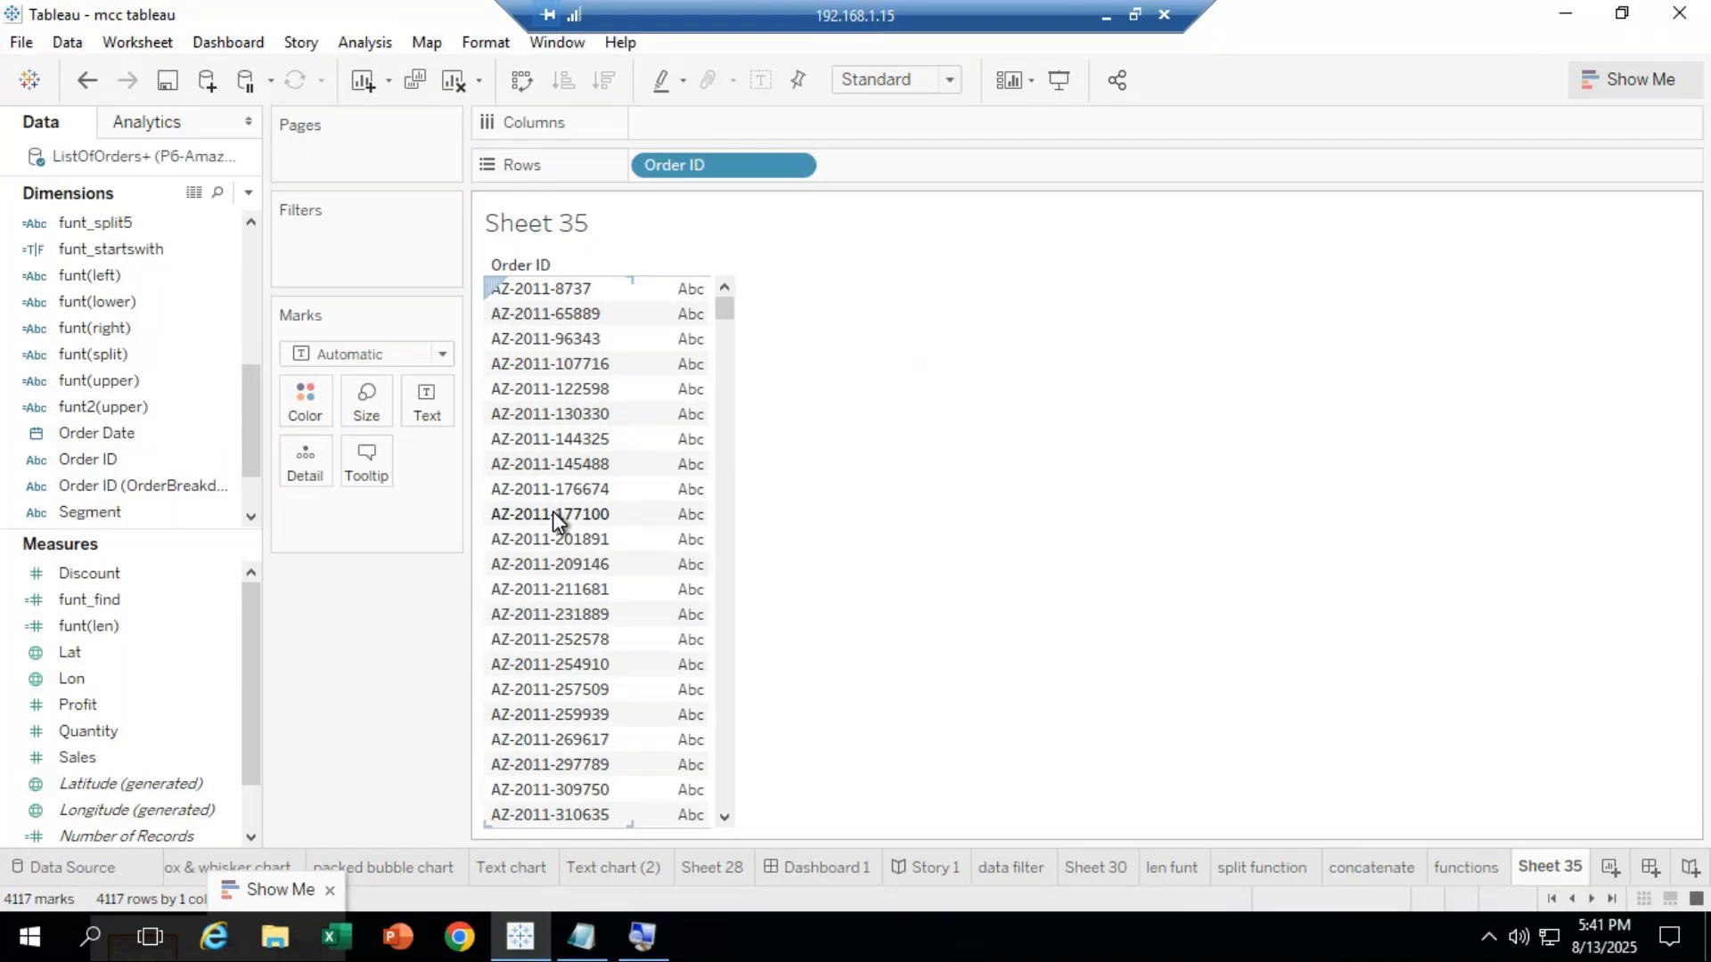
mouse_move(695, 464)
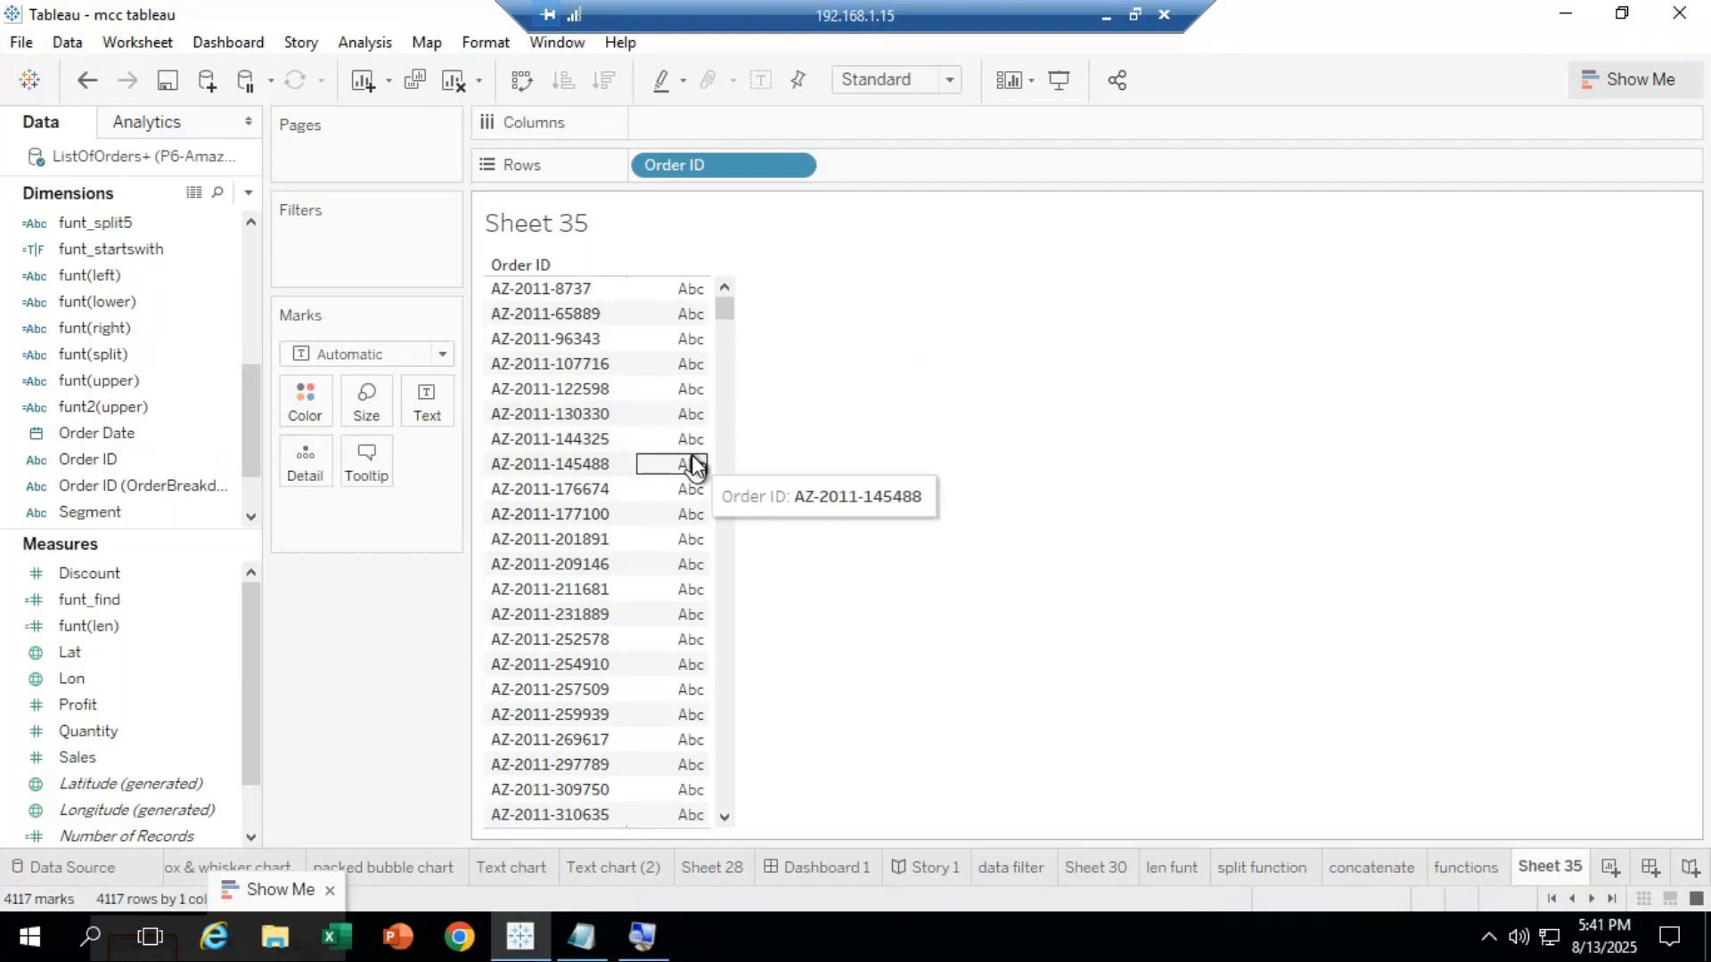
Start a new calculated field from the Order ID dimension and name it funt_replace.
left_click(125, 416)
left_click(100, 459)
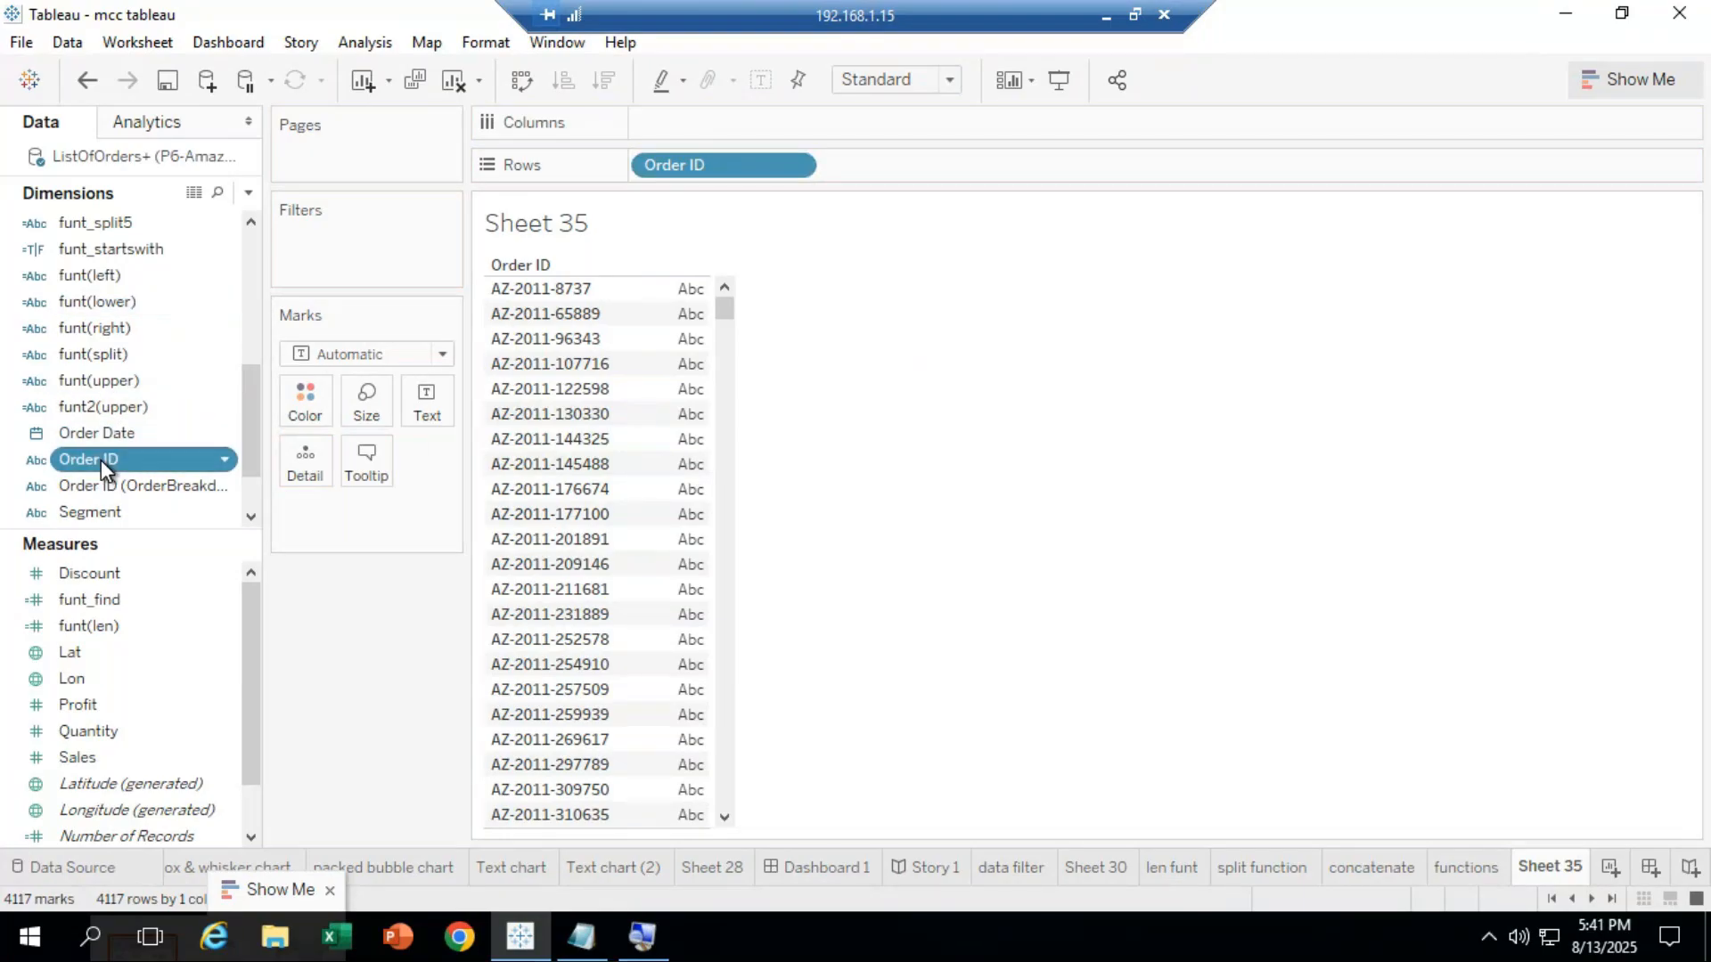
right_click(100, 460)
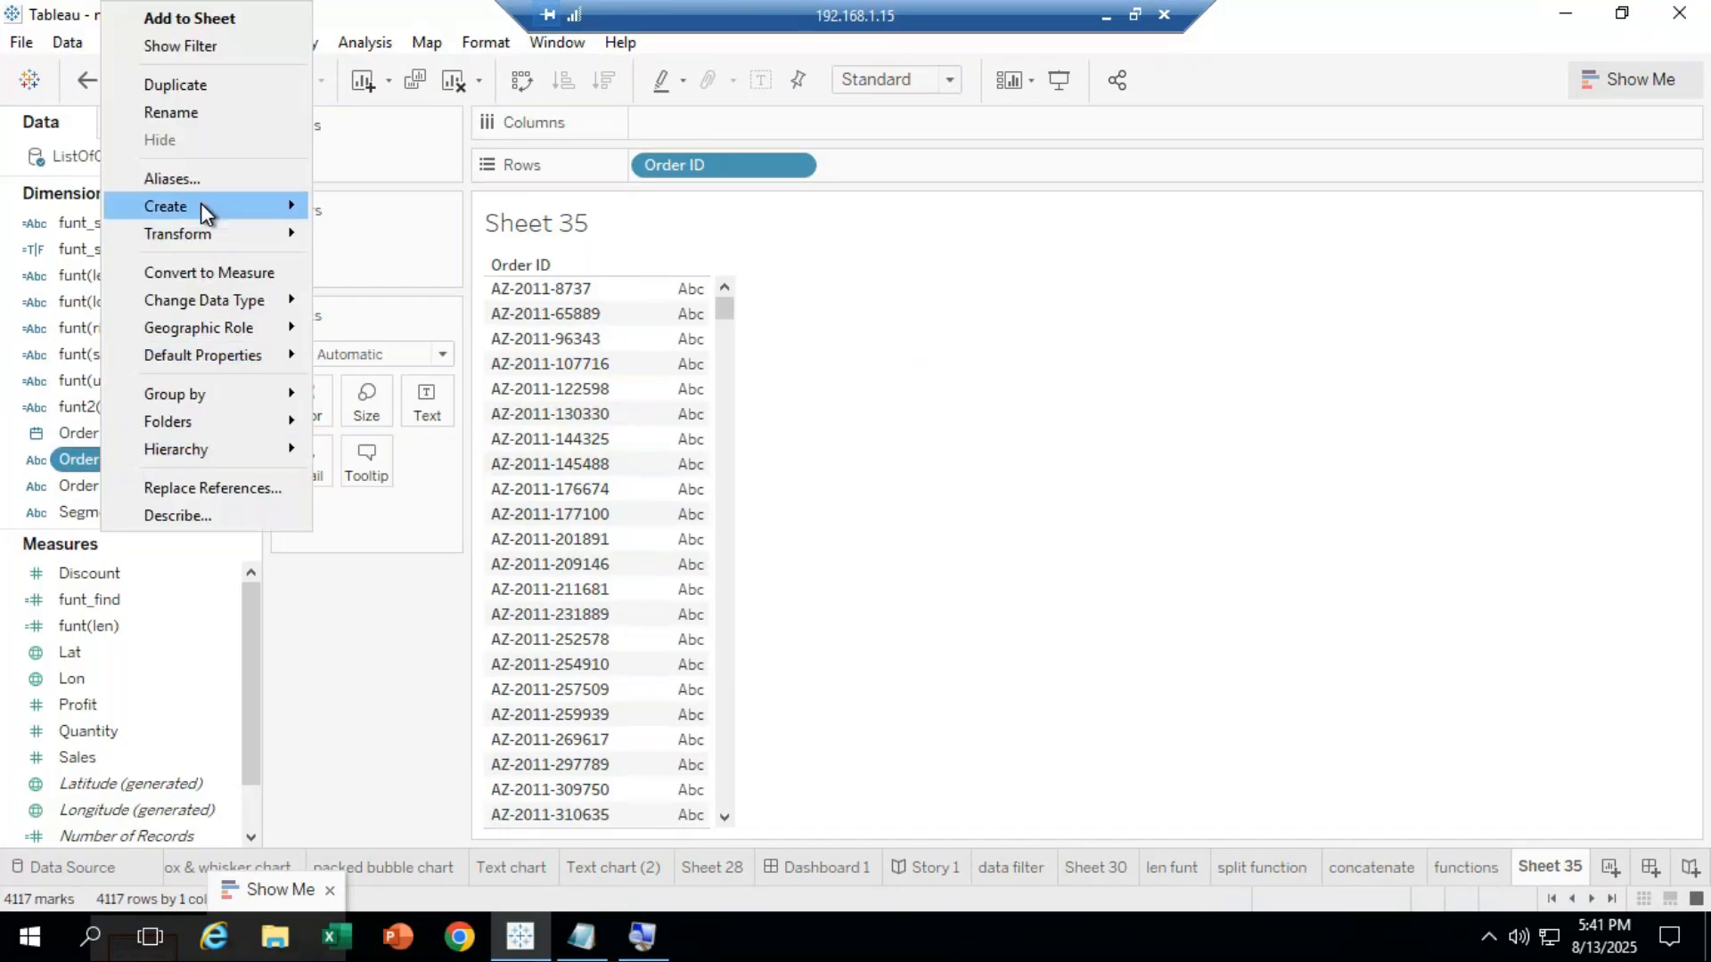
mouse_move(204, 203)
left_click(408, 208)
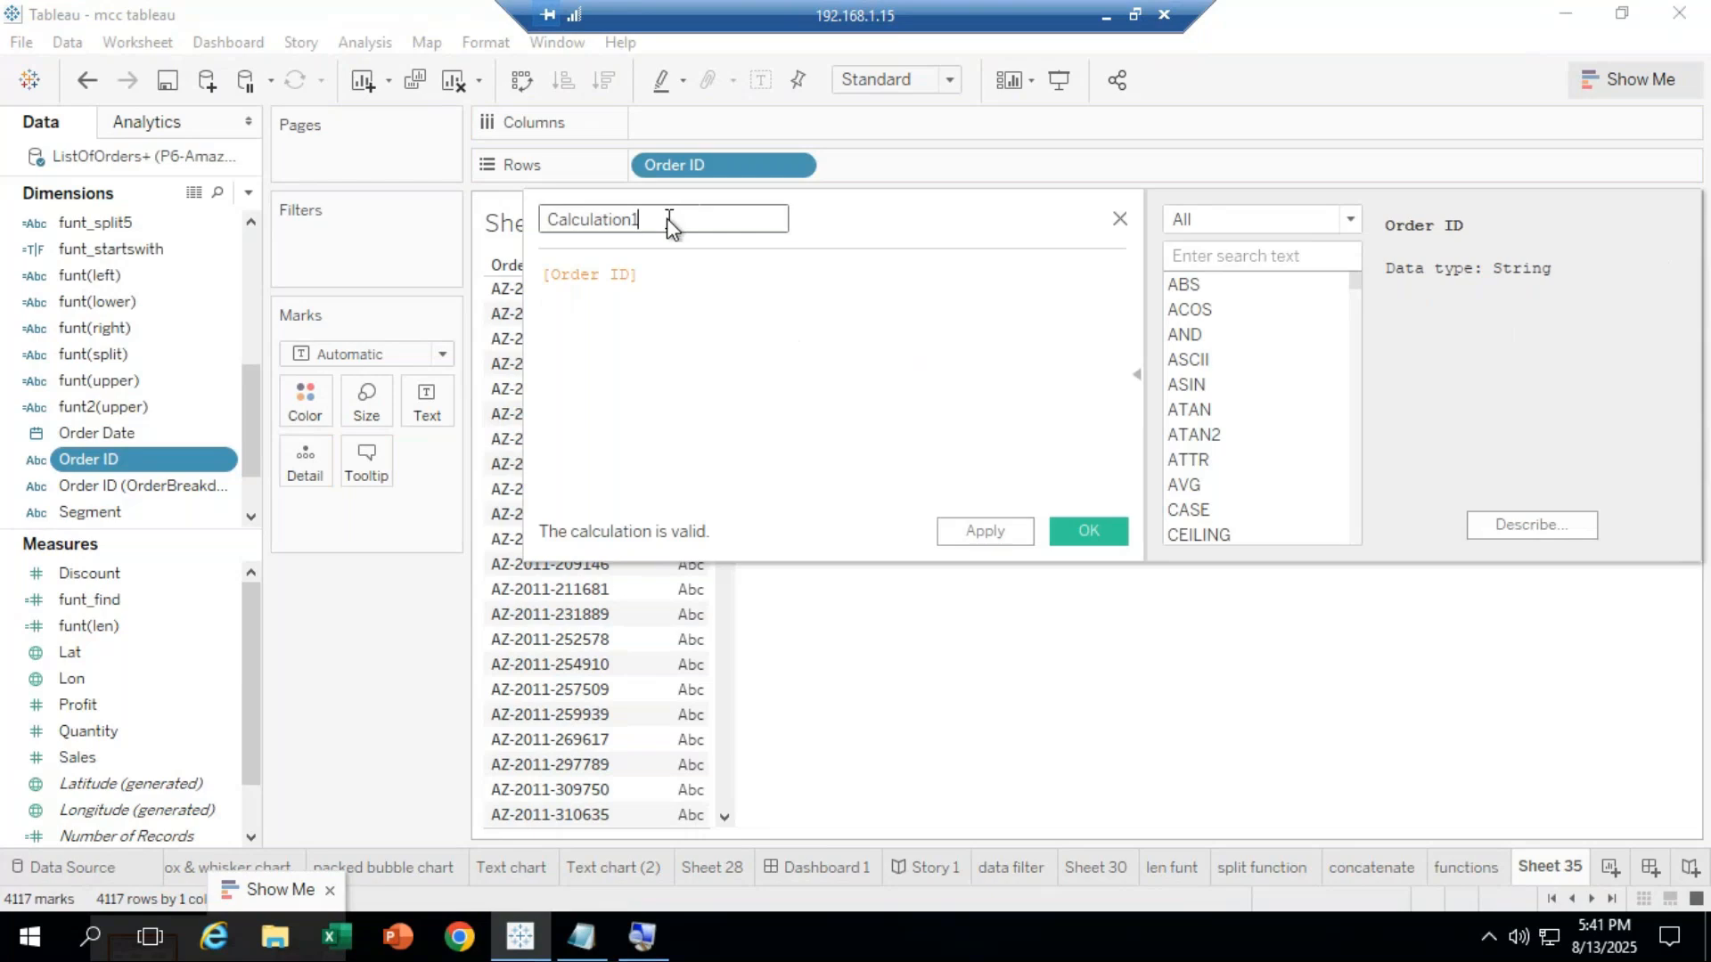
type("fu")
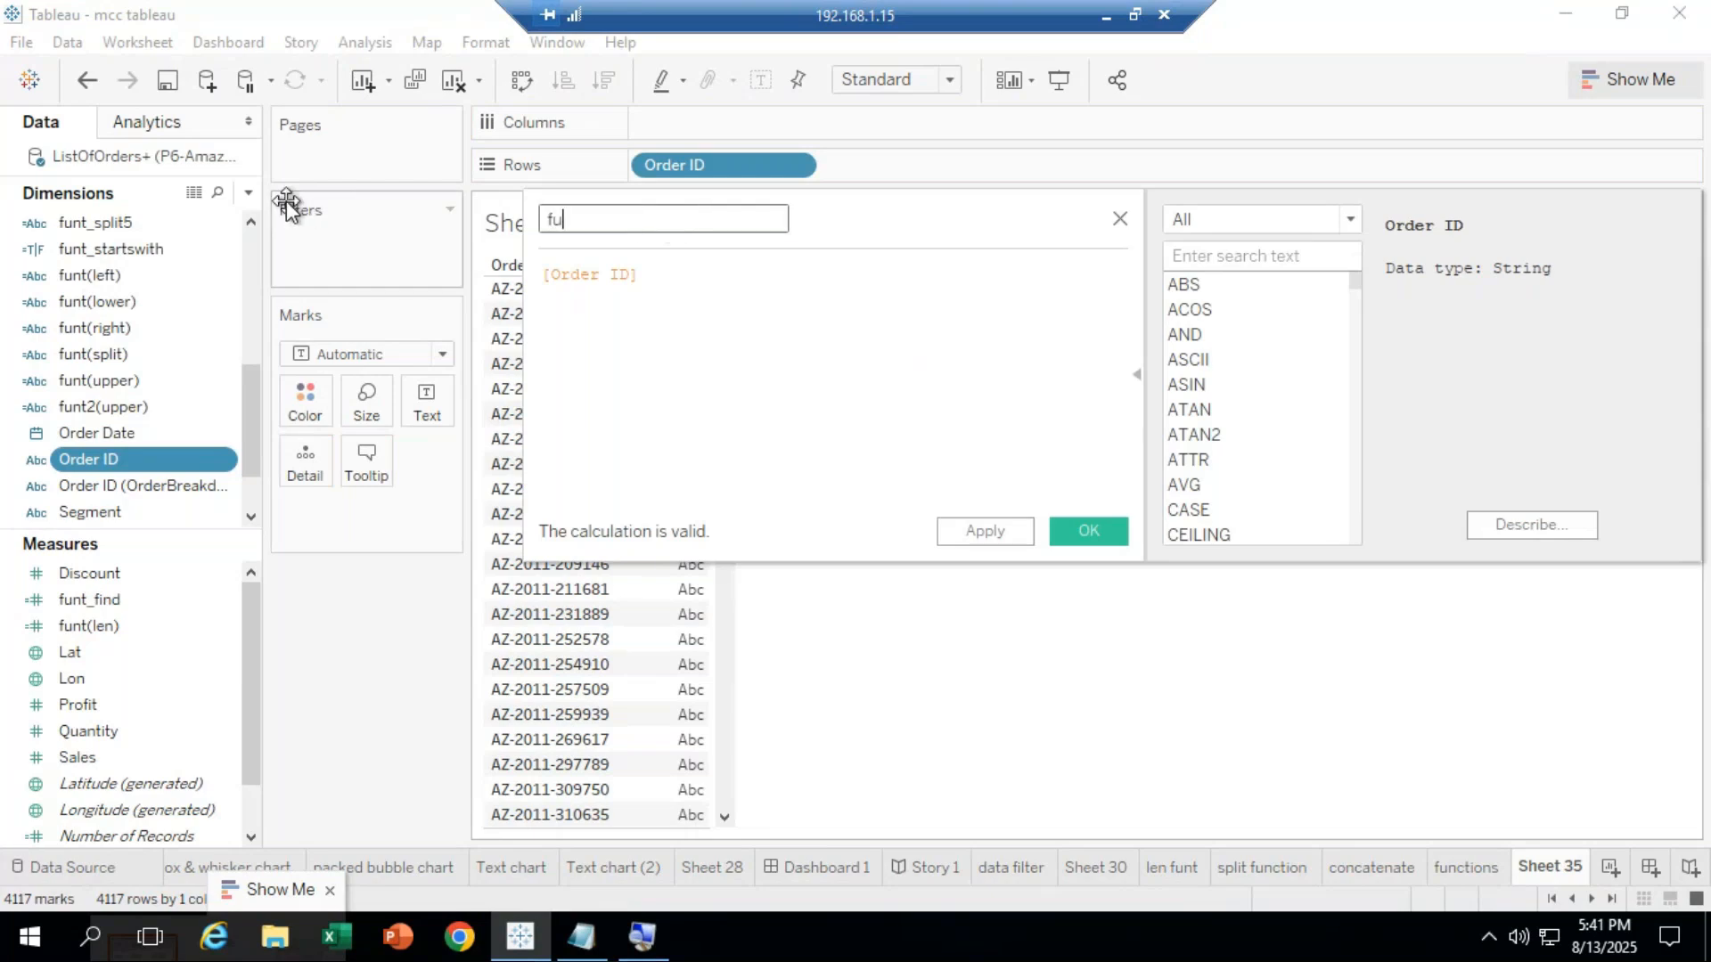
type("nt_rep")
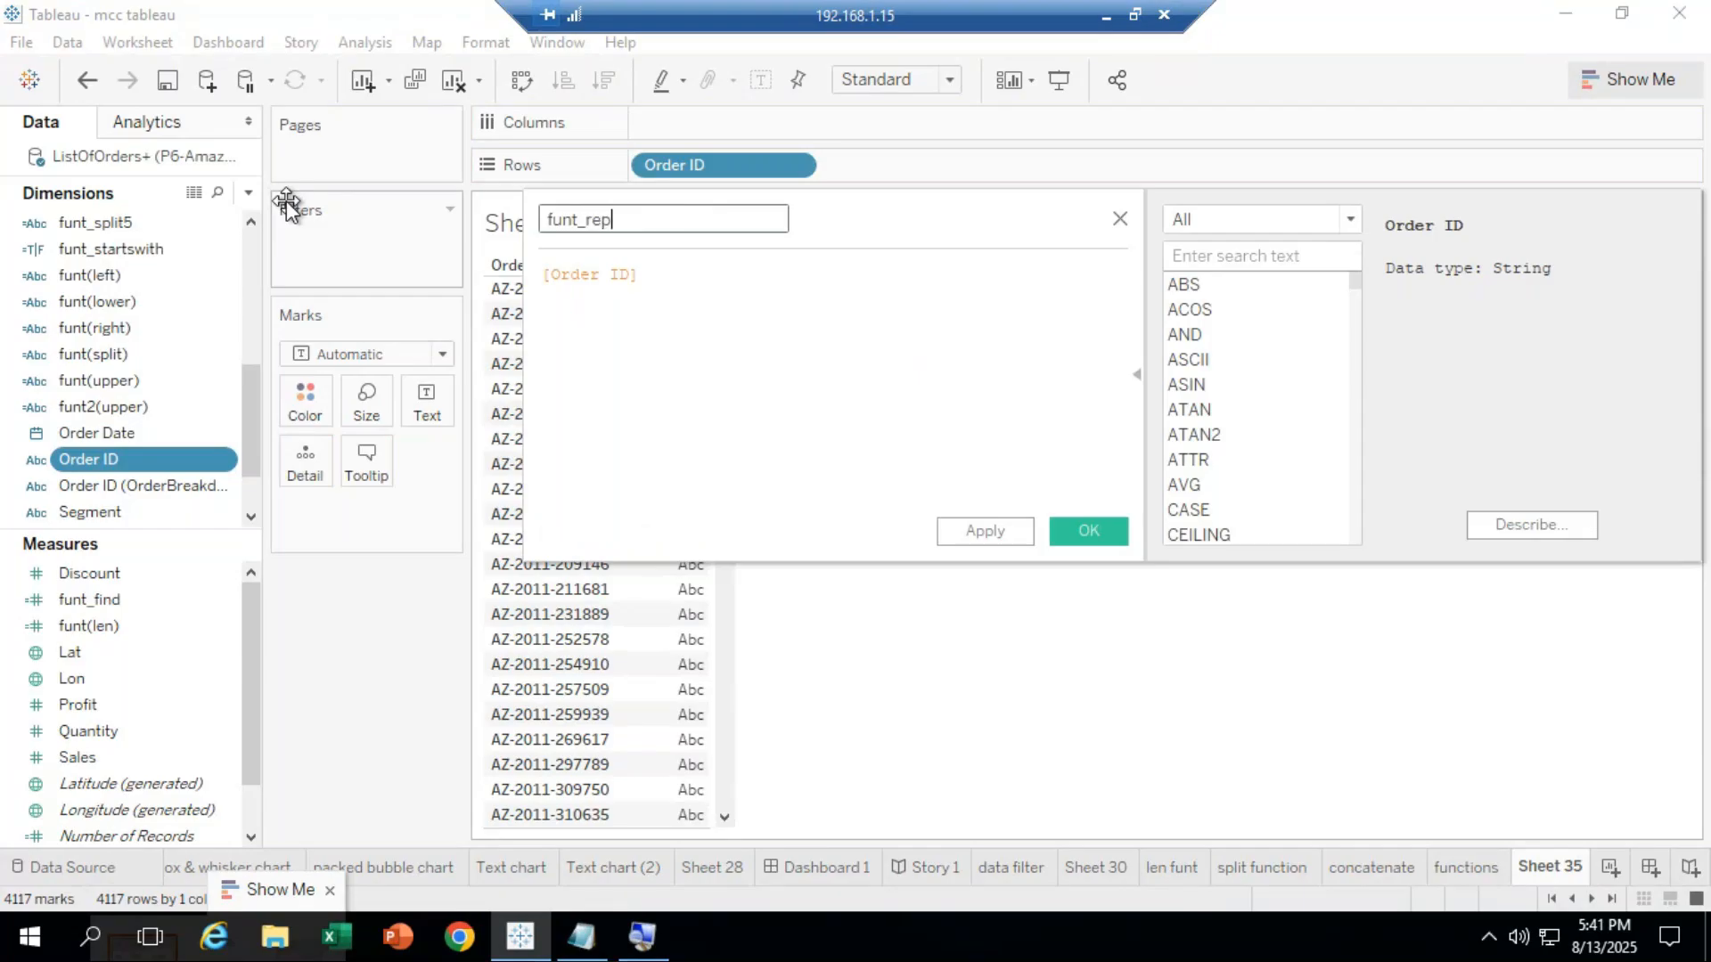
type("lace")
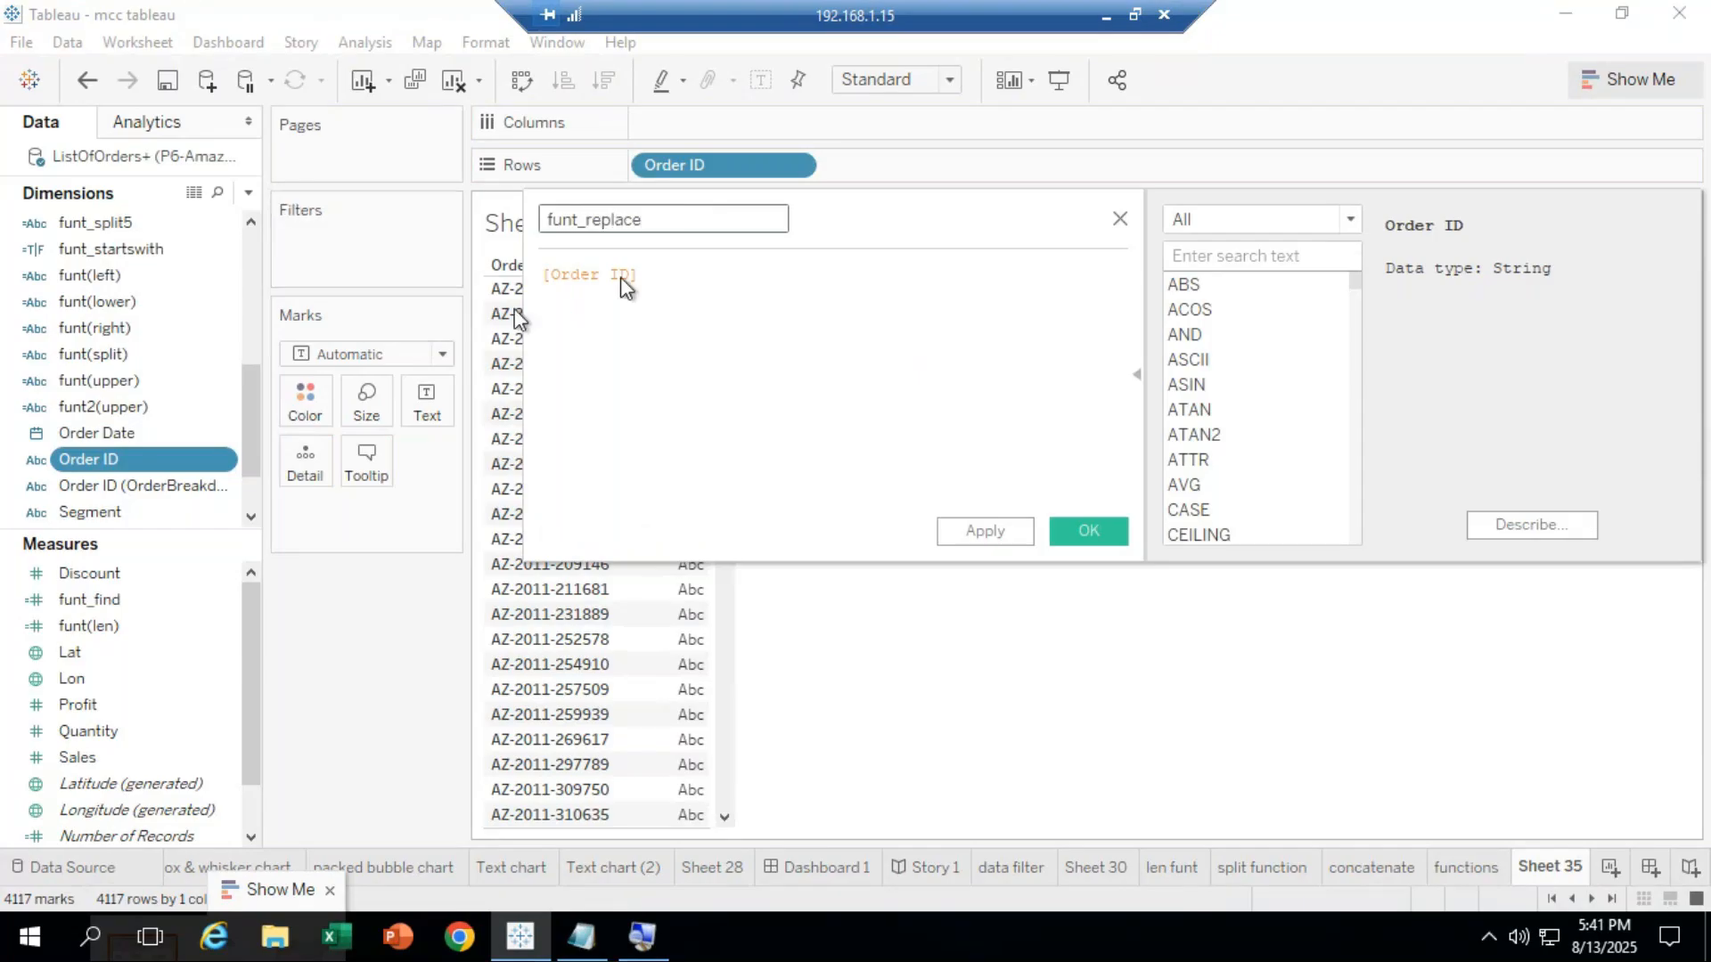
Replace the default formula with a REPLACE function that takes Order ID as its string argument.
left_click_drag(643, 276, 526, 276)
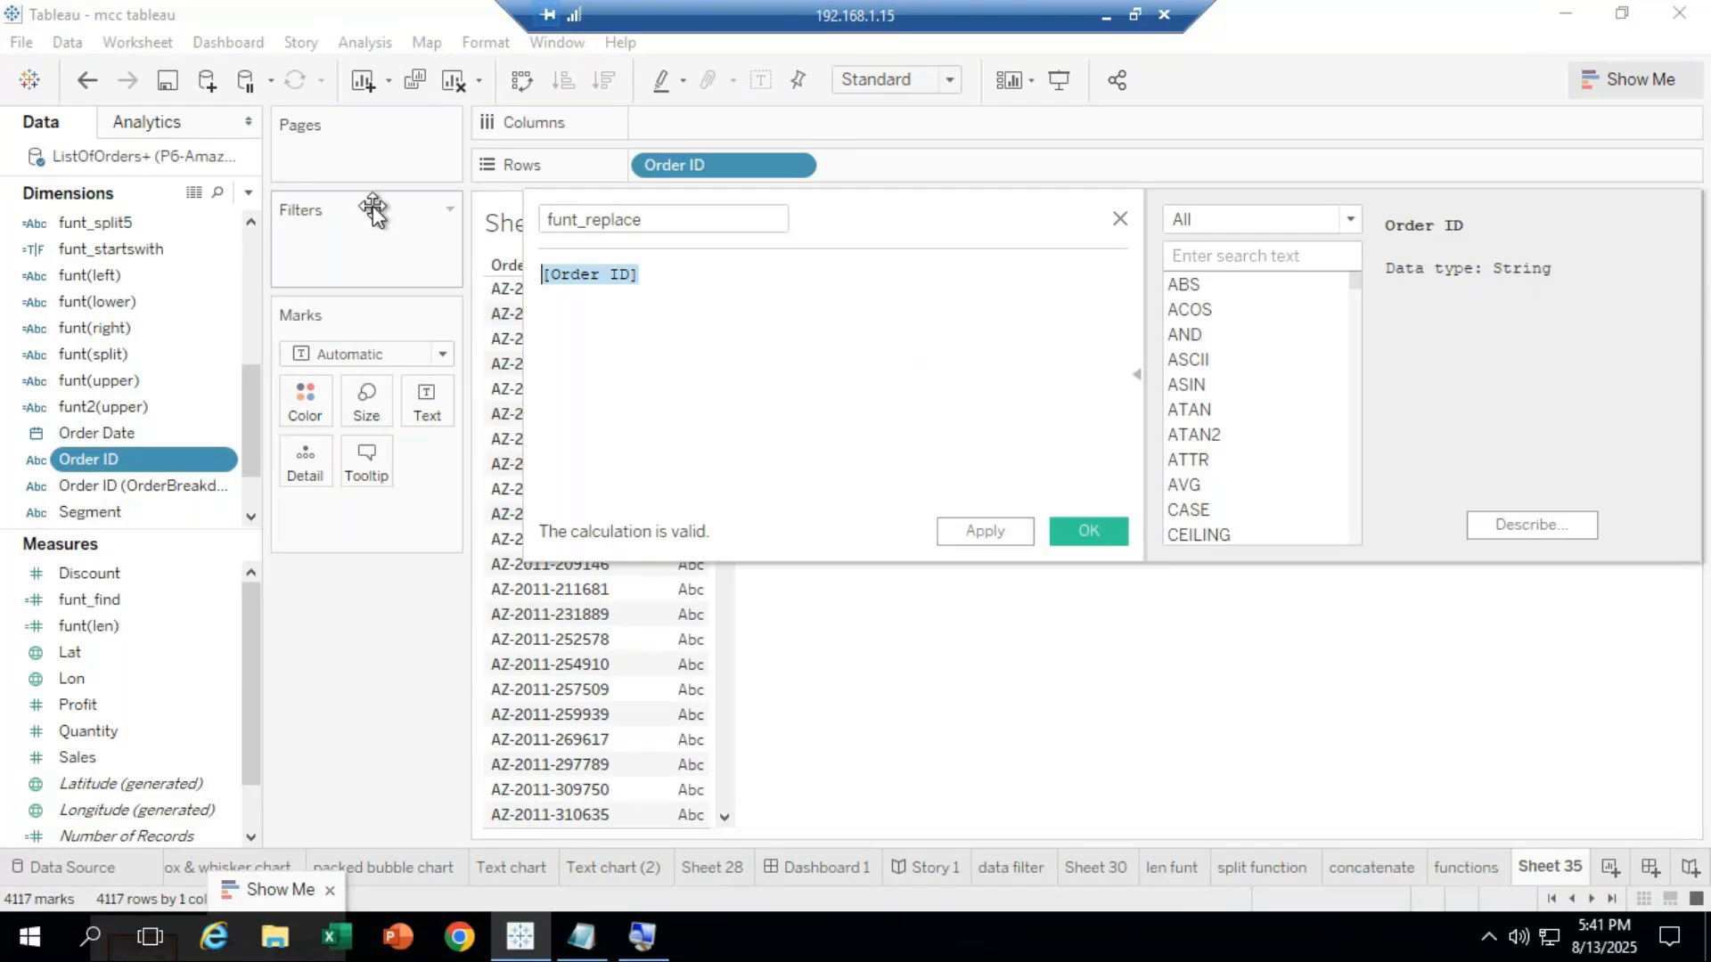
type("repl")
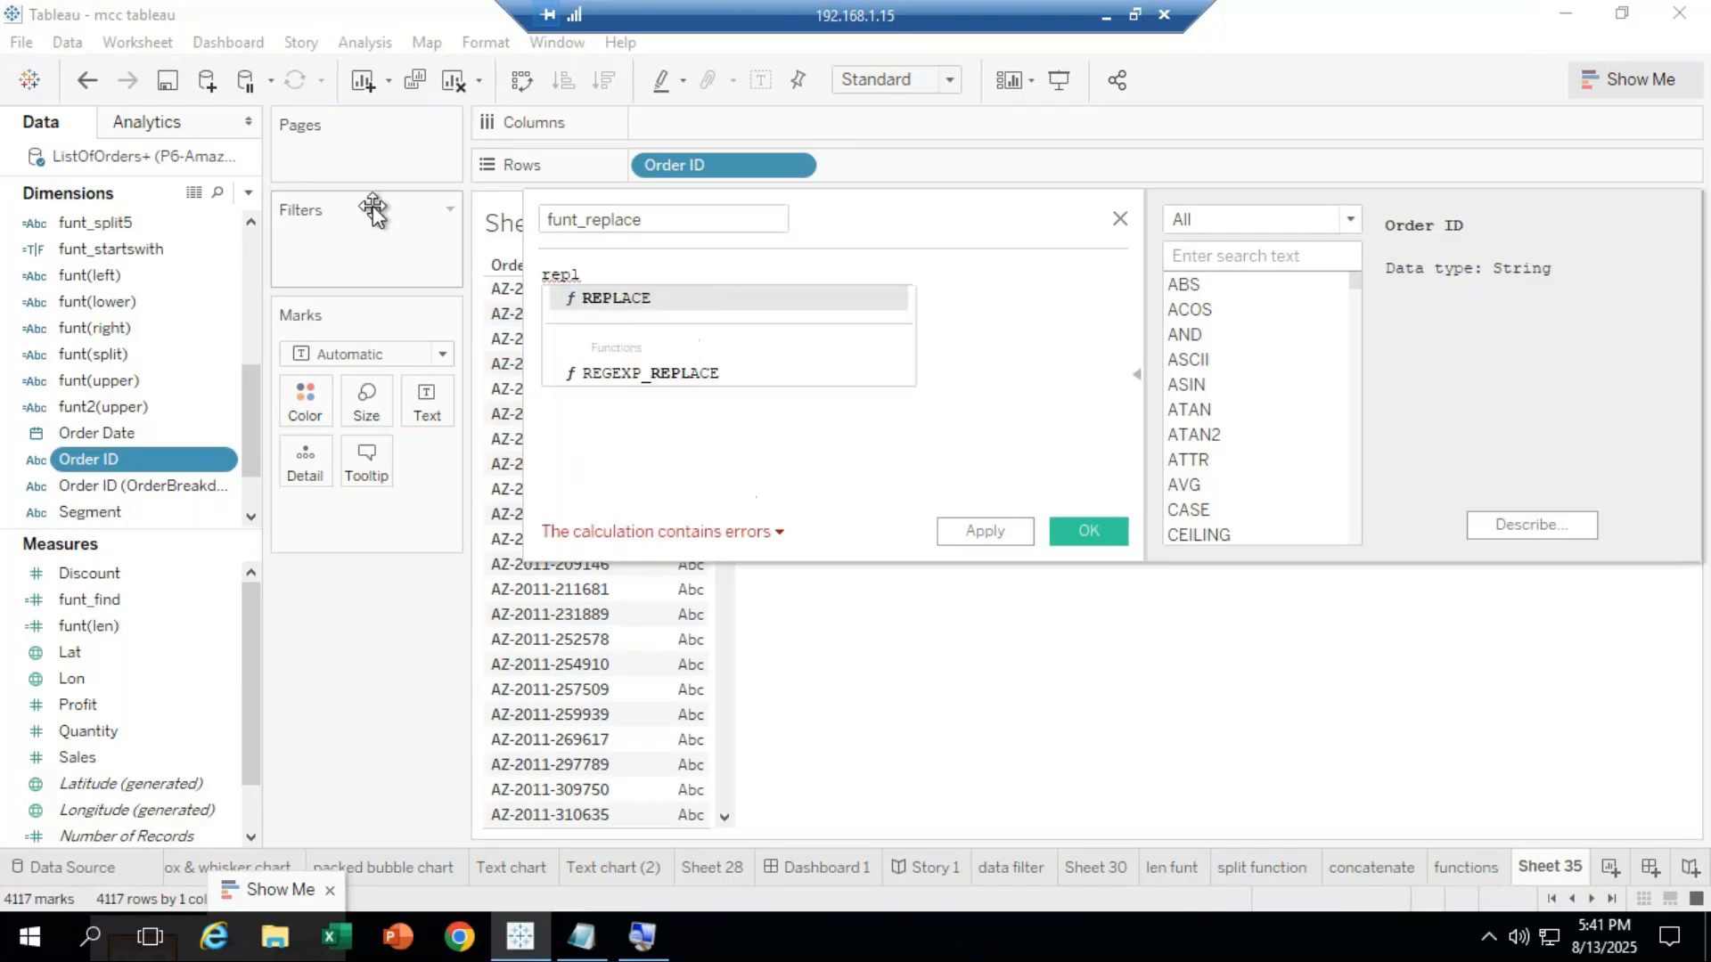
key("Return")
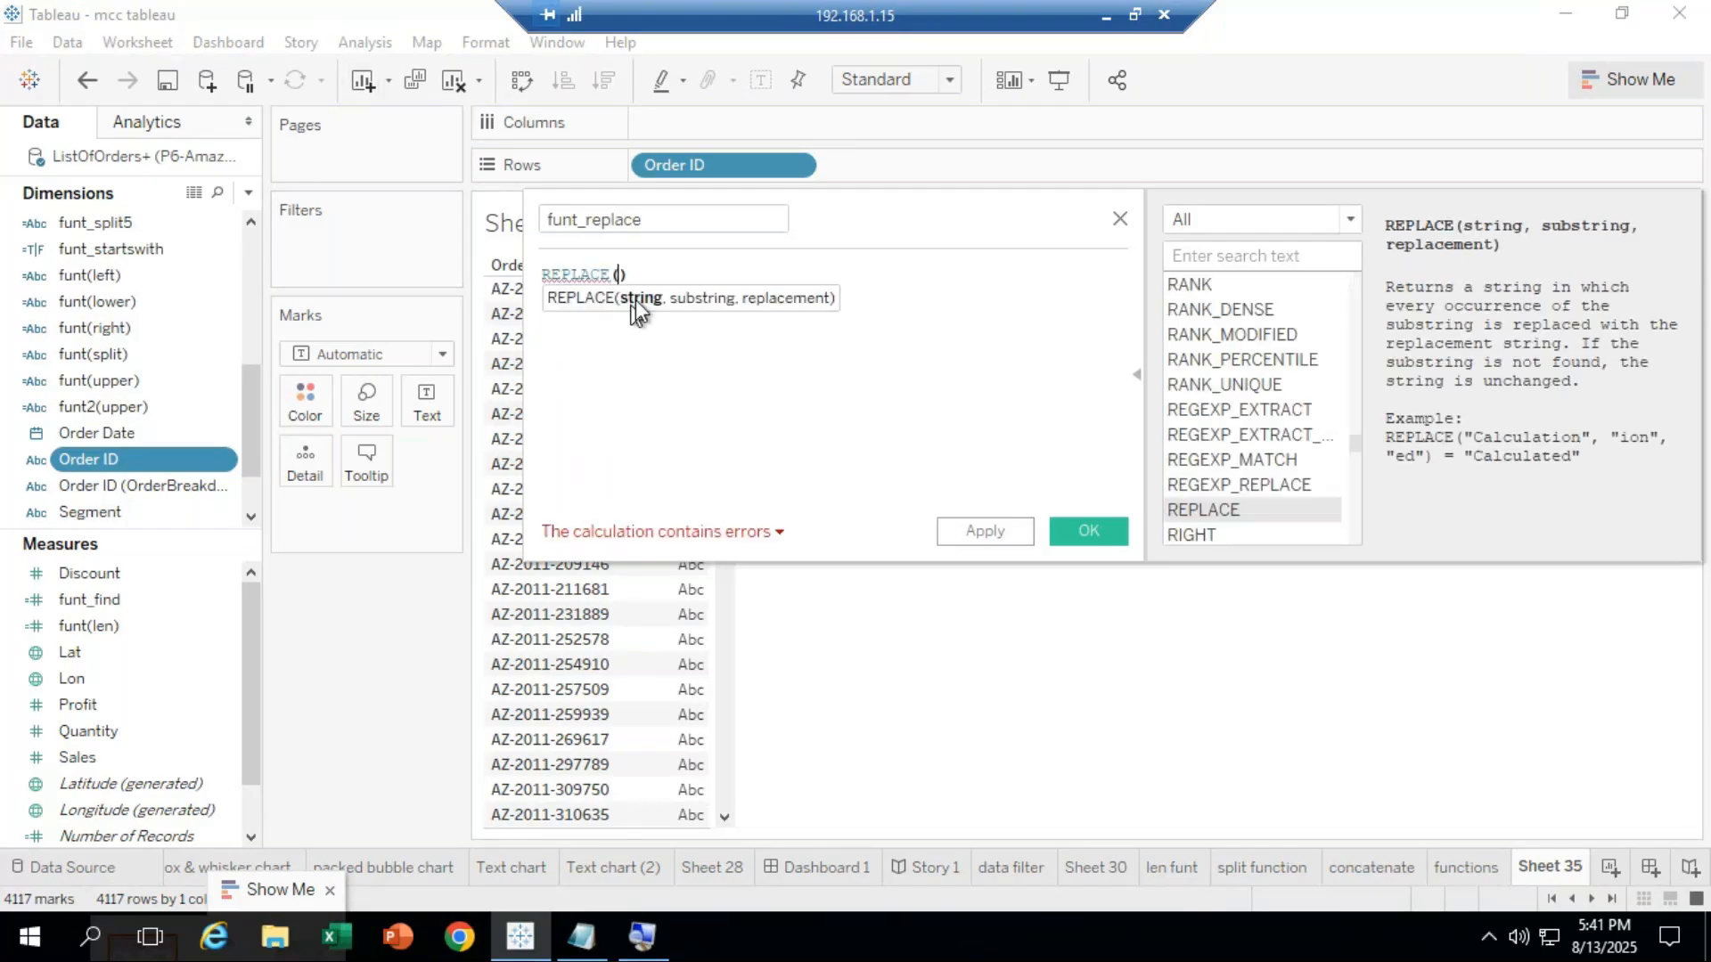
mouse_move(885, 213)
left_mouse_down()
mouse_move(1158, 303)
mouse_move(1051, 281)
left_mouse_up()
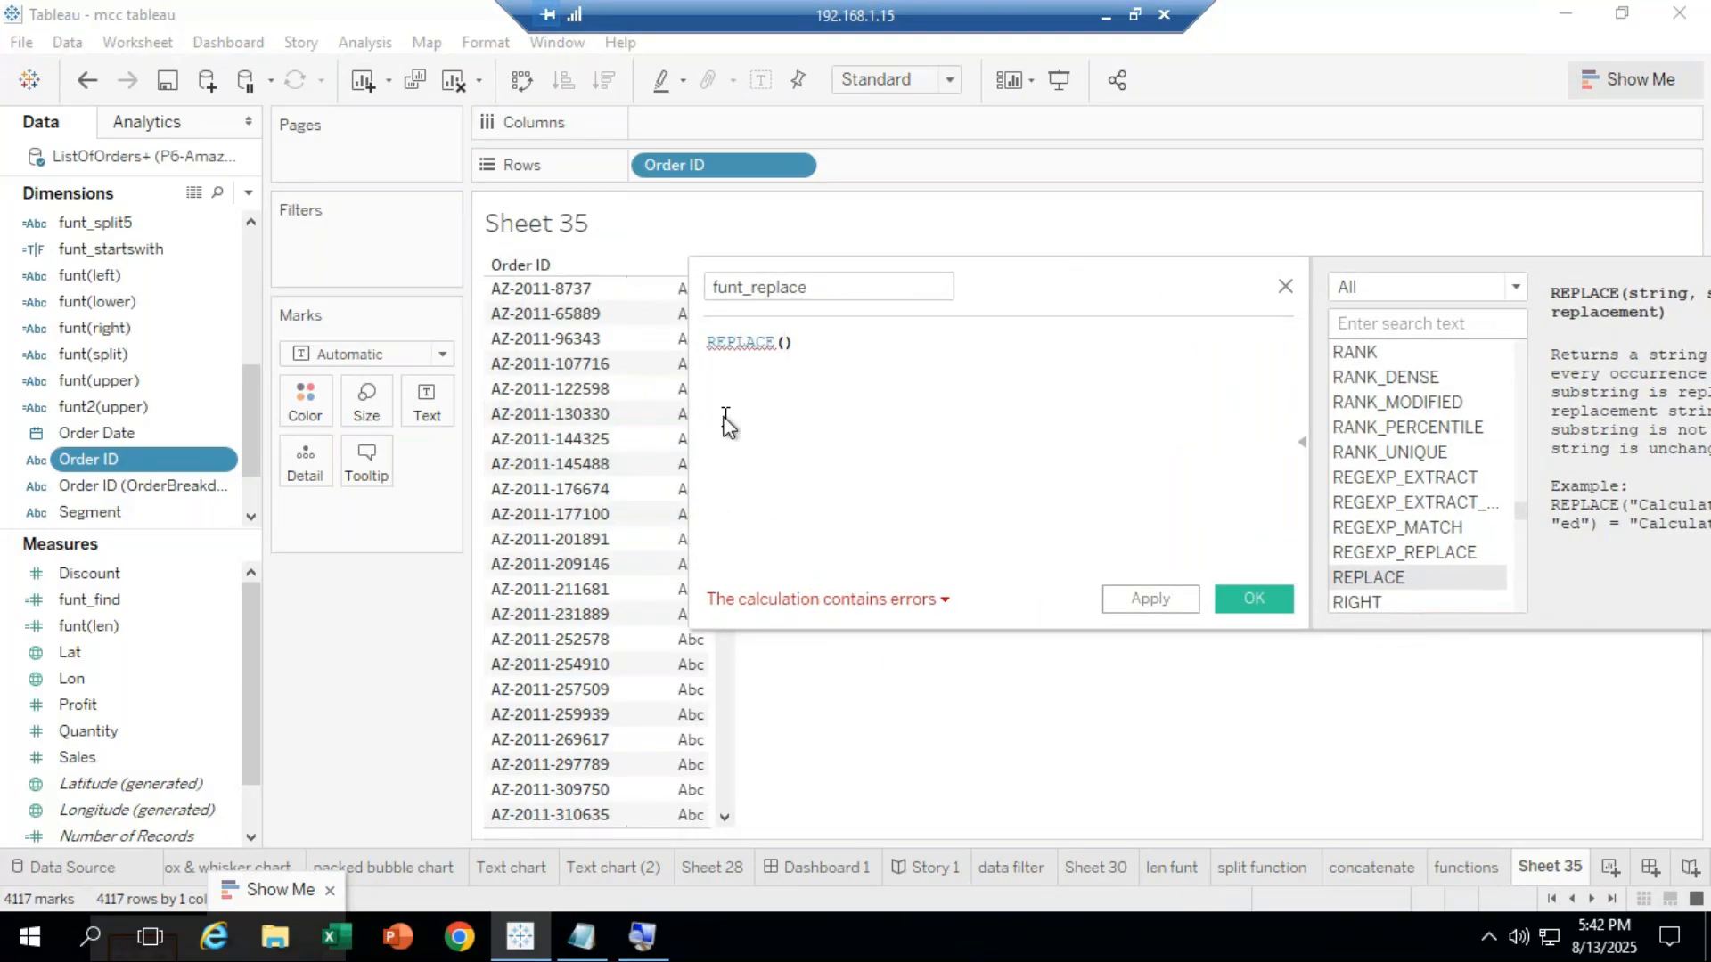
type("order")
key("Down")
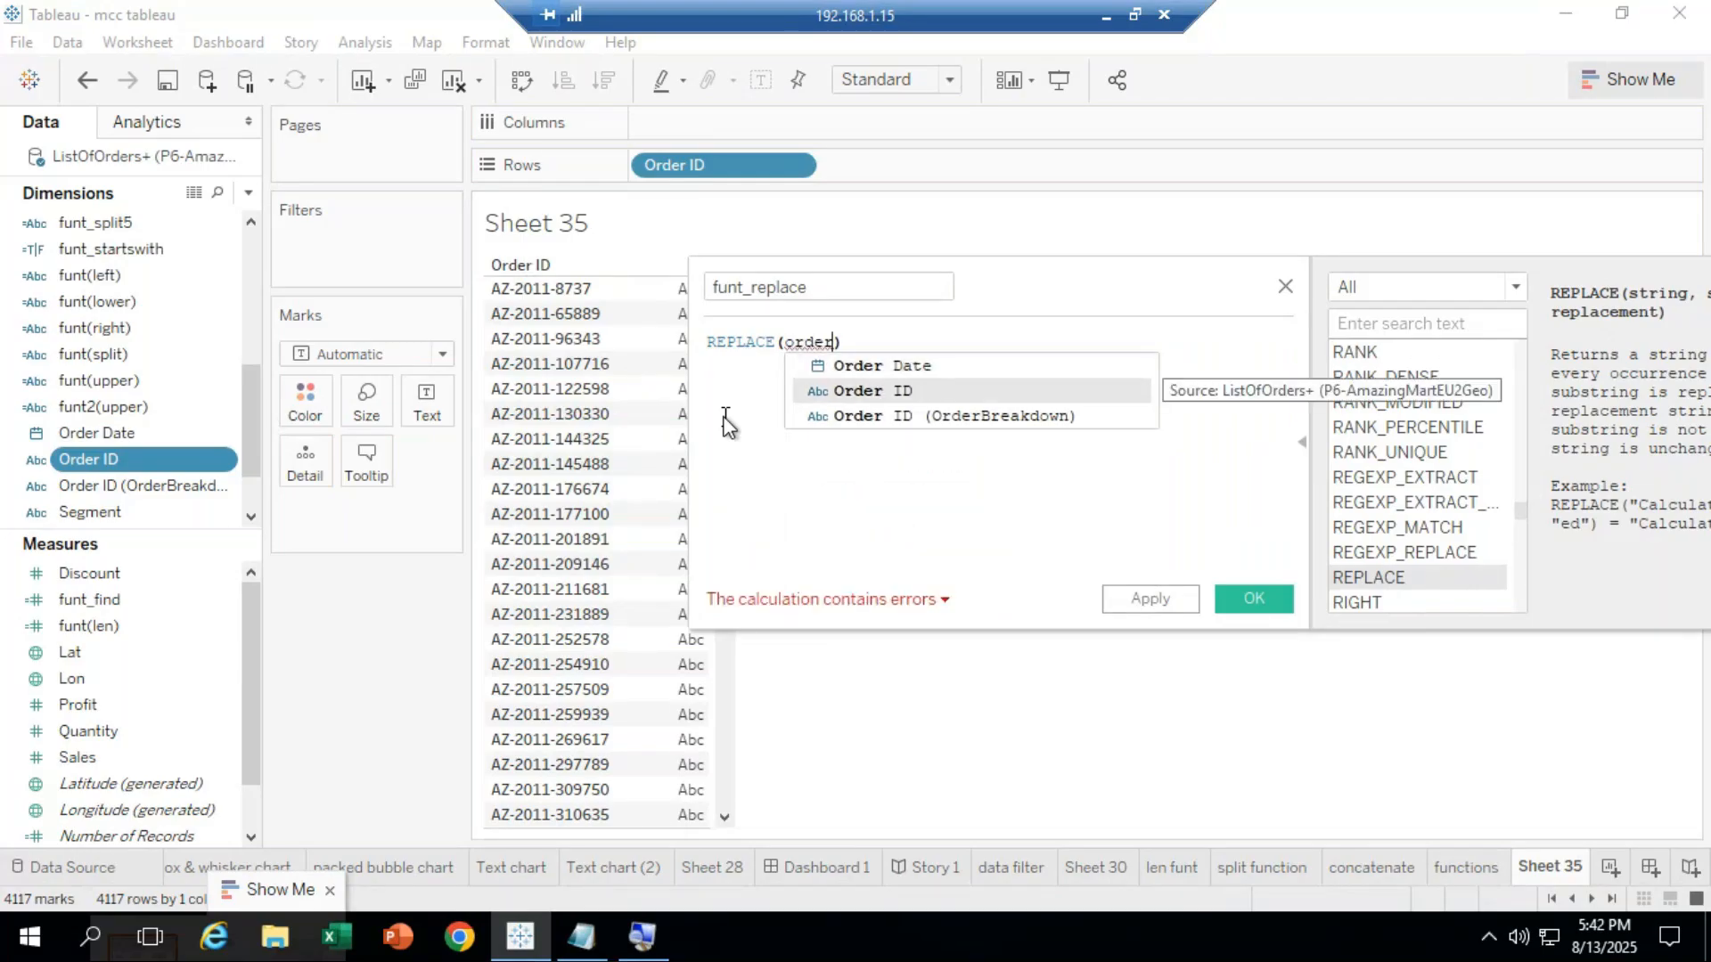
key("Return")
type(",")
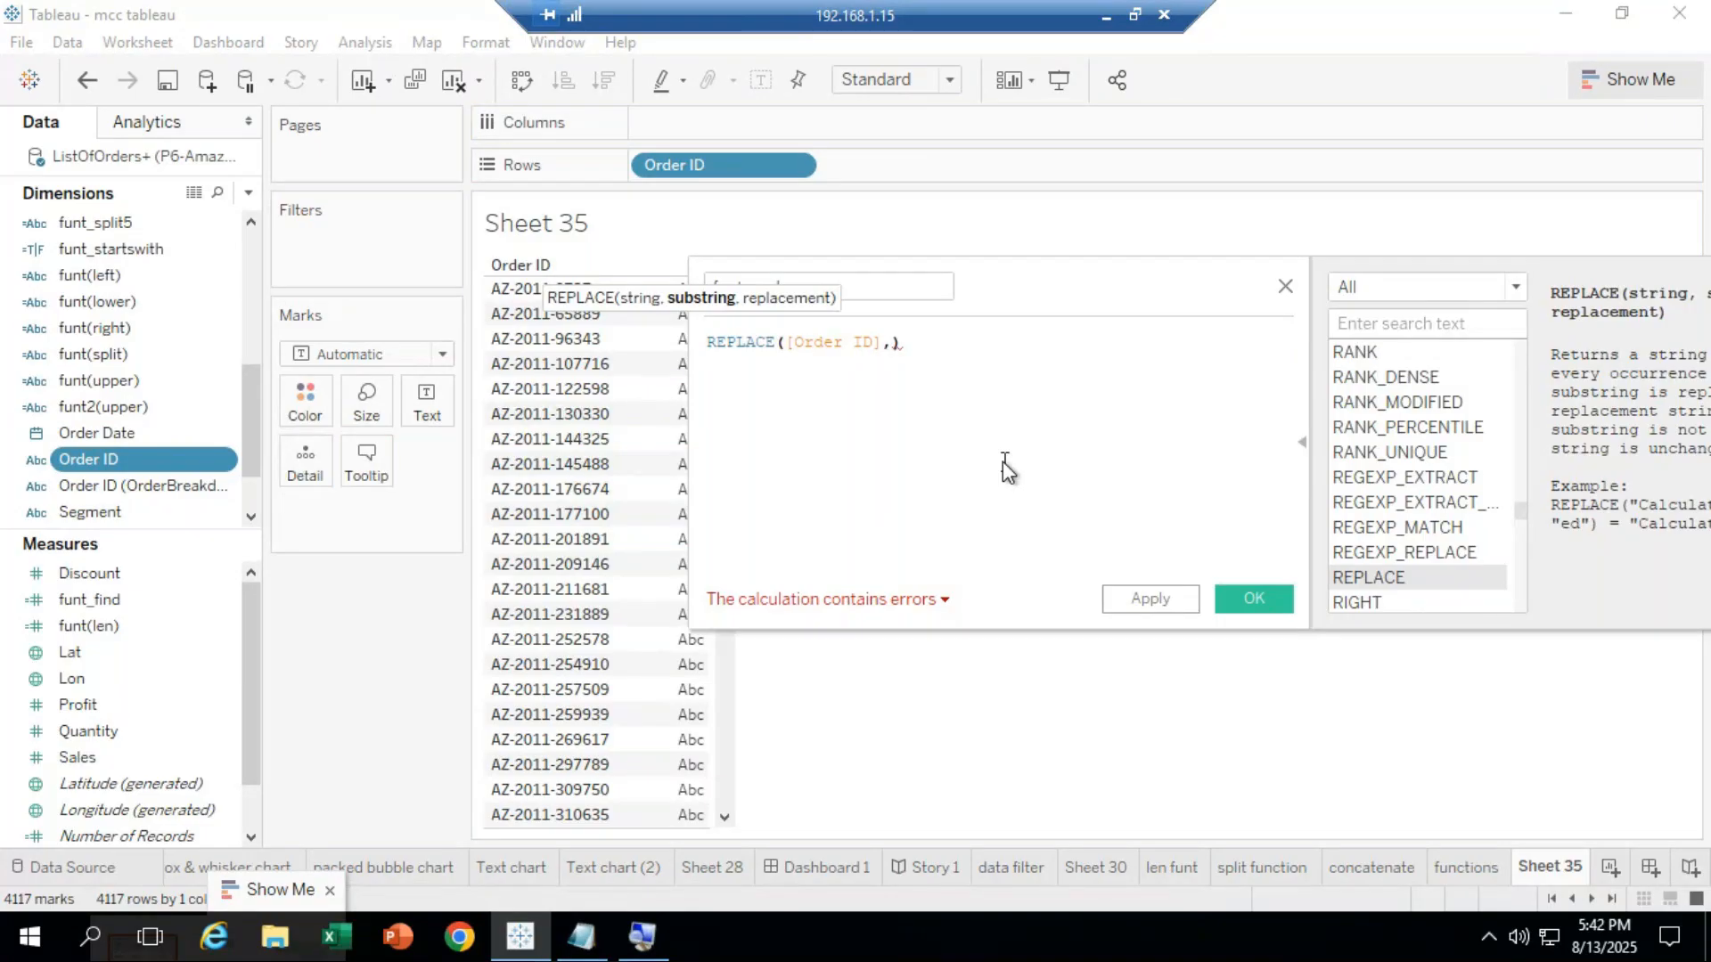
Complete the formula with substring "-" and replacement "/", and save the funt_replace calculated field.
type("\"-")
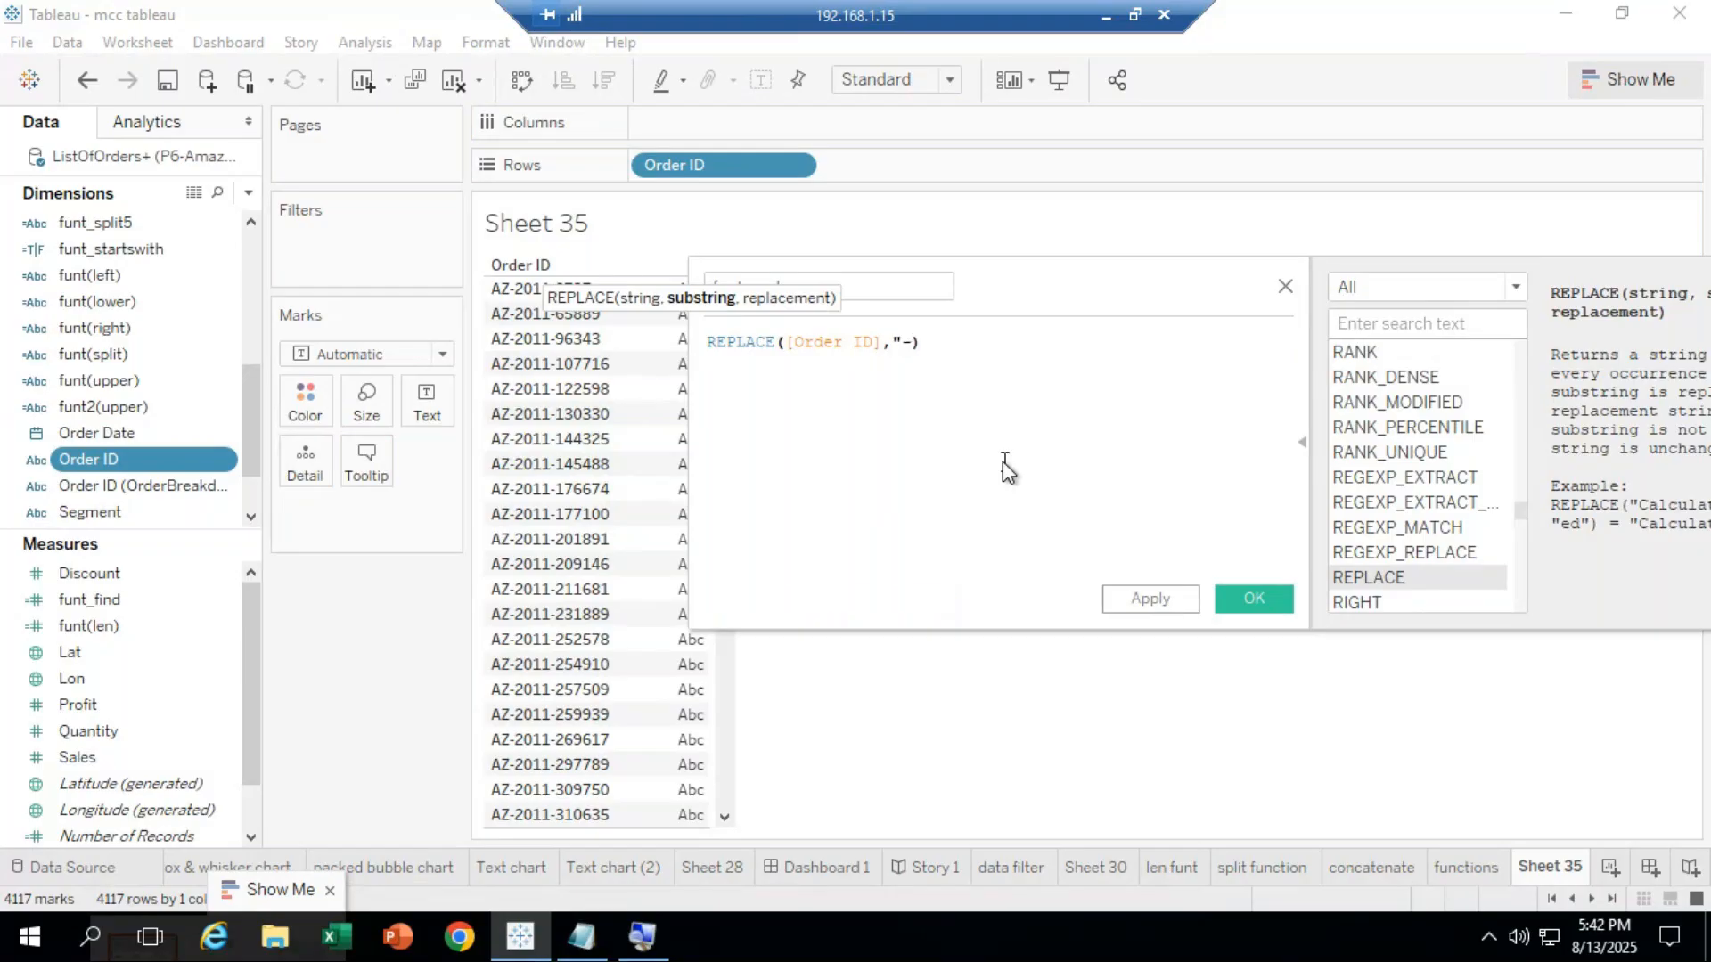
type("\"")
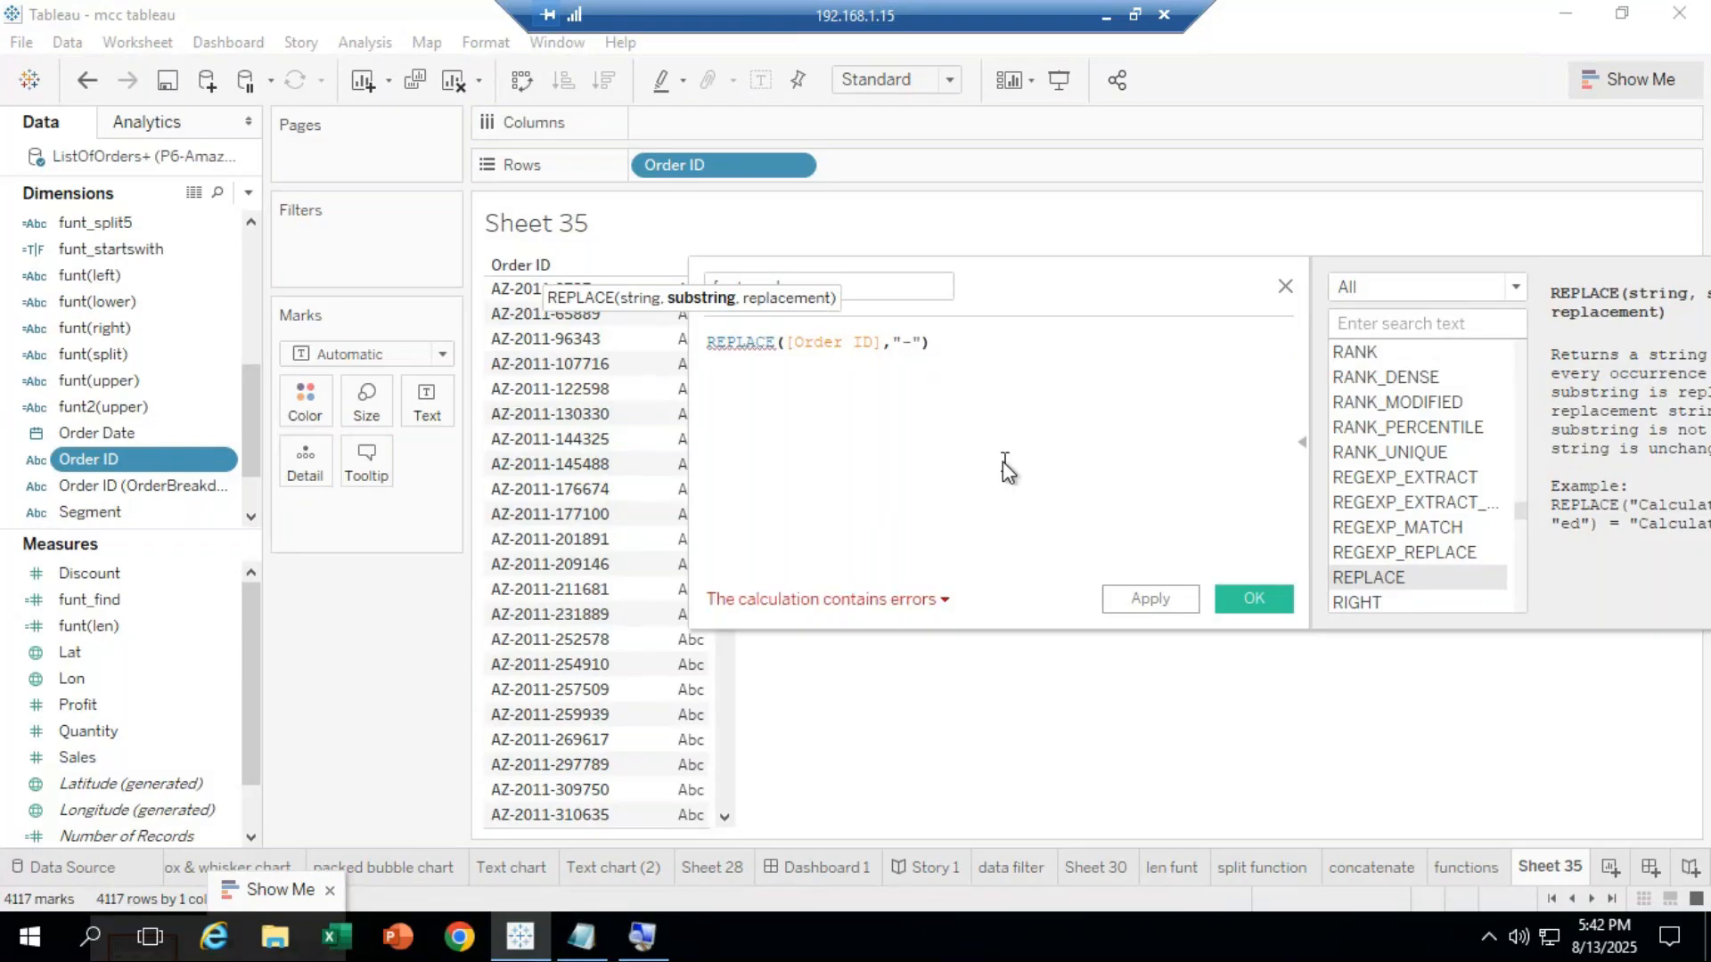
type(",")
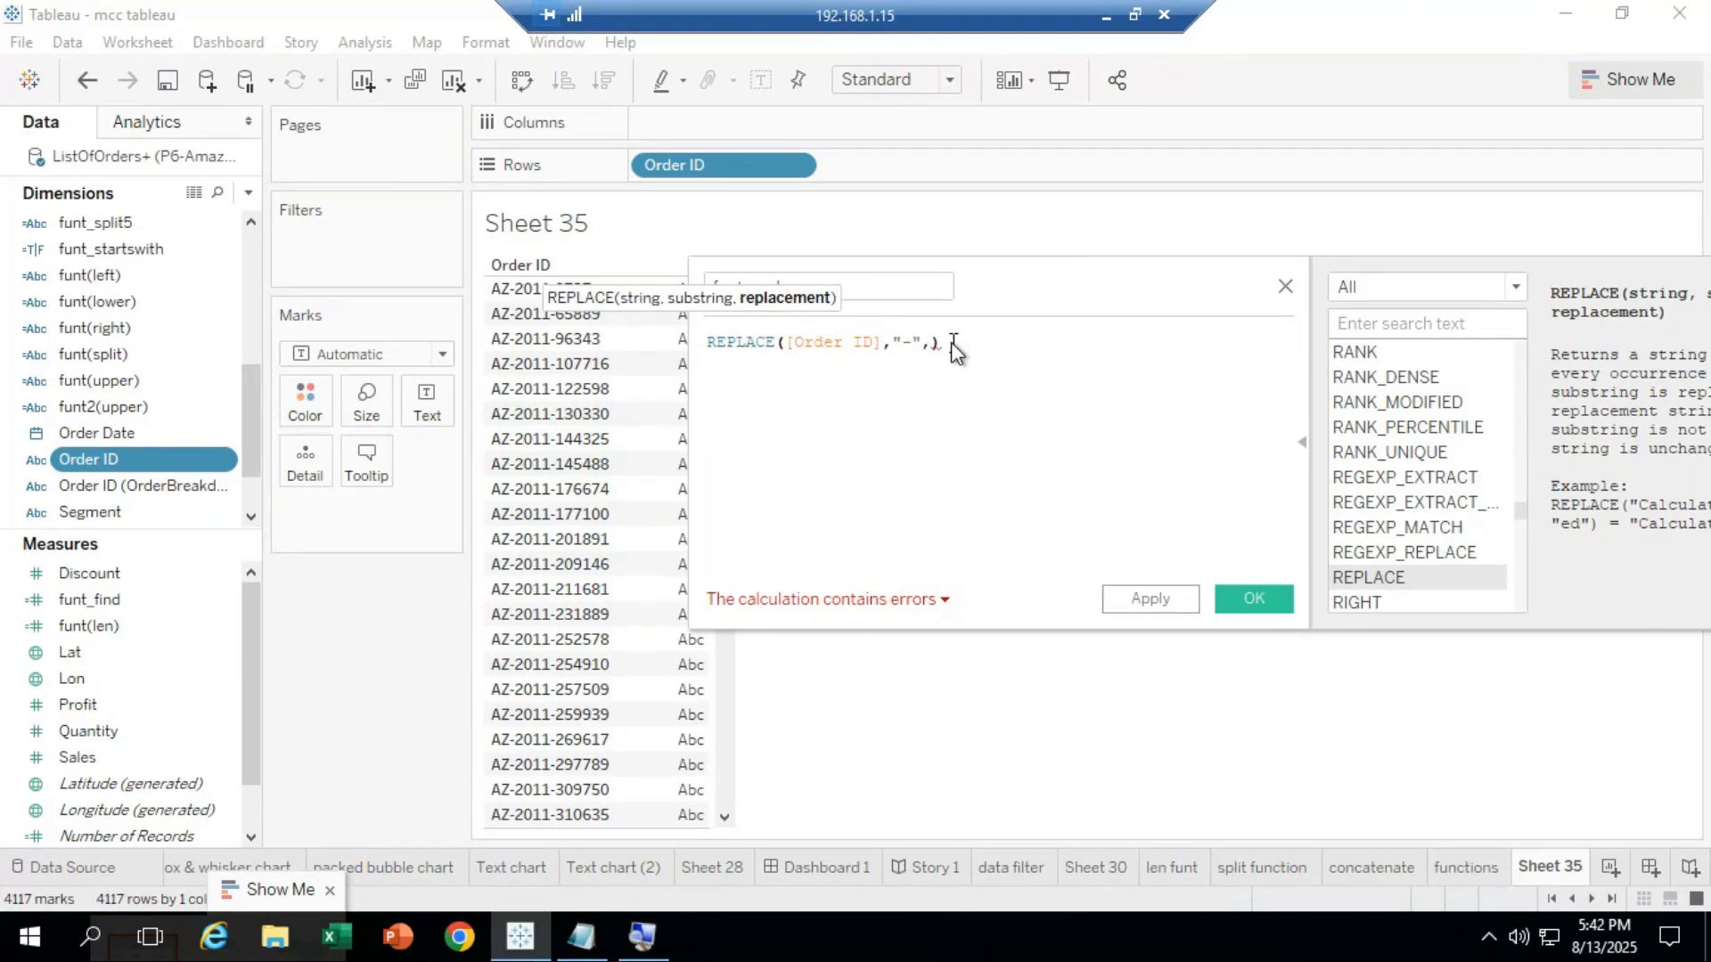
type("\"")
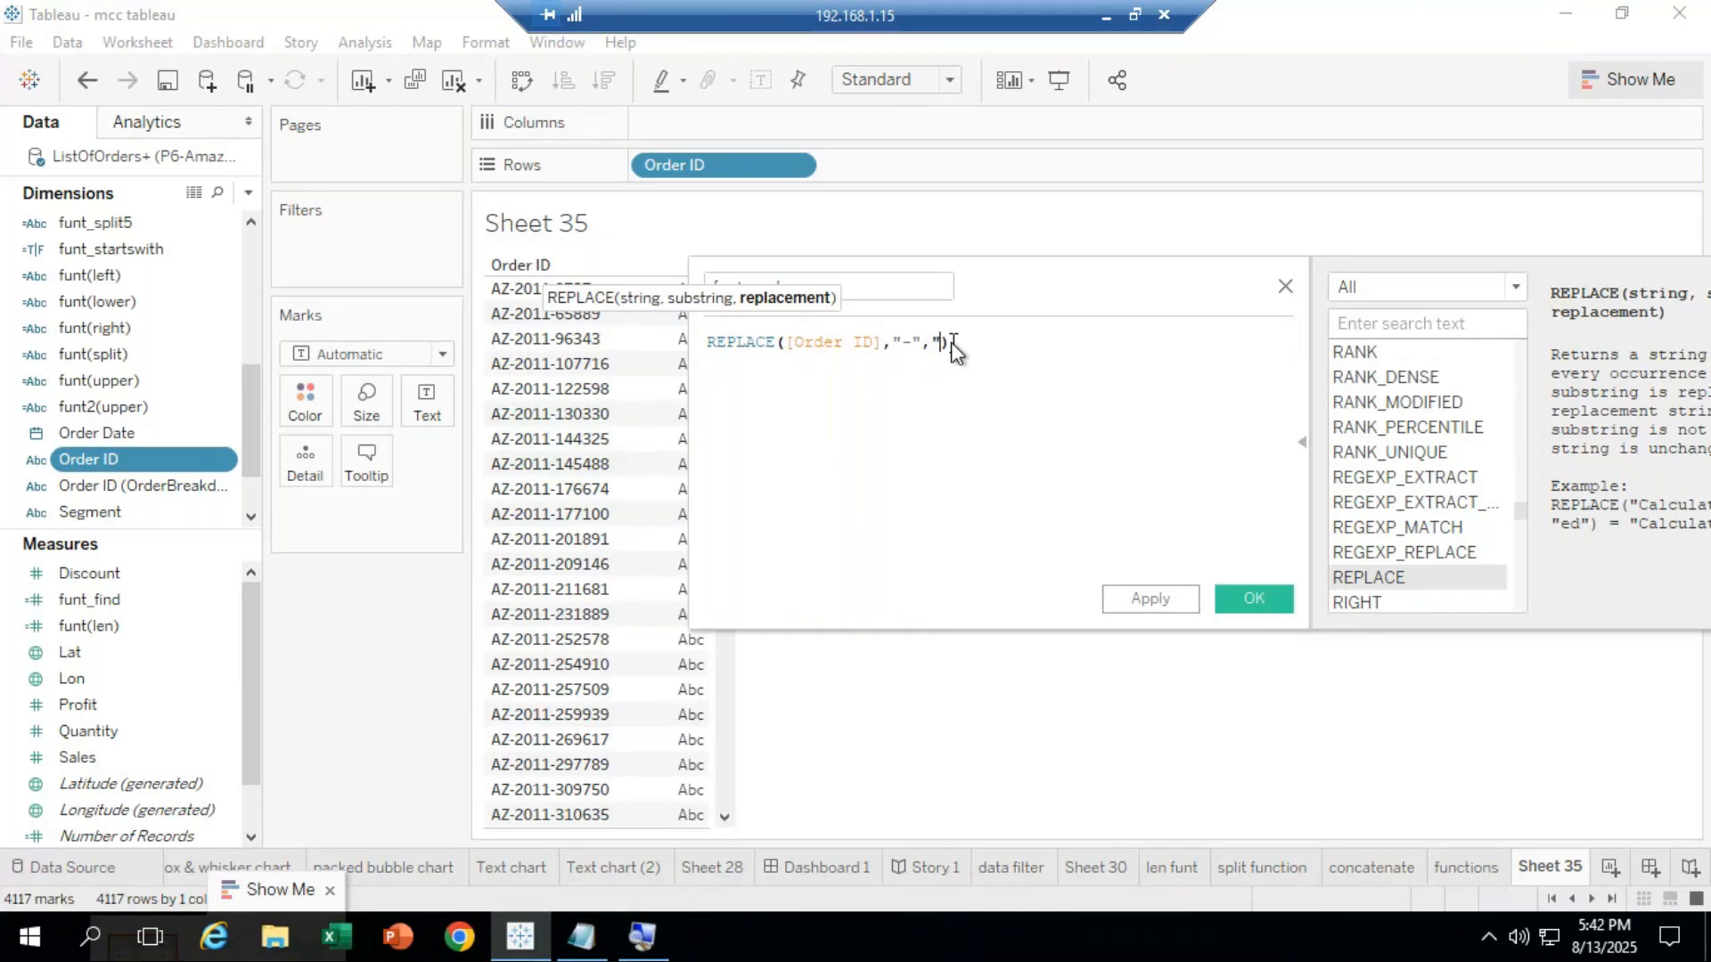
type("/\"")
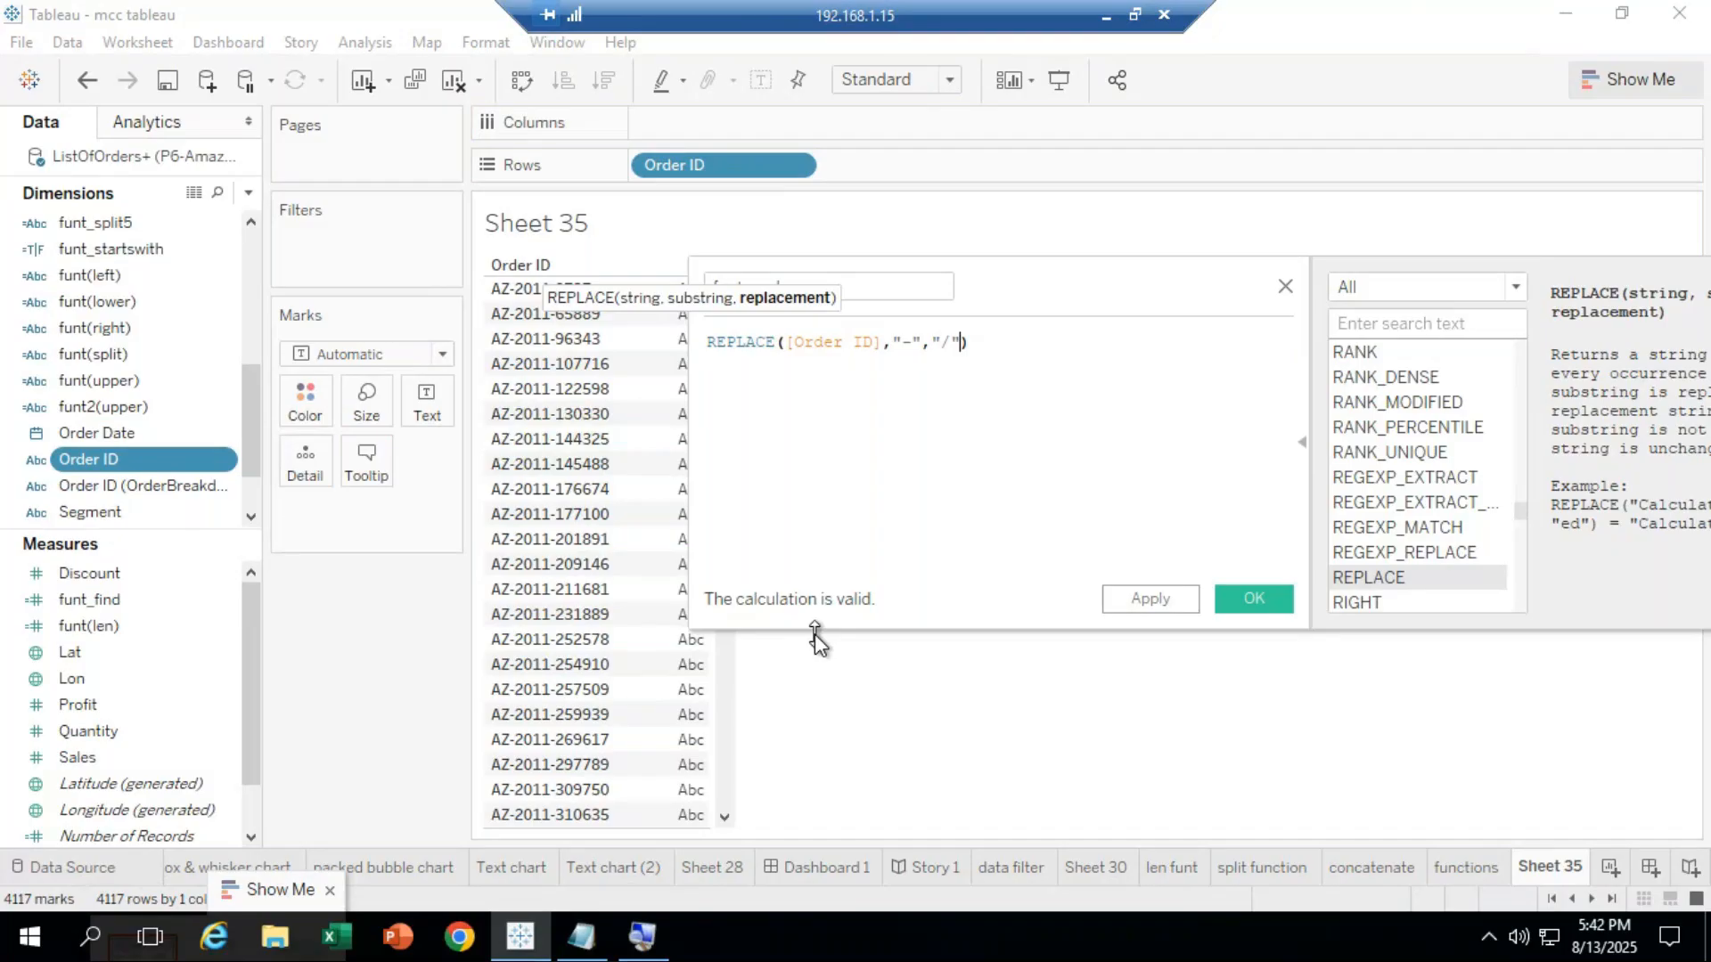
left_click(1283, 601)
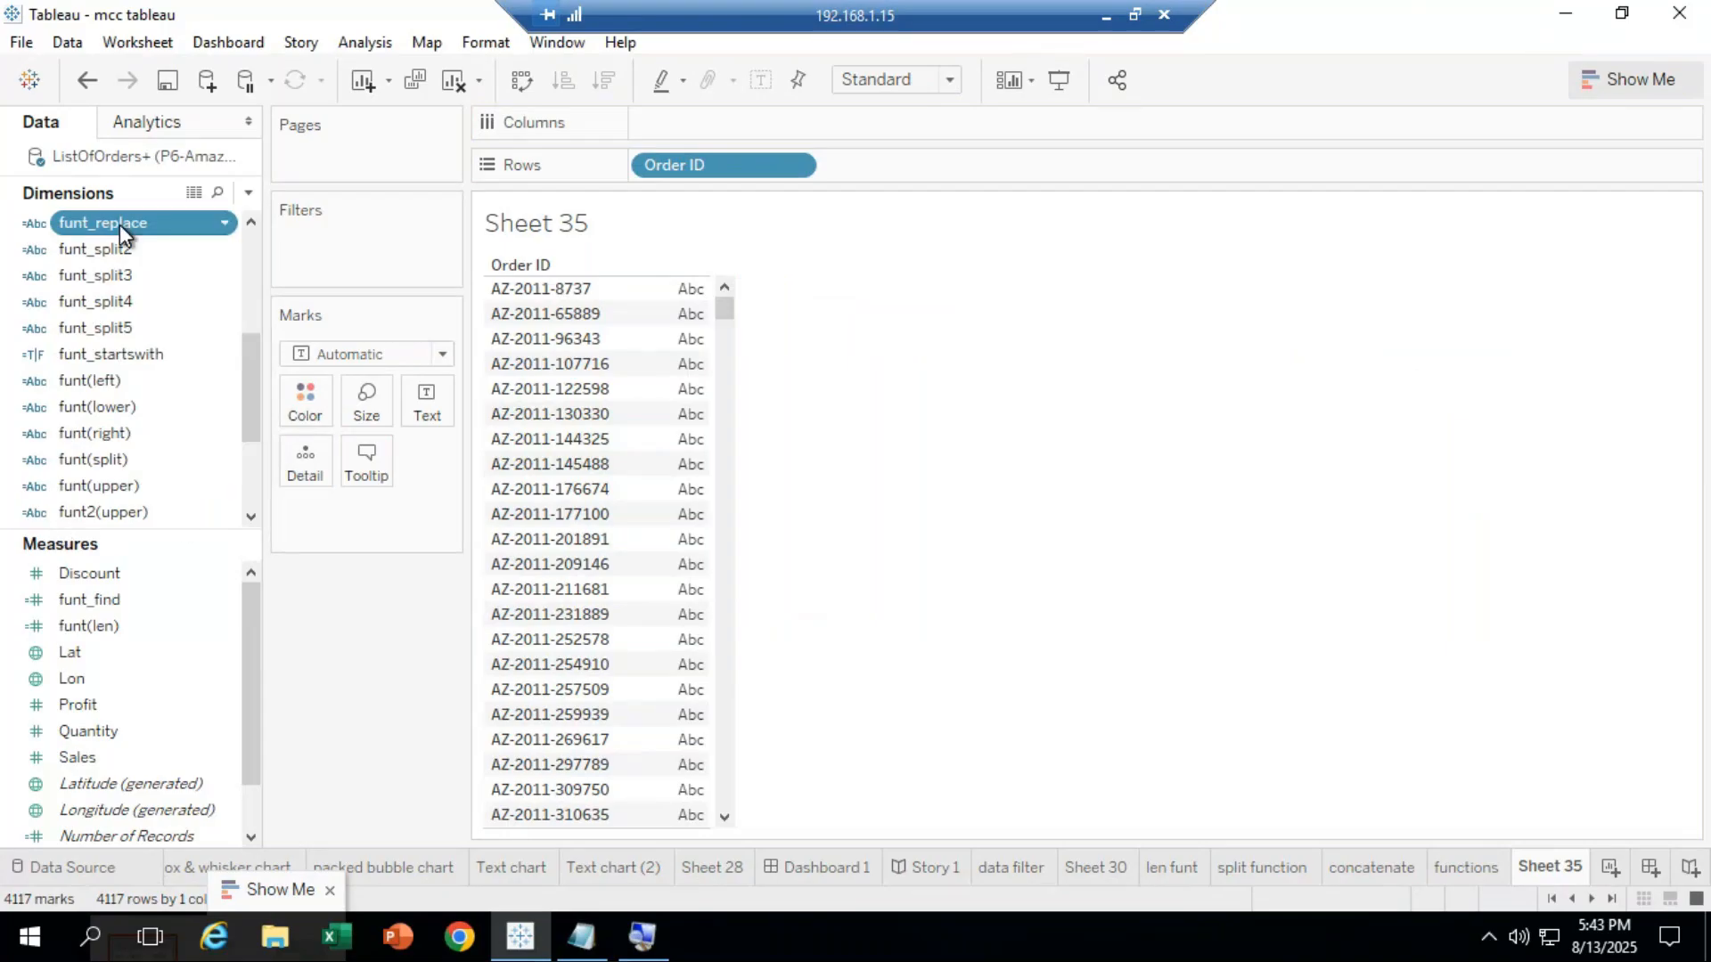
Add funt_replace beside Order ID in the table and open its calculation for editing.
left_click_drag(119, 224, 699, 437)
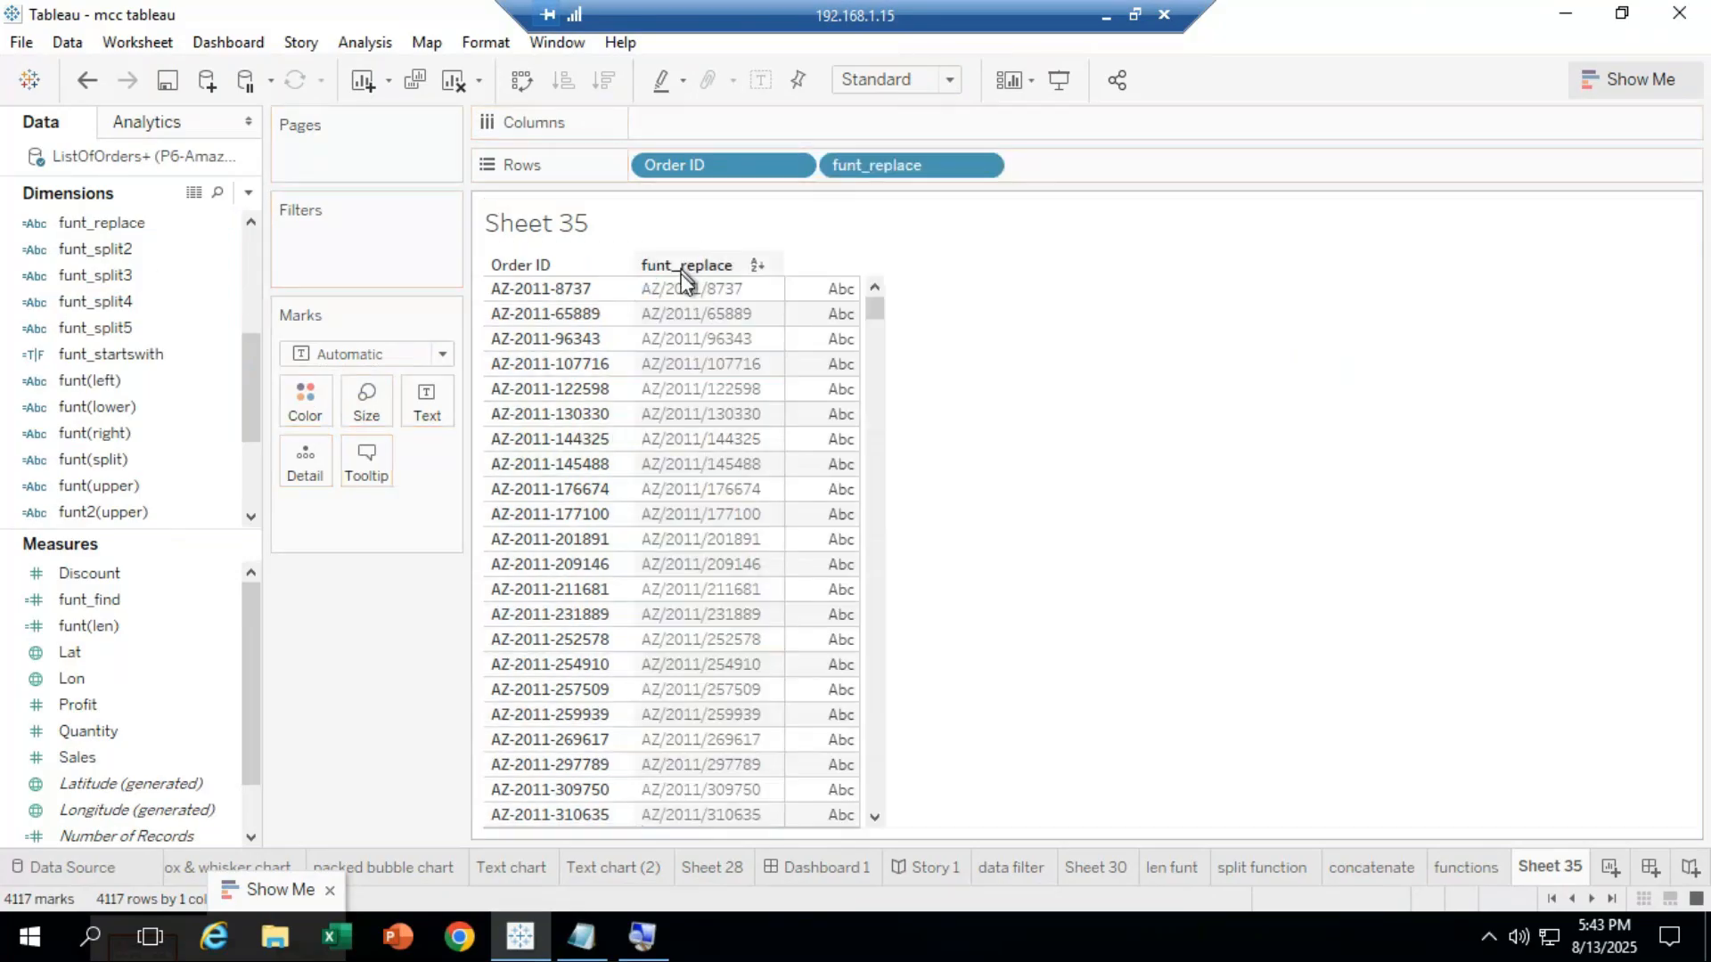
left_click(679, 281)
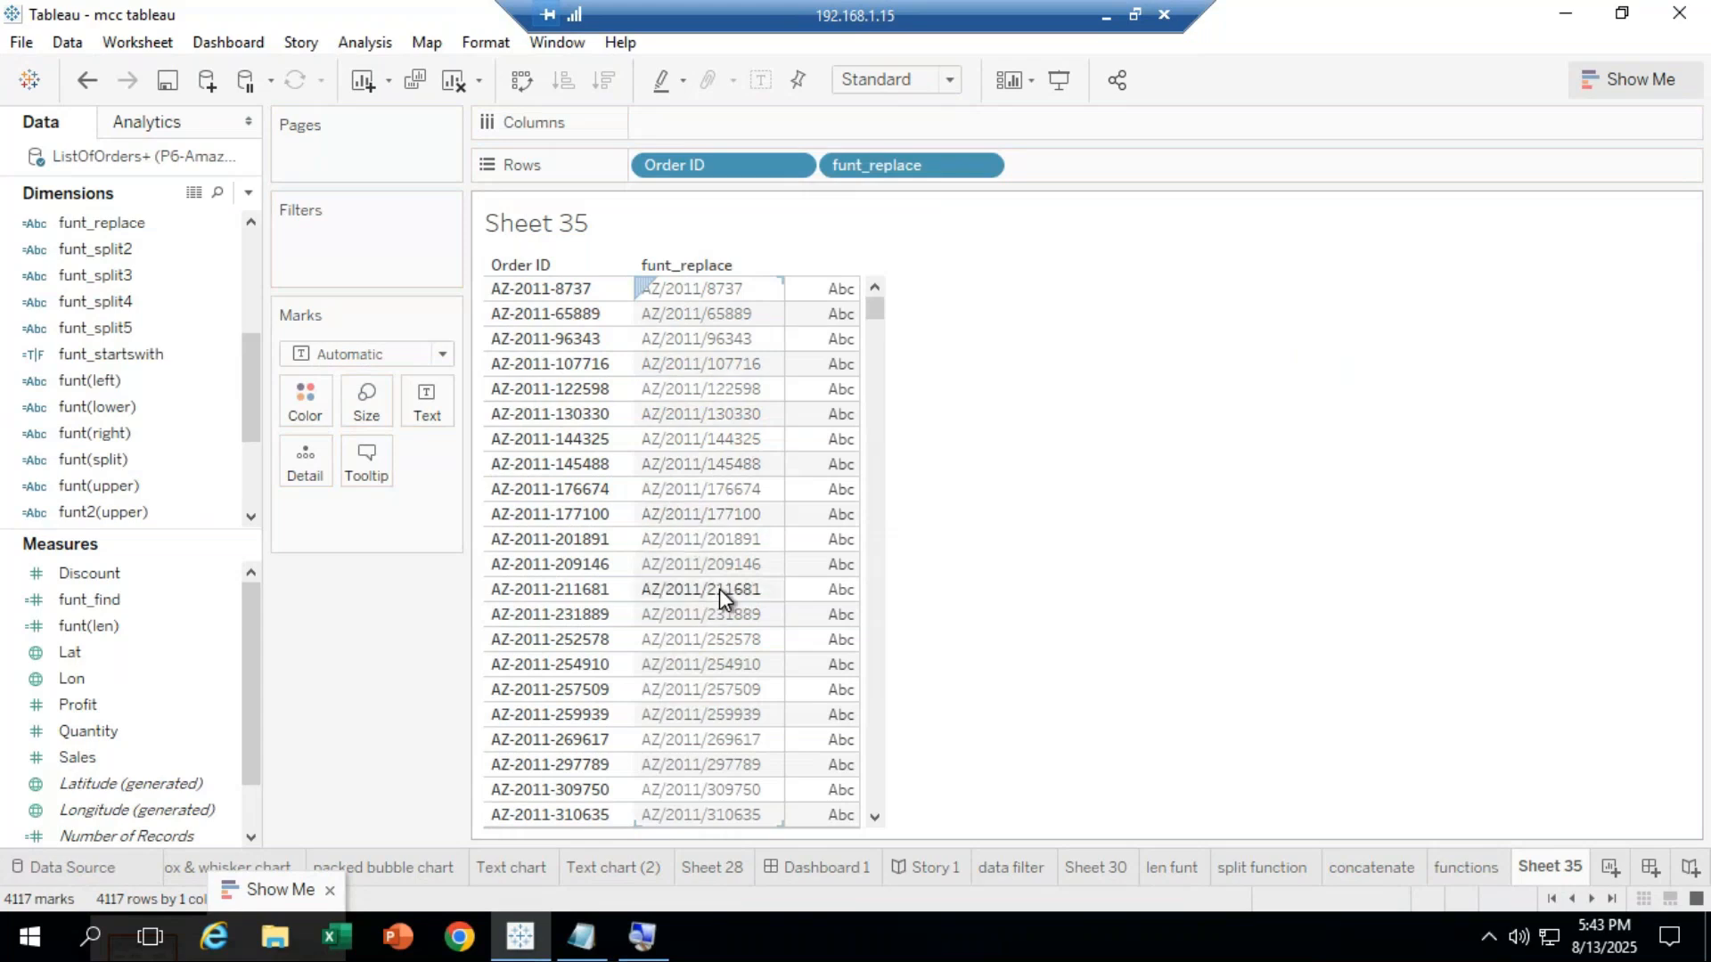
left_click(122, 220)
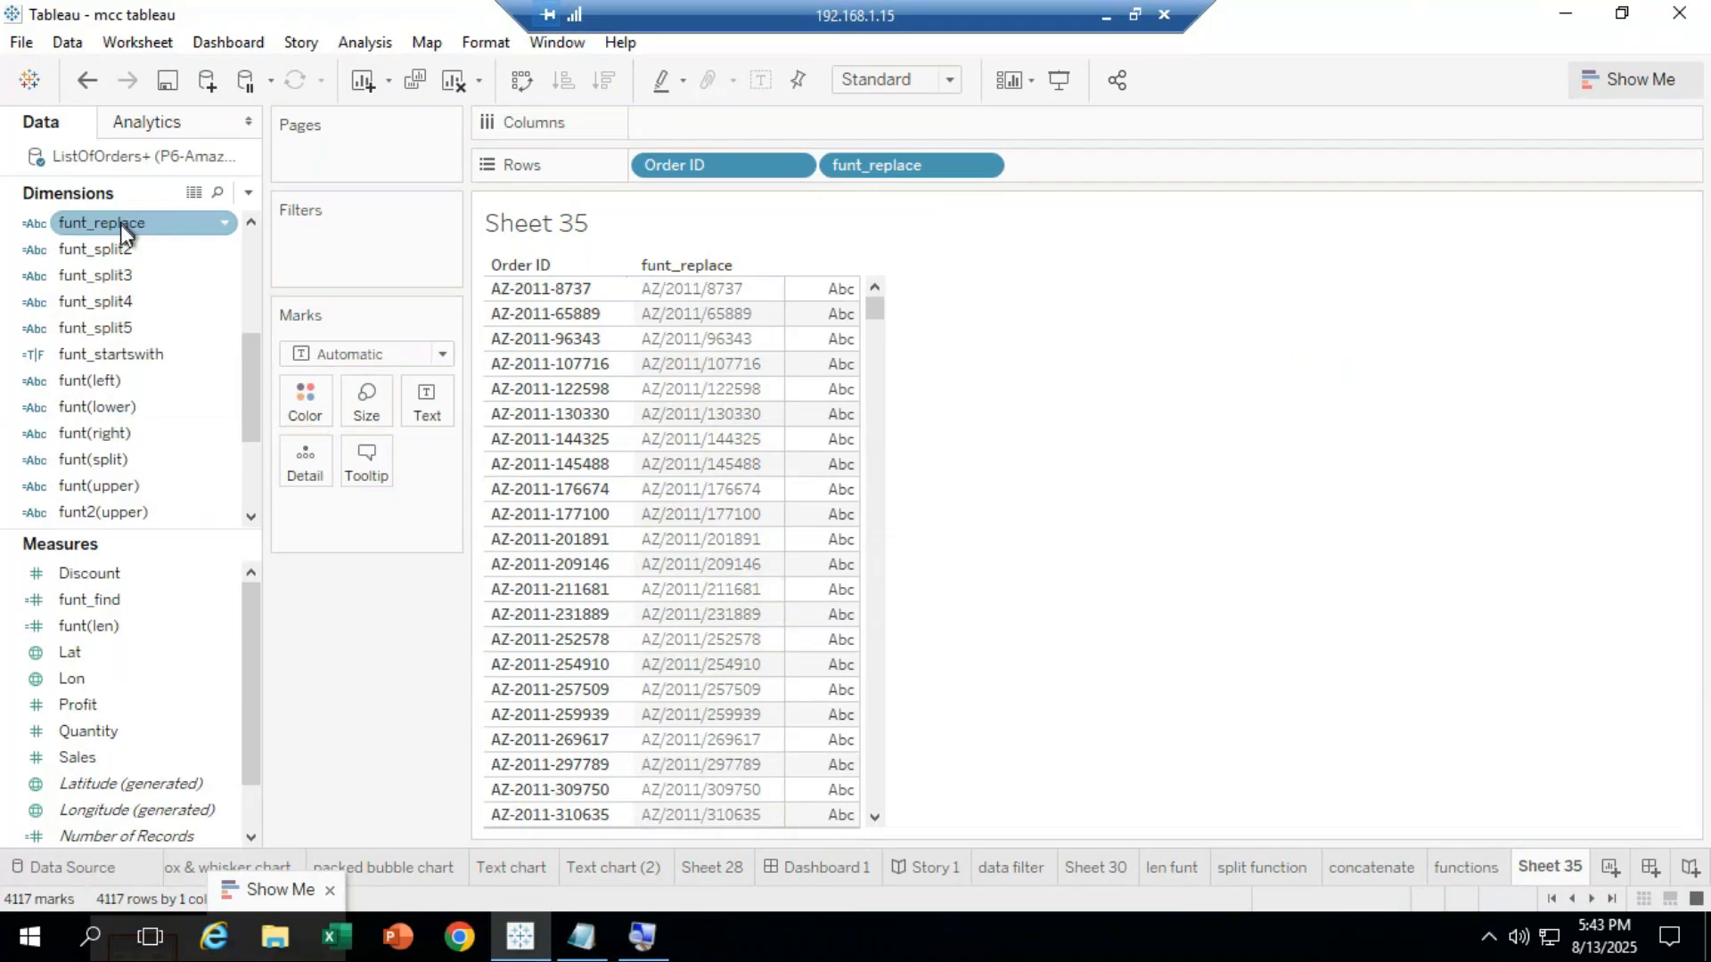
right_click(120, 223)
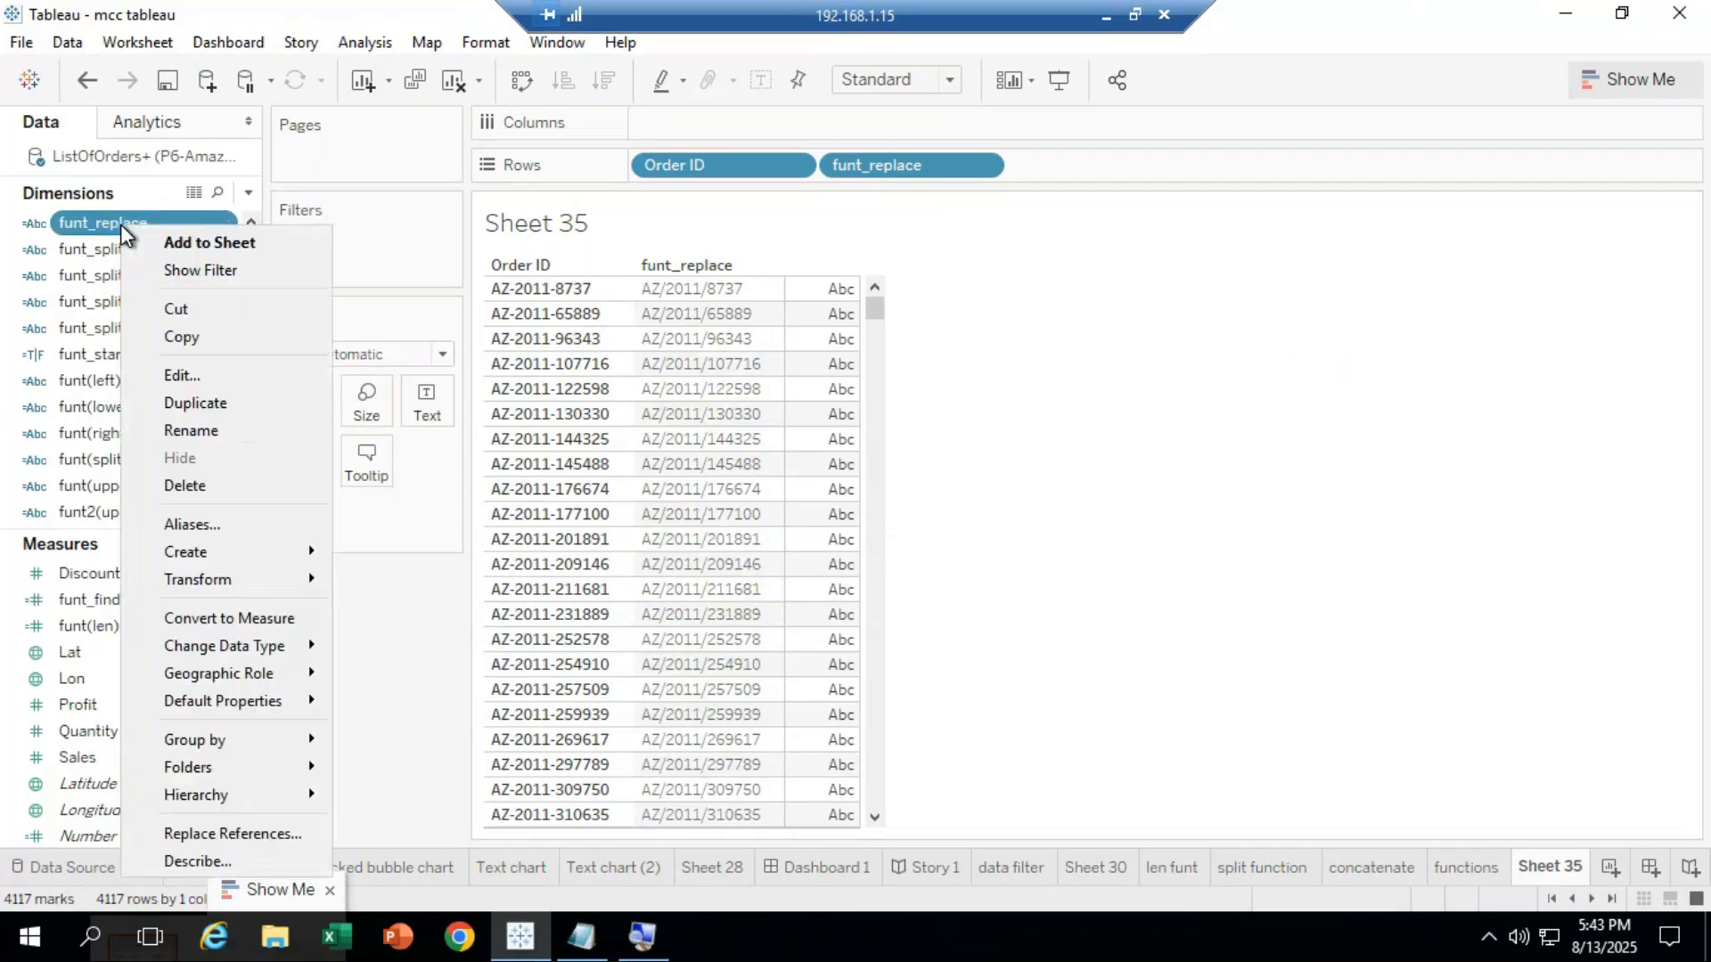
left_click(198, 376)
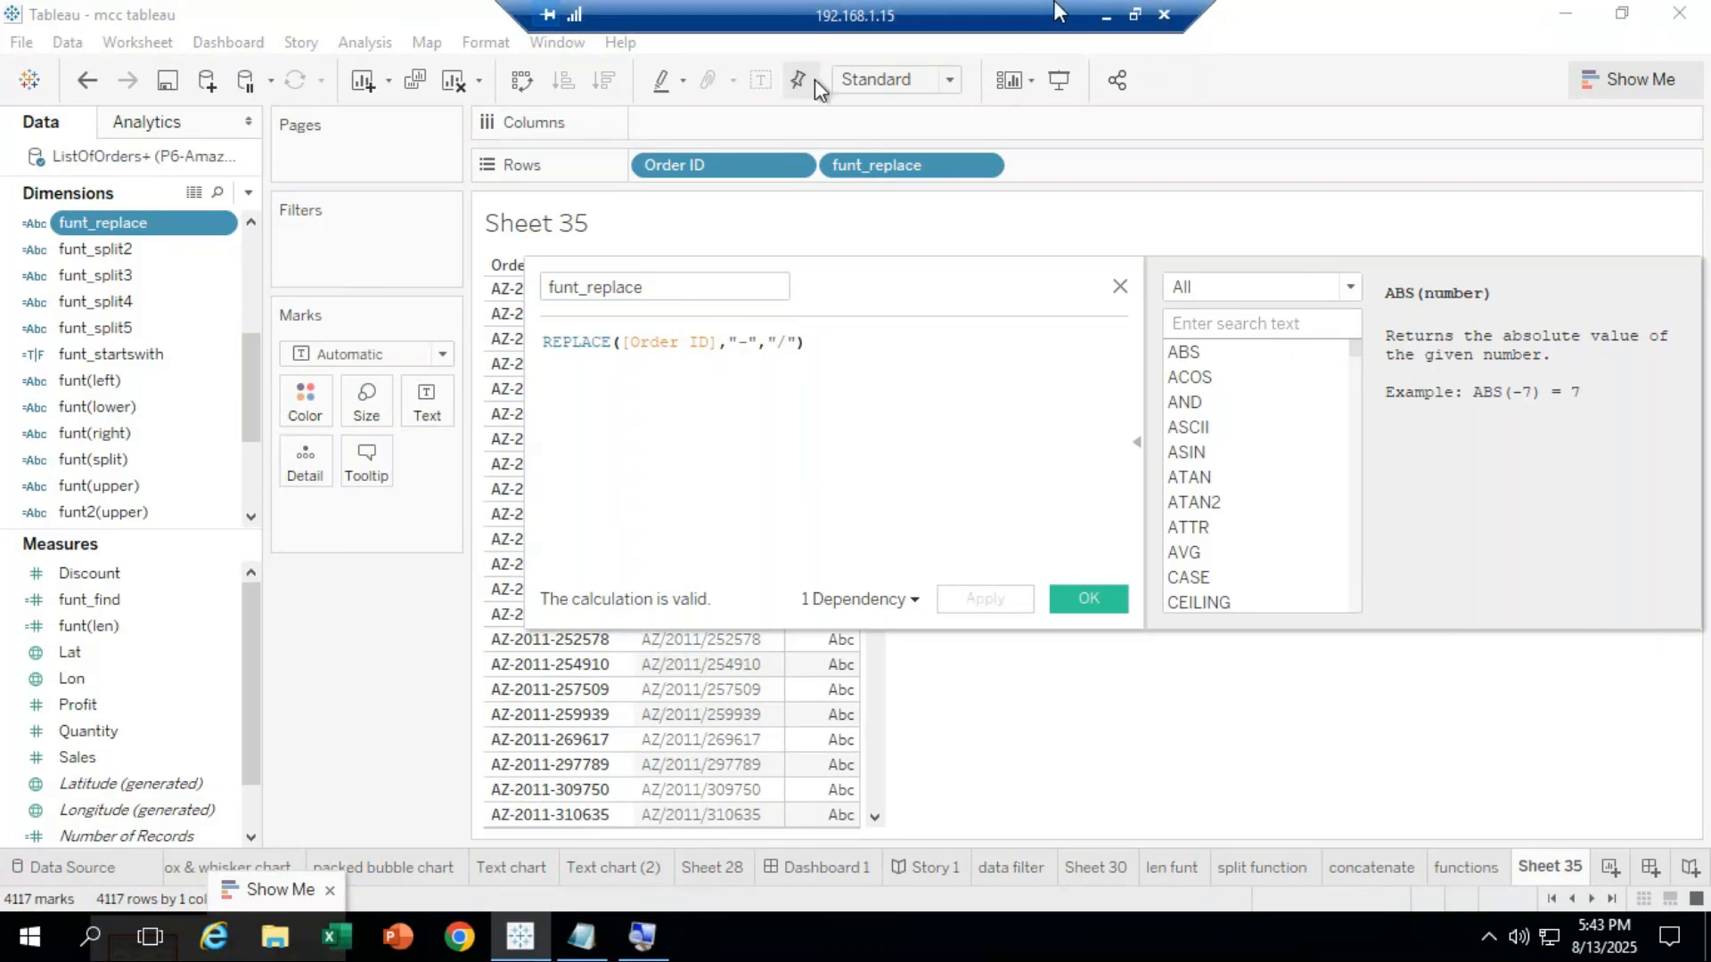
Switch to the GoTo Meeting window and send the chat message "clear??" to everyone.
left_click(1106, 15)
mouse_move(275, 936)
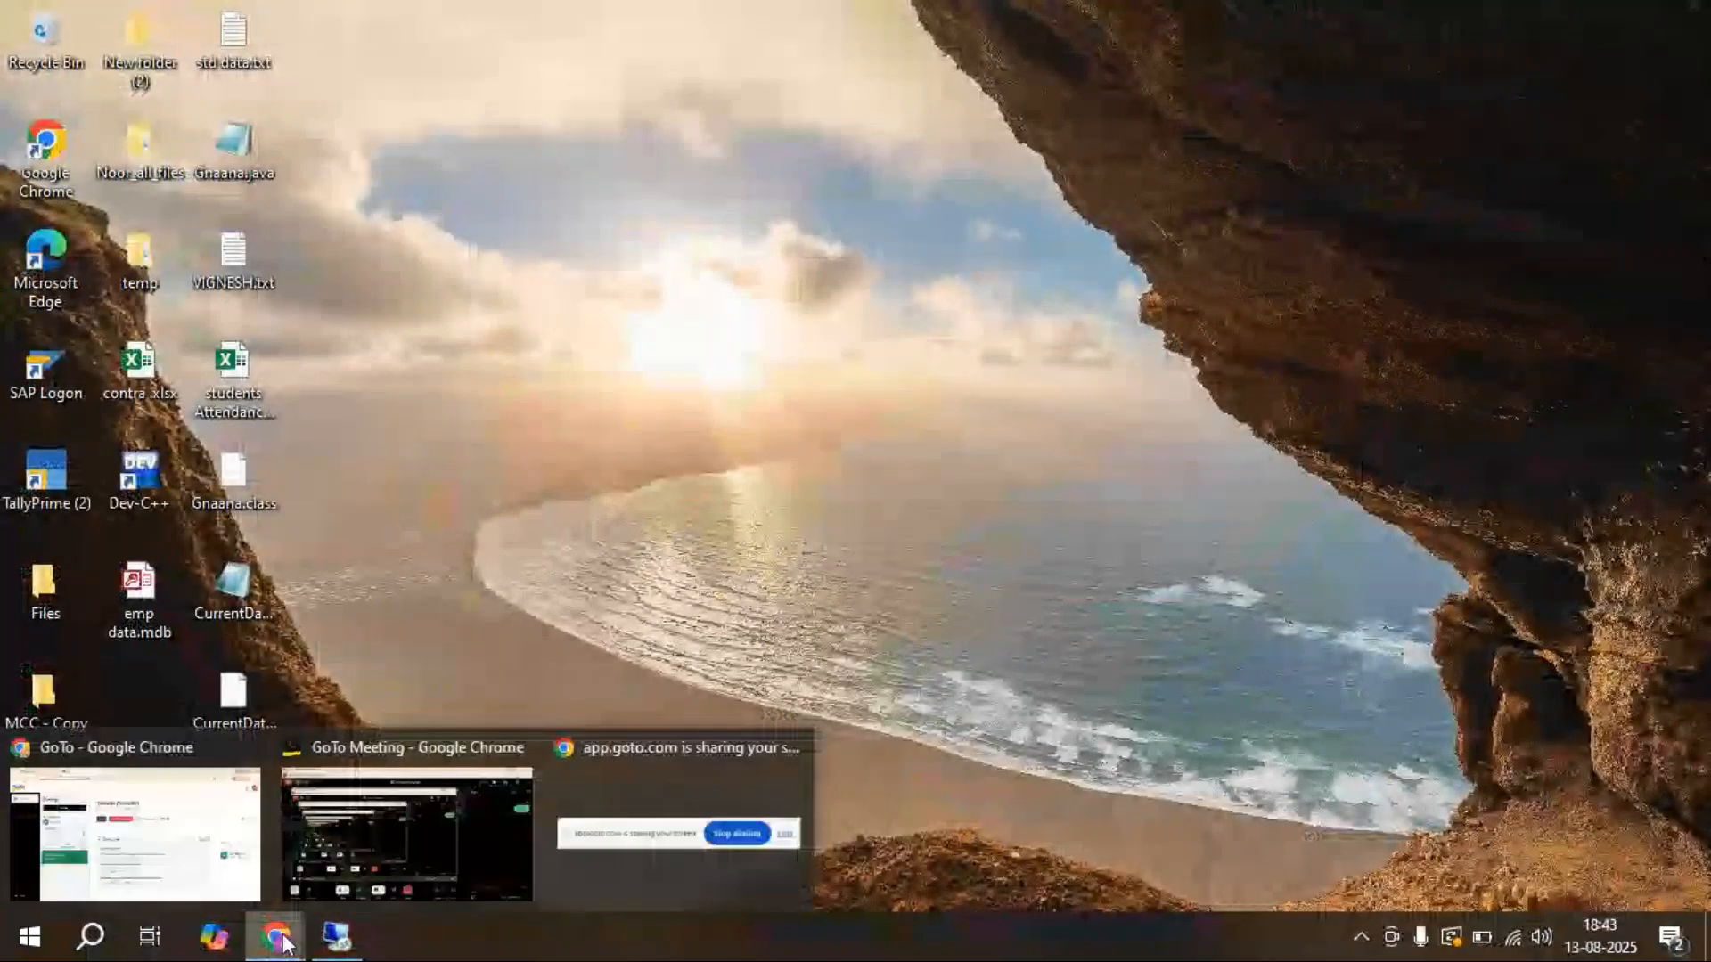
left_click(379, 847)
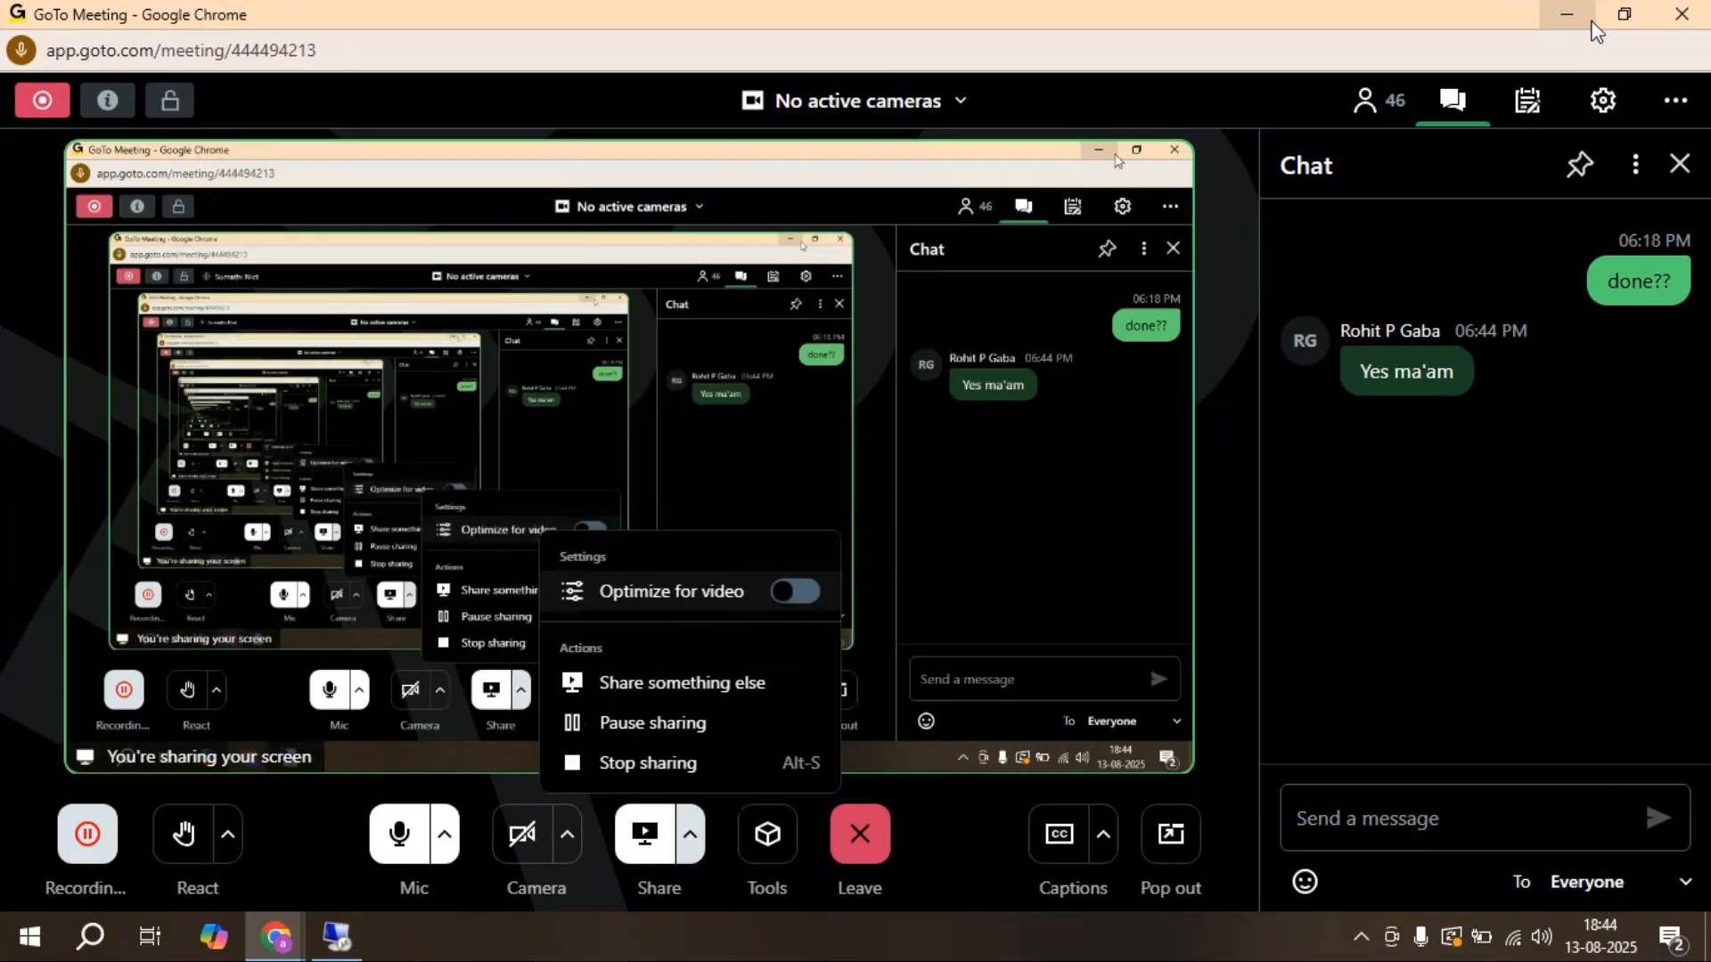
left_click(1417, 845)
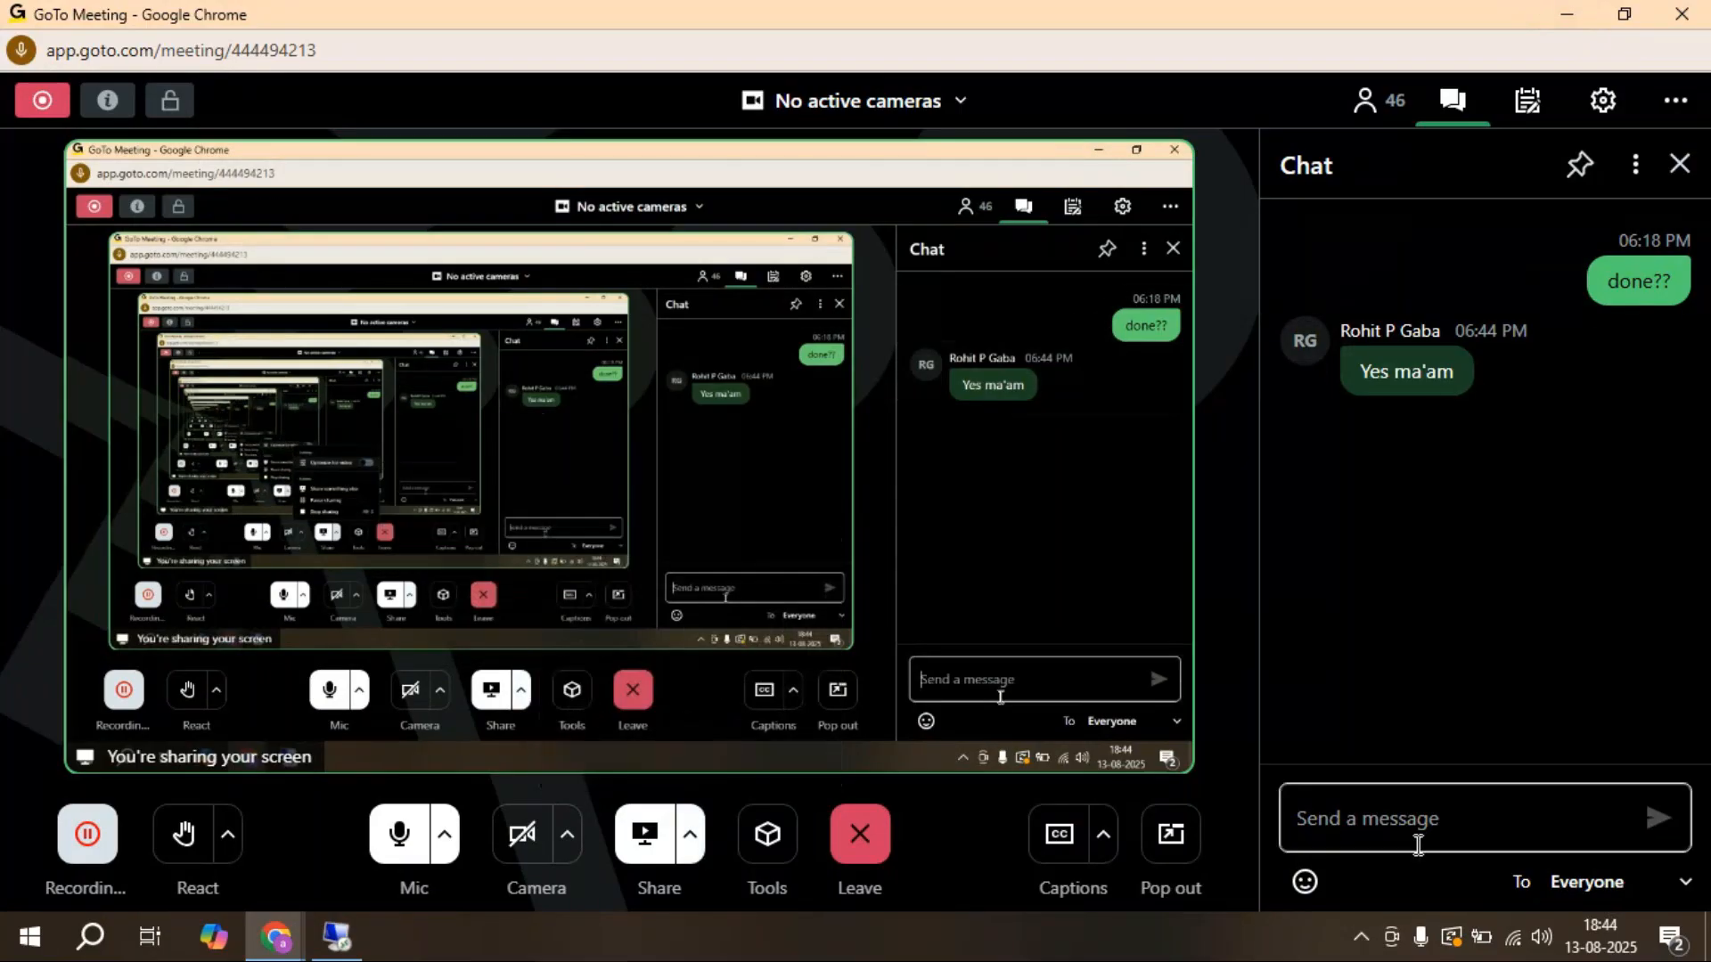
type("dlear??")
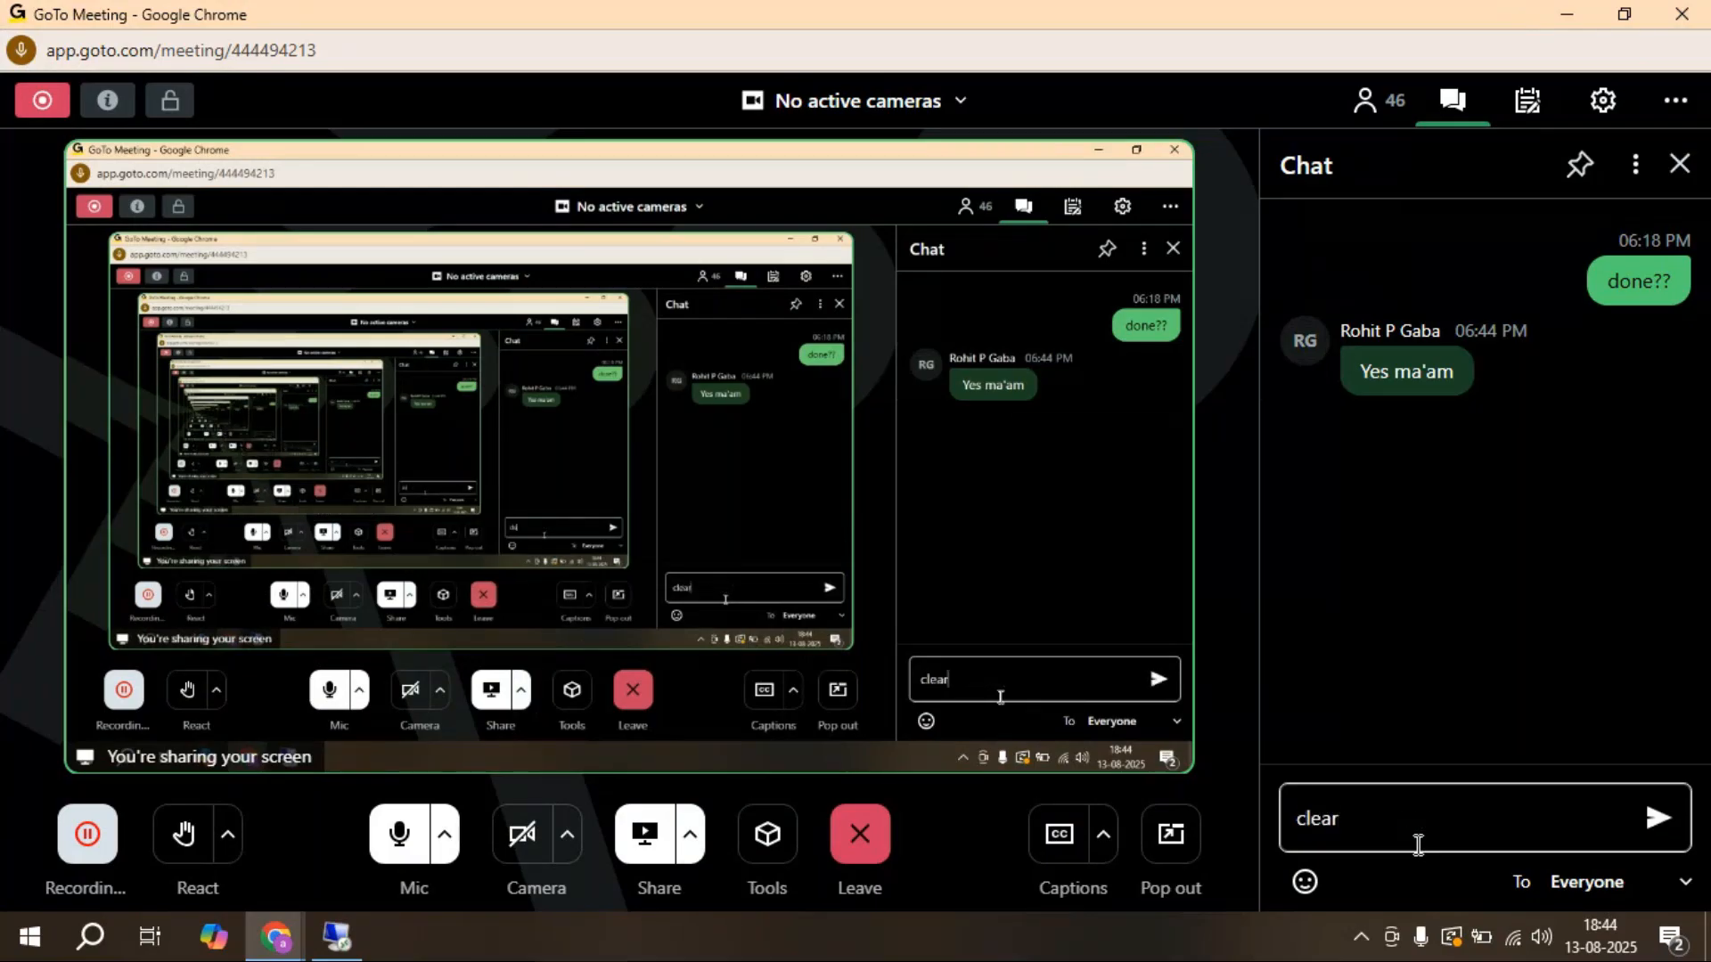
key("Return")
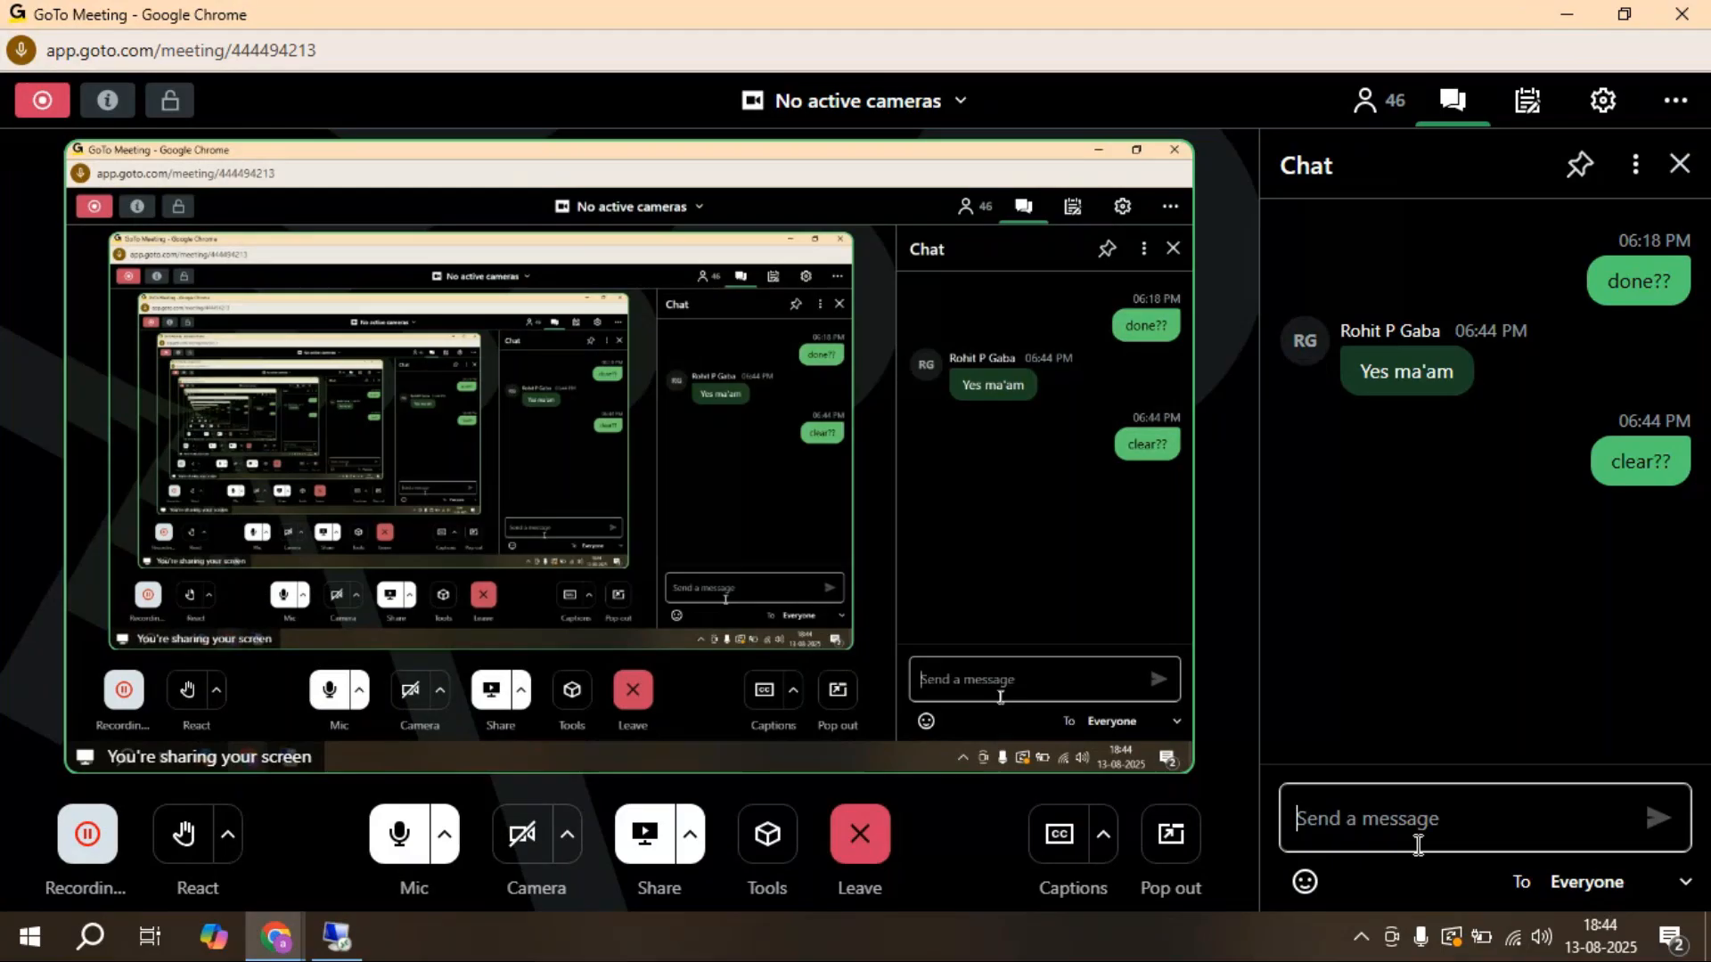
Return to the remote session, minimize Tableau, and check the GoTo Meeting chat for replies.
left_click(339, 936)
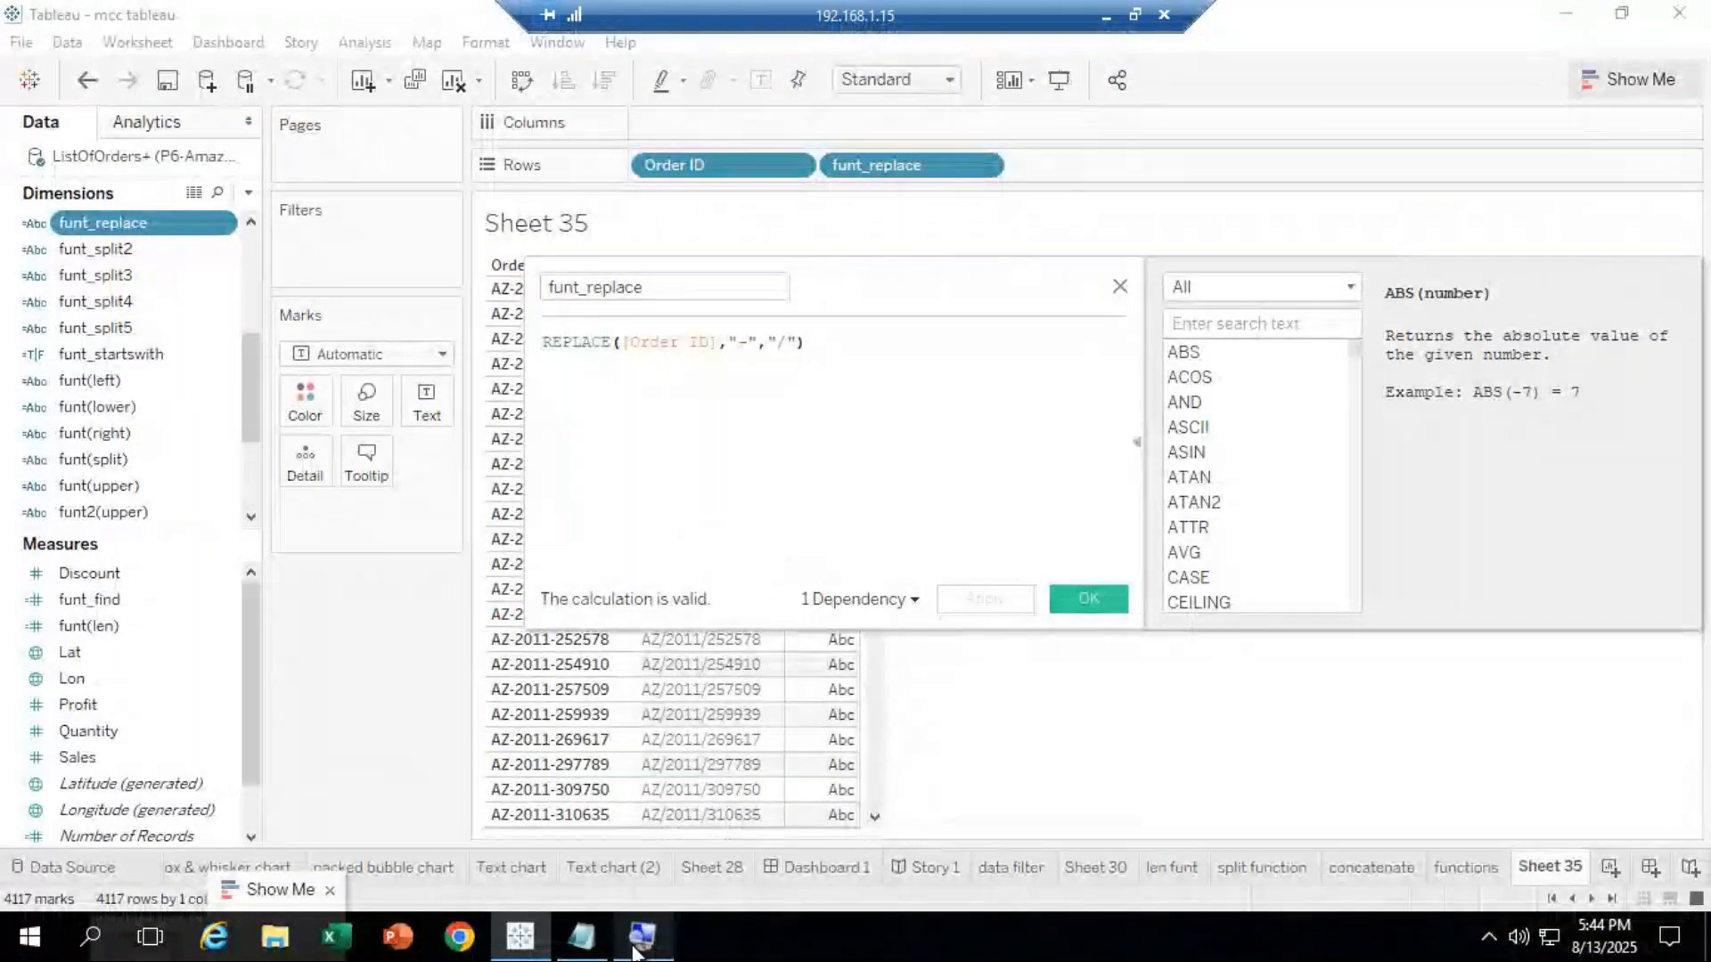
mouse_move(635, 952)
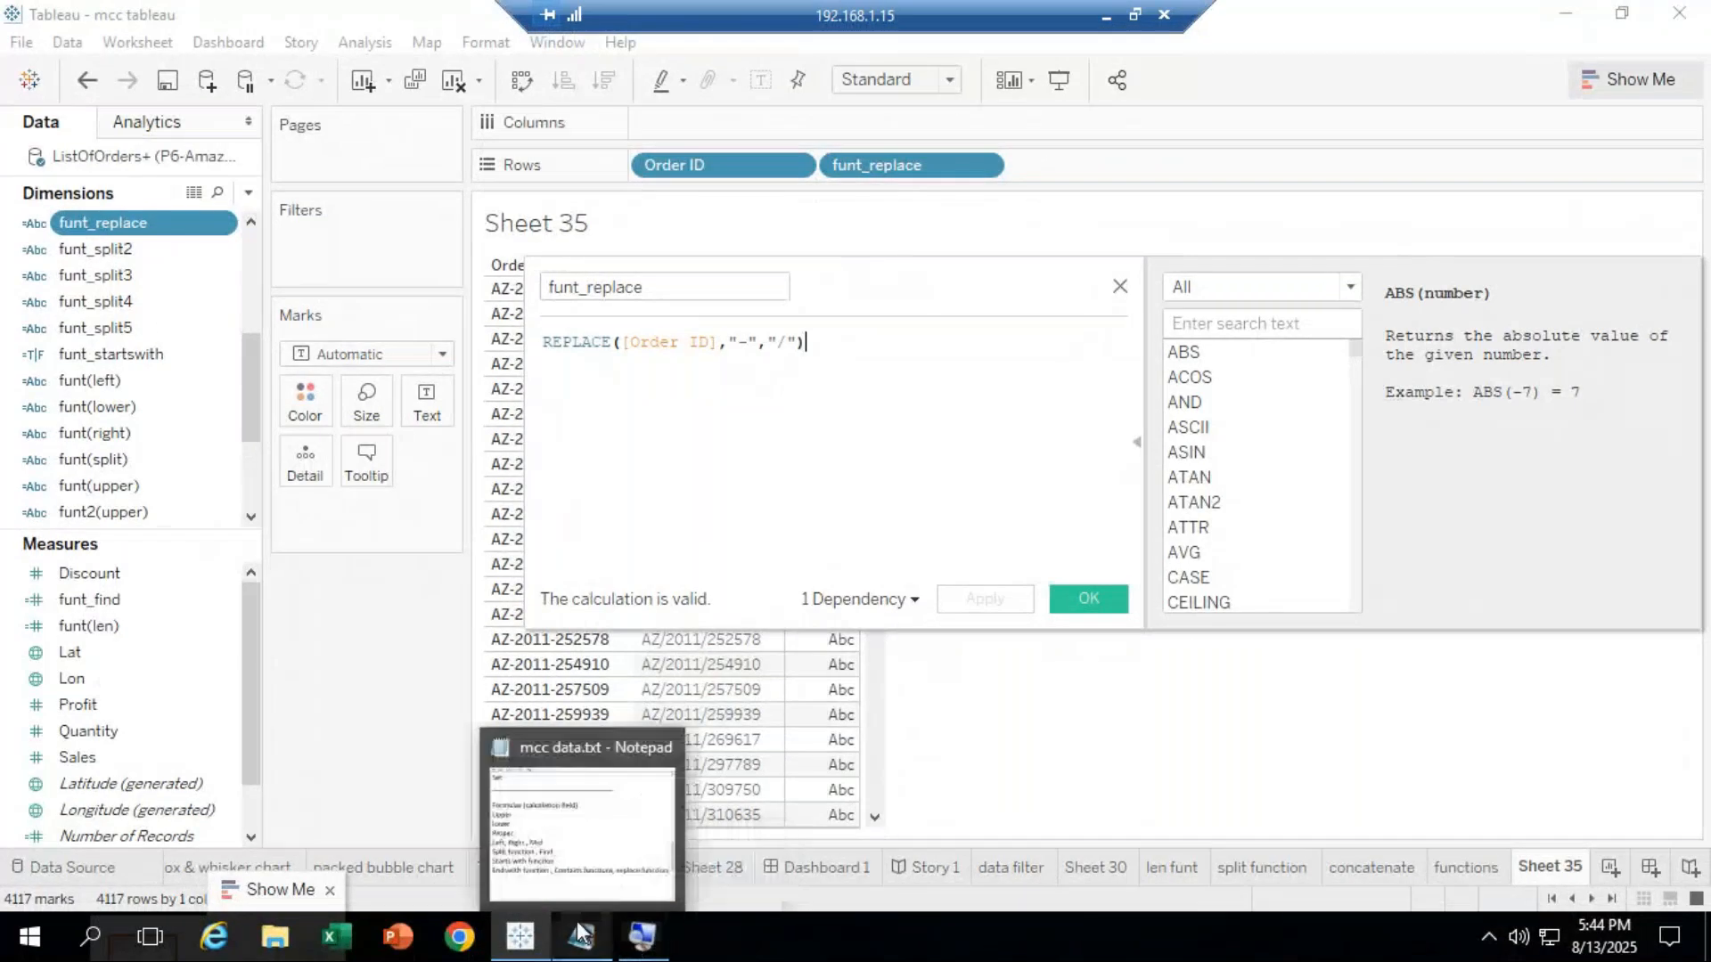
mouse_move(584, 952)
left_click(538, 952)
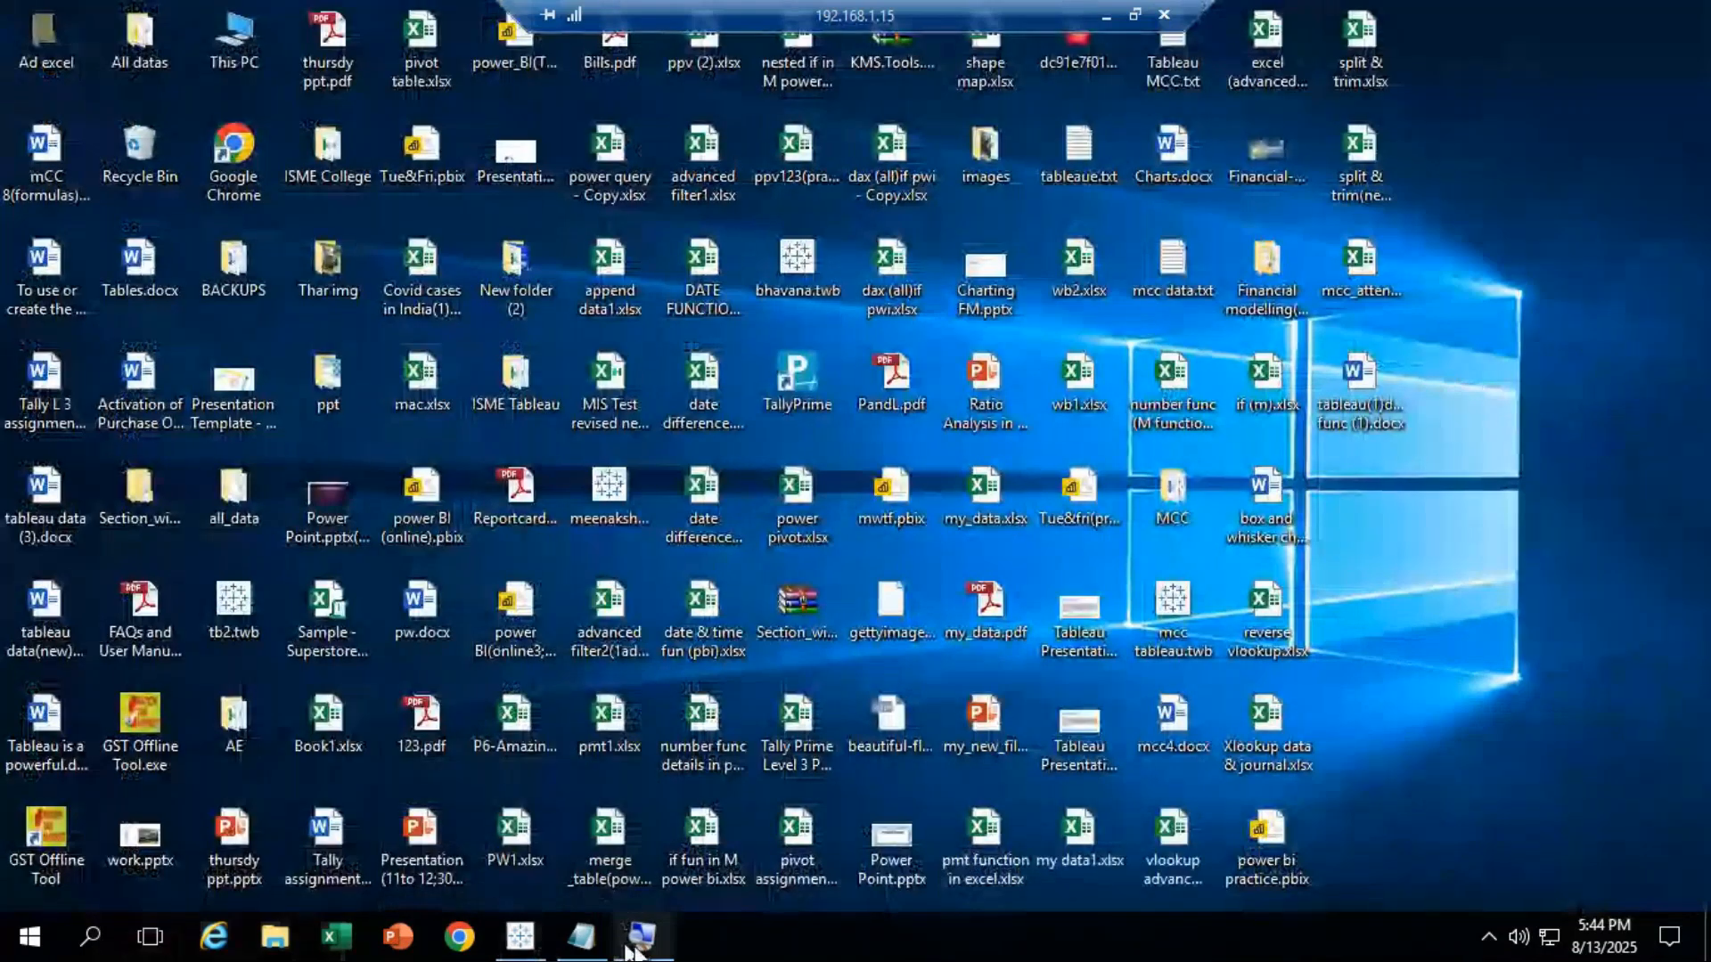
left_click(1107, 16)
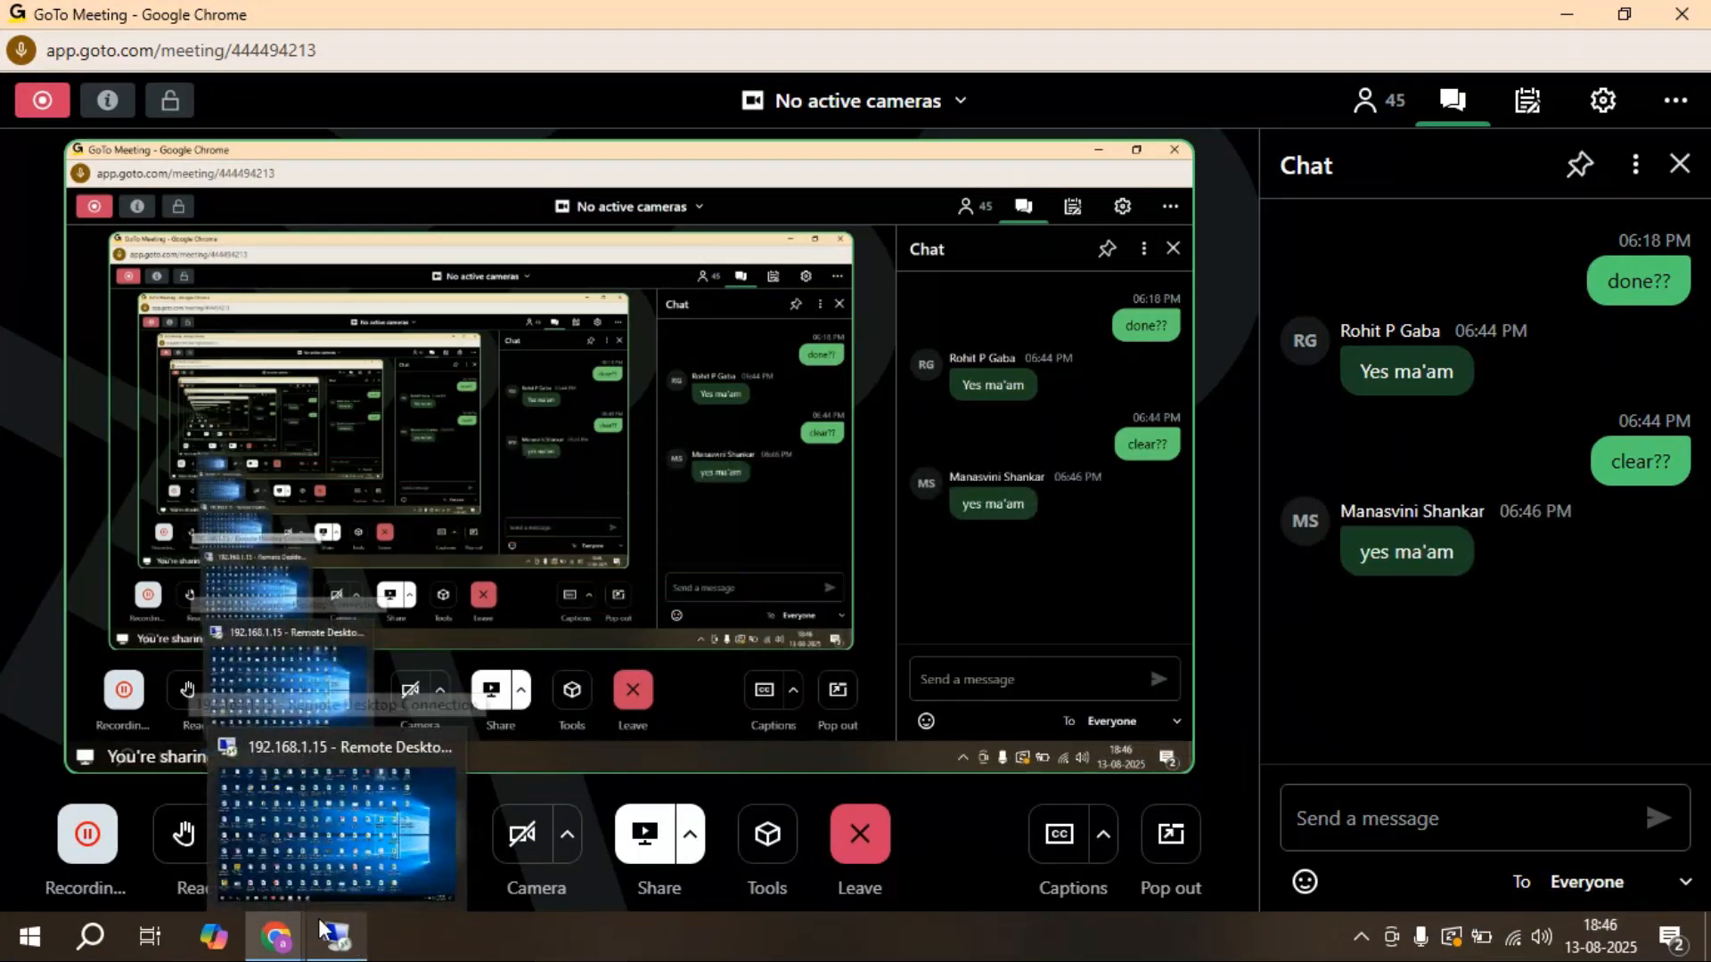
left_click(347, 943)
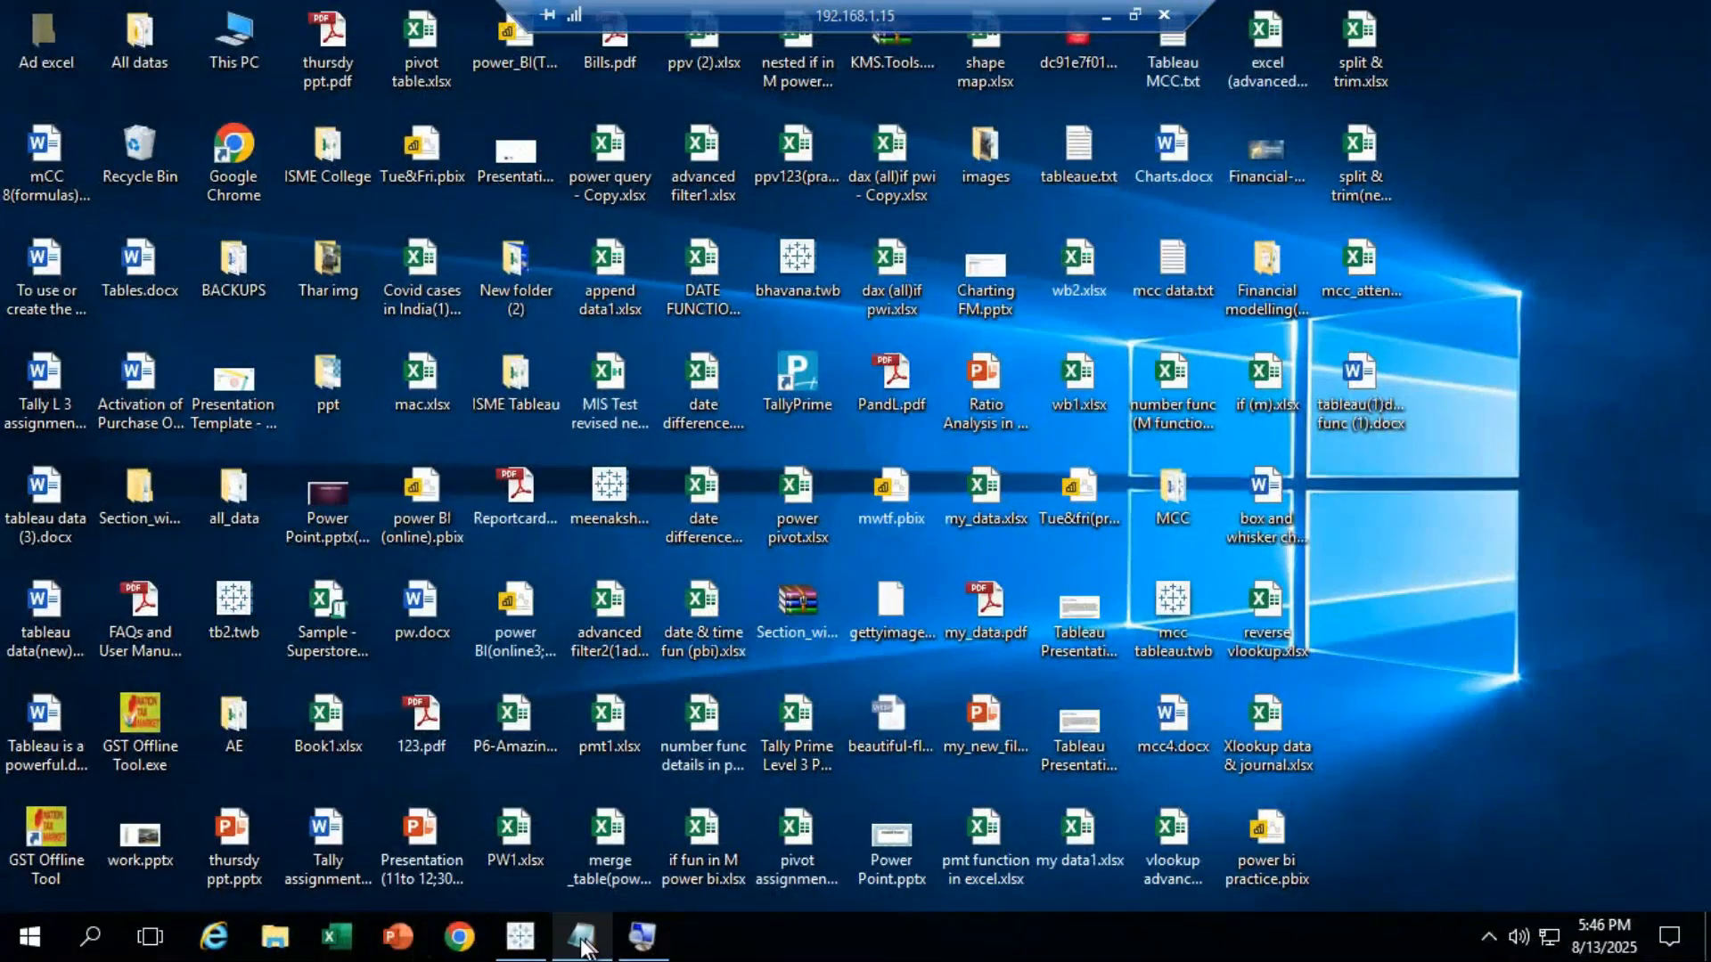
Bring Tableau back up and close the funt_replace calculation editor, accepting the formula.
left_click(521, 936)
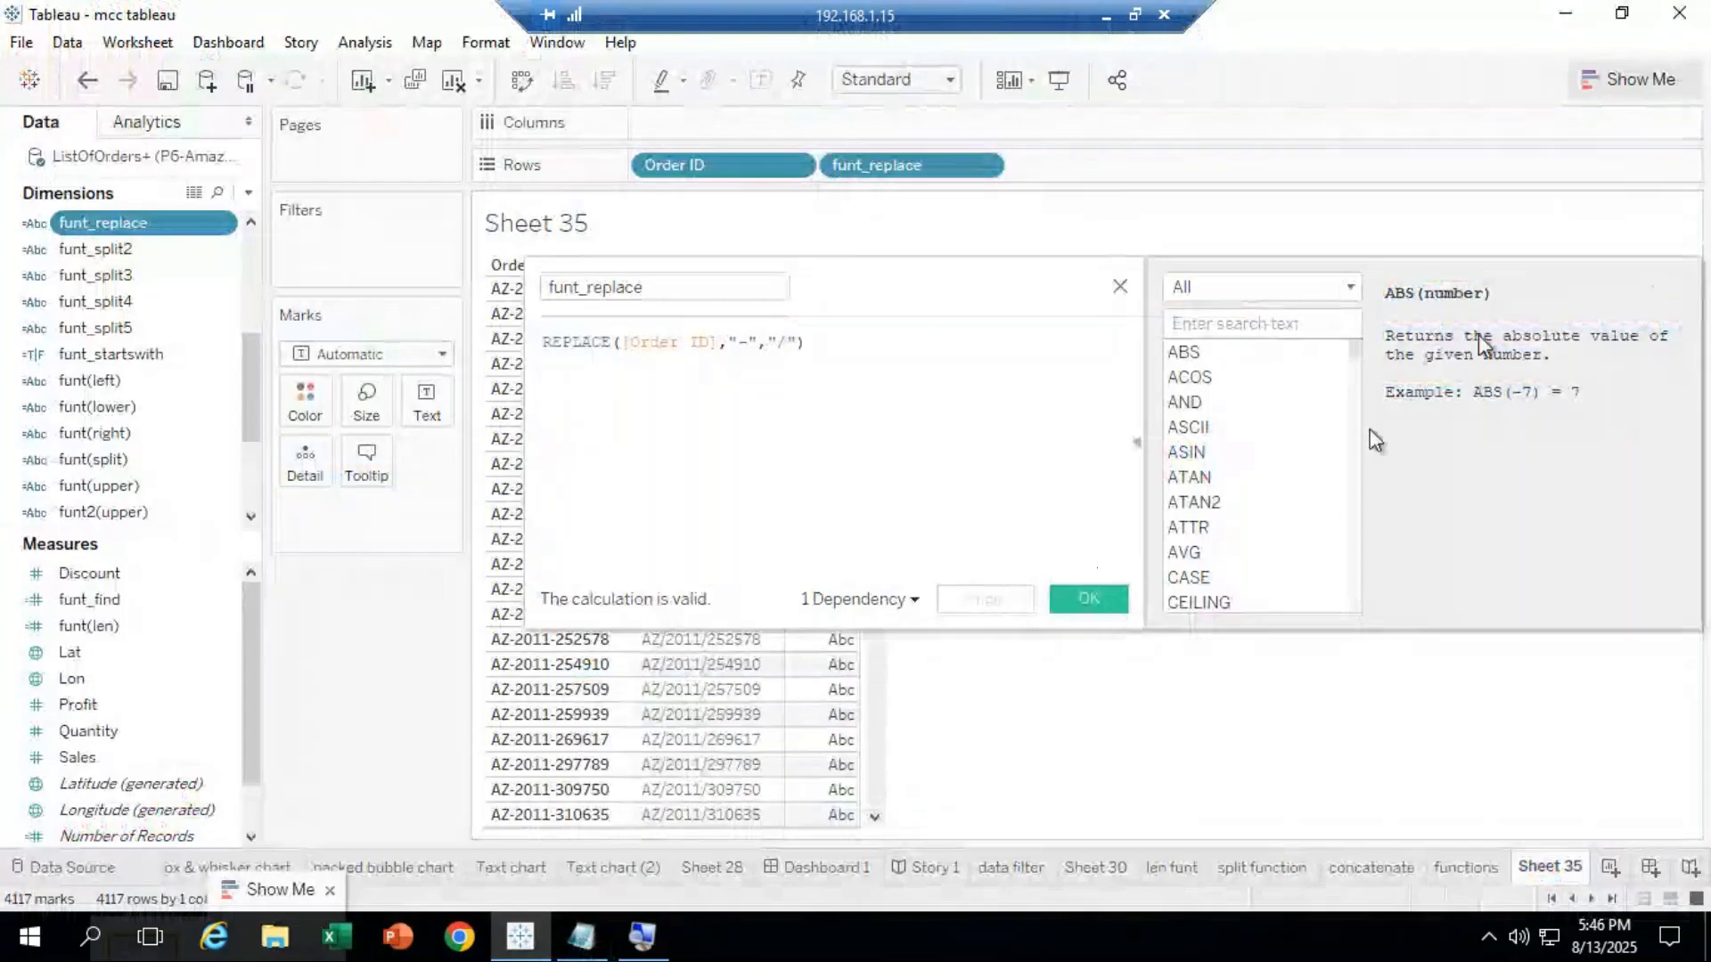
left_click(1091, 601)
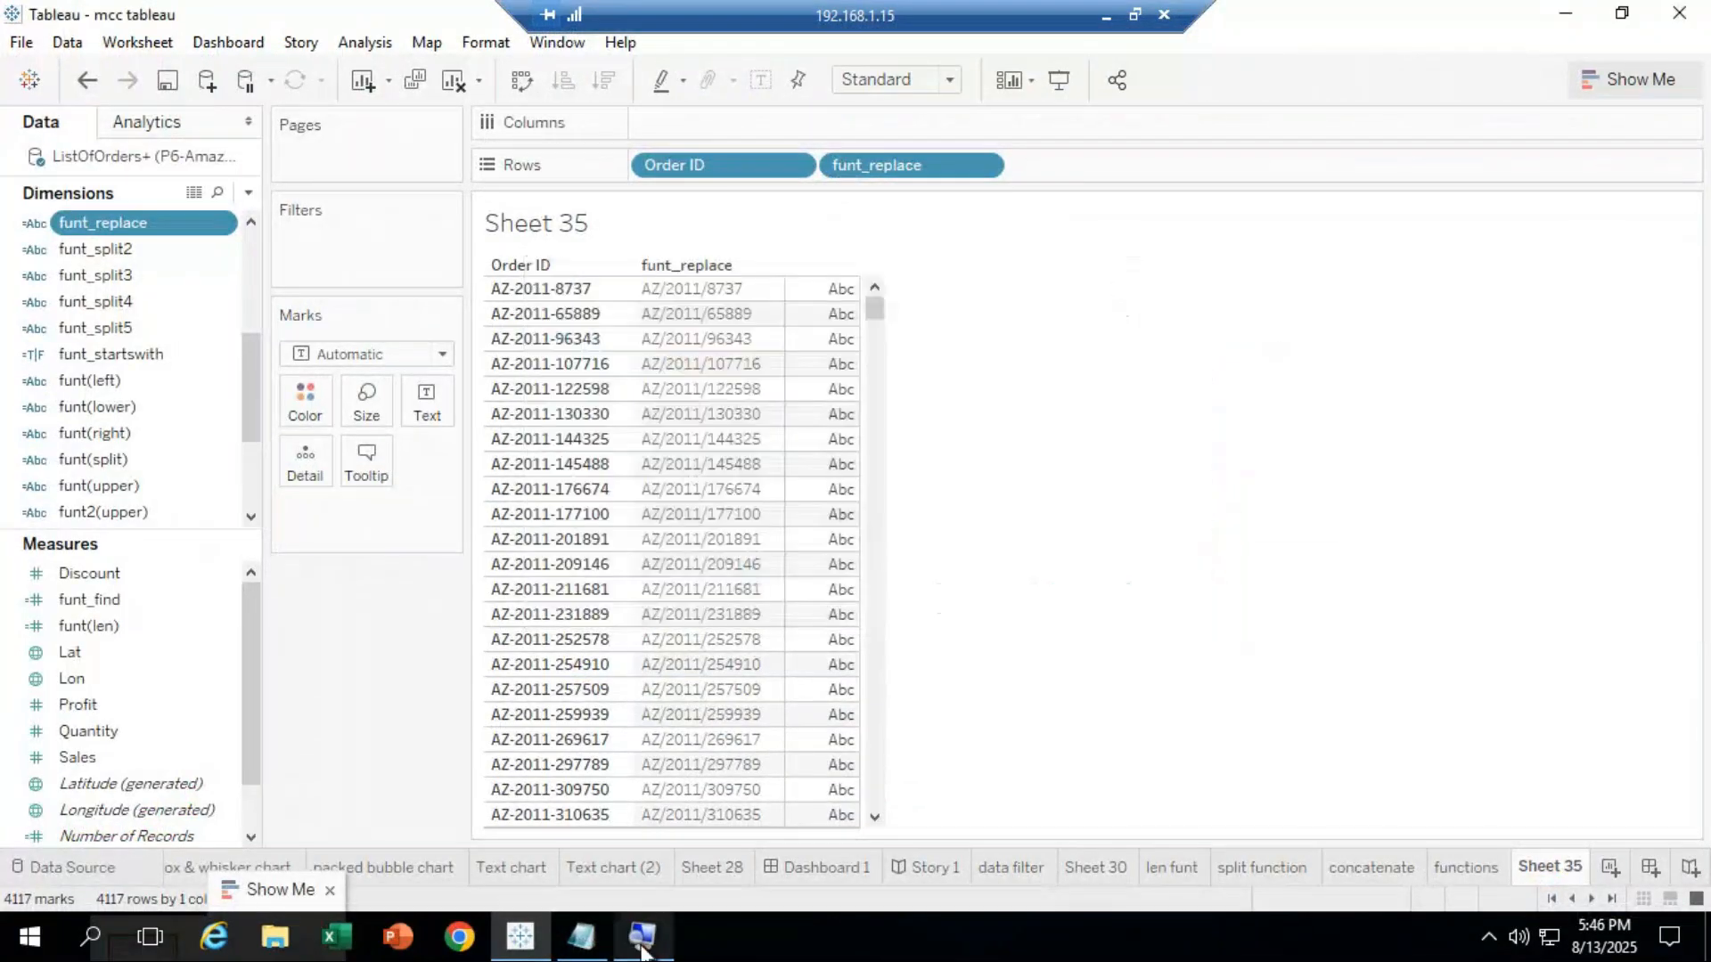
Switch to the mcc data.txt notes in Notepad and add a line reading "Date function" below the Endswith line.
left_click(581, 937)
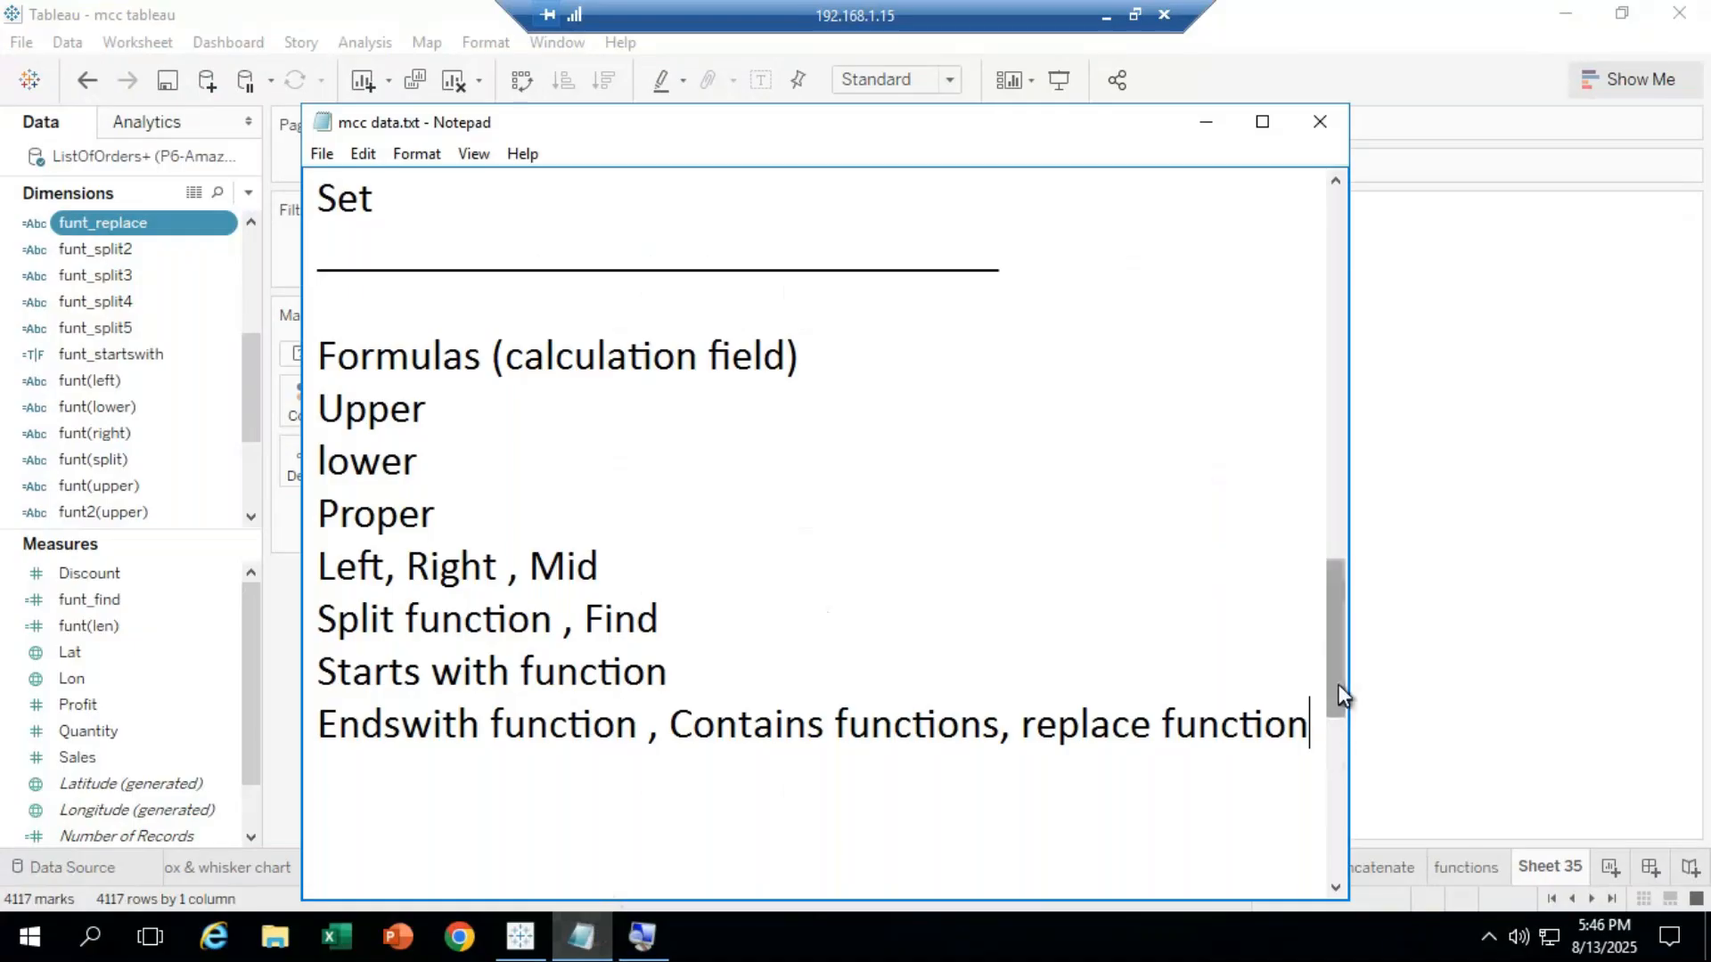
left_click_drag(1339, 683, 1326, 780)
scroll(1328, 782, "up", 1)
key("Return")
type("Date d")
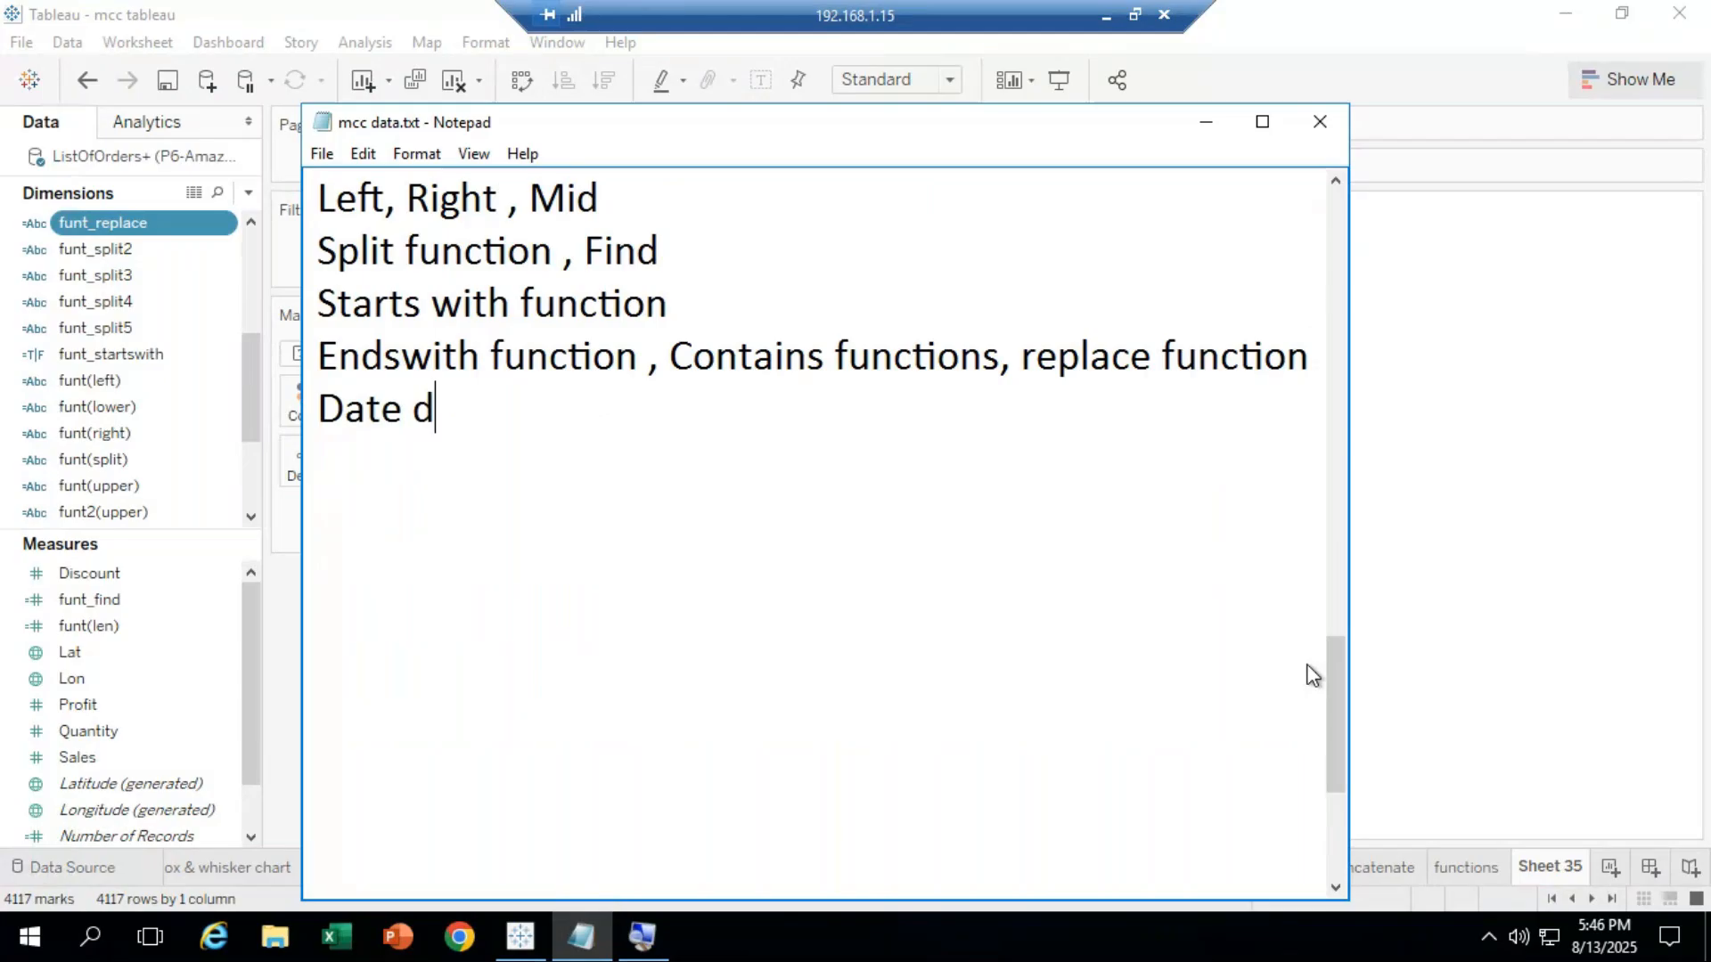
key("BackSpace")
type("function")
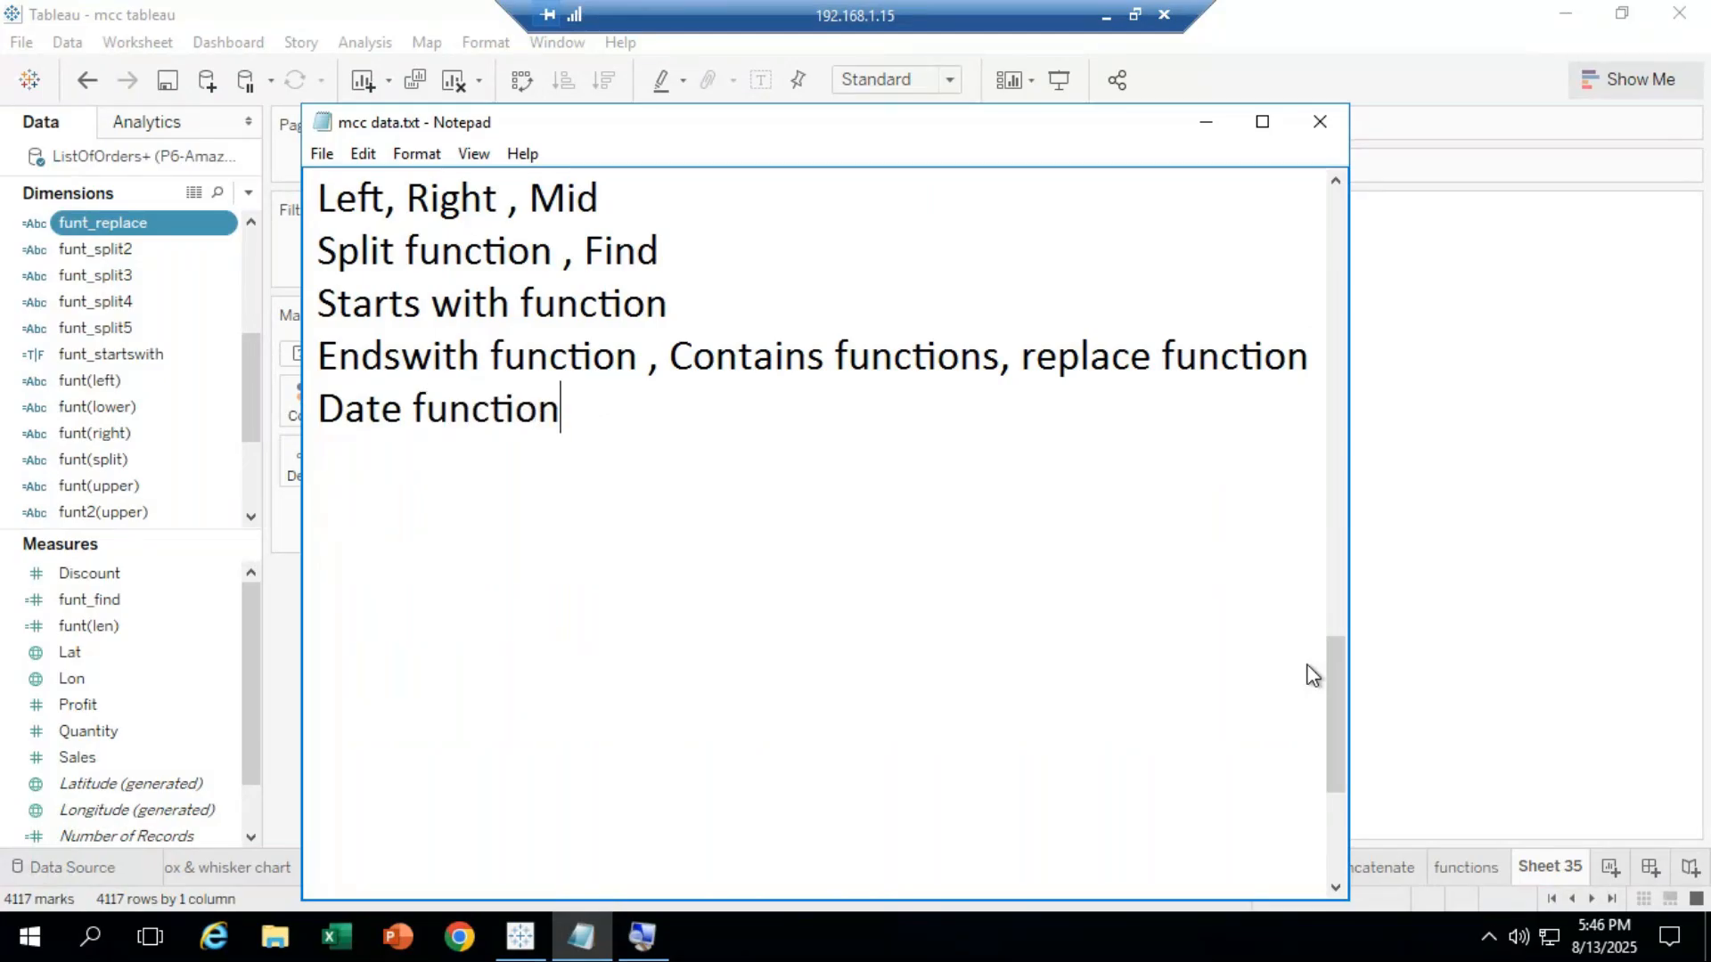
left_click_drag(560, 419, 317, 416)
left_click(410, 153)
left_click(441, 211)
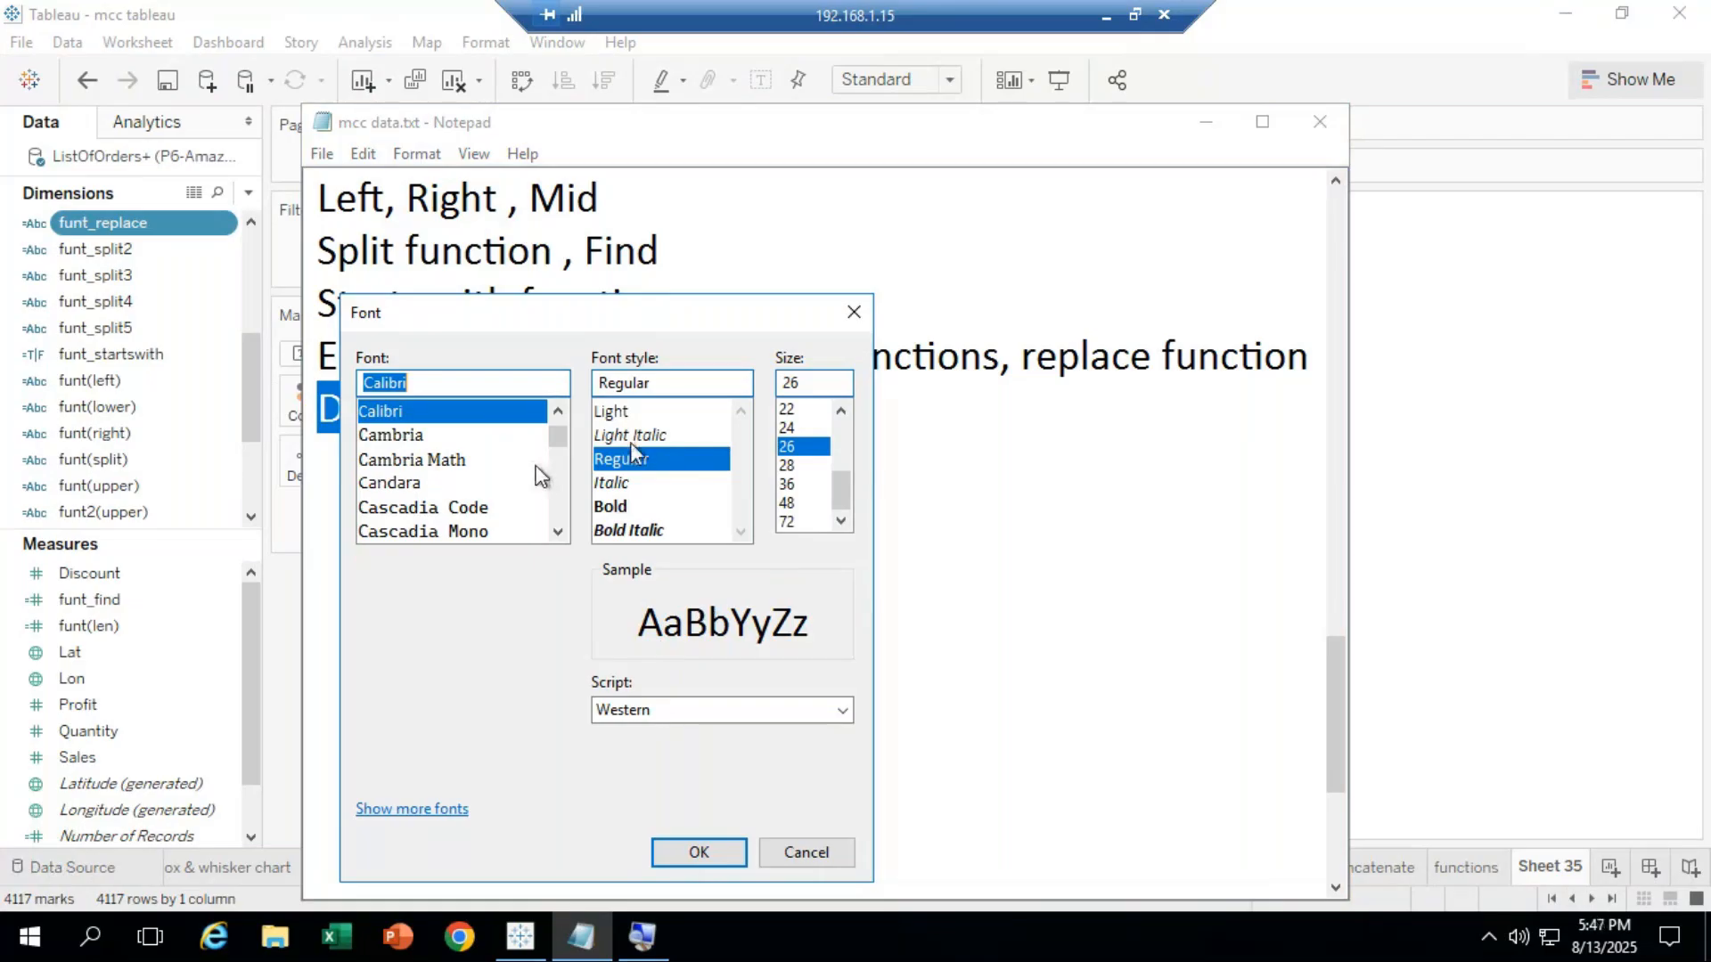
left_click(809, 855)
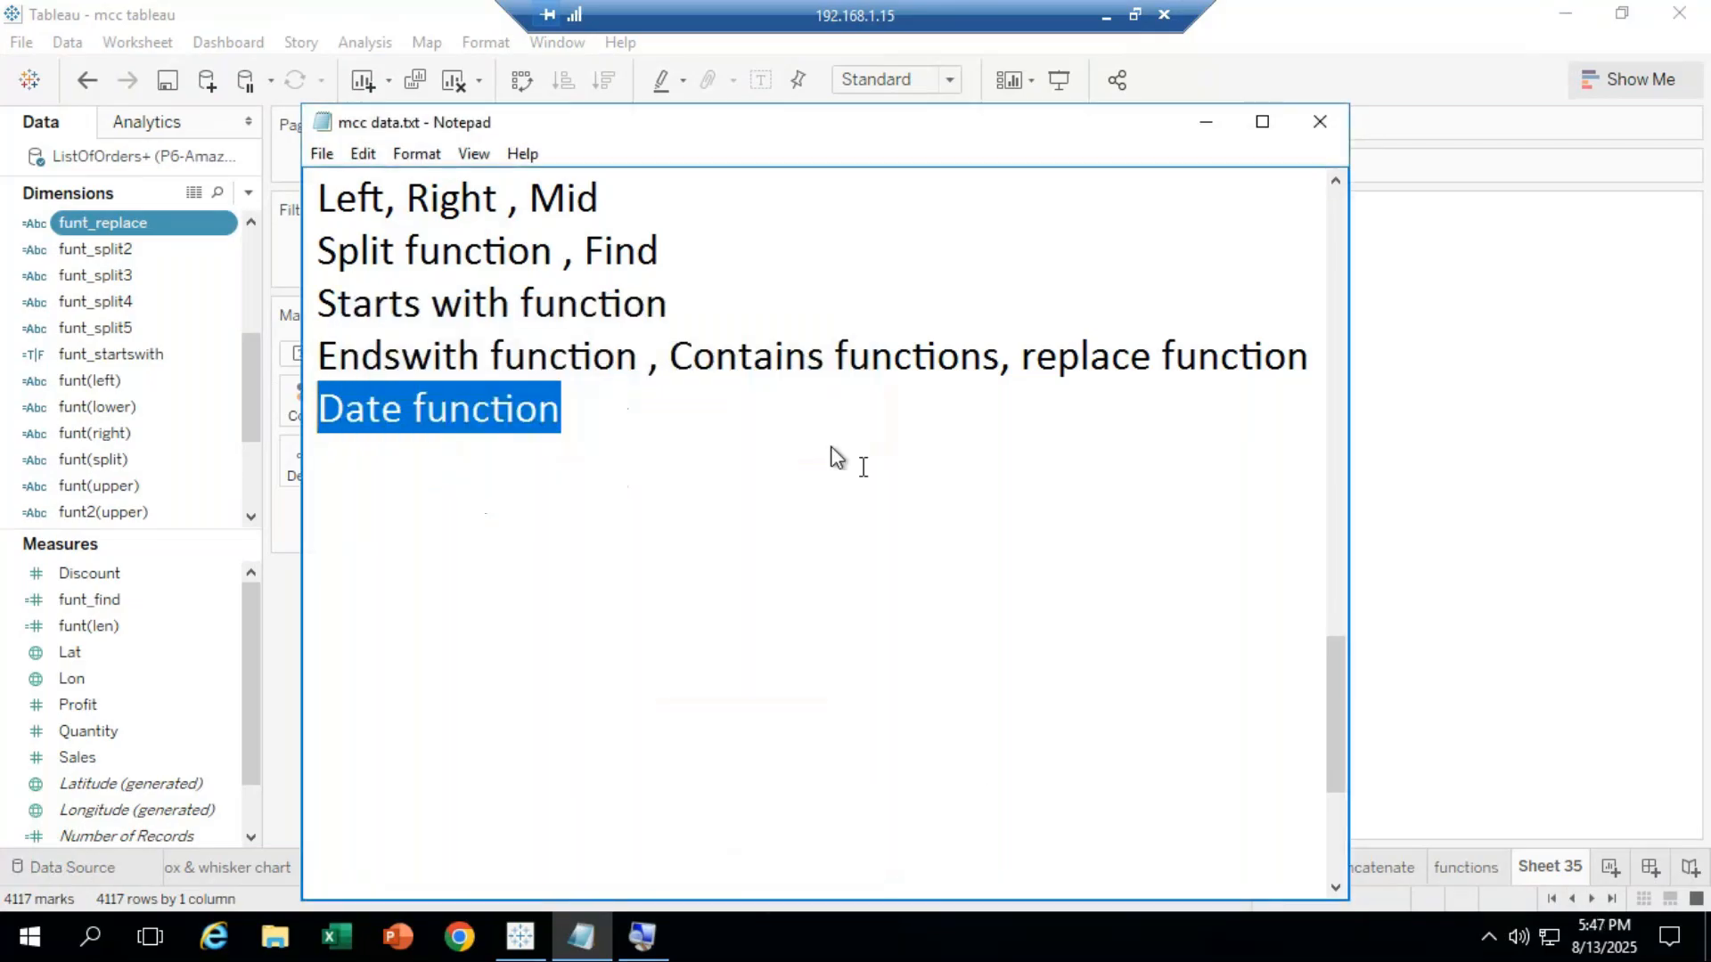
left_click(617, 410)
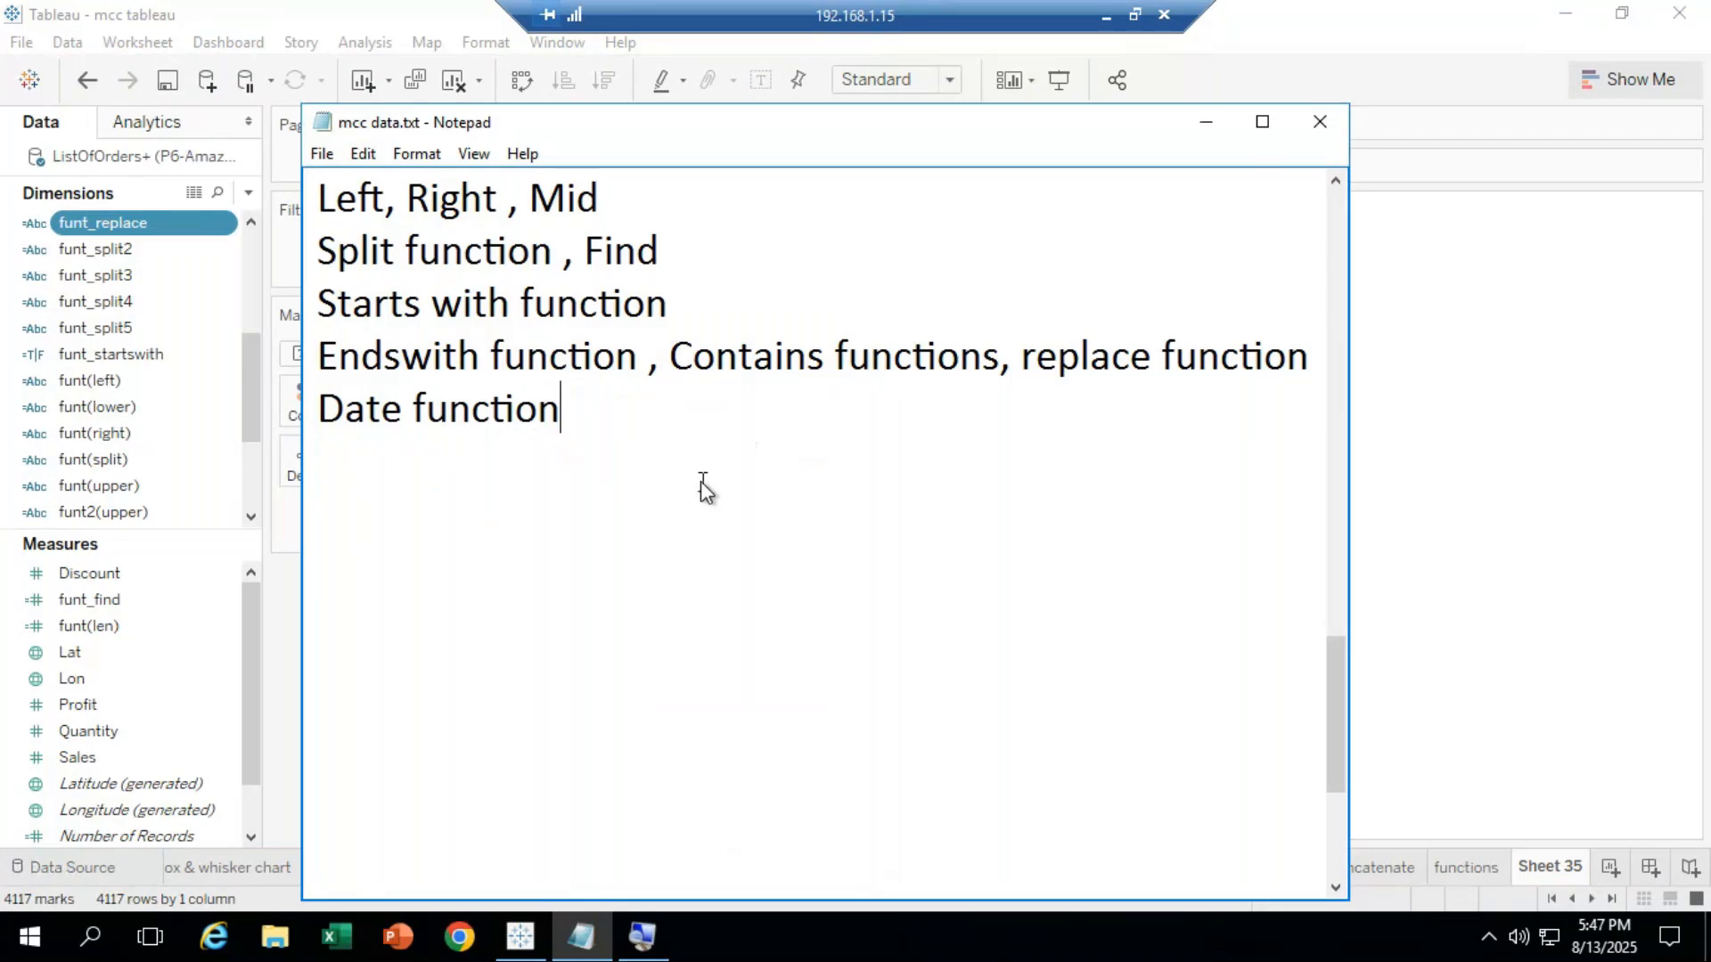
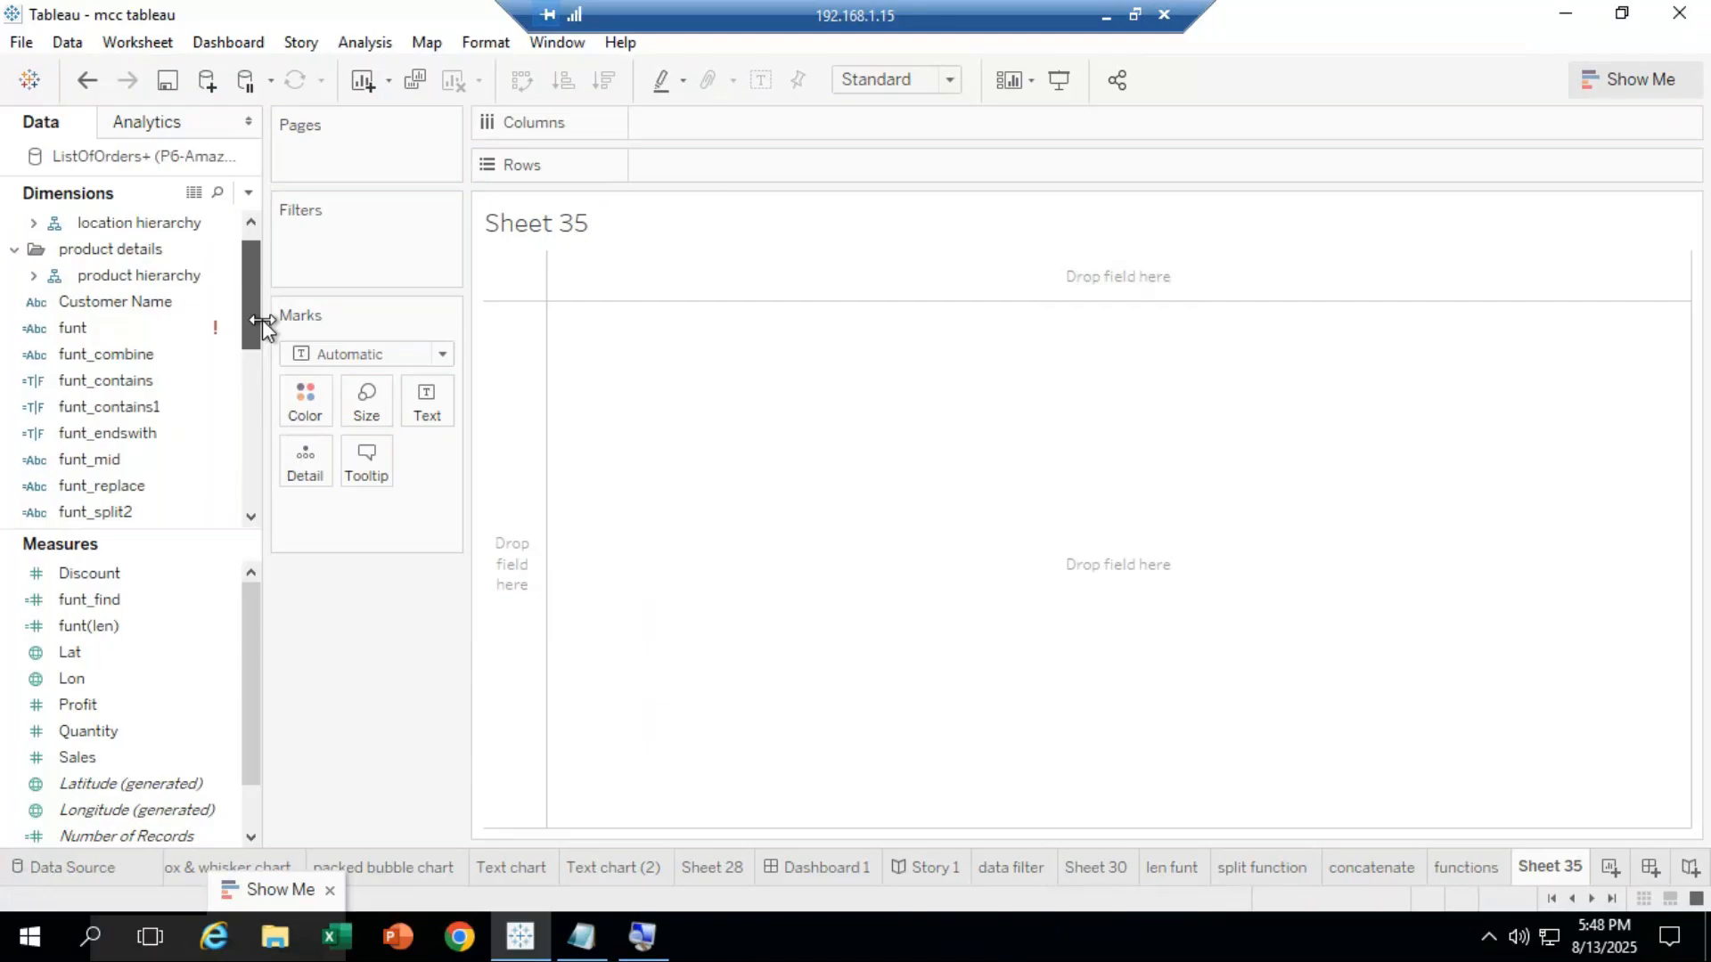
Add Order Date to the Rows shelf of Sheet 35 and move the floating Show Me panel away from the sheet tabs.
scroll(262, 312, "up", 1)
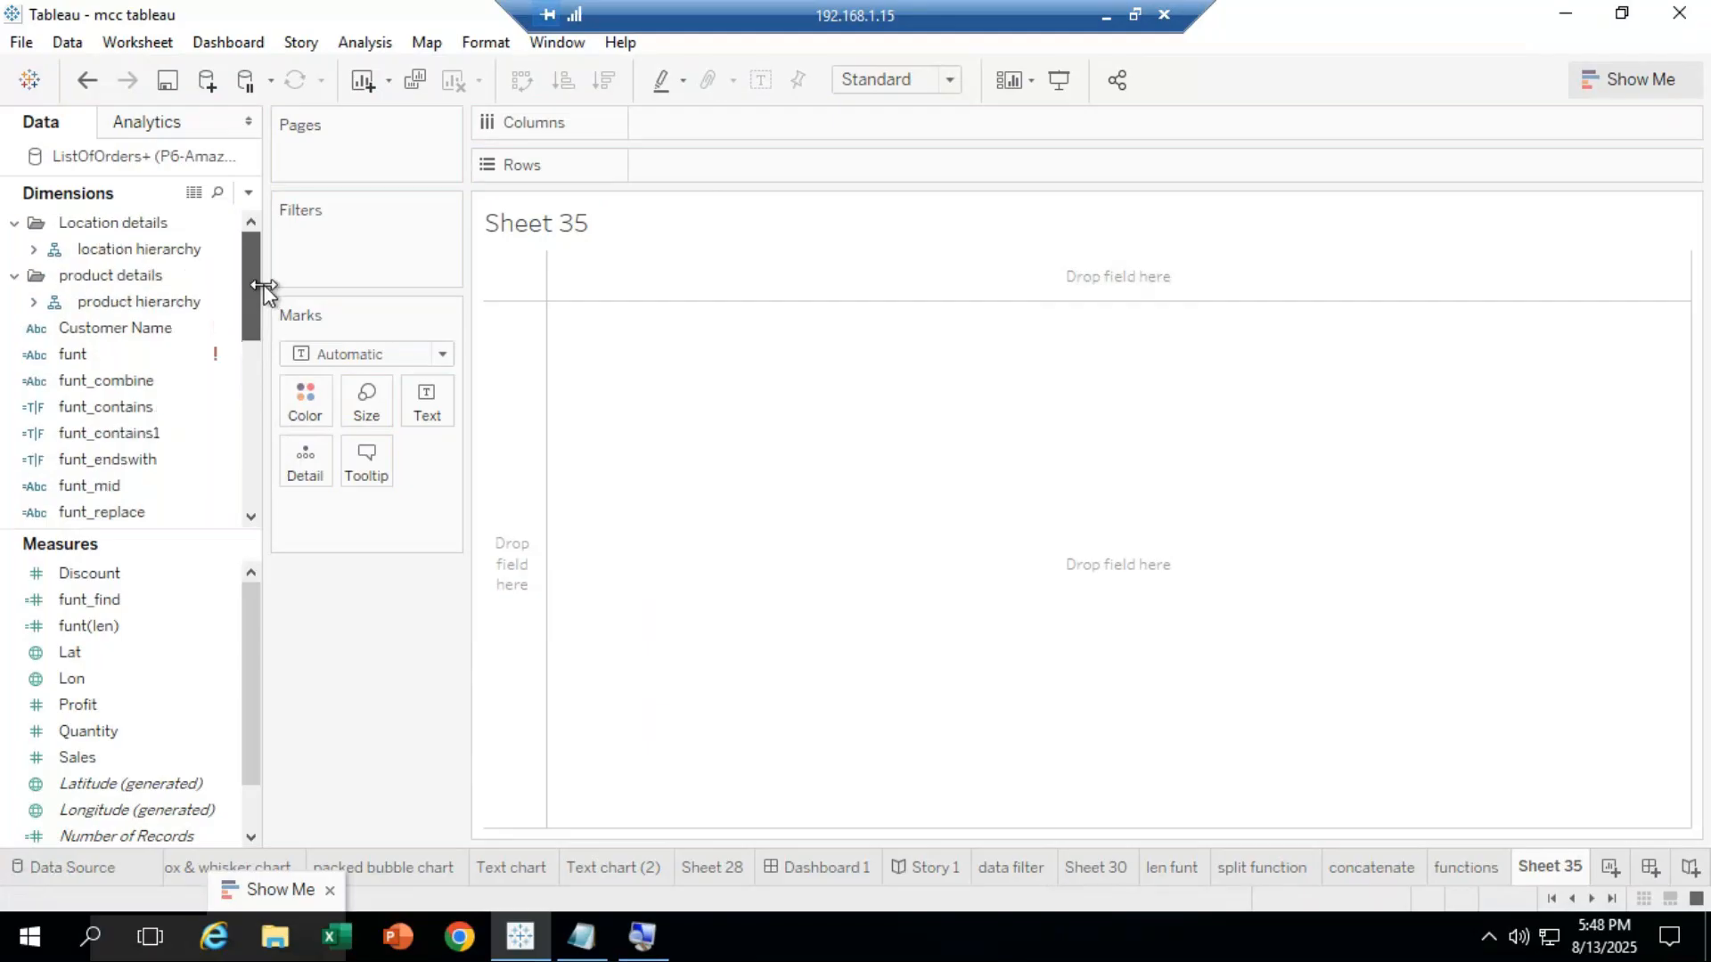
left_click_drag(254, 287, 241, 447)
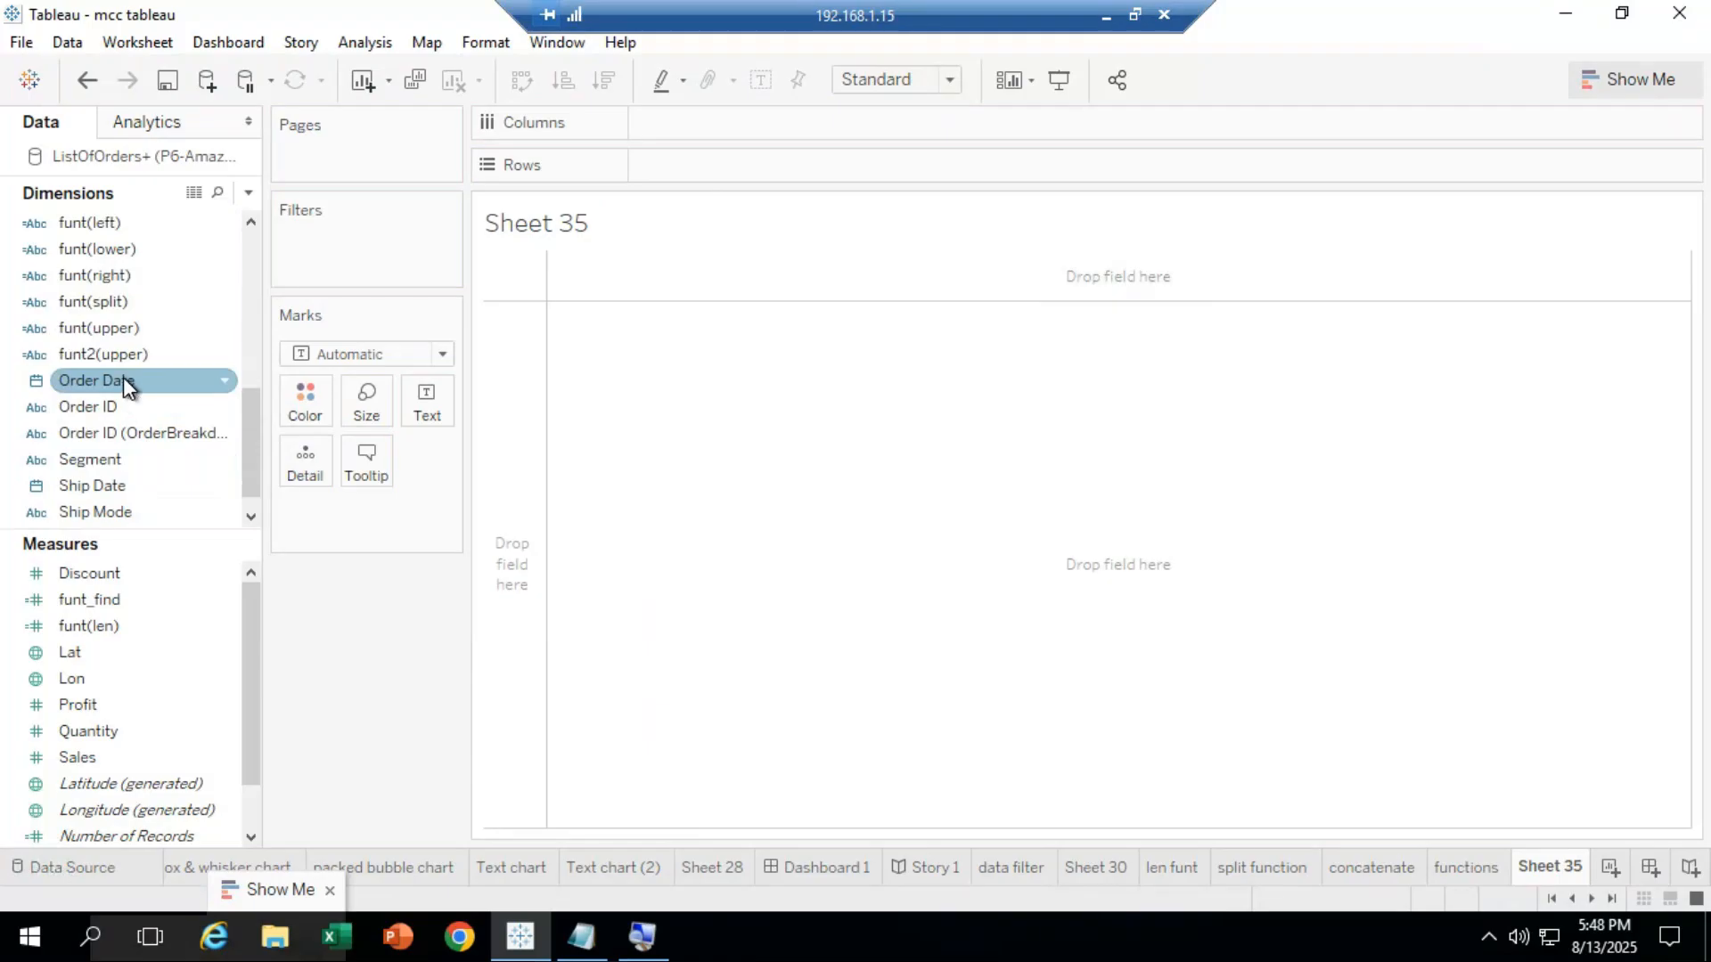
left_click_drag(128, 385, 698, 183)
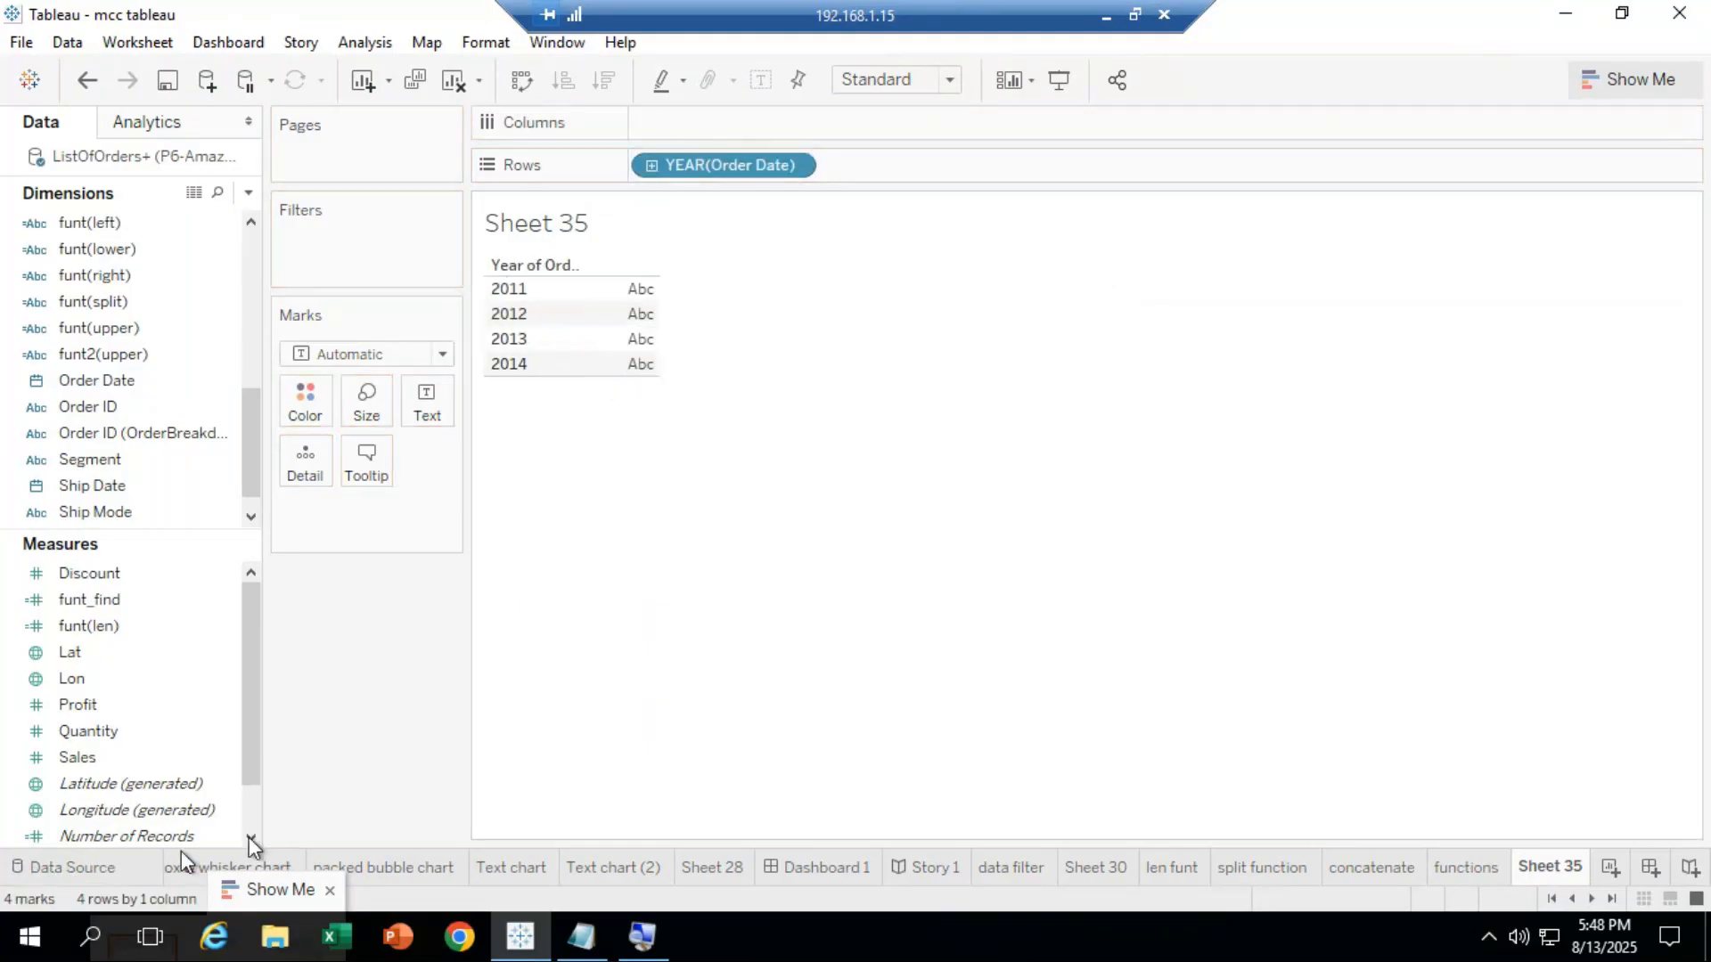
left_click_drag(260, 889, 1665, 137)
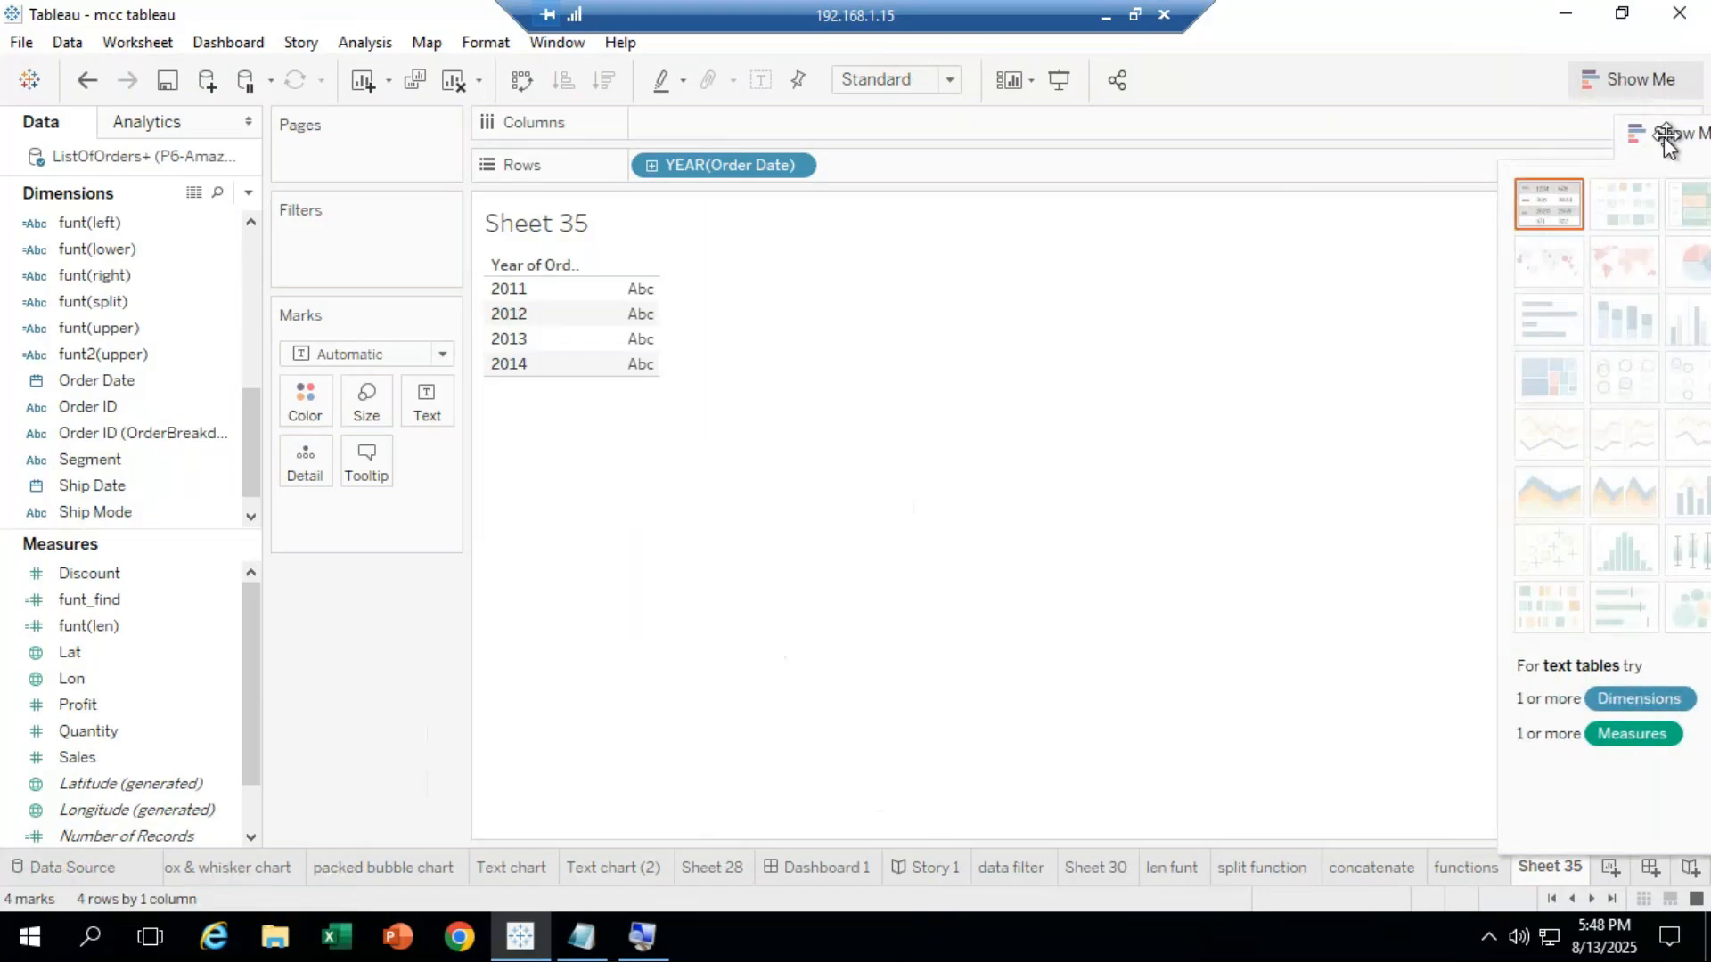
Apply the text table chart type to the Order Date view and swap rows and columns until the years are back on Rows.
left_click(1543, 207)
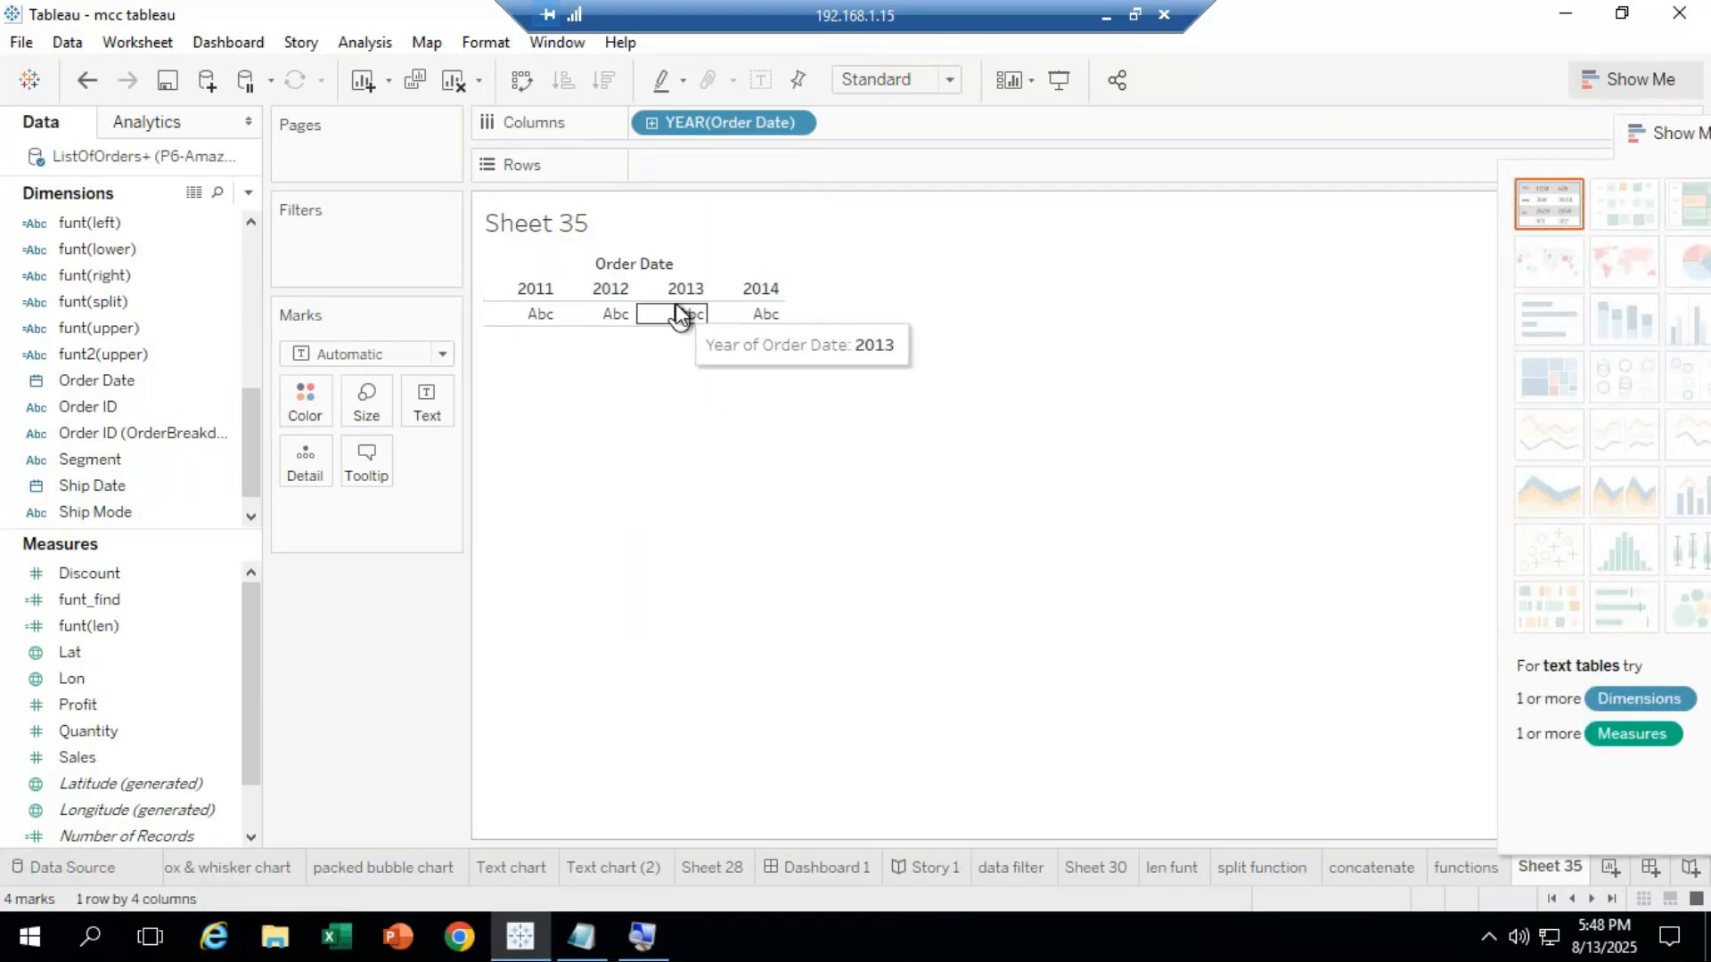
left_click(522, 81)
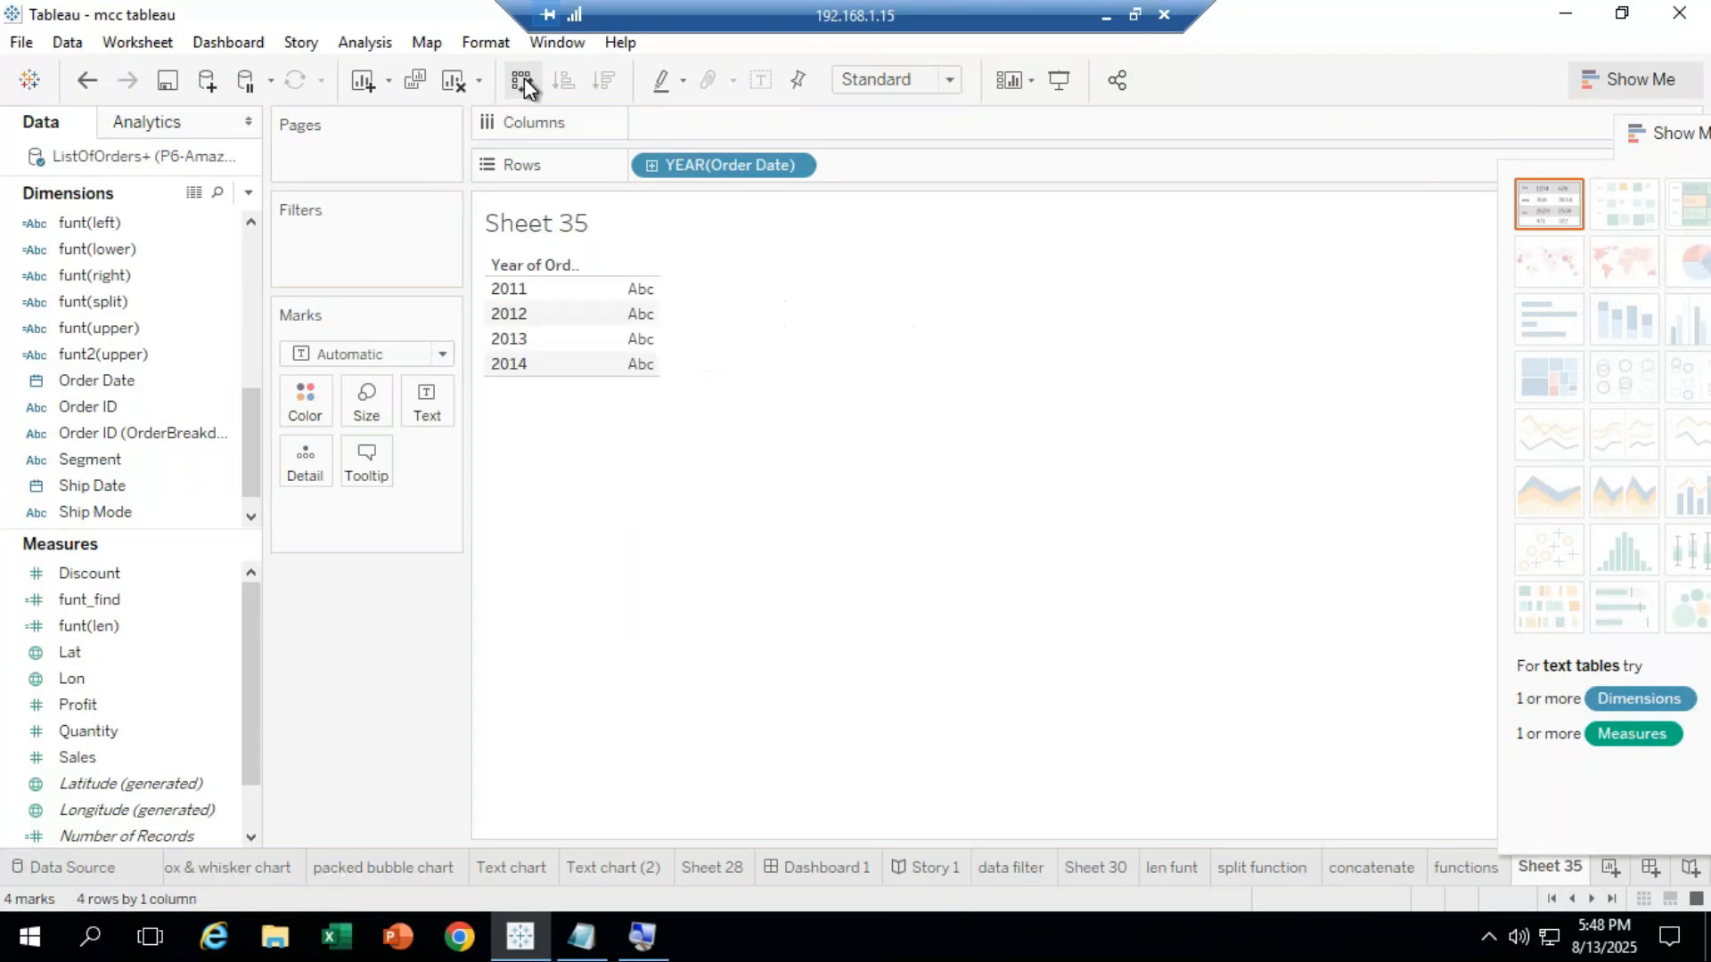
left_click(522, 81)
left_click(523, 81)
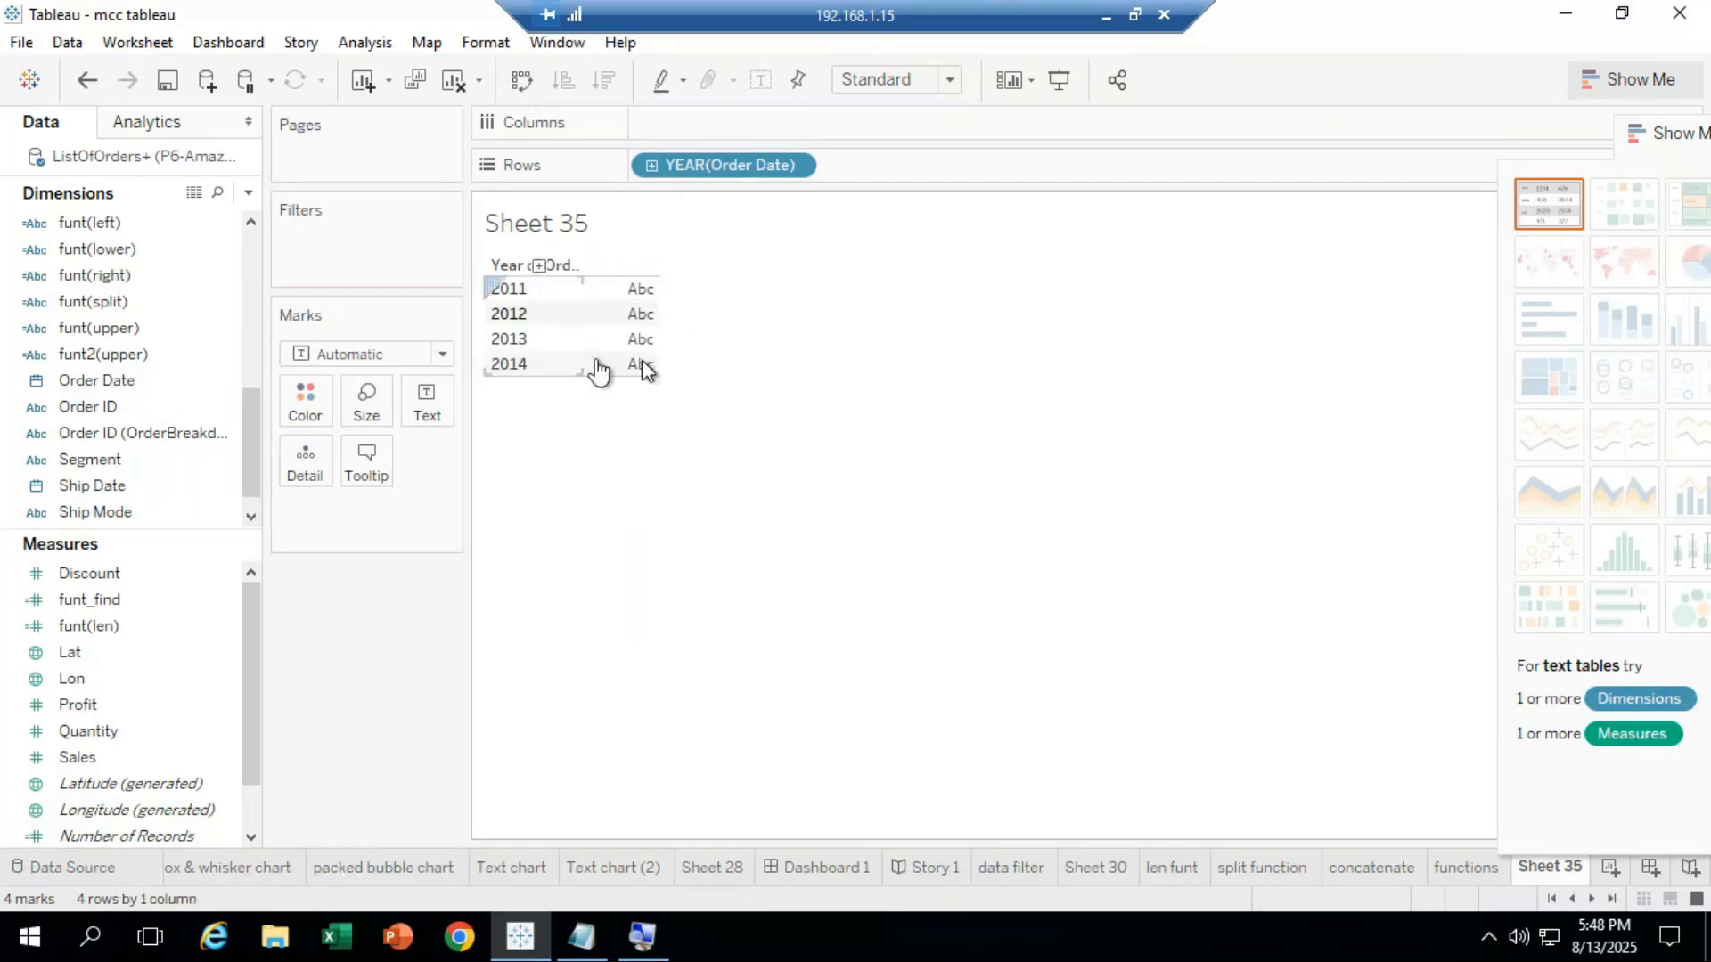
mouse_move(654, 317)
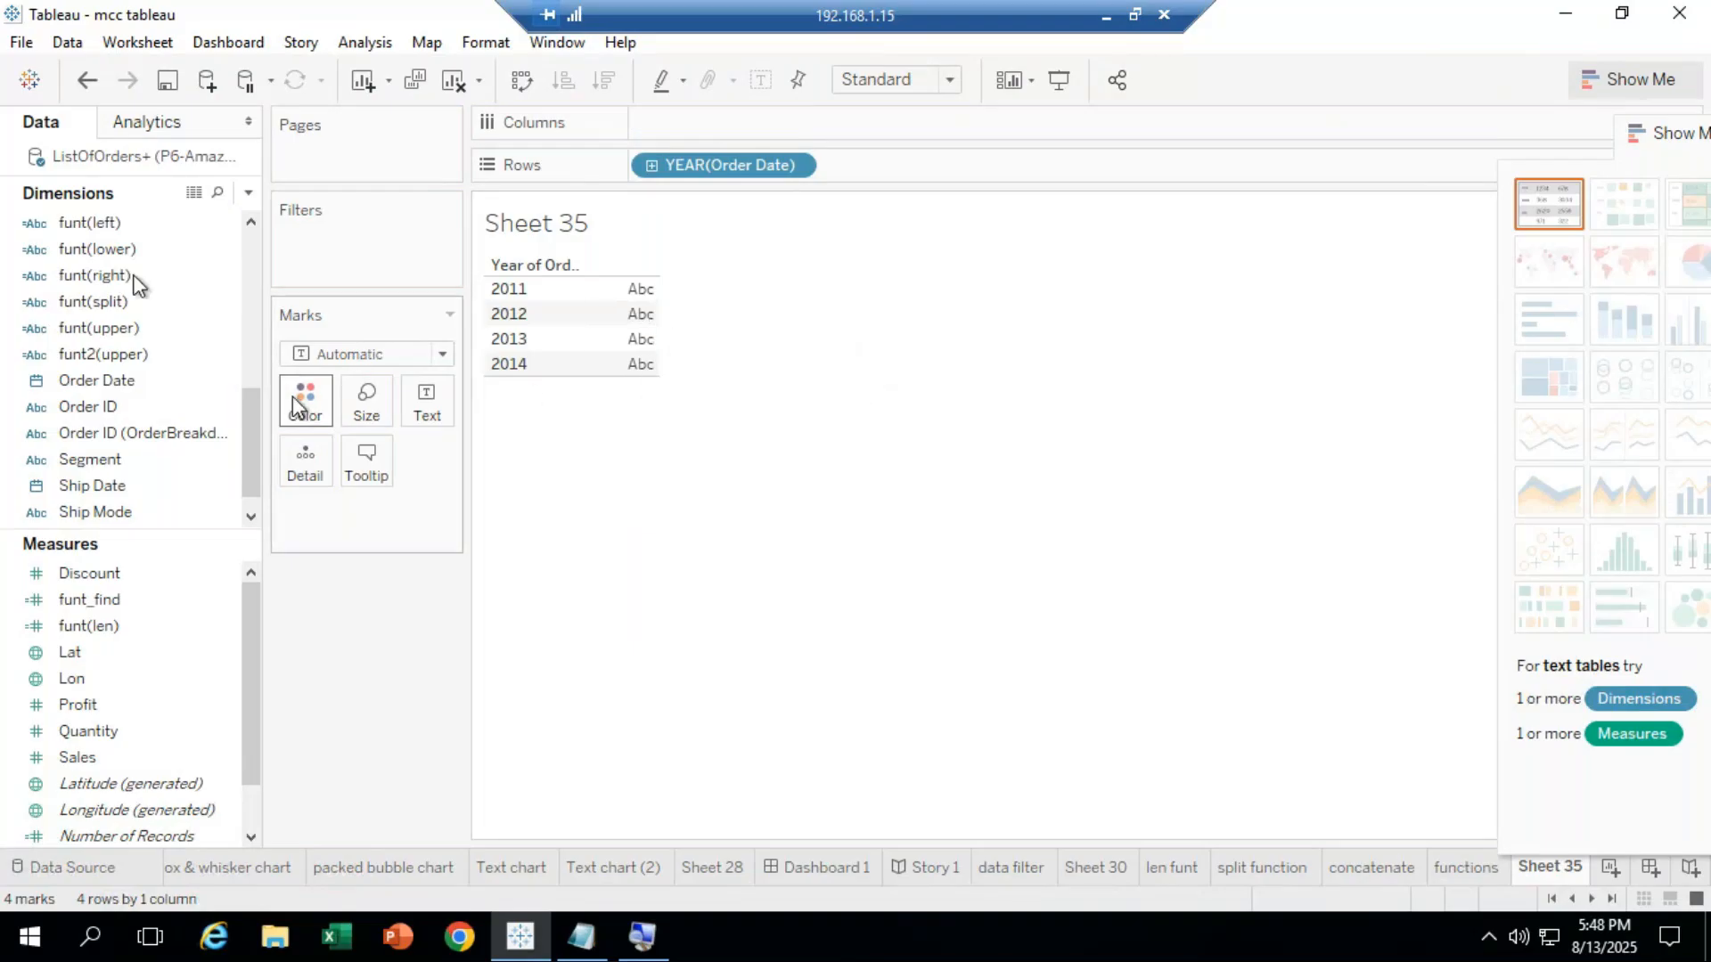
Open the editor for a new calculated field based on the Order Date dimension.
left_click(100, 487)
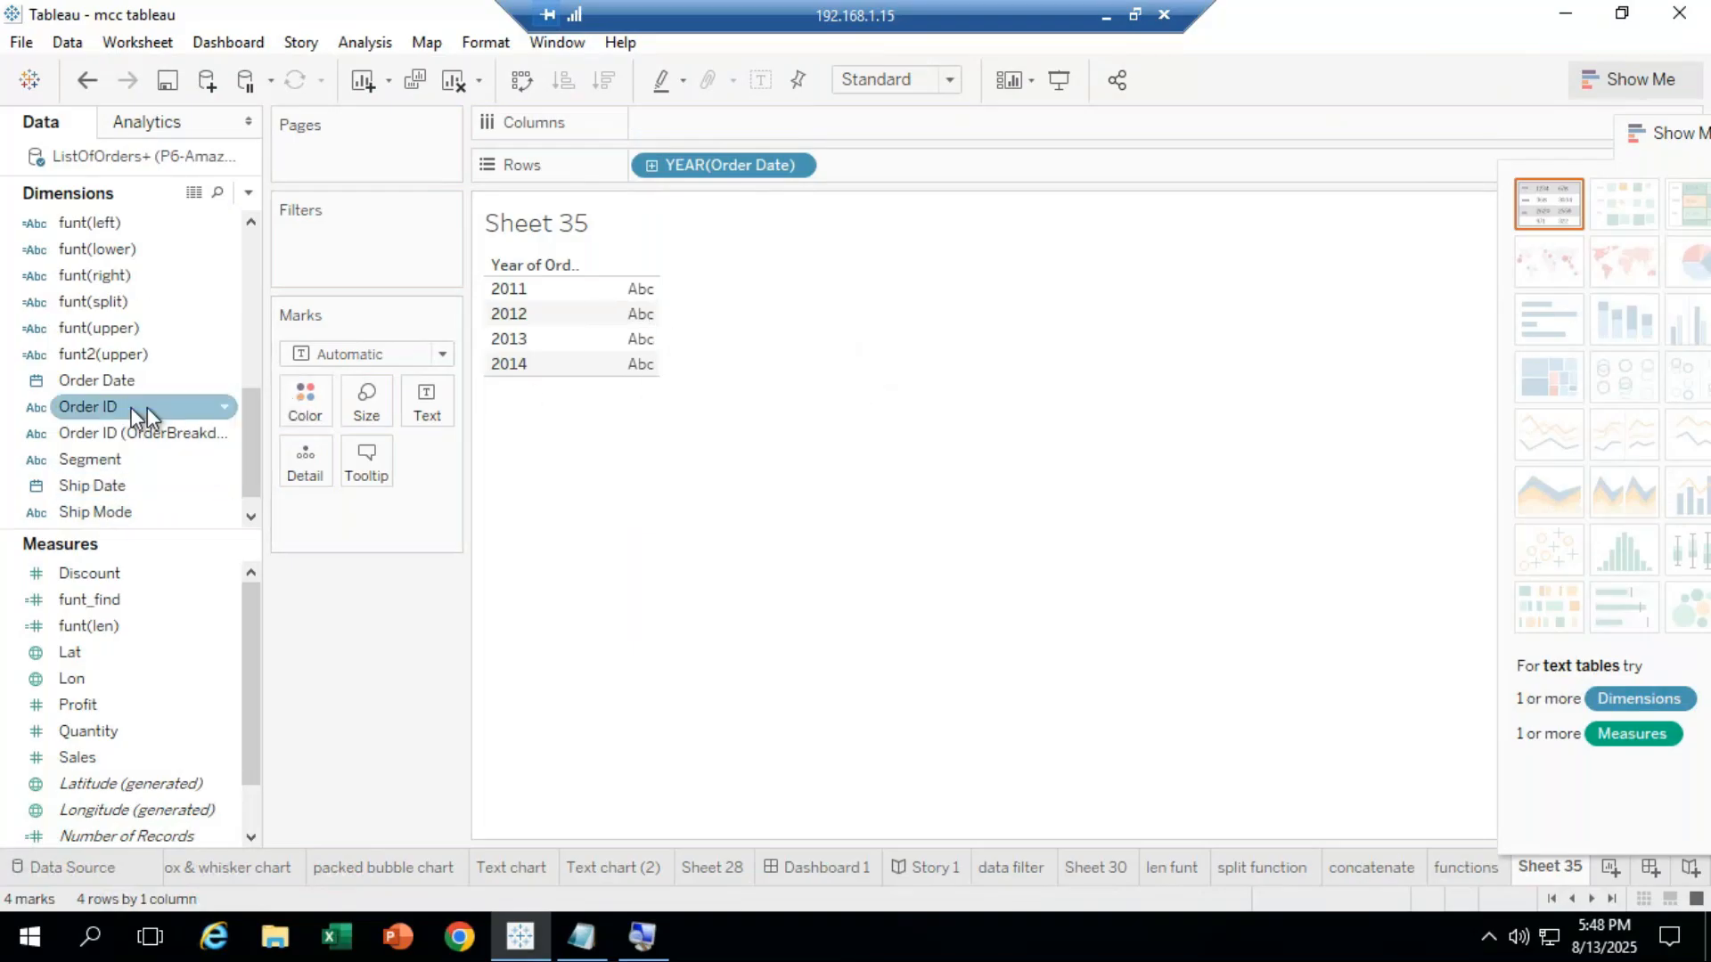
left_click(116, 380)
right_click(116, 379)
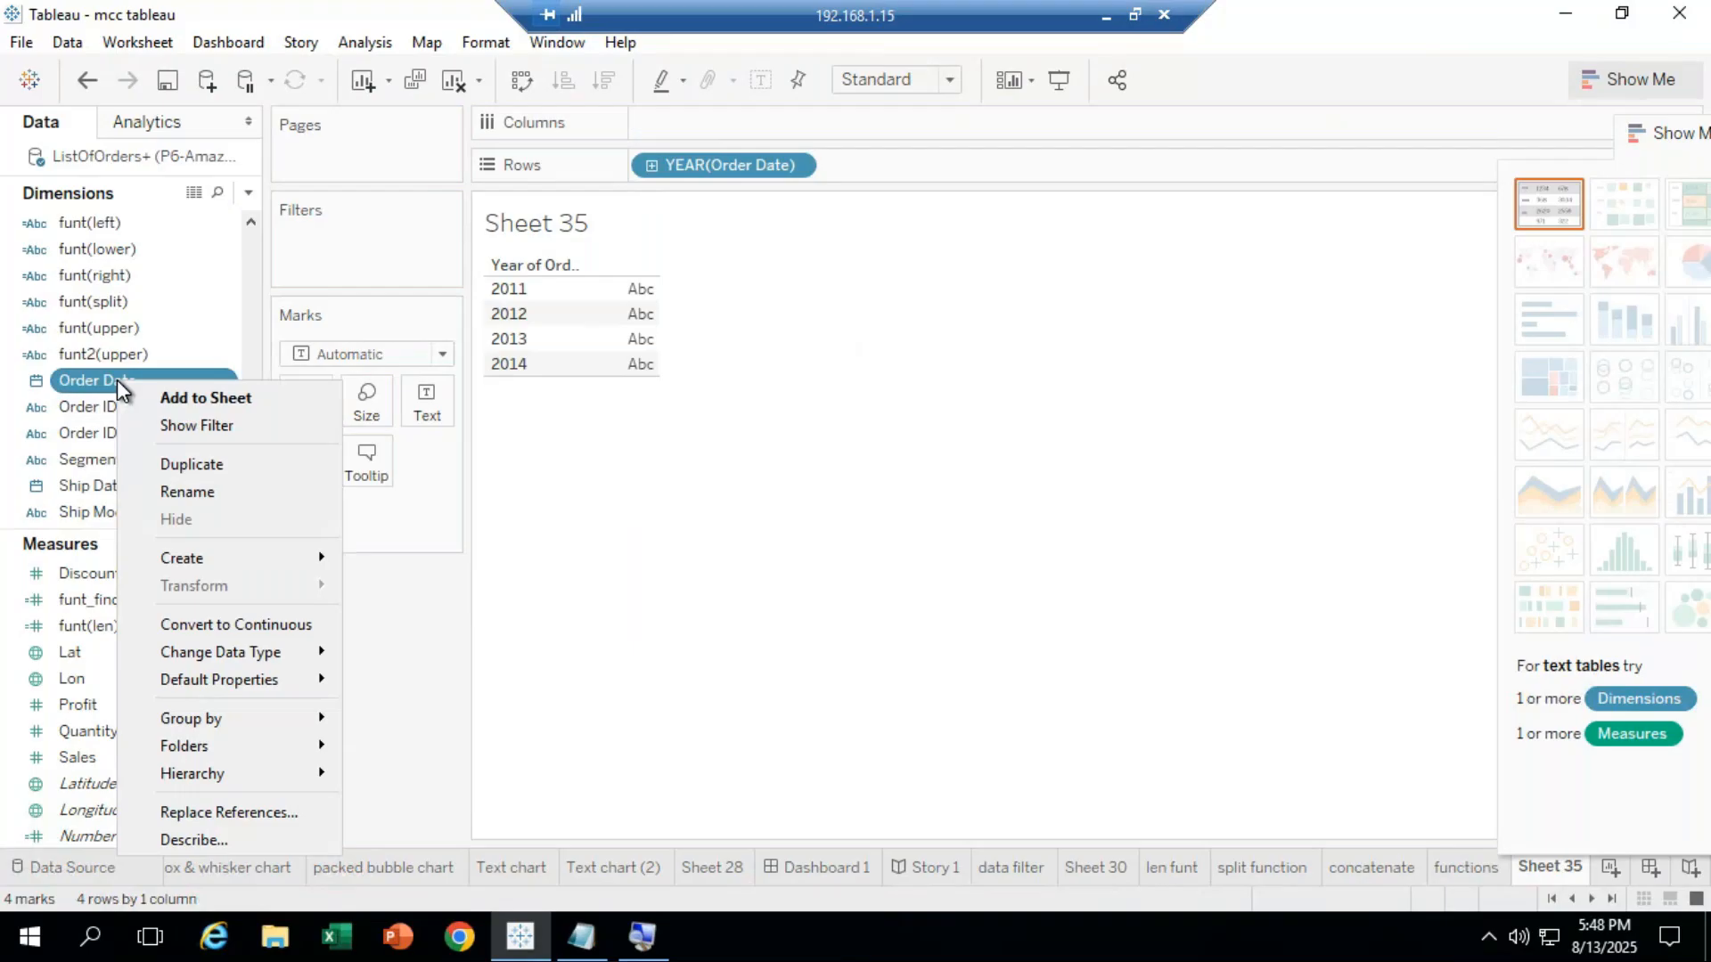
mouse_move(248, 553)
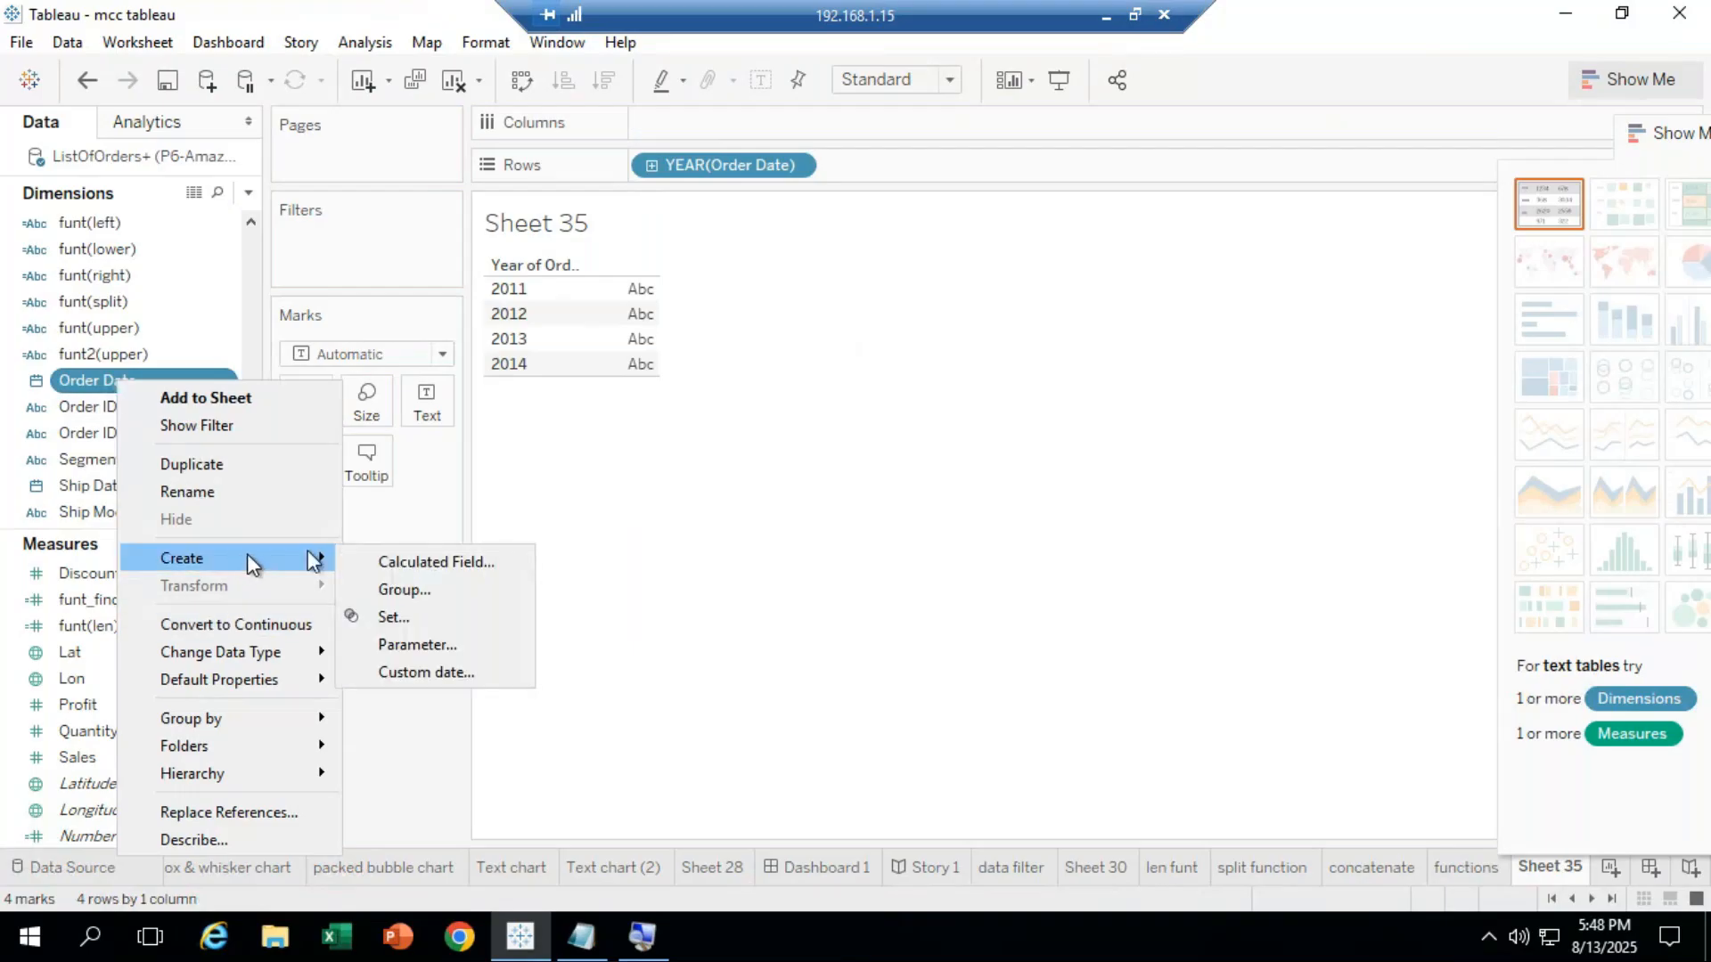
left_click(423, 562)
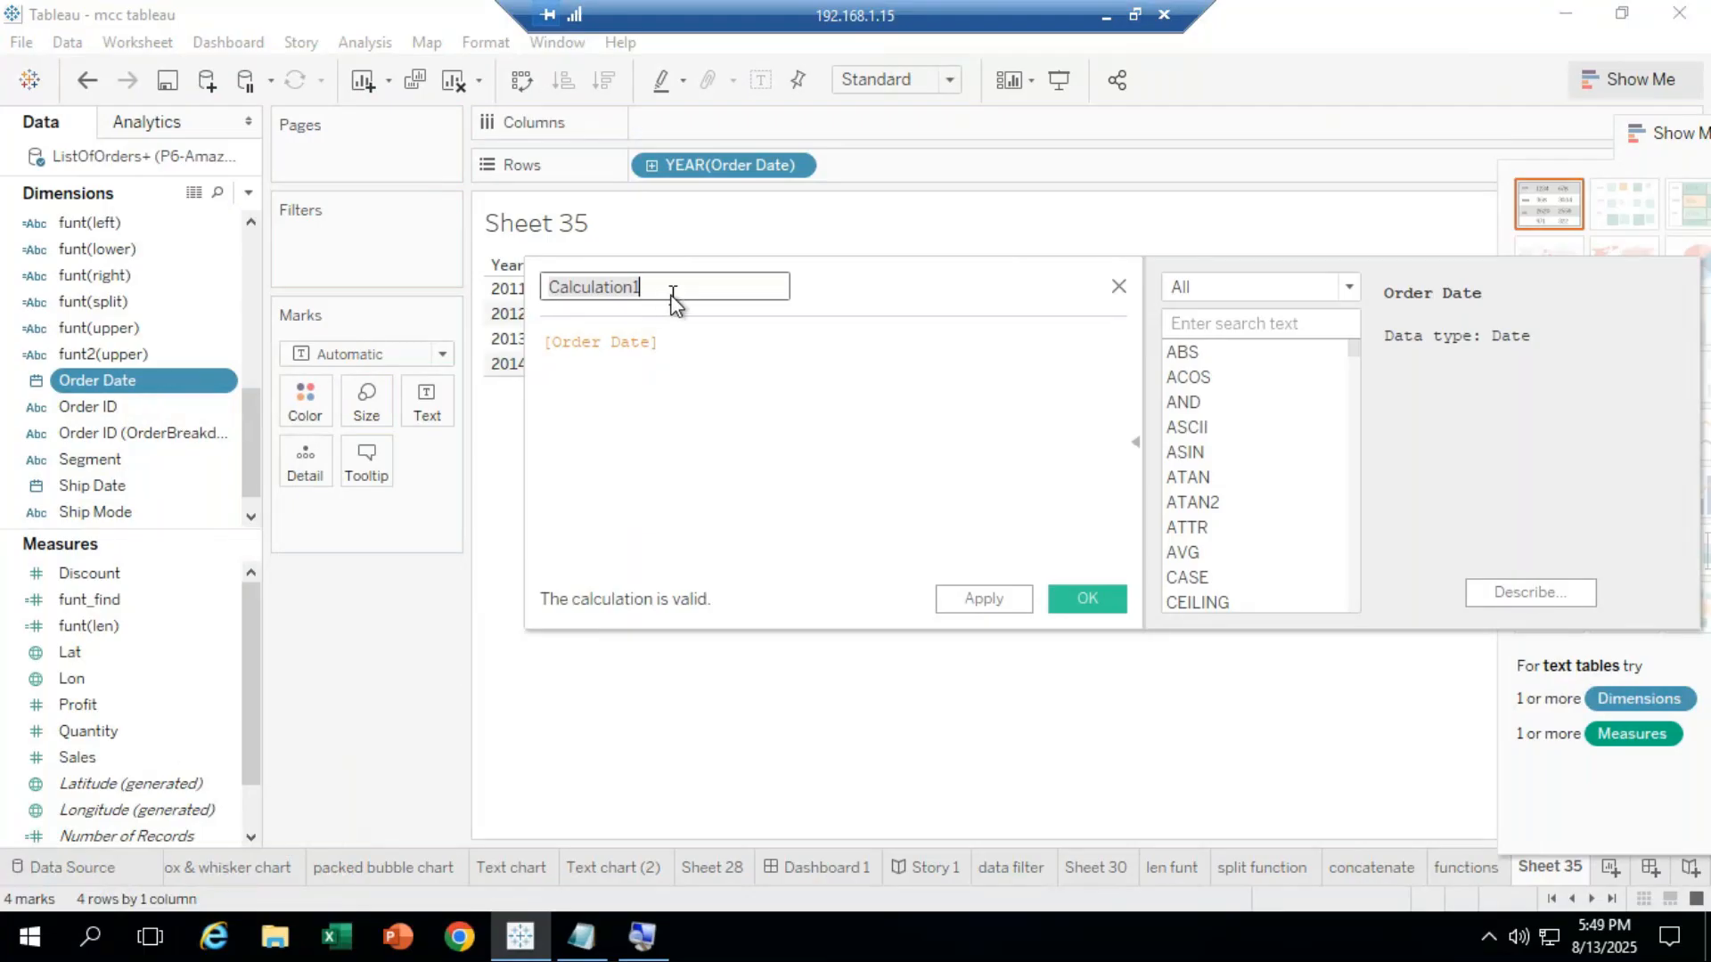
Name the new calculated field funt_day and define its formula as the DAY function of Order Date.
key("BackSpace")
type("funt")
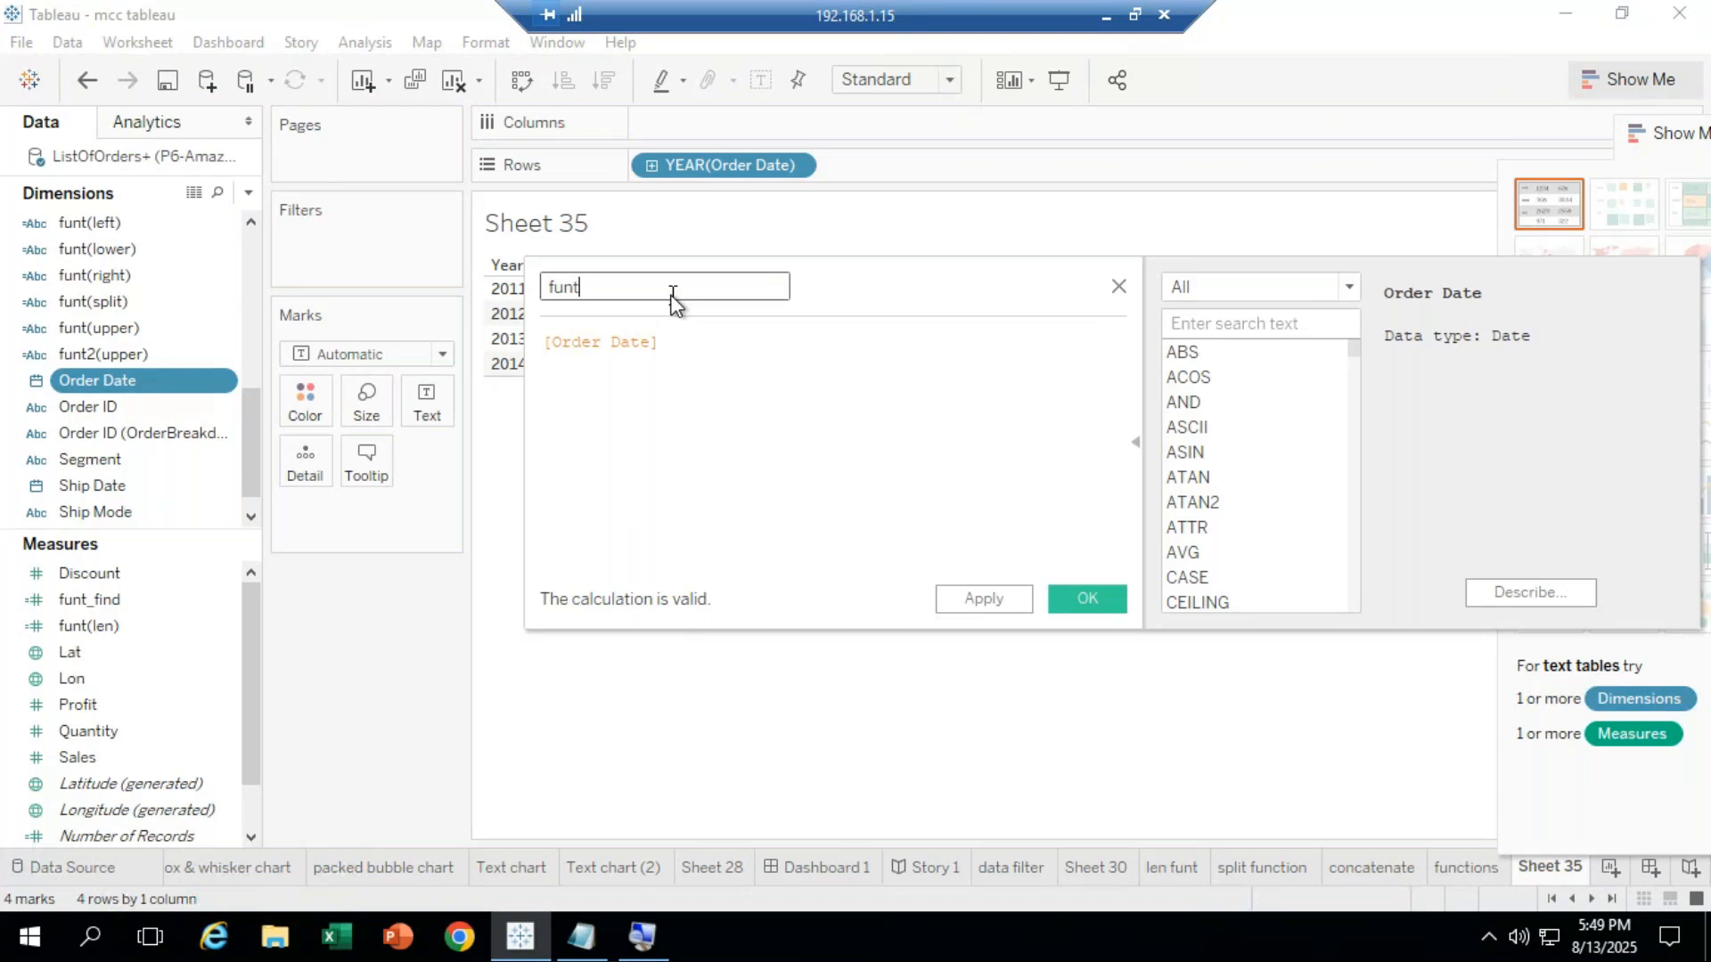
type("_d")
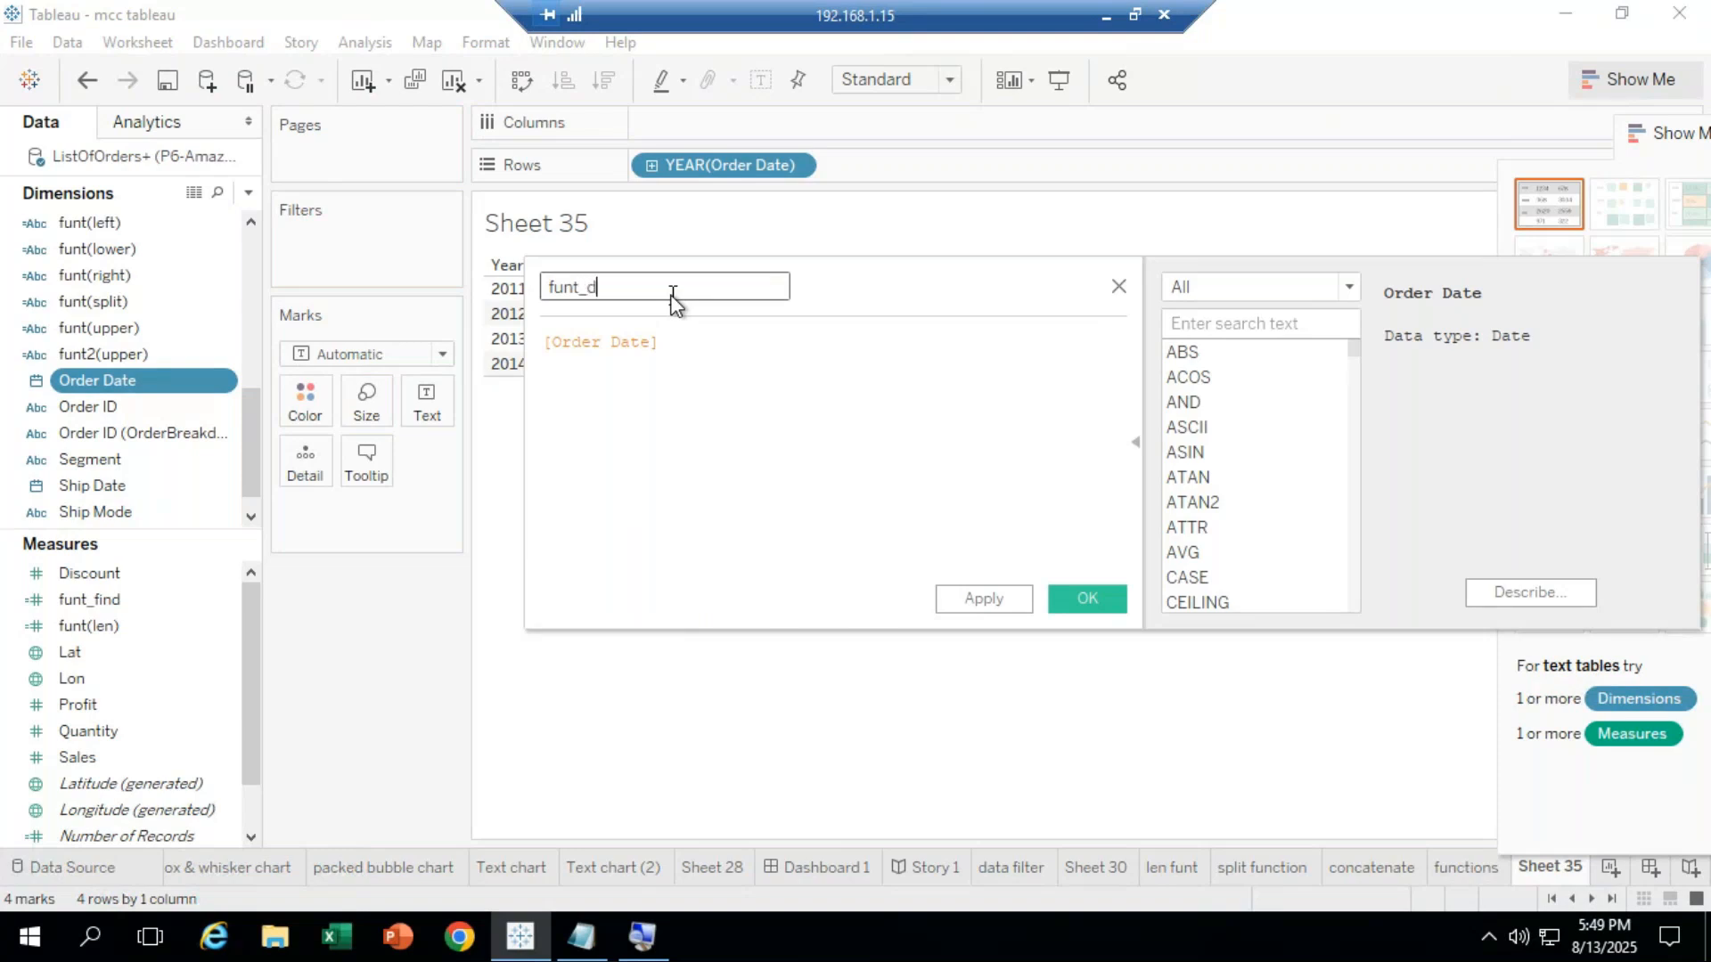
type("ay")
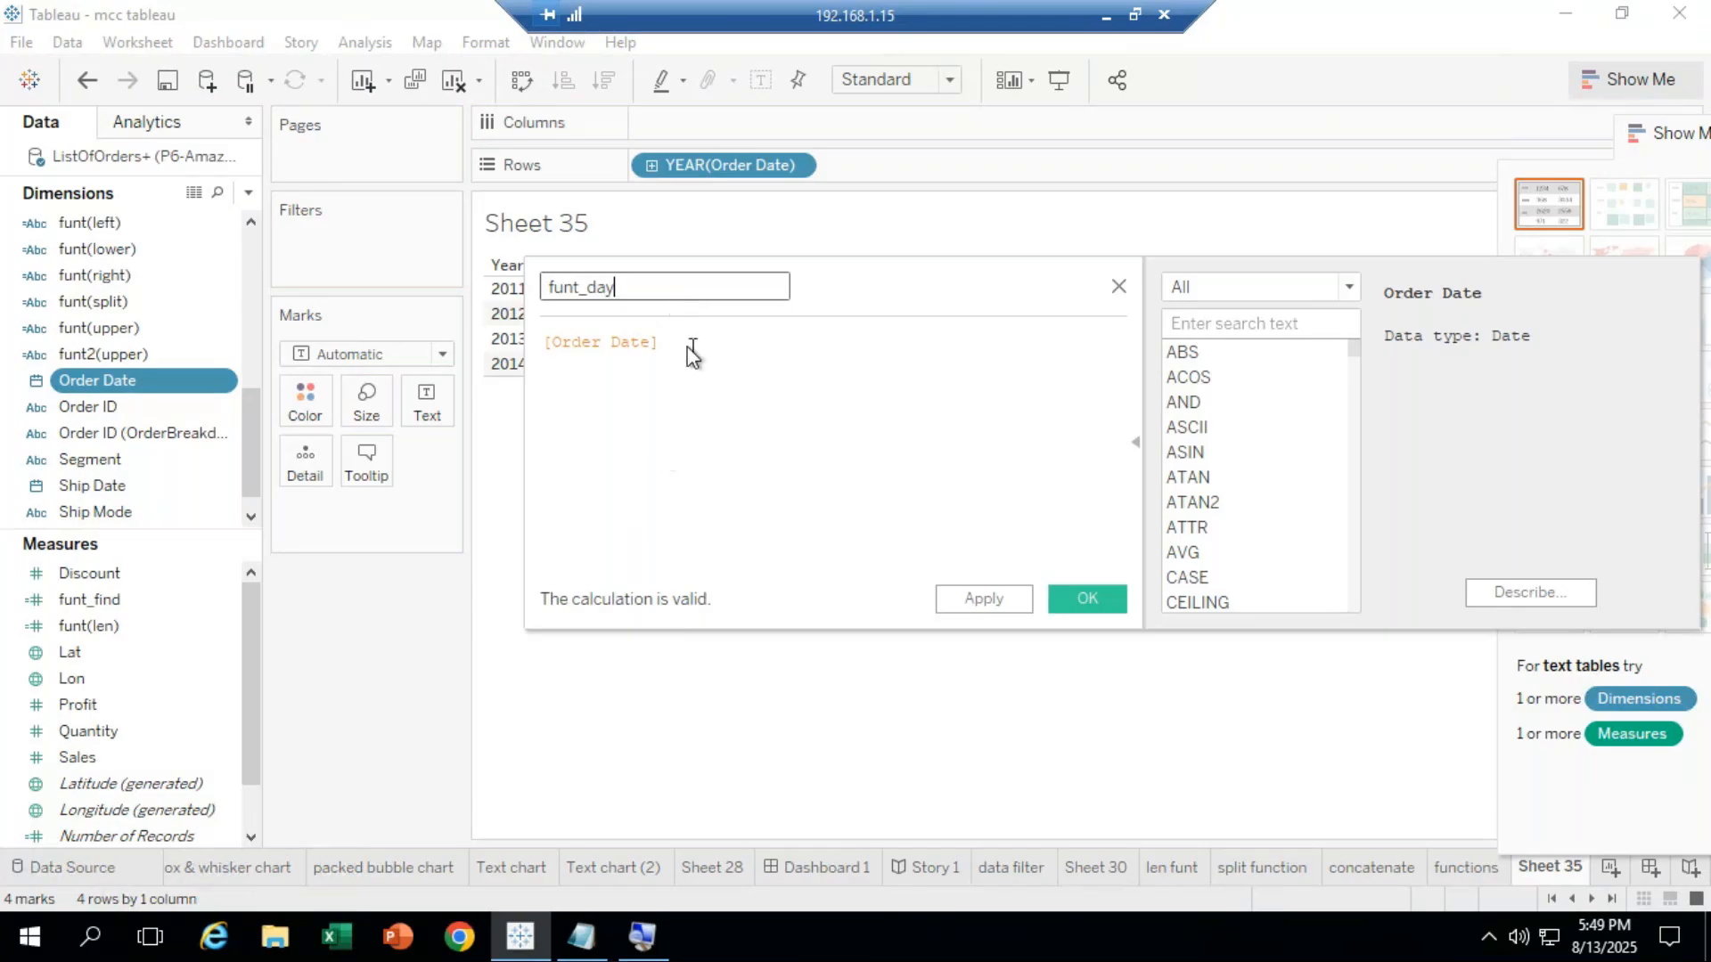
left_click_drag(692, 344, 462, 349)
type("day")
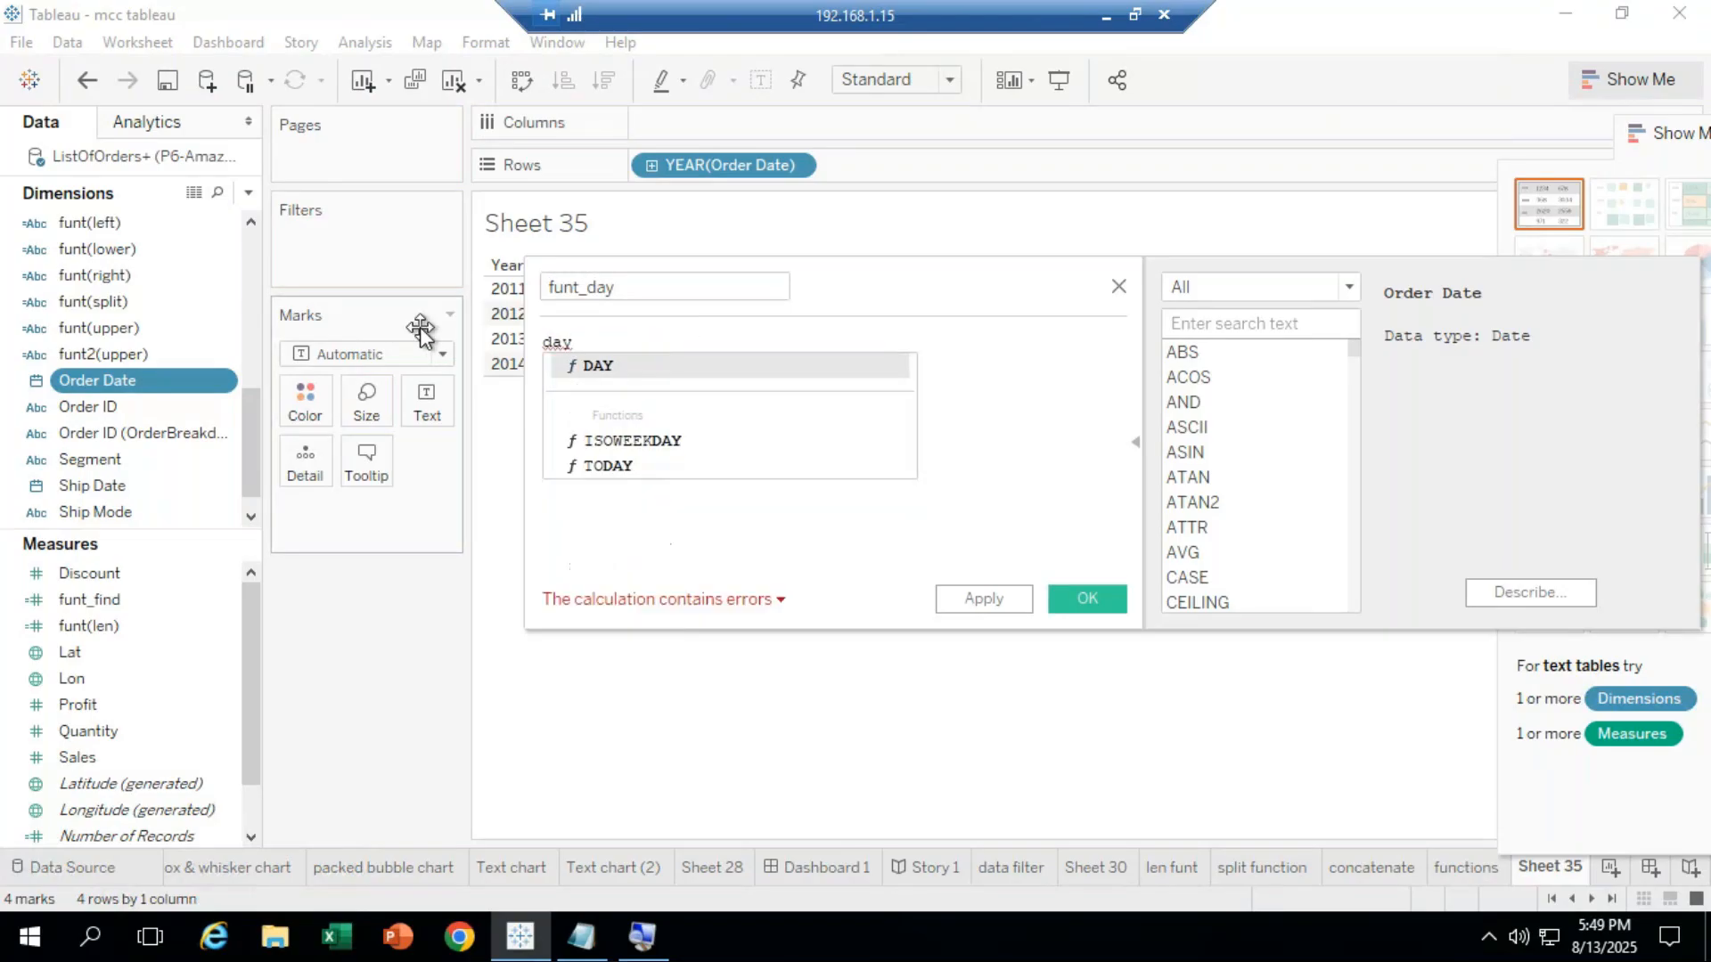
key("Return")
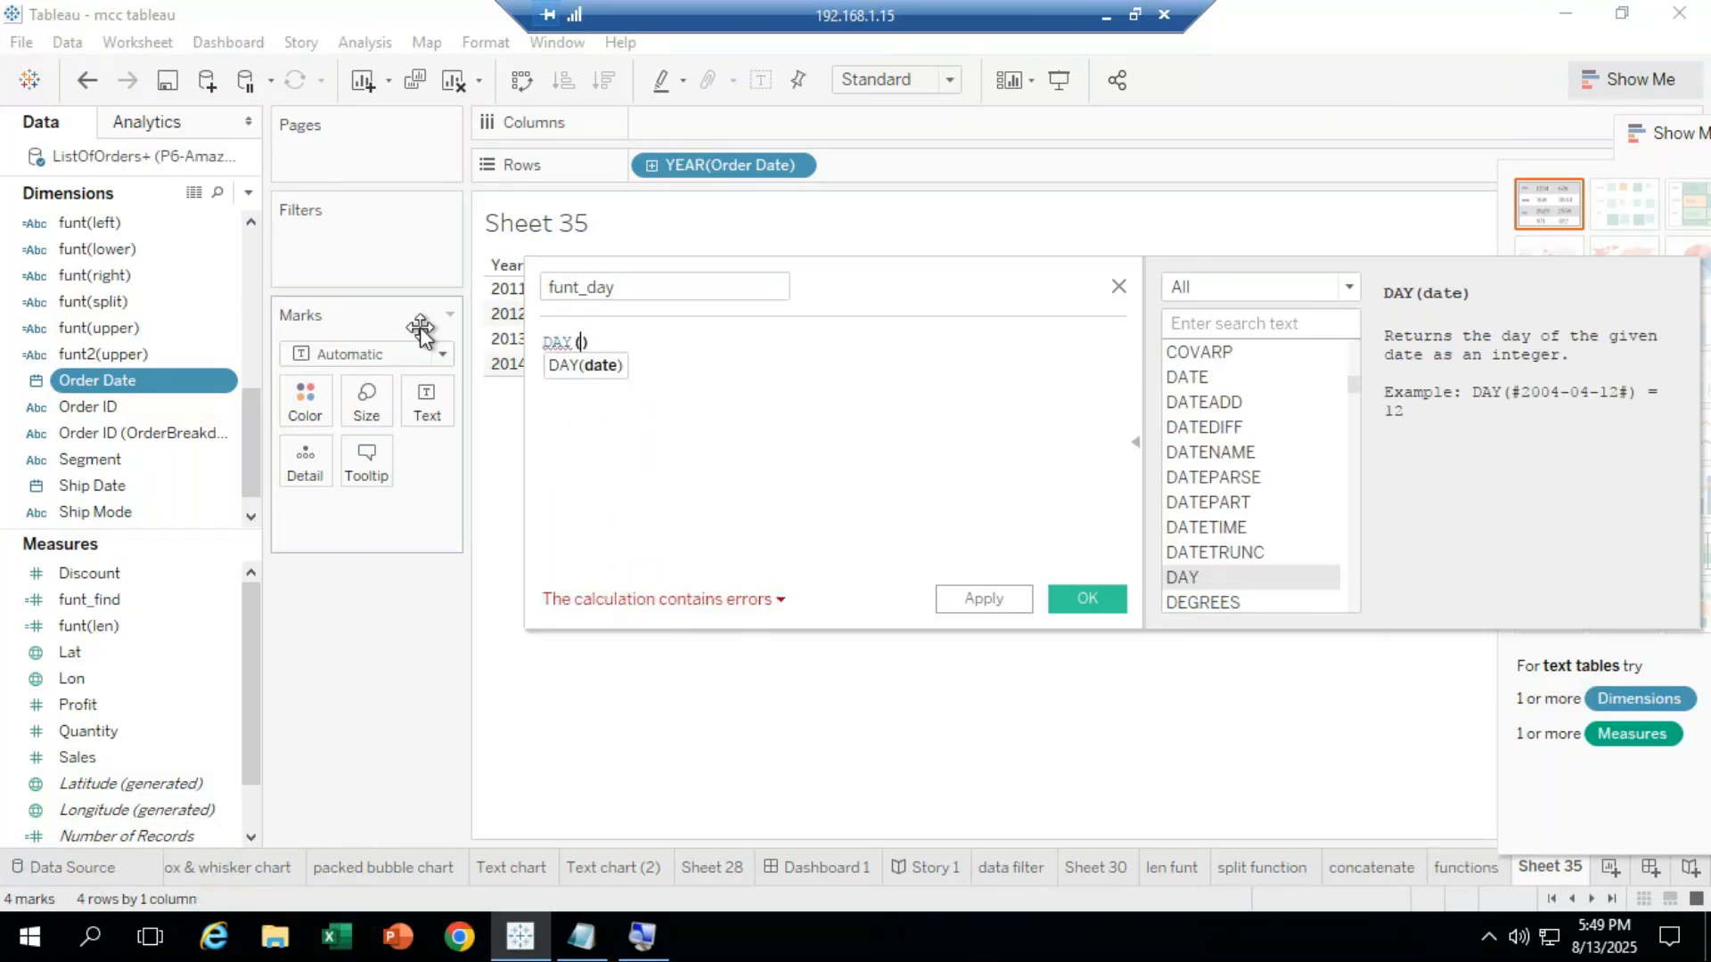
type("order")
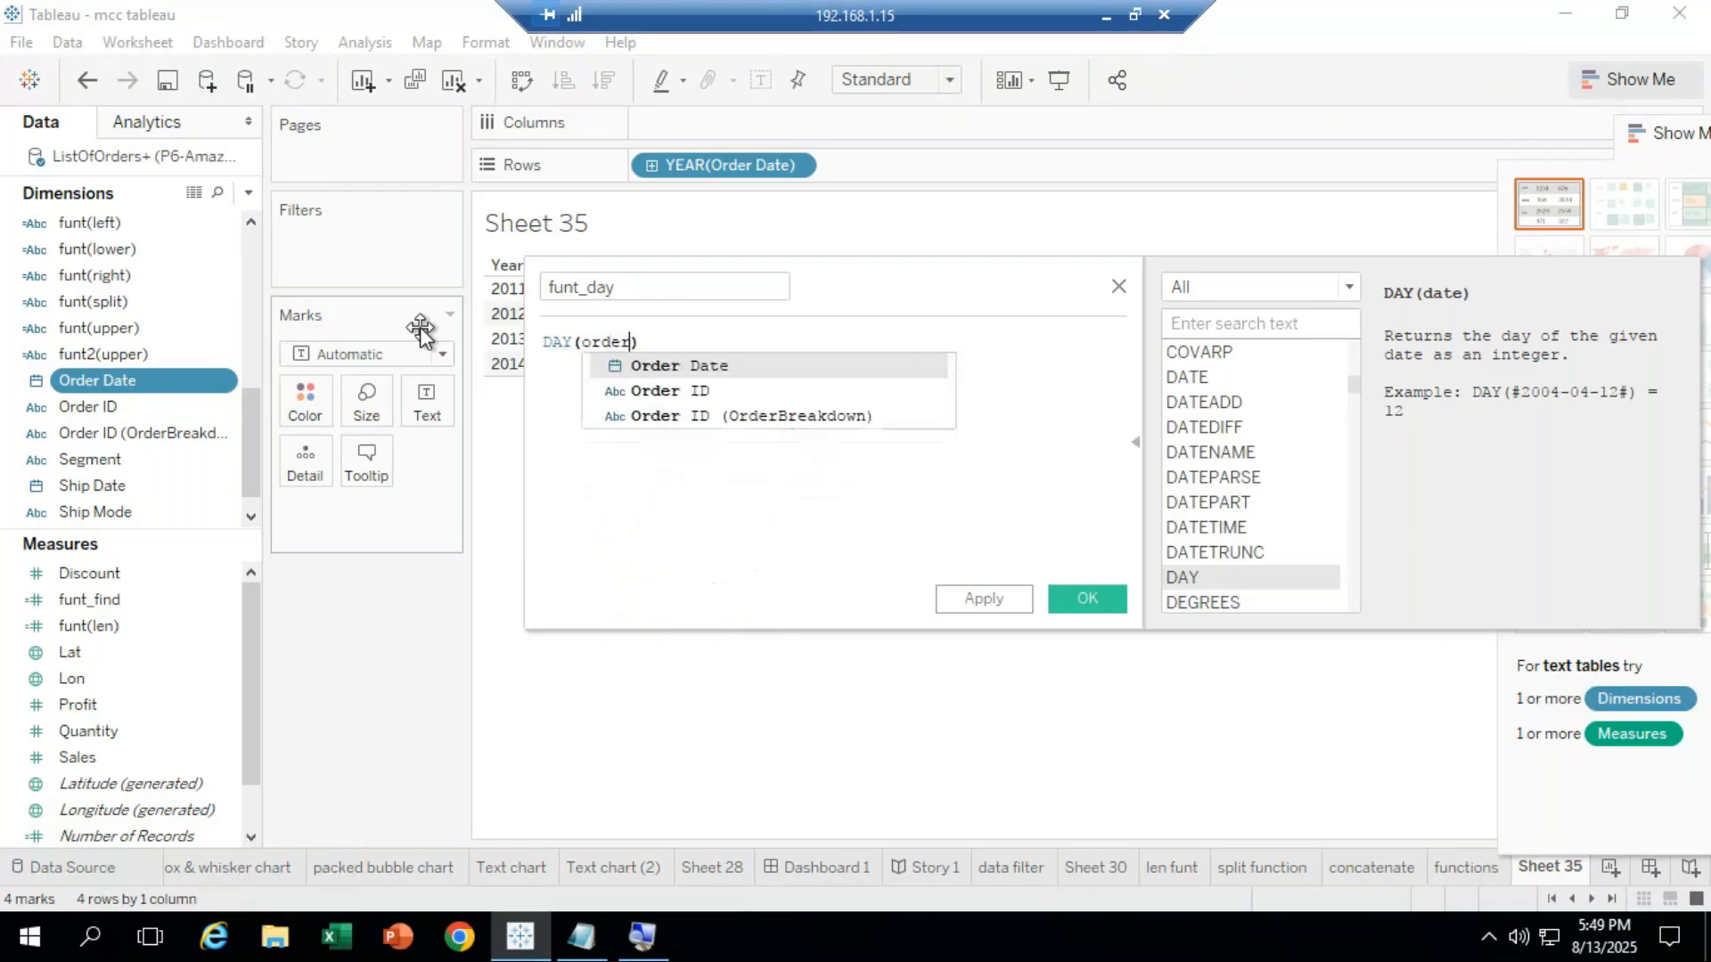
left_click(710, 367)
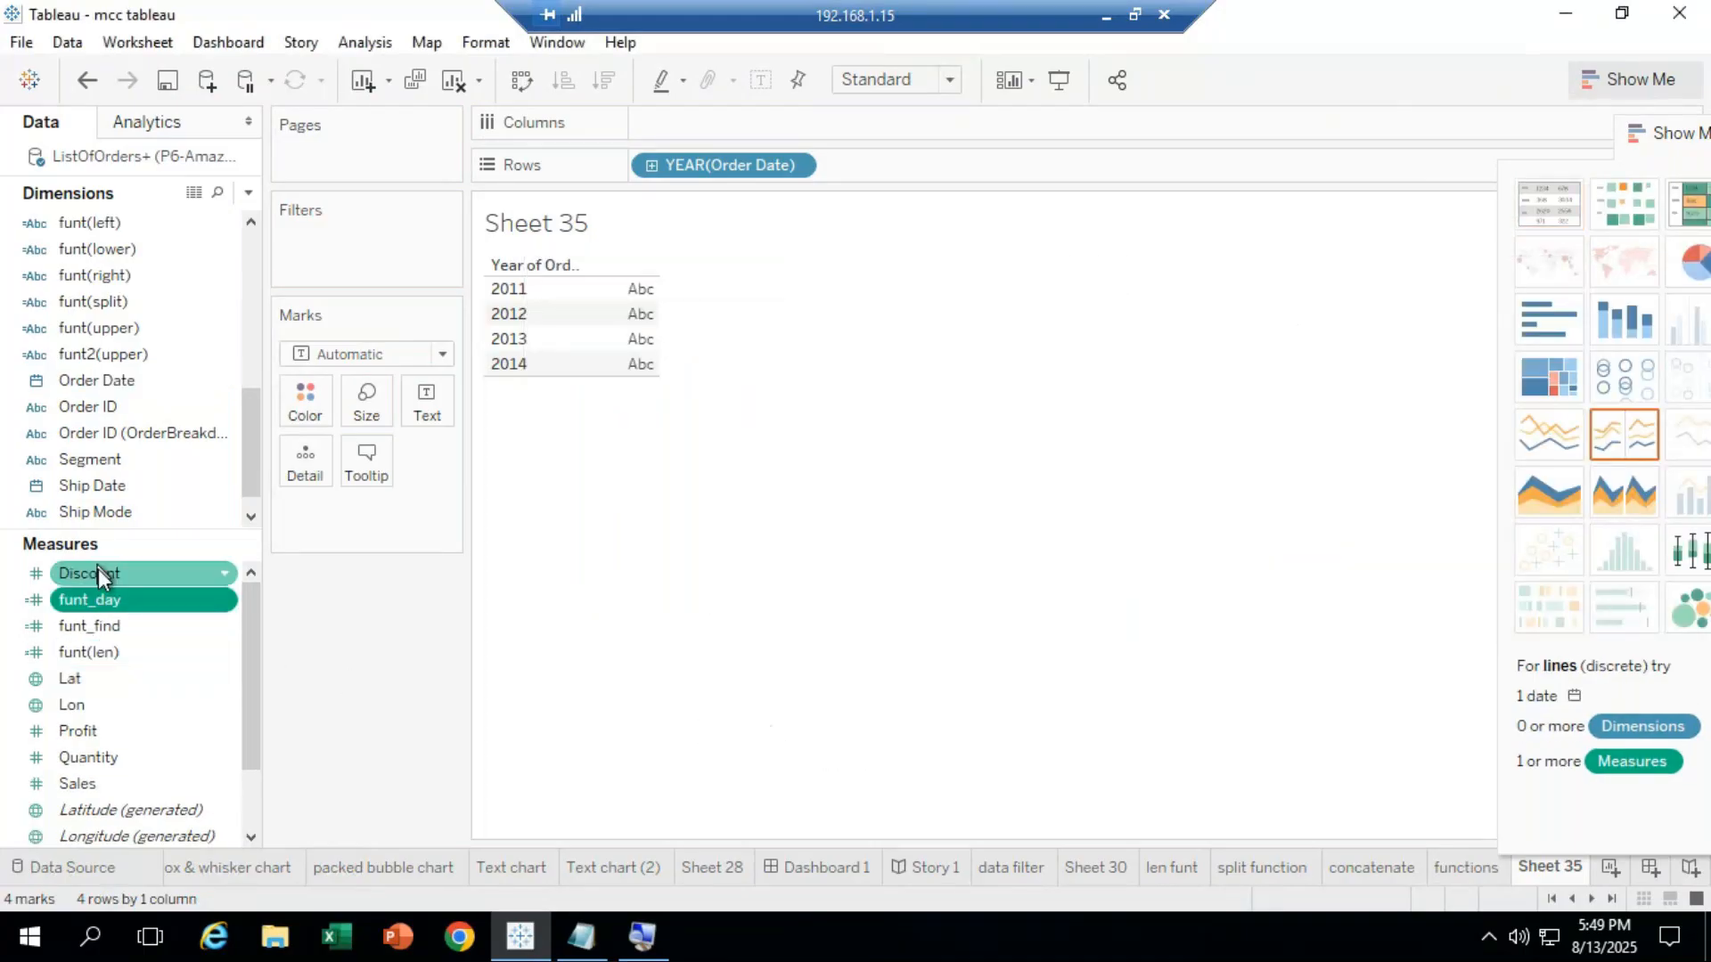
Place the funt_day measure as text values in the year table and change its aggregation to Attribute.
mouse_move(250, 660)
left_mouse_down()
mouse_move(249, 708)
mouse_move(250, 660)
left_mouse_up()
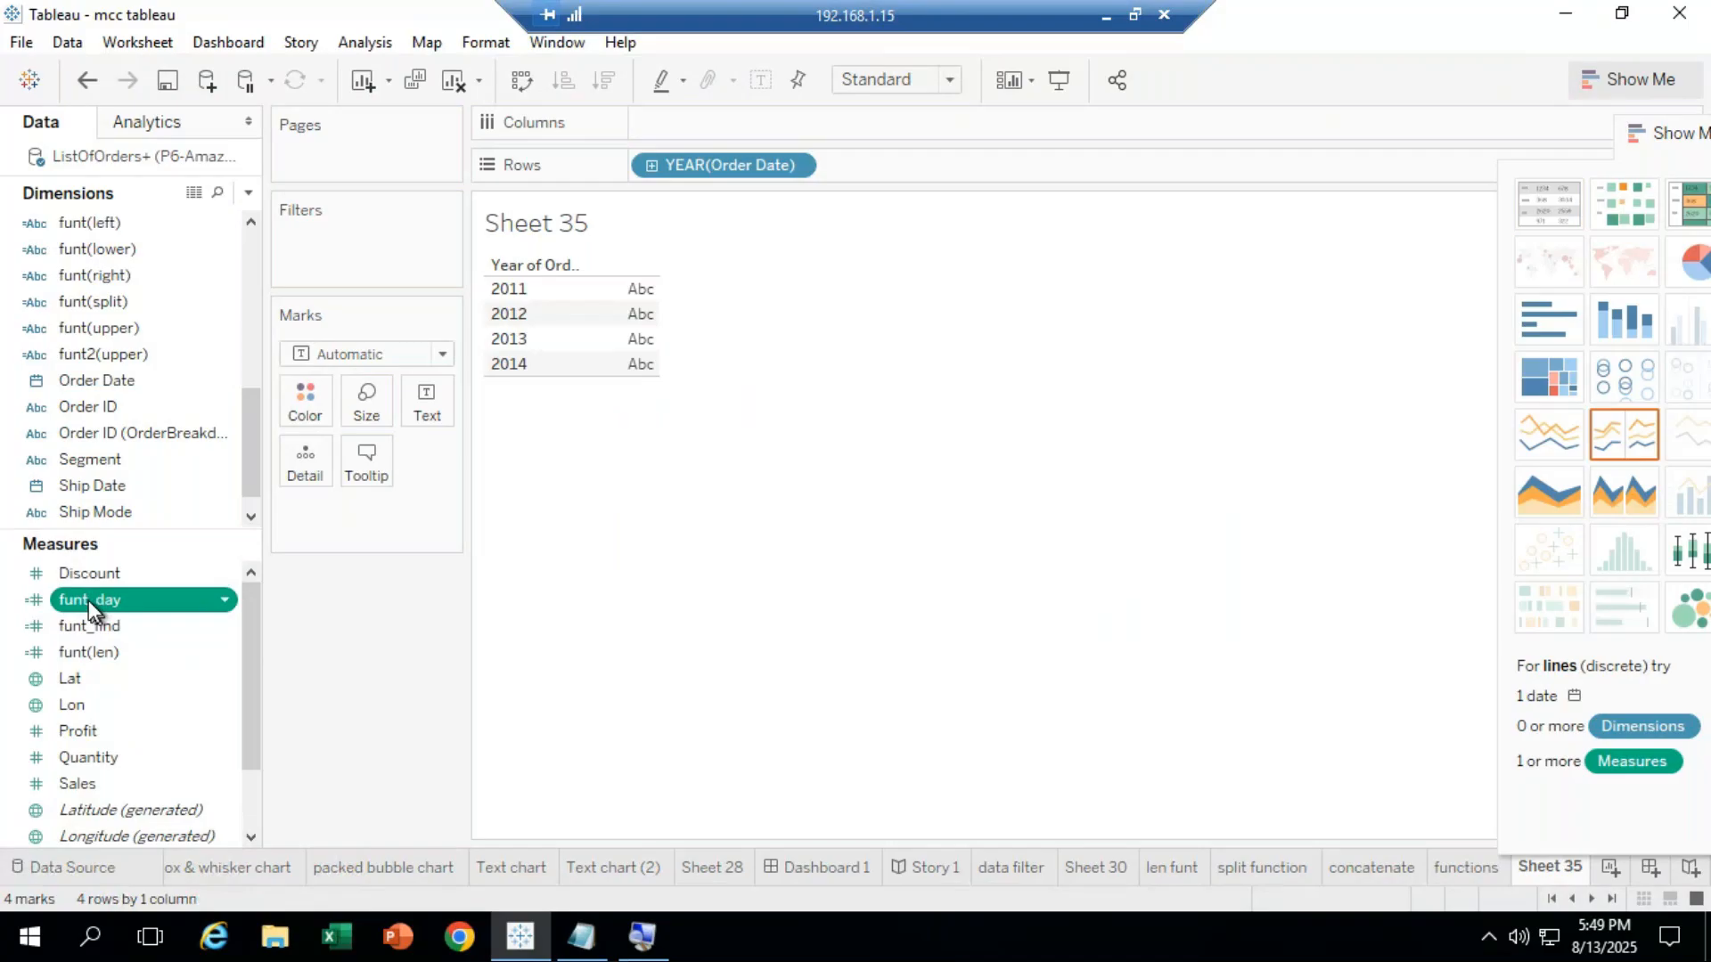
left_click_drag(88, 601, 634, 360)
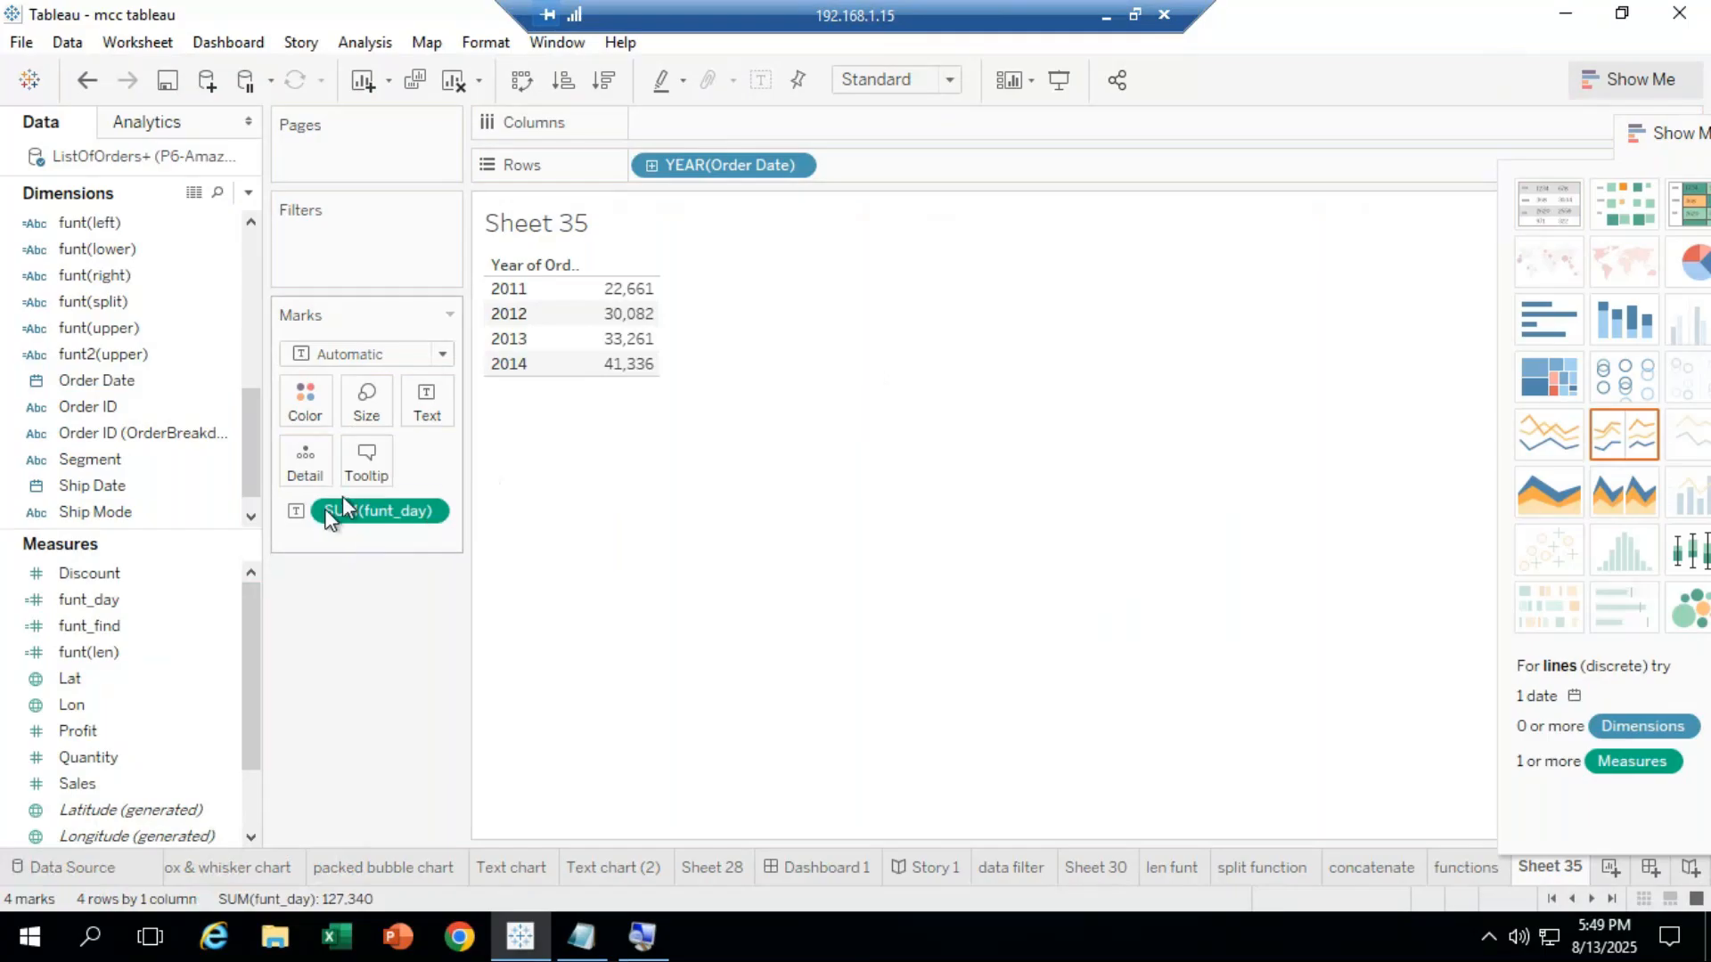
left_click(432, 510)
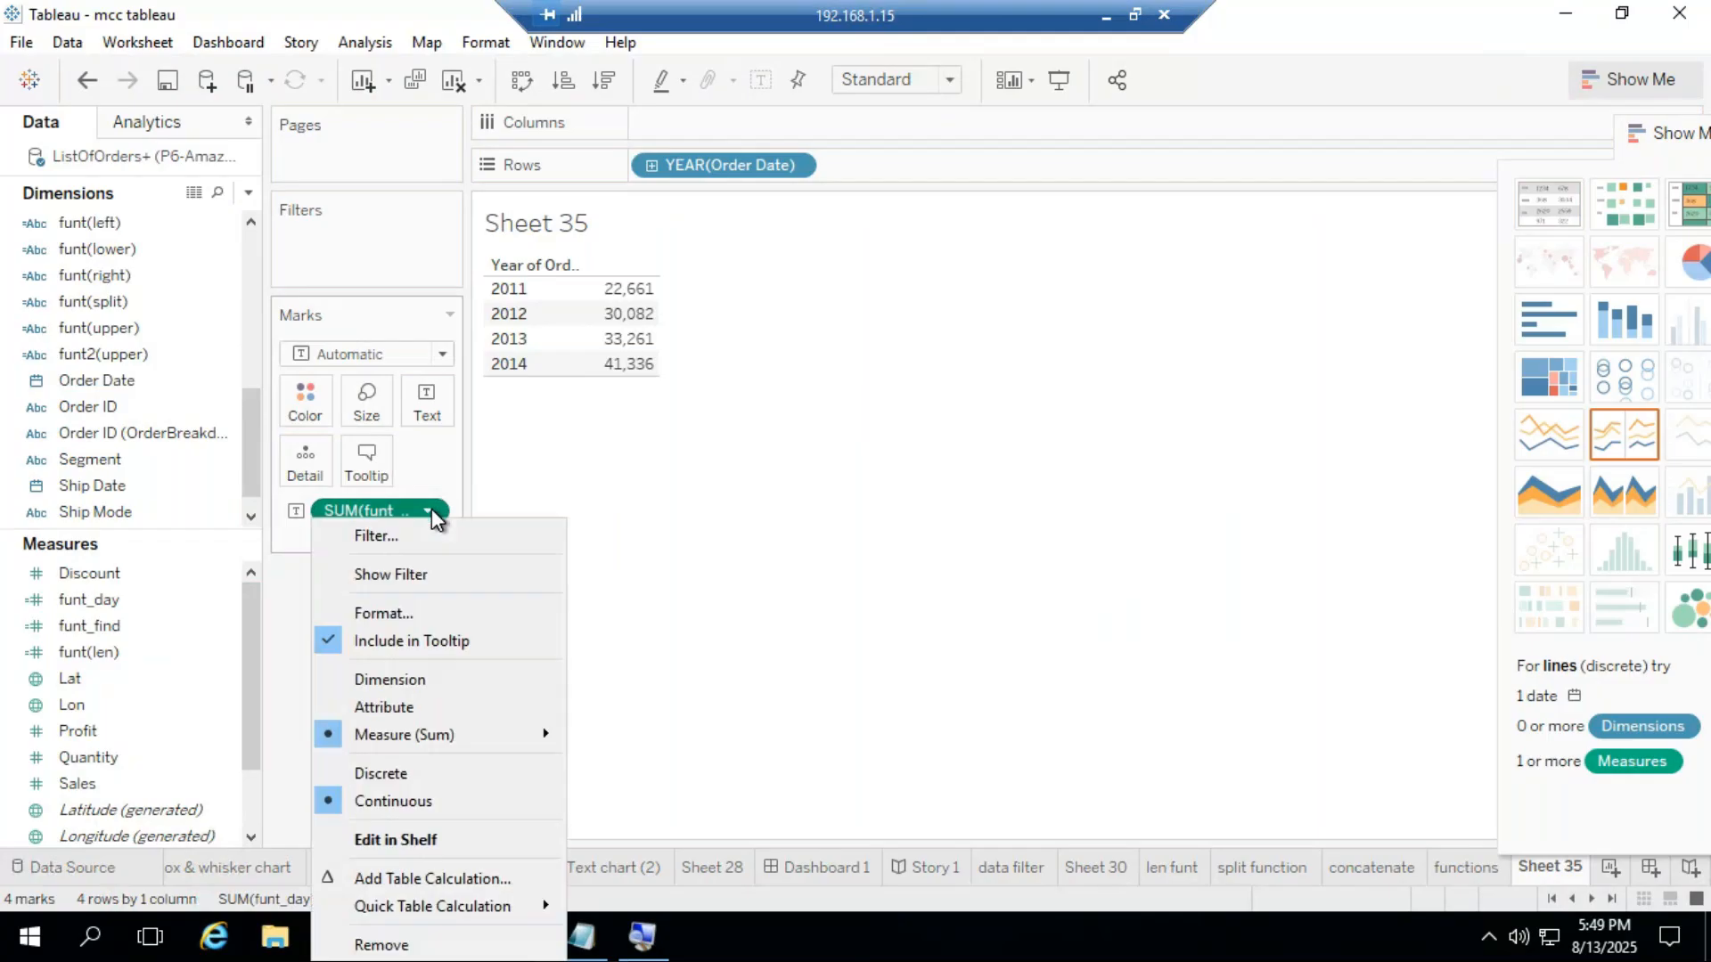
left_click(404, 709)
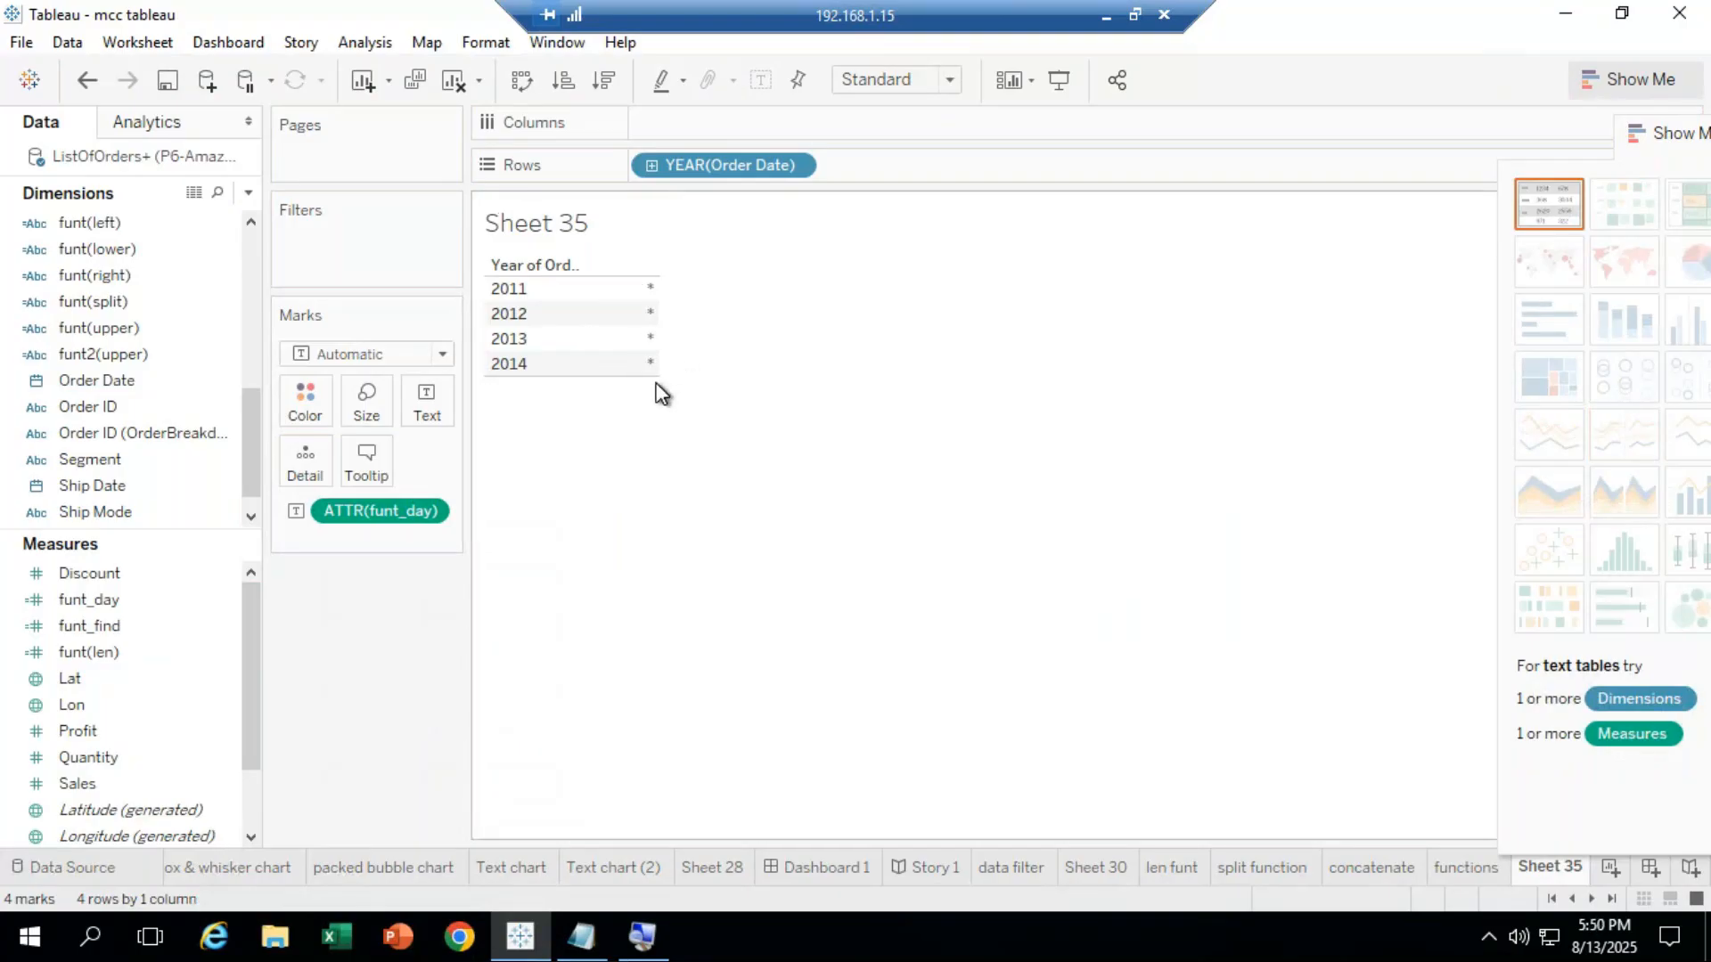
Drill the Order Date rows down through quarter and month to day, and examine the funt_day values for January 2011.
left_click(650, 166)
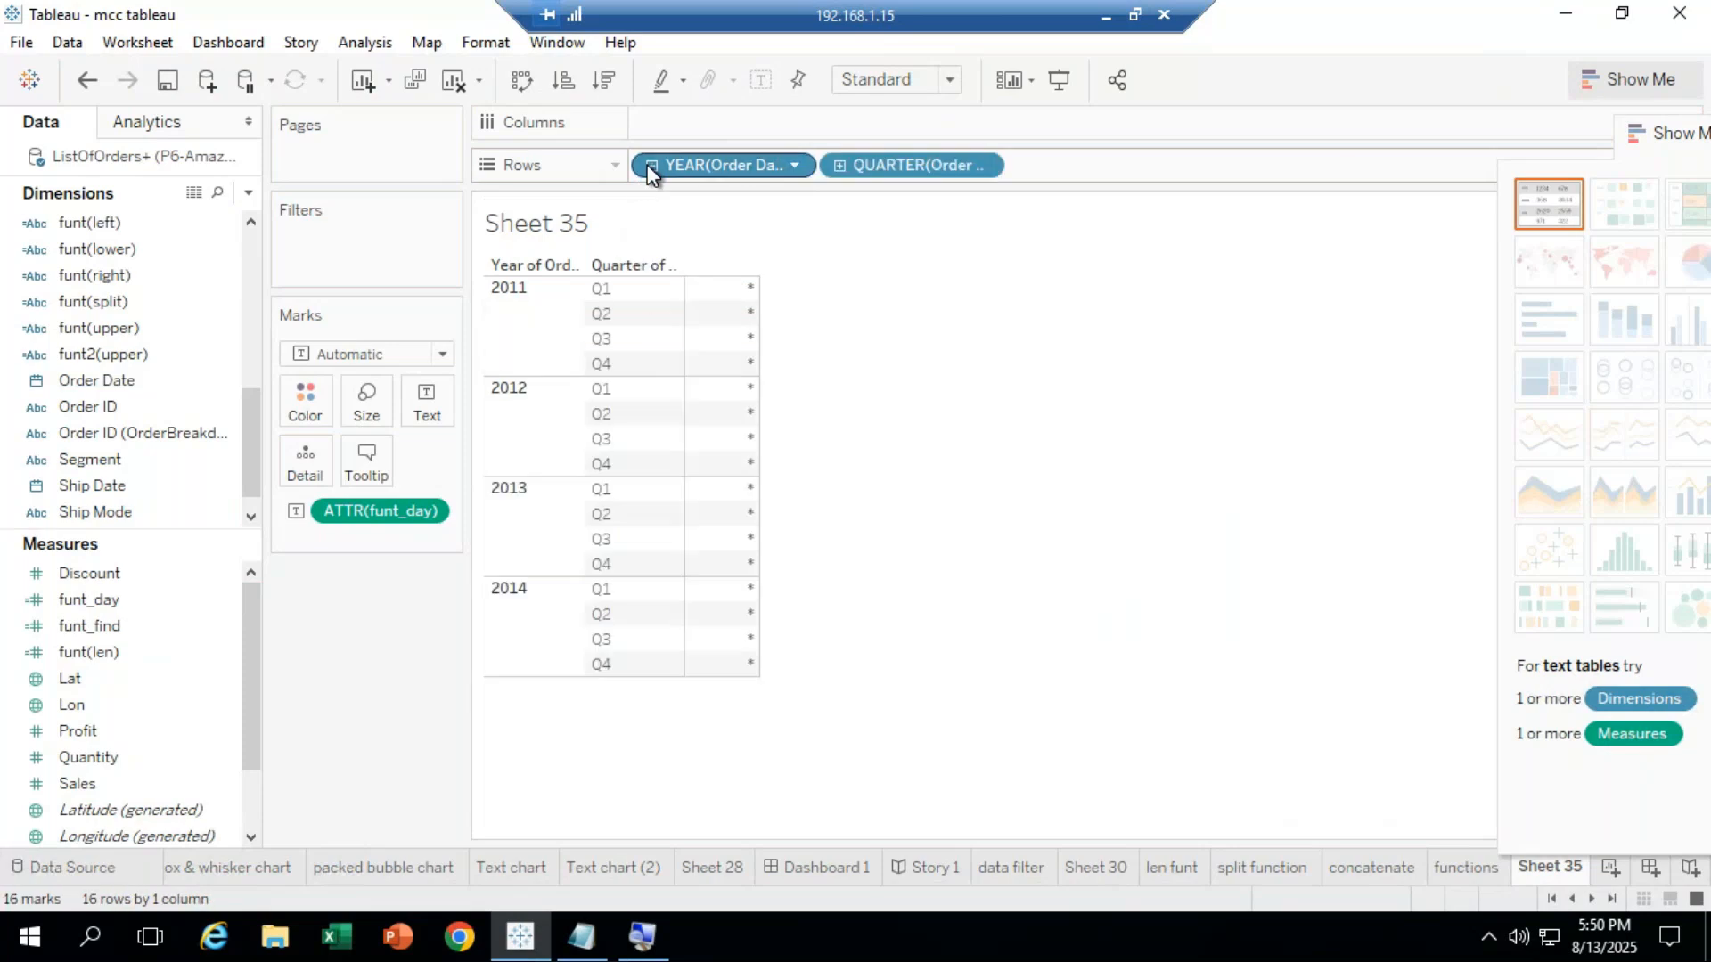
left_click(651, 166)
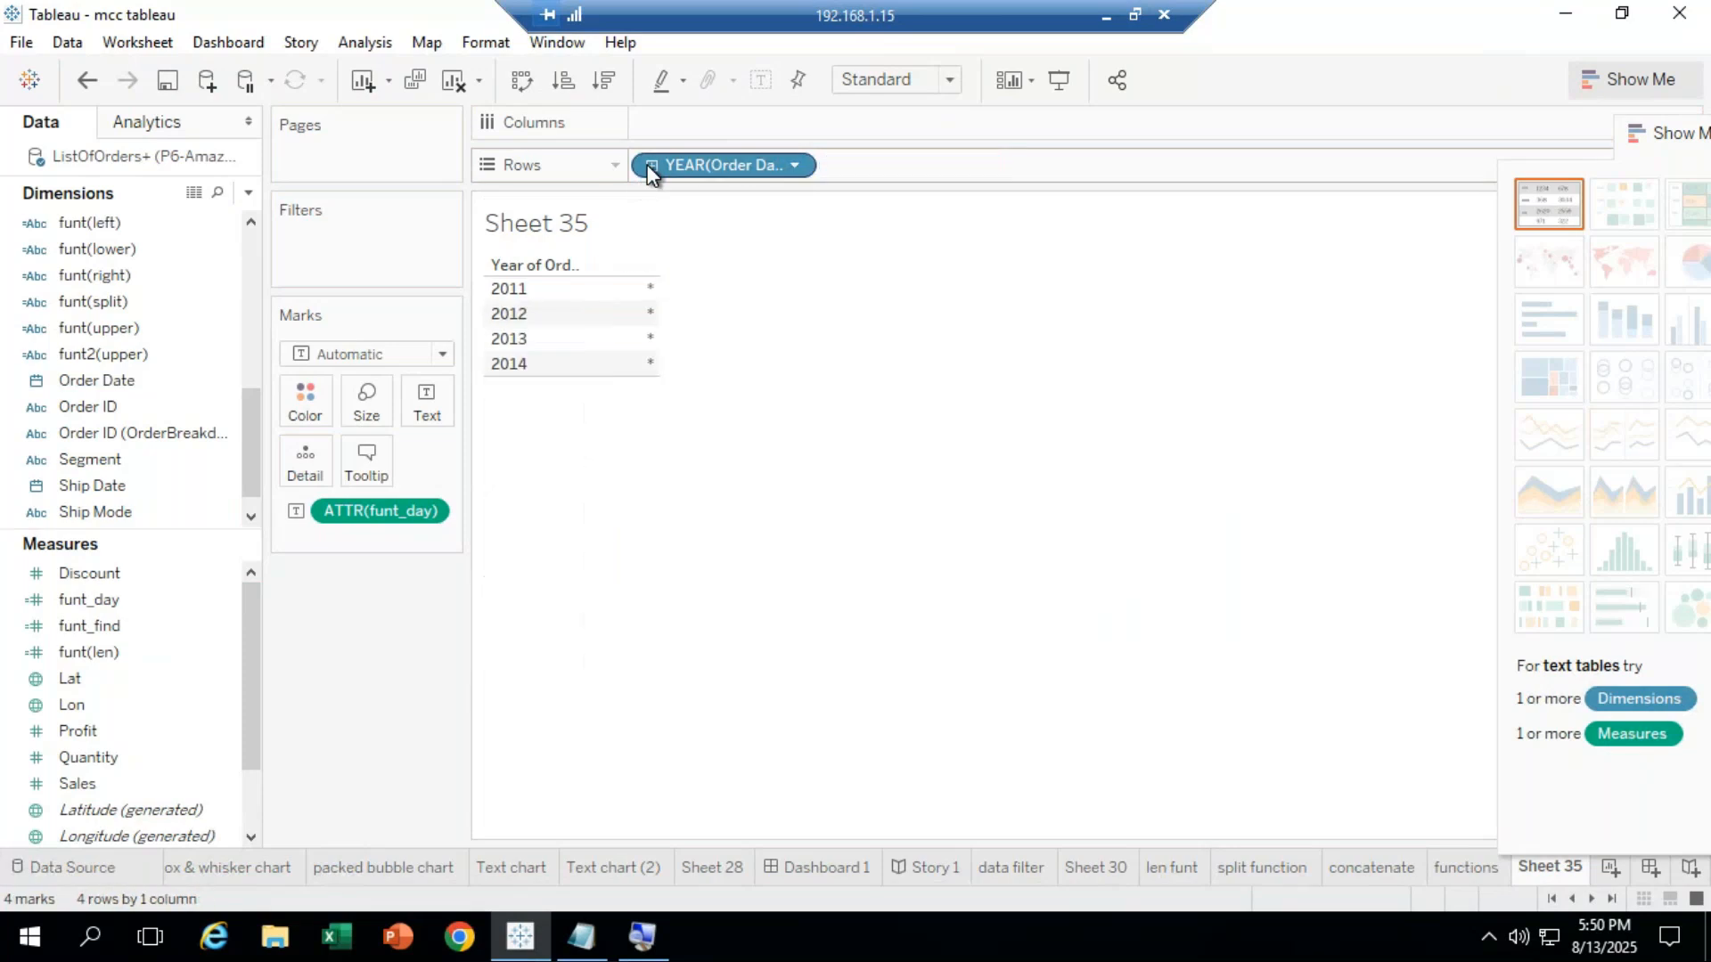
left_click(651, 168)
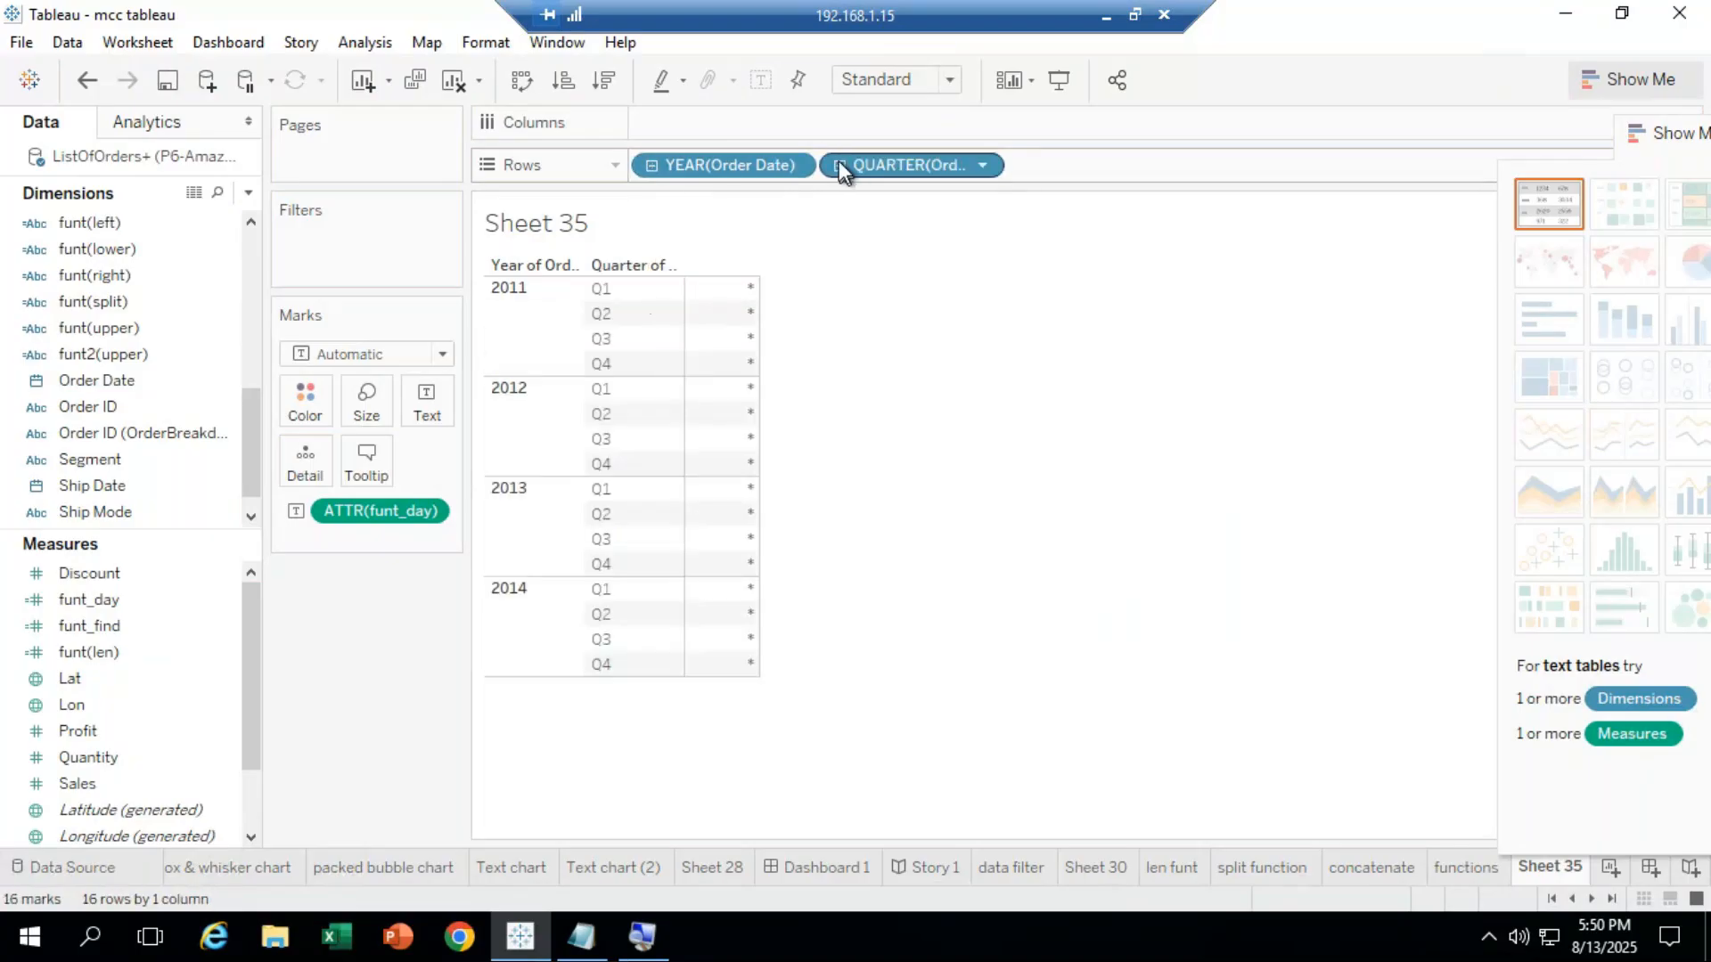
left_click(839, 166)
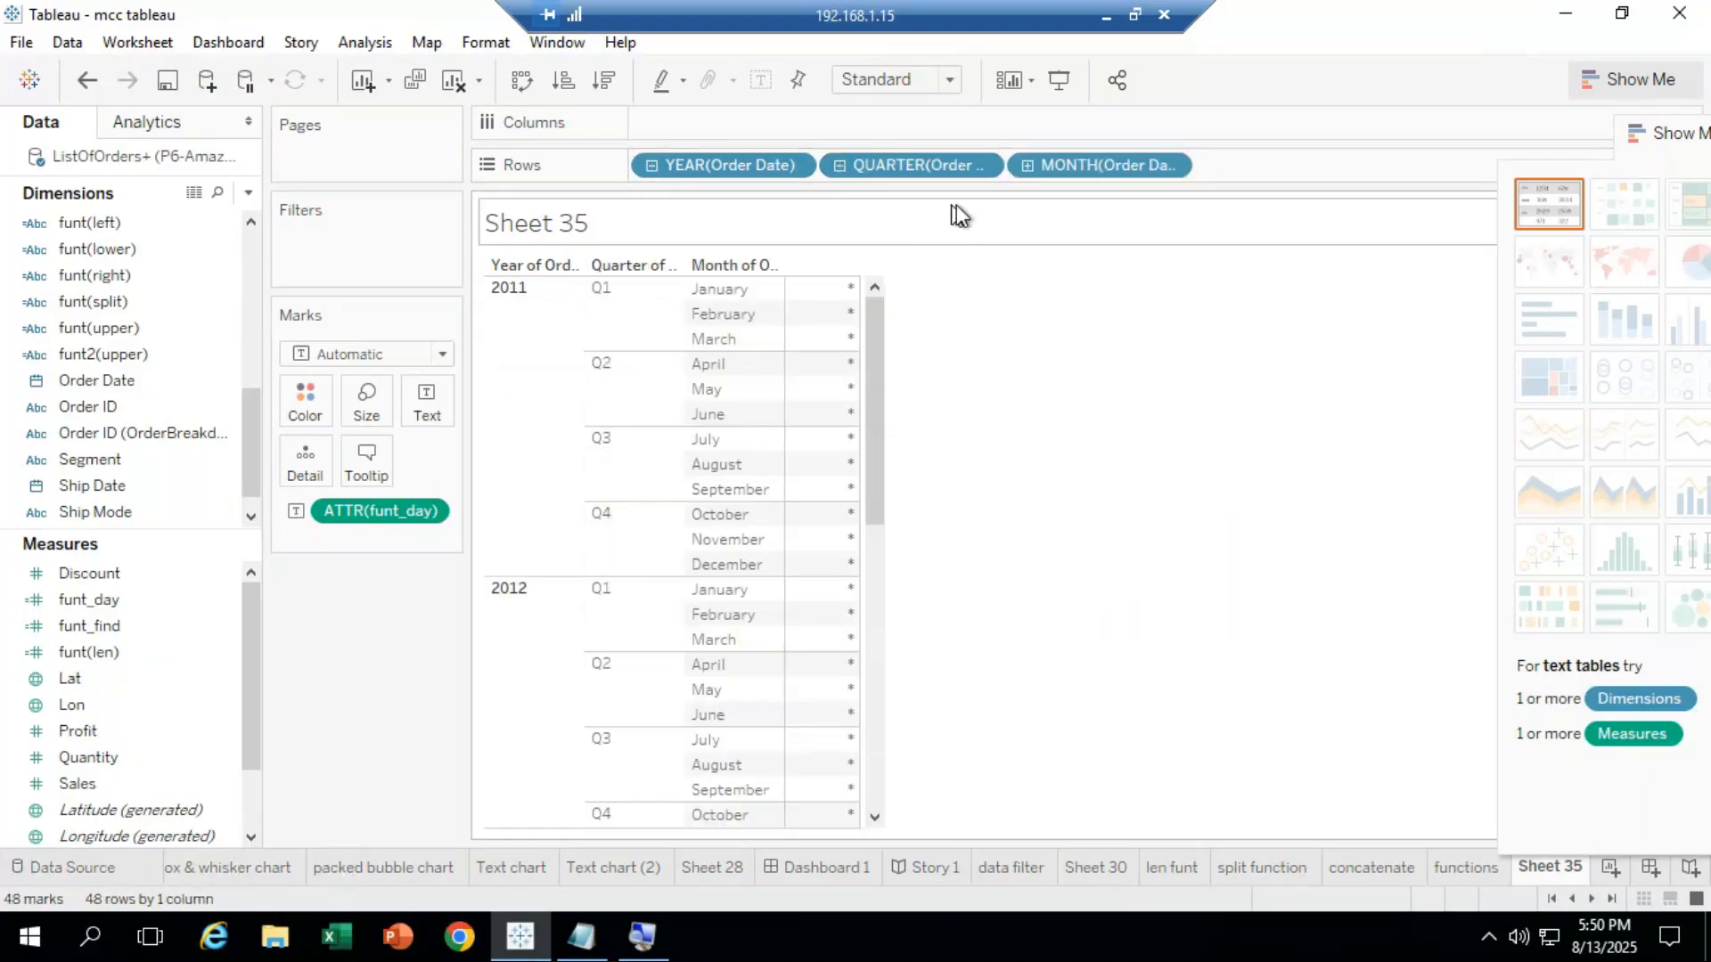
left_click(1027, 166)
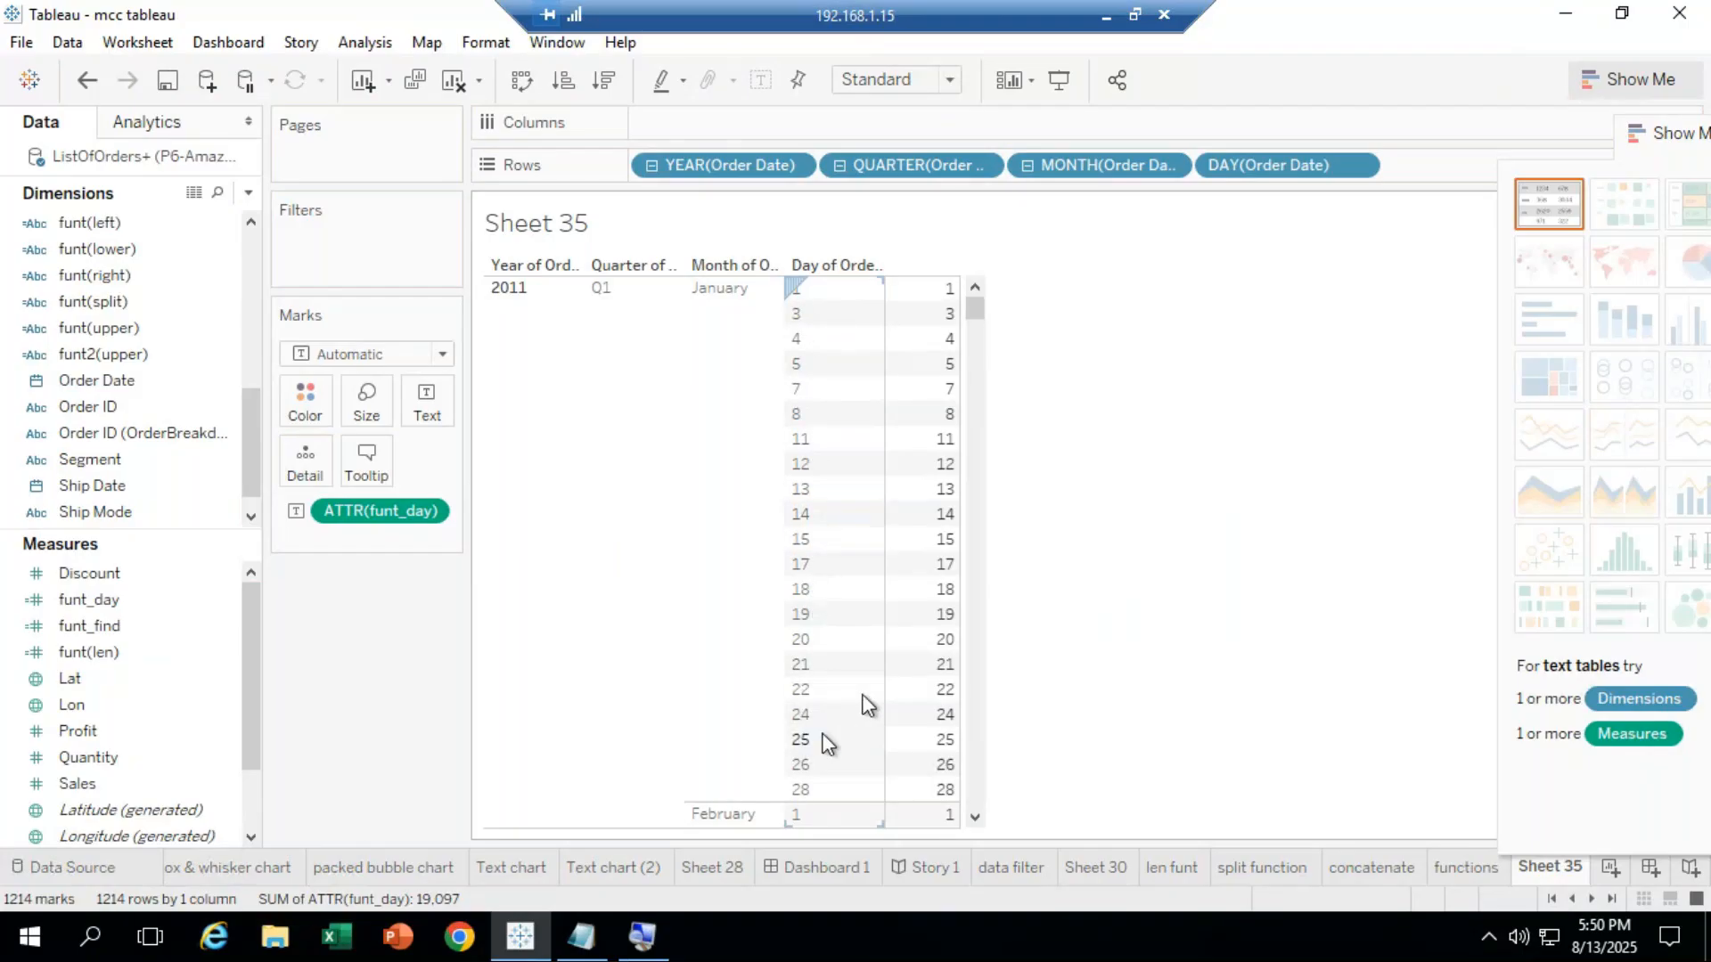
mouse_move(927, 290)
mouse_move(948, 317)
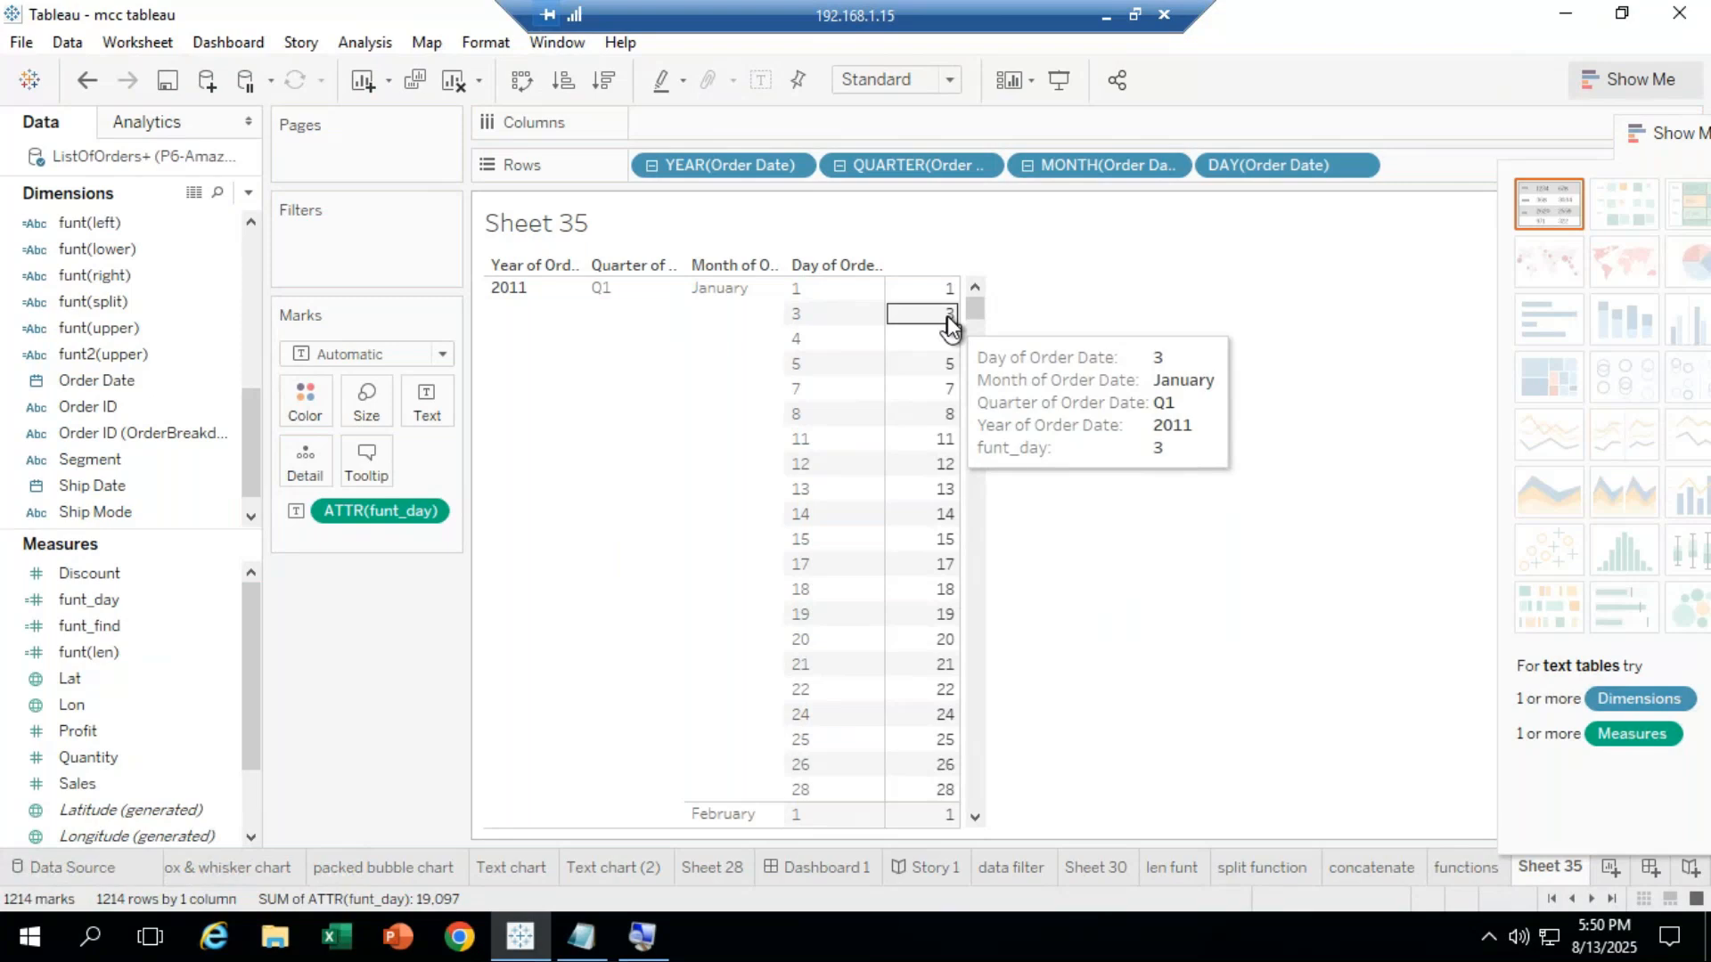
mouse_move(956, 353)
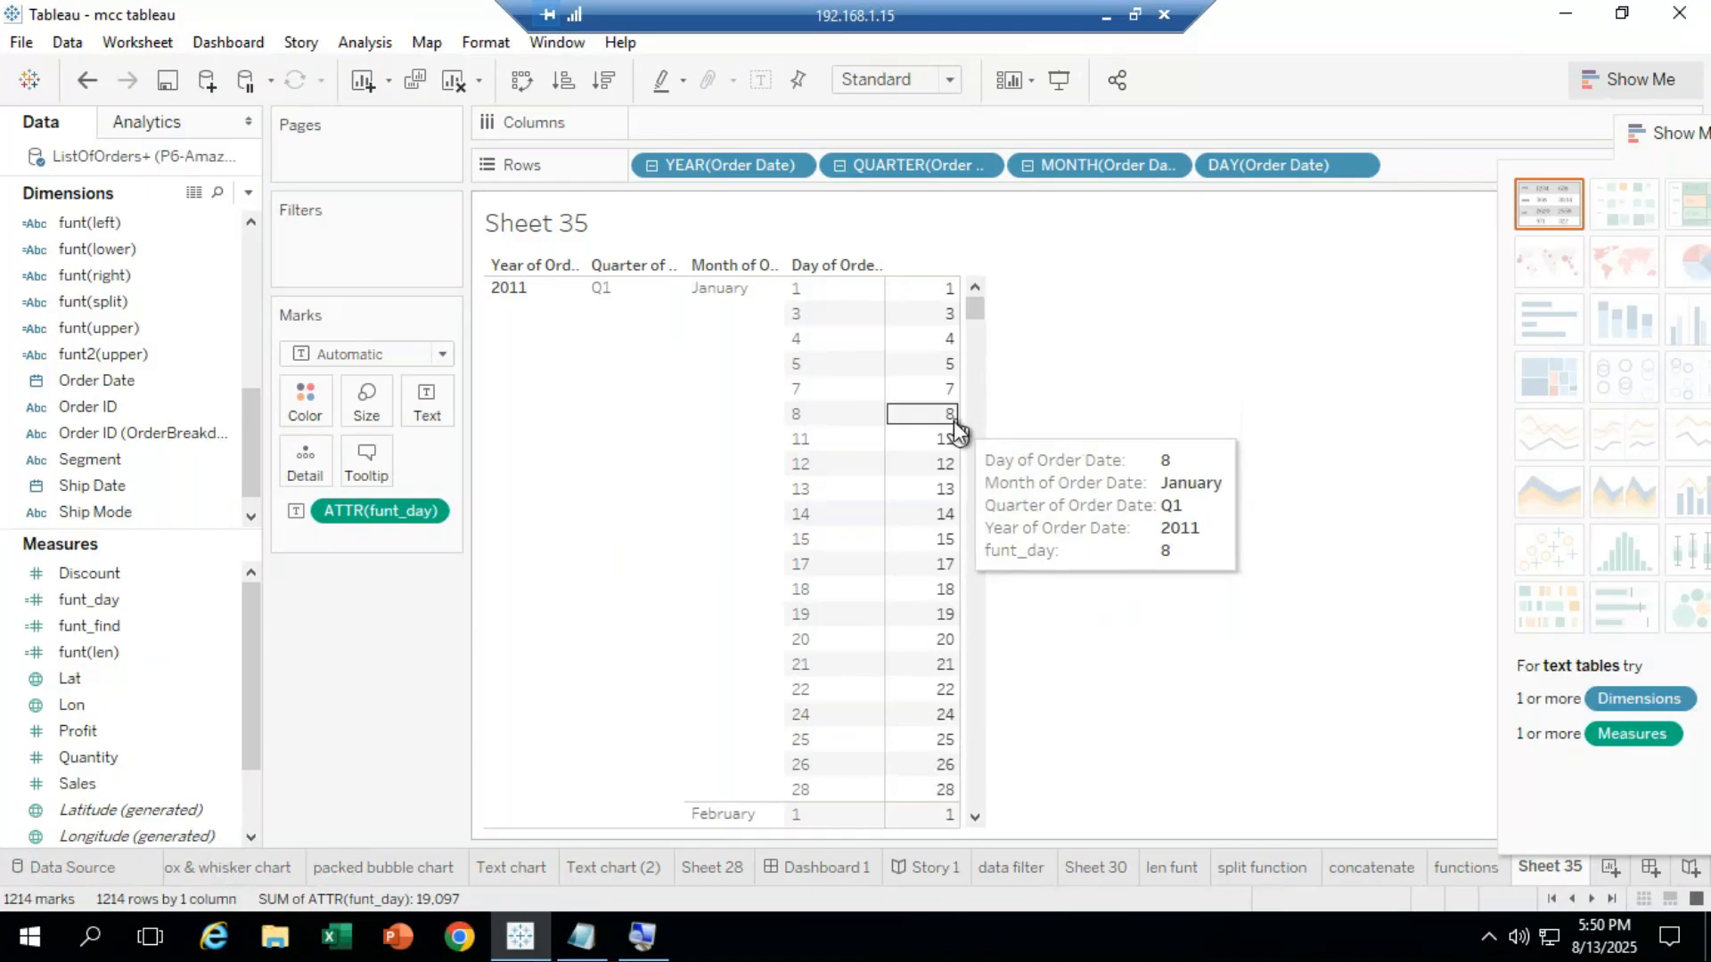
mouse_move(938, 441)
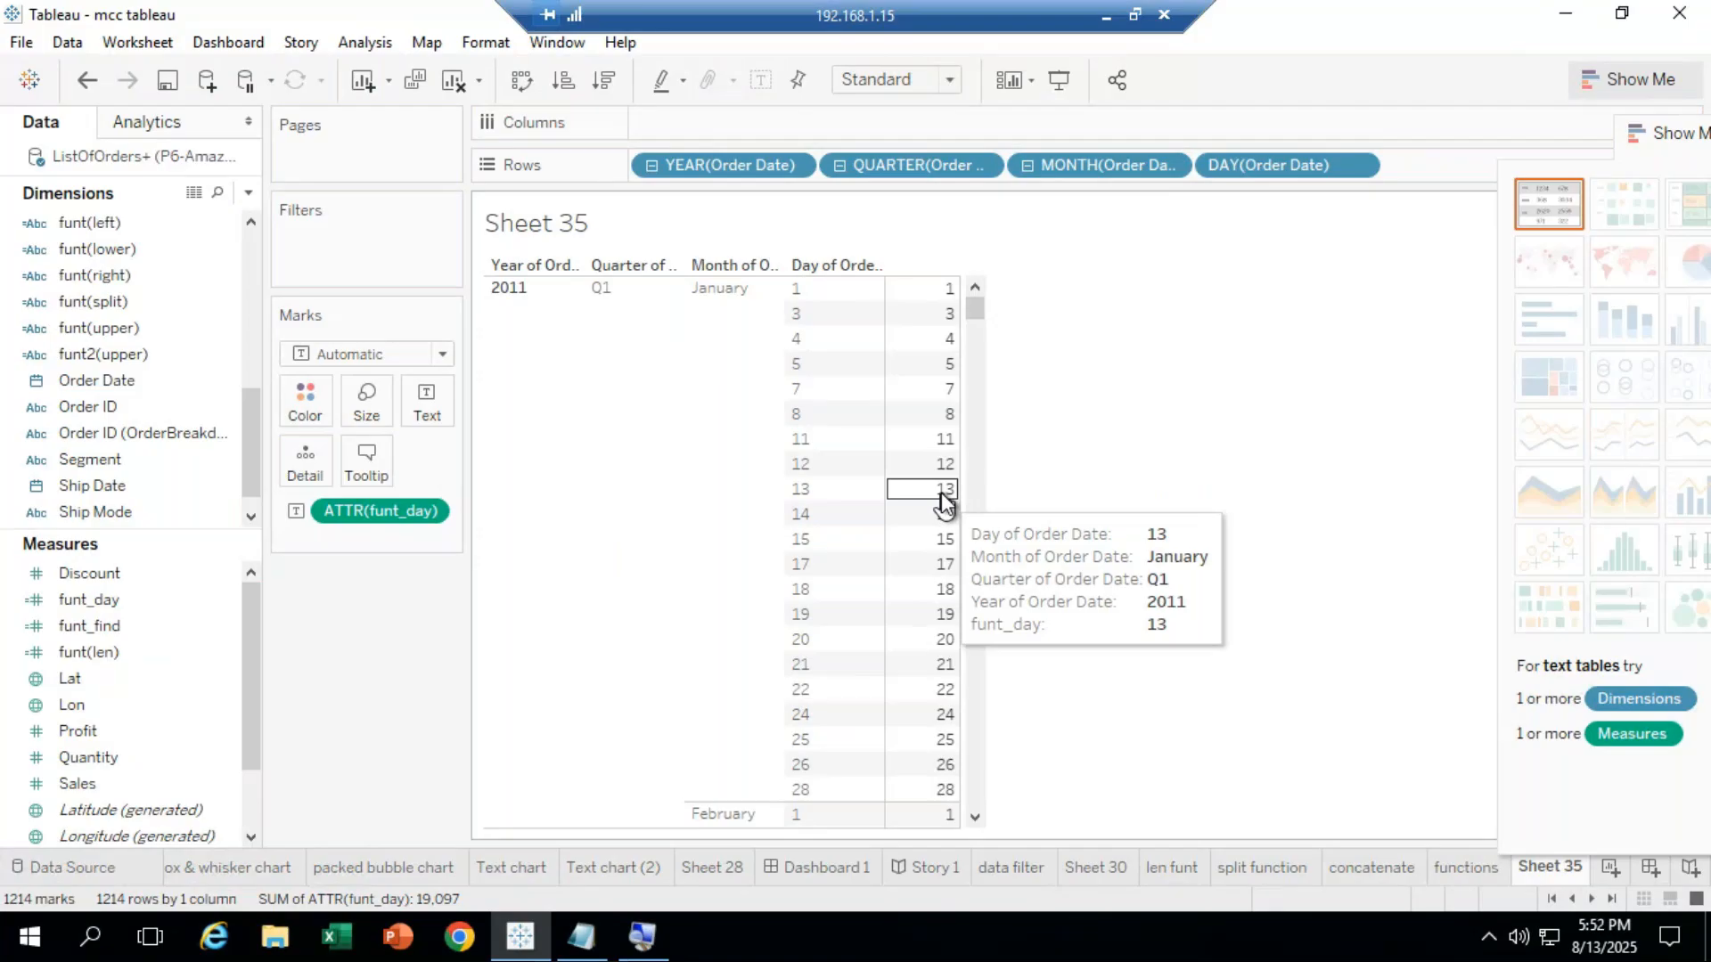
Rename the worksheet Sheet 35 as funt_day and move the Show Me pane away from the view.
right_click(1556, 868)
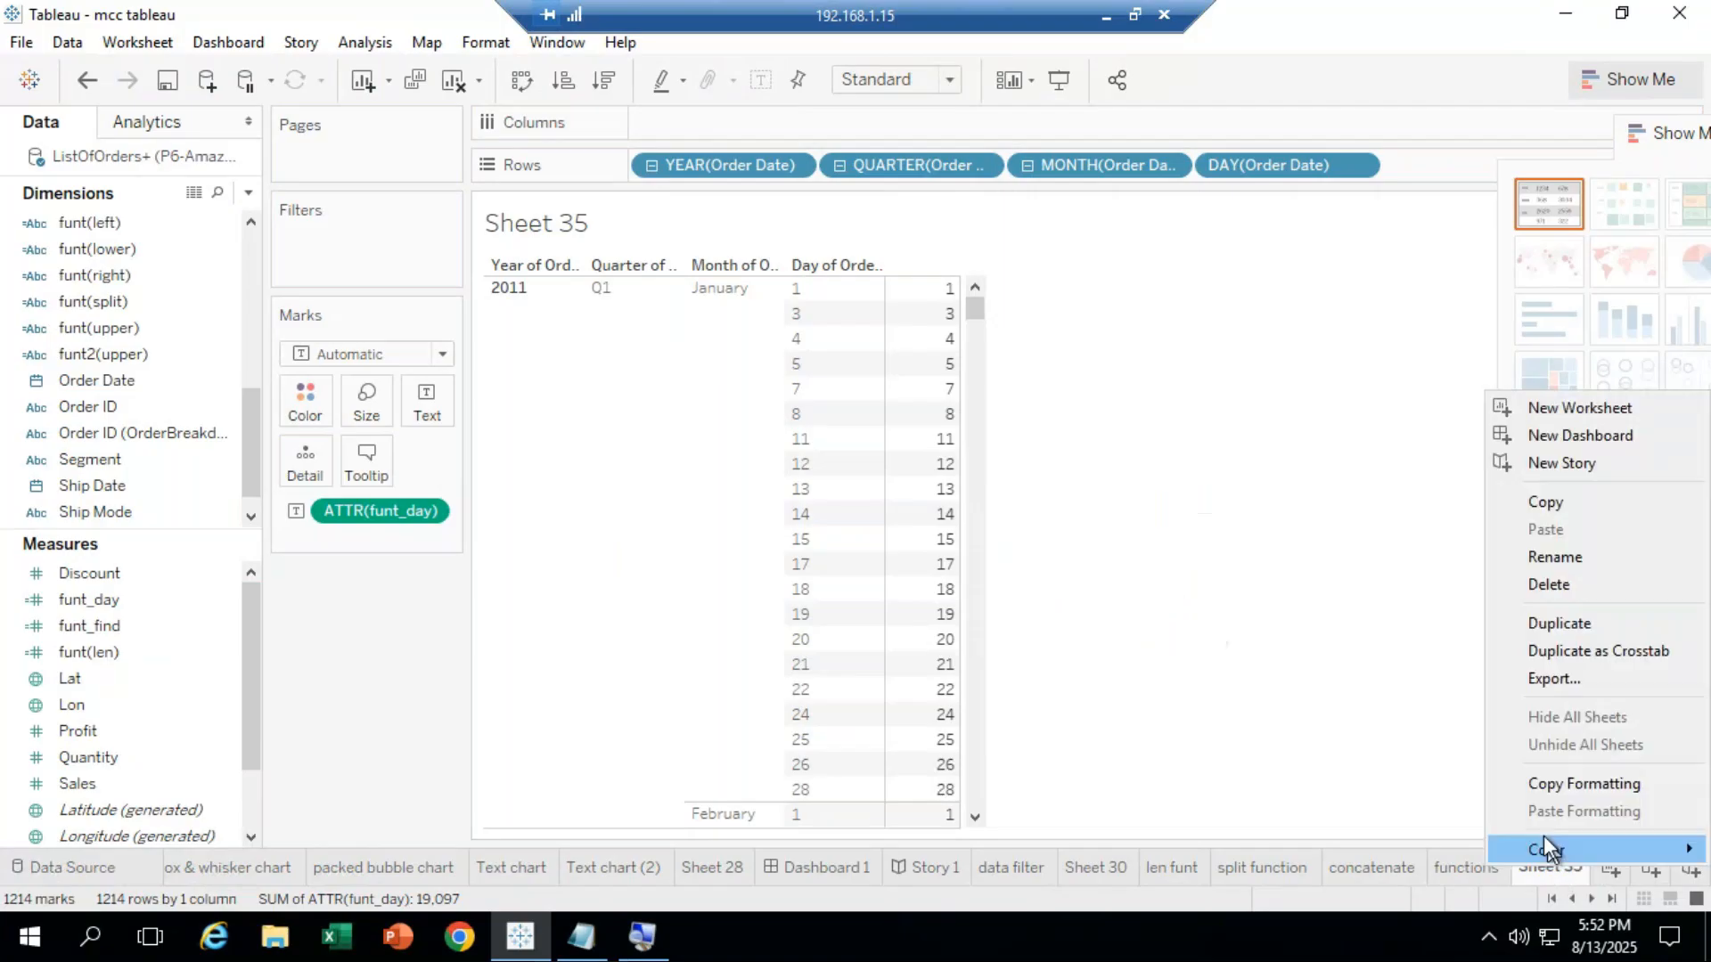
left_click(1558, 556)
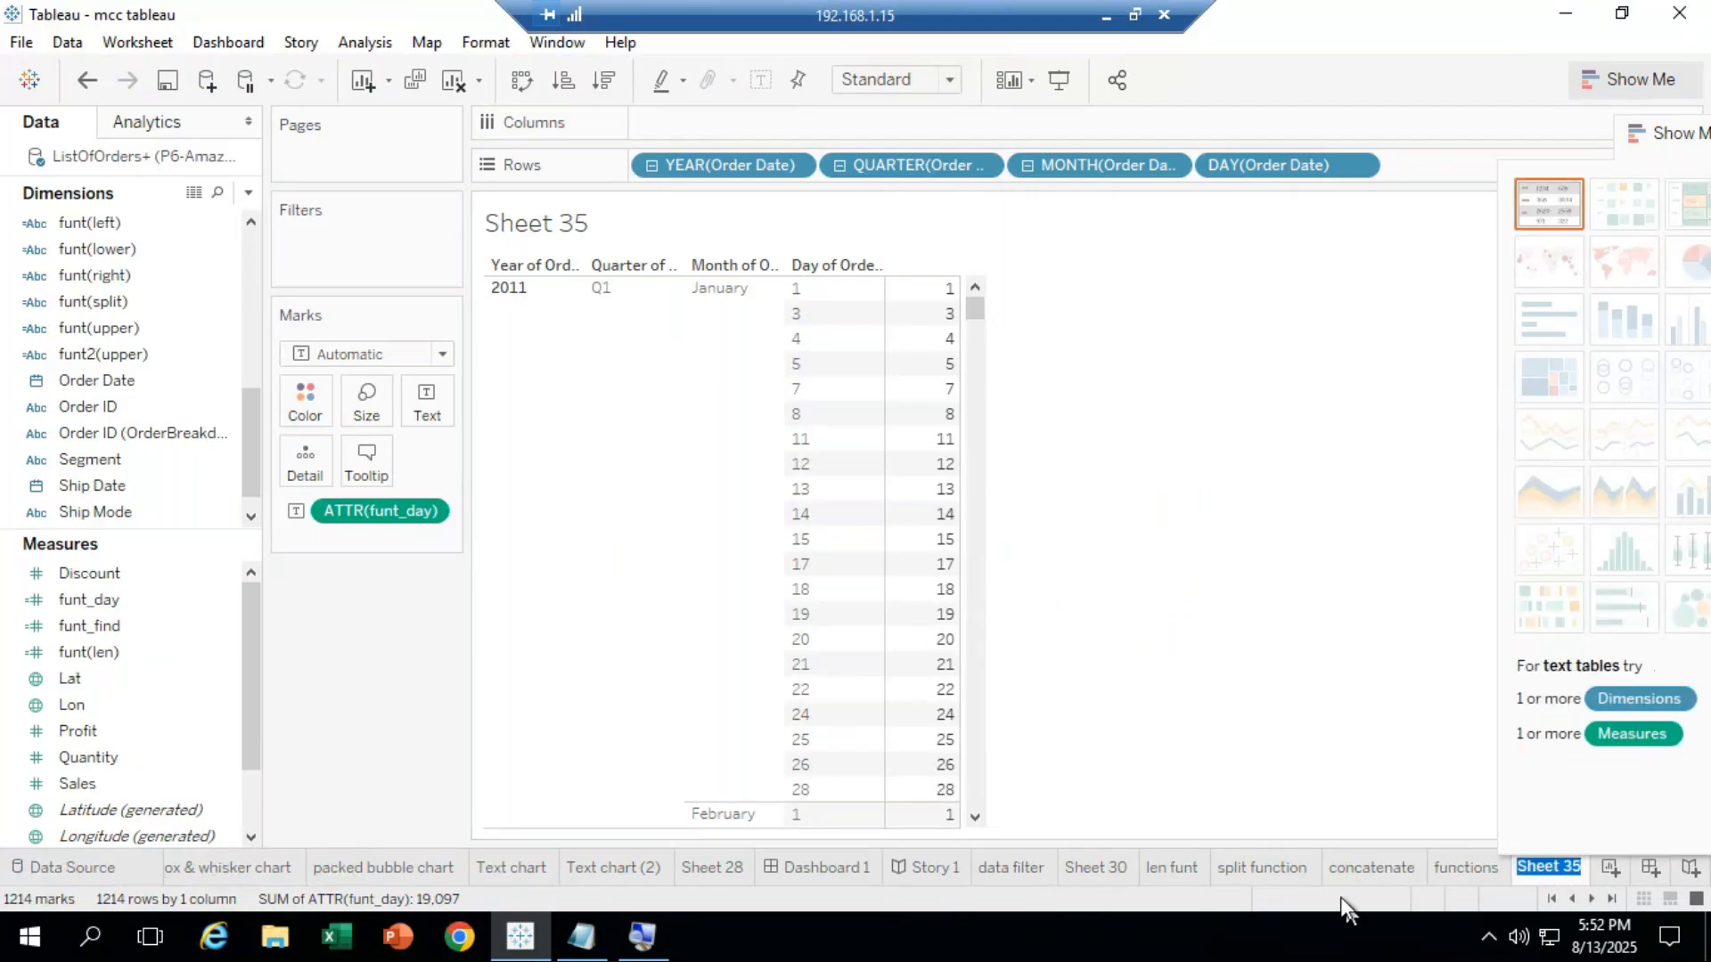
key("BackSpace")
type("funt_day")
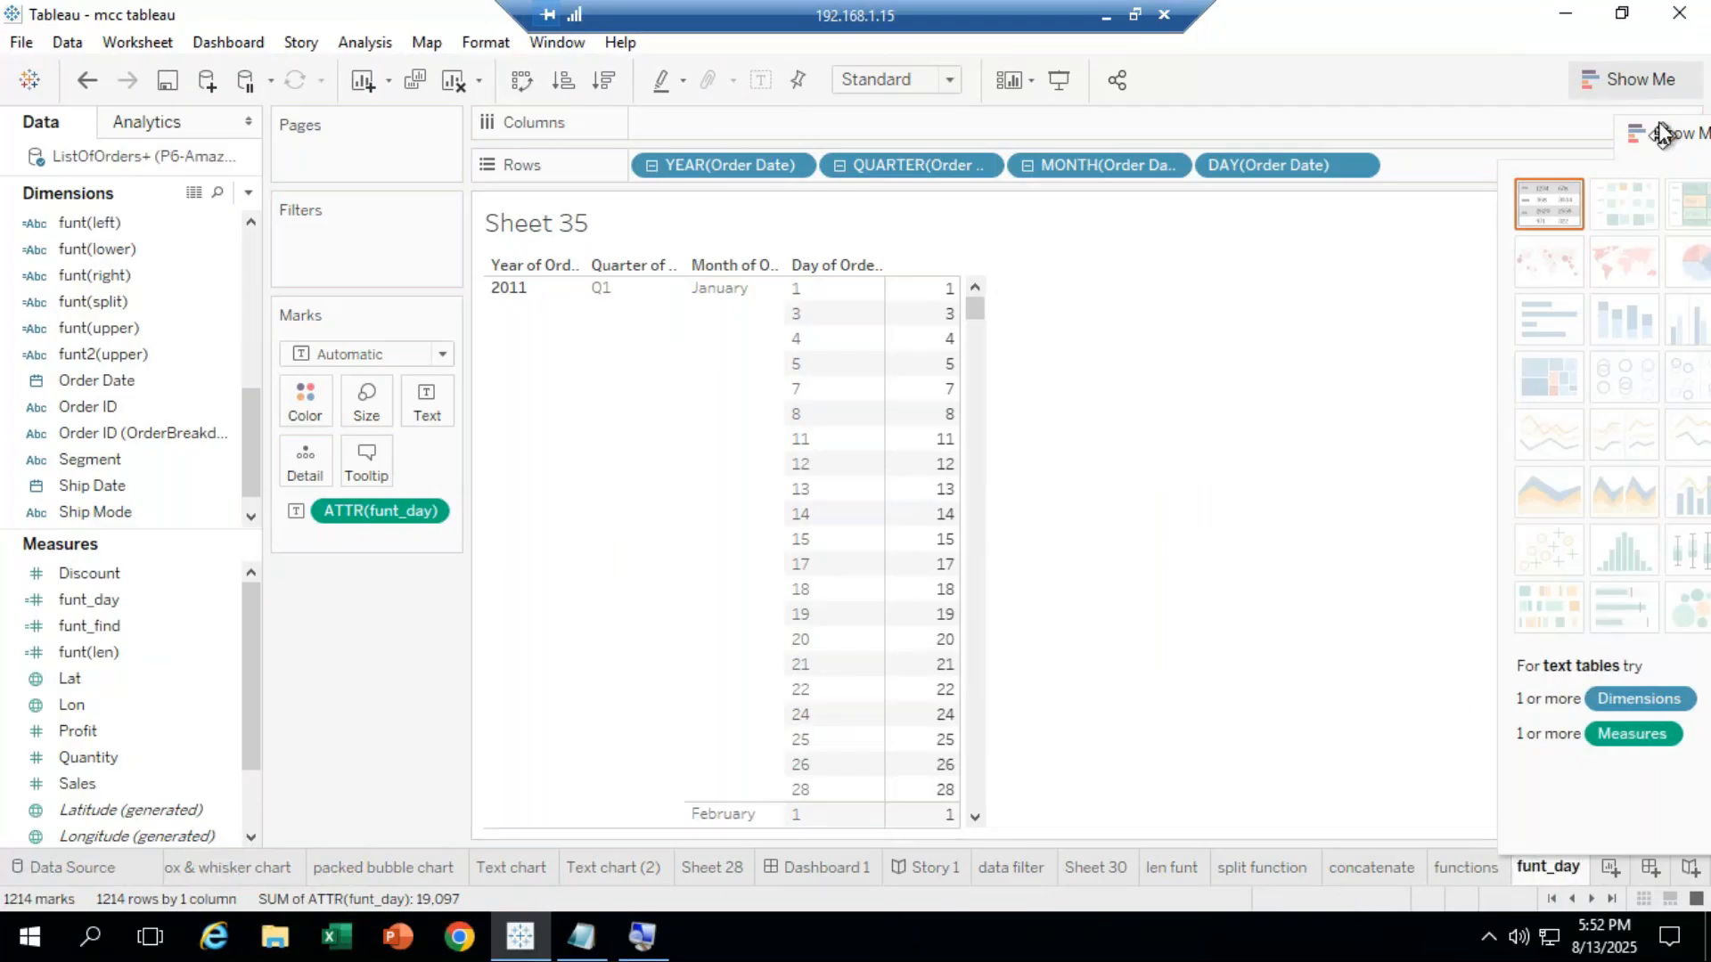
left_click_drag(1657, 134, 201, 859)
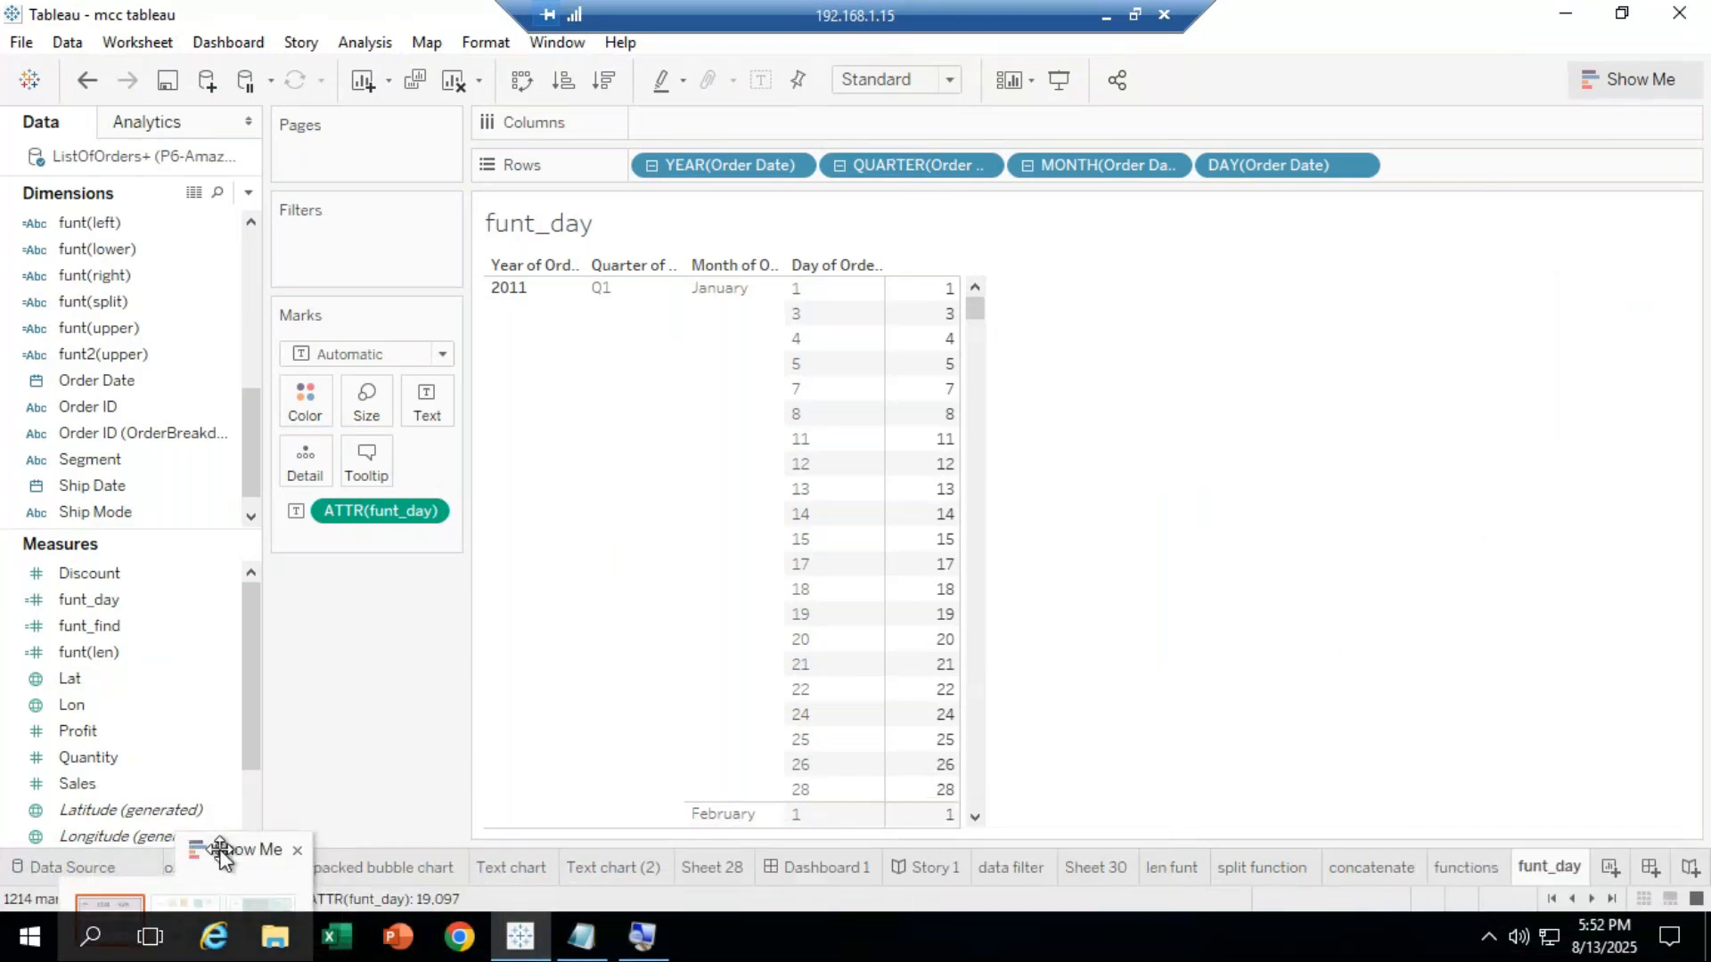
Create a new worksheet and place Order Date on the rows so the years are listed vertically.
left_click(1608, 867)
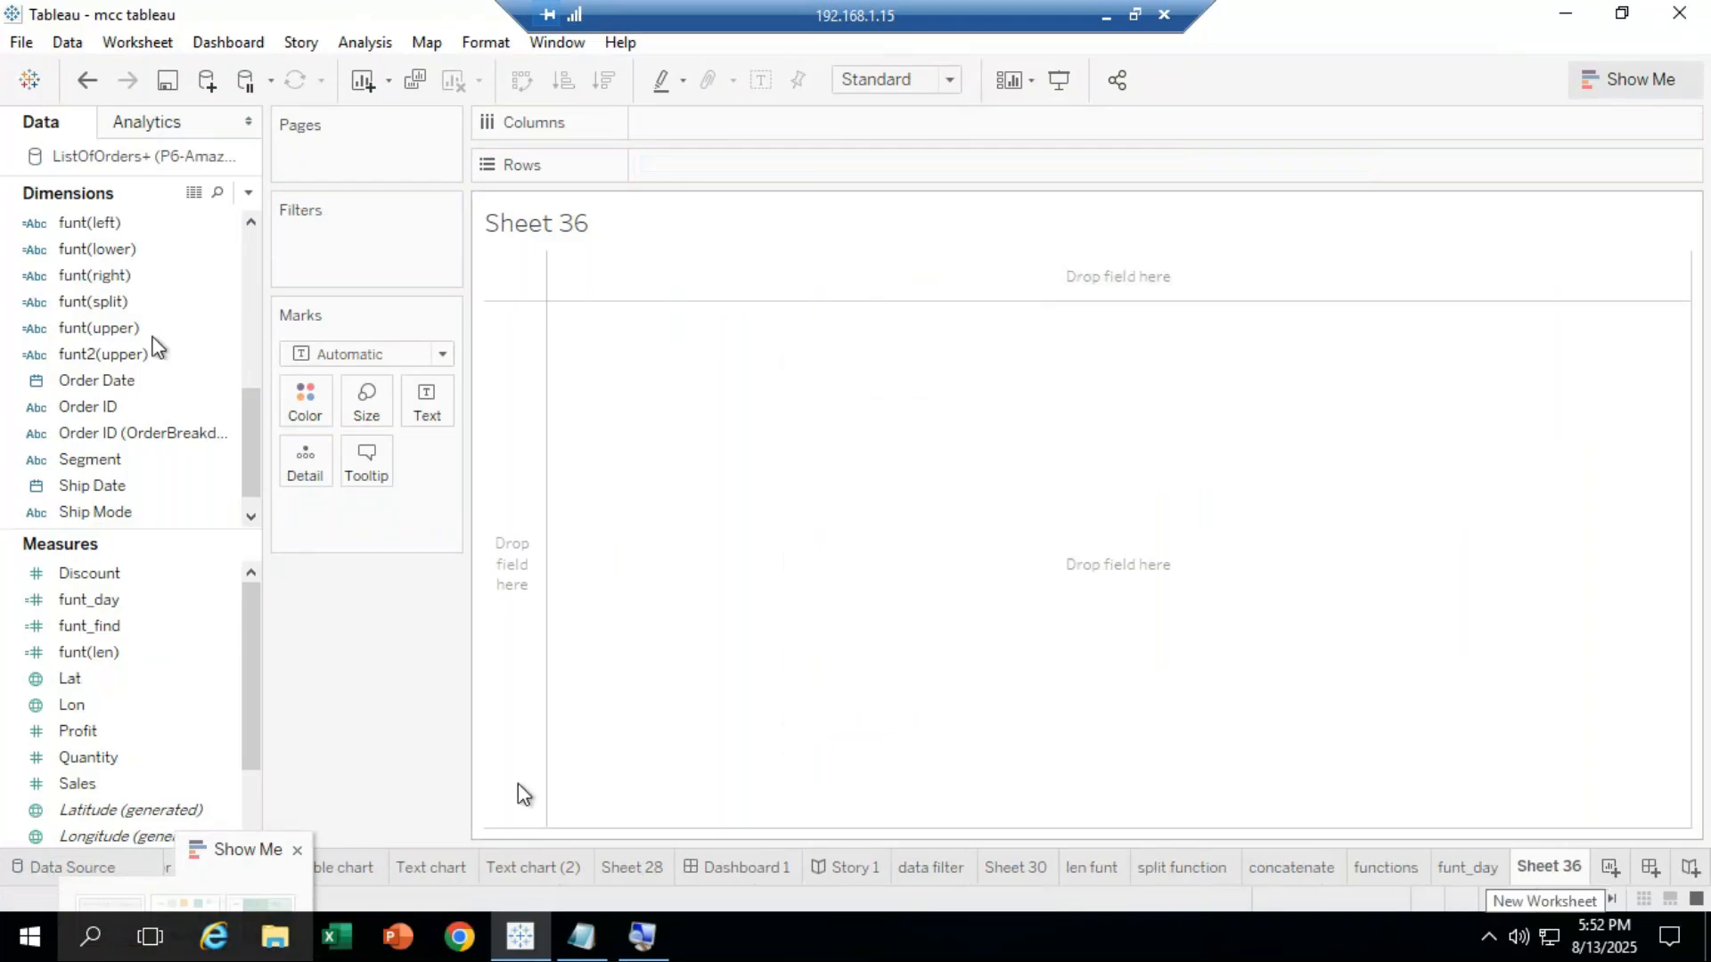
left_click_drag(137, 383, 725, 163)
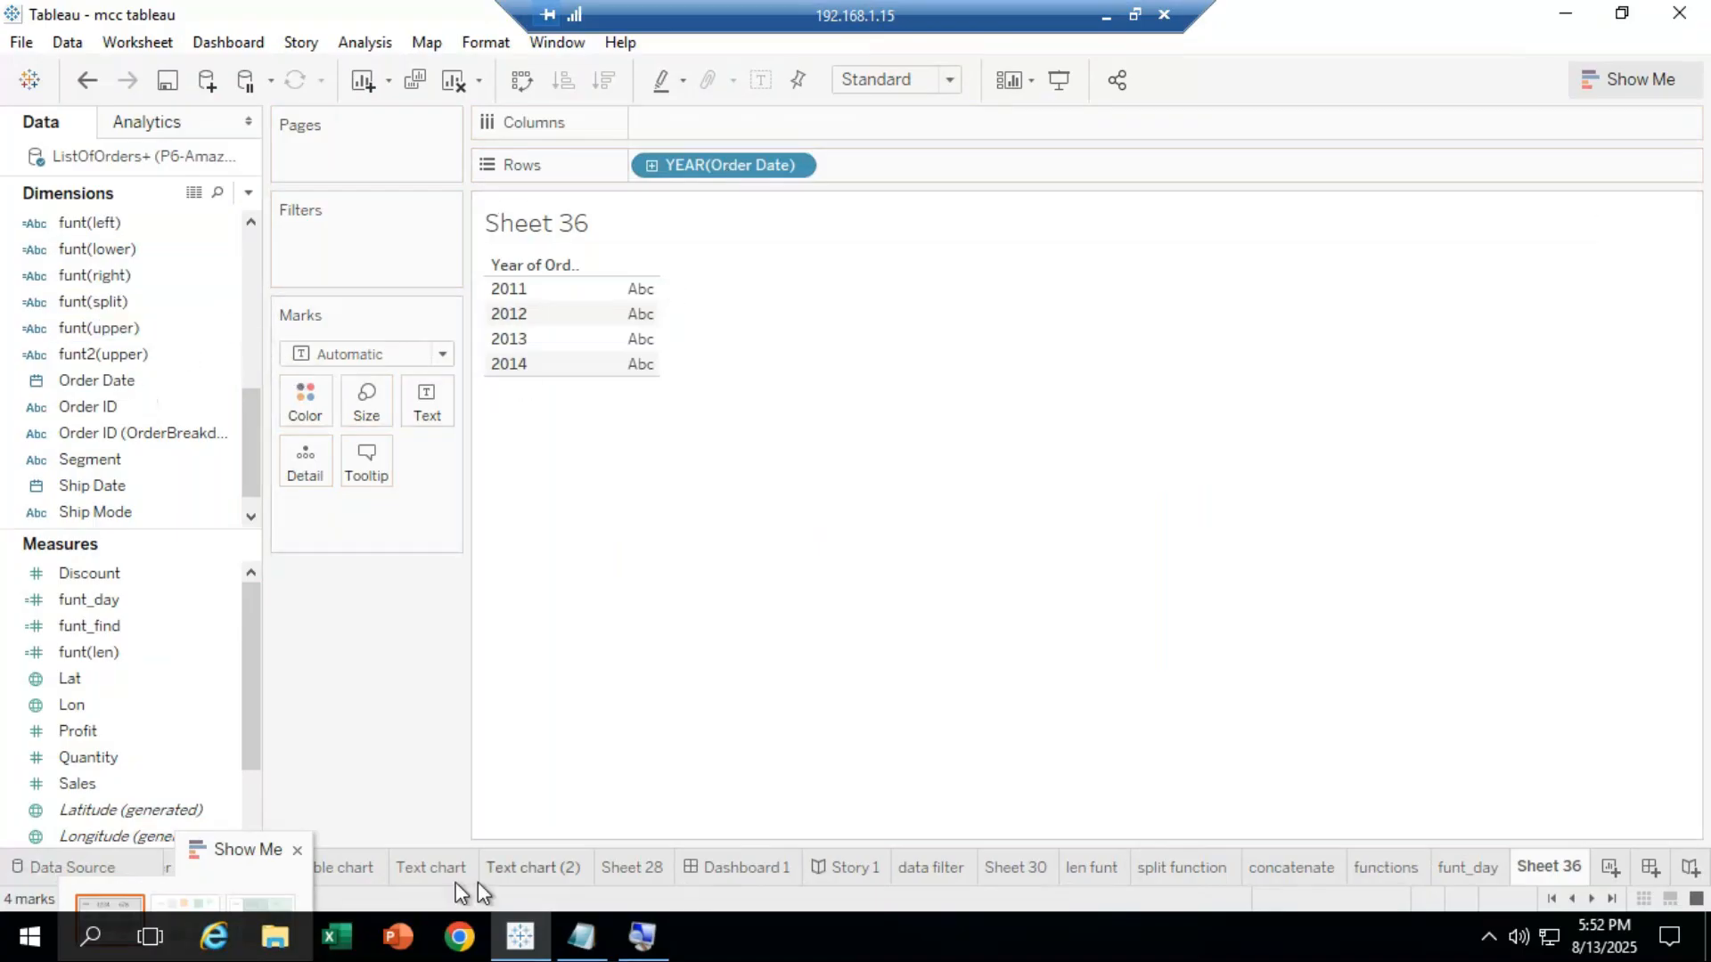
left_click(121, 900)
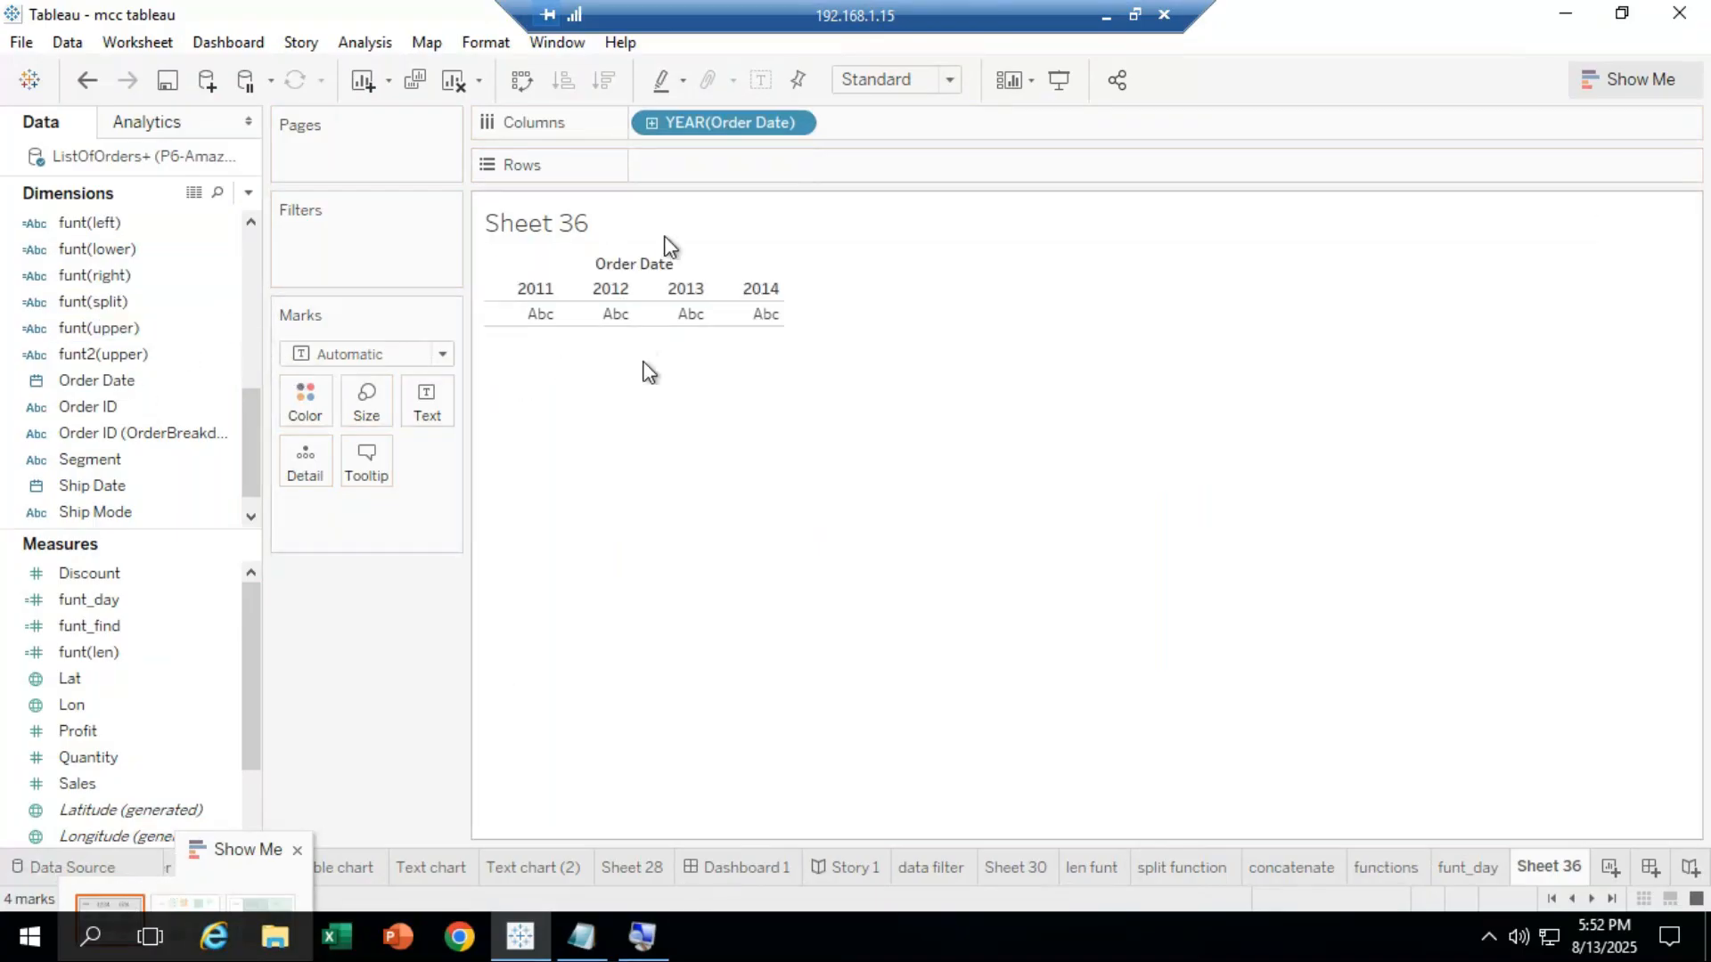
left_click(522, 82)
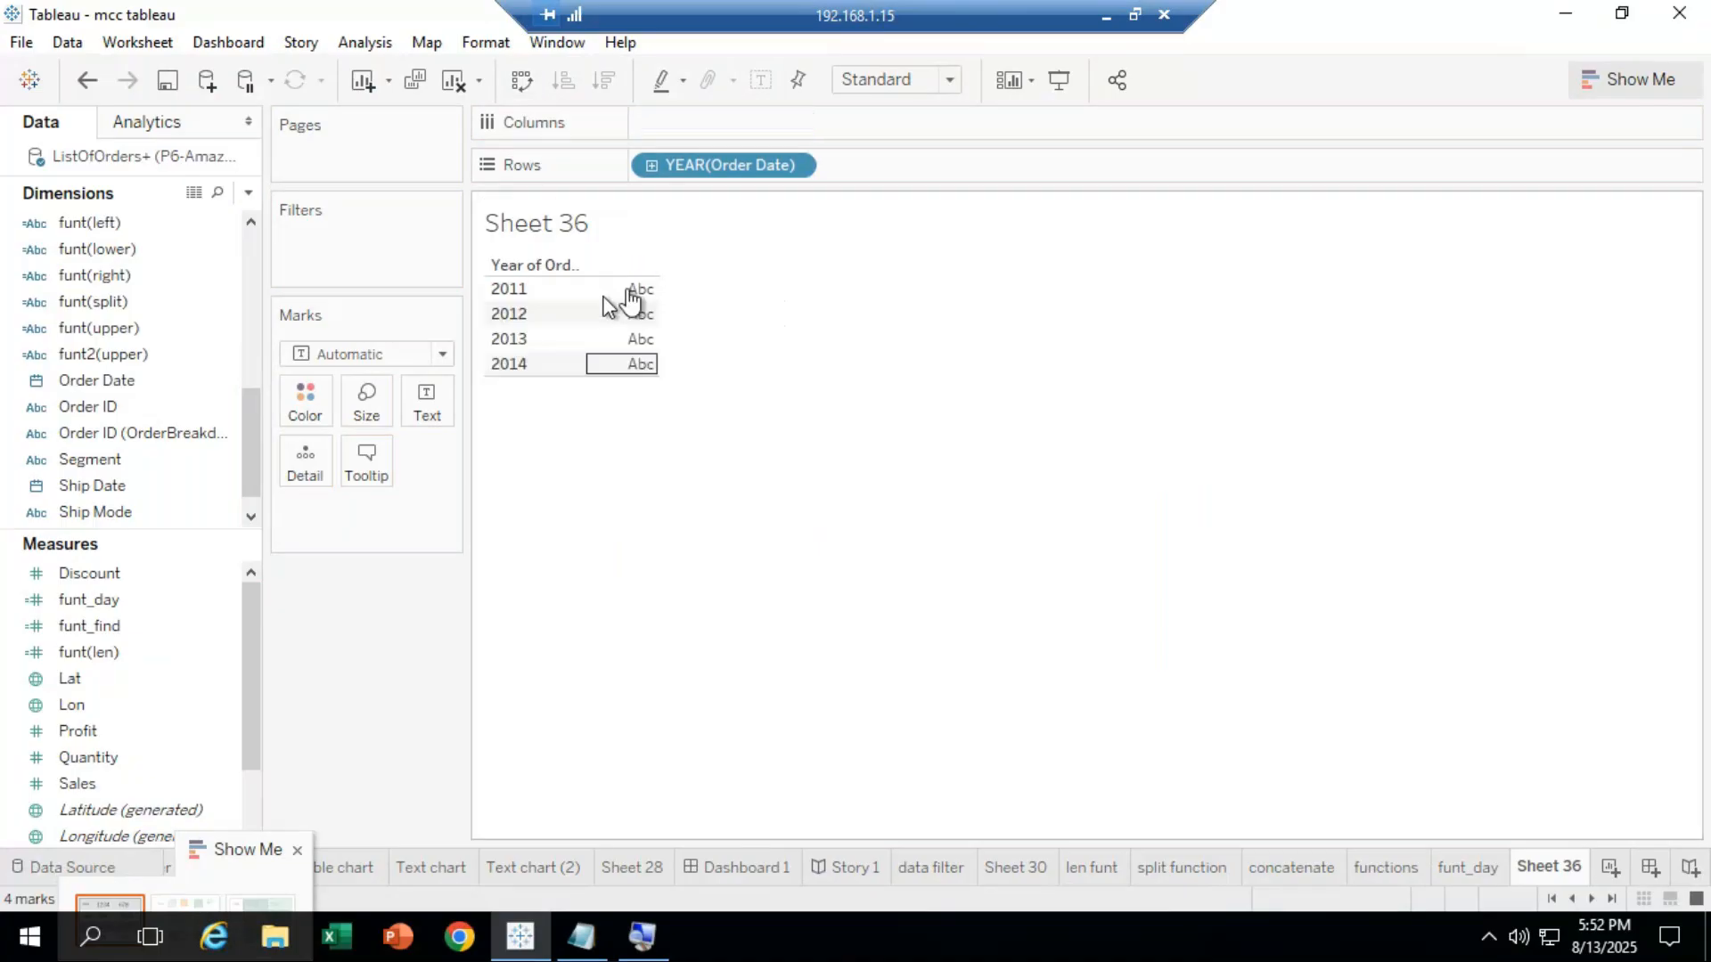
Create a calculated field from the Order Date dimension and name it funt_month.
left_click(130, 384)
right_click(130, 383)
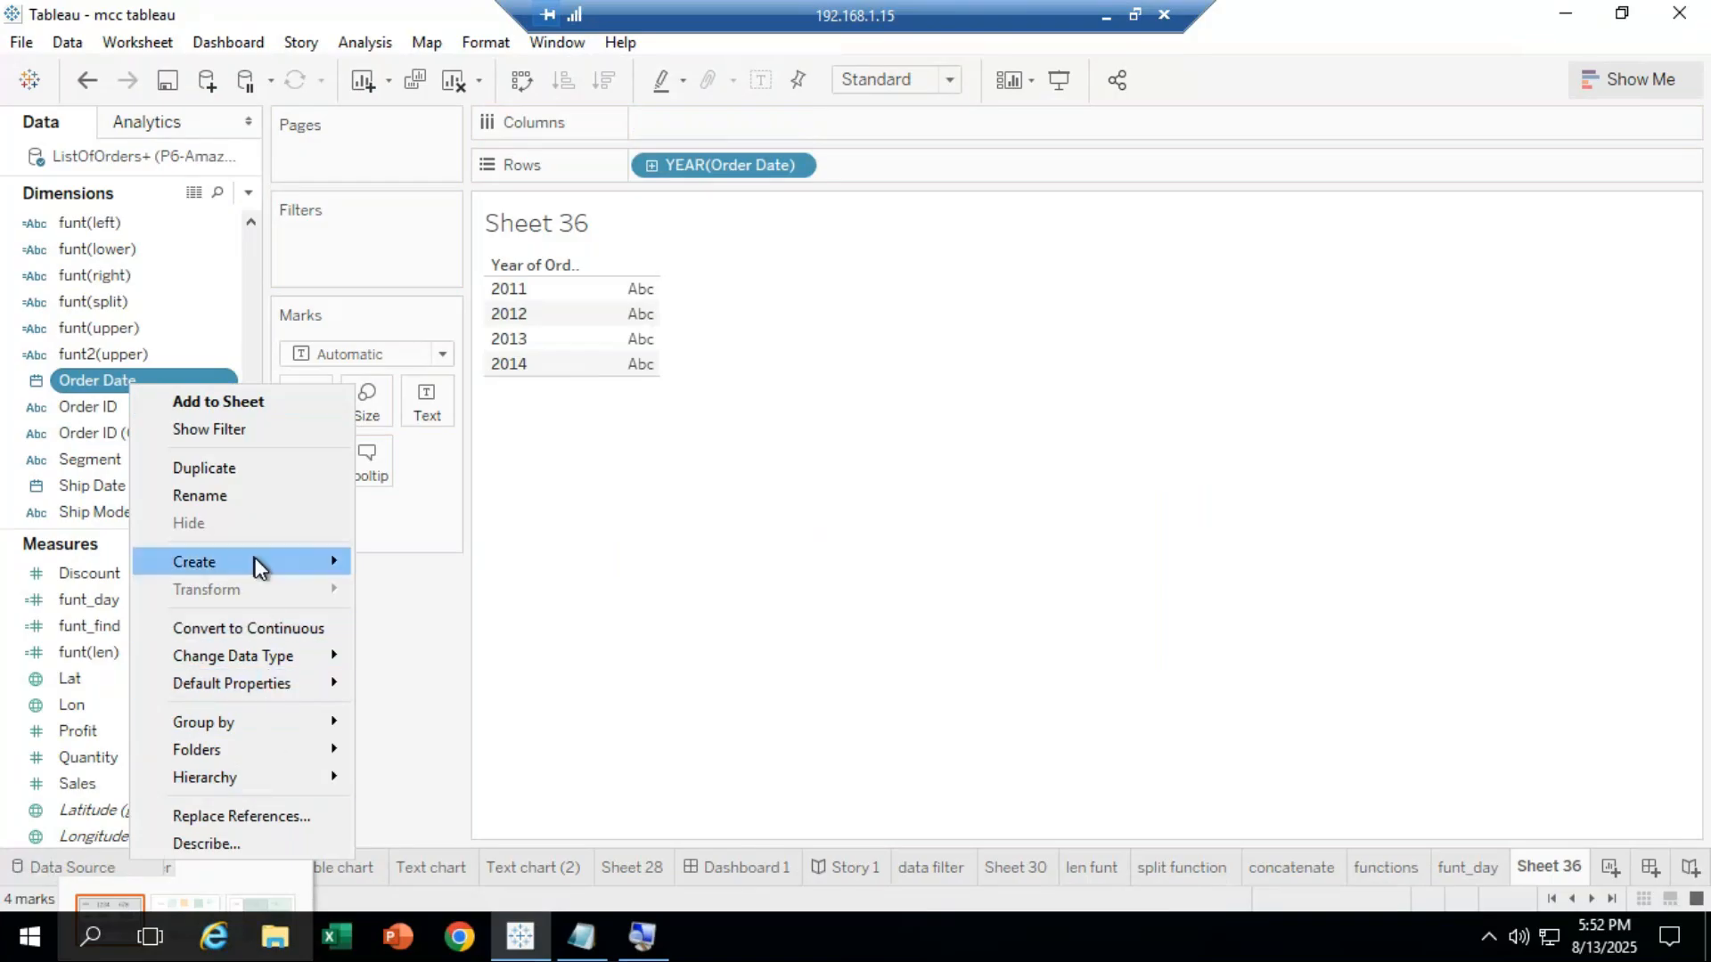
mouse_move(259, 565)
left_click(450, 565)
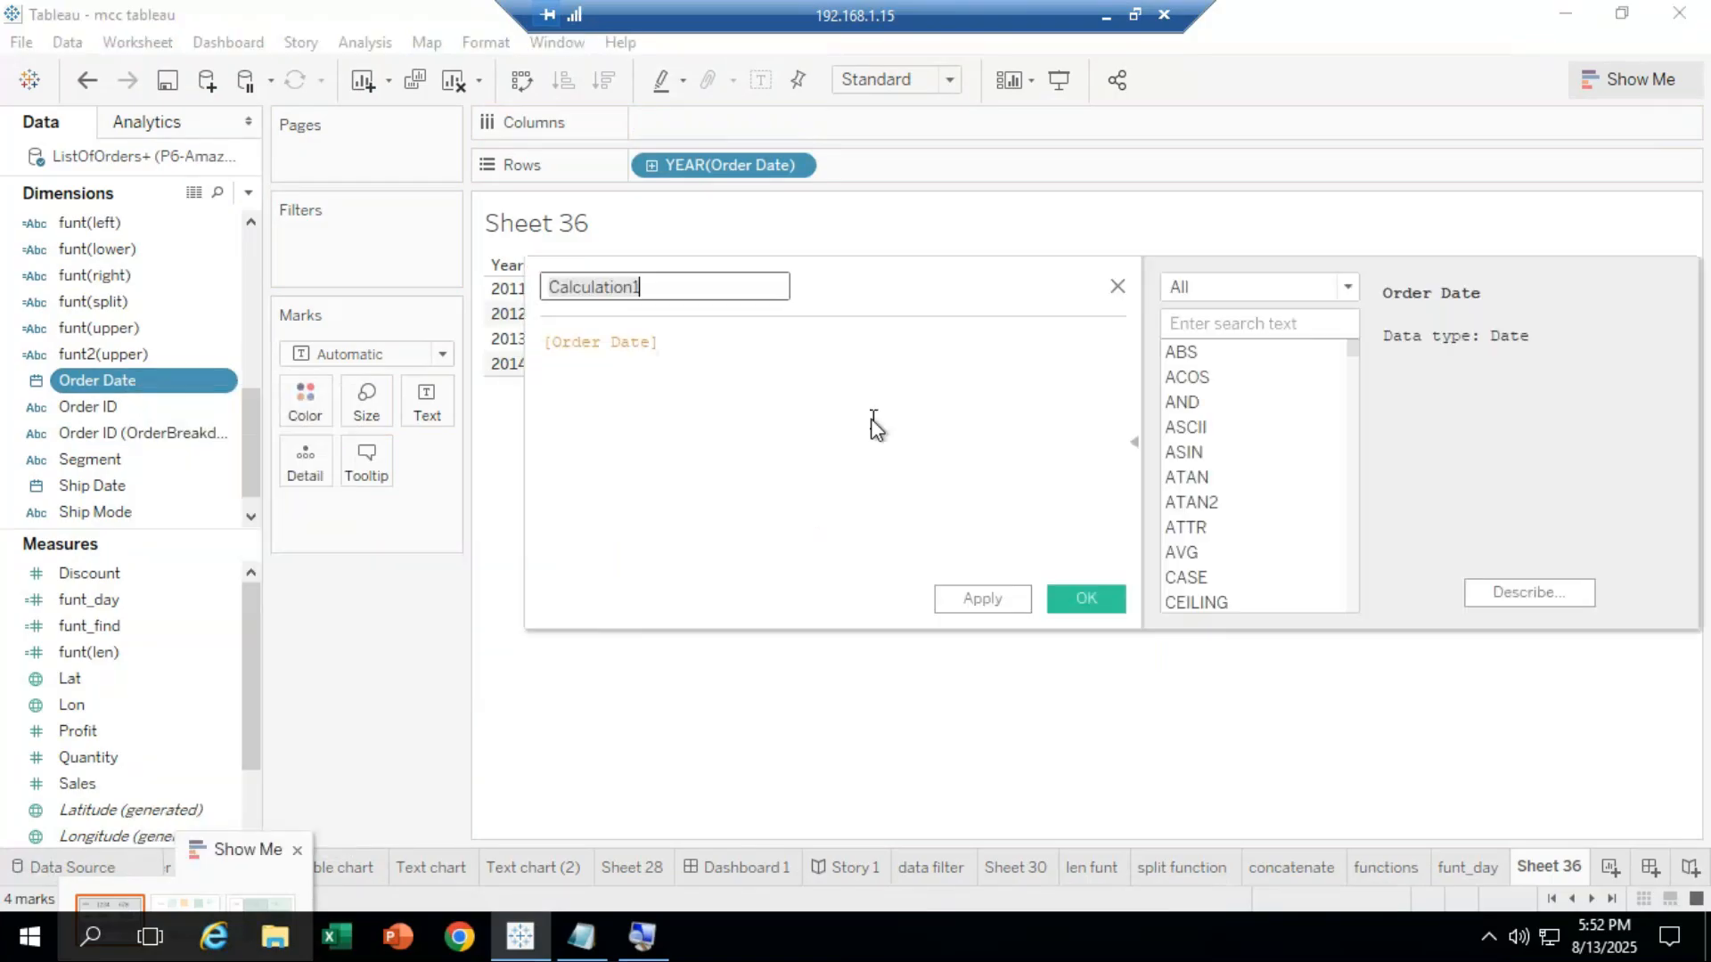
left_click_drag(1059, 233, 1105, 163)
left_click(654, 281)
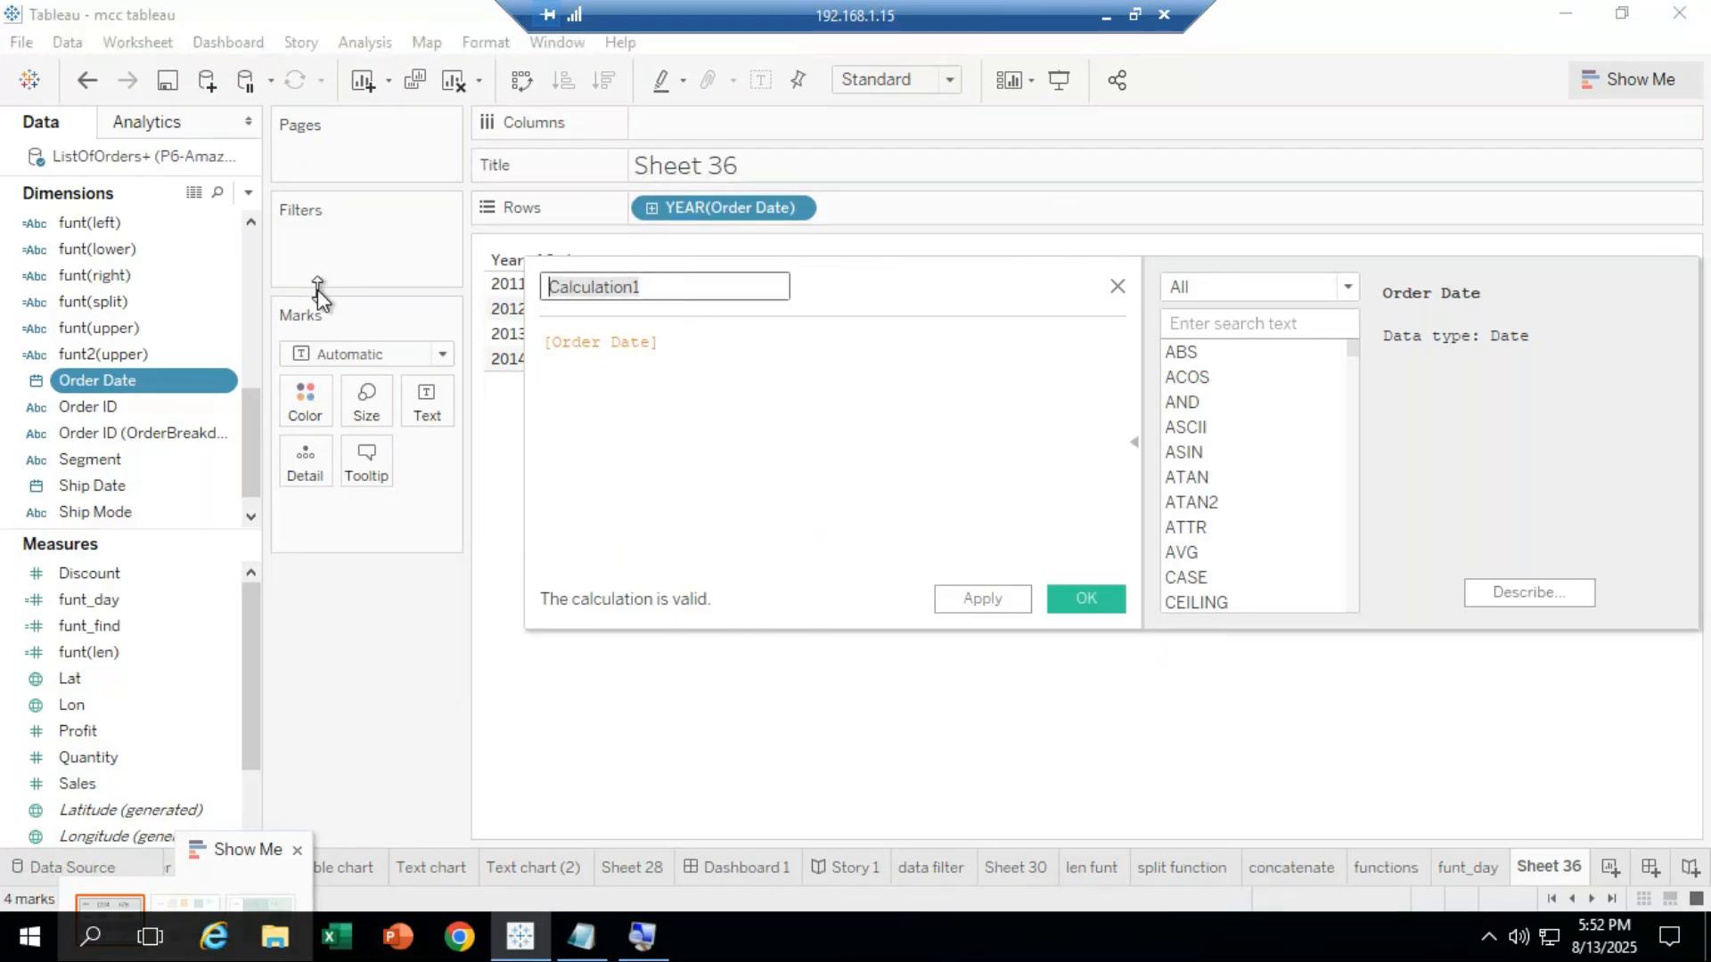
type("fun")
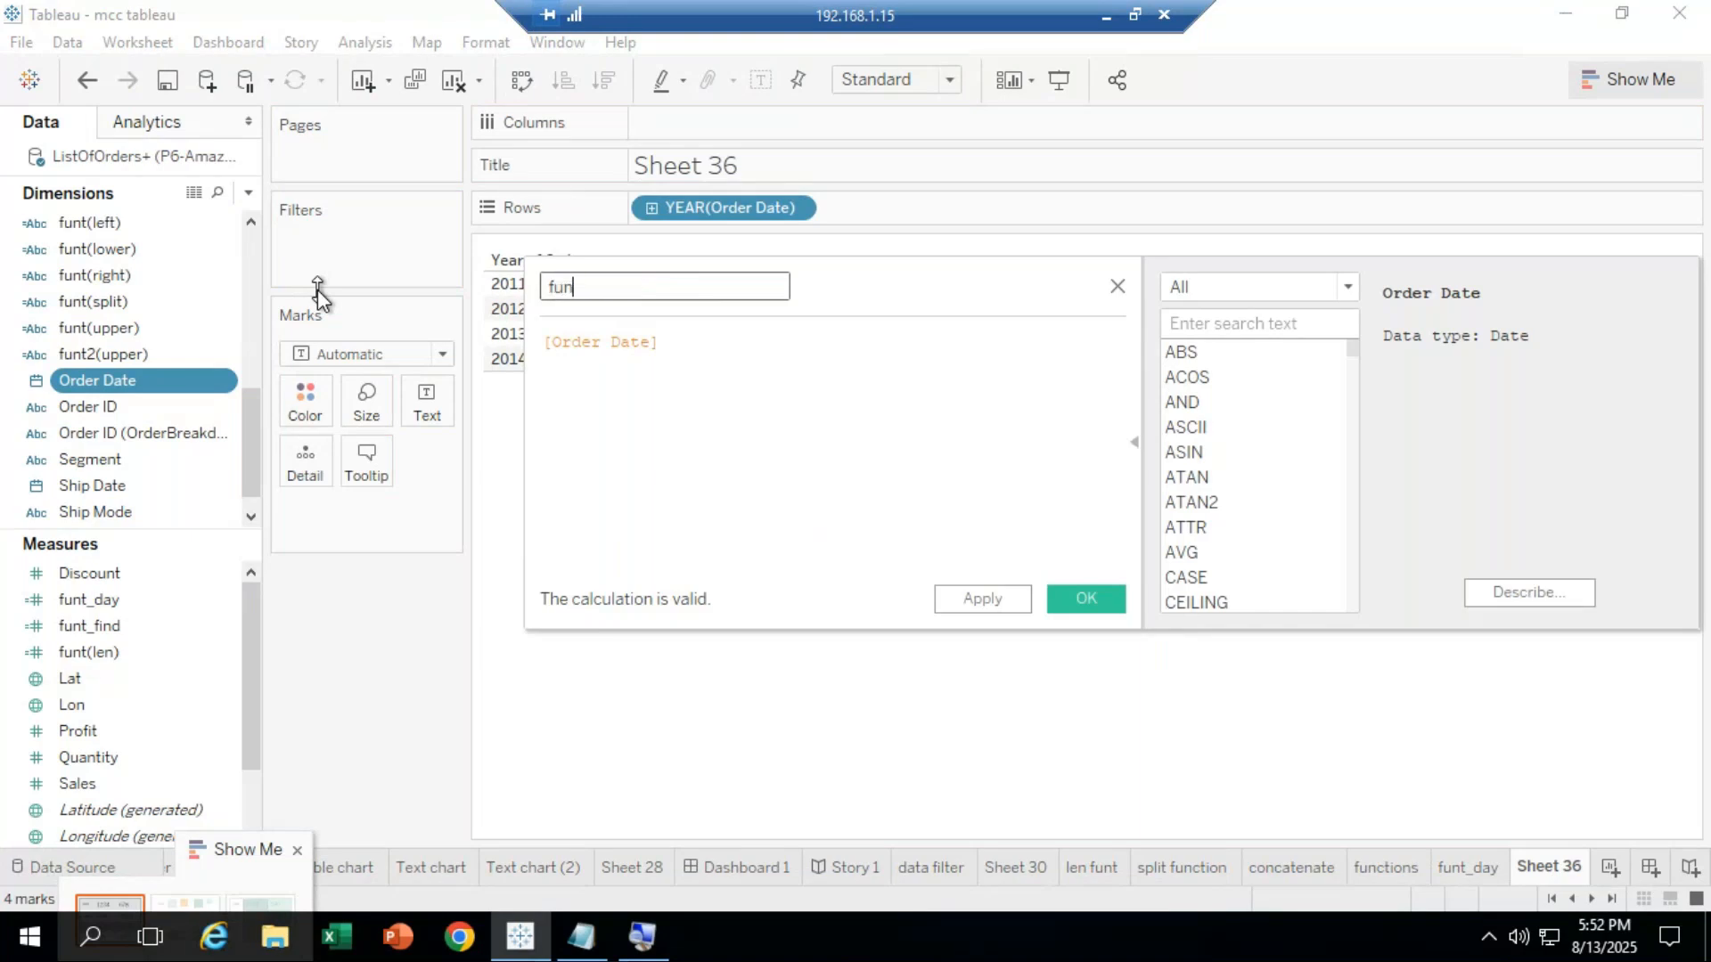
type("t_month")
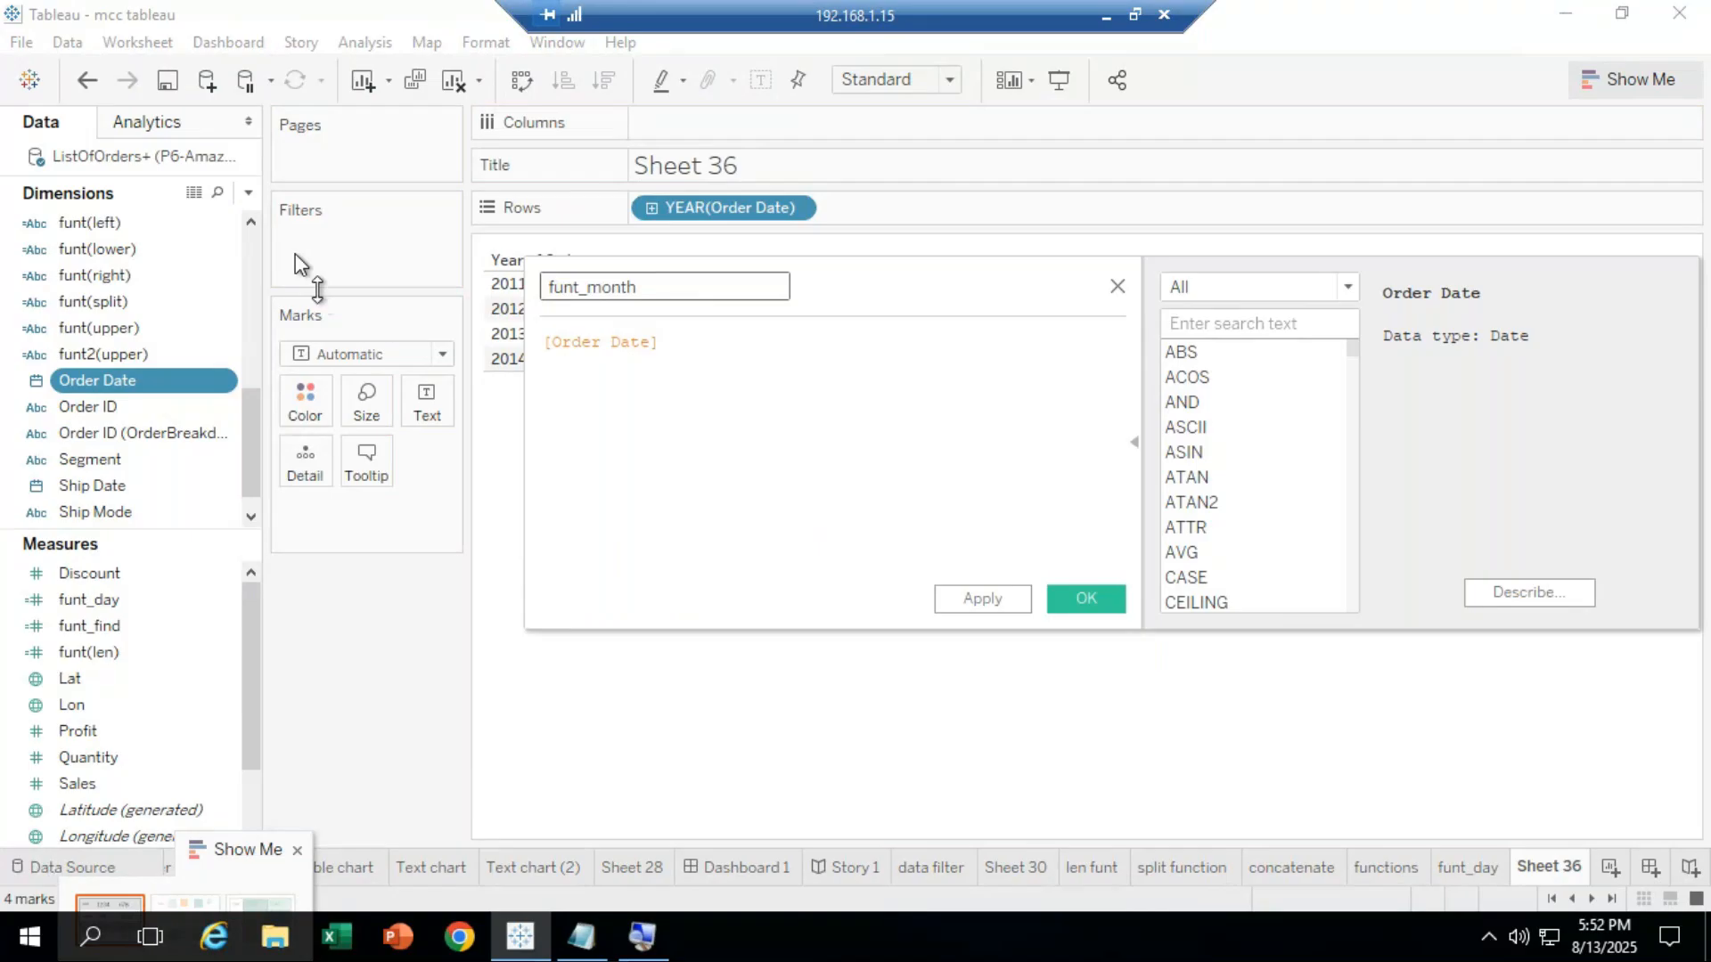
Define the funt_month calculation as MONTH([Order Date]) and save the calculated field.
left_click(677, 346)
left_click_drag(676, 346, 541, 343)
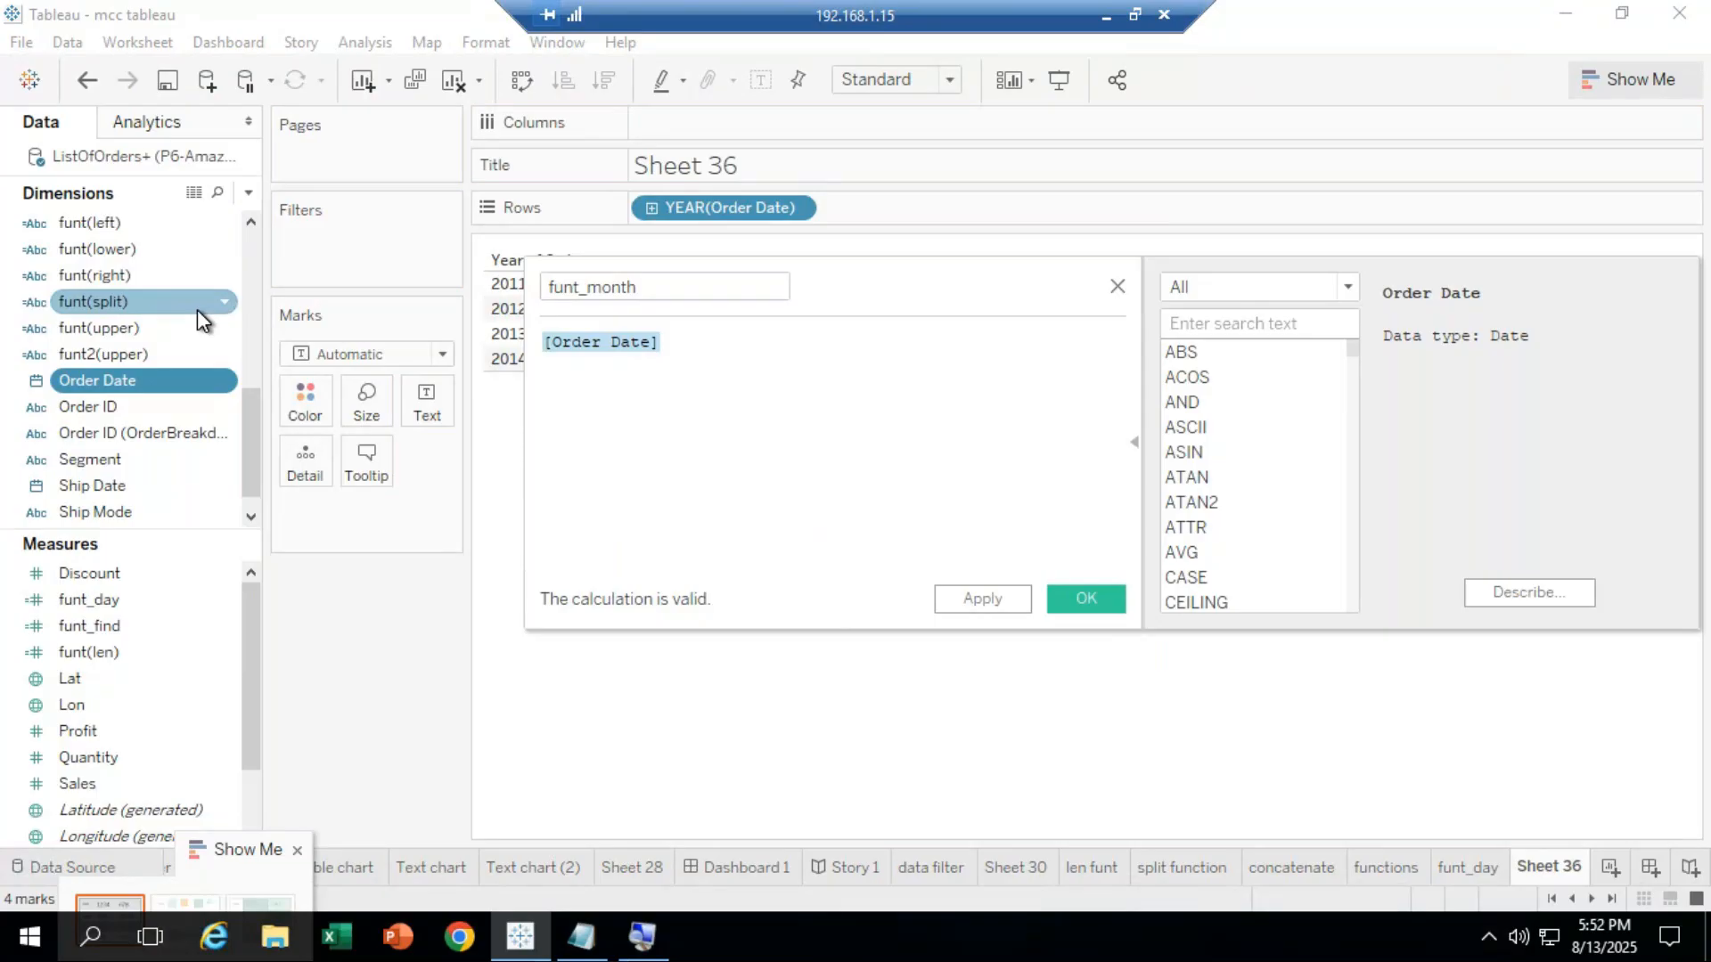
type("mon")
key("Return")
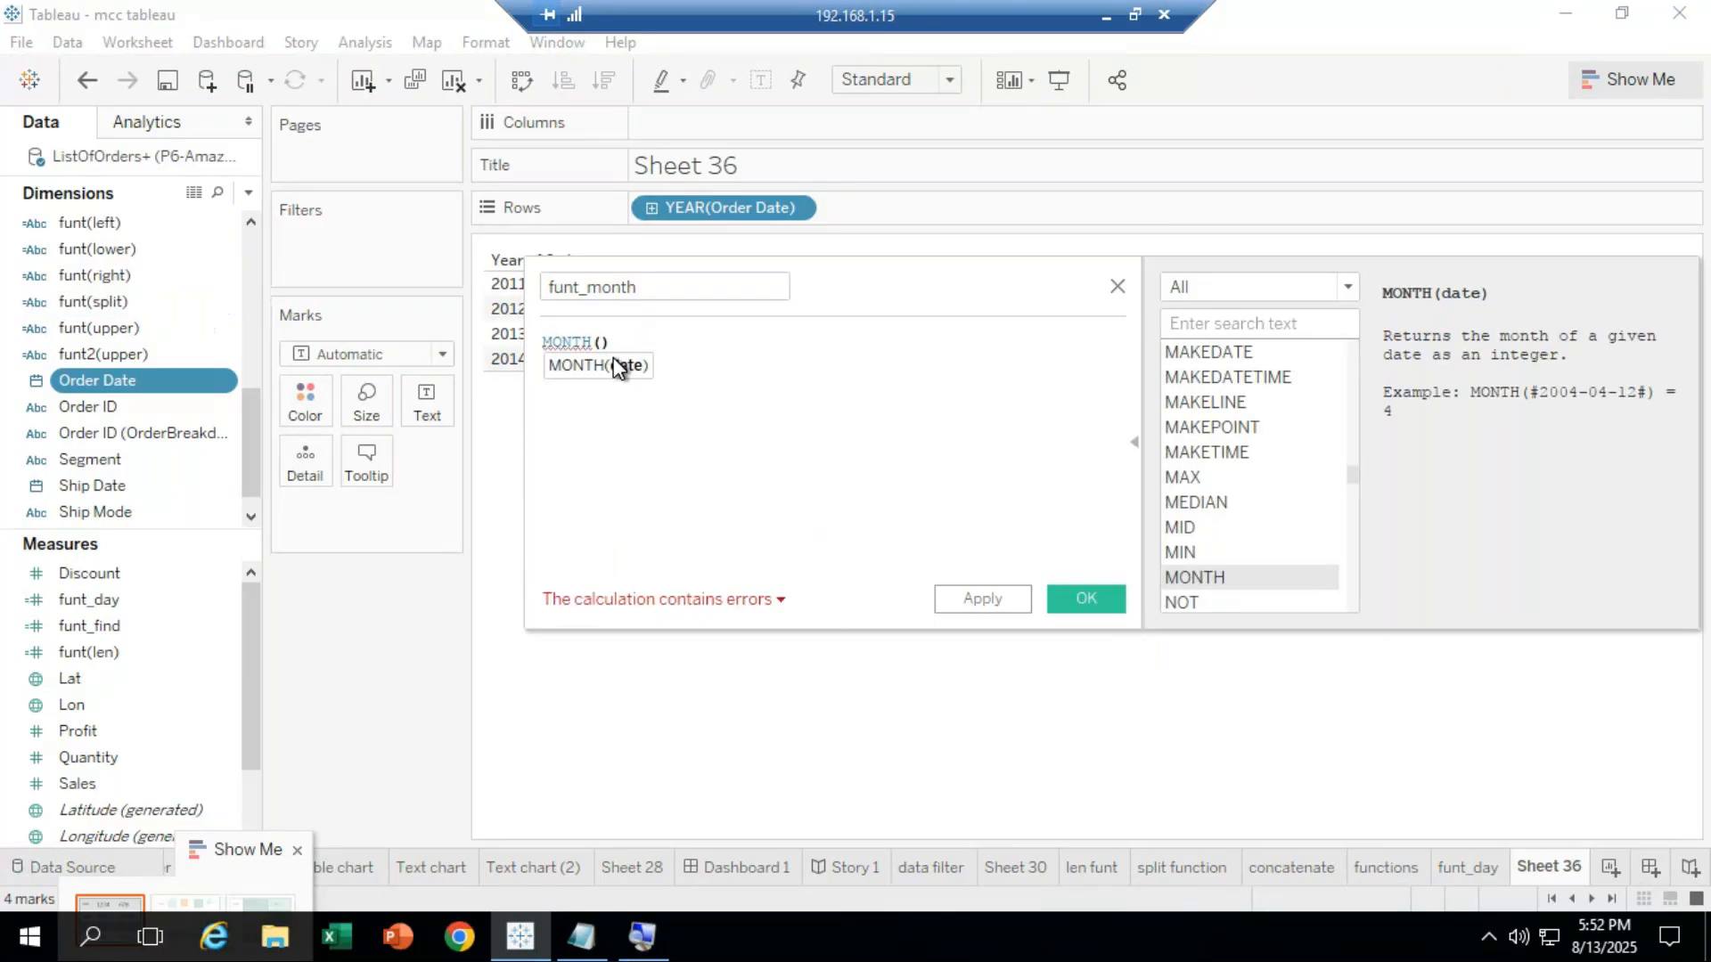
type("order")
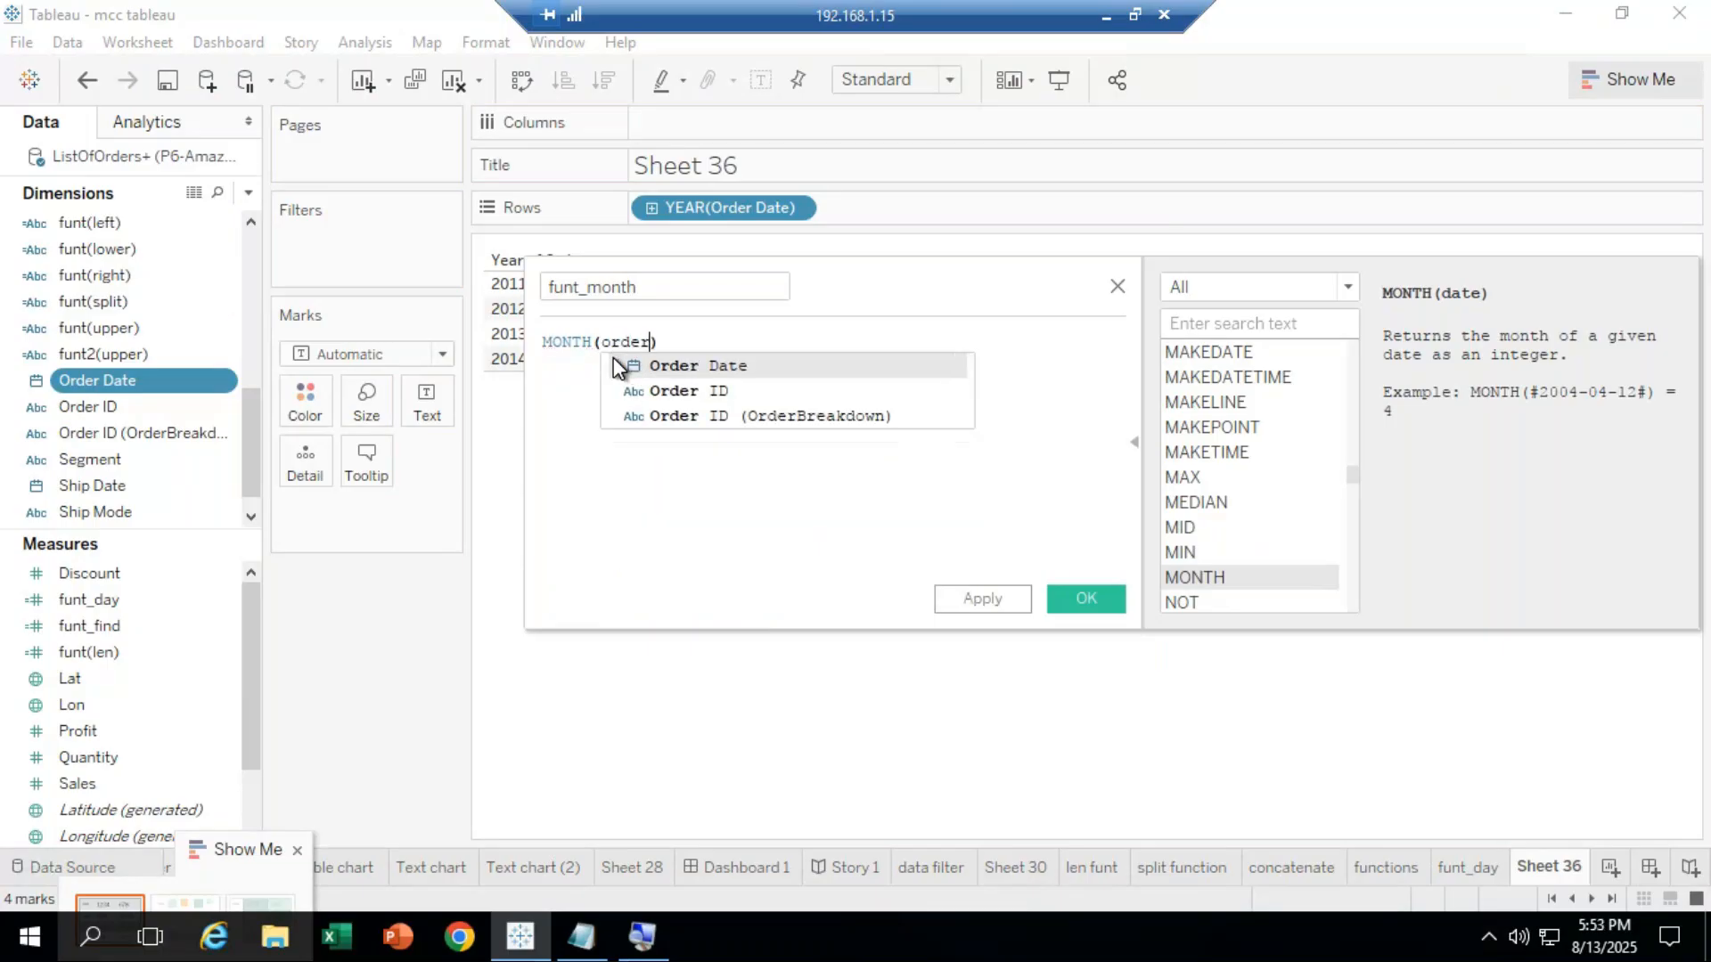
left_click(686, 365)
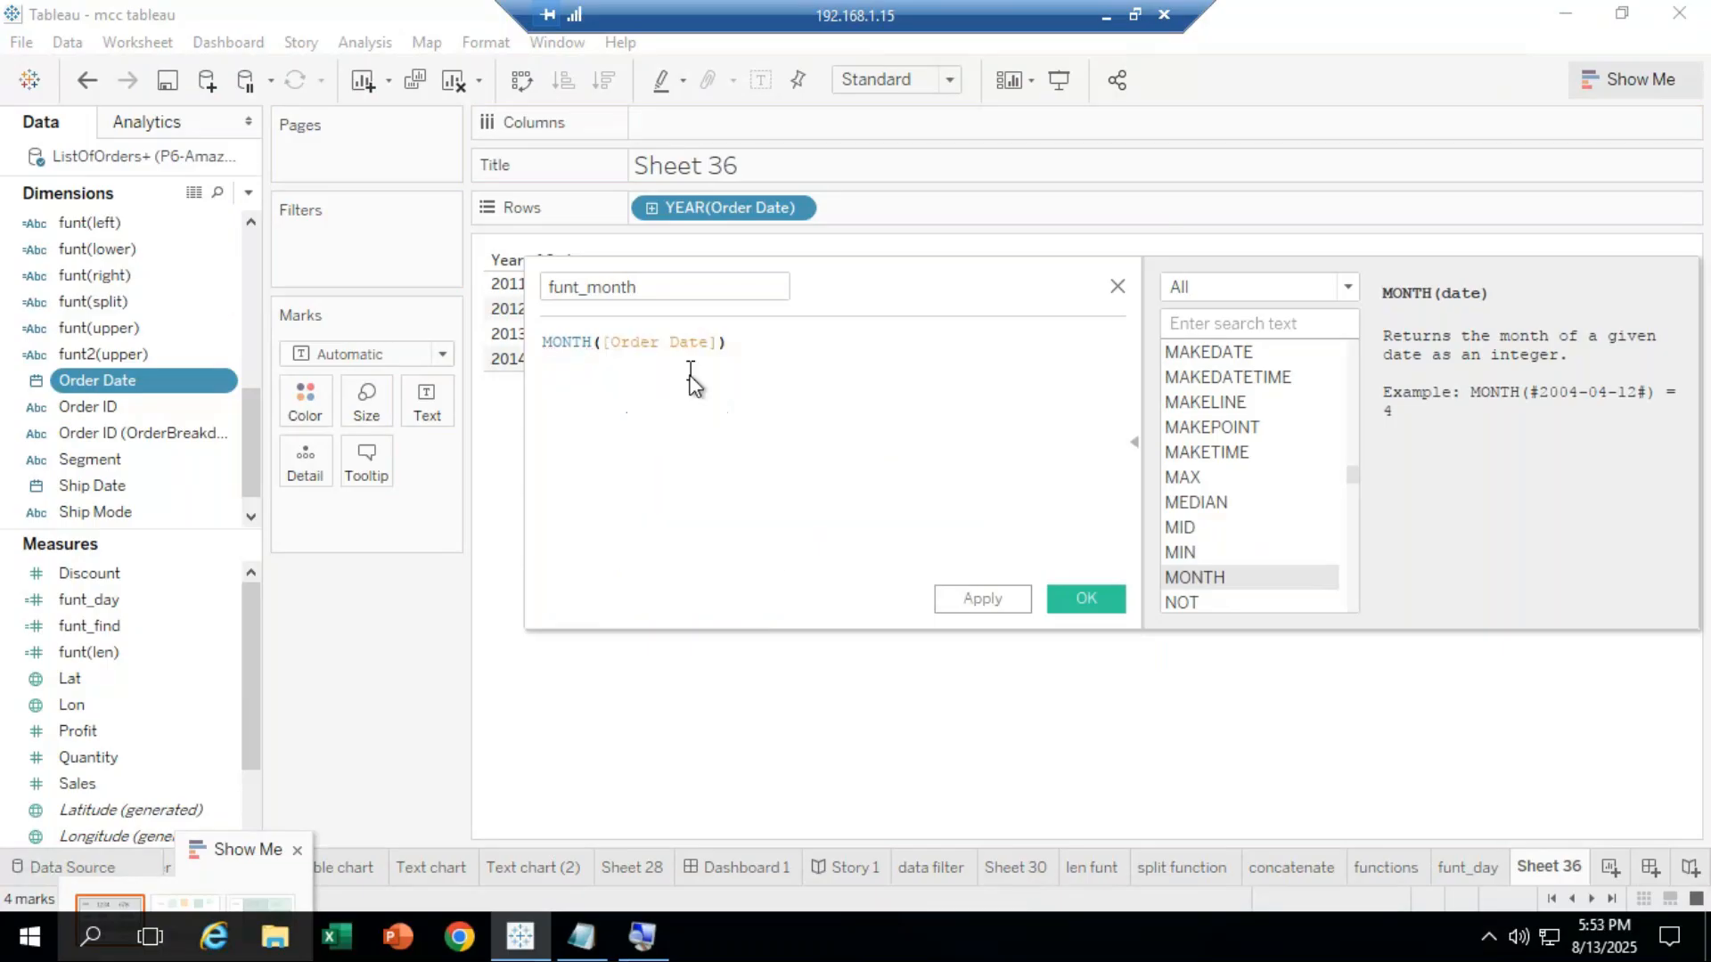
left_click(1086, 599)
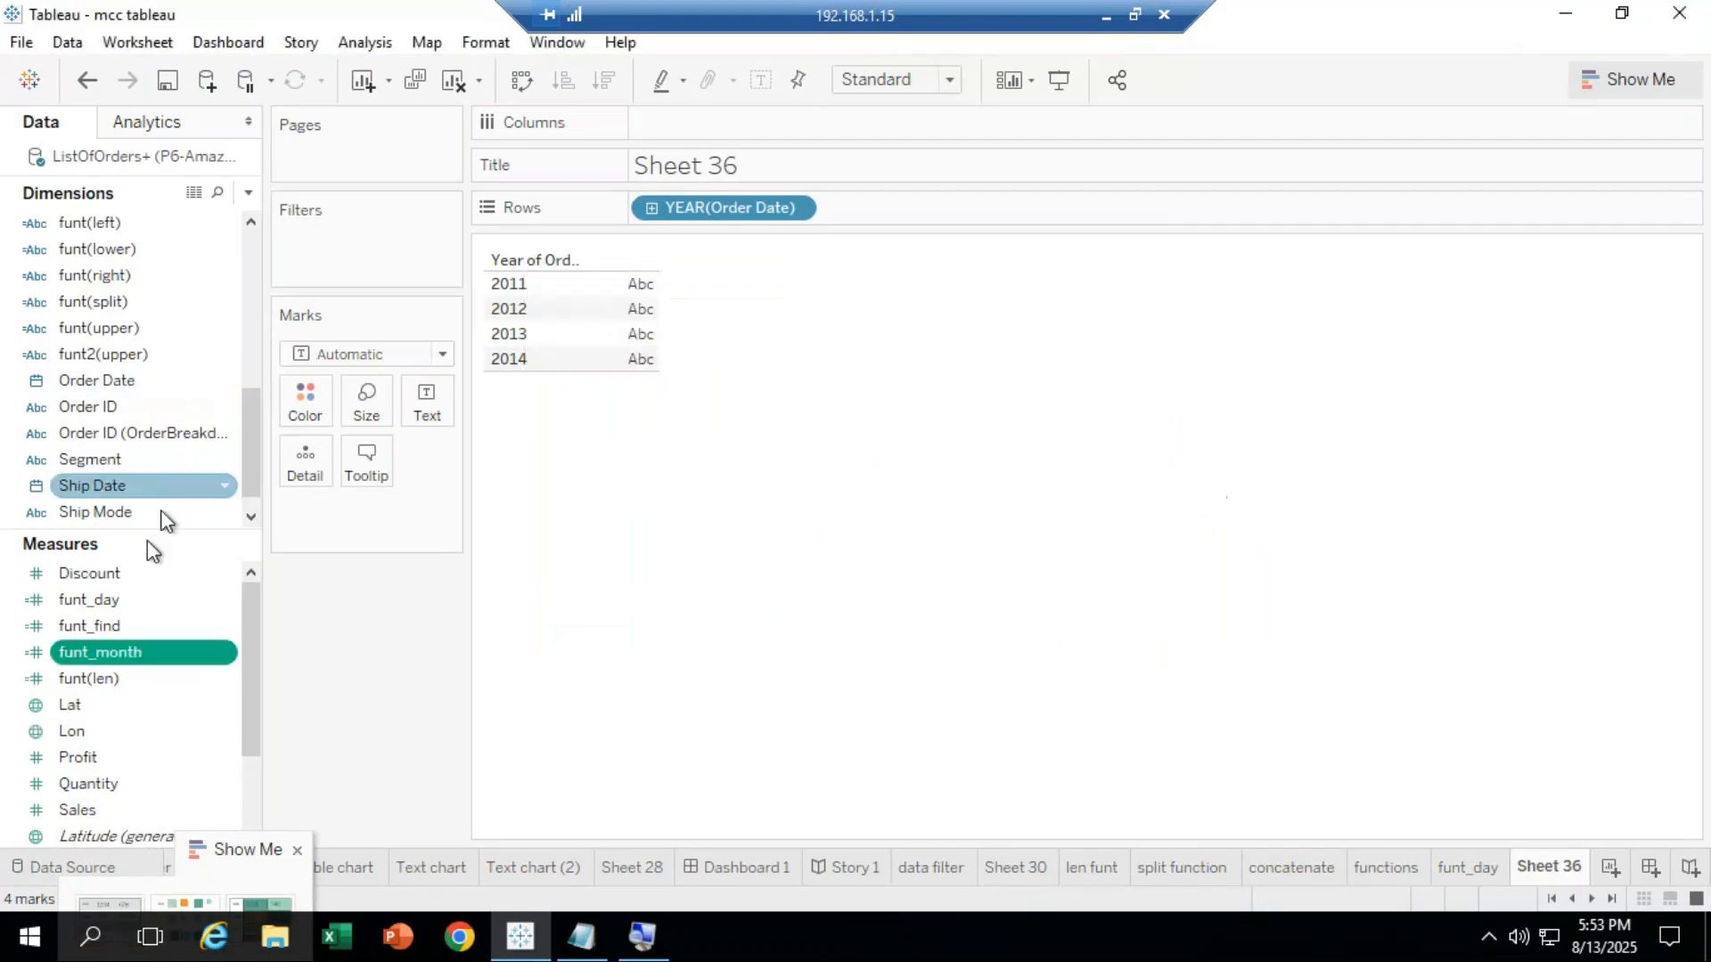
Add funt_month to the table, drill the Order Date rows down through quarter to month, and examine the 2011 monthly values.
left_click_drag(113, 659, 665, 389)
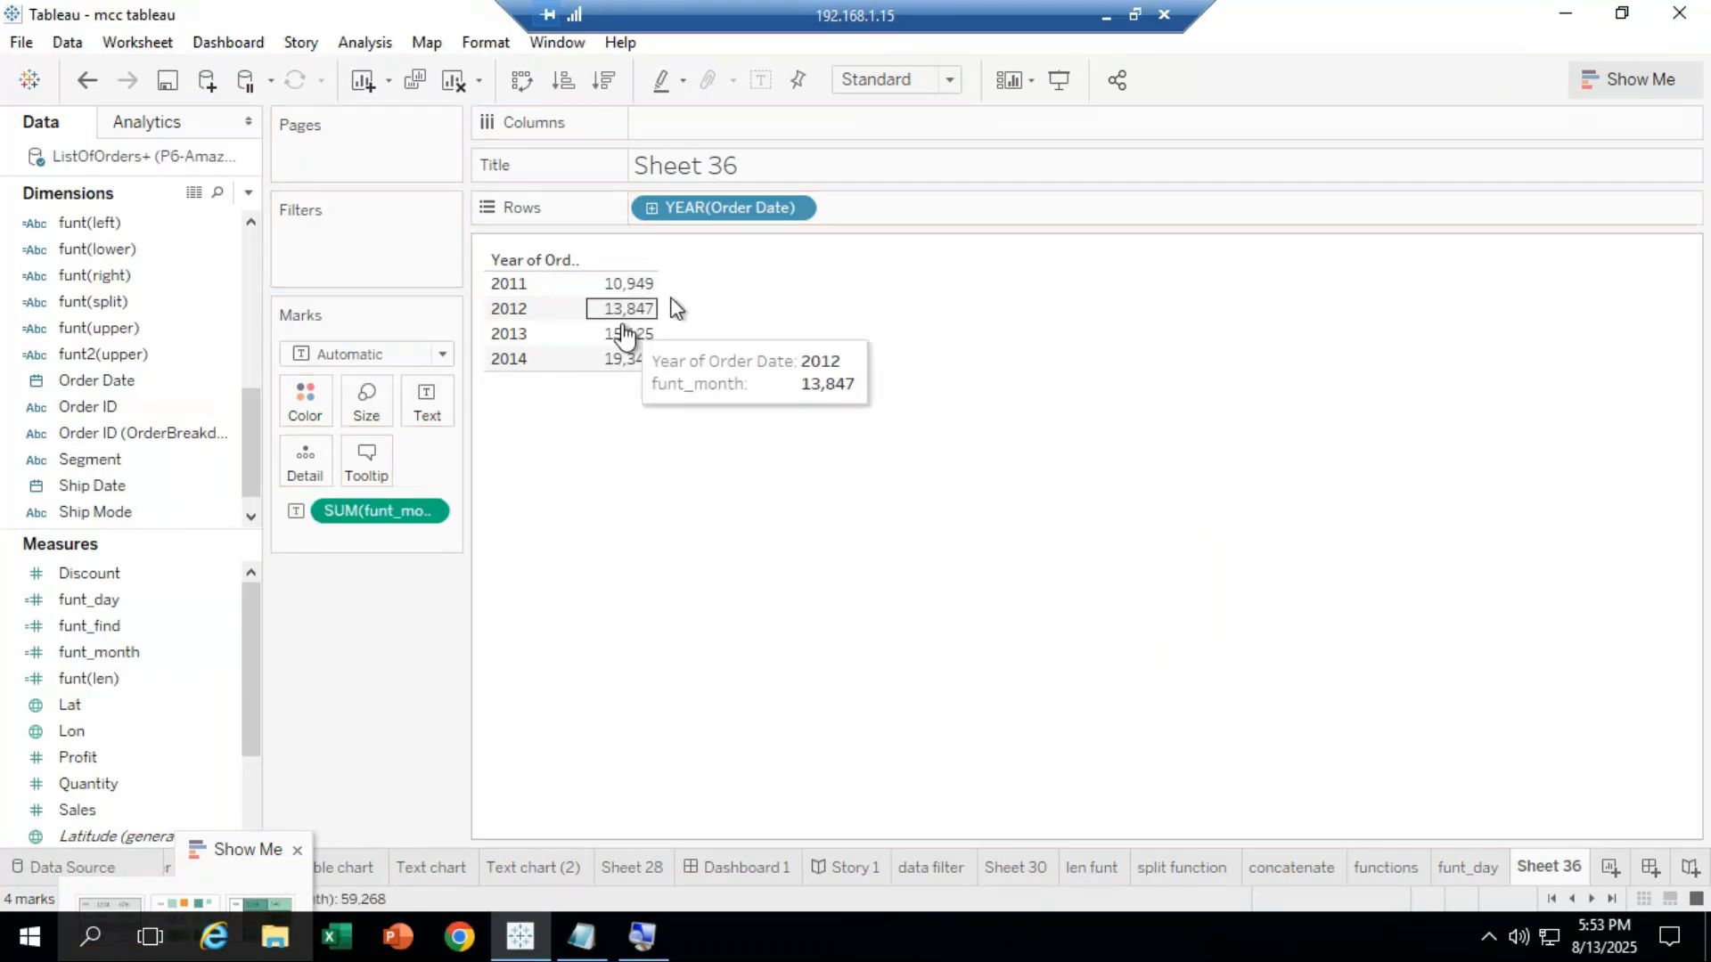
left_click(650, 209)
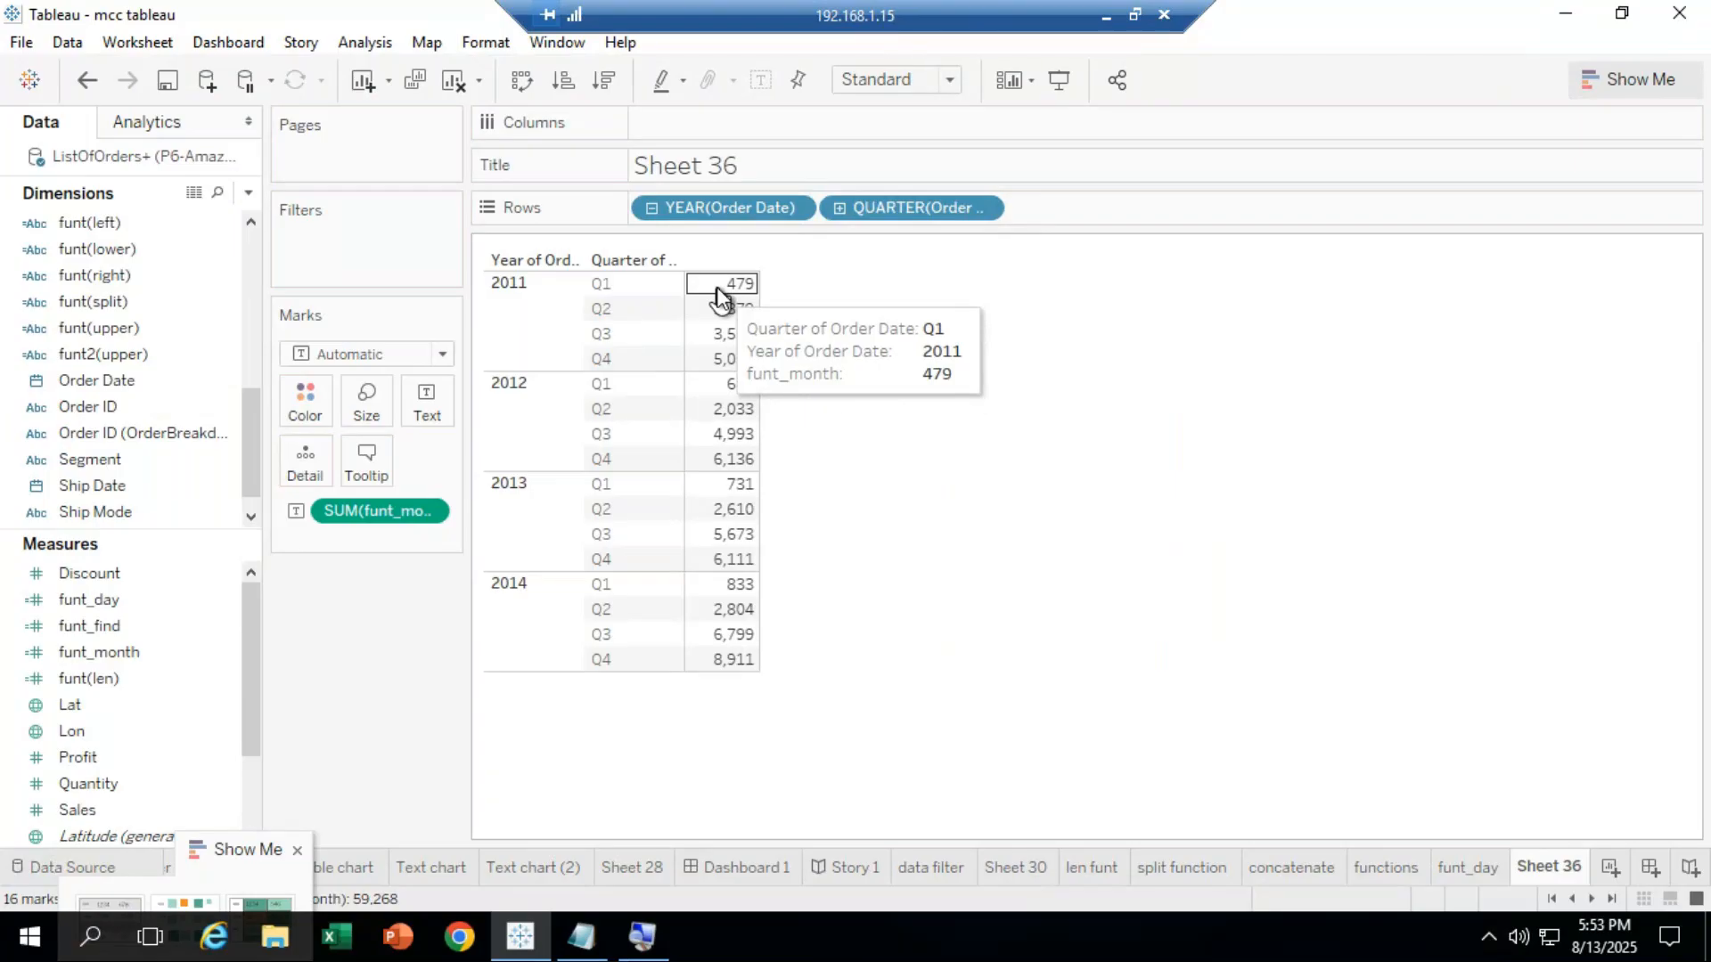
left_click(843, 206)
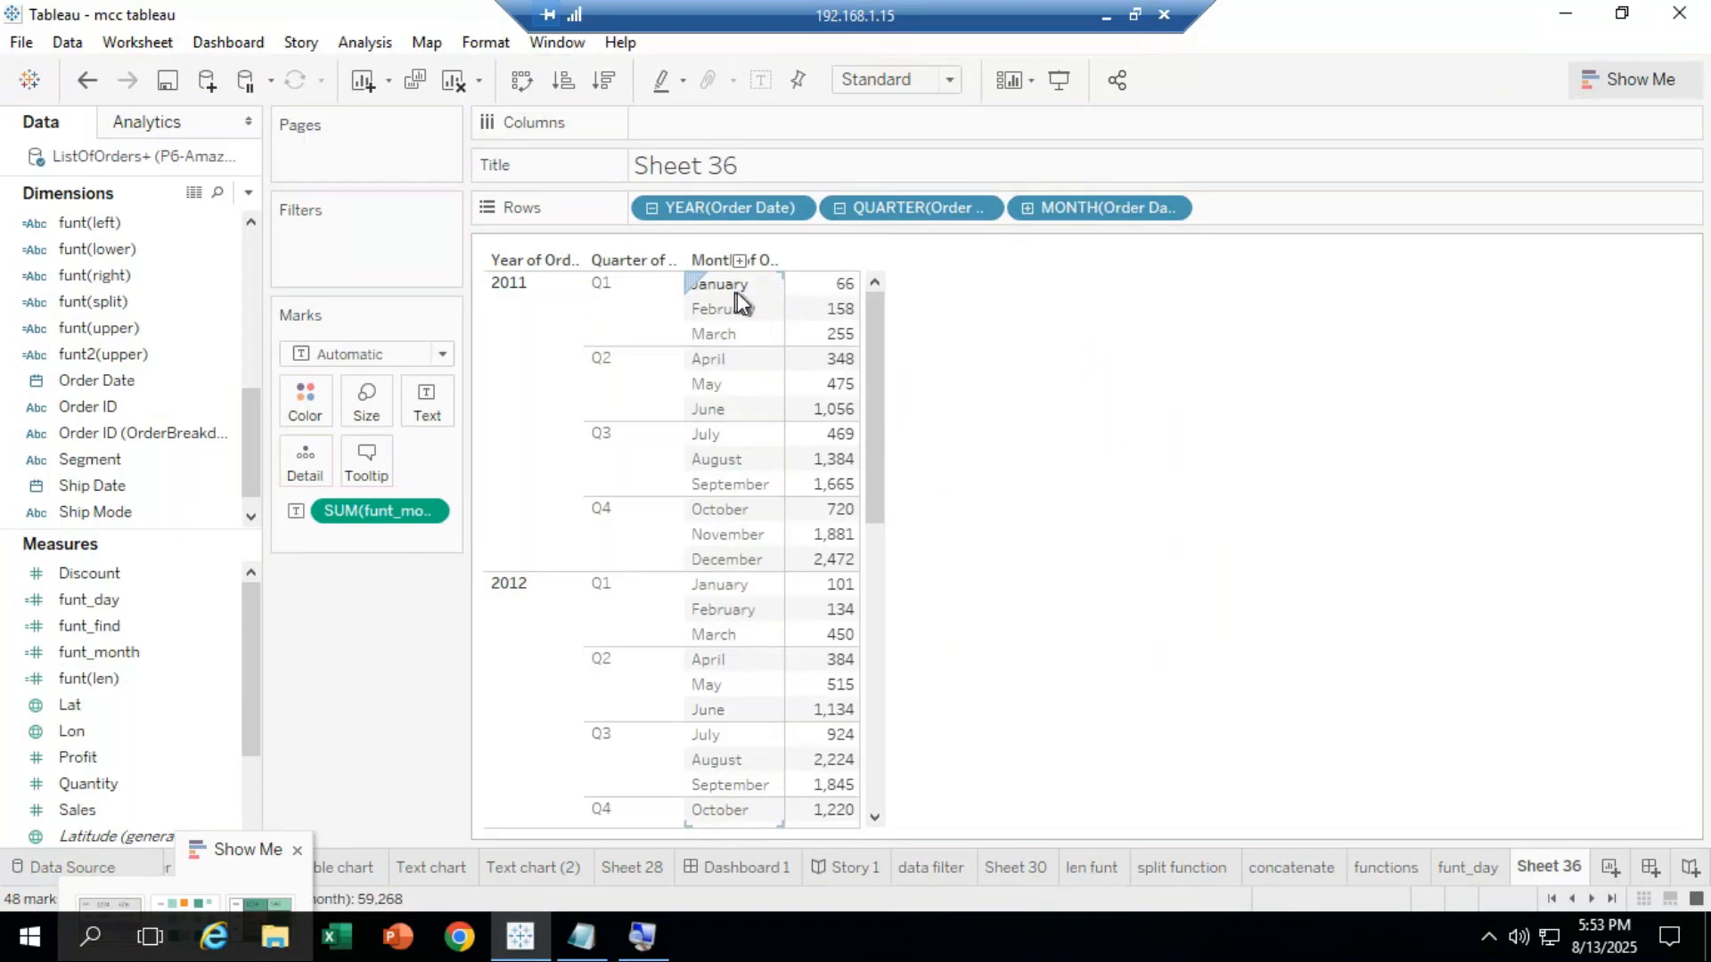
mouse_move(852, 287)
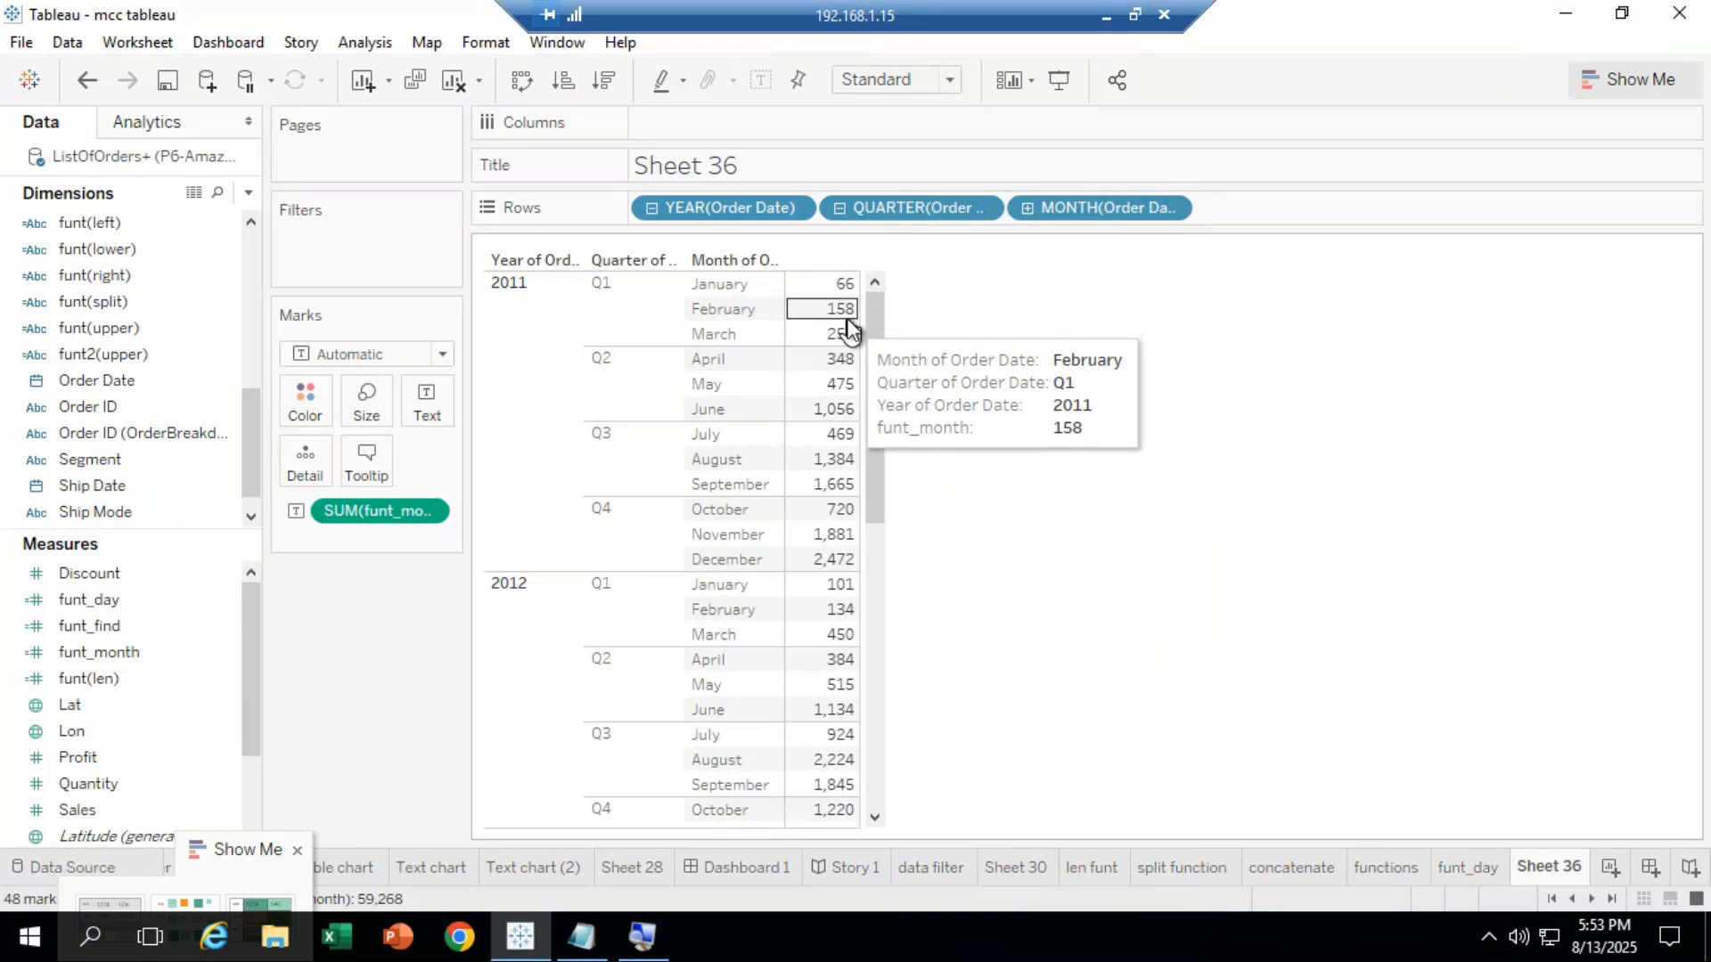
mouse_move(857, 361)
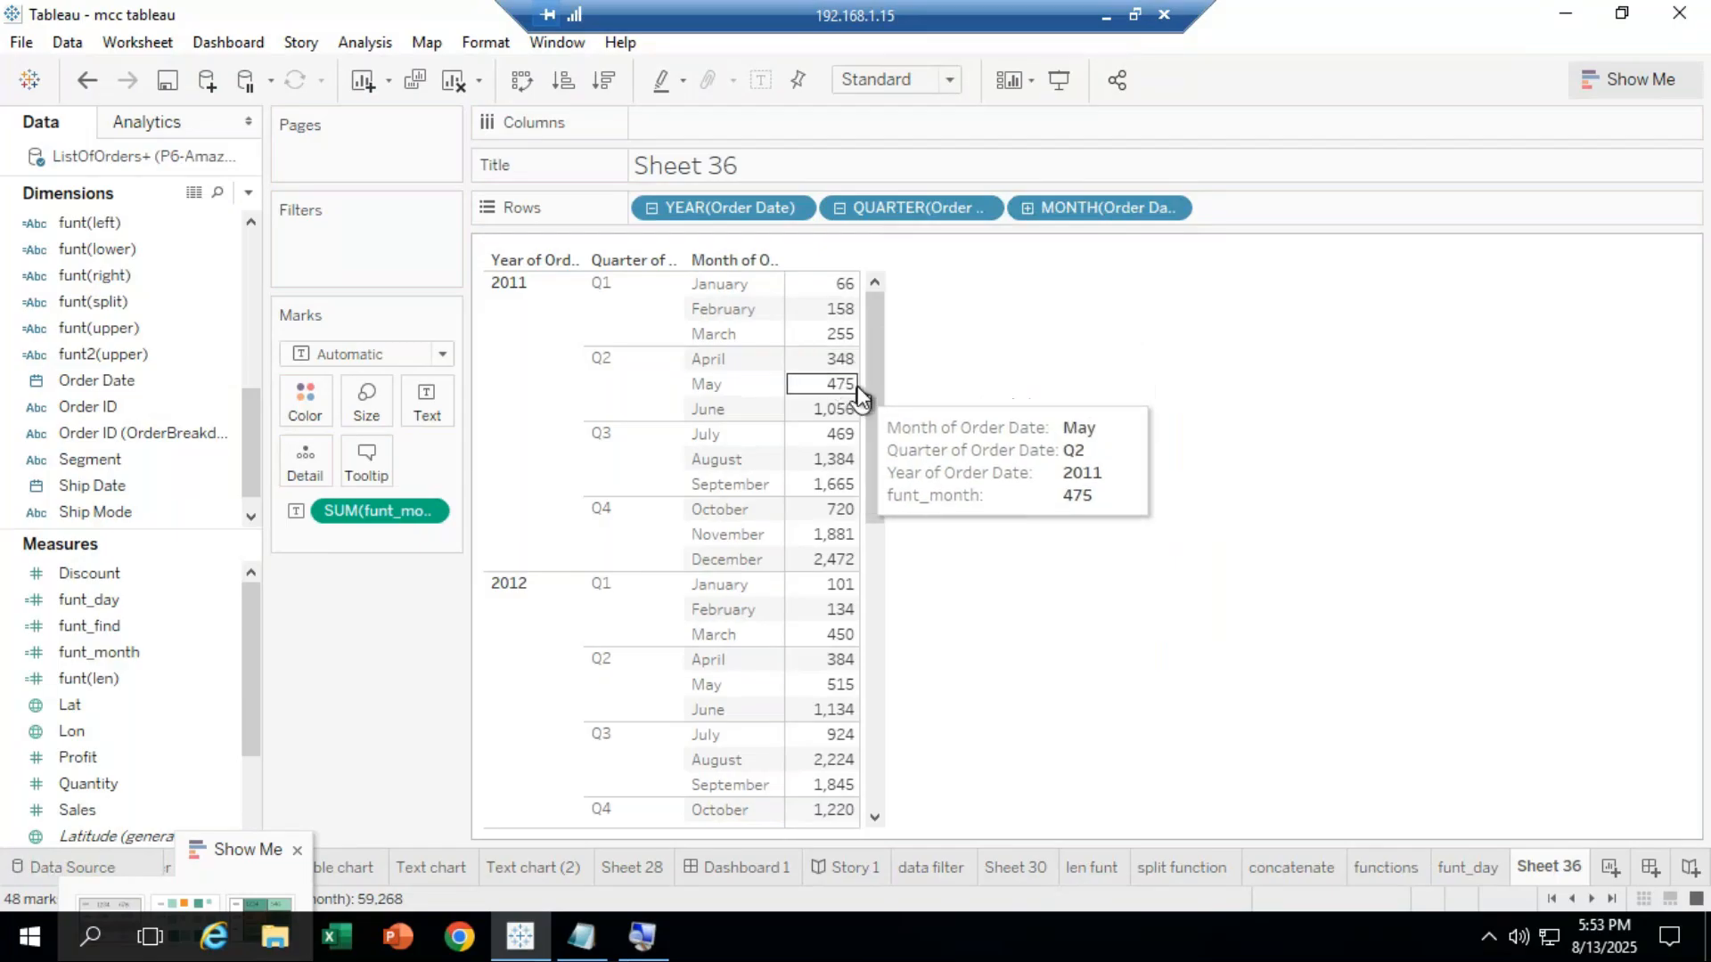
mouse_move(785, 410)
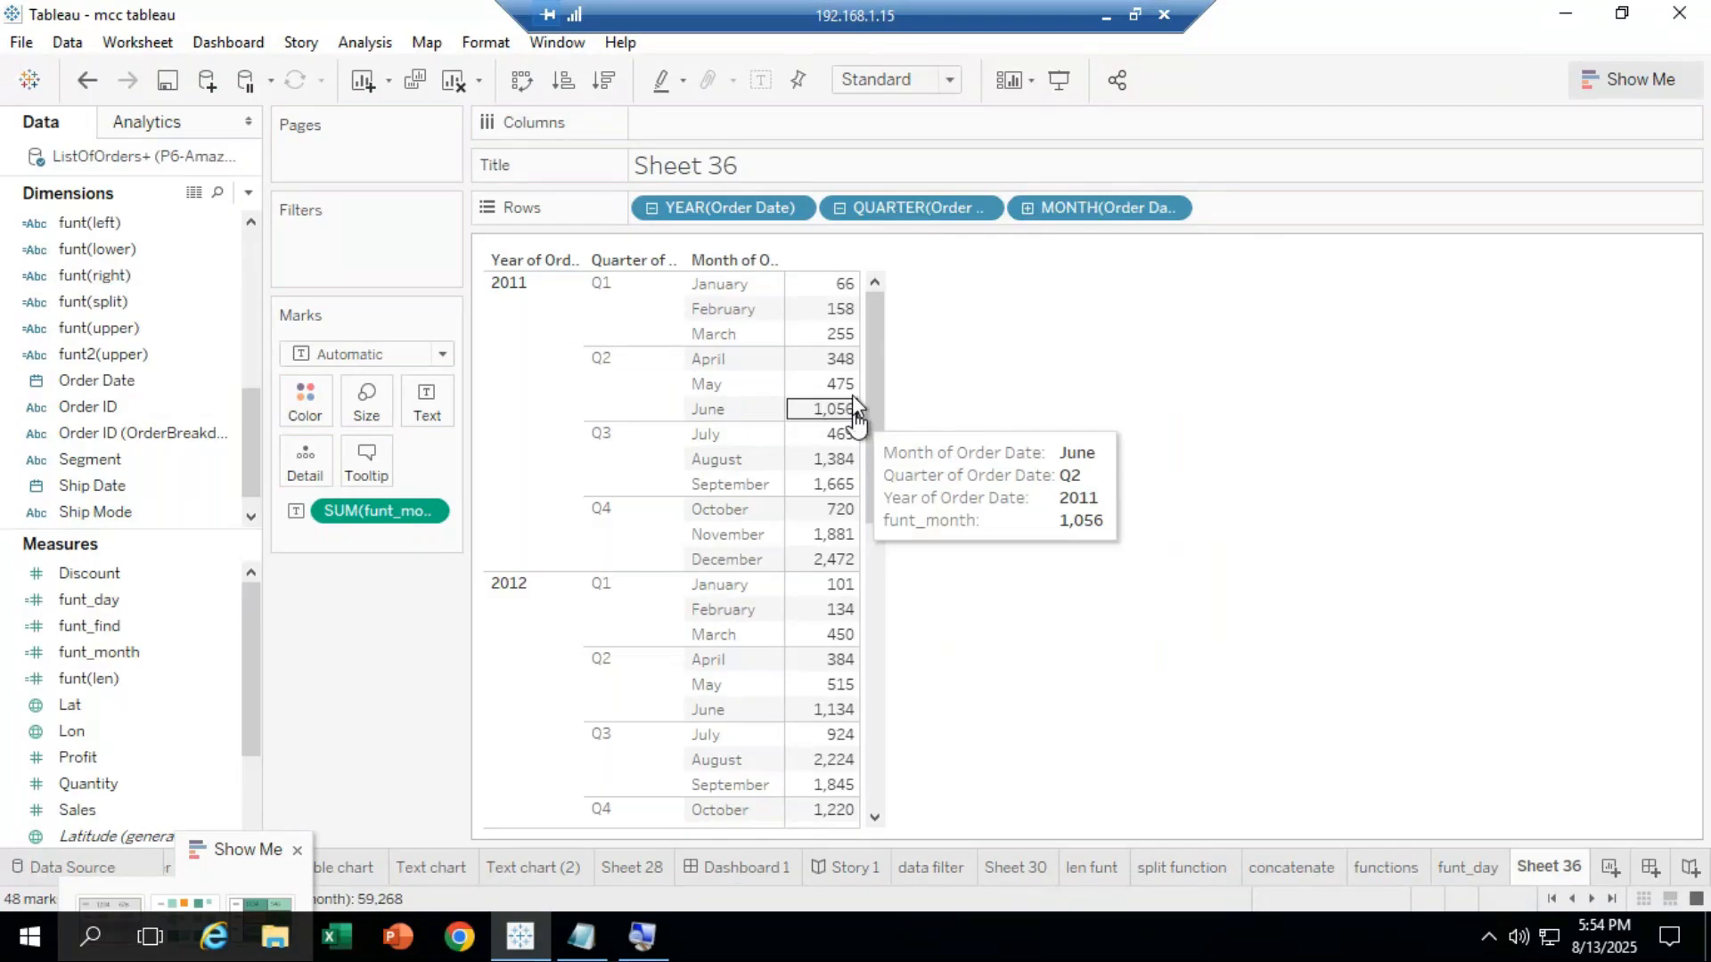
Switch to the GoTo Meeting window to check the chat and turn the microphone on.
left_click(1105, 22)
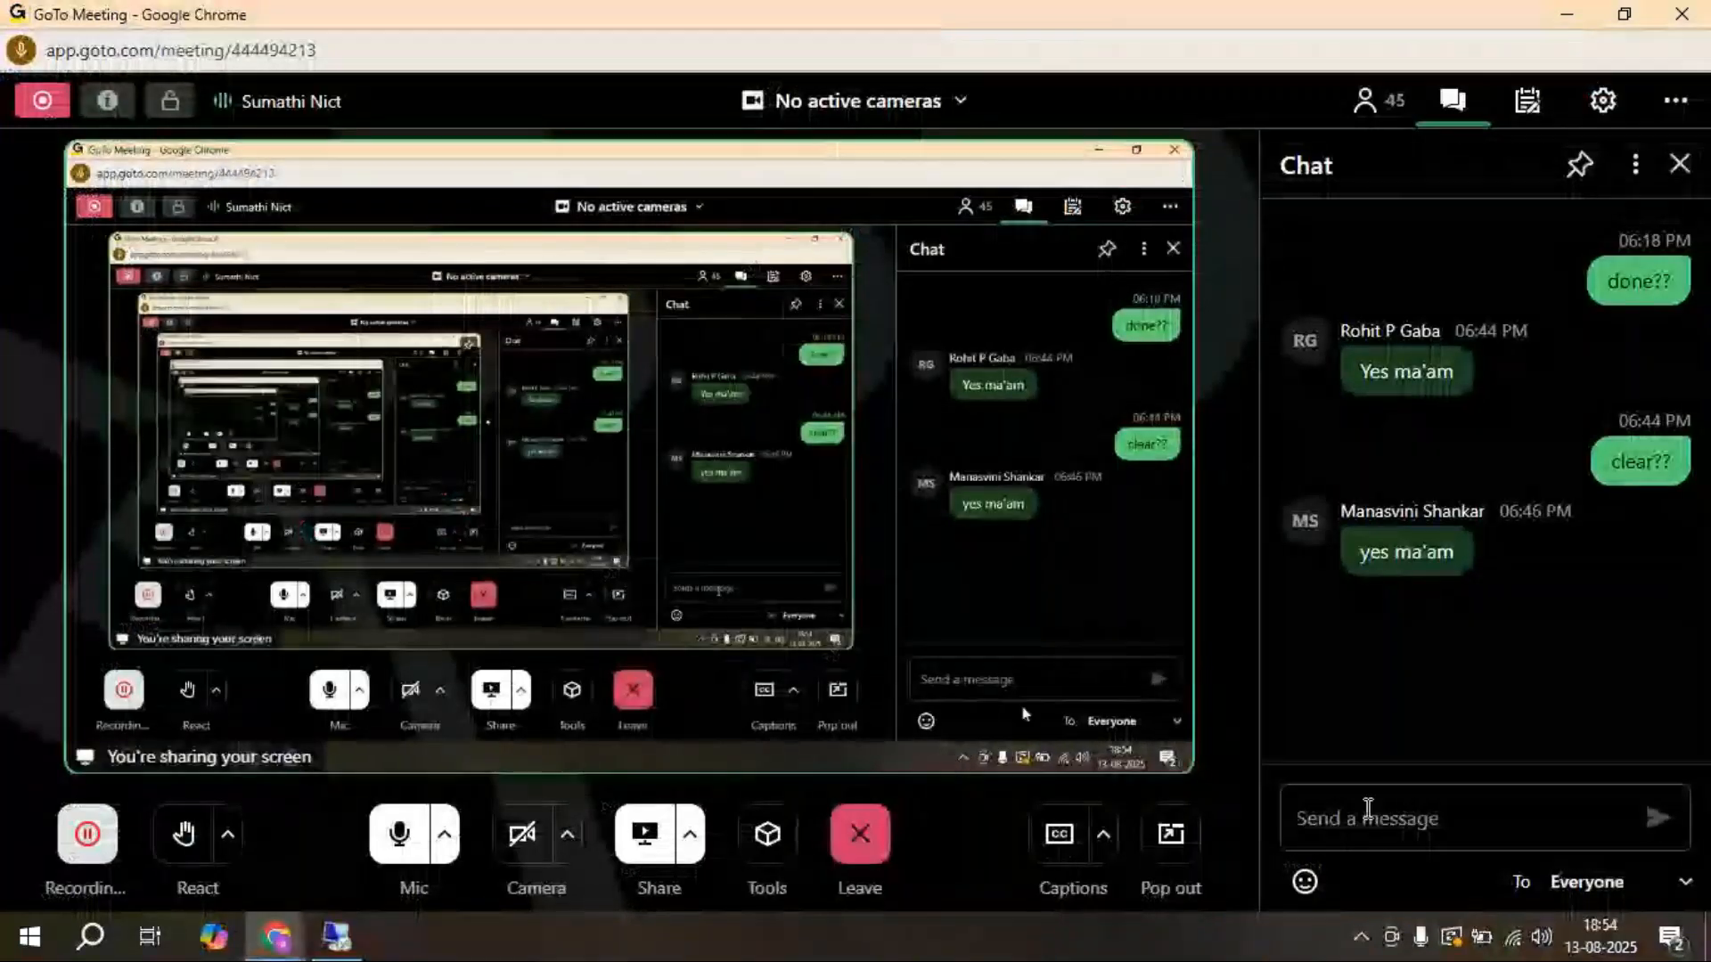
left_click(337, 936)
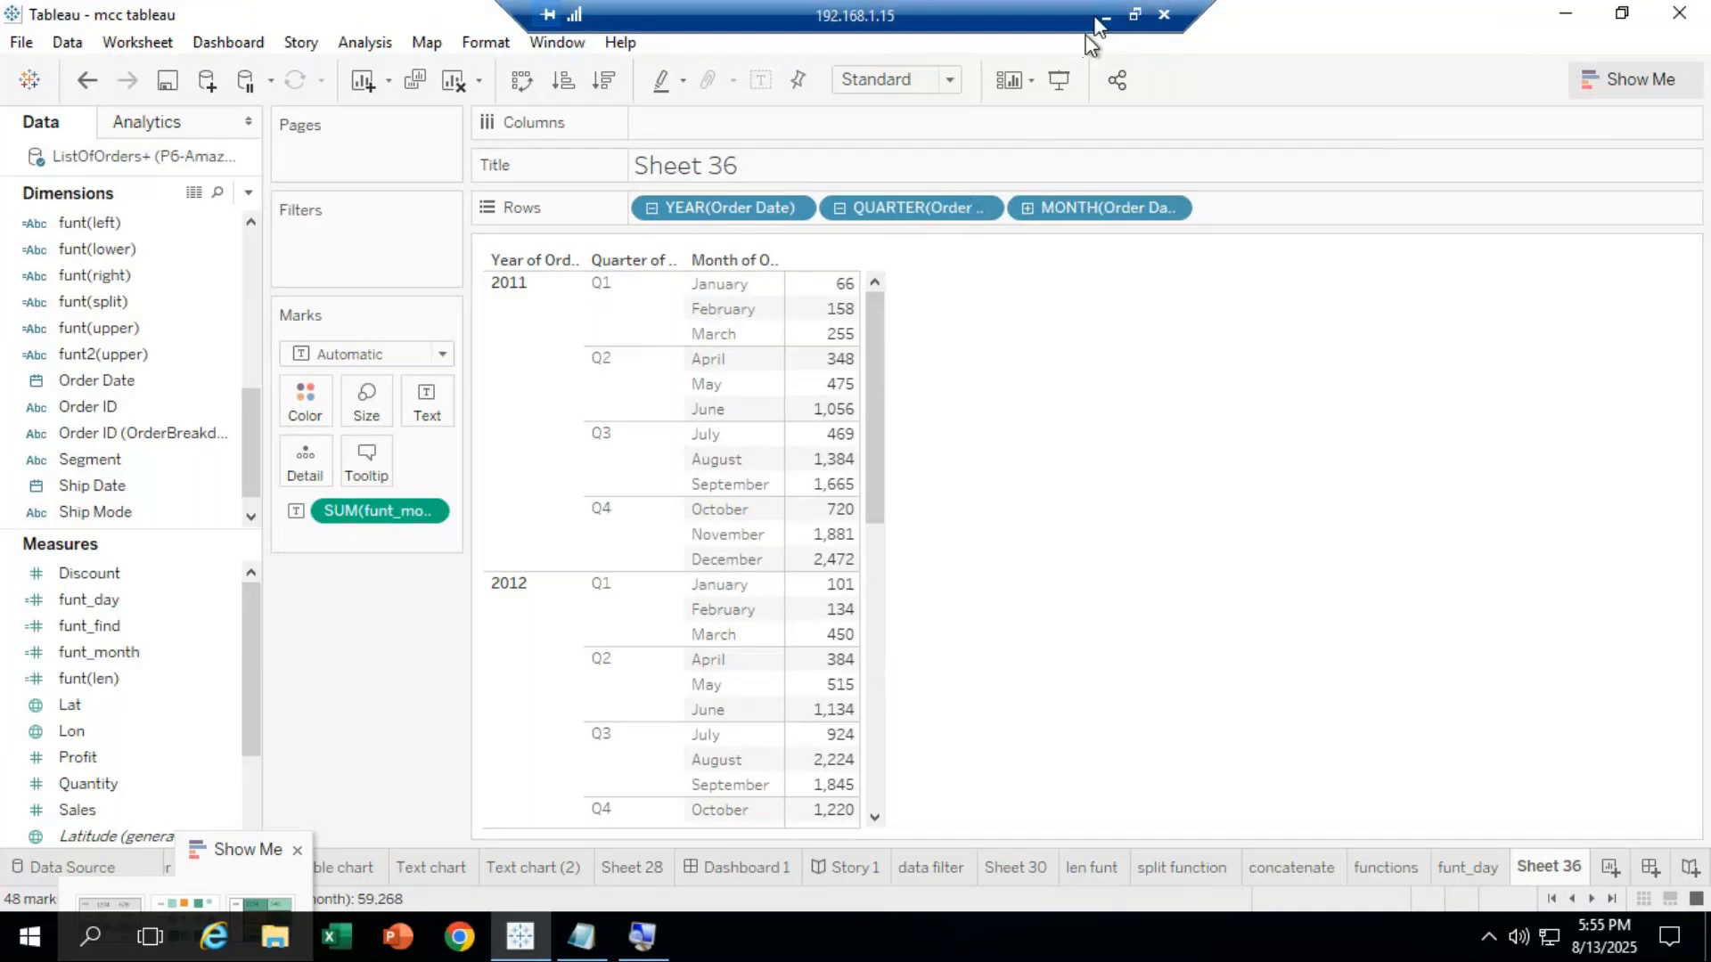
left_click(1102, 18)
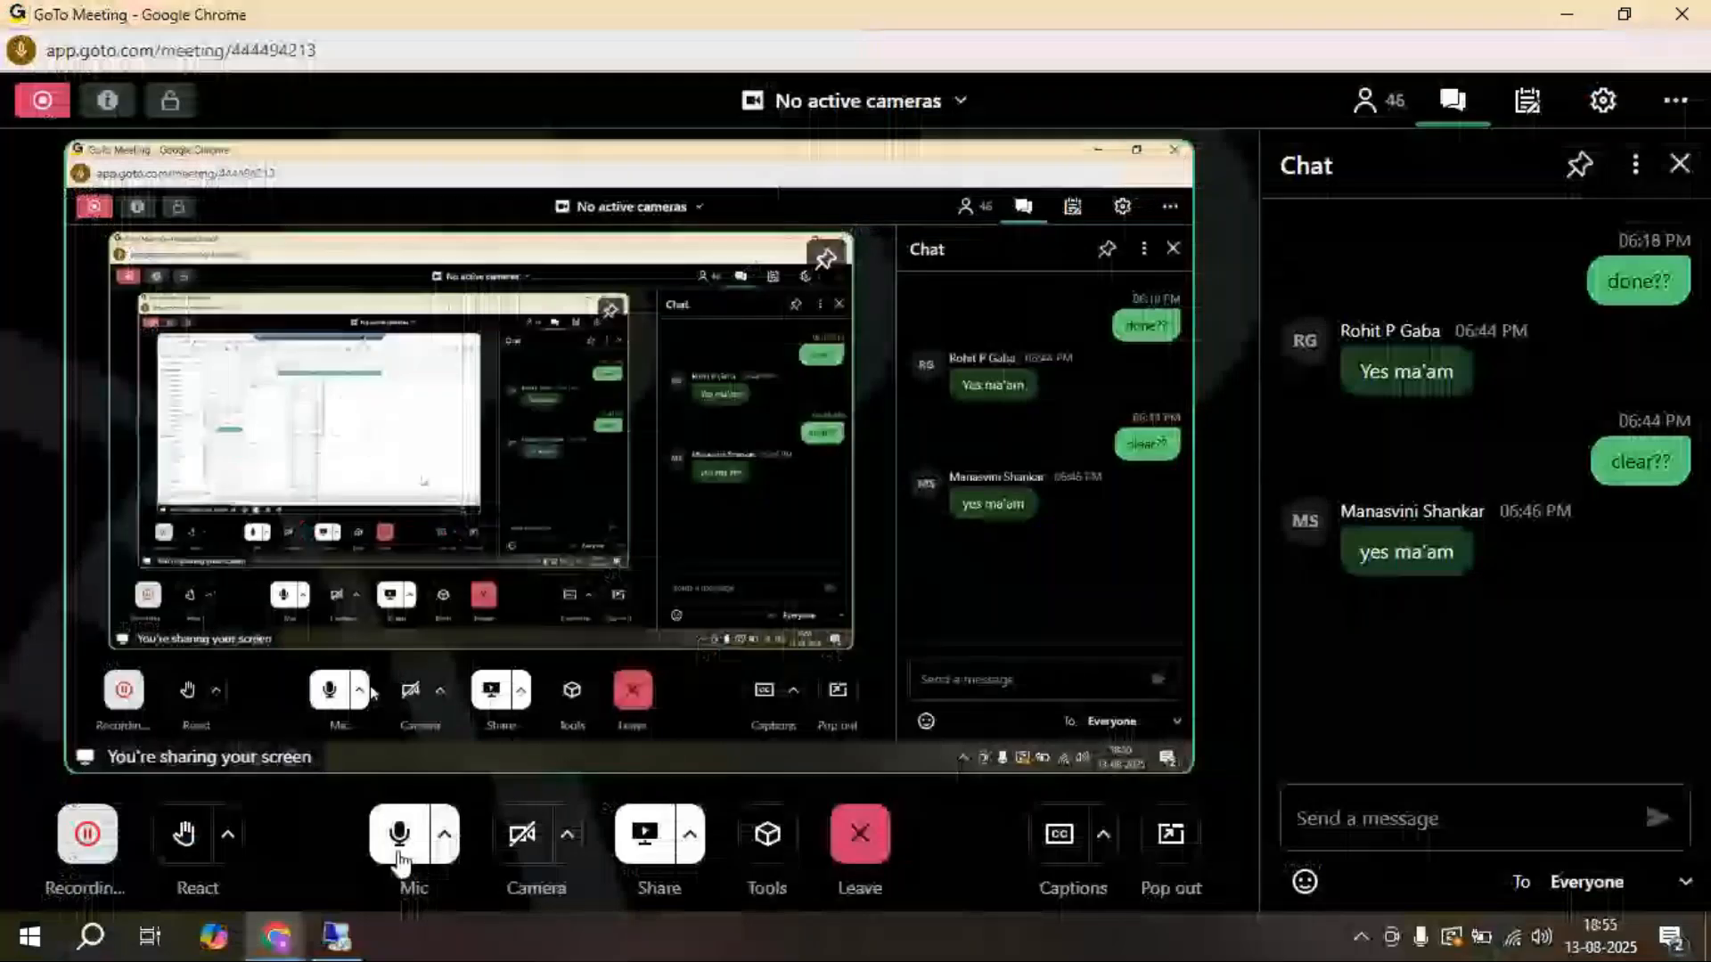
left_click(337, 937)
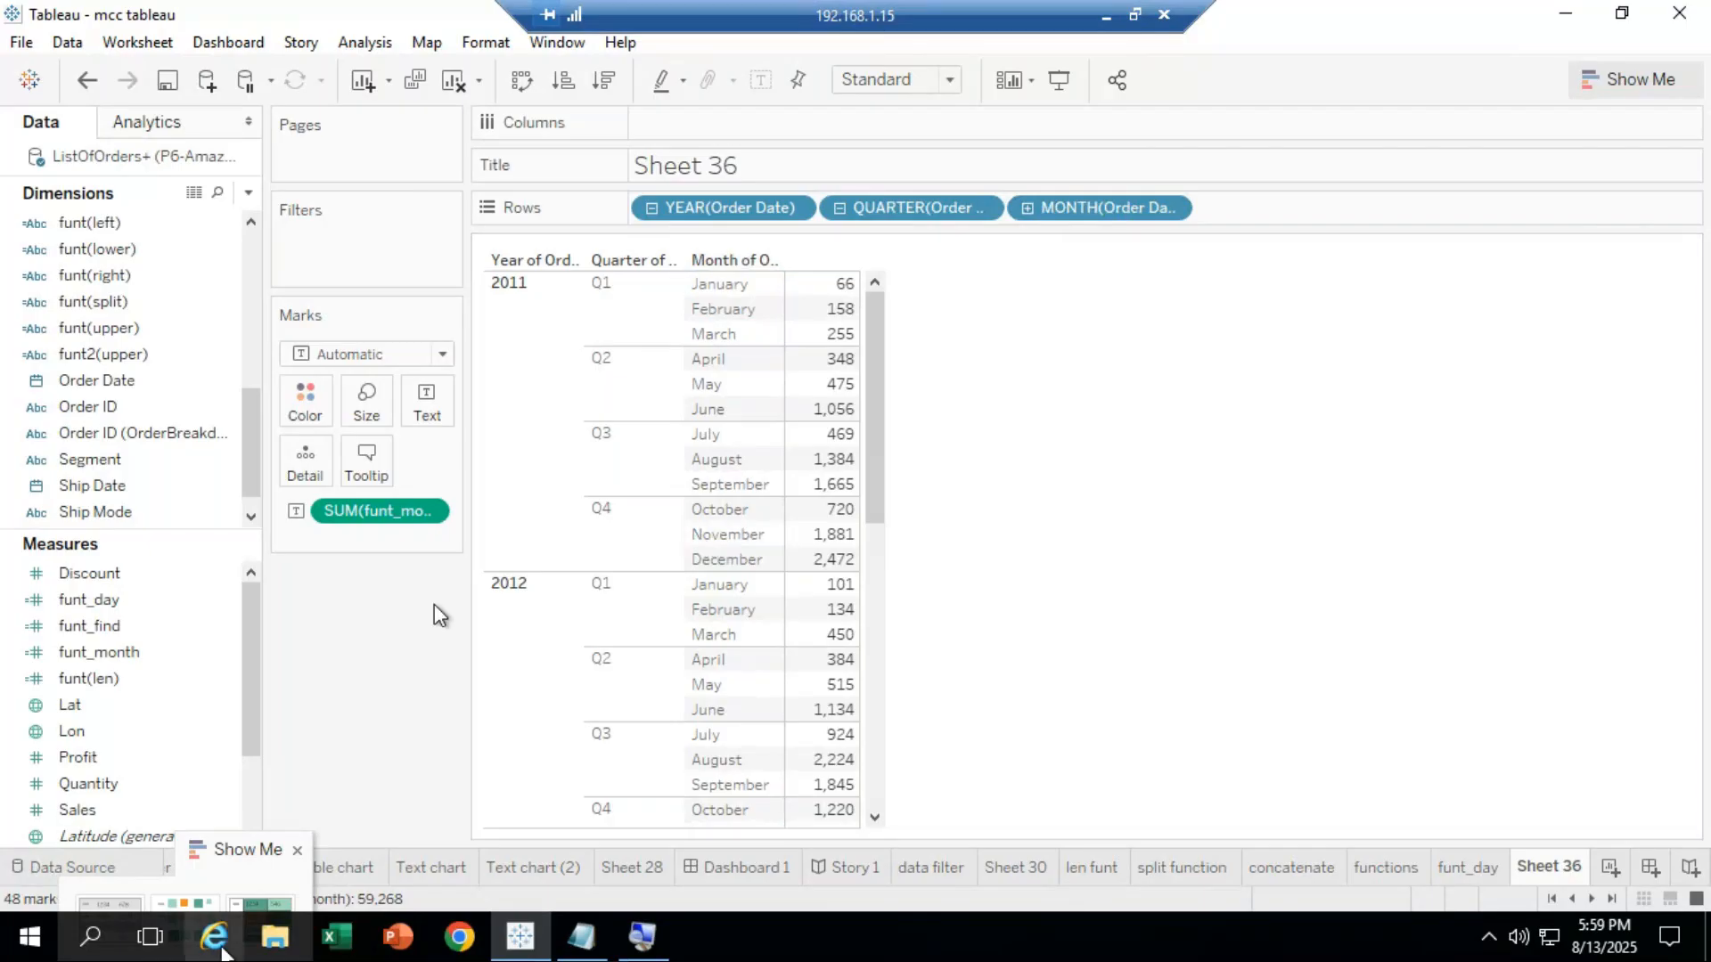
left_click(1106, 16)
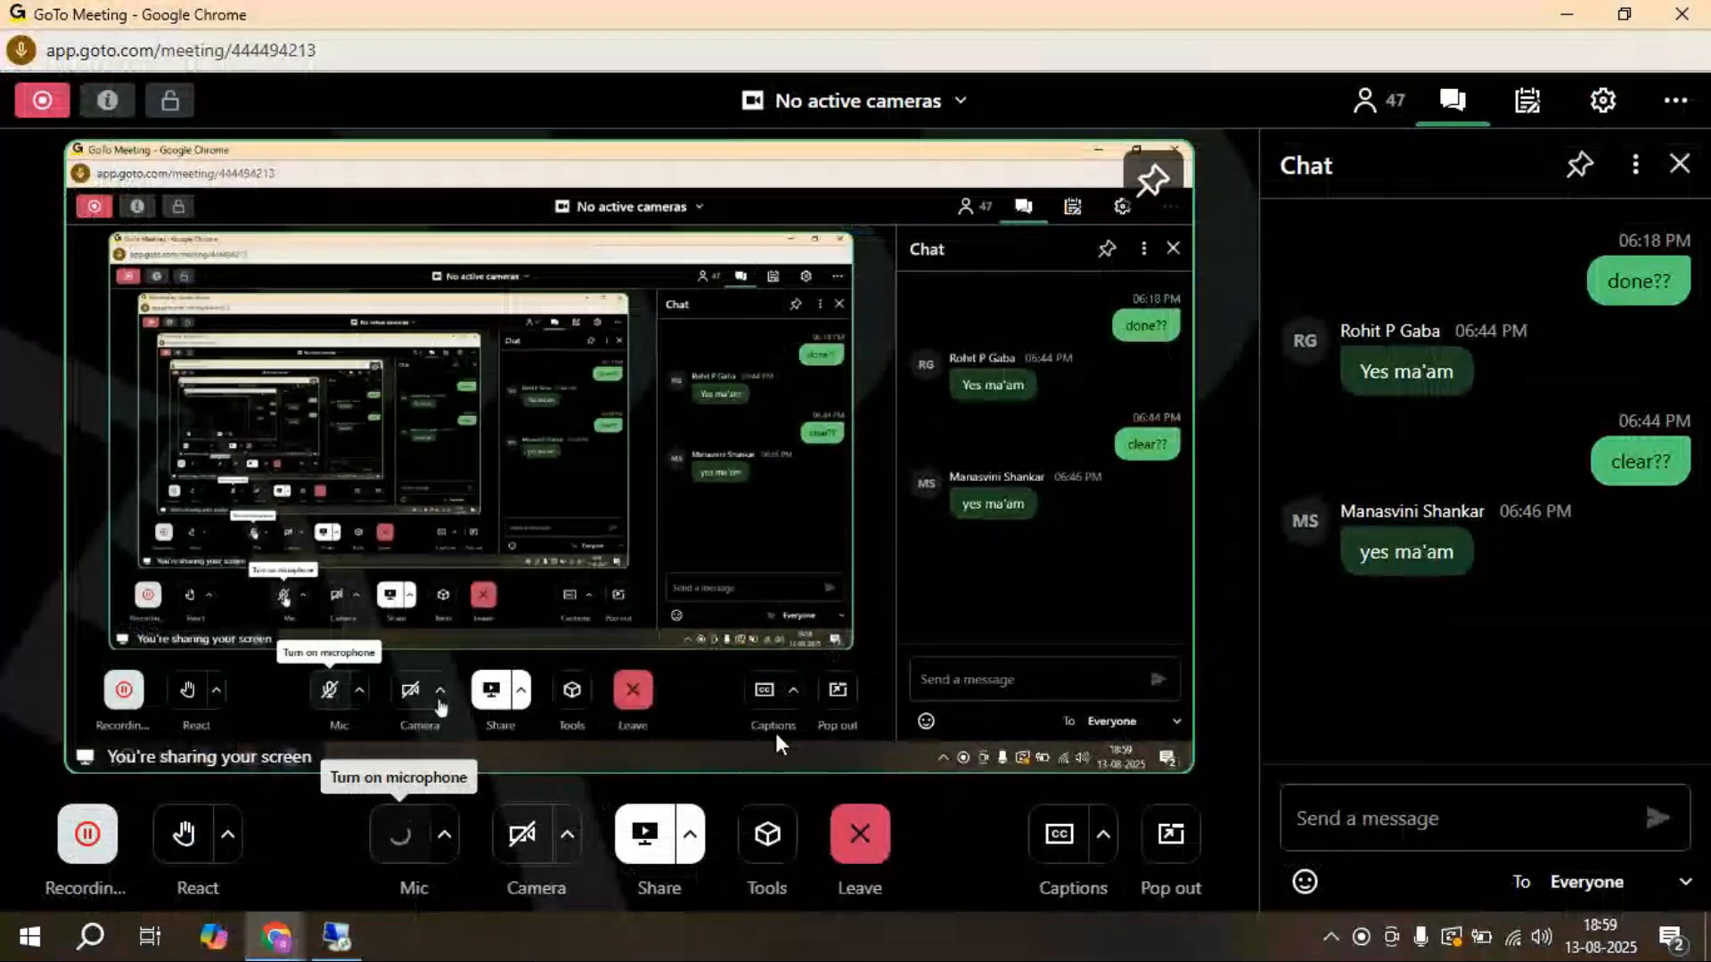
left_click(399, 834)
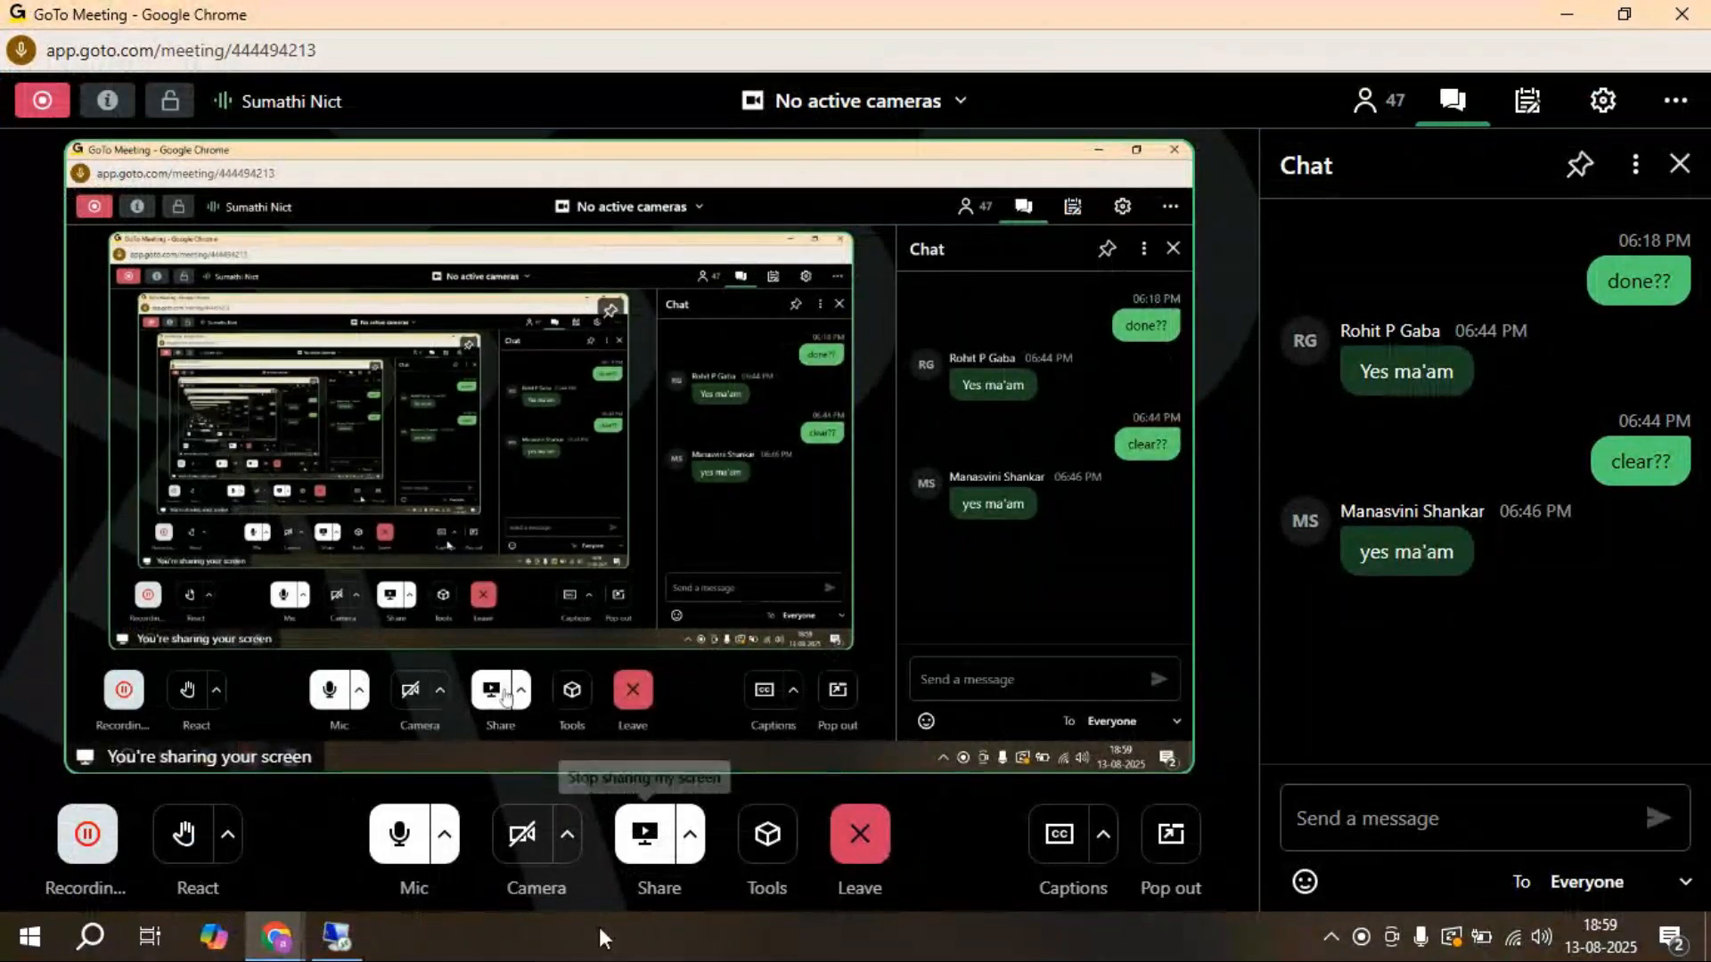
Return to the remote Tableau session and review the funt_day worksheet before going back to Sheet 36.
left_click(338, 934)
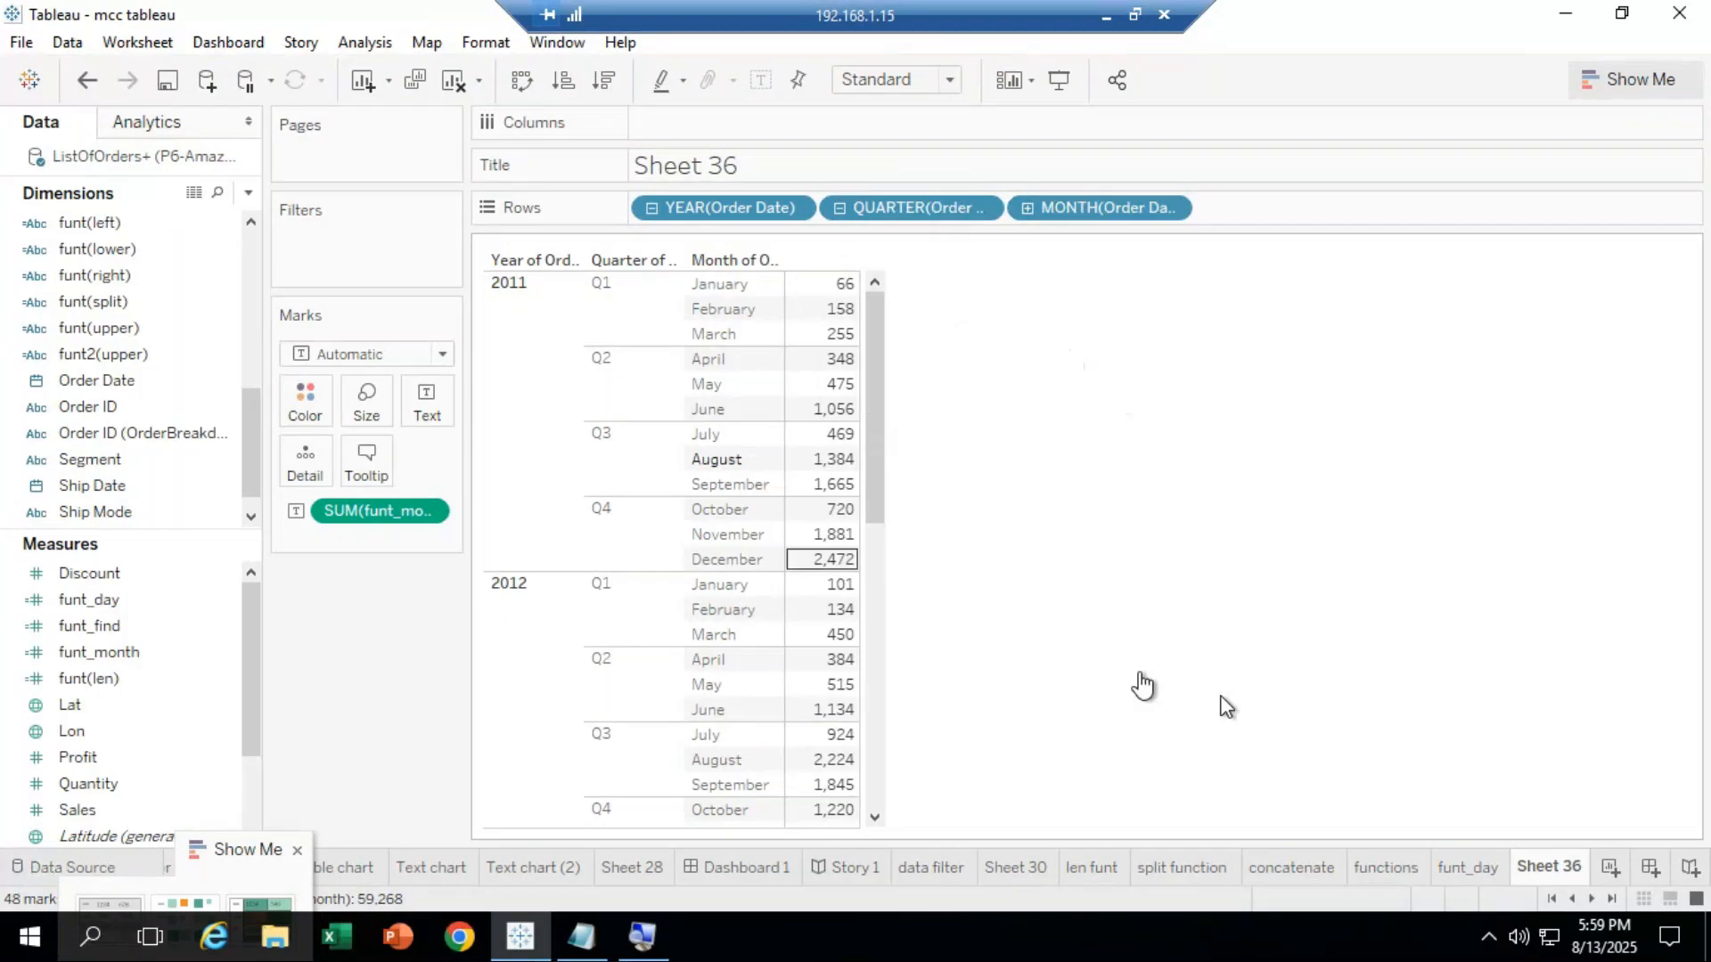
left_click(1467, 864)
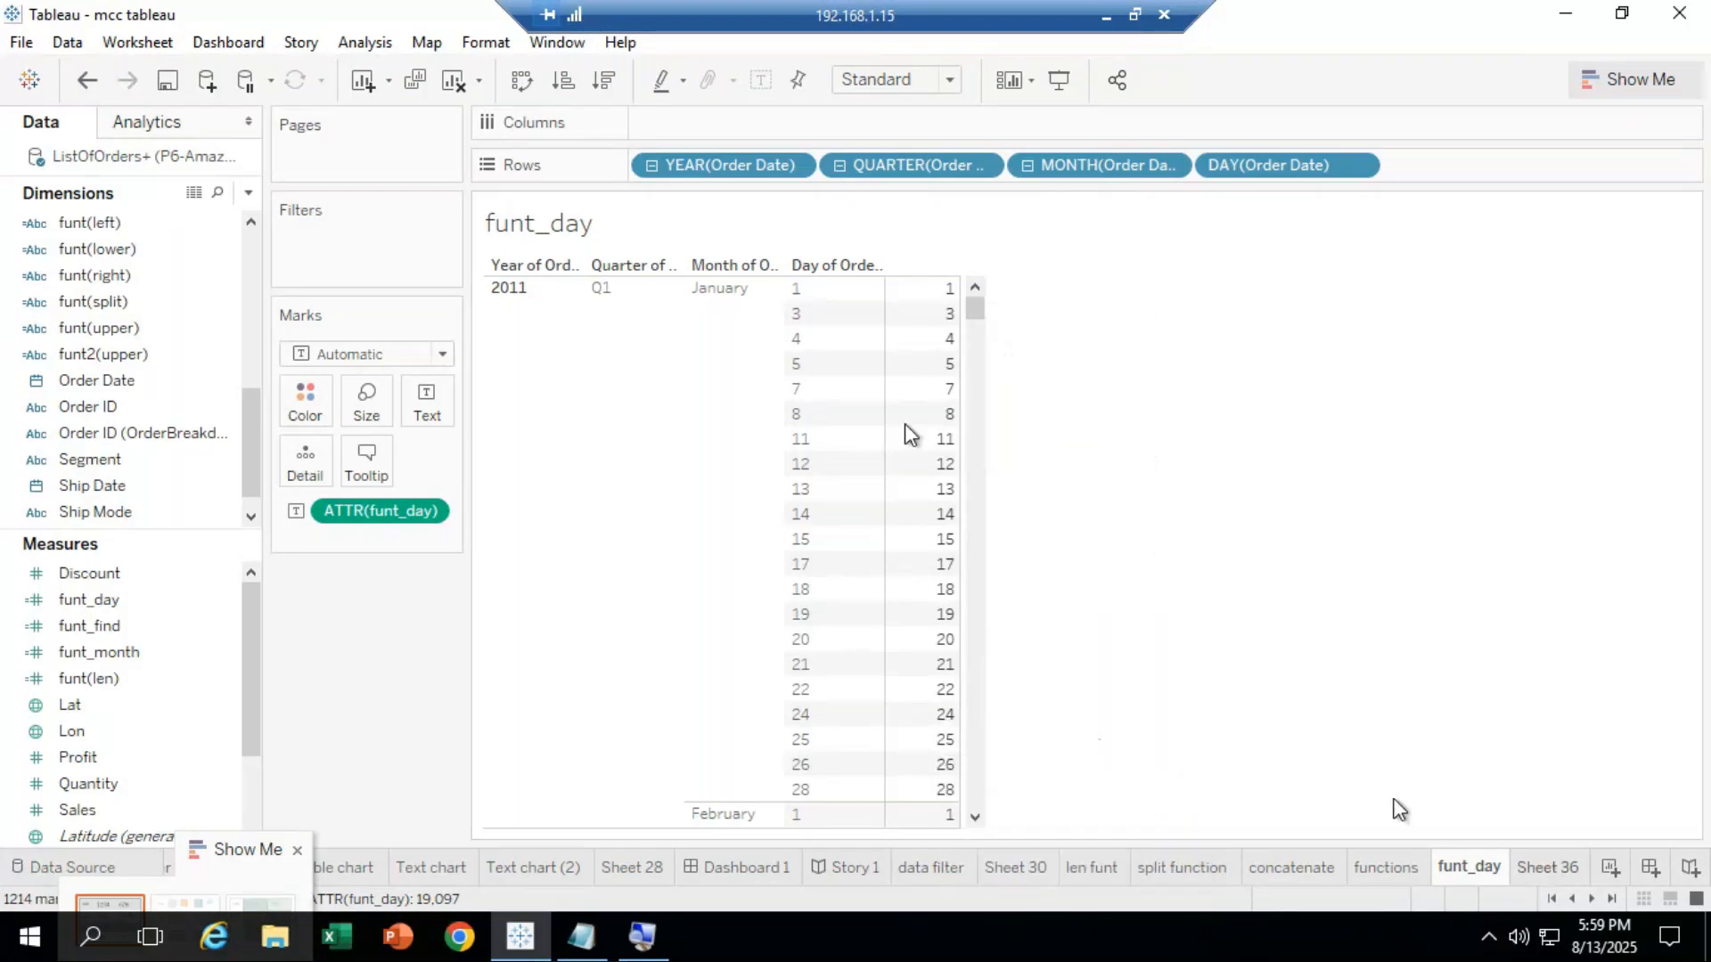
key("ctrl+Tab")
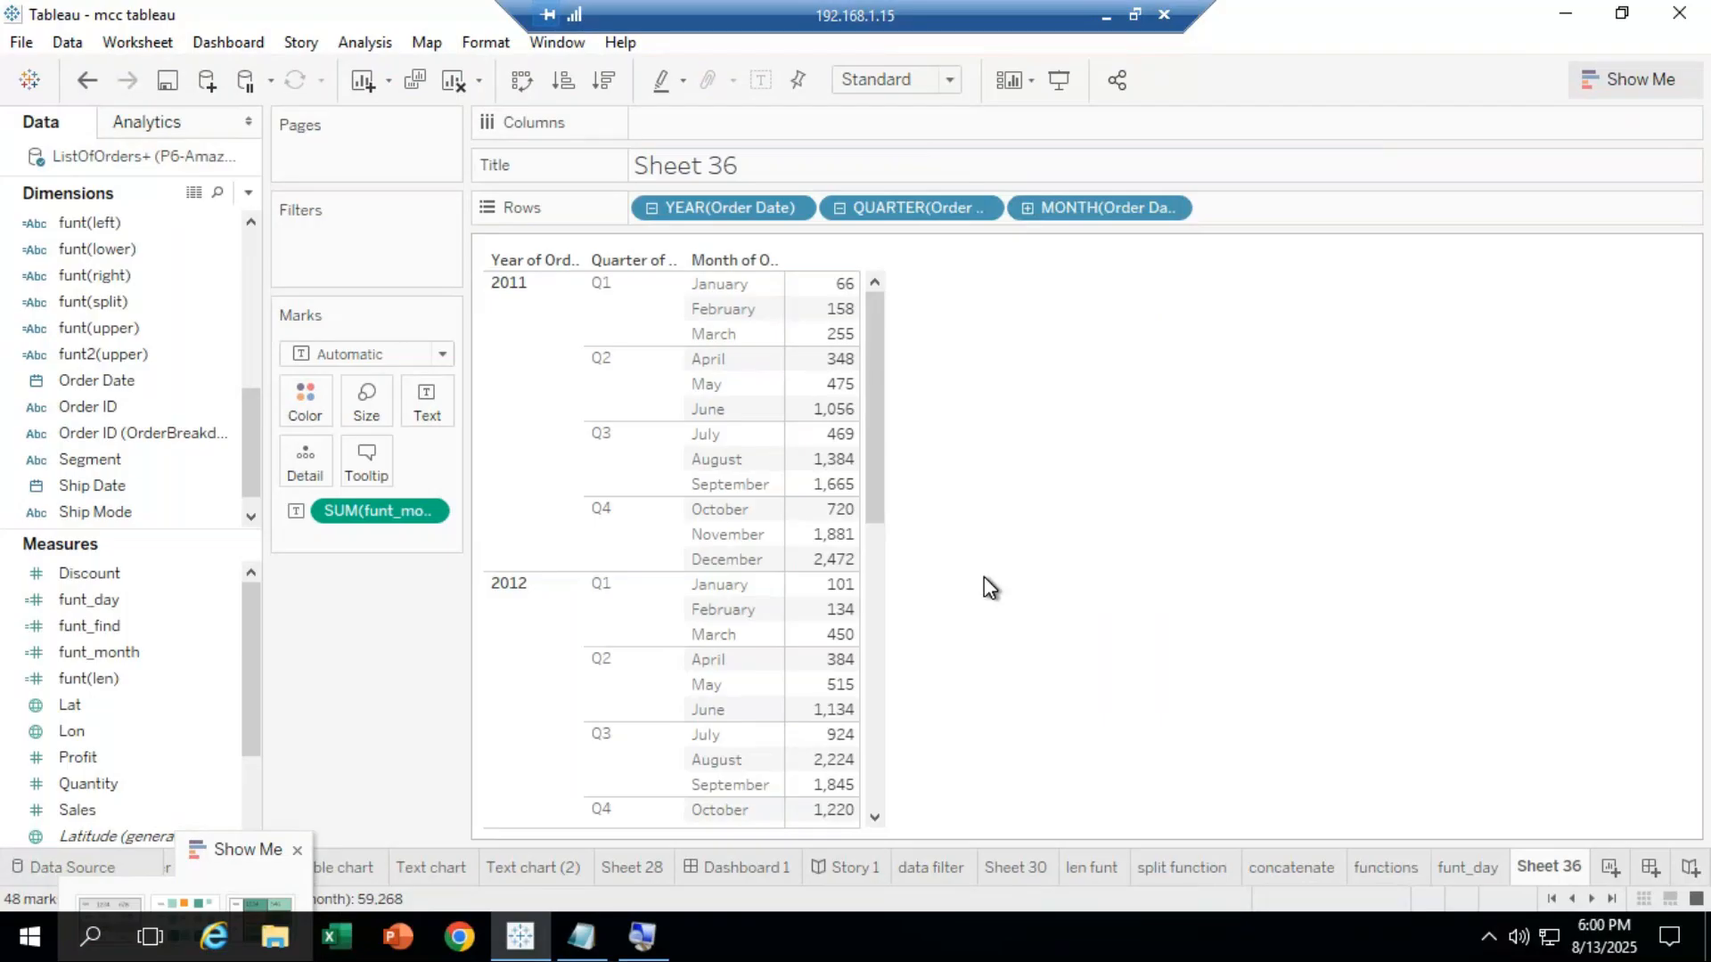
Switch to the mcc data.txt notes in Notepad and add the lines month, Year and Datedif below Days.
left_click(575, 947)
key("Return")
type("month")
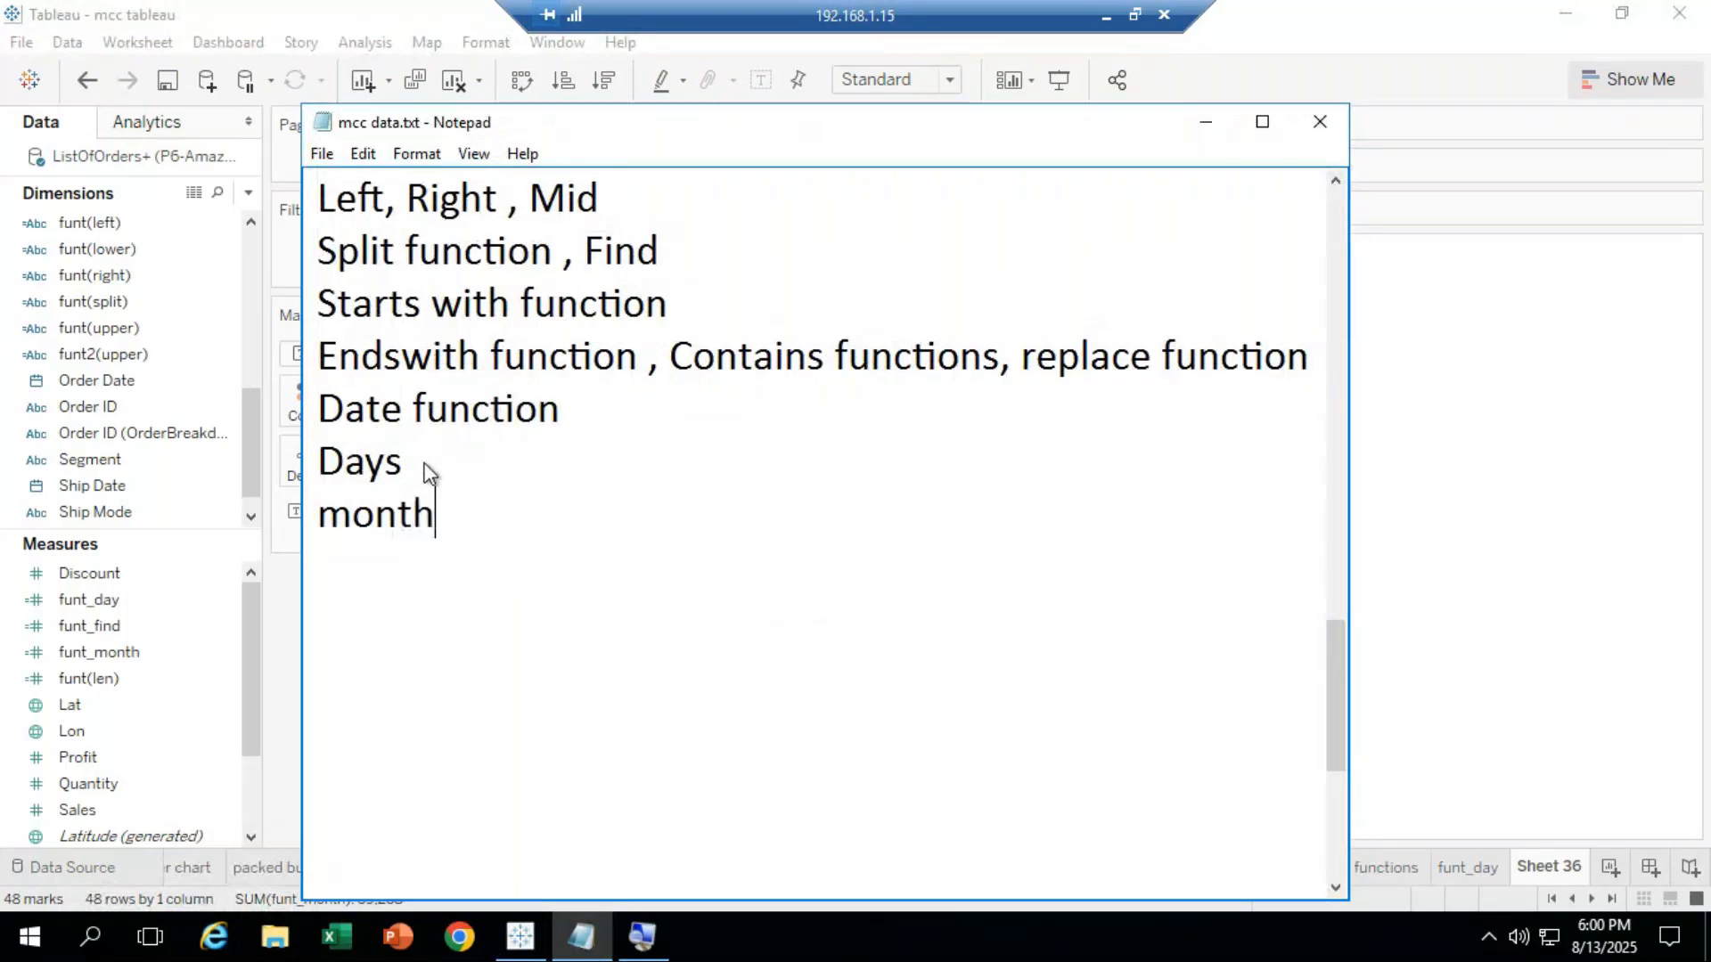
key("Return")
type("Year")
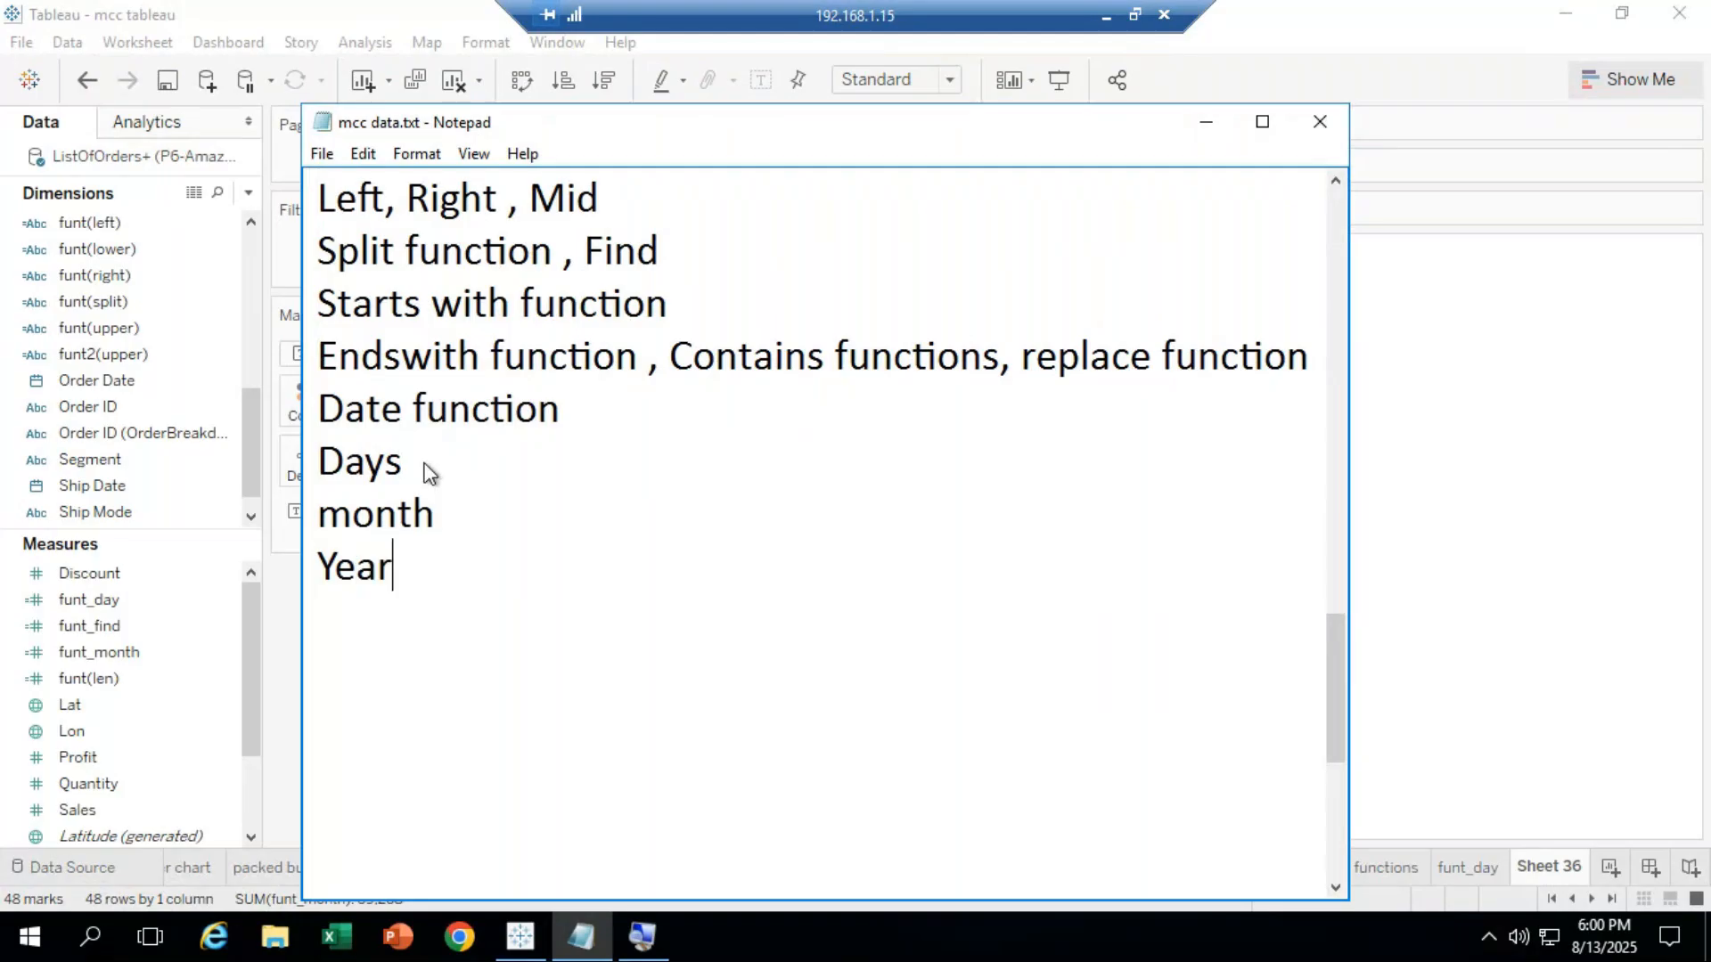
key("Return")
type("Date")
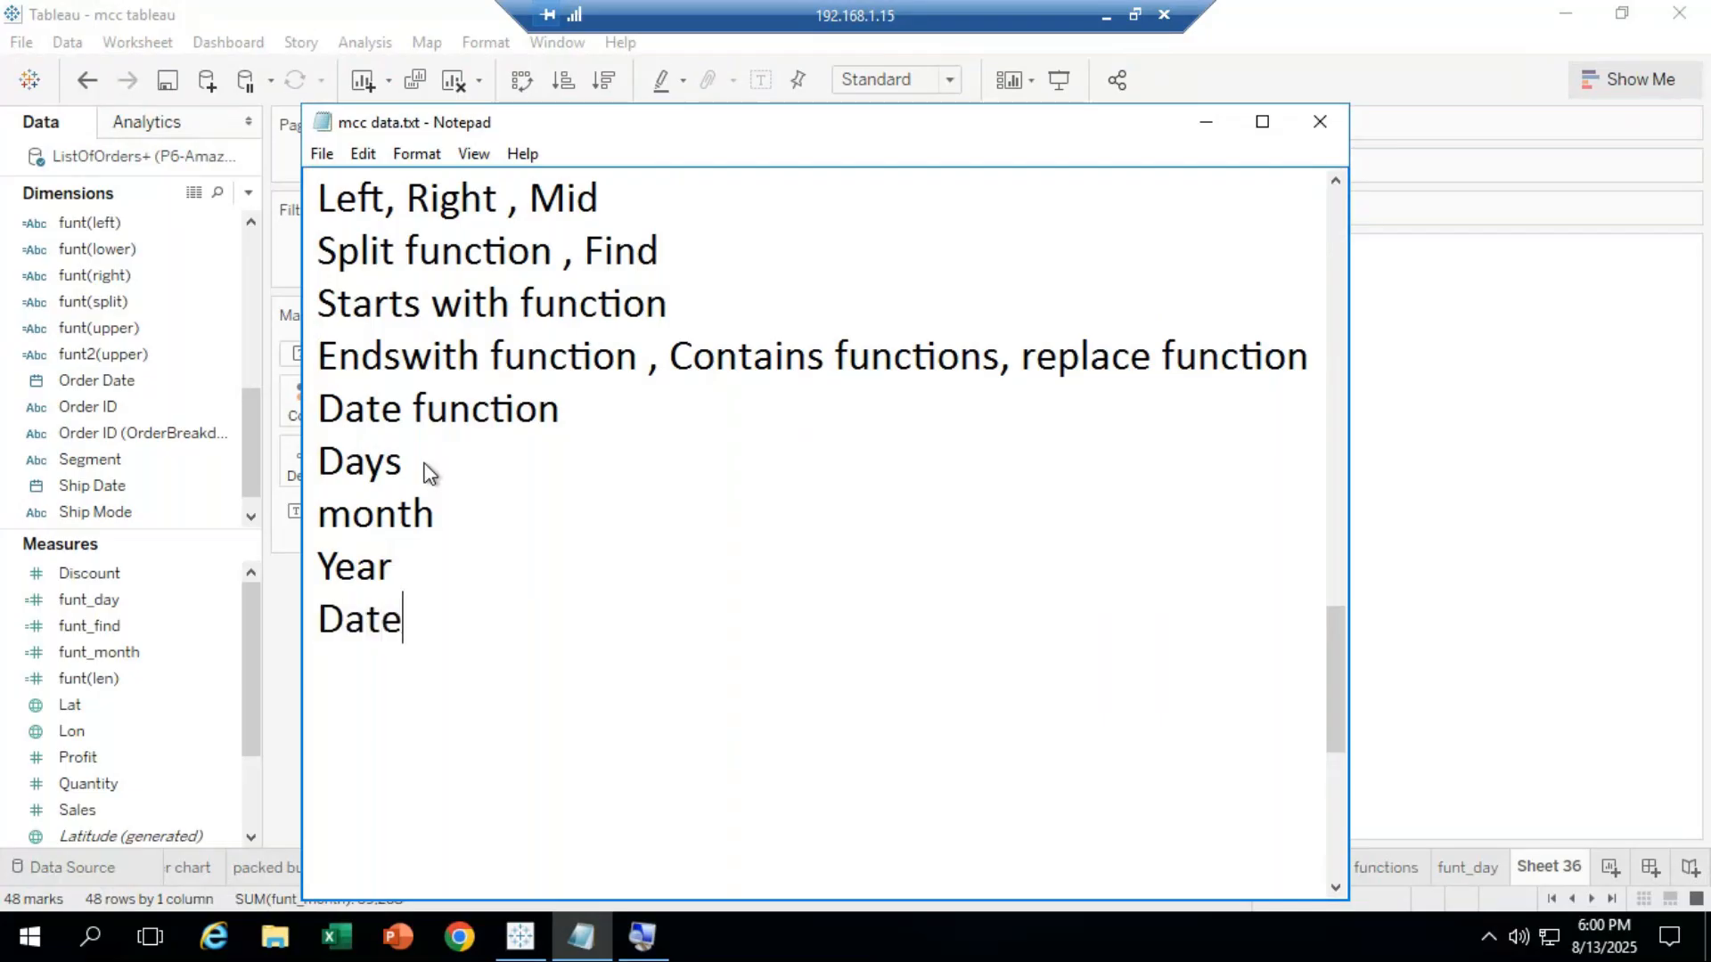
type("dif")
key("Return")
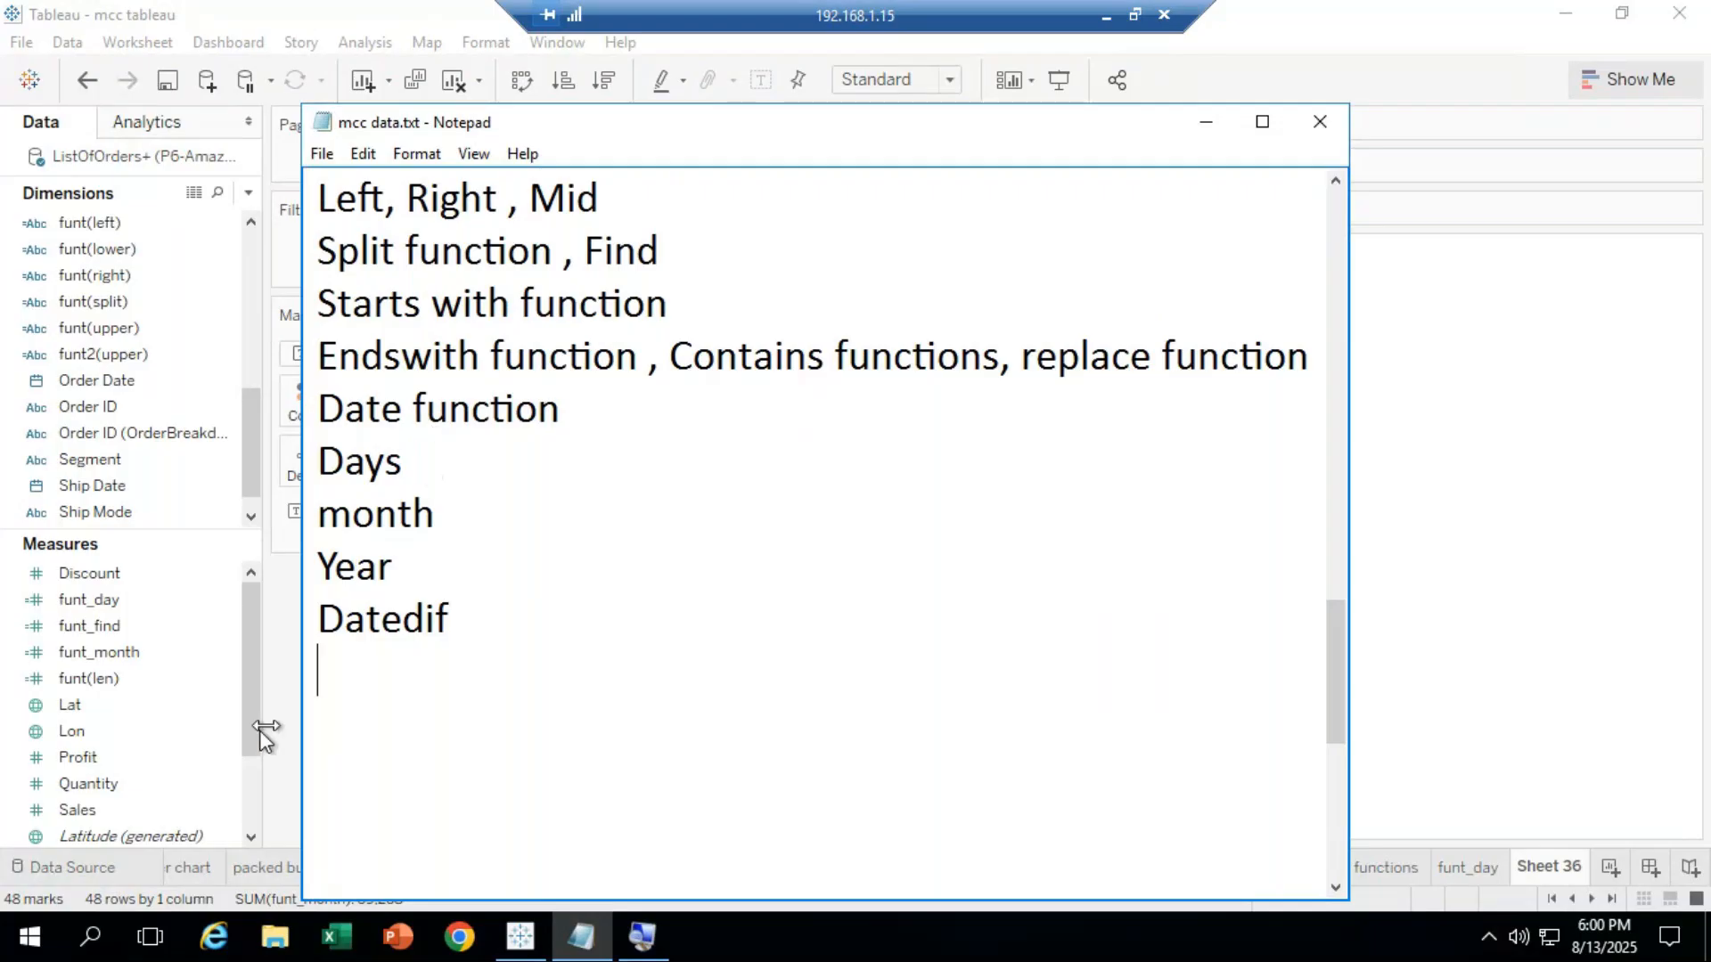
Add the line datedifference under Datedif in the notes and minimize Notepad to return to Tableau.
type("date")
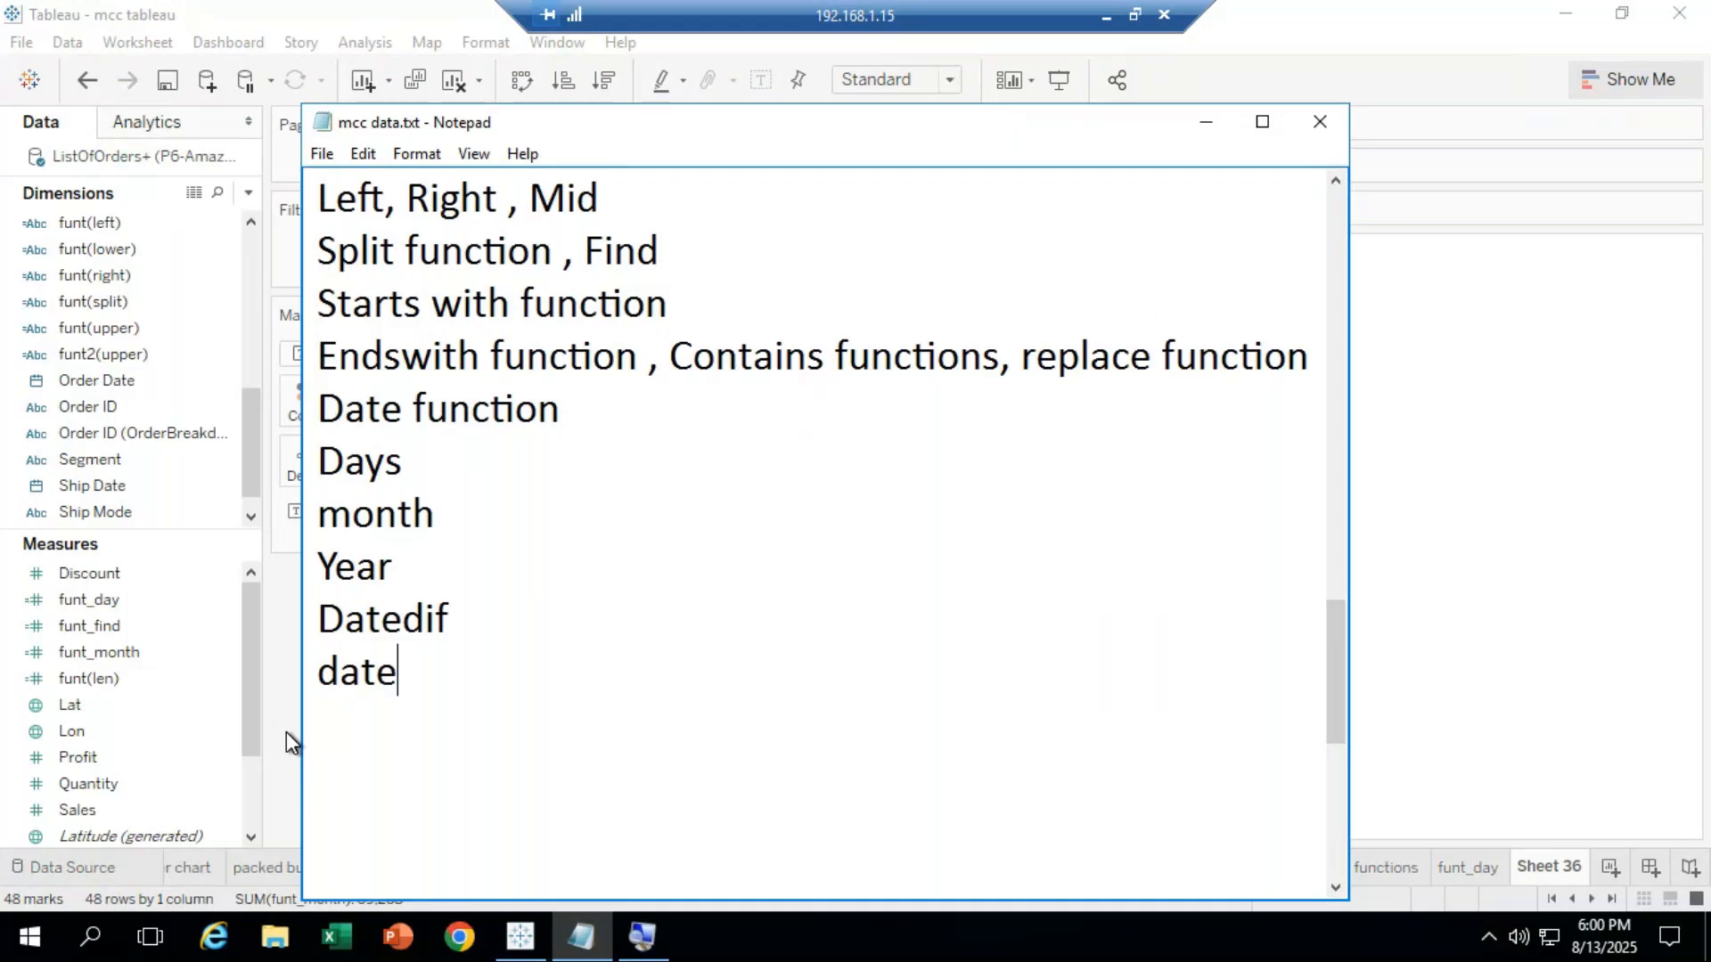
type("di")
key("BackSpace")
type("if")
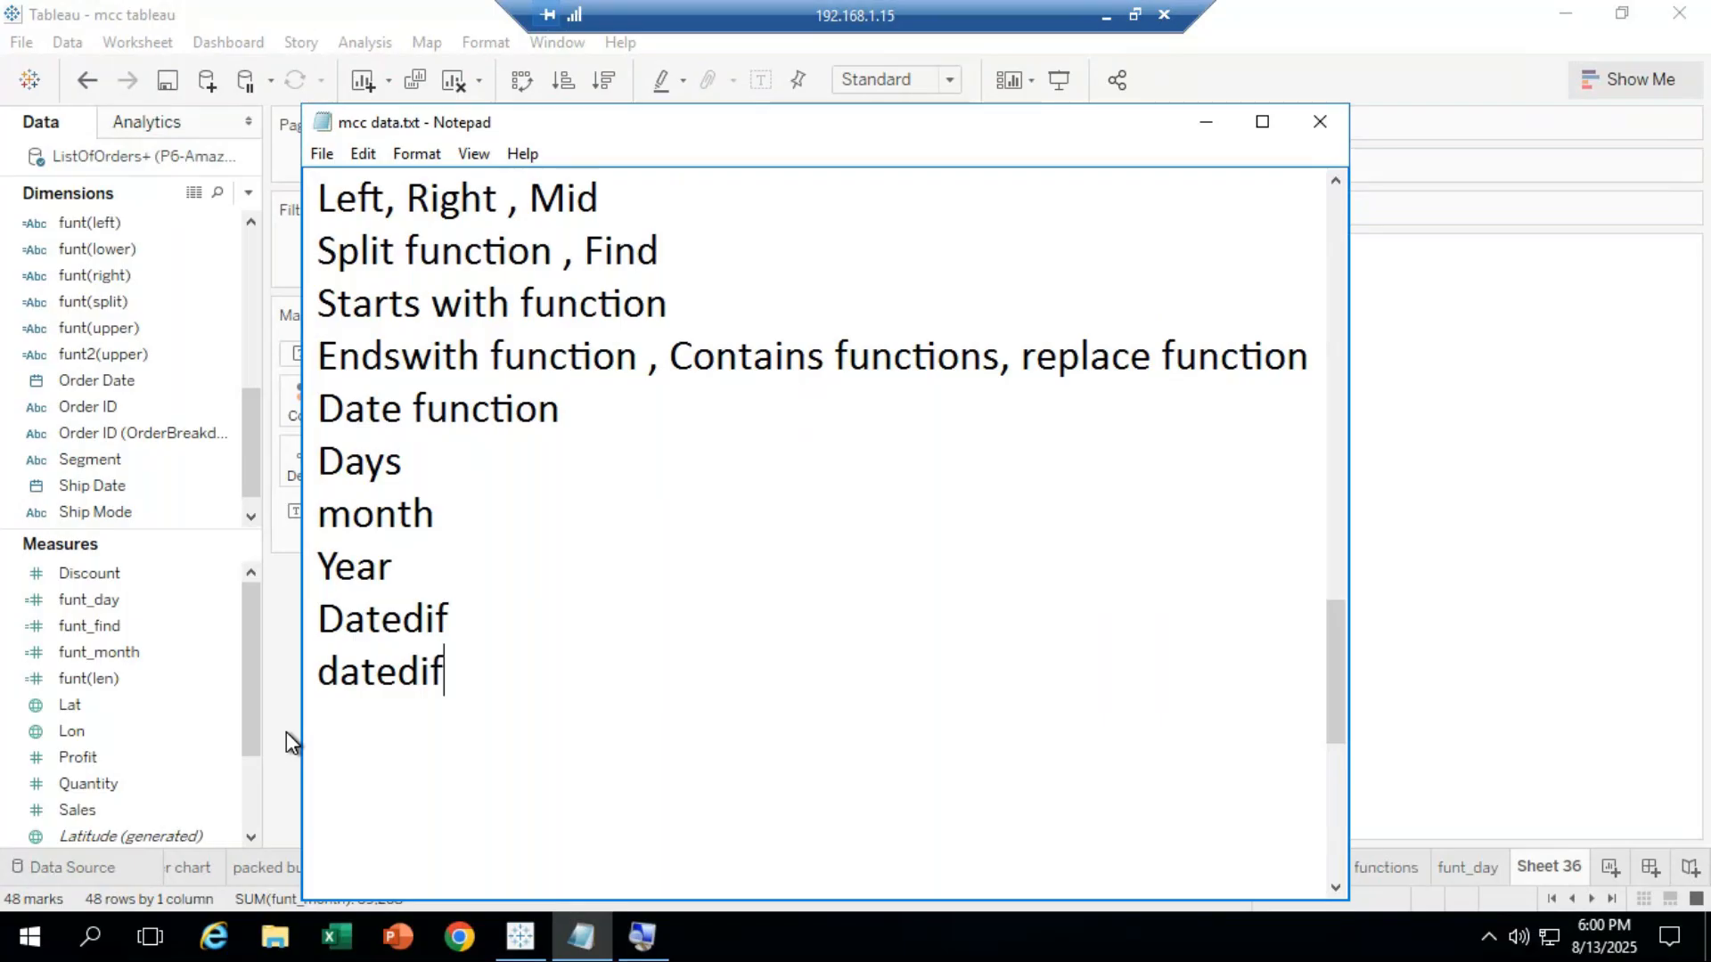
type("ference")
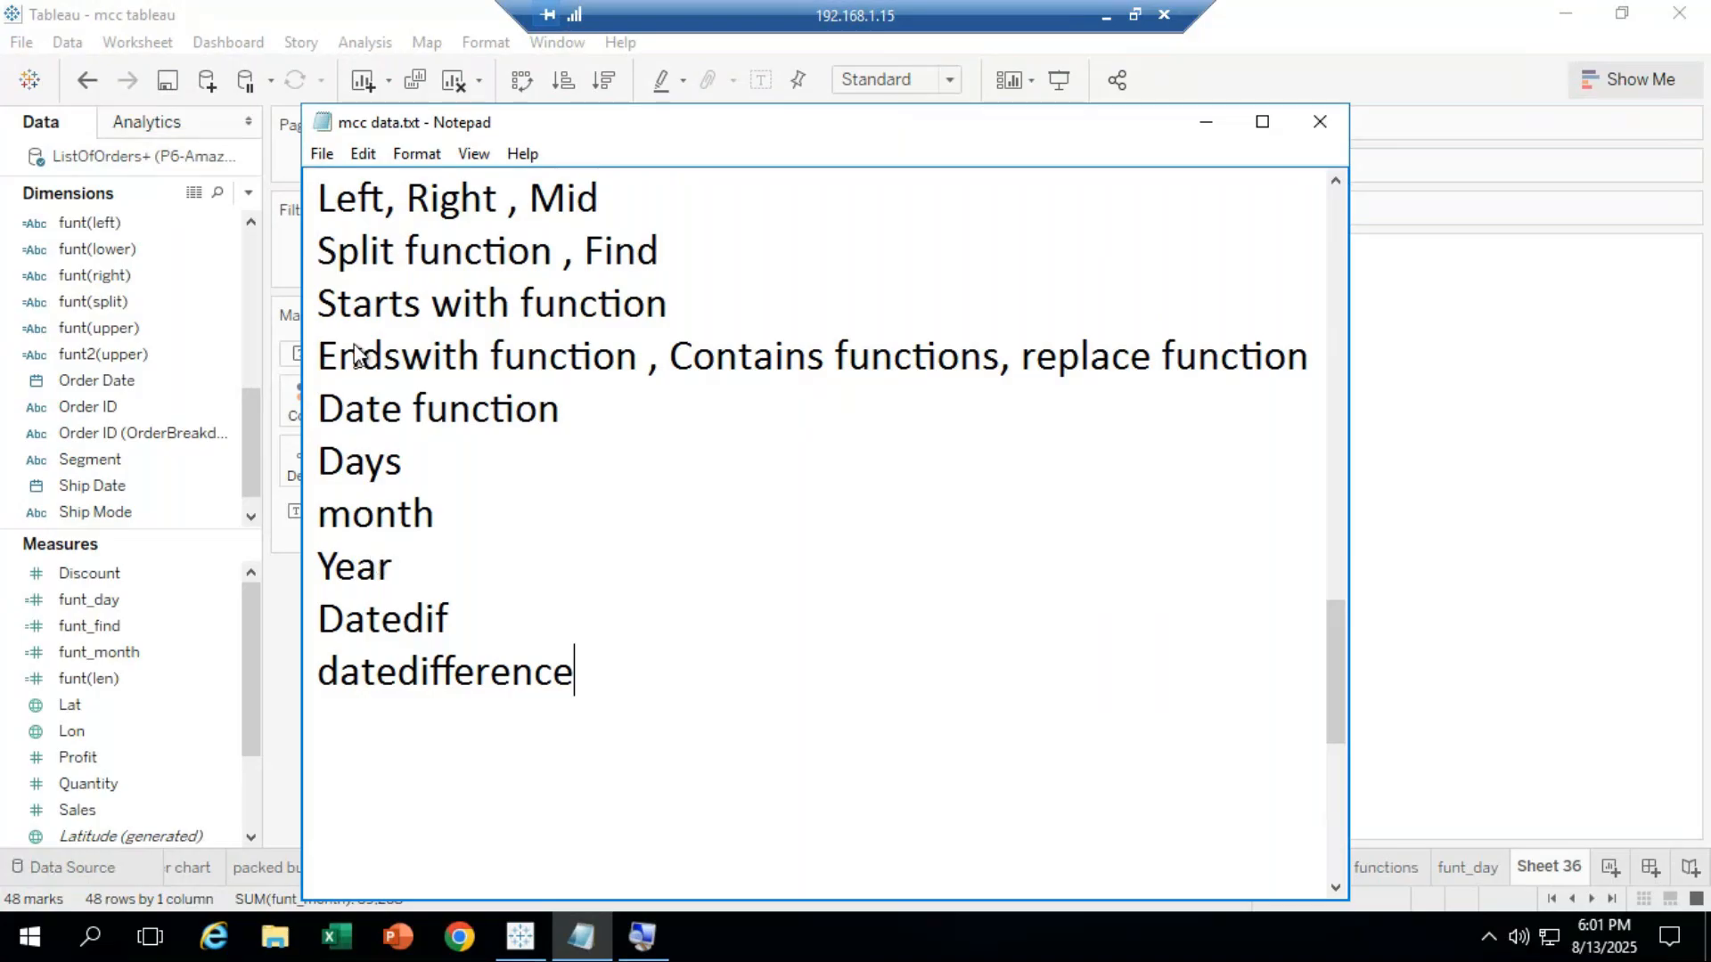
left_click(1206, 121)
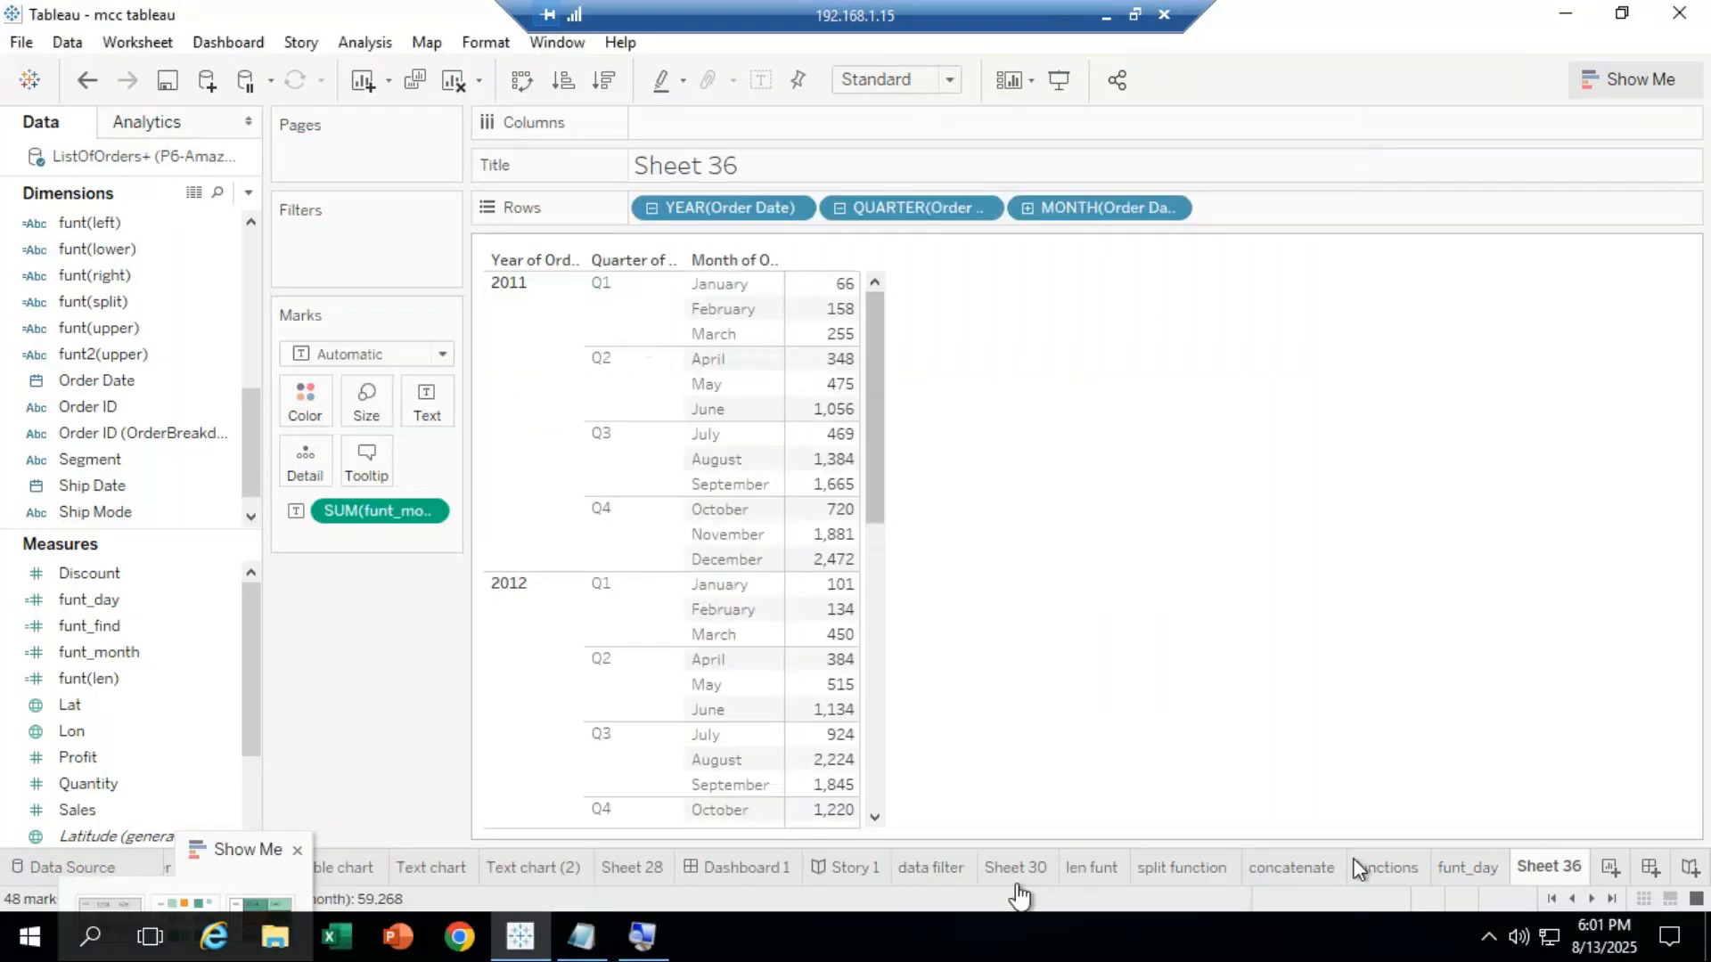
Create a new worksheet and place Order Date on the rows so the years are listed vertically.
left_click(1609, 869)
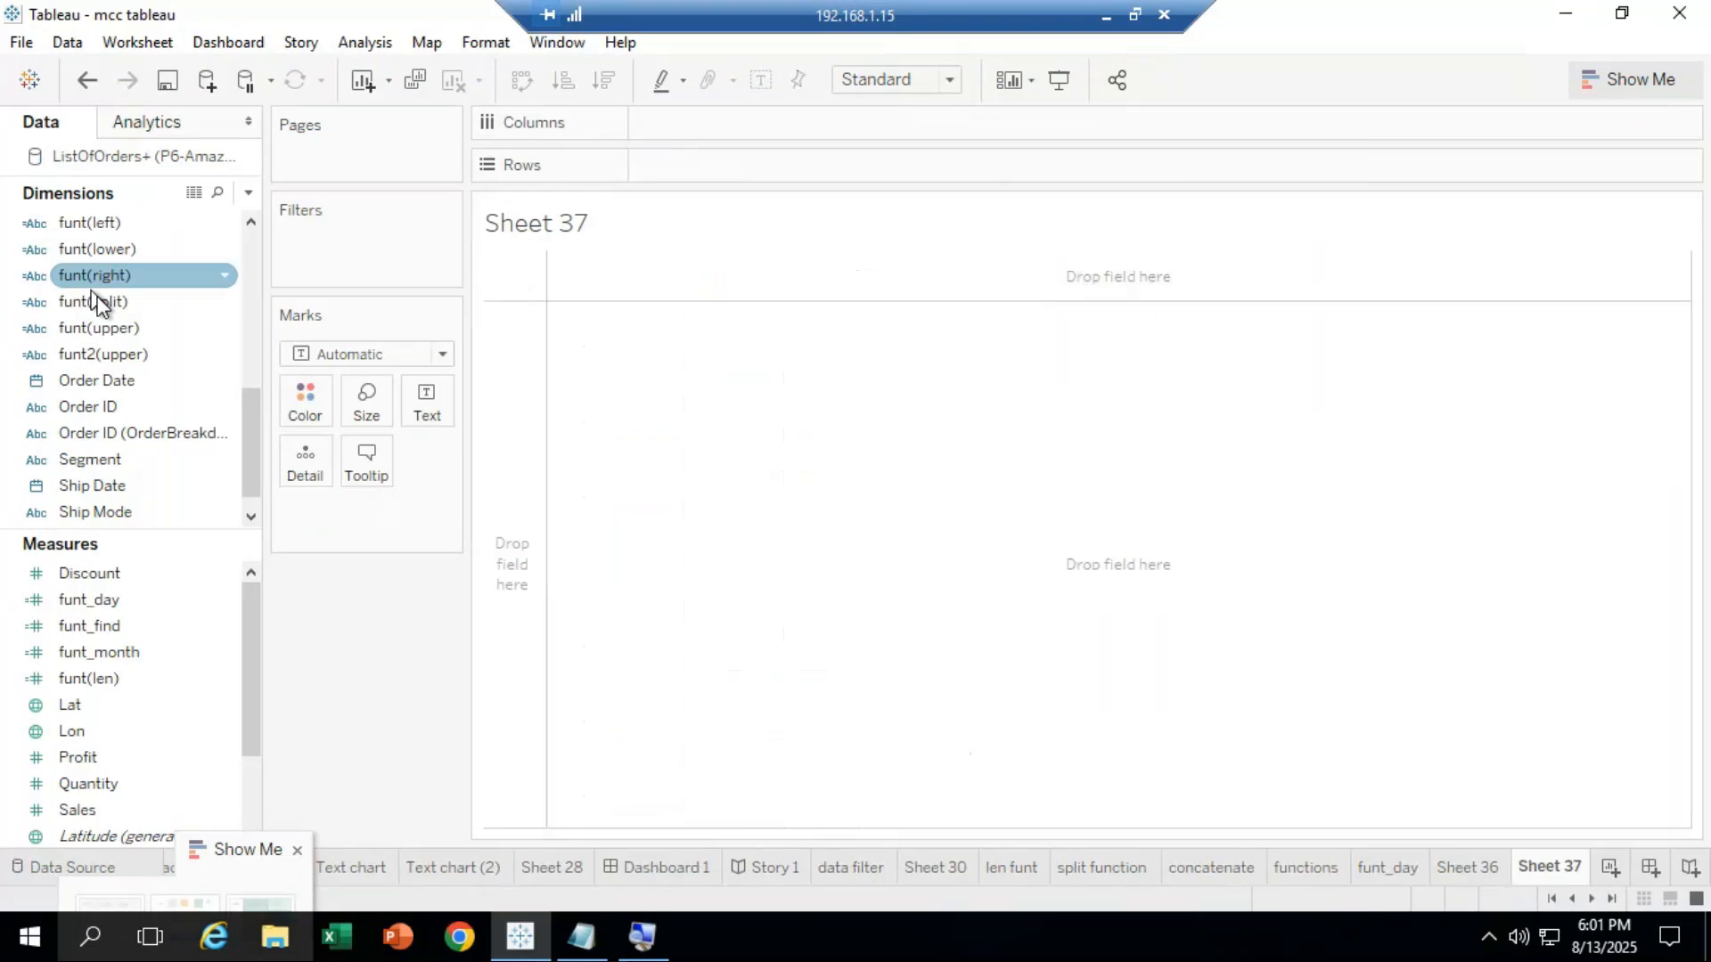
left_click(114, 407)
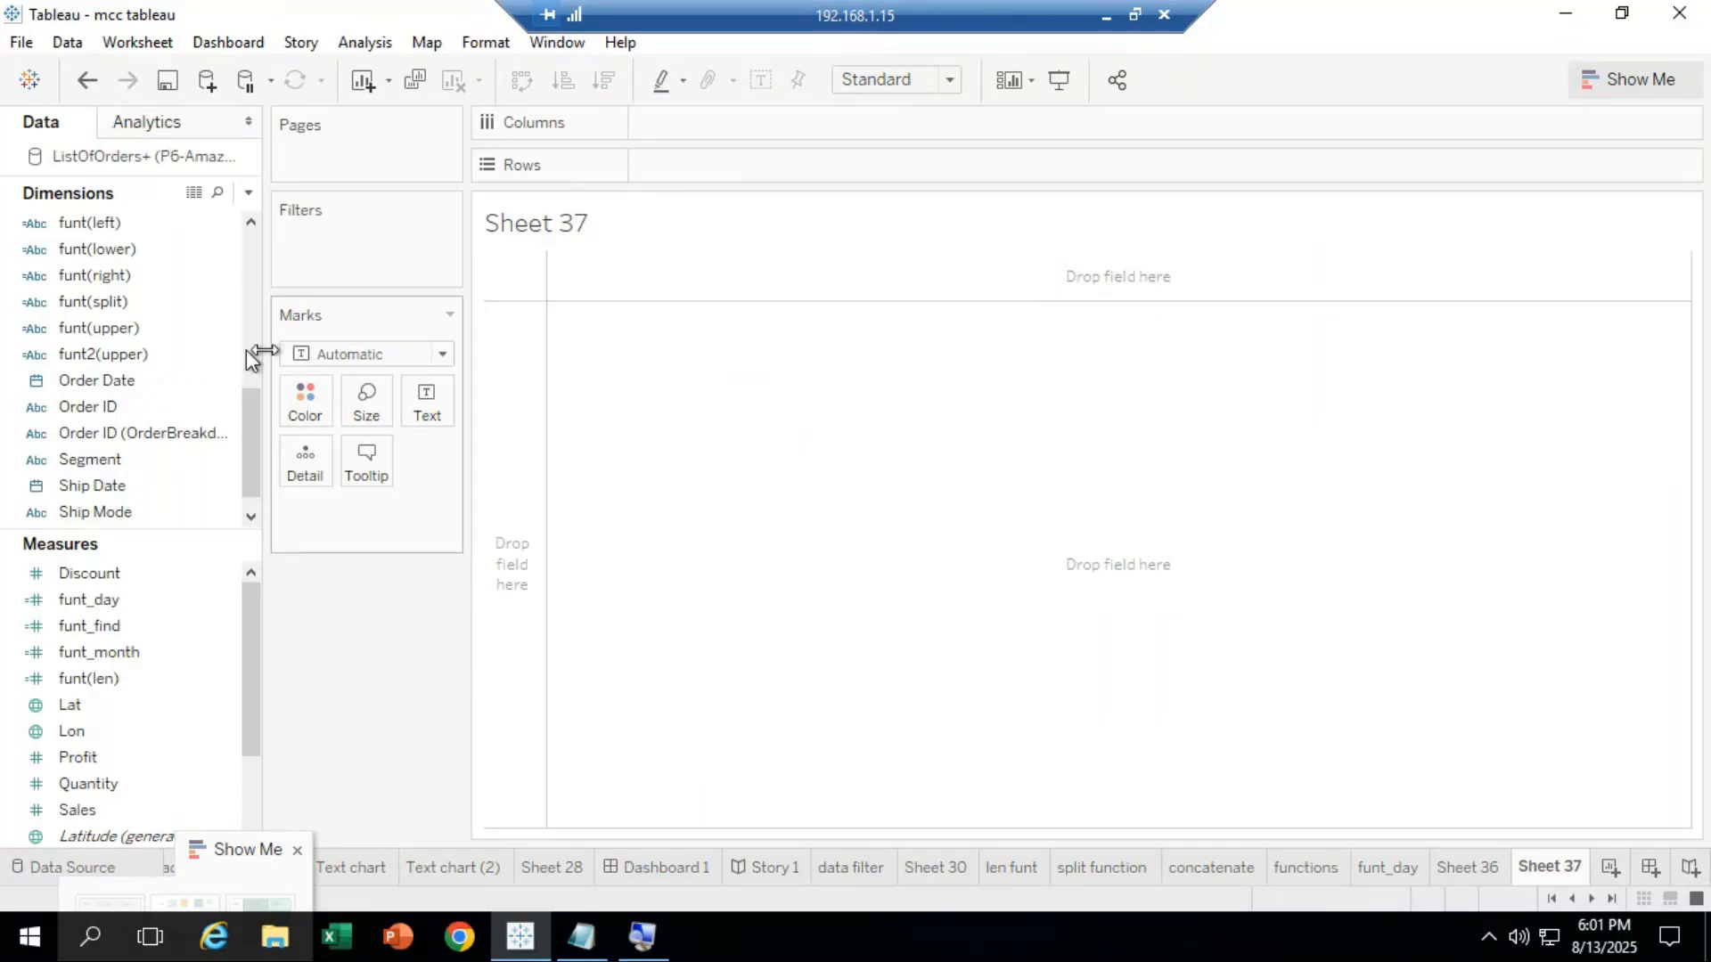
left_click(204, 389)
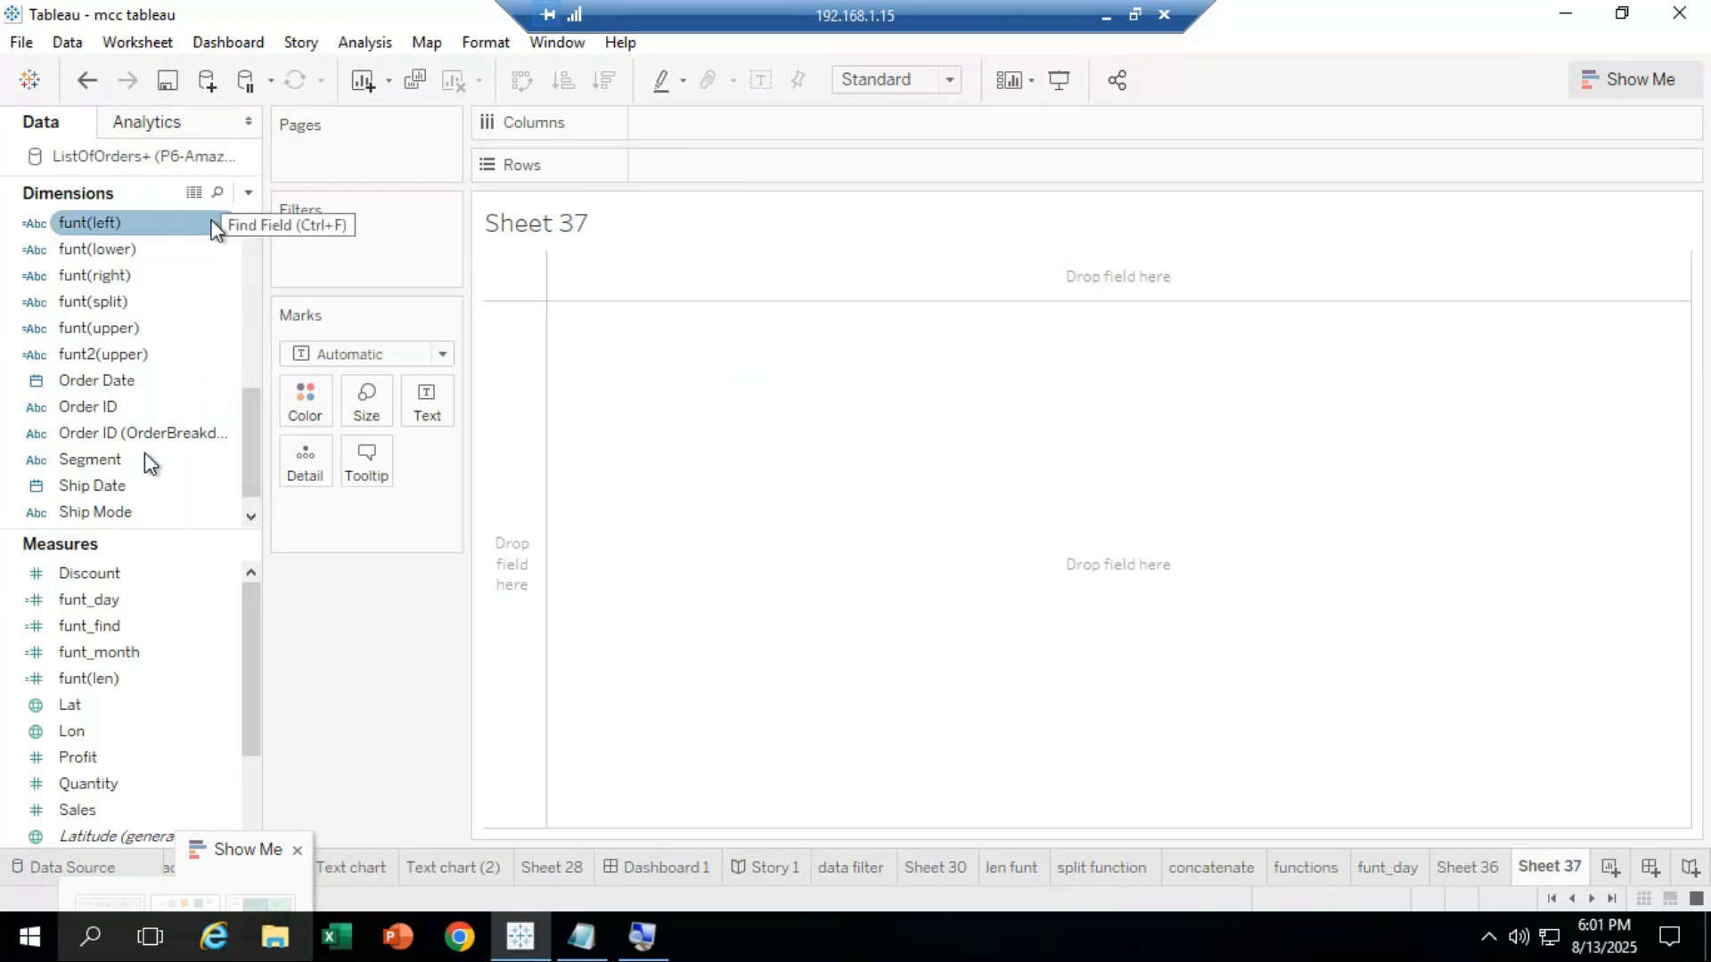
mouse_move(143, 391)
left_mouse_down()
mouse_move(543, 275)
mouse_move(694, 166)
left_mouse_up()
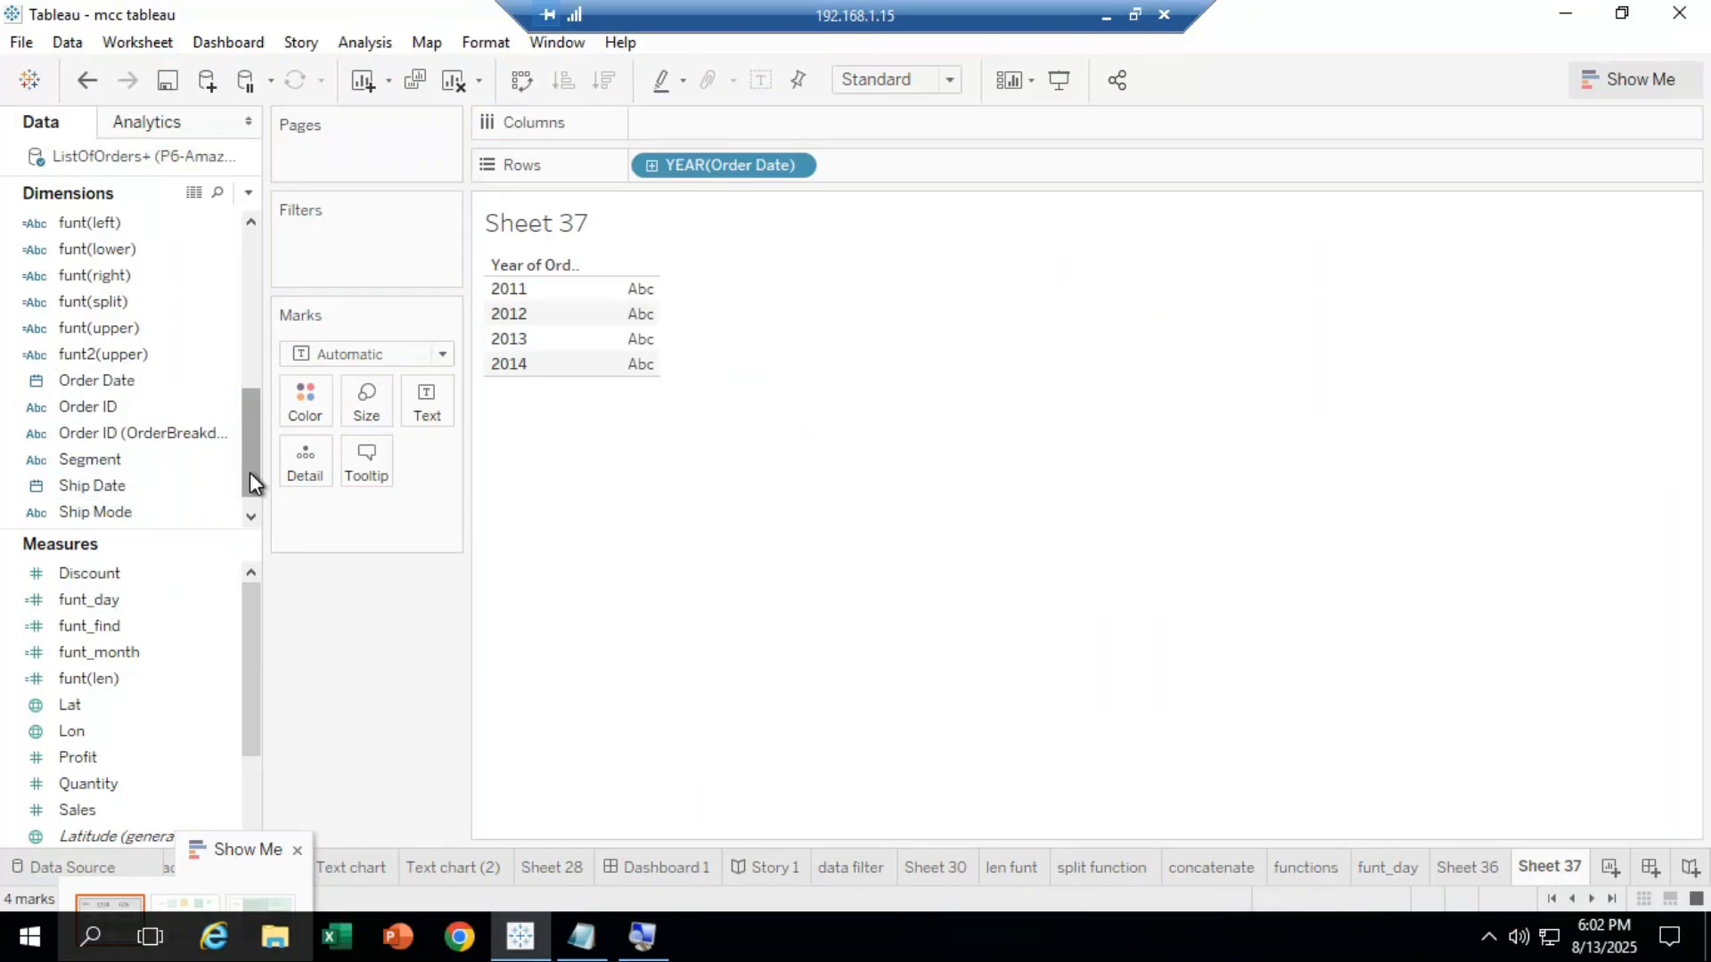
Add Ship Date to the rows after Order Date and expand the Order Date years into quarters.
scroll(244, 478, "down", 1)
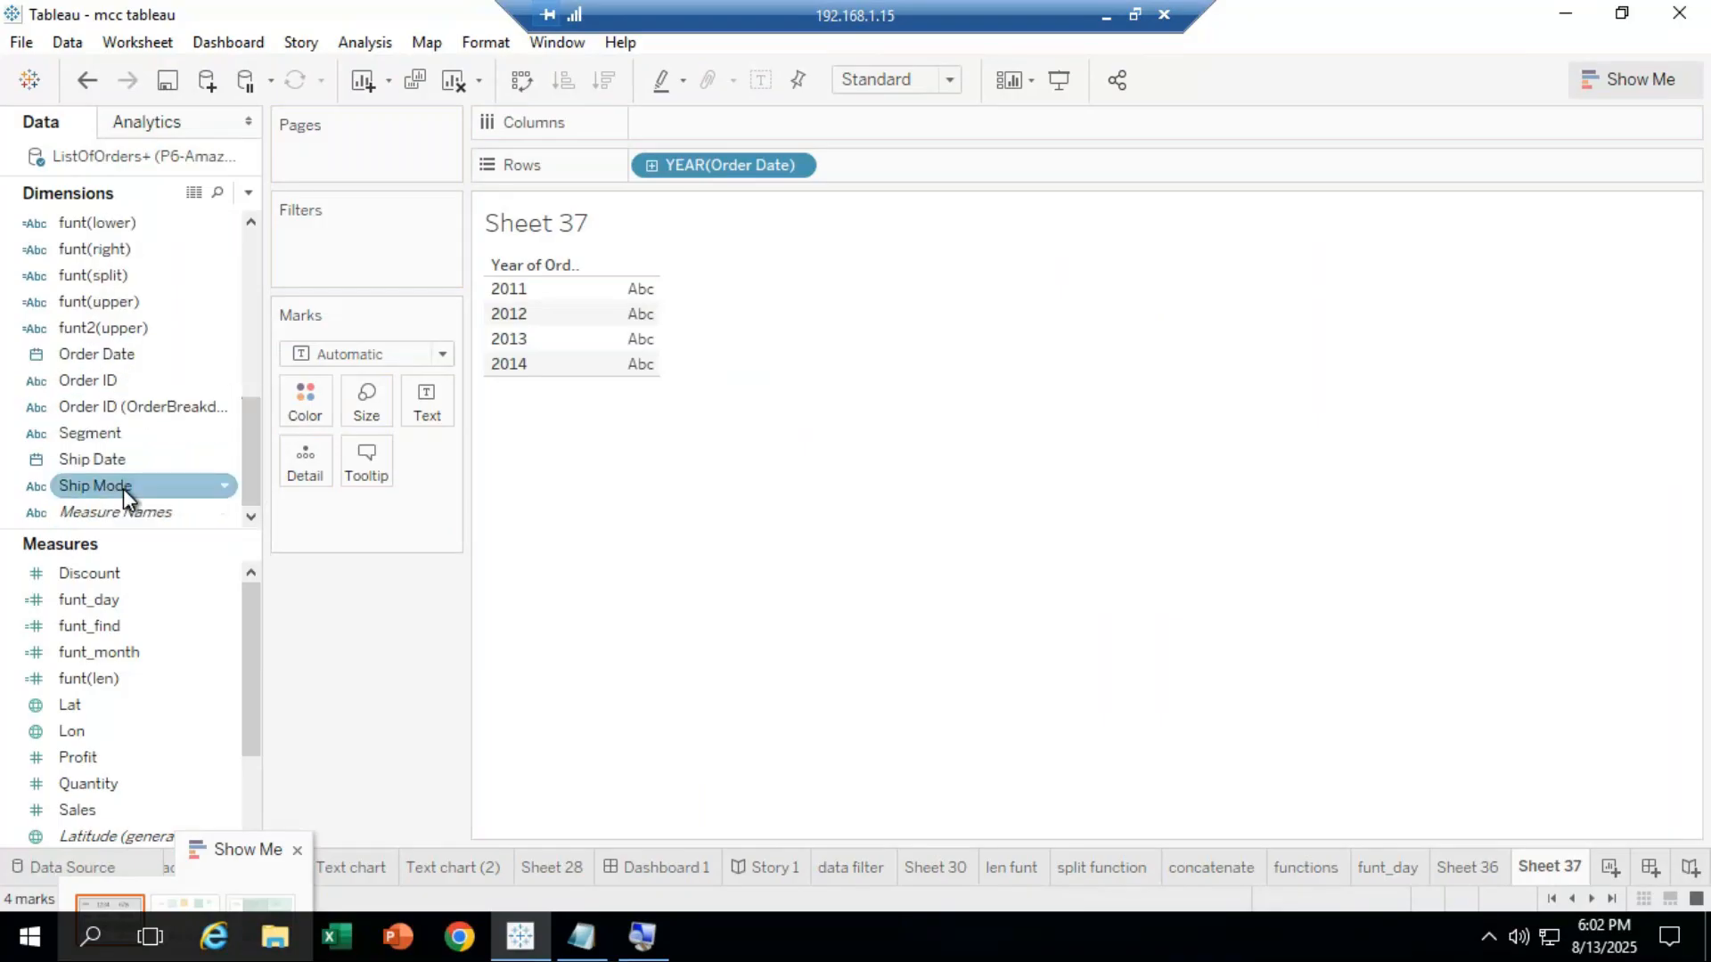
left_click_drag(123, 460, 897, 158)
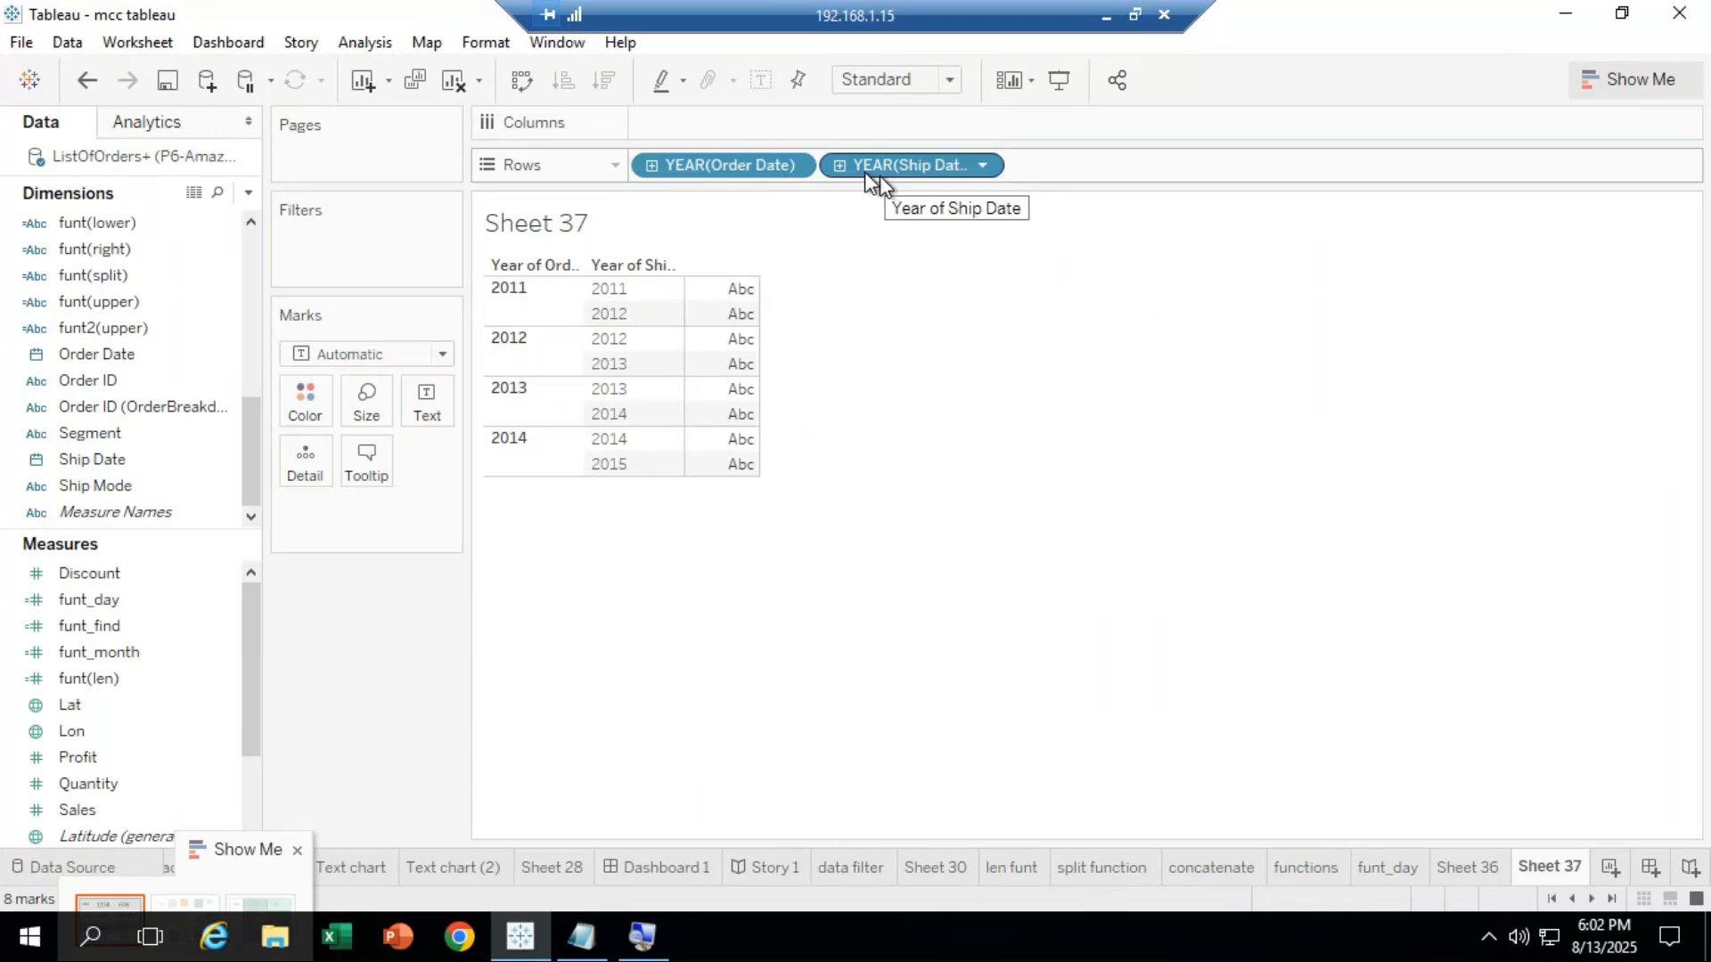
left_click(654, 164)
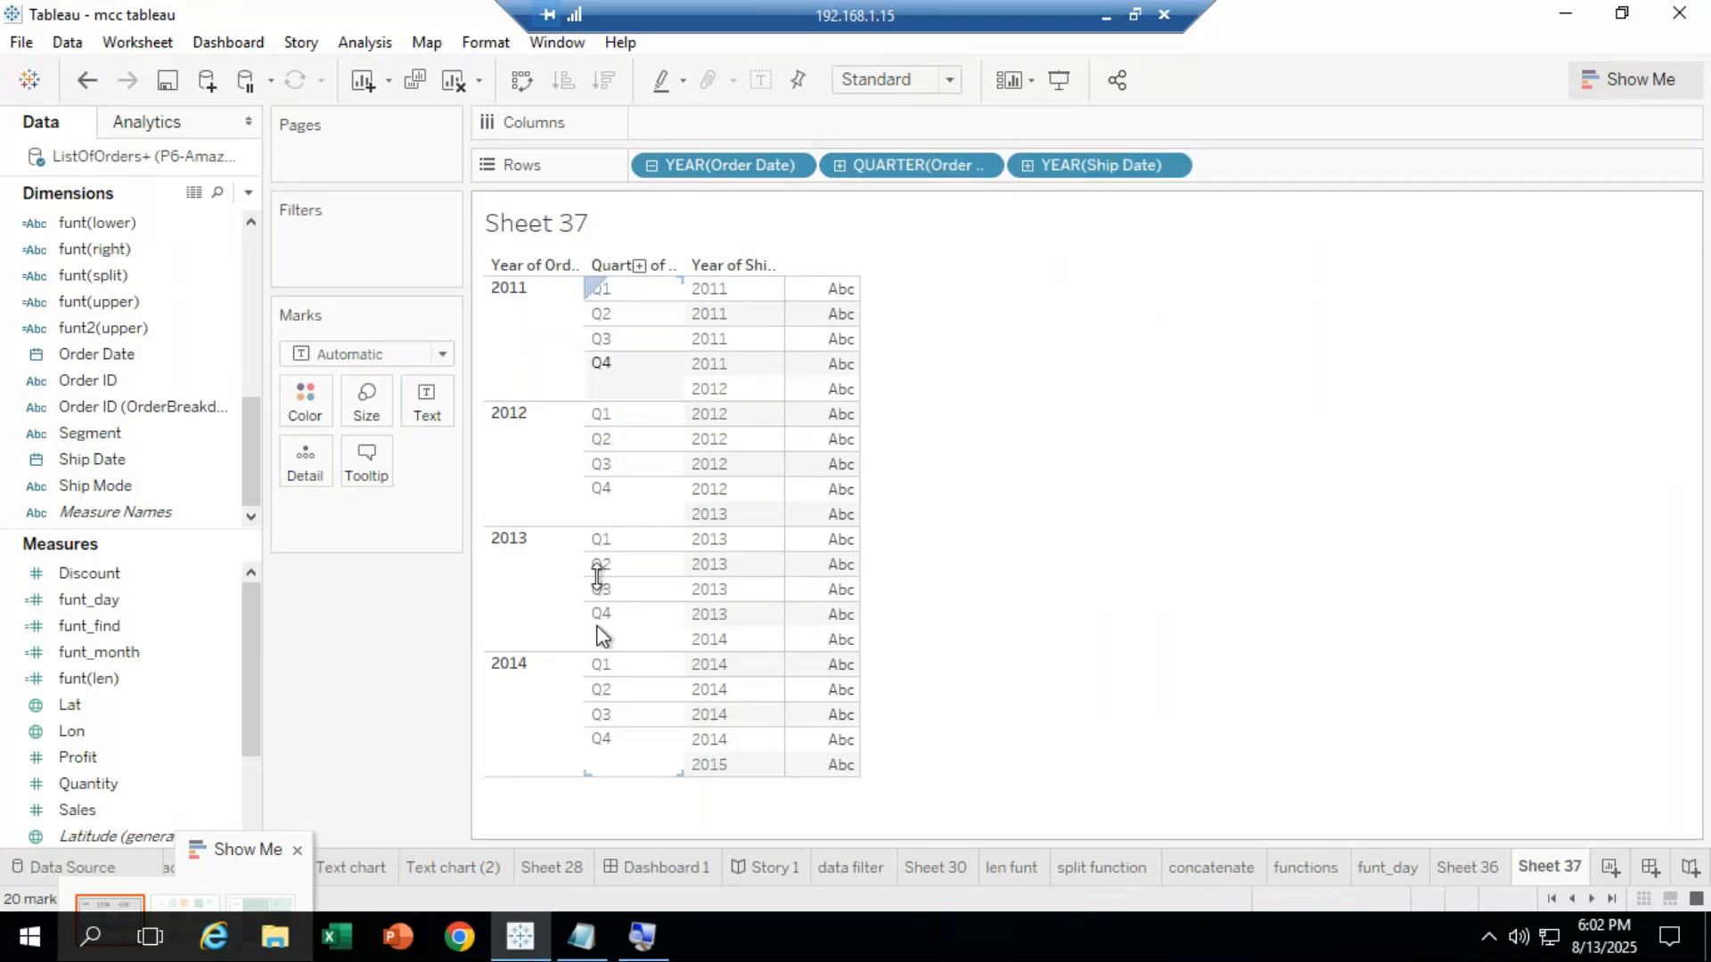
Expand the Ship Date years on the rows into quarters.
left_click(1025, 165)
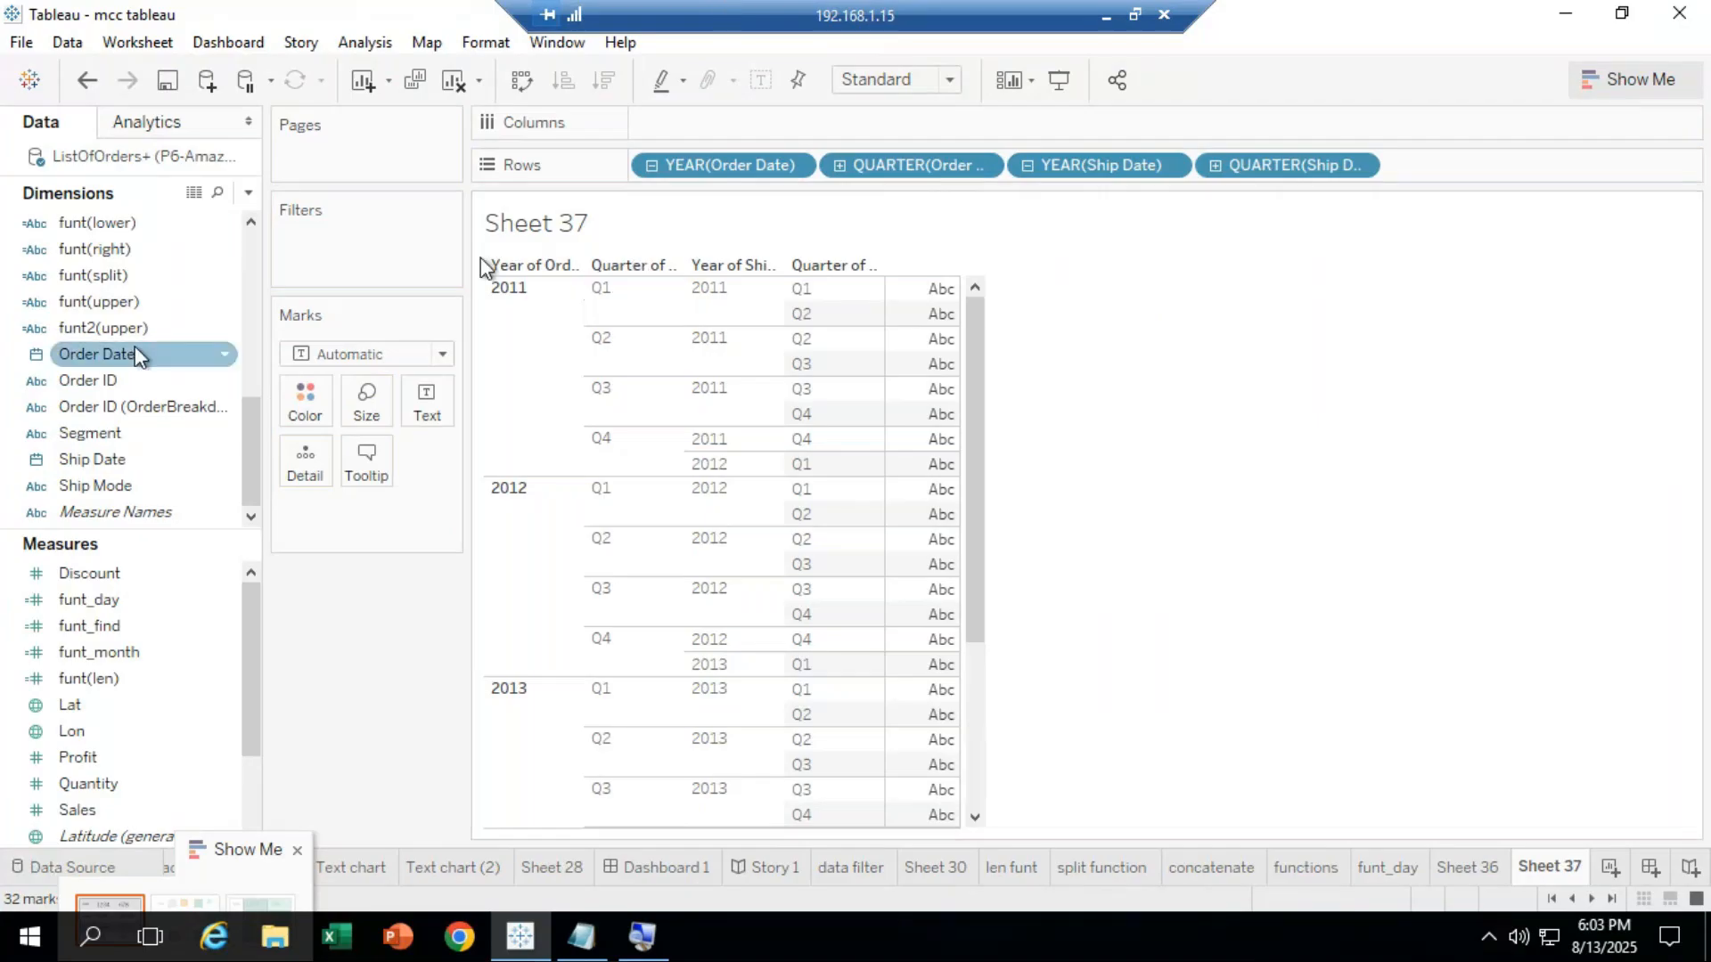
left_click(214, 435)
left_click(176, 383)
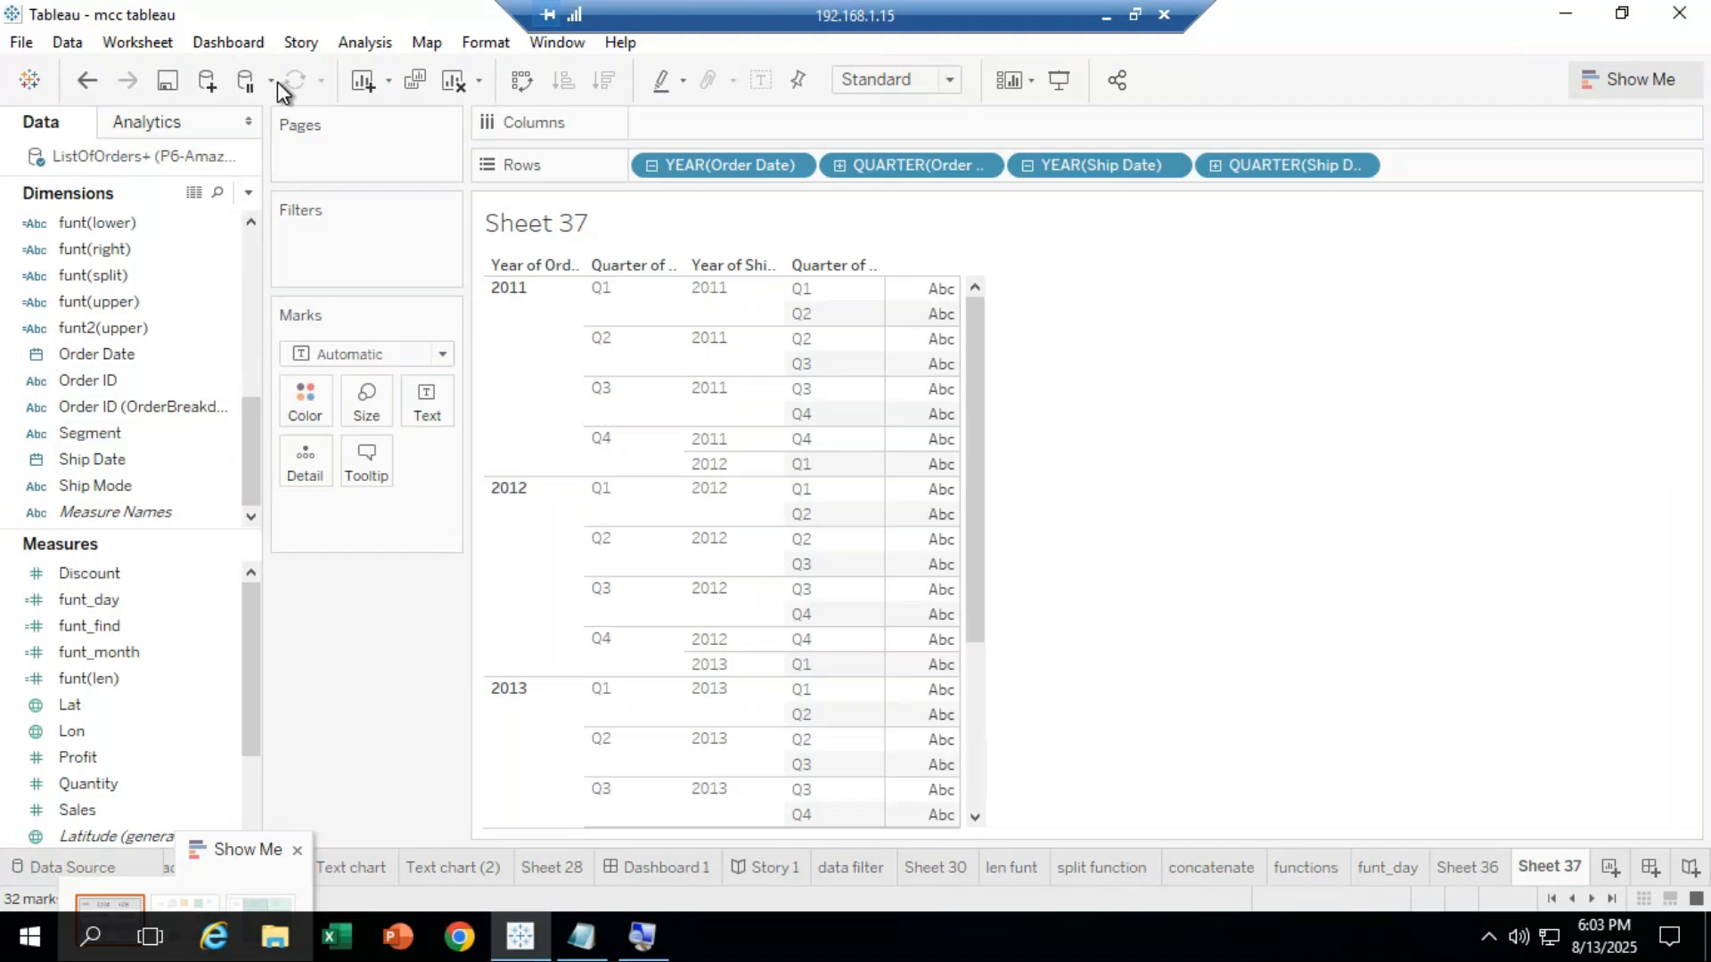
Create a calculated field named funt_day and insert the DATEDIFF function in its formula.
left_click(386, 47)
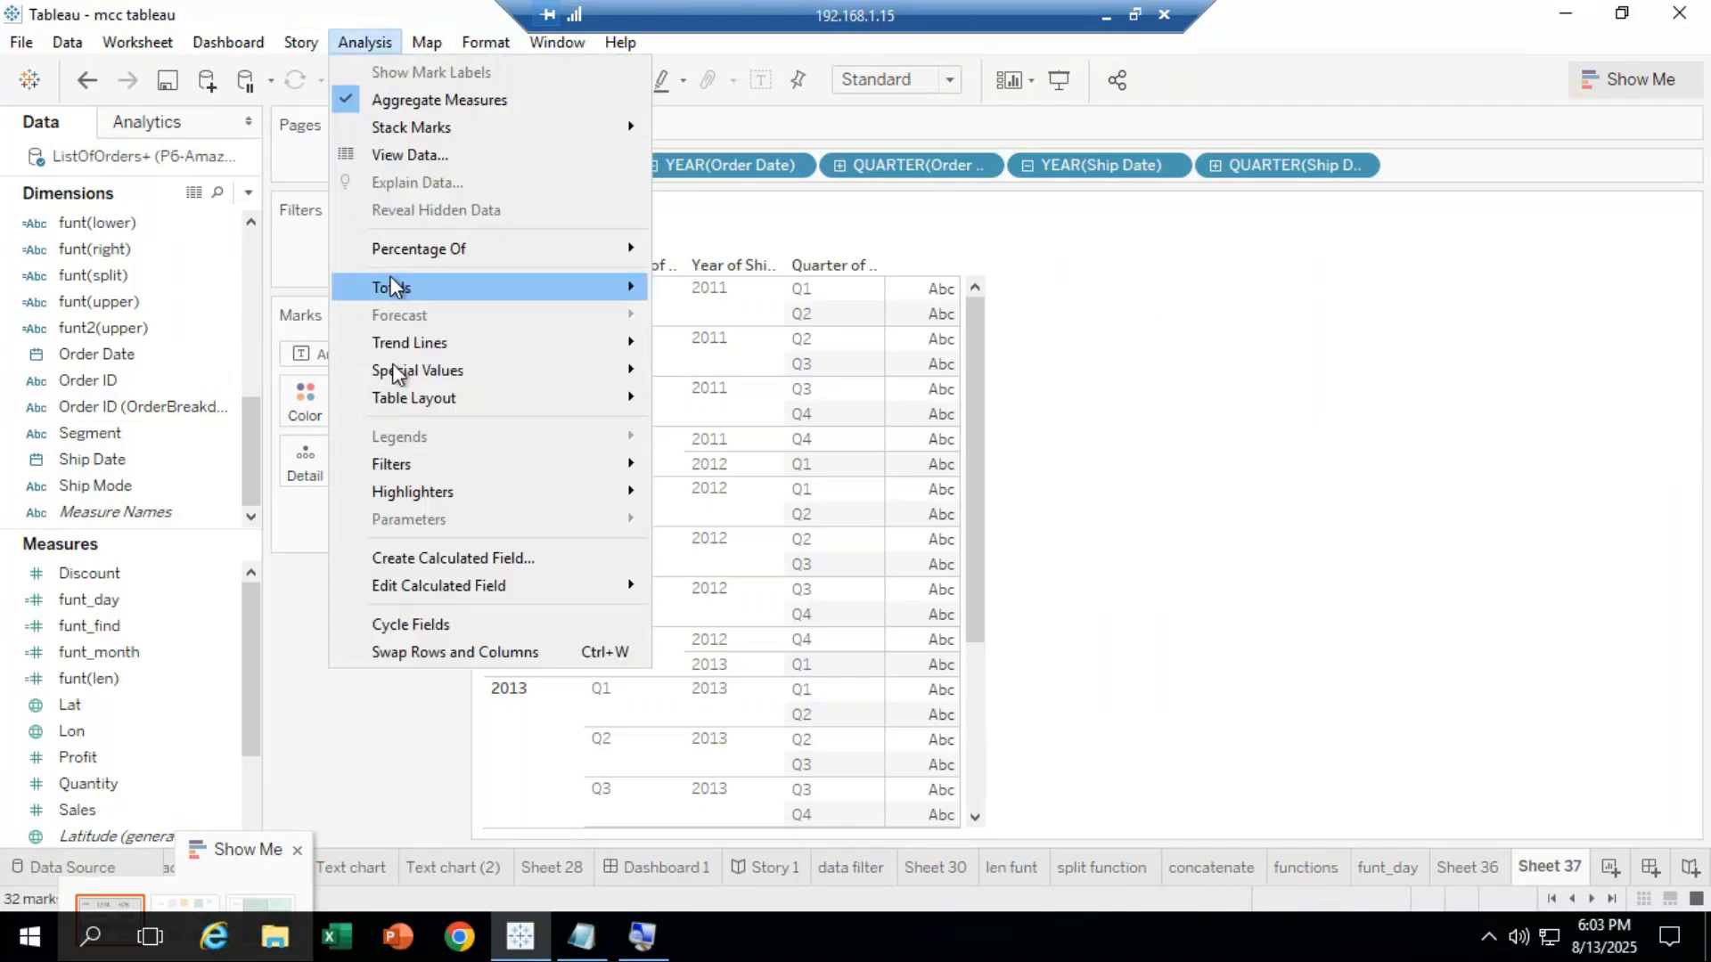
left_click(430, 559)
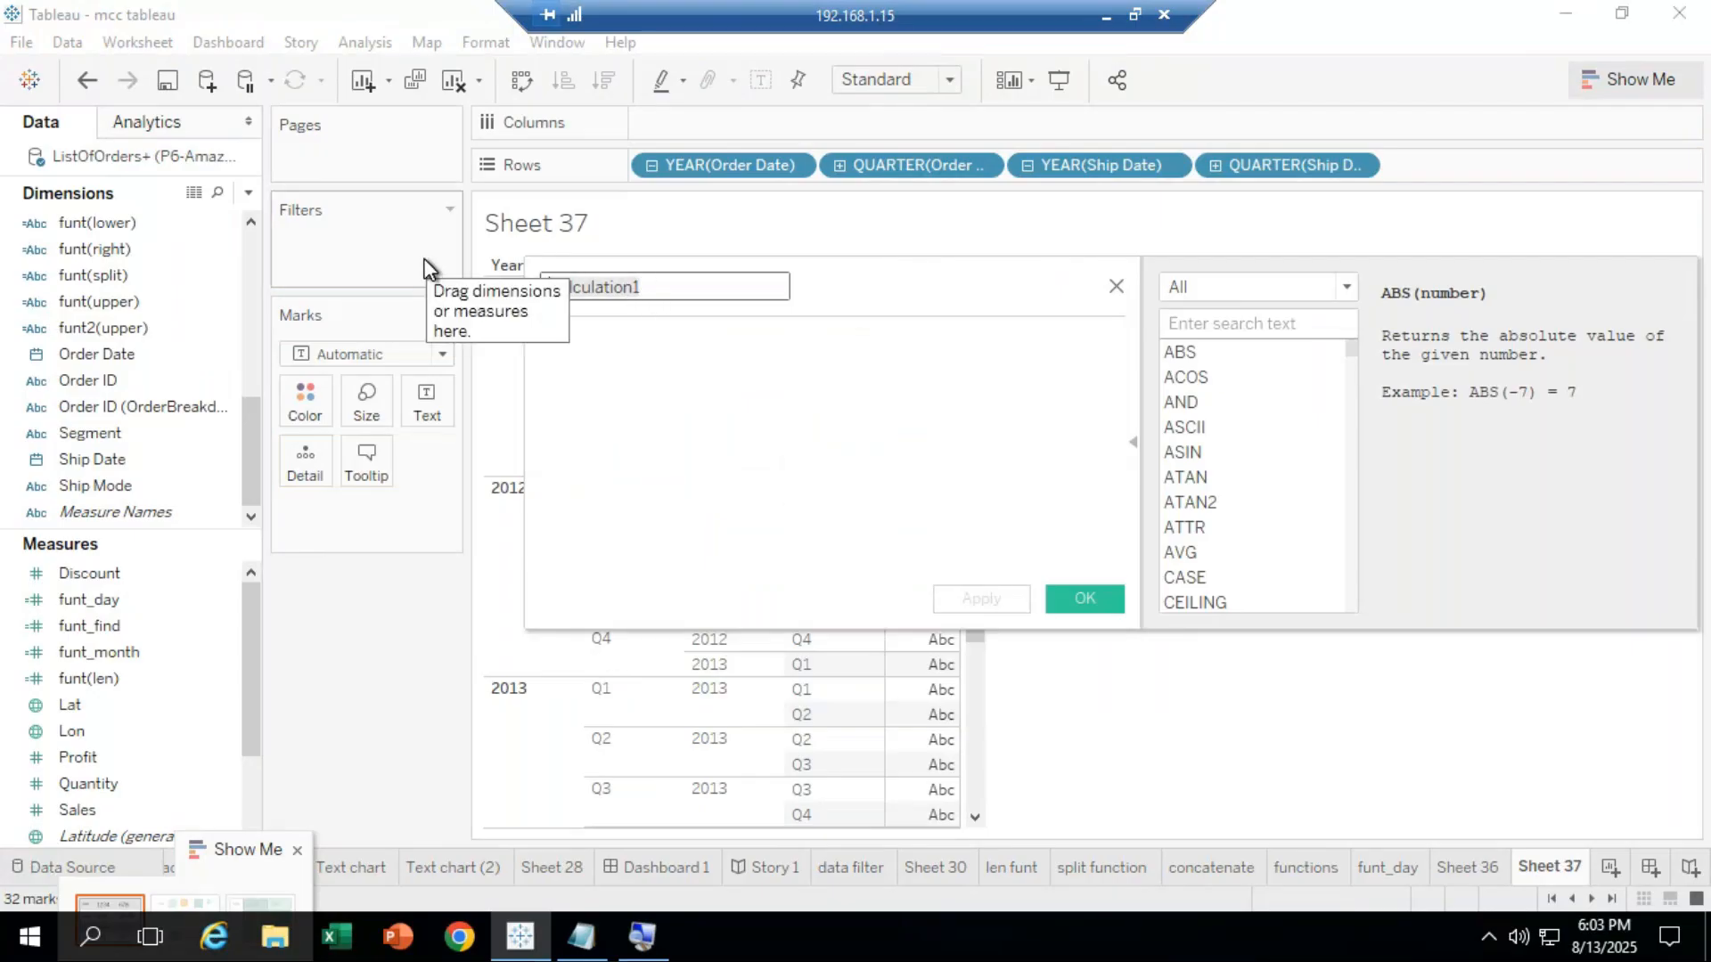
type("funt")
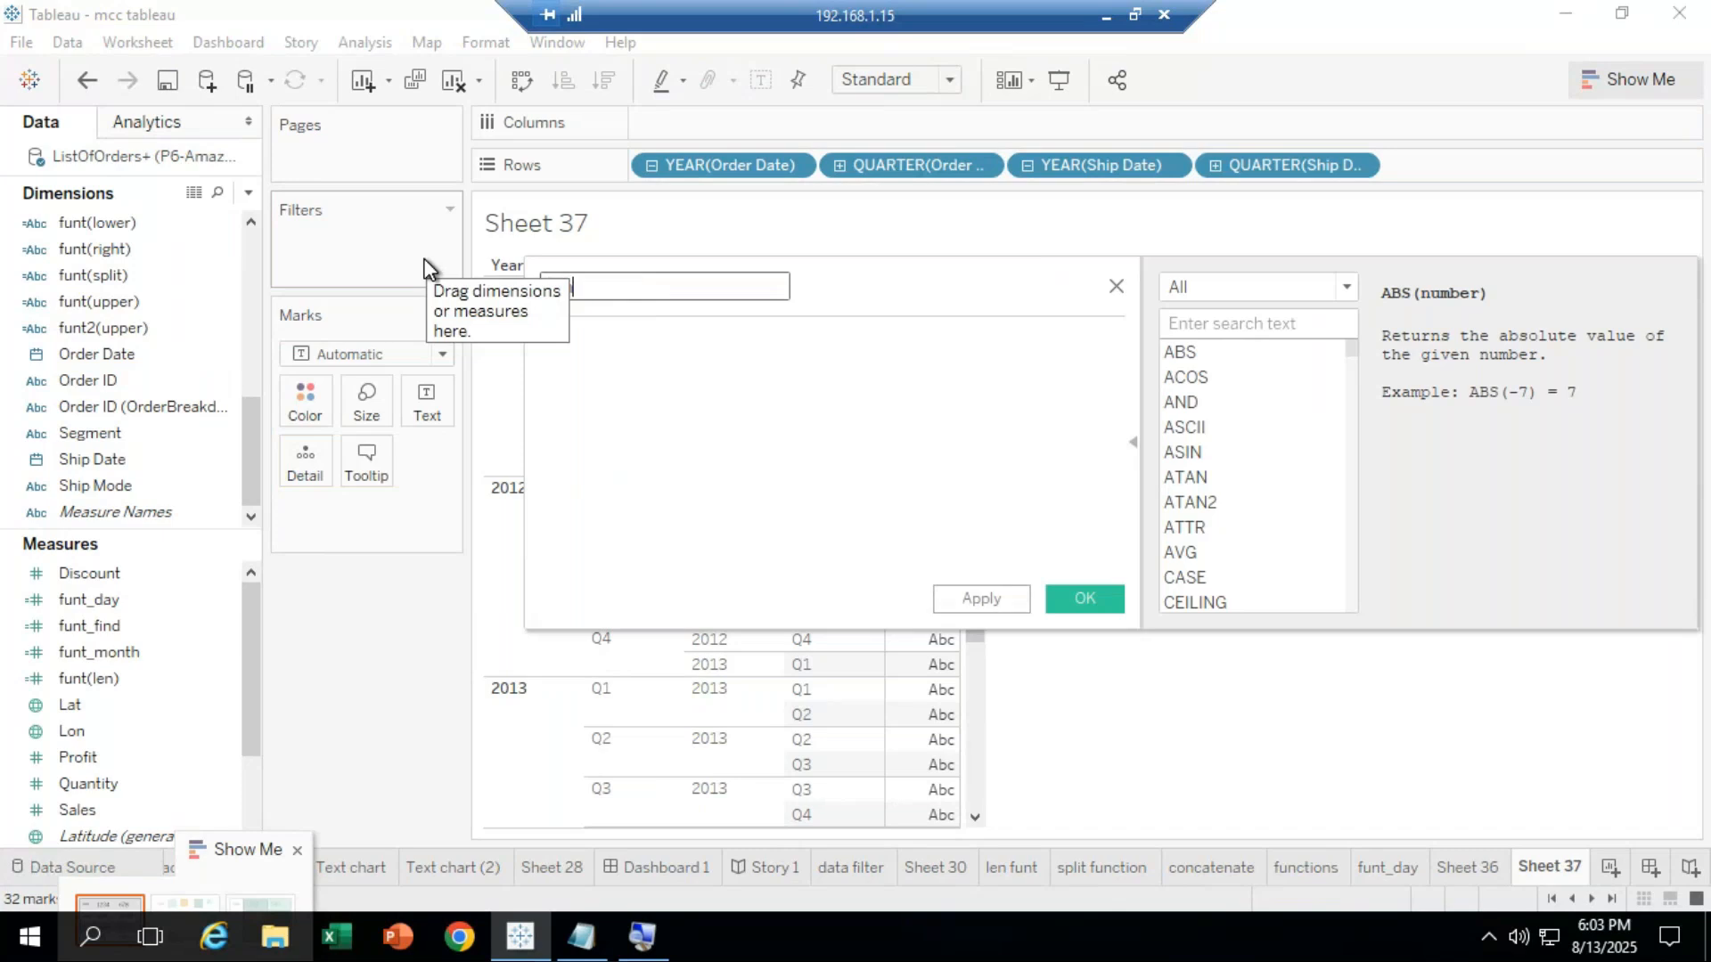
type("_day")
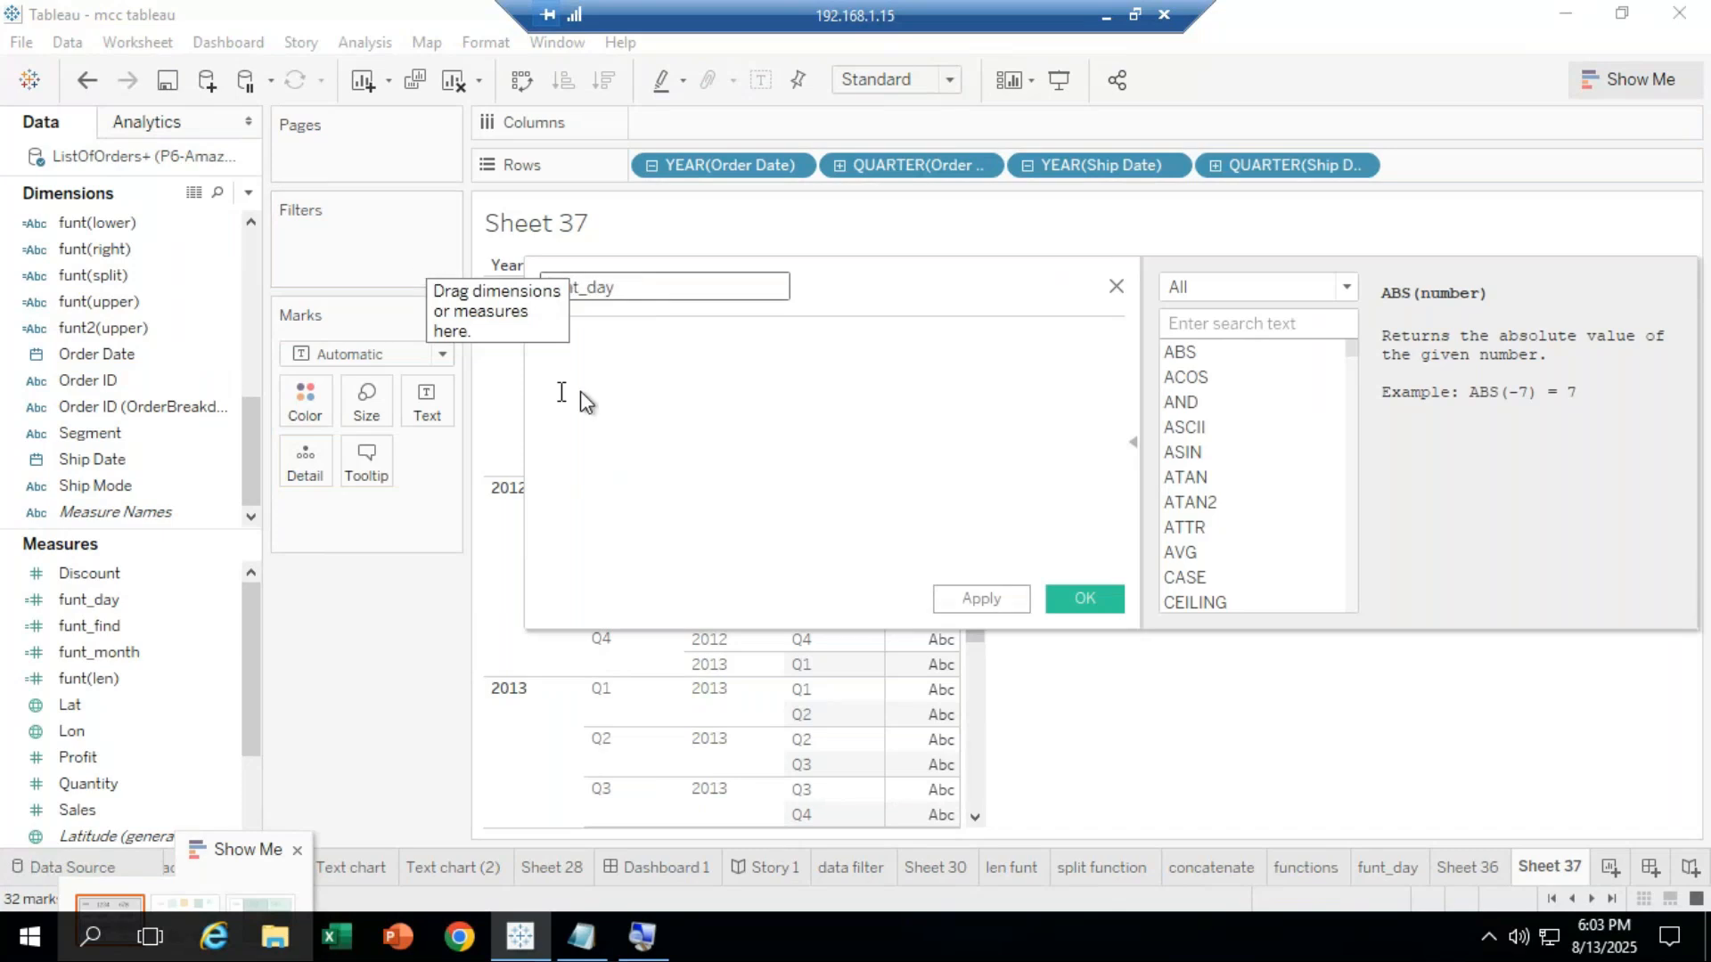
left_click(595, 348)
type("dated")
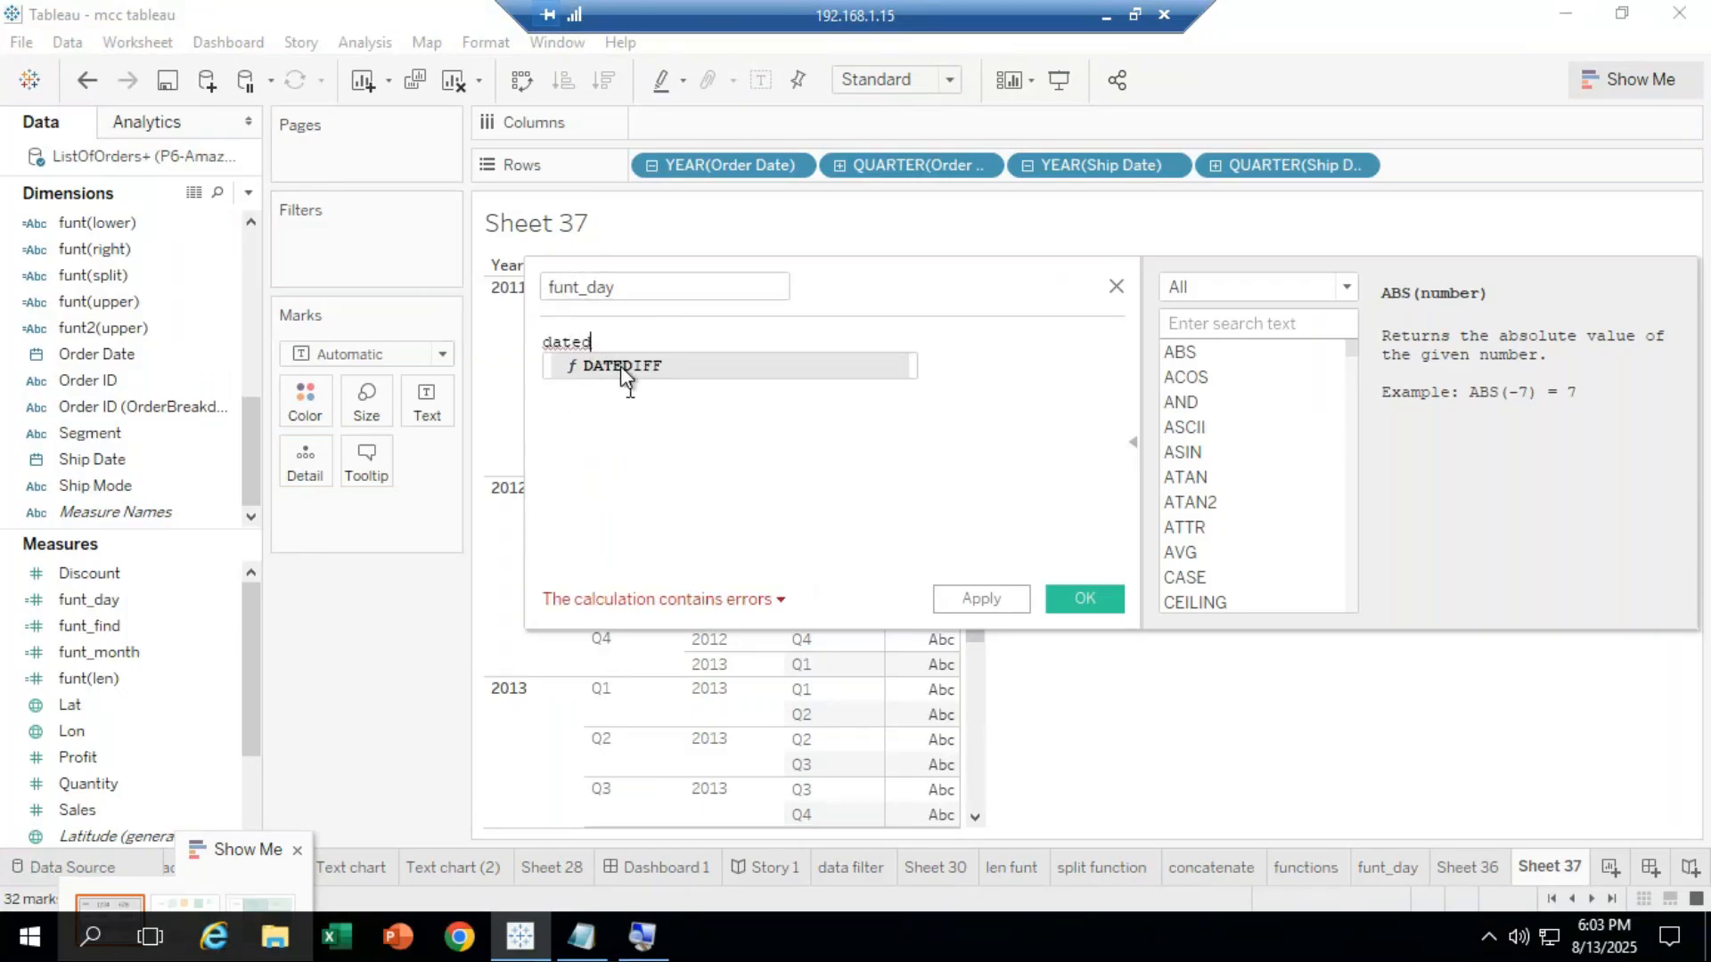
double_click(618, 365)
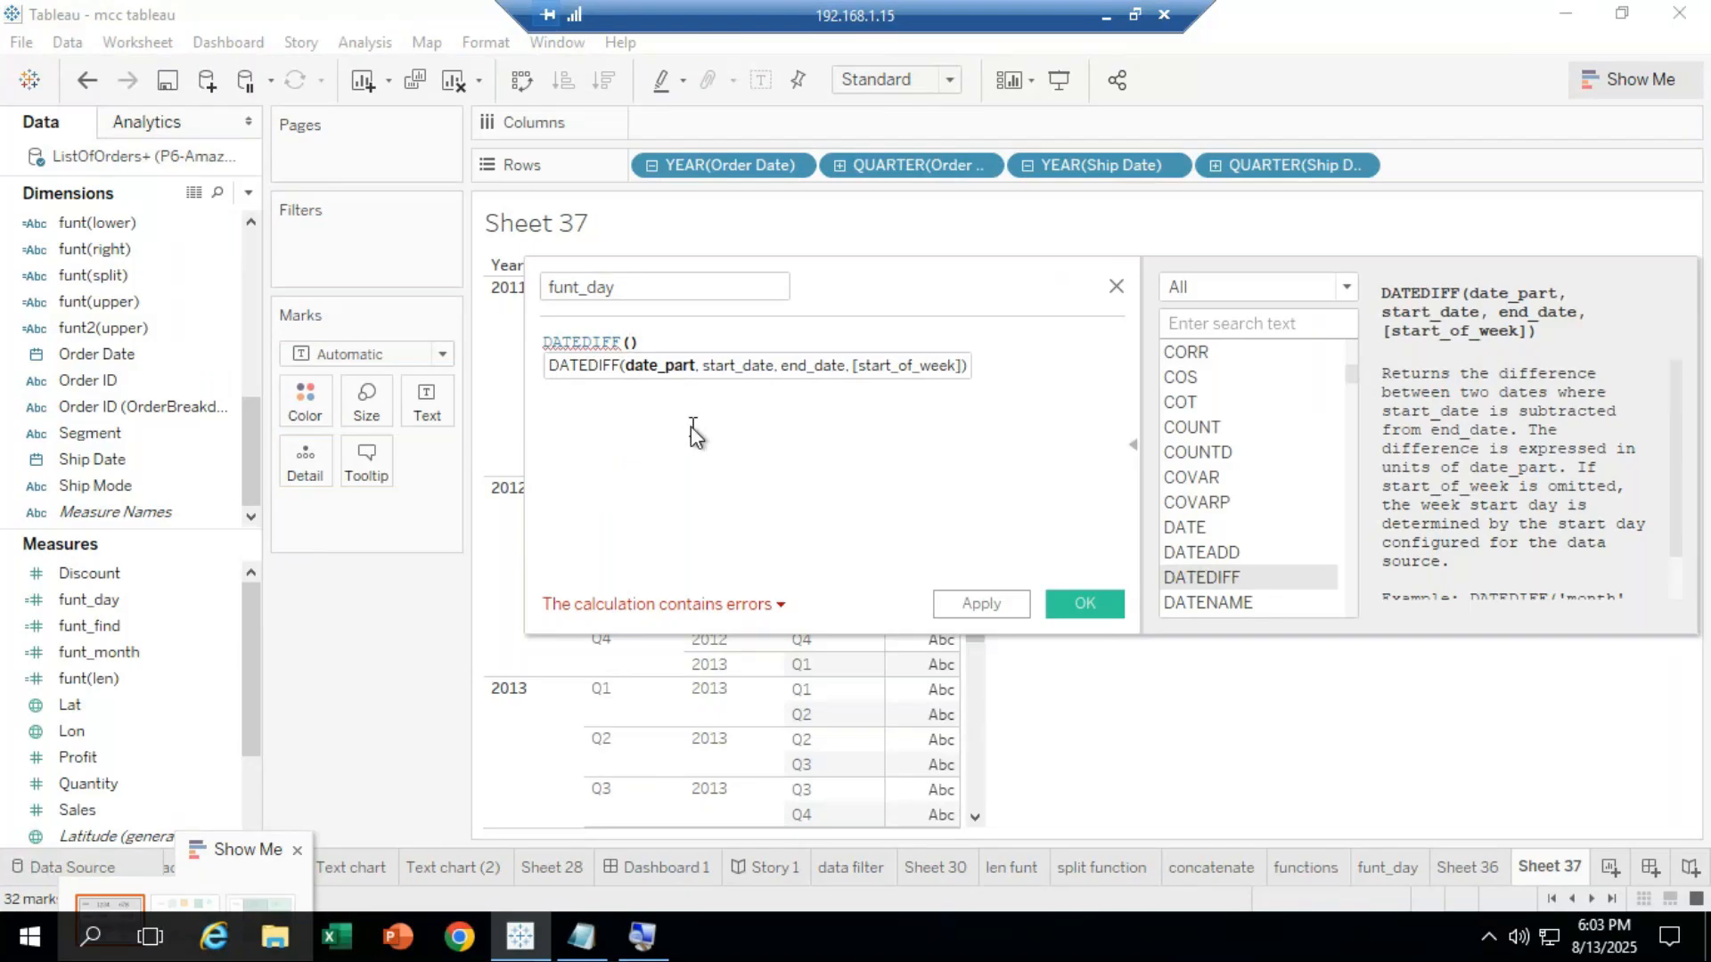
Fill in the DATEDIFF arguments with "day", [Order Date] as the start date and [Ship Date] as the end date.
type("\"day")
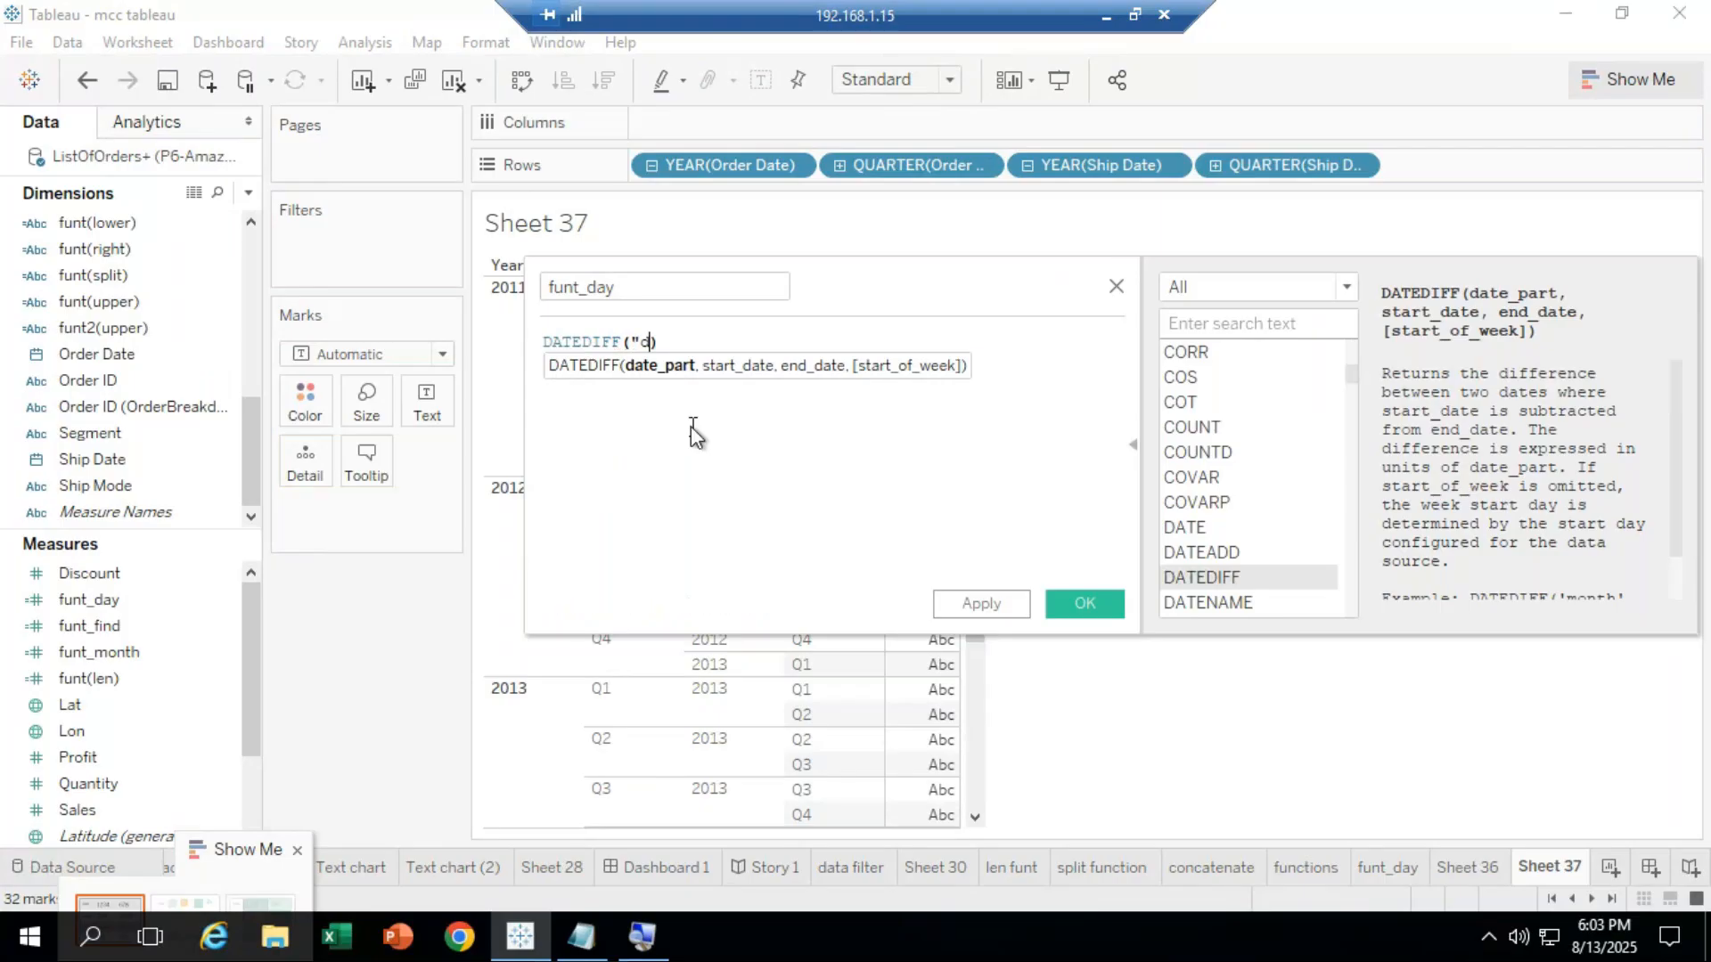
type("\",")
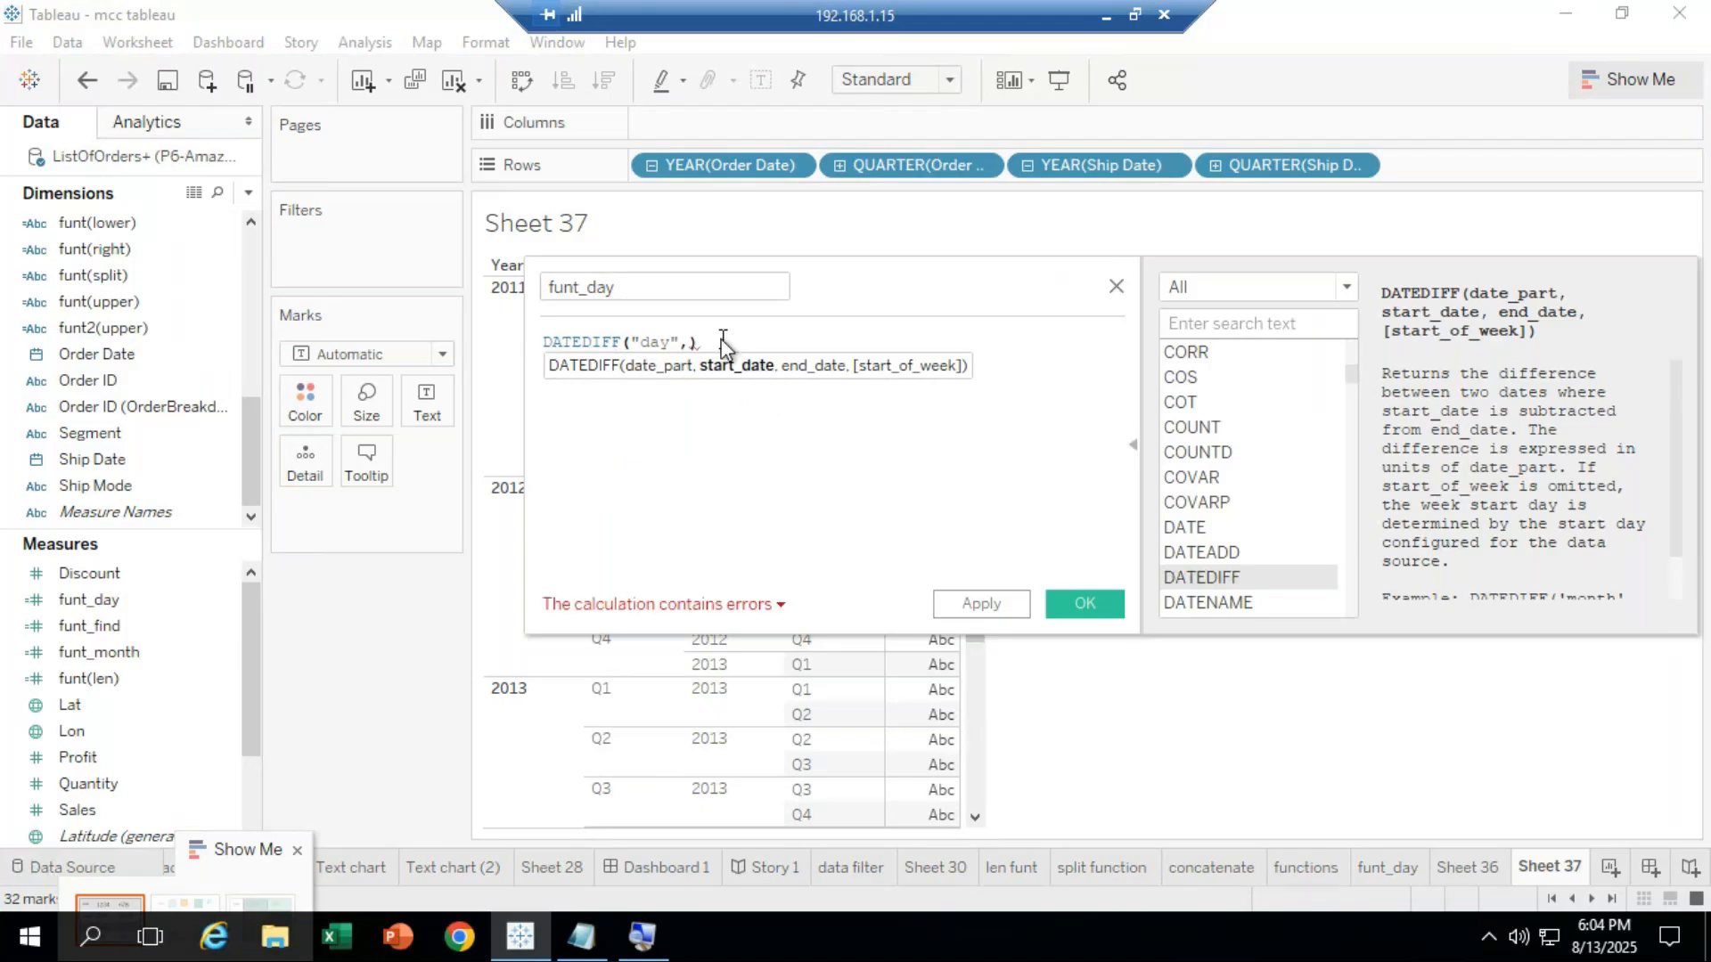
type("order")
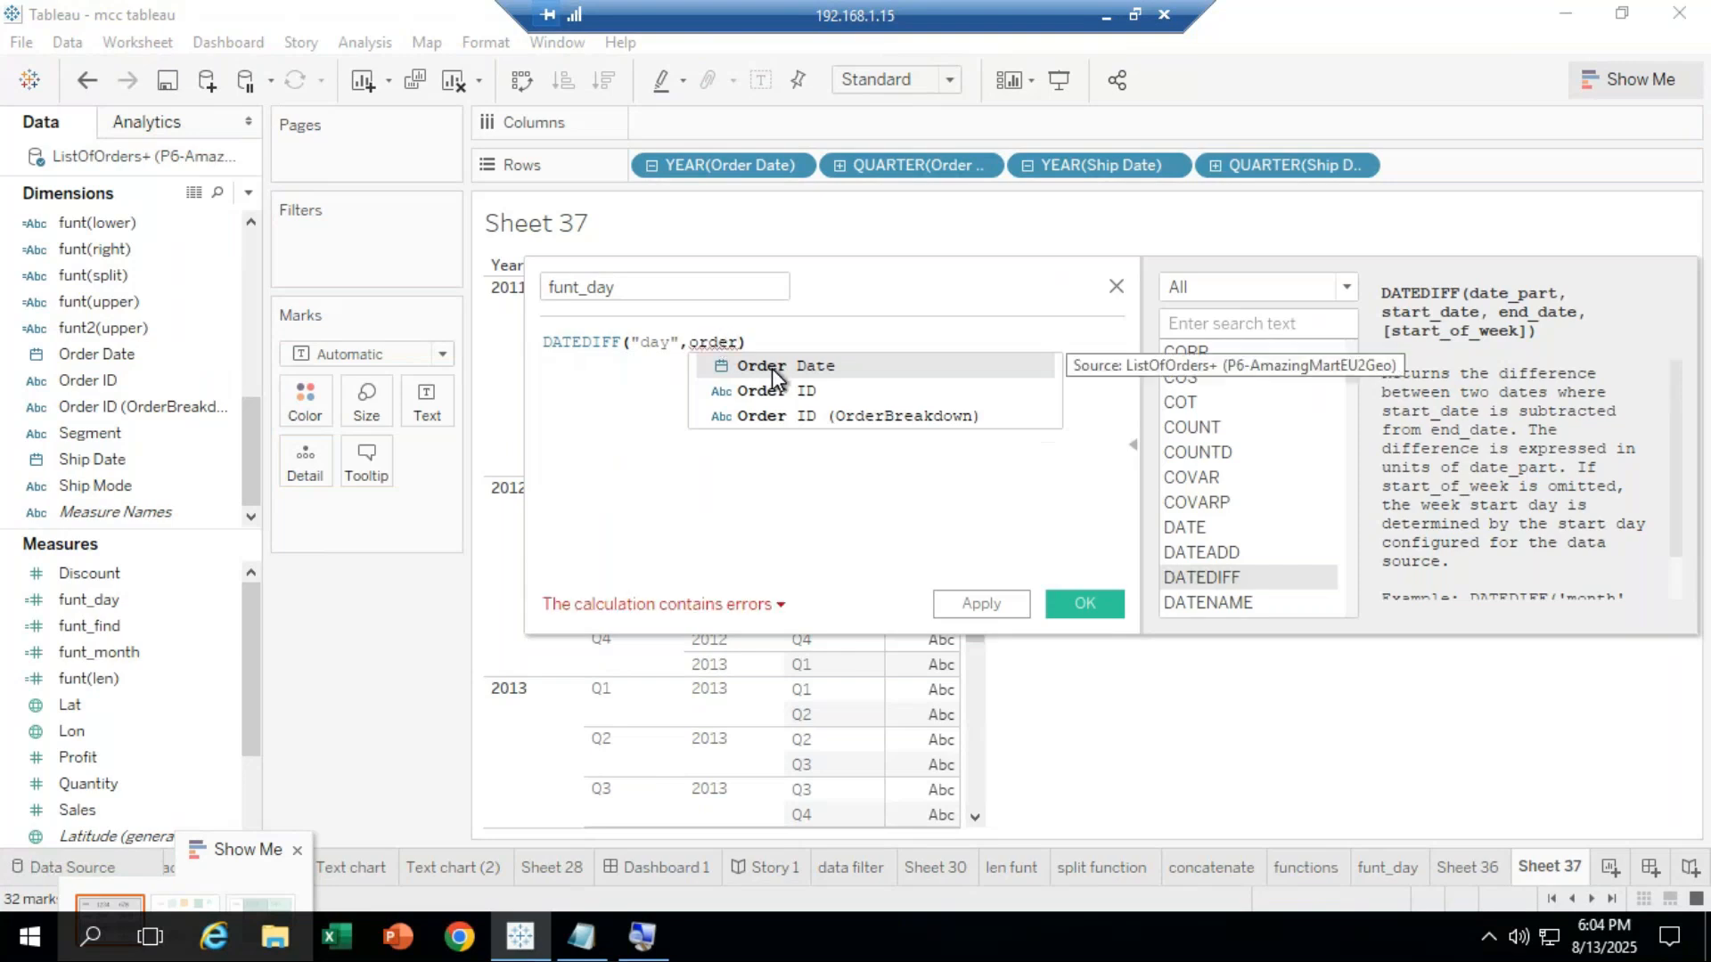
left_click(772, 367)
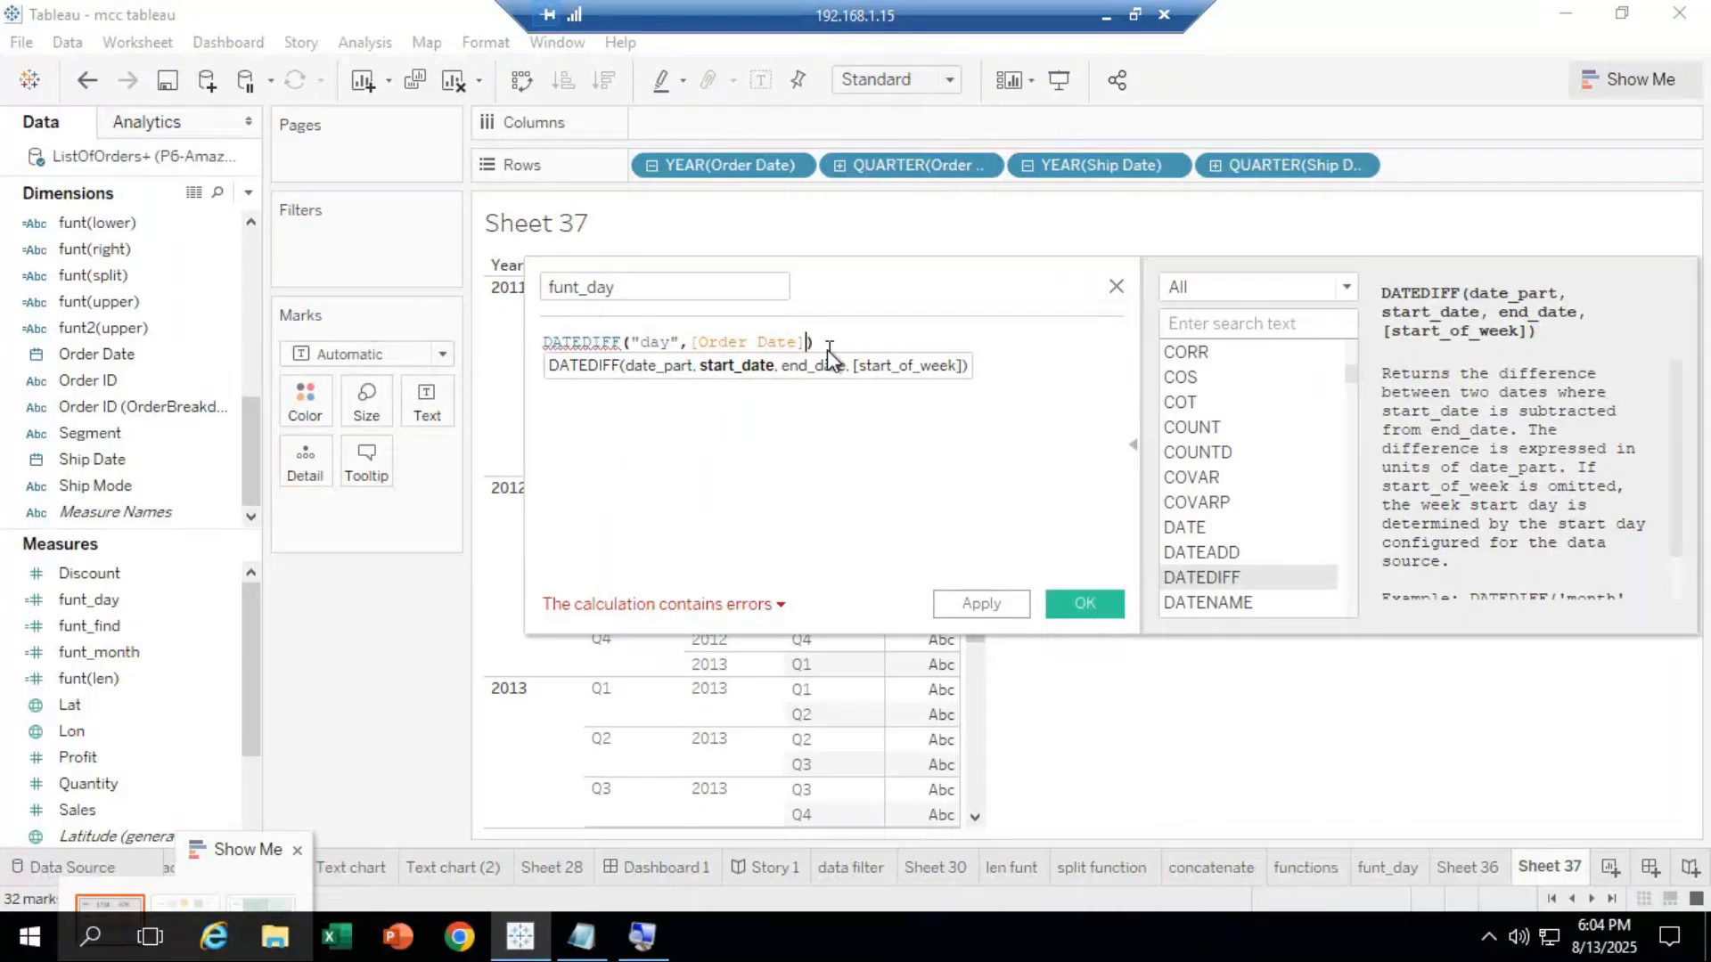
type(",")
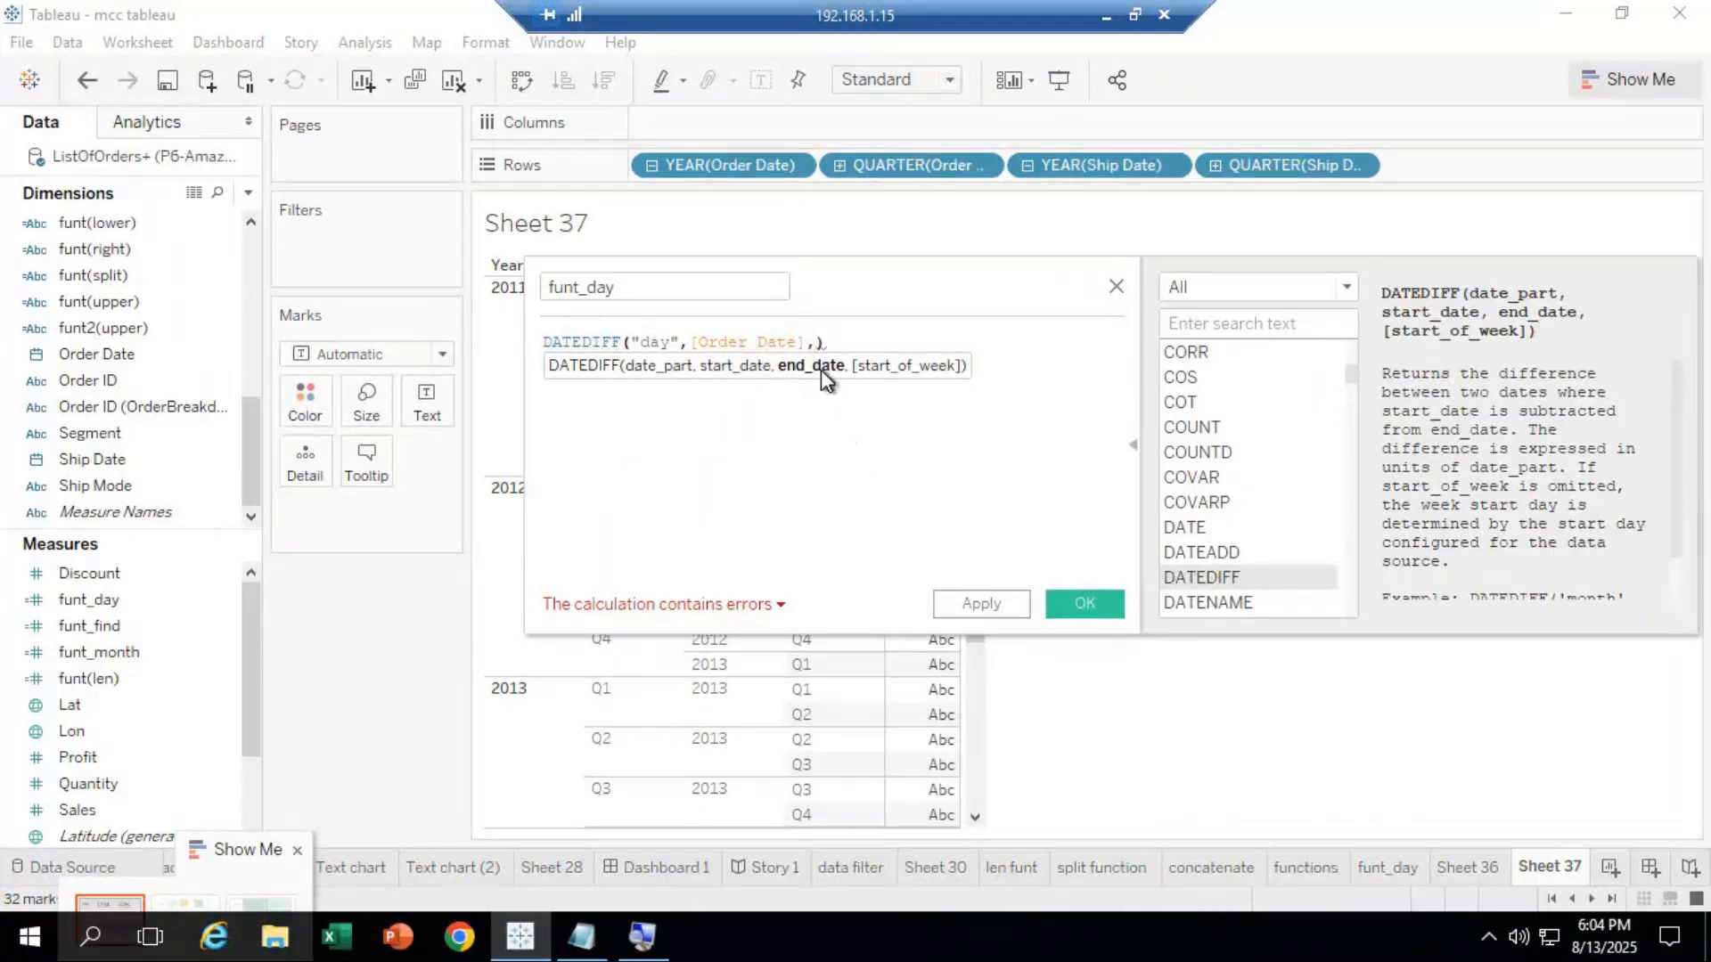
type("ship")
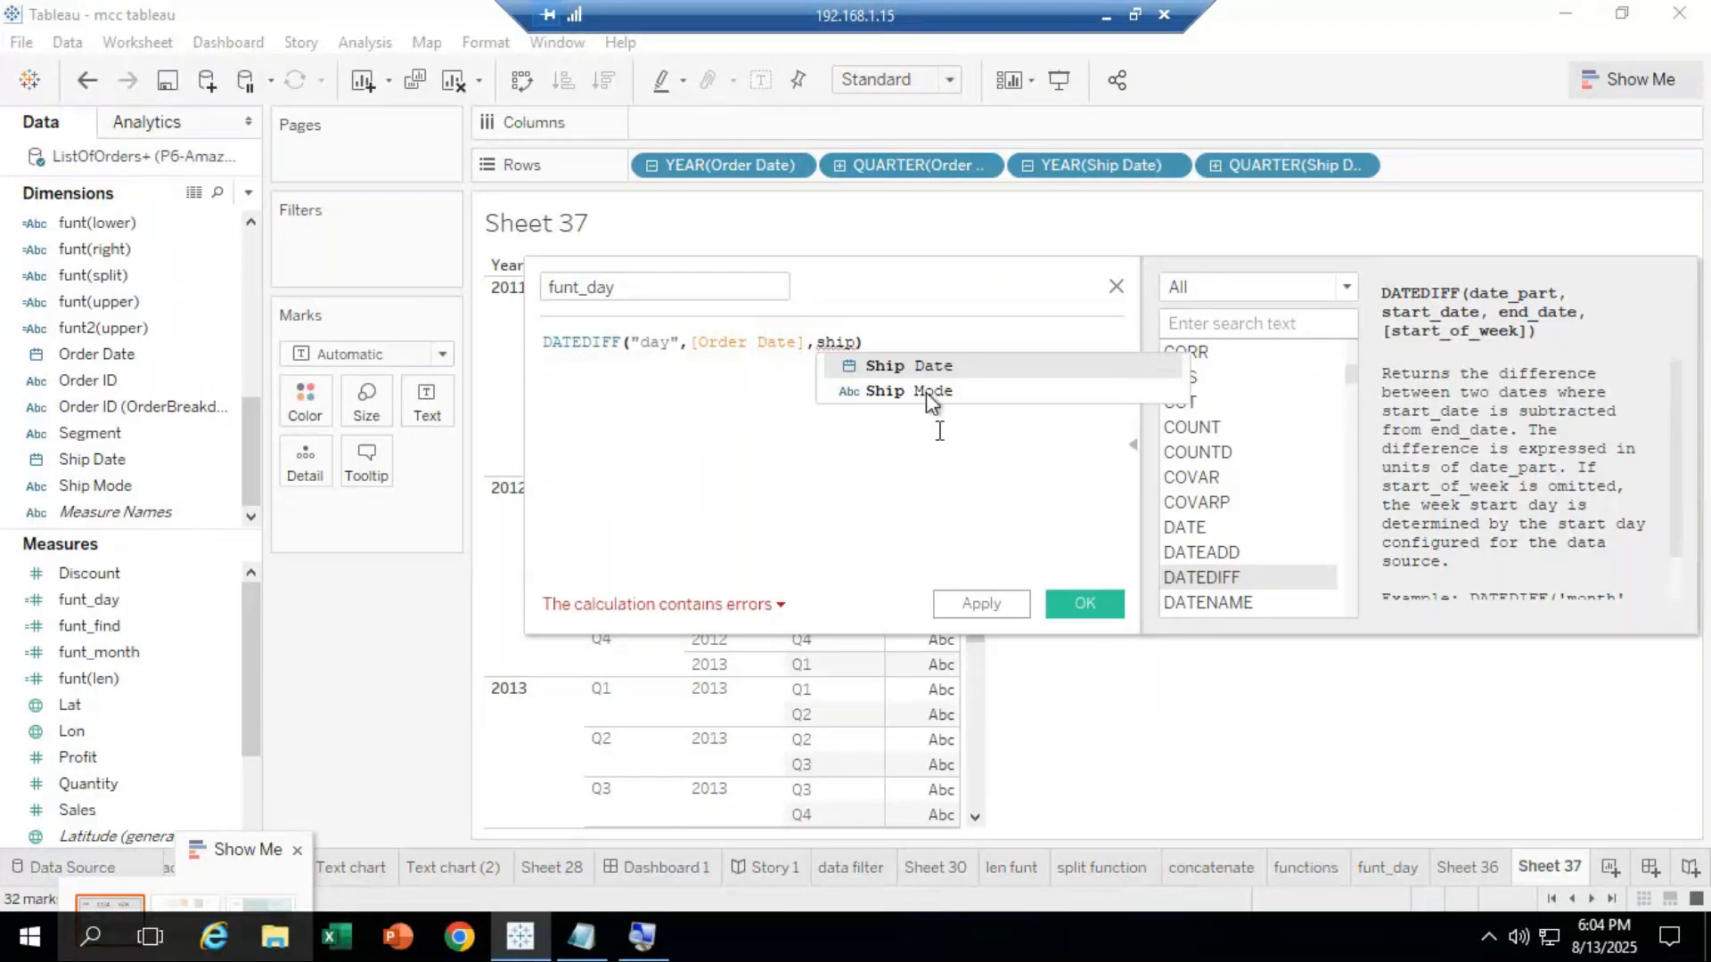
left_click(922, 368)
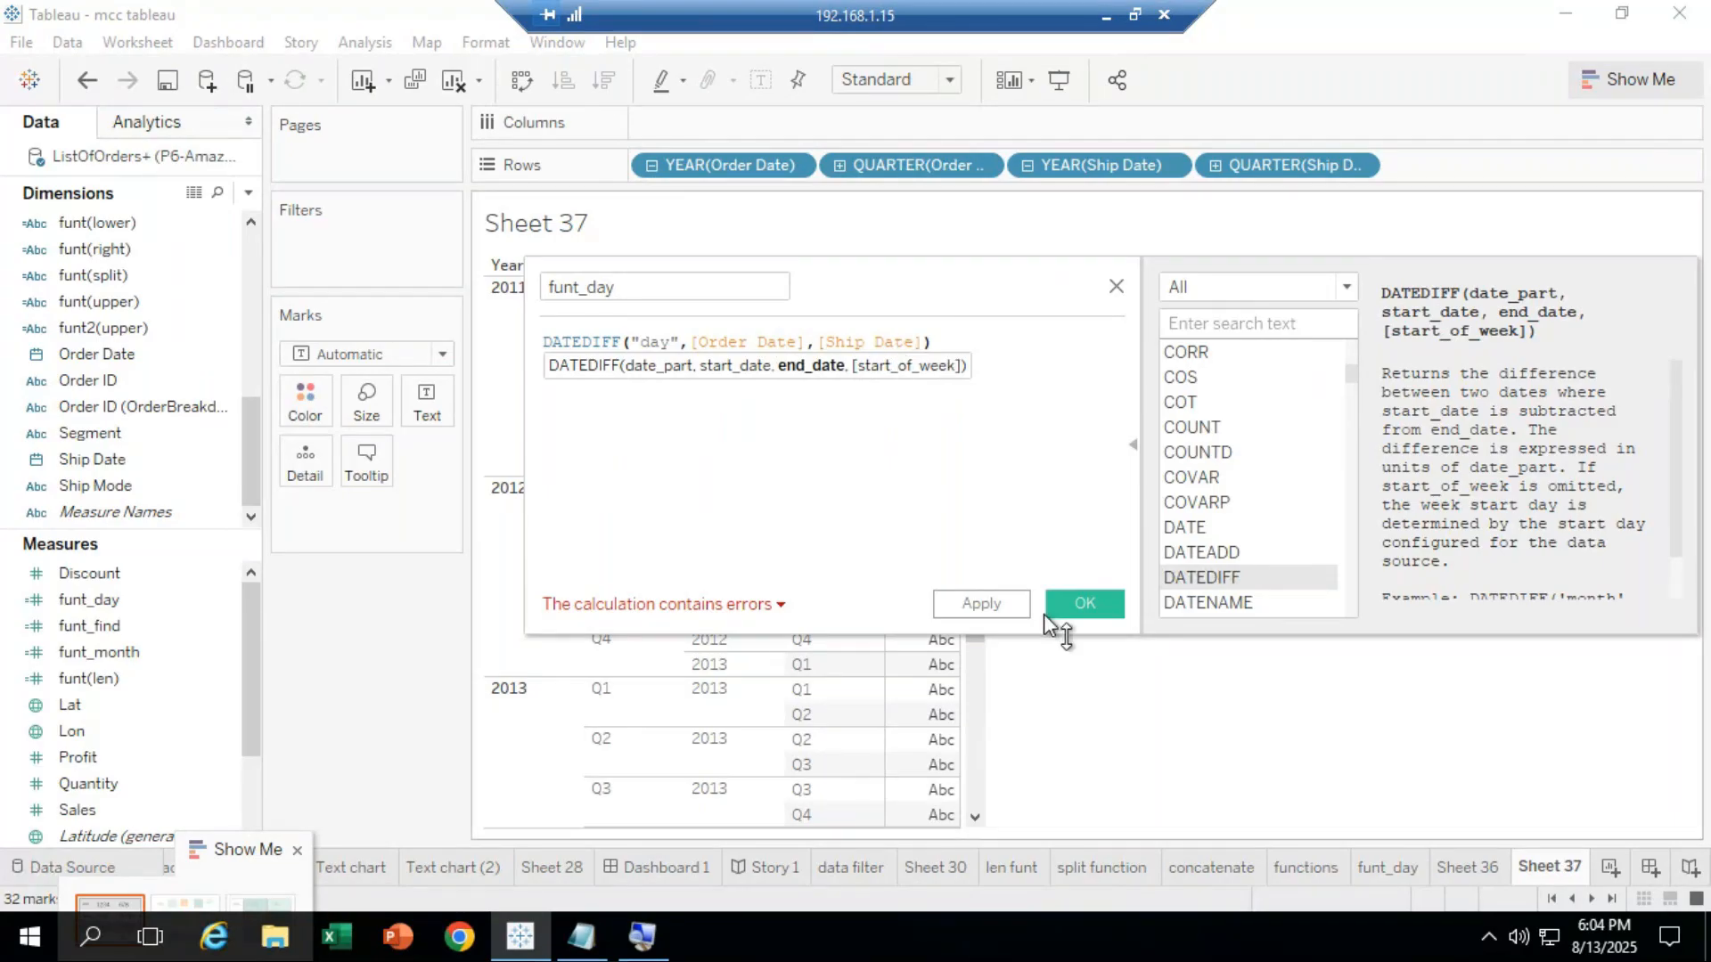
Rename the calculated field to funt_day1 and save it.
mouse_move(755, 606)
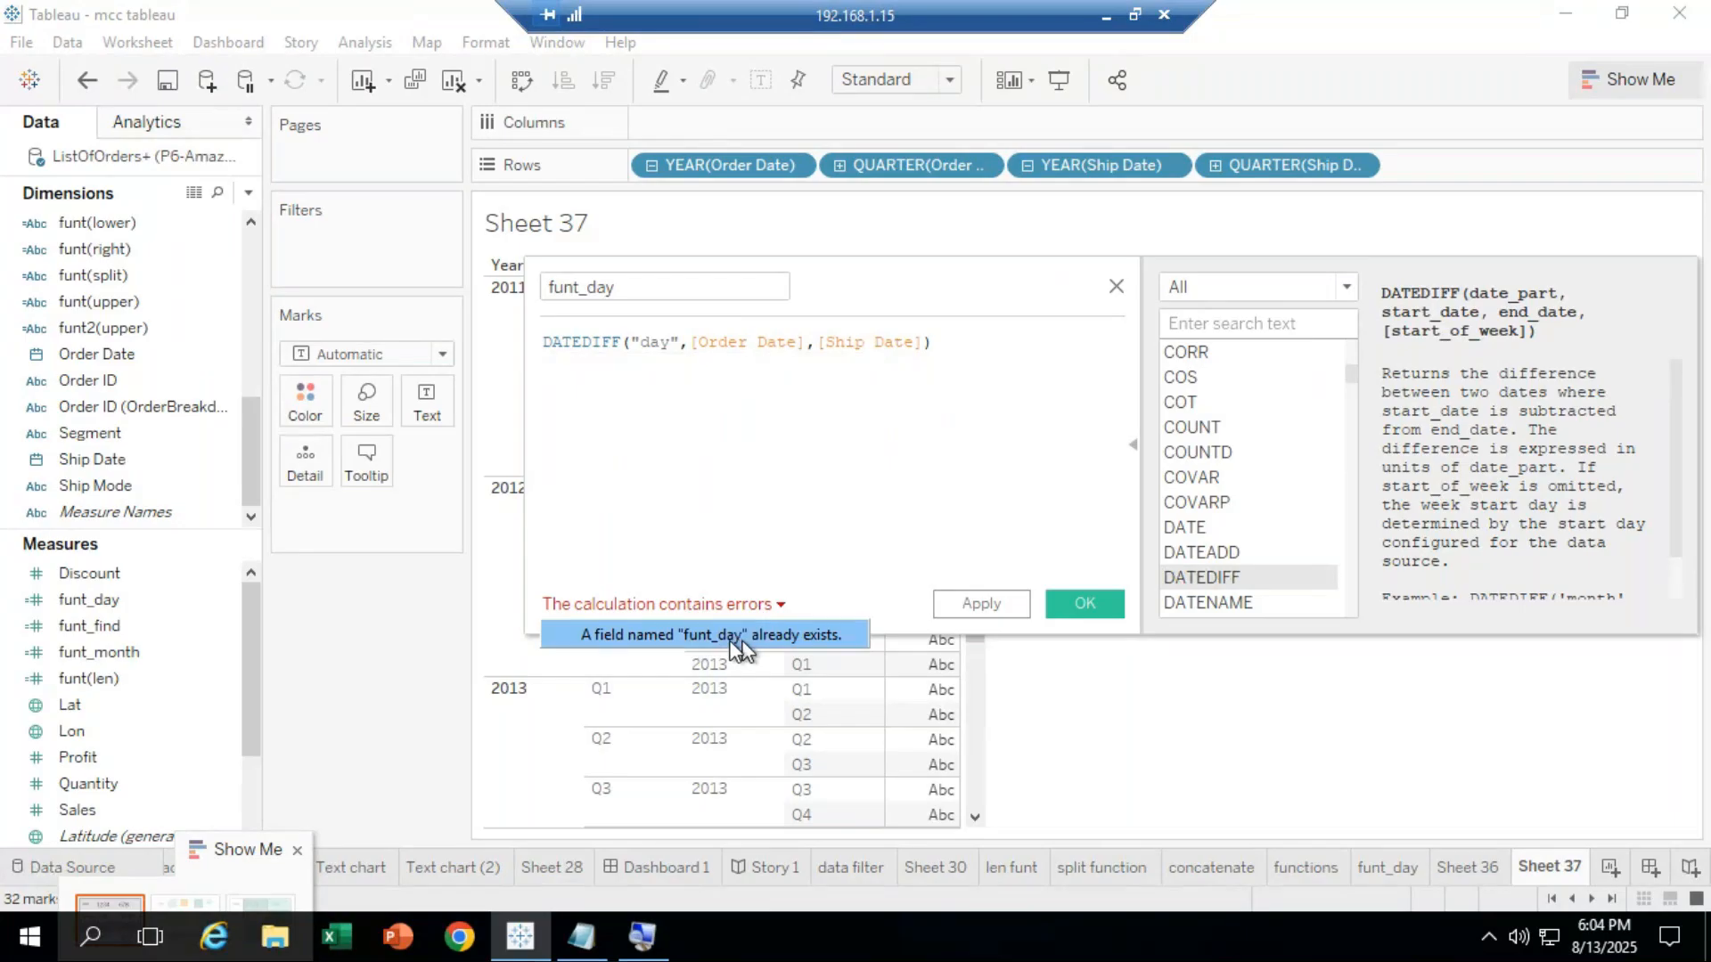
left_click(615, 288)
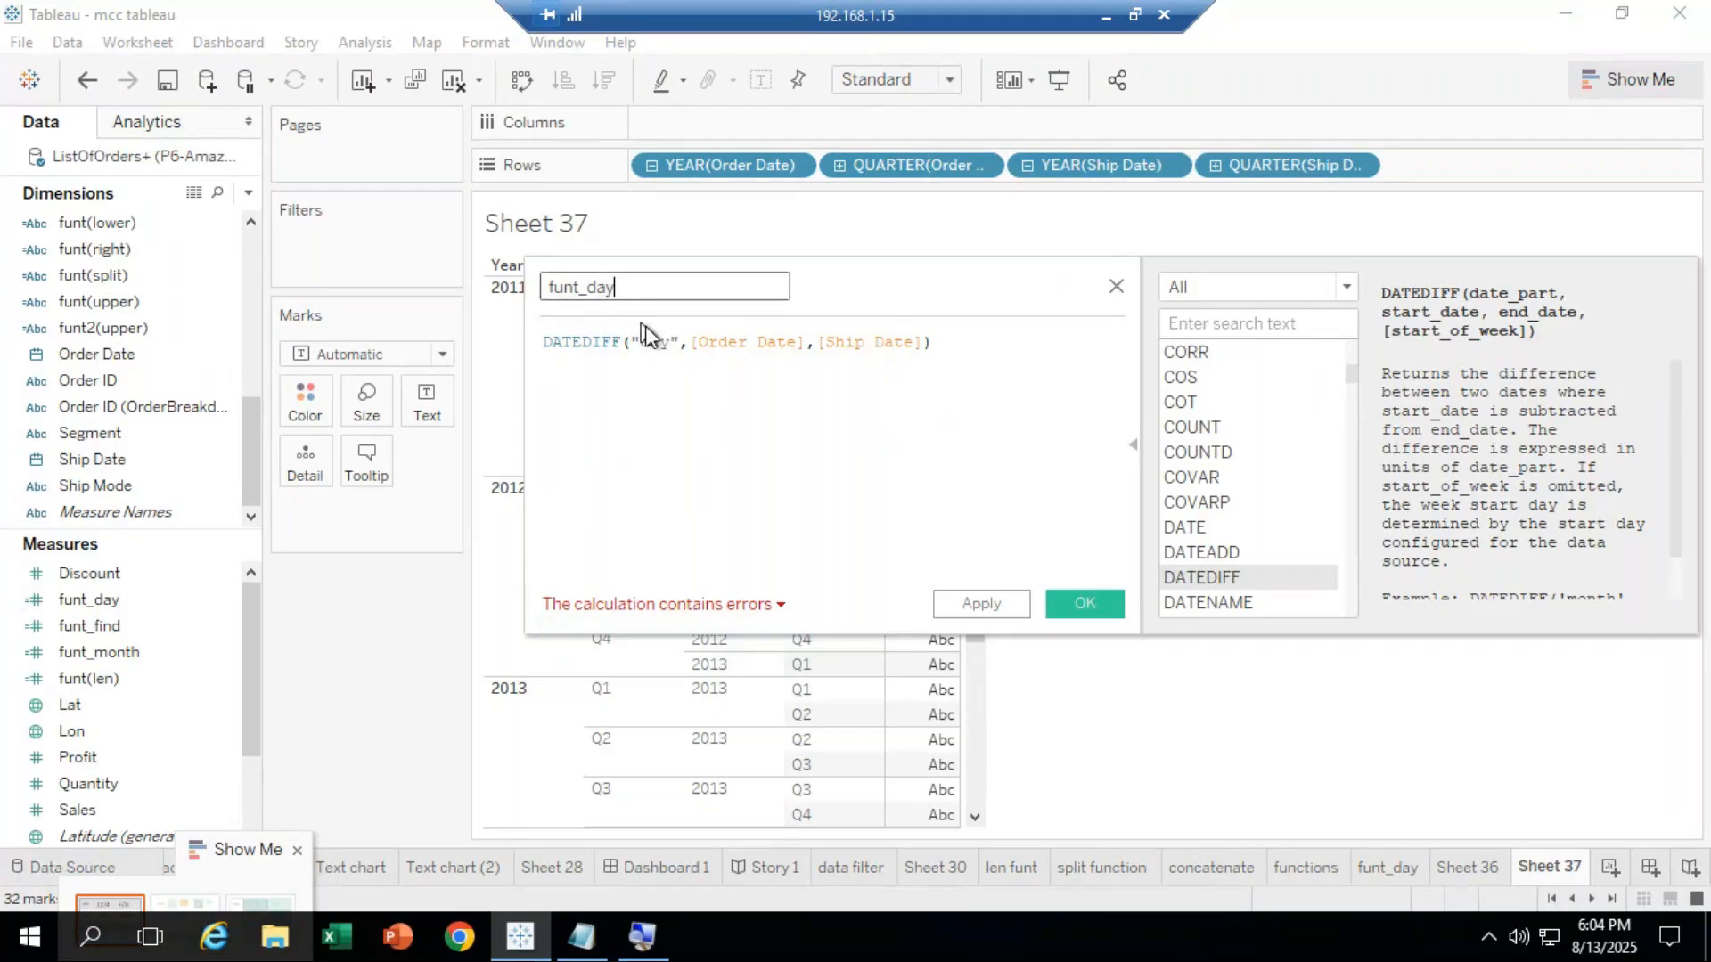
type("1")
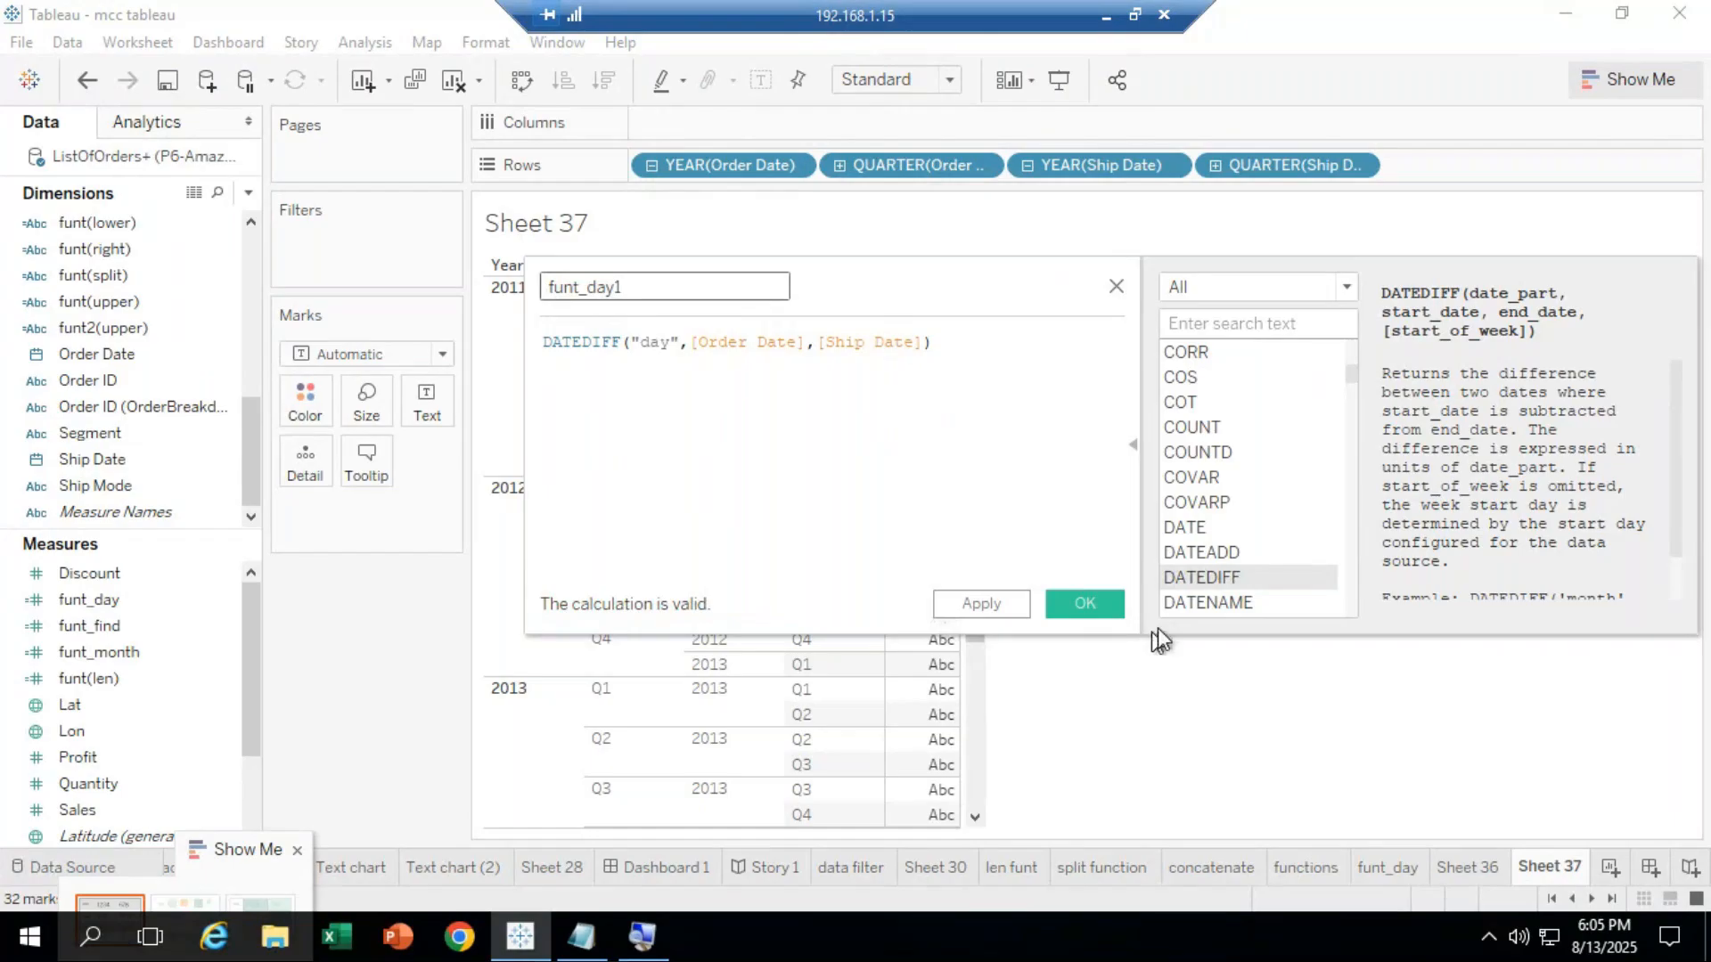
left_click(1087, 604)
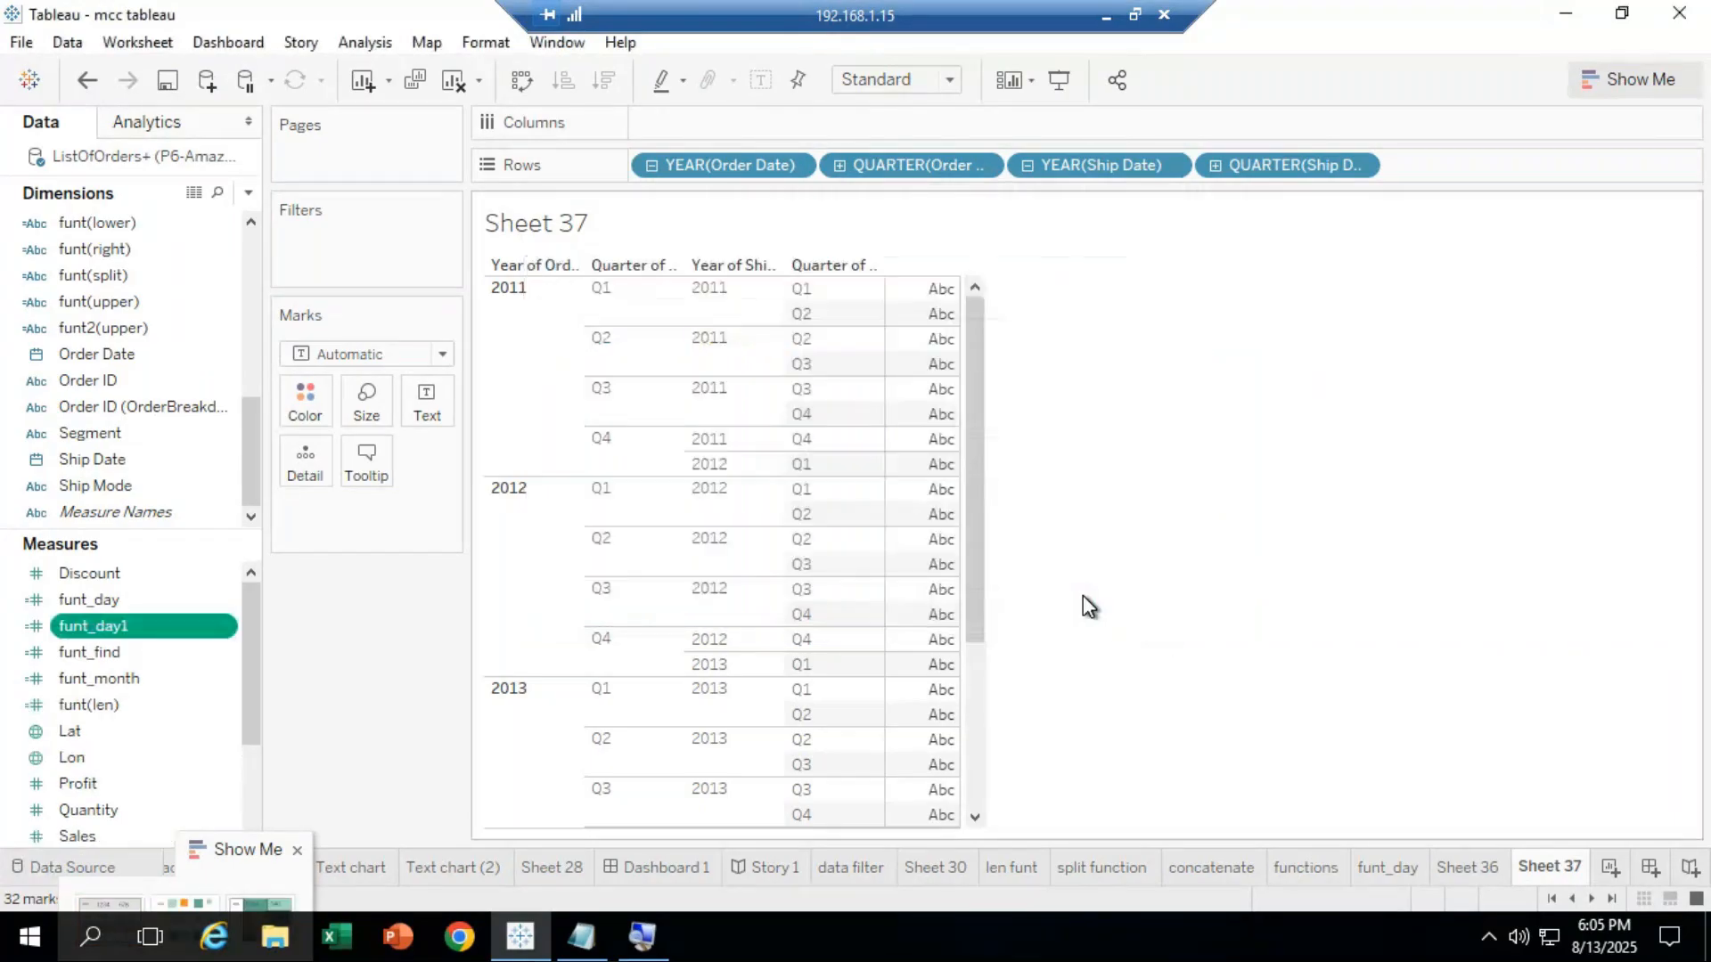
Show funt_day1 as the values in the table and collapse the Ship Date quarters back into years.
left_click_drag(100, 628, 936, 464)
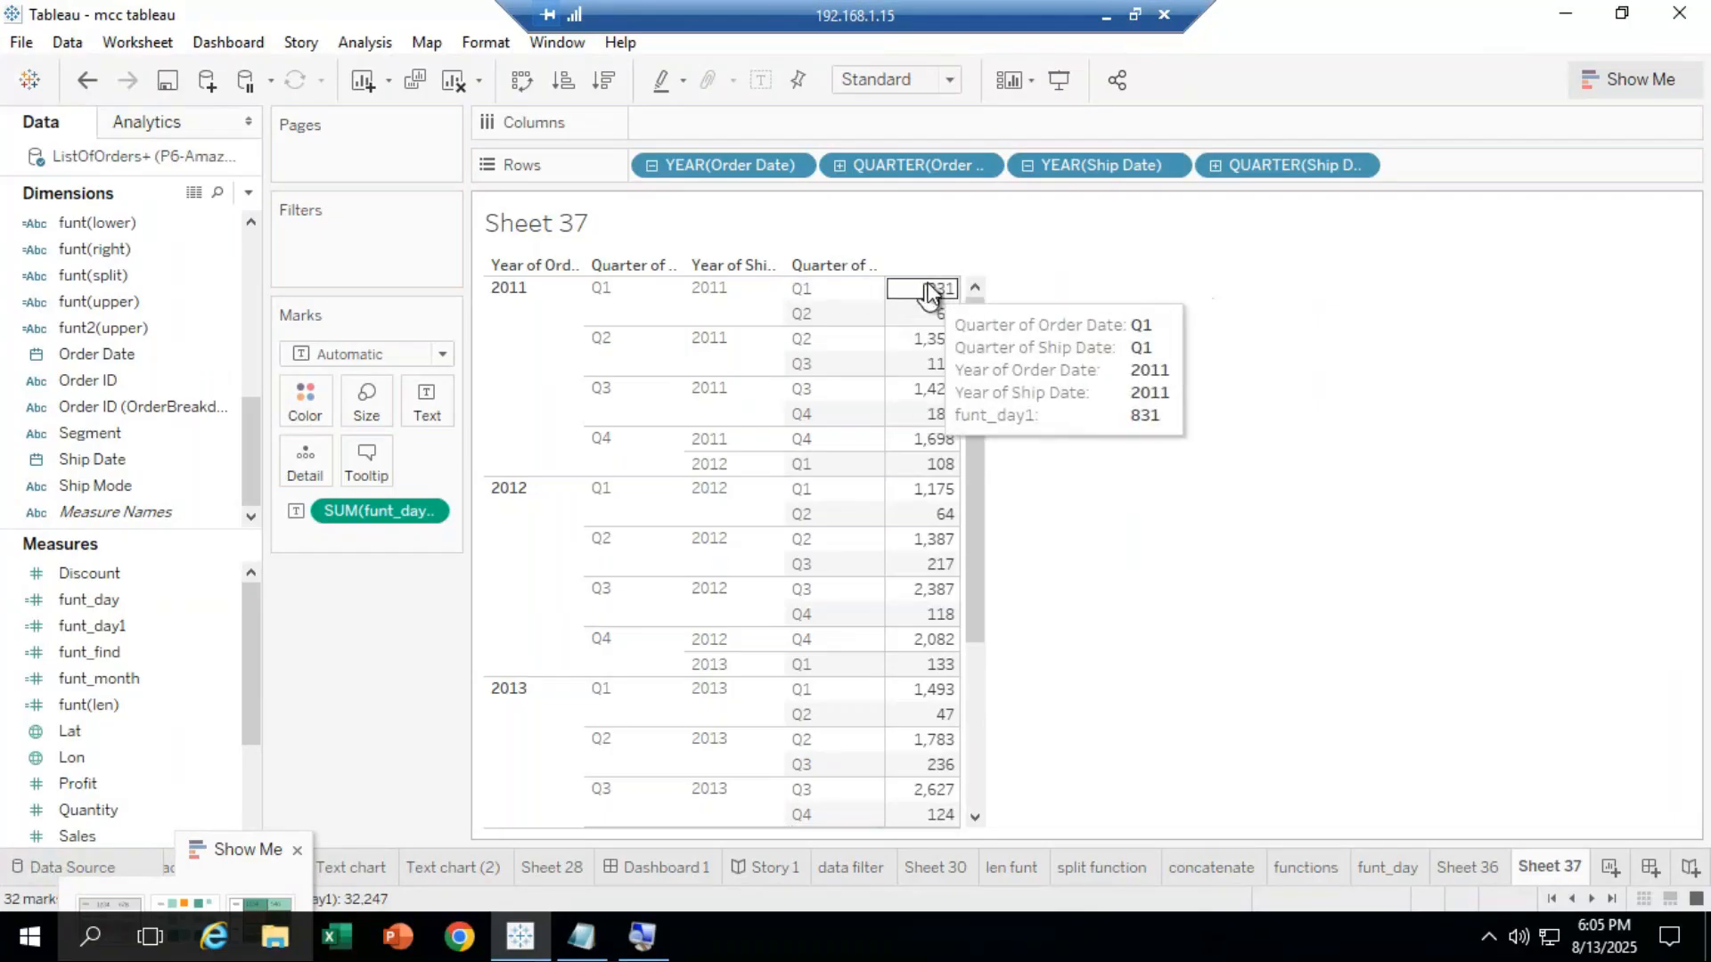
left_click(1027, 165)
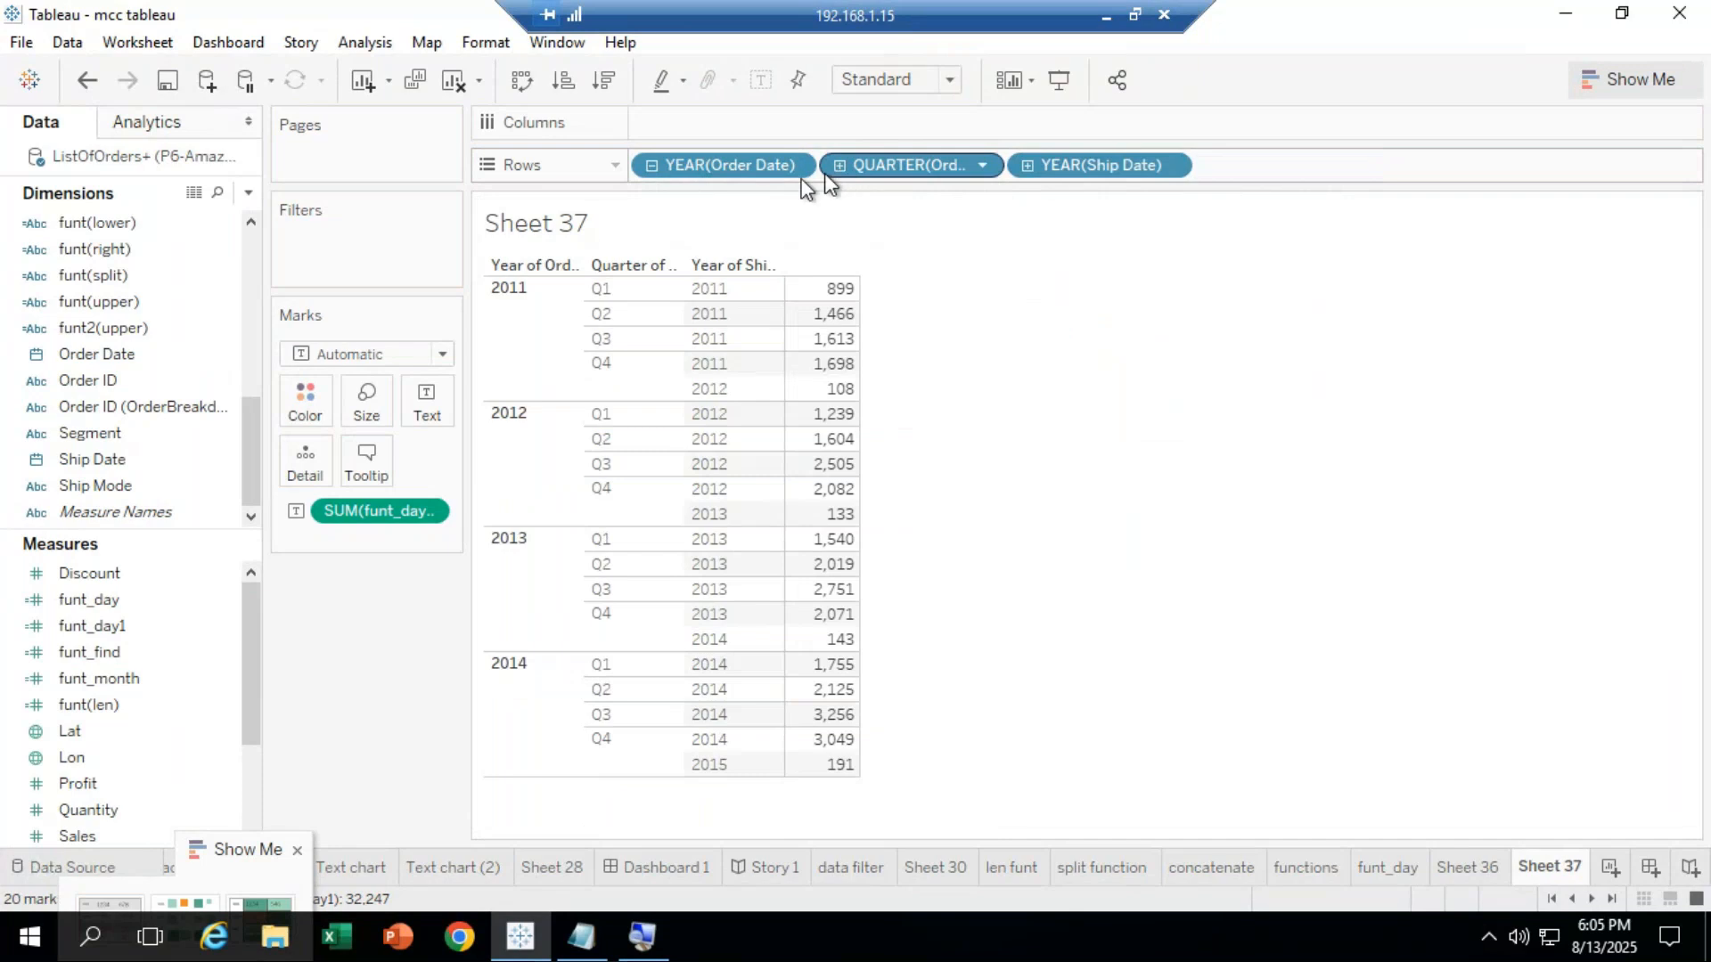
left_click(840, 166)
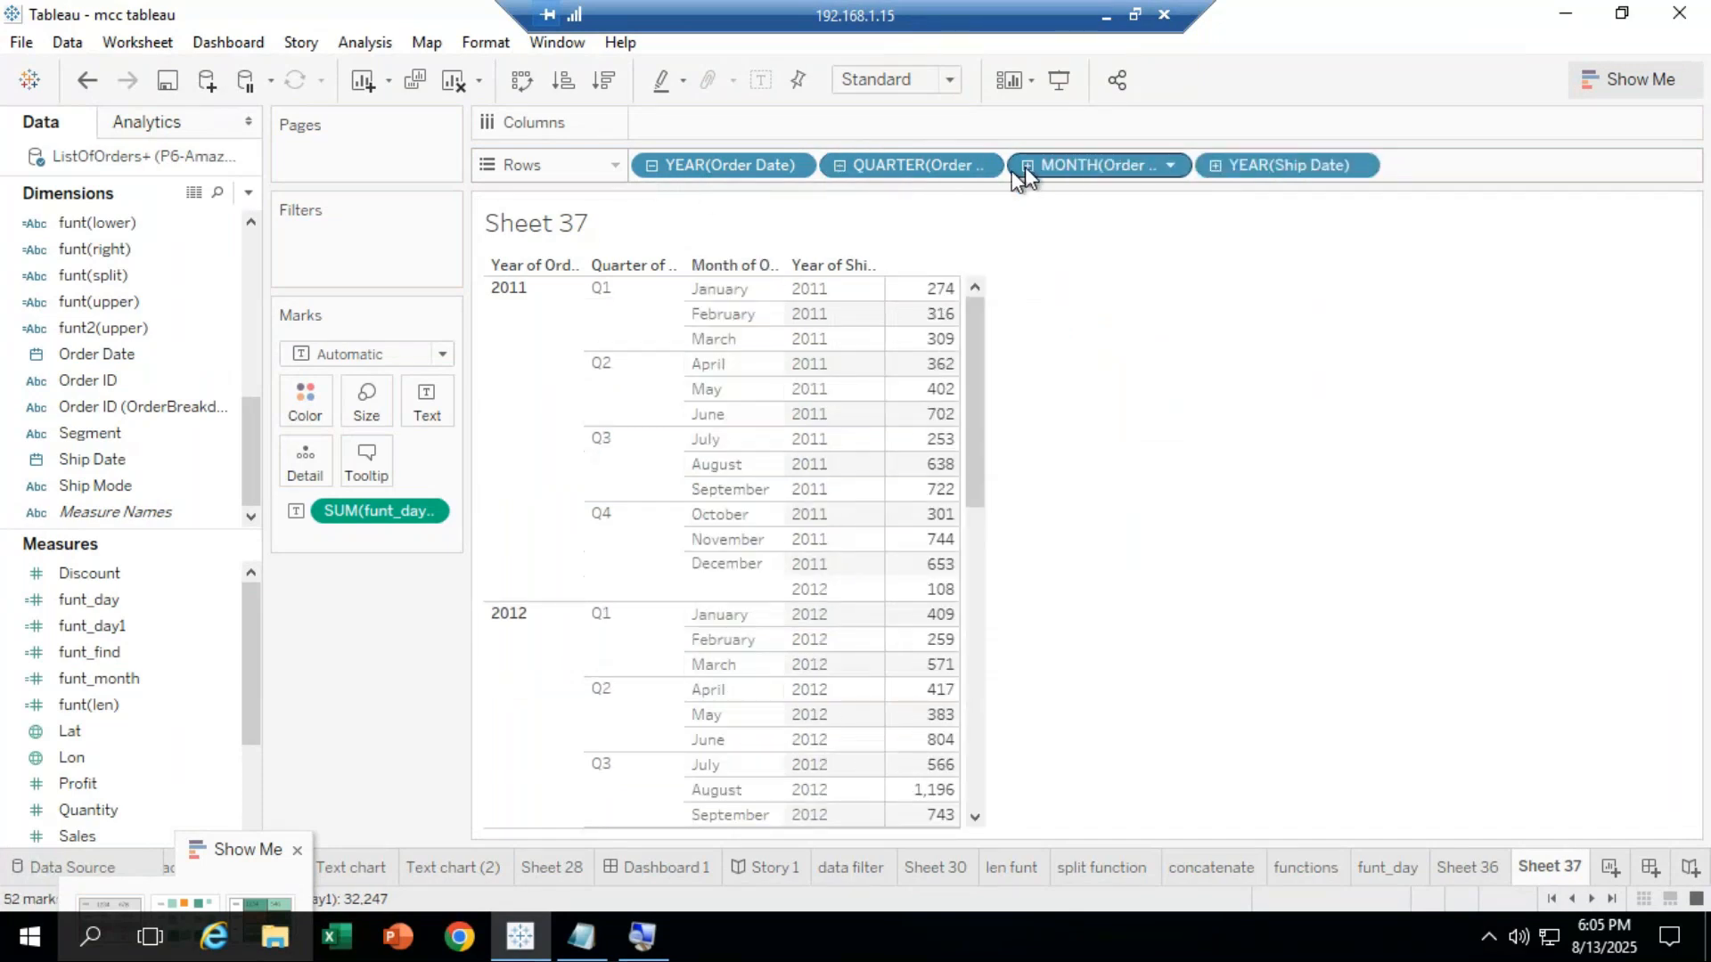
left_click(840, 166)
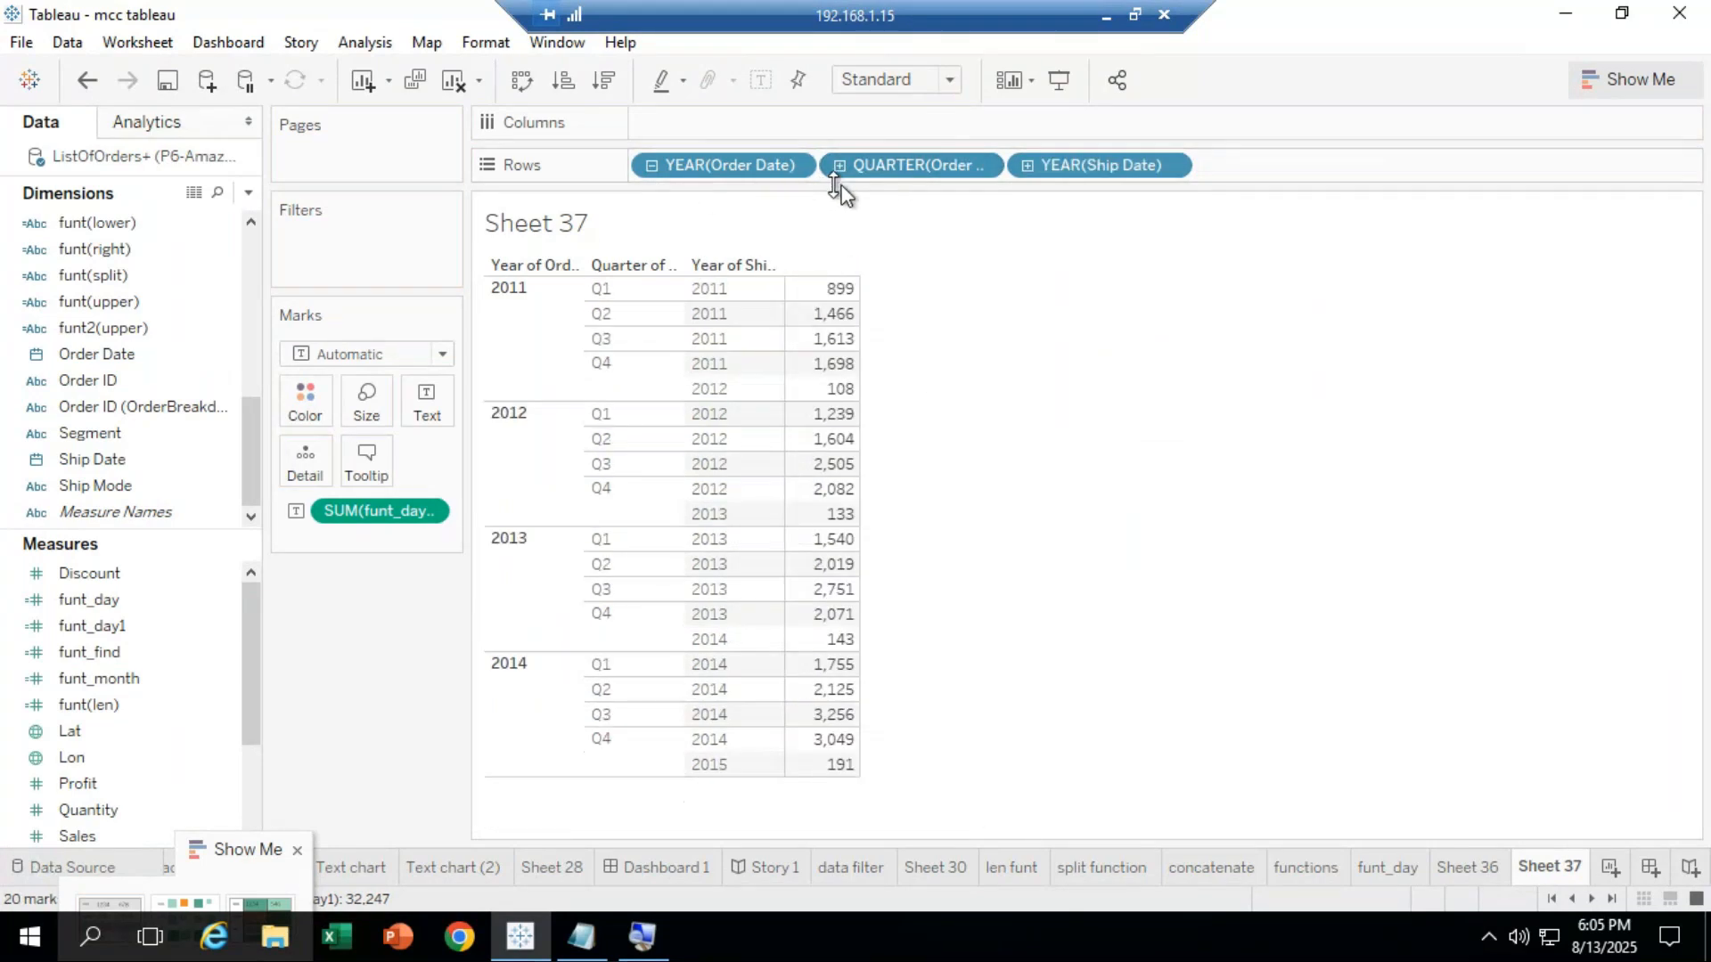
left_click(653, 165)
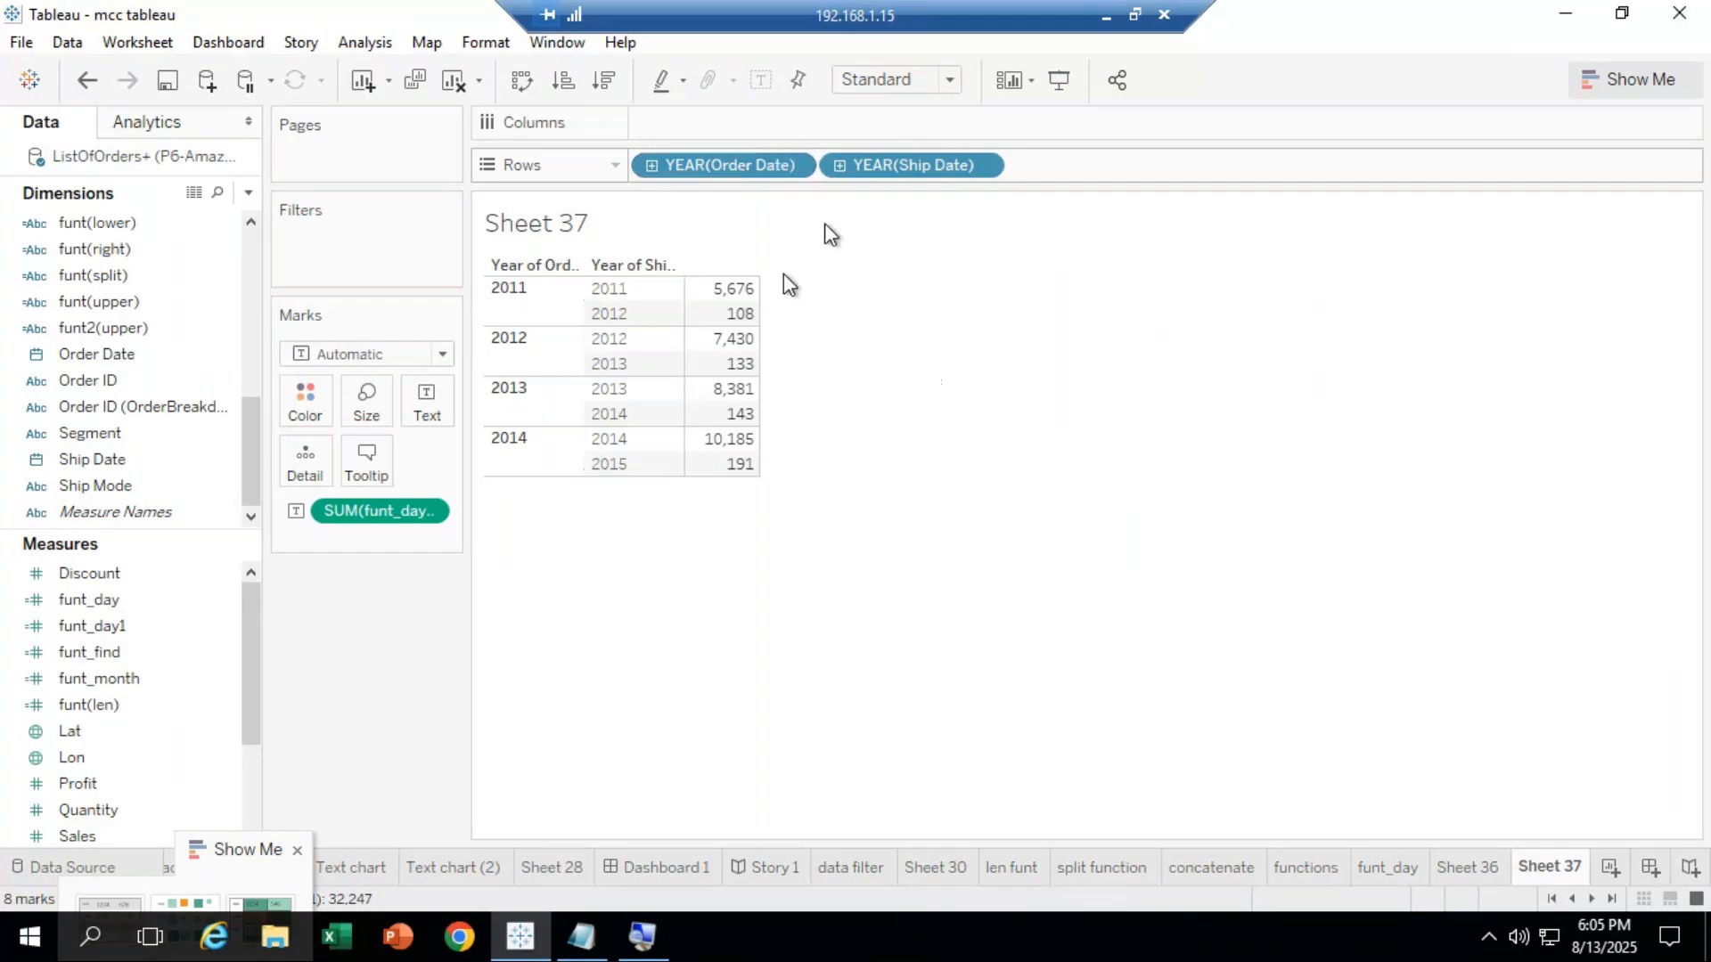
left_click(651, 165)
Expand the Order Date quarters into months and days, and look through the daily funt_day1 values for early 2011.
left_click(840, 165)
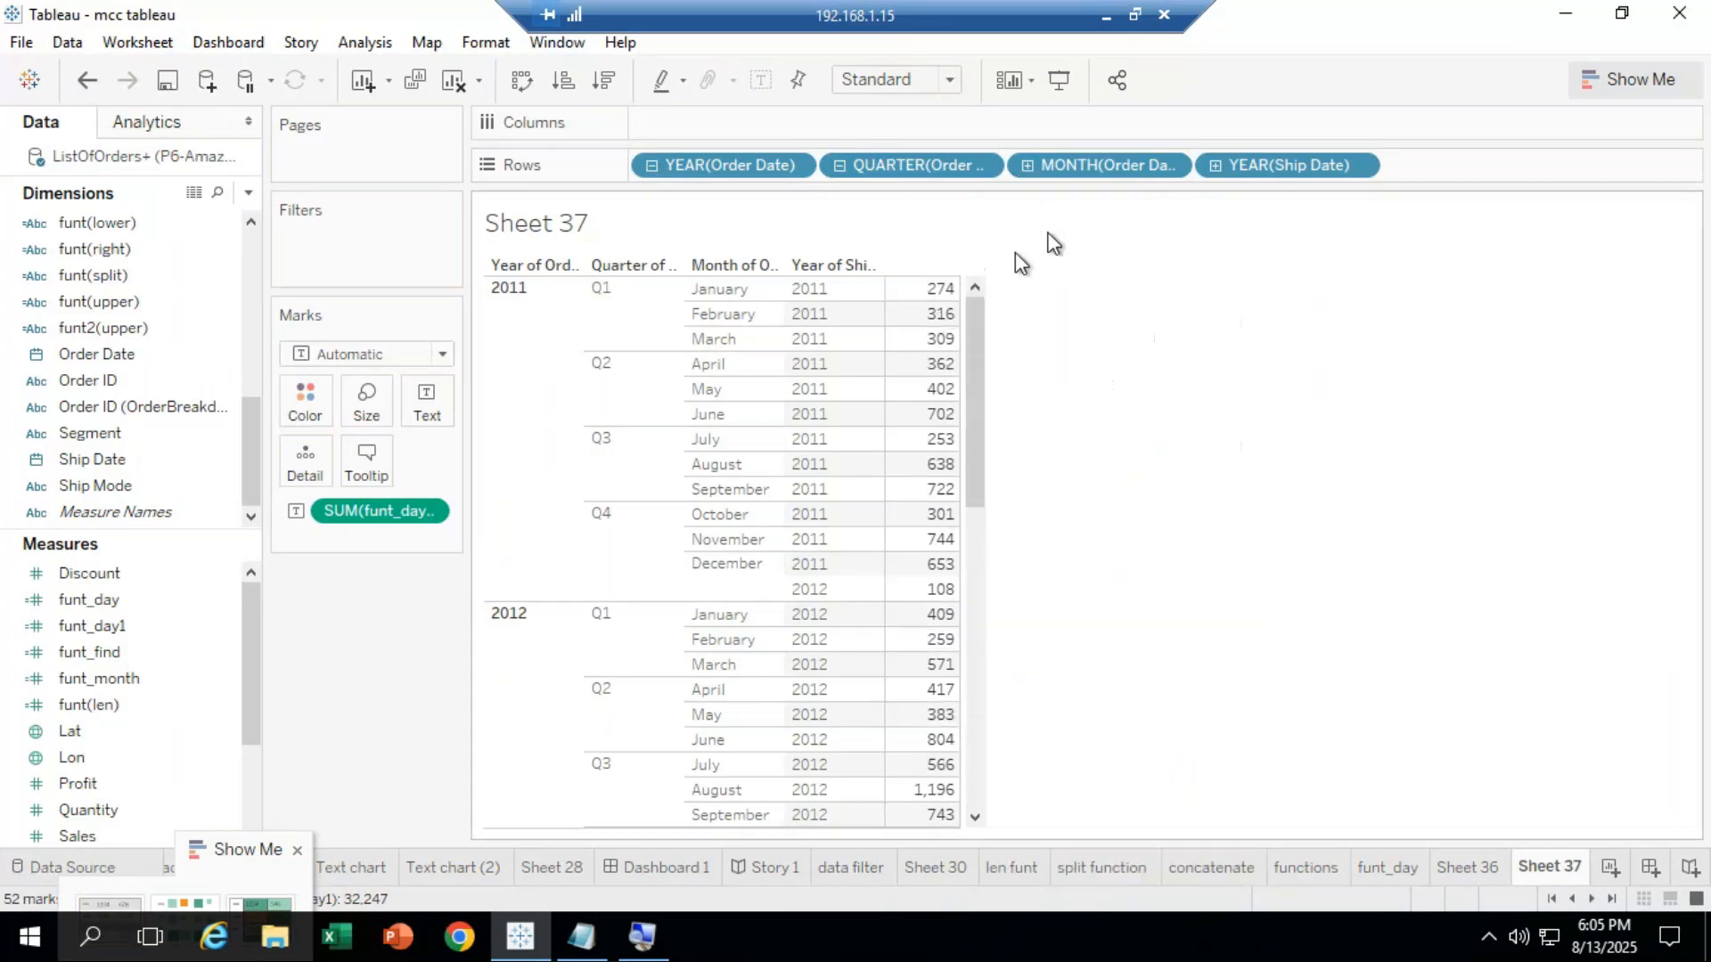
left_click(1051, 174)
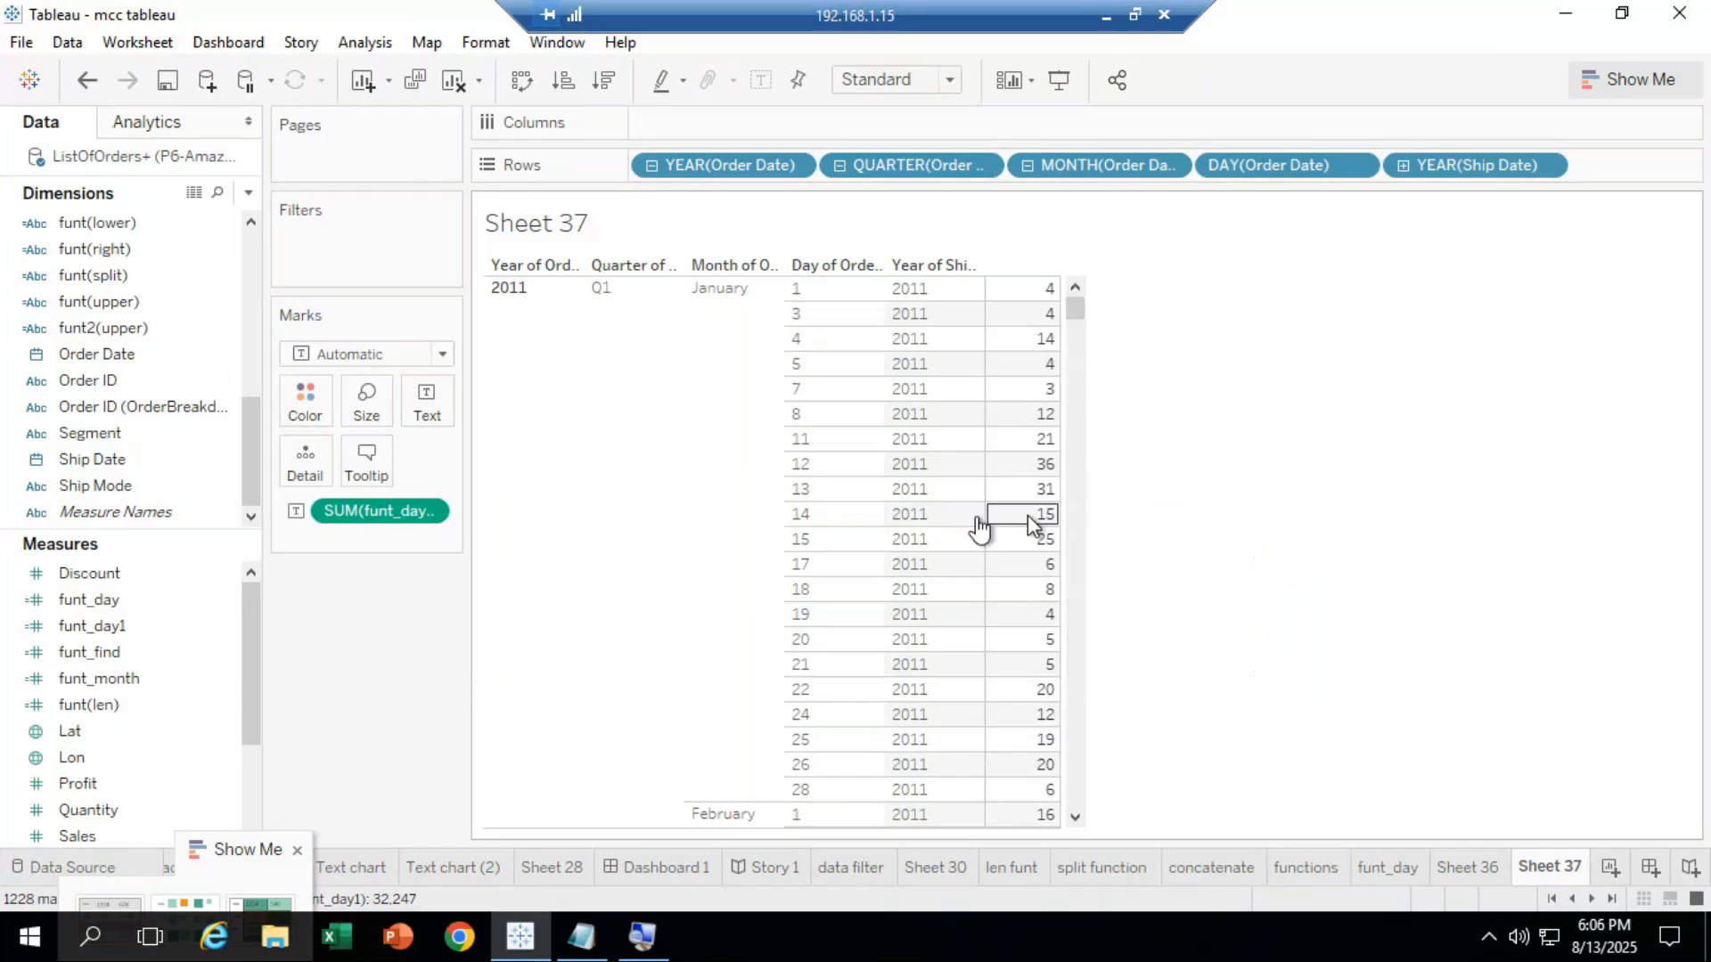
mouse_move(1041, 527)
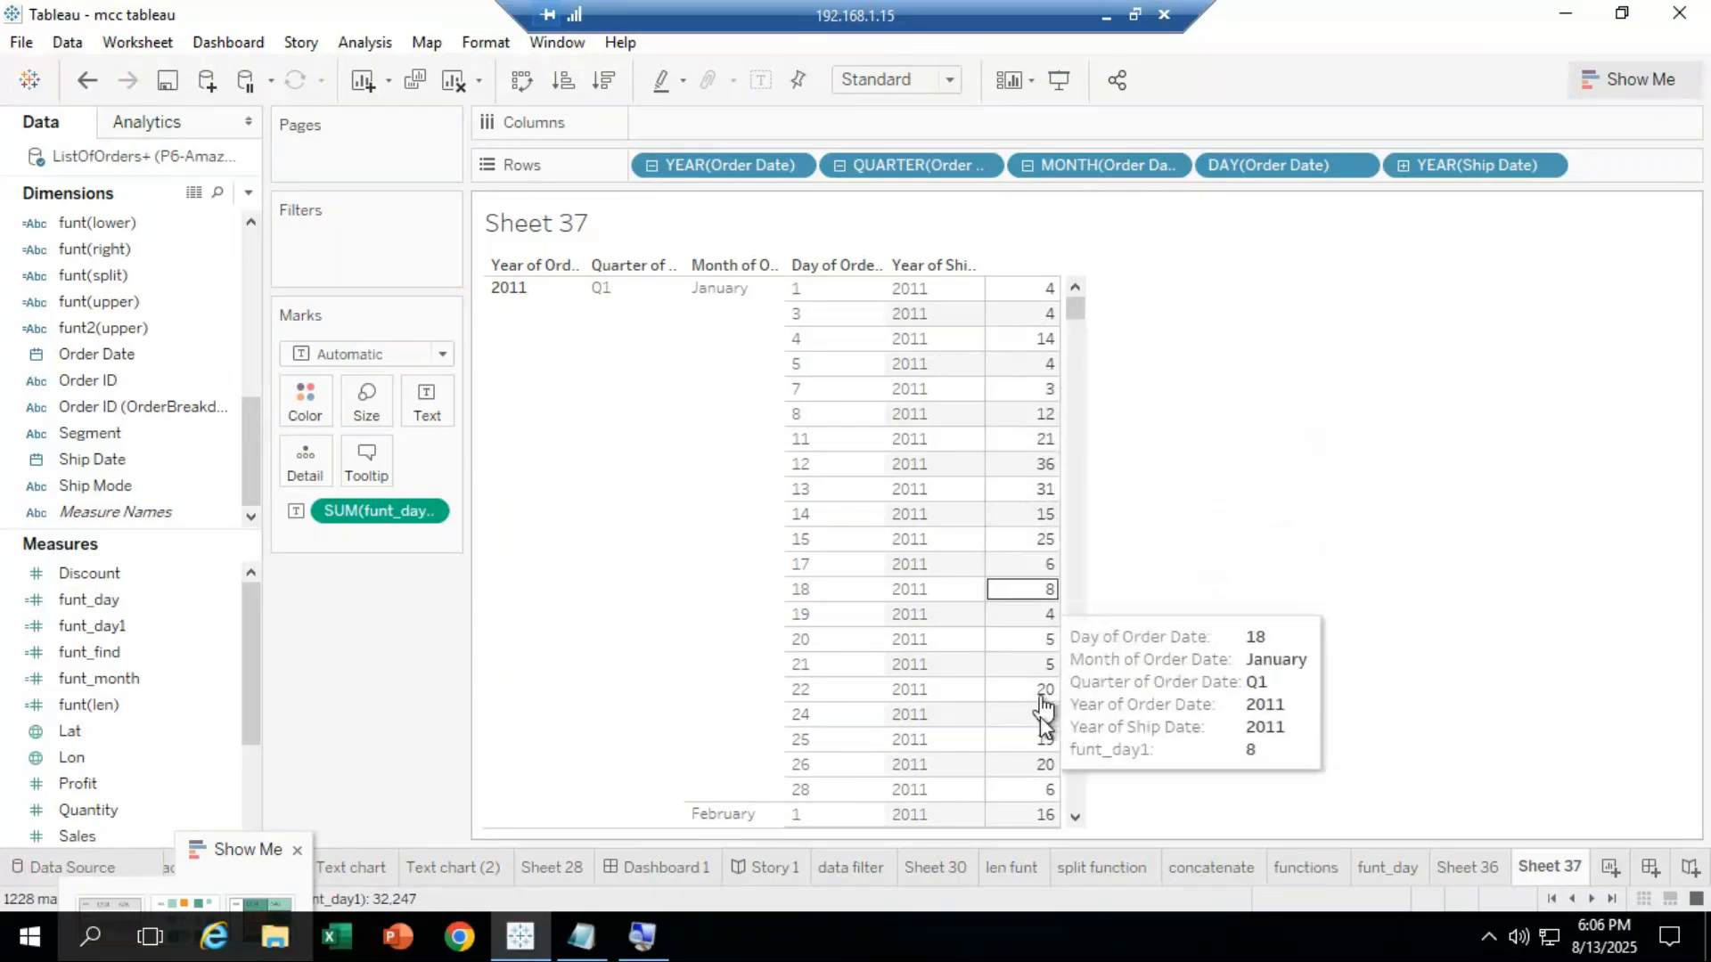
scroll(1043, 740, "down", 2)
scroll(1044, 624, "up", 2)
scroll(1000, 686, "down", 3)
scroll(1003, 642, "down", 3)
scroll(1066, 615, "down", 5)
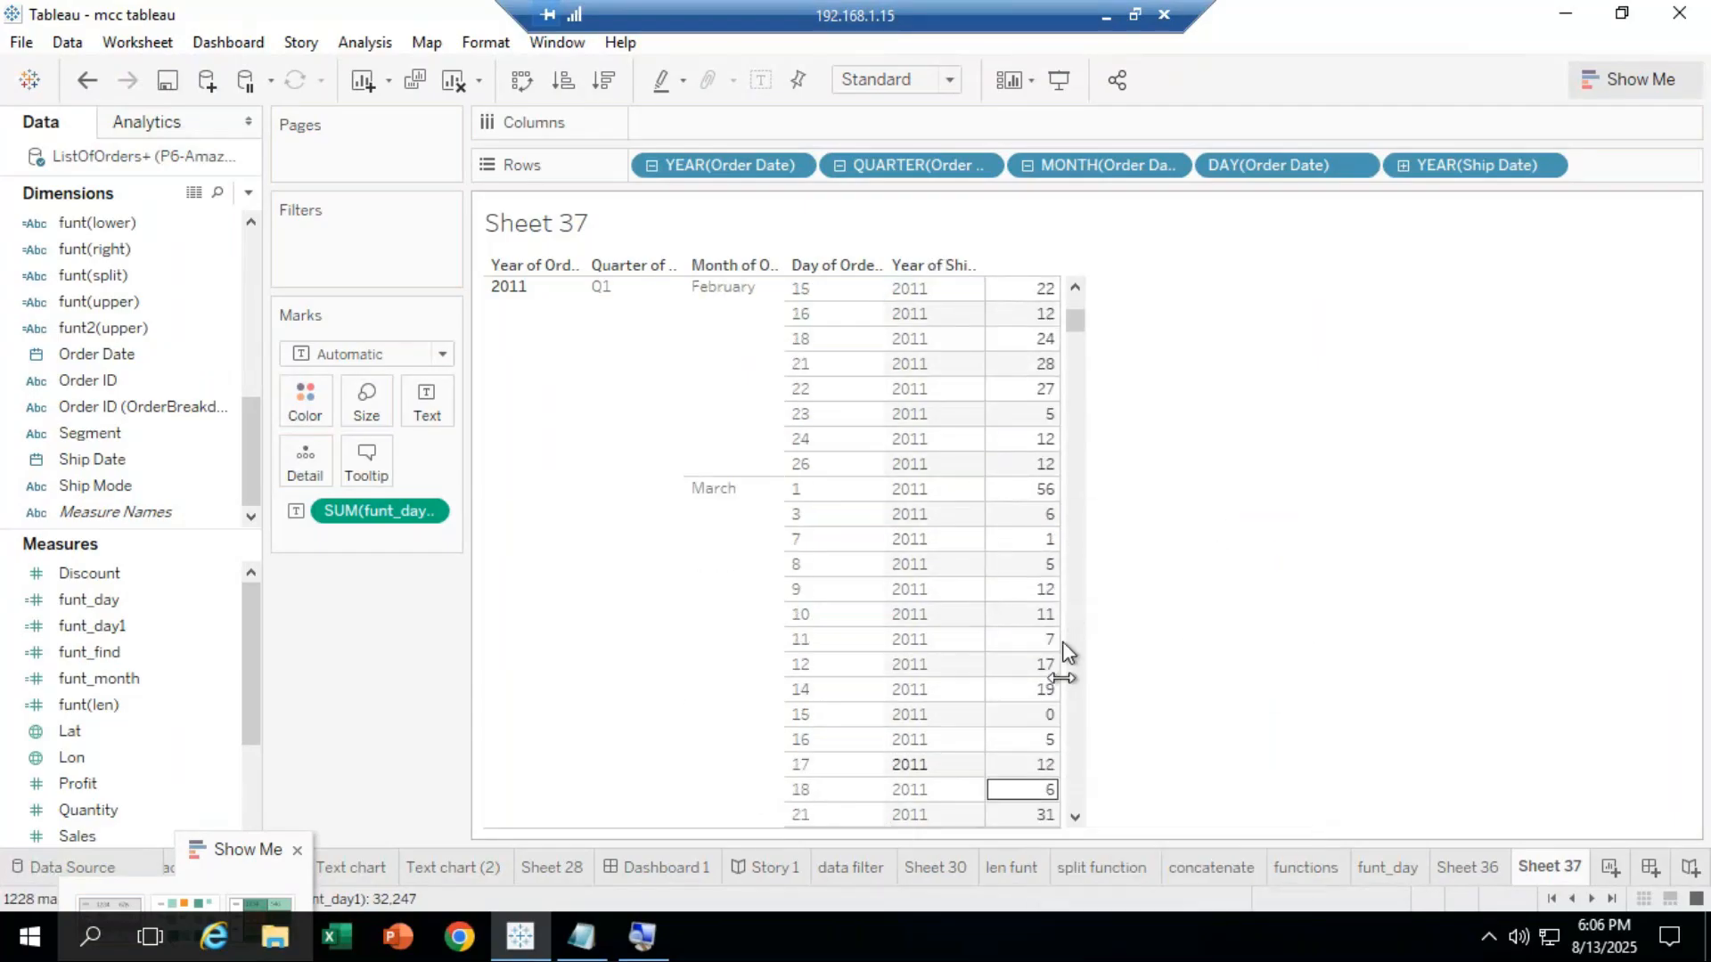
scroll(1060, 624, "up", 8)
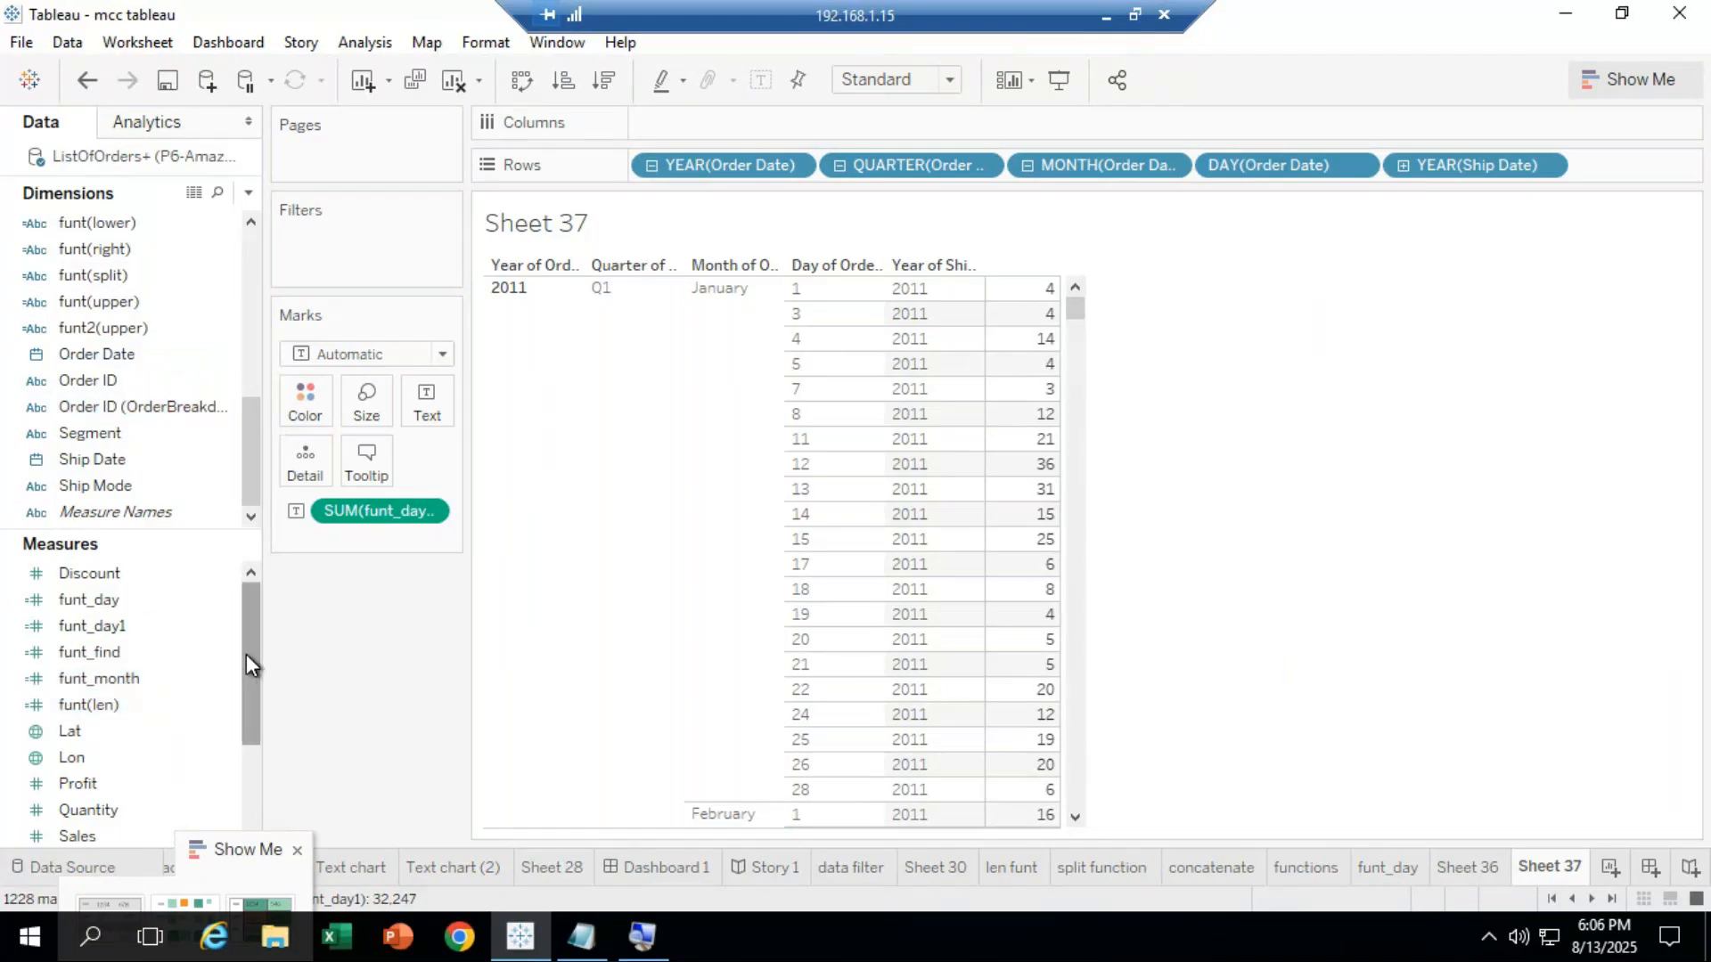
Open the funt_day1 calculation for editing and move its editor down to uncover the first rows of the table.
scroll(247, 663, "down", 1)
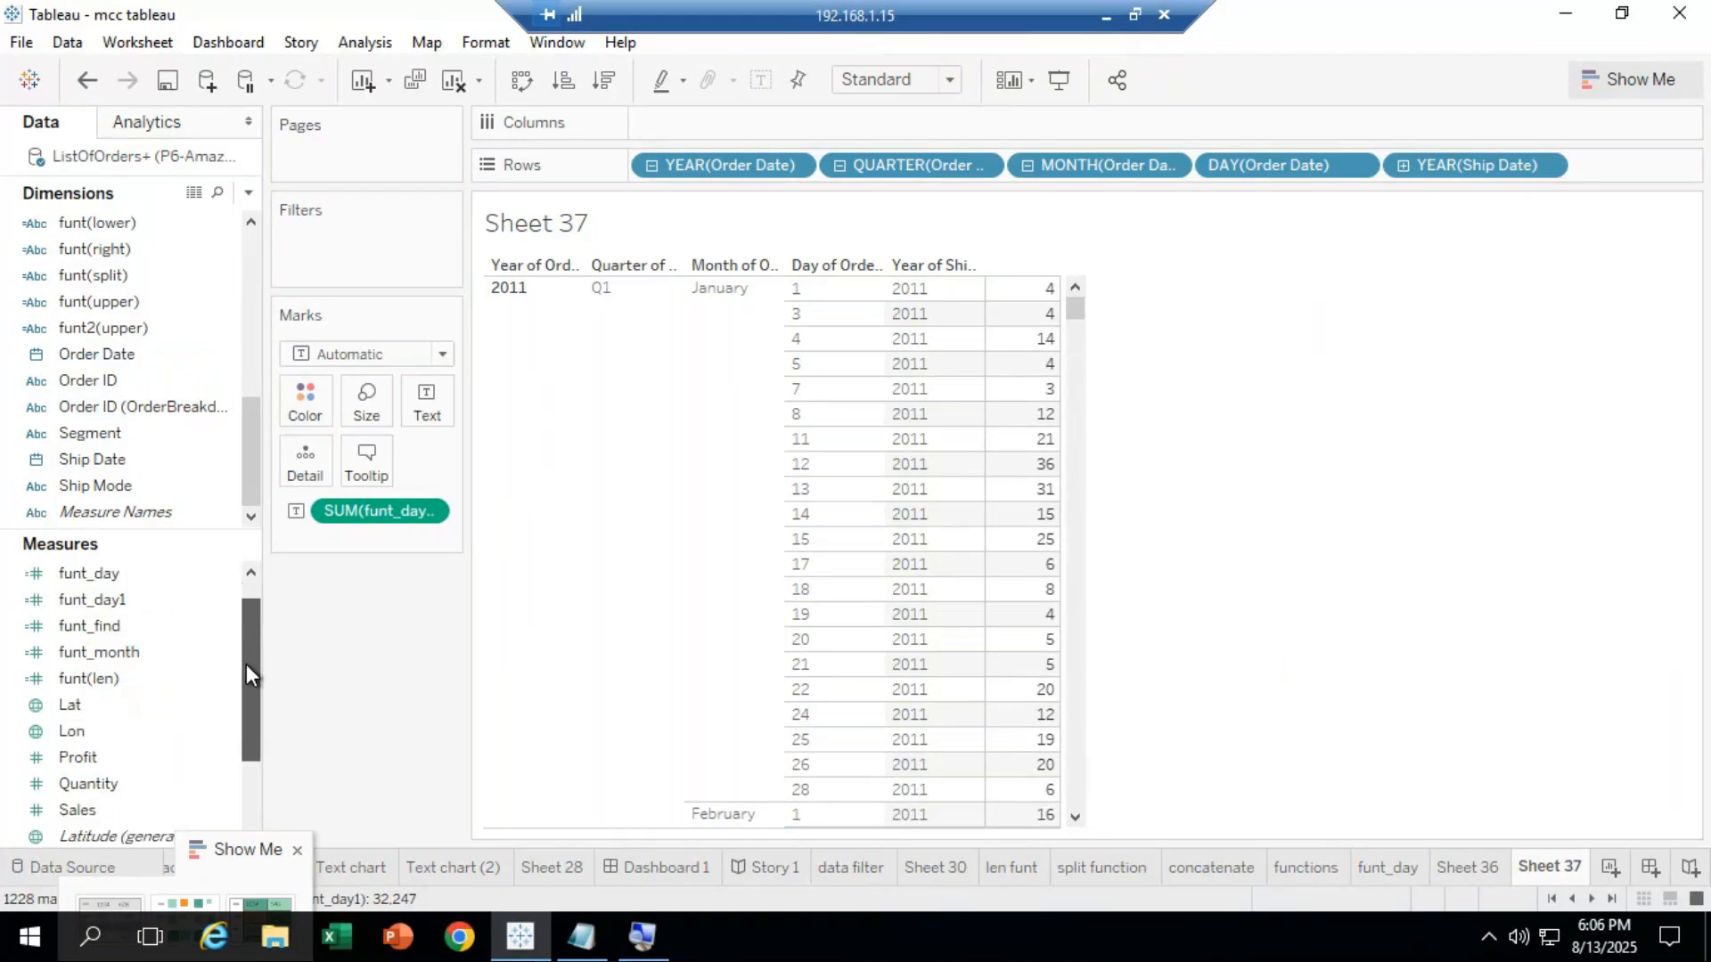
left_click(142, 606)
right_click(141, 603)
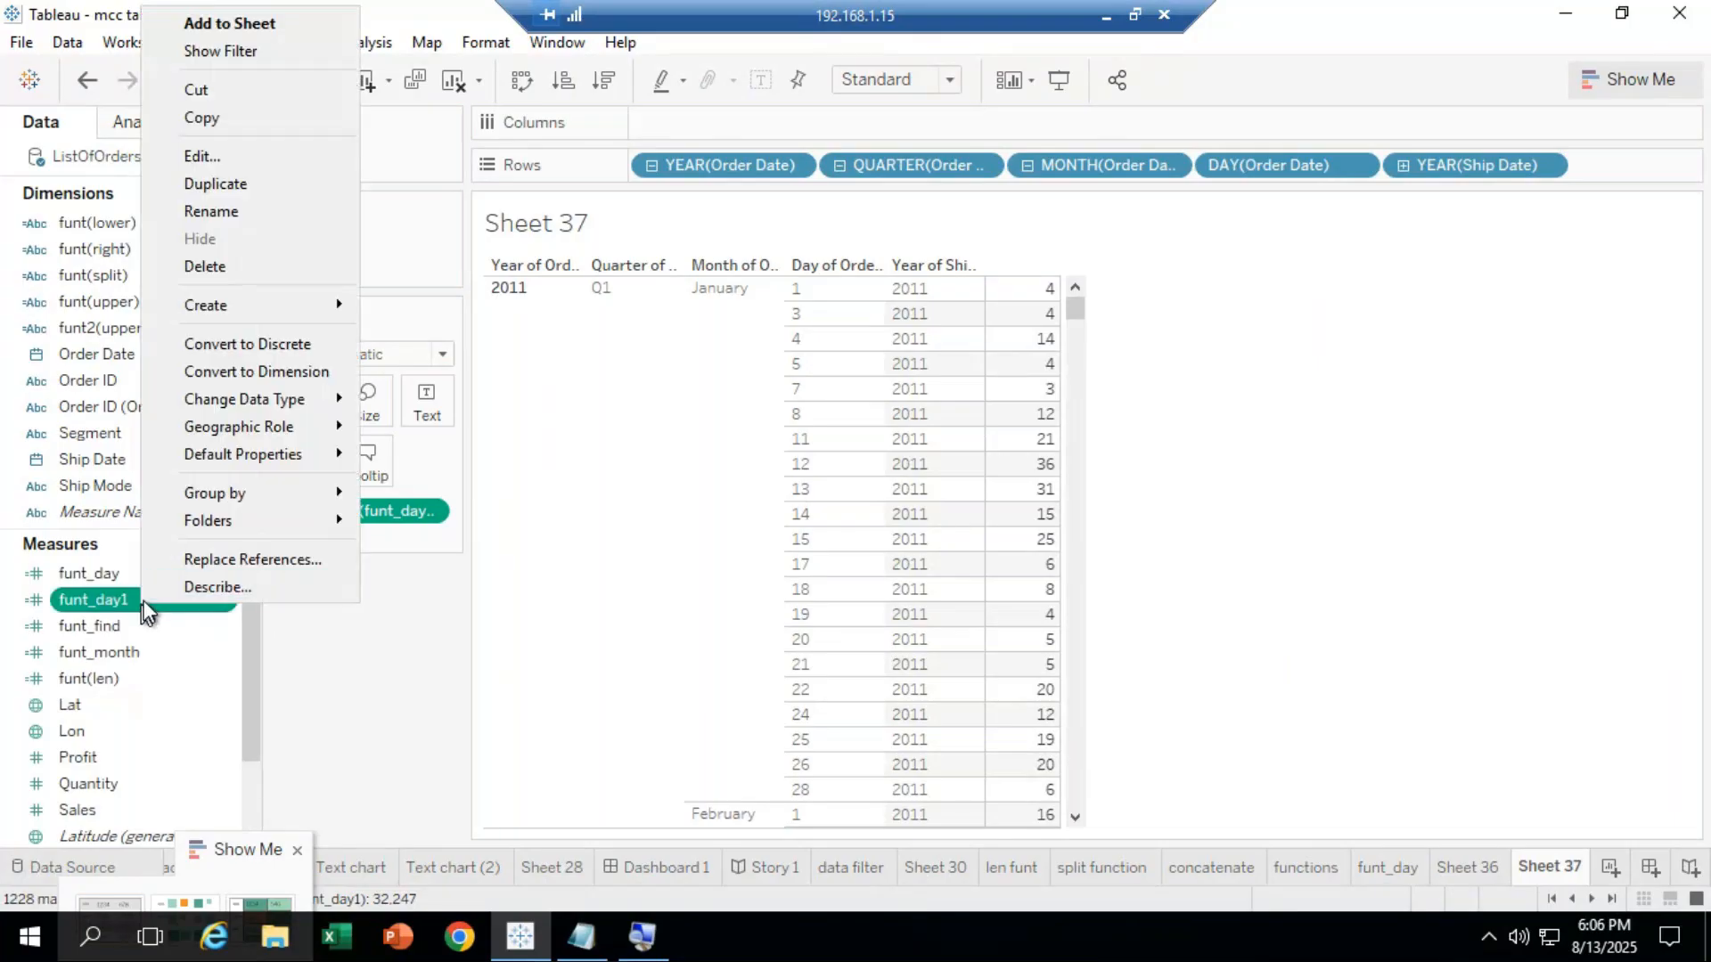
left_click(222, 157)
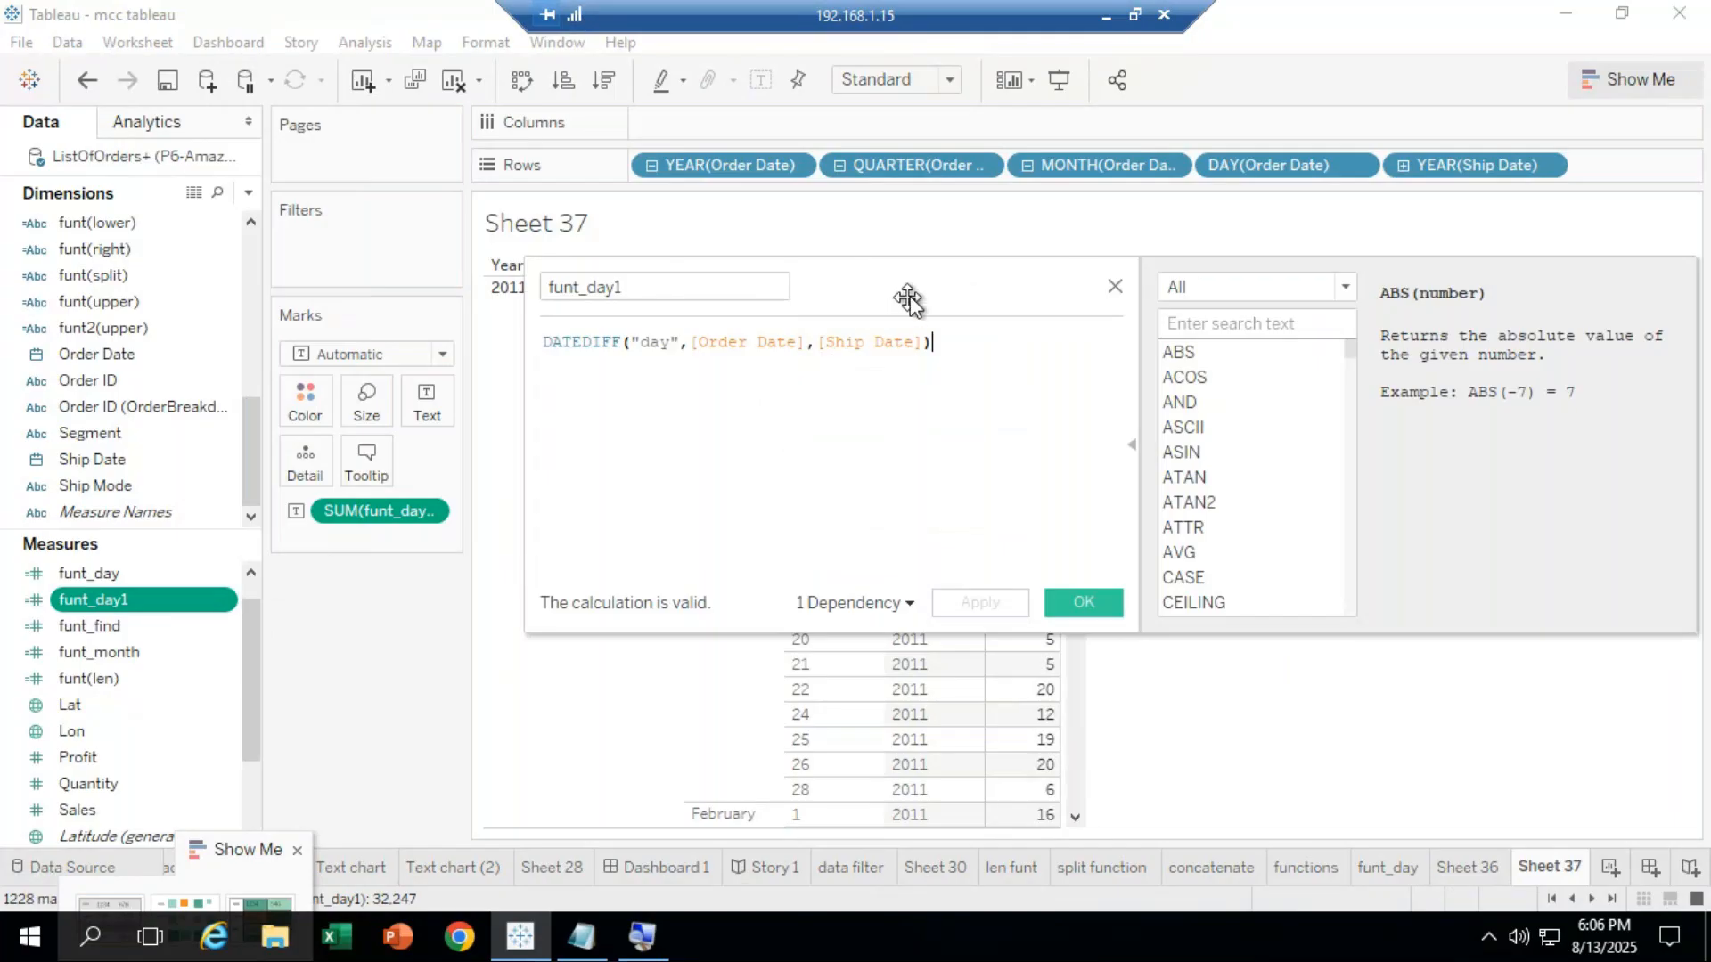
left_click_drag(946, 277, 986, 374)
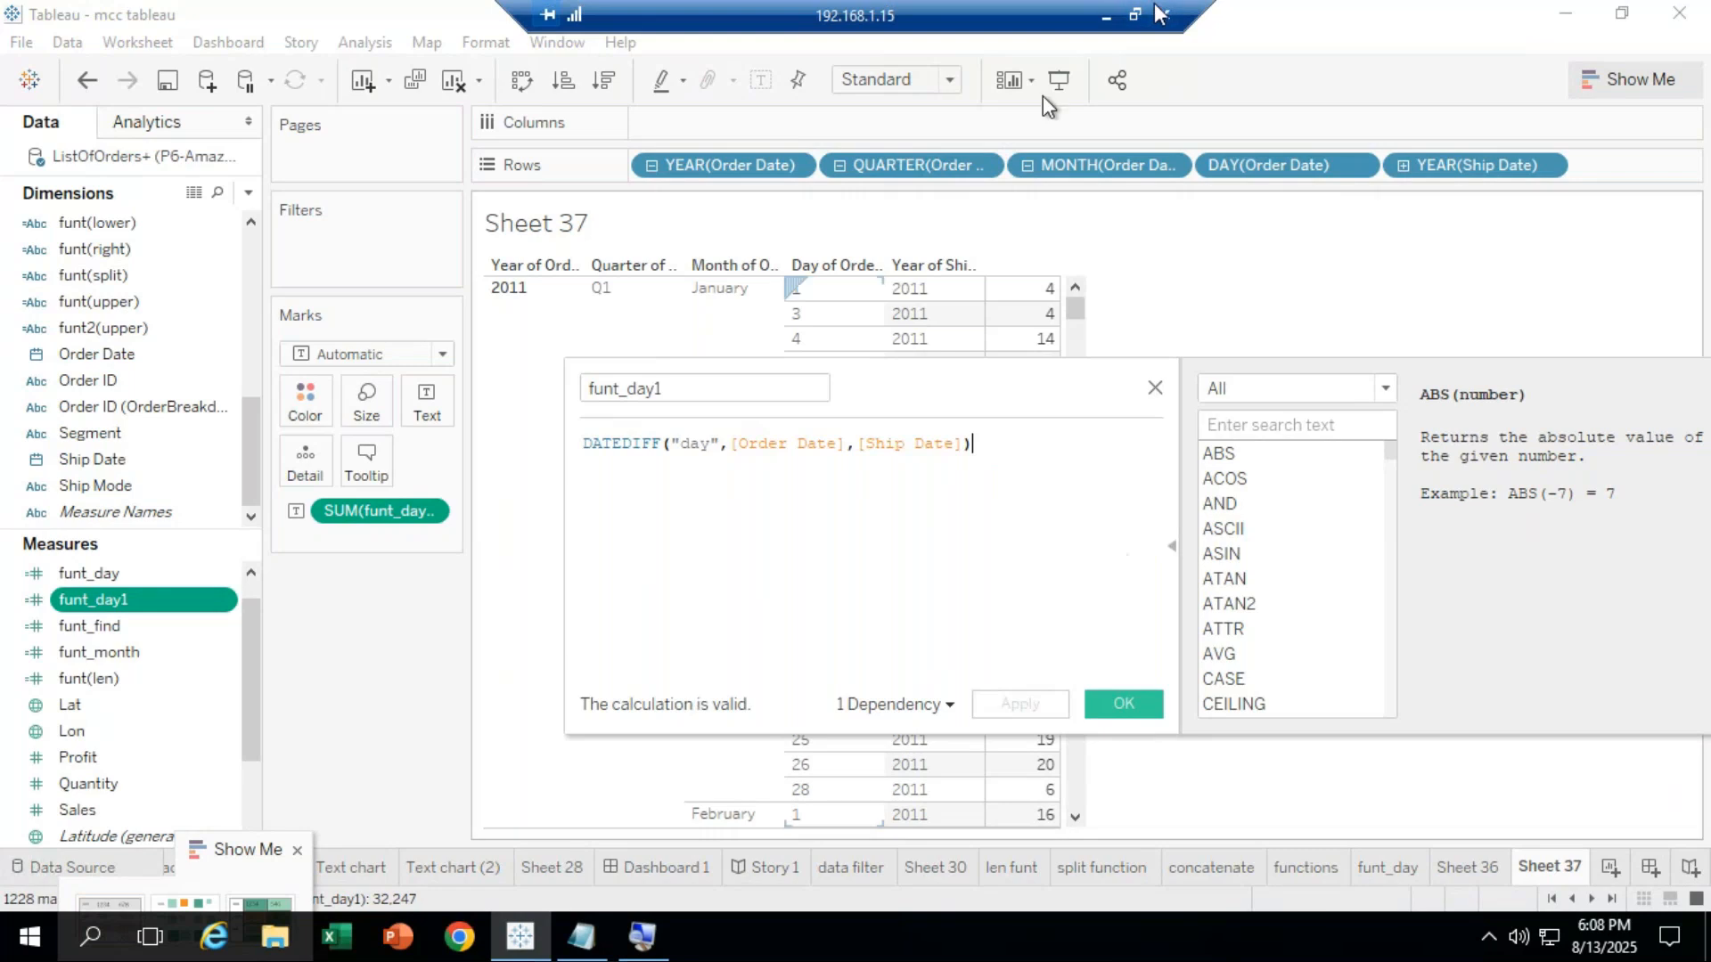
Switch to the GoTo Meeting window and send the chat message "any doubts???" to everyone.
left_click(1106, 16)
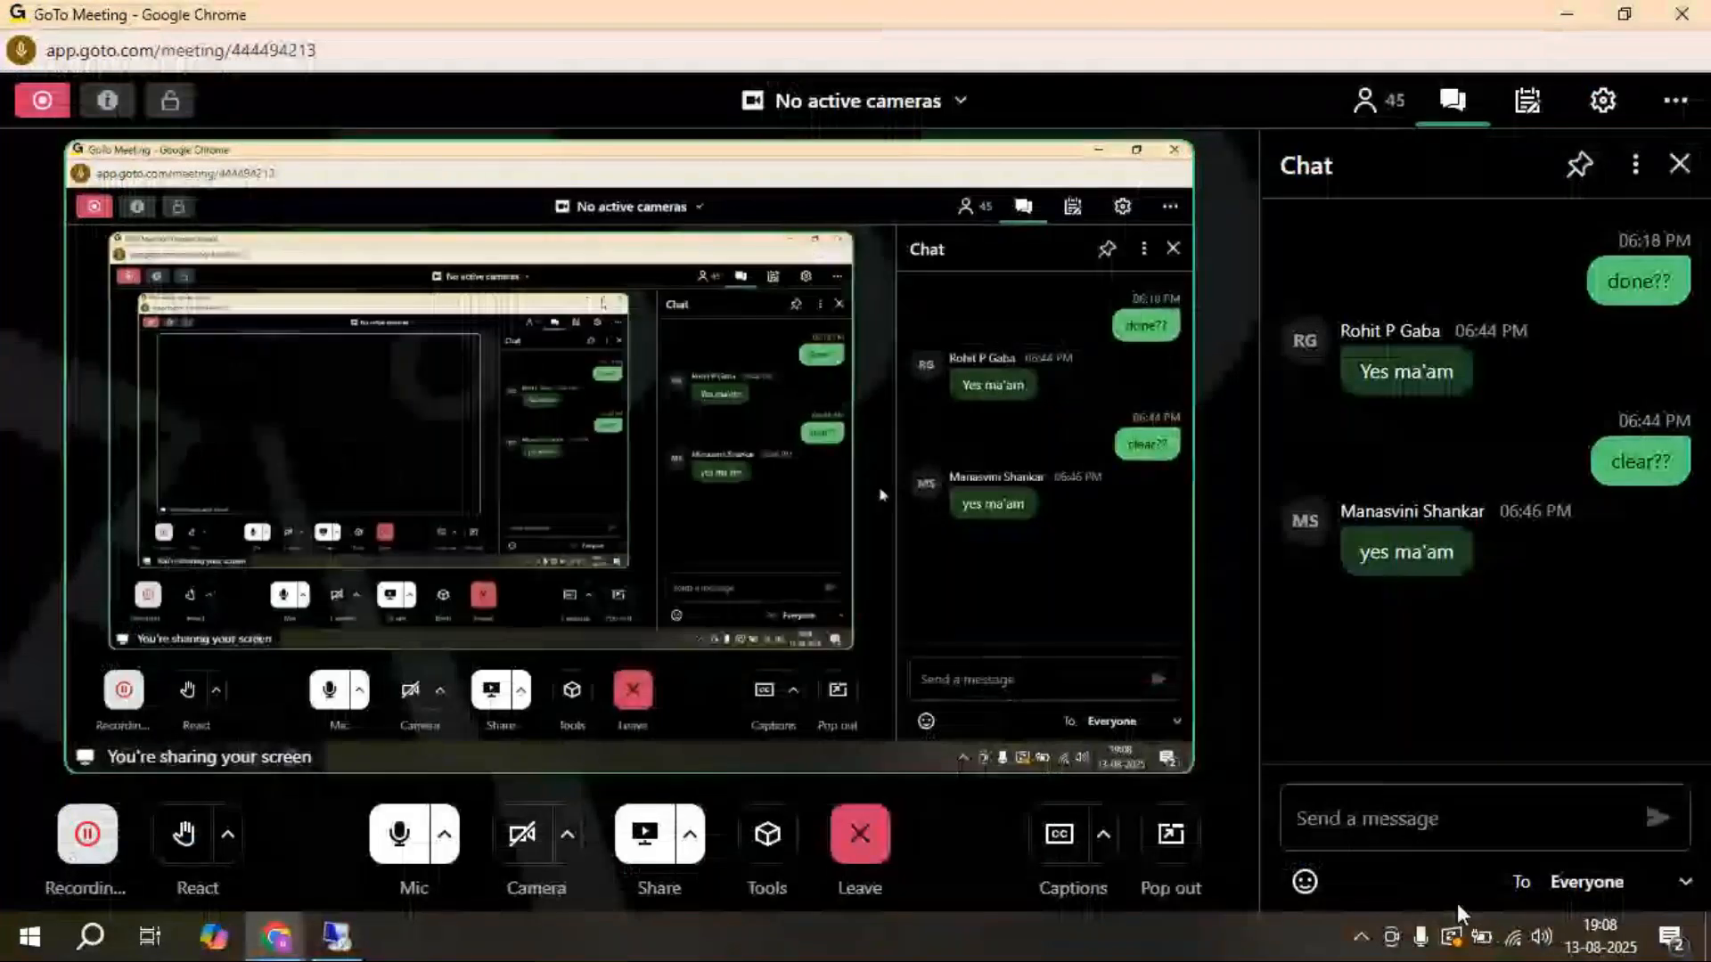
left_click(1407, 807)
type("any")
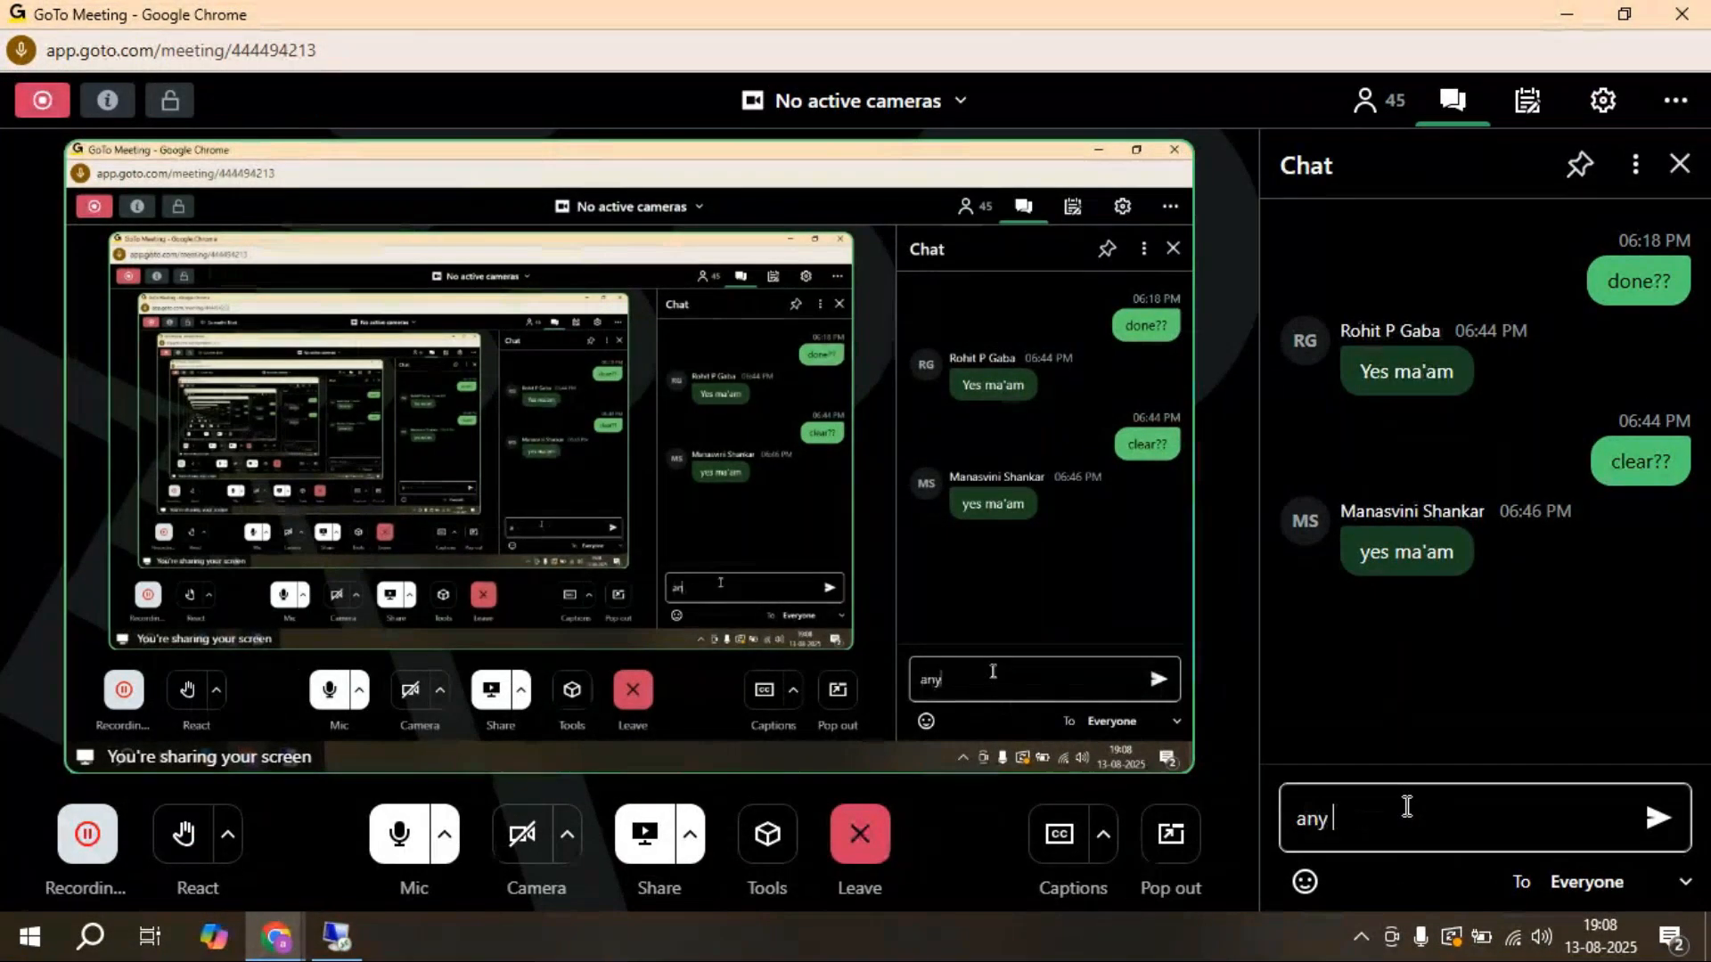
type(" doub")
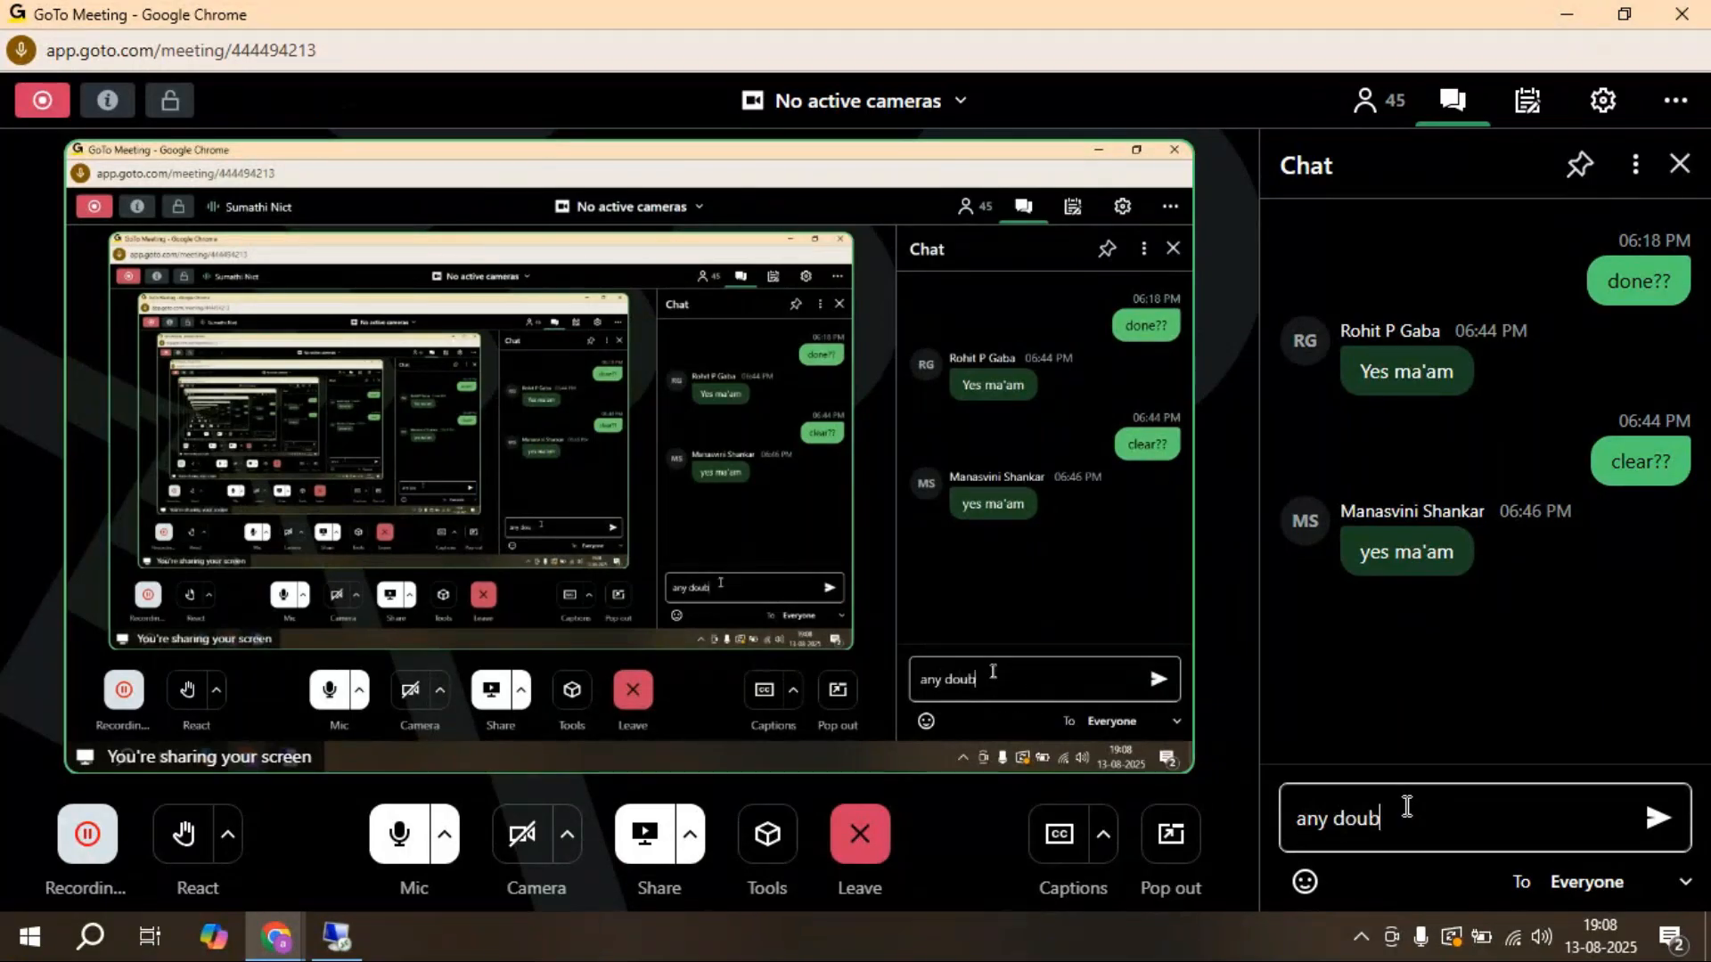
type("ts???")
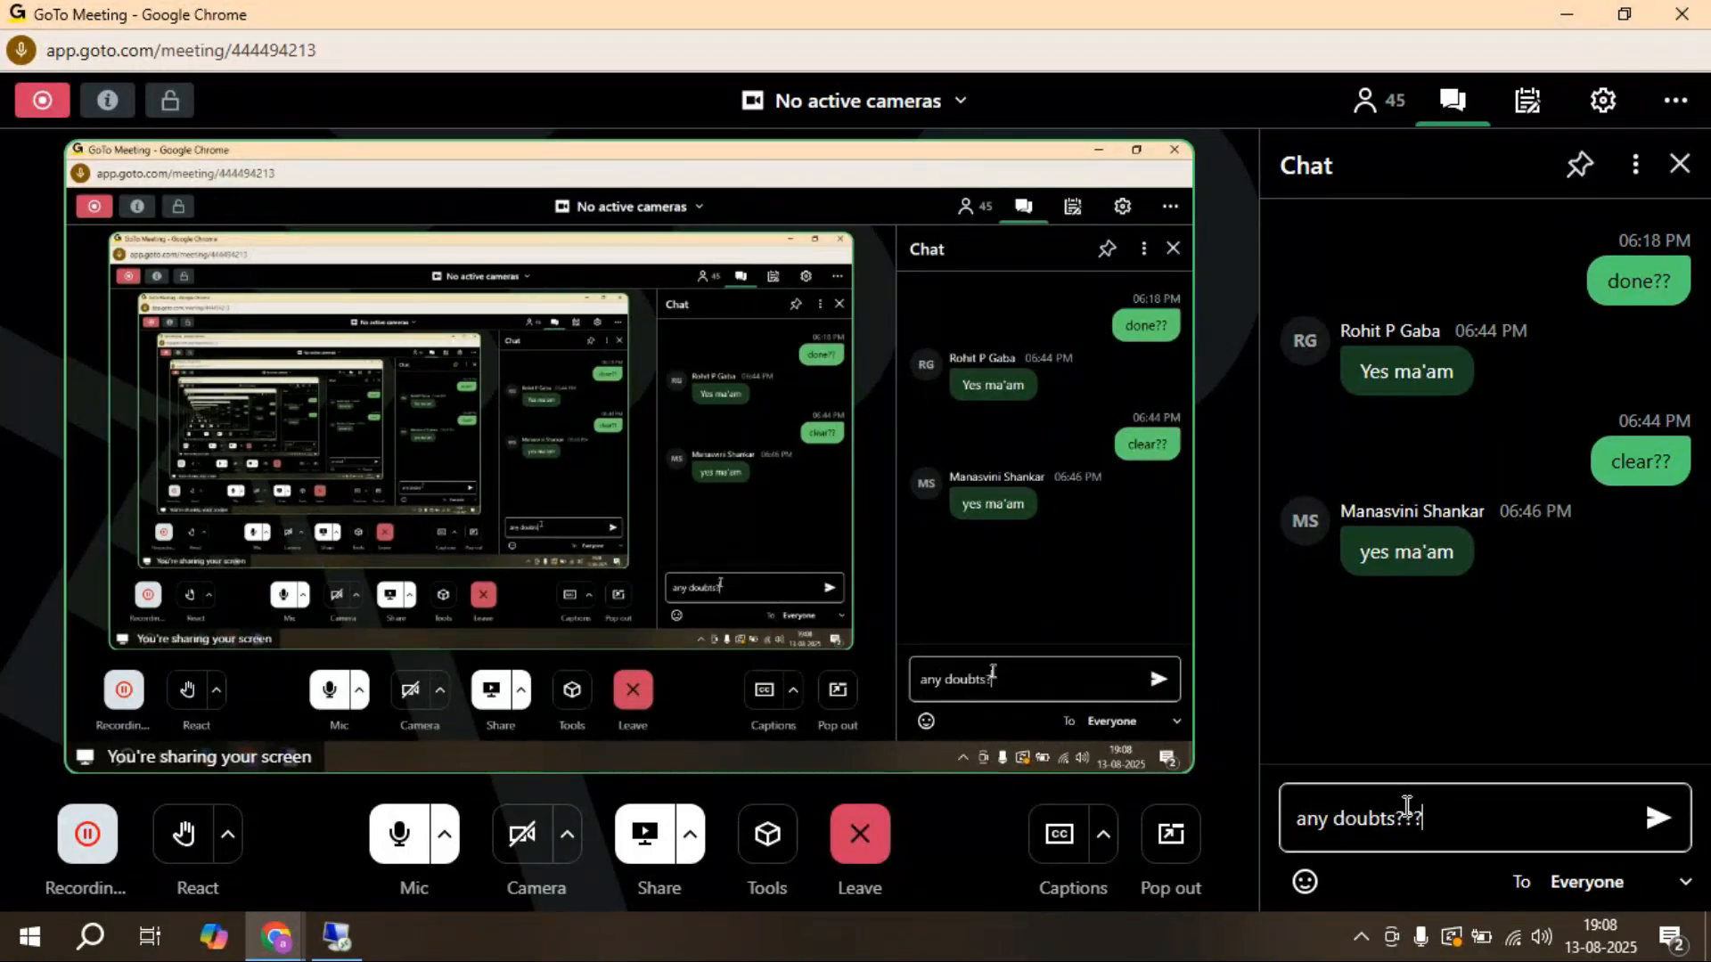
key("Return")
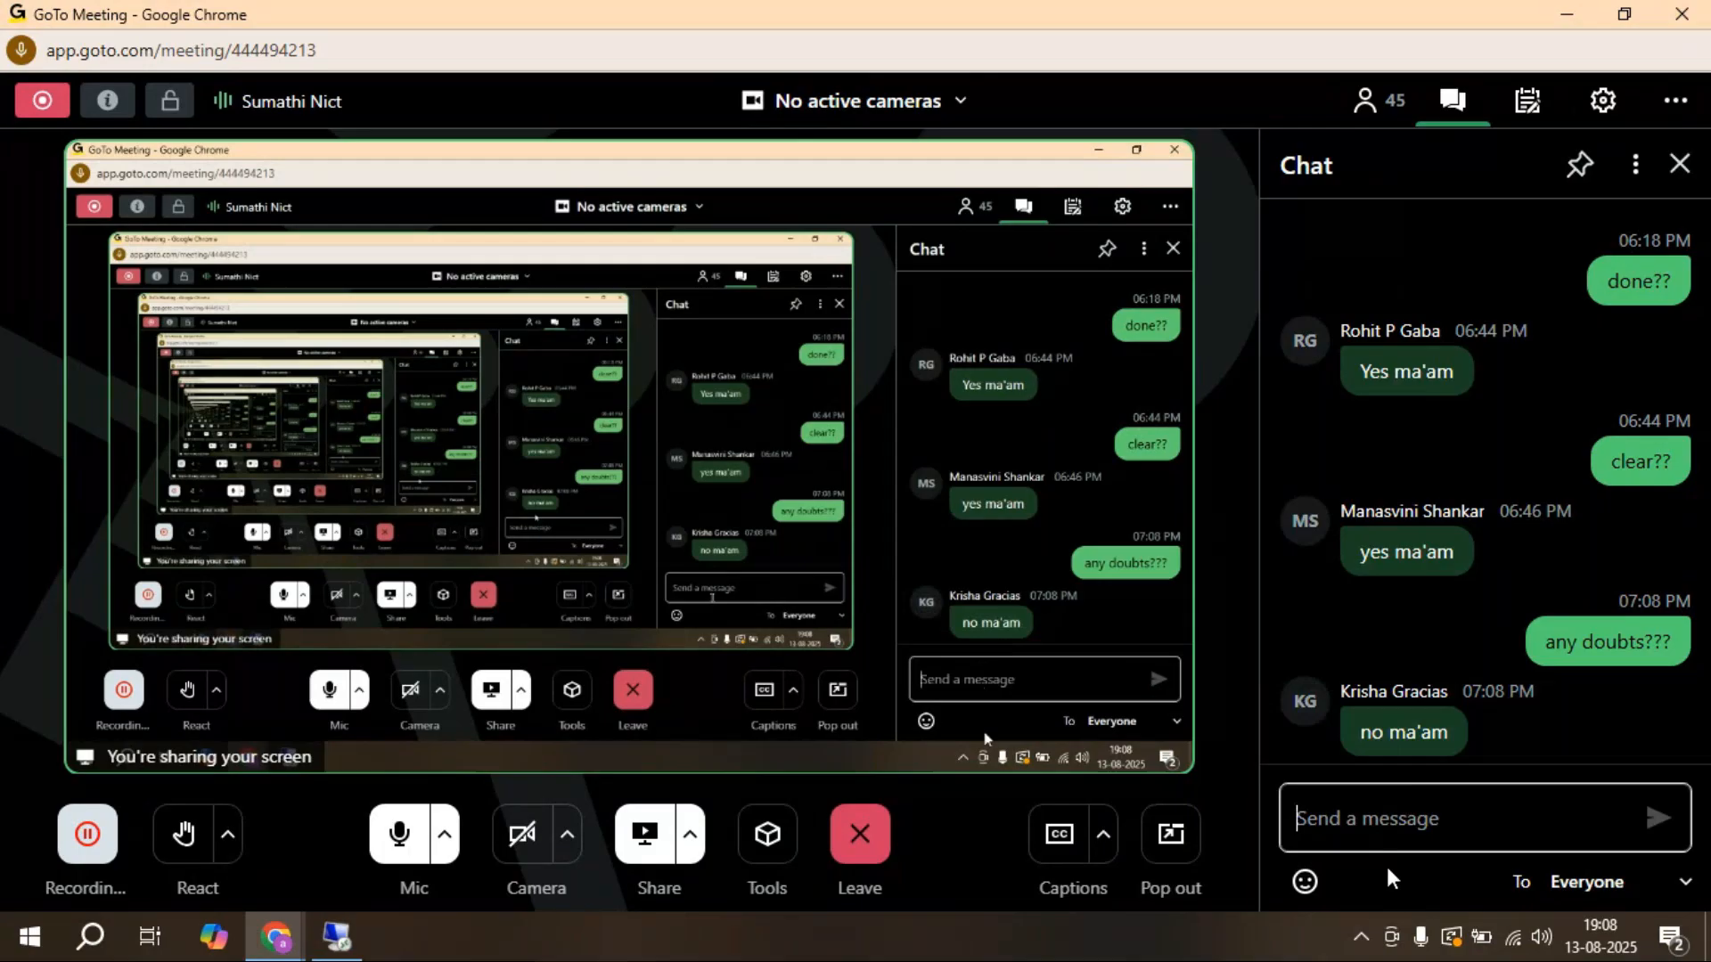
Switch back to the remote Tableau session, close the funt_day1 editor, and examine the day differences for the first January 2011 order dates.
left_click(337, 936)
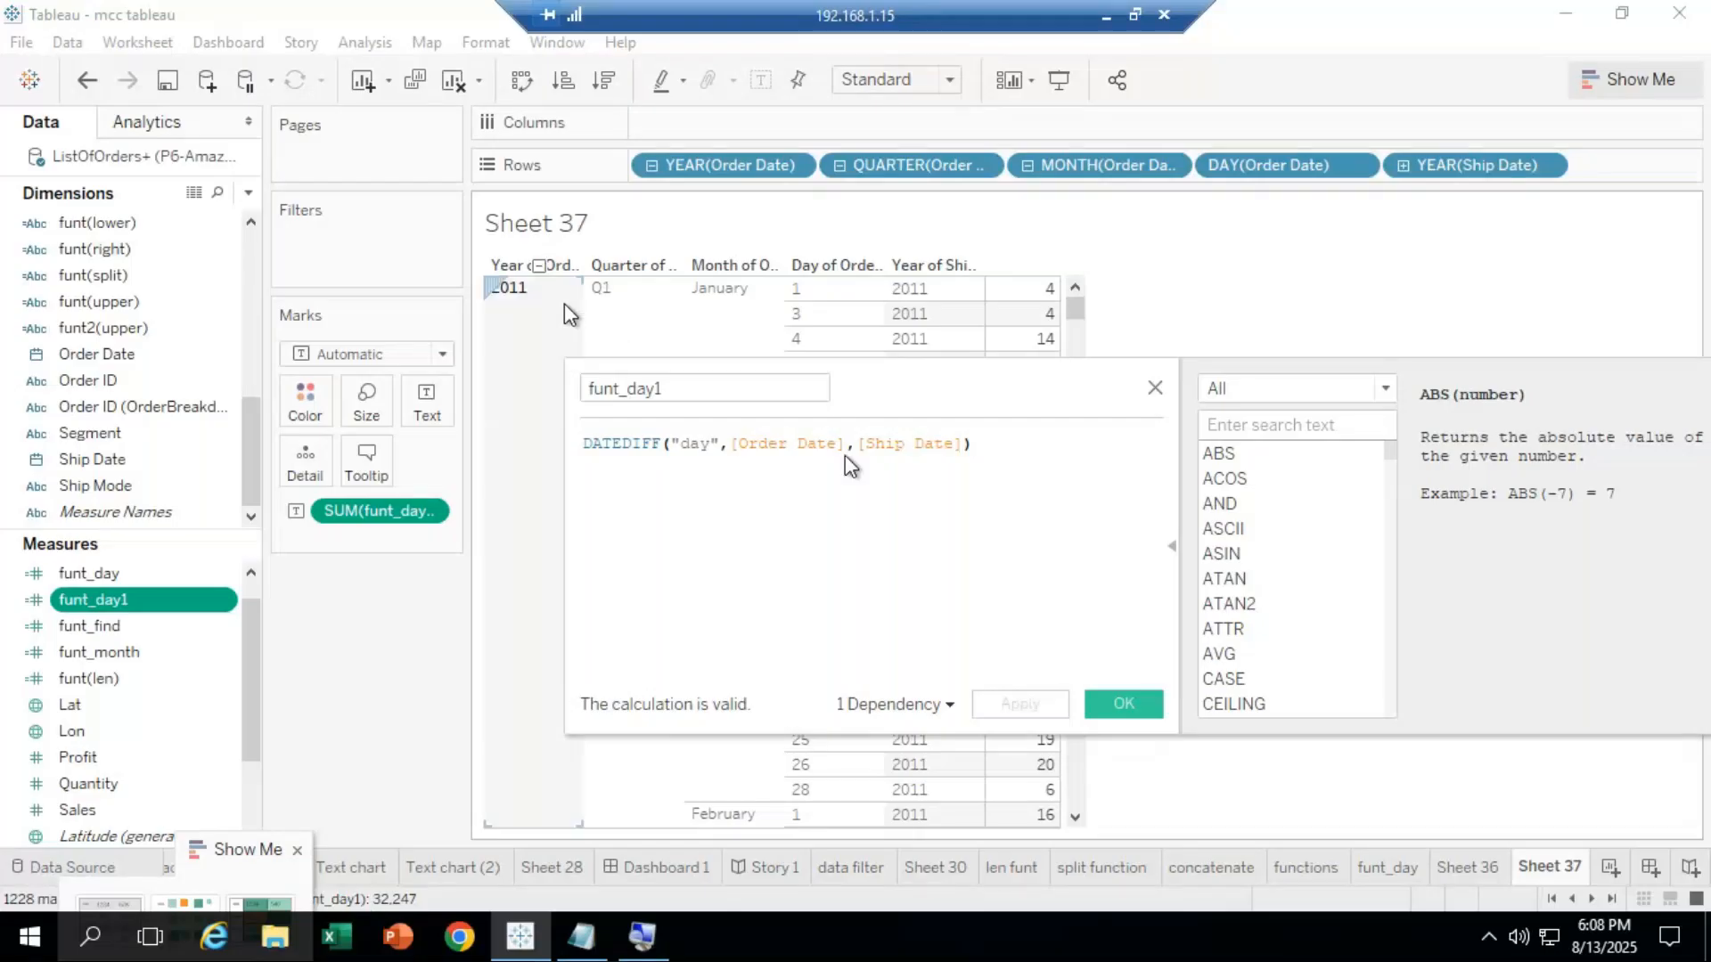
left_click_drag(1012, 377, 719, 353)
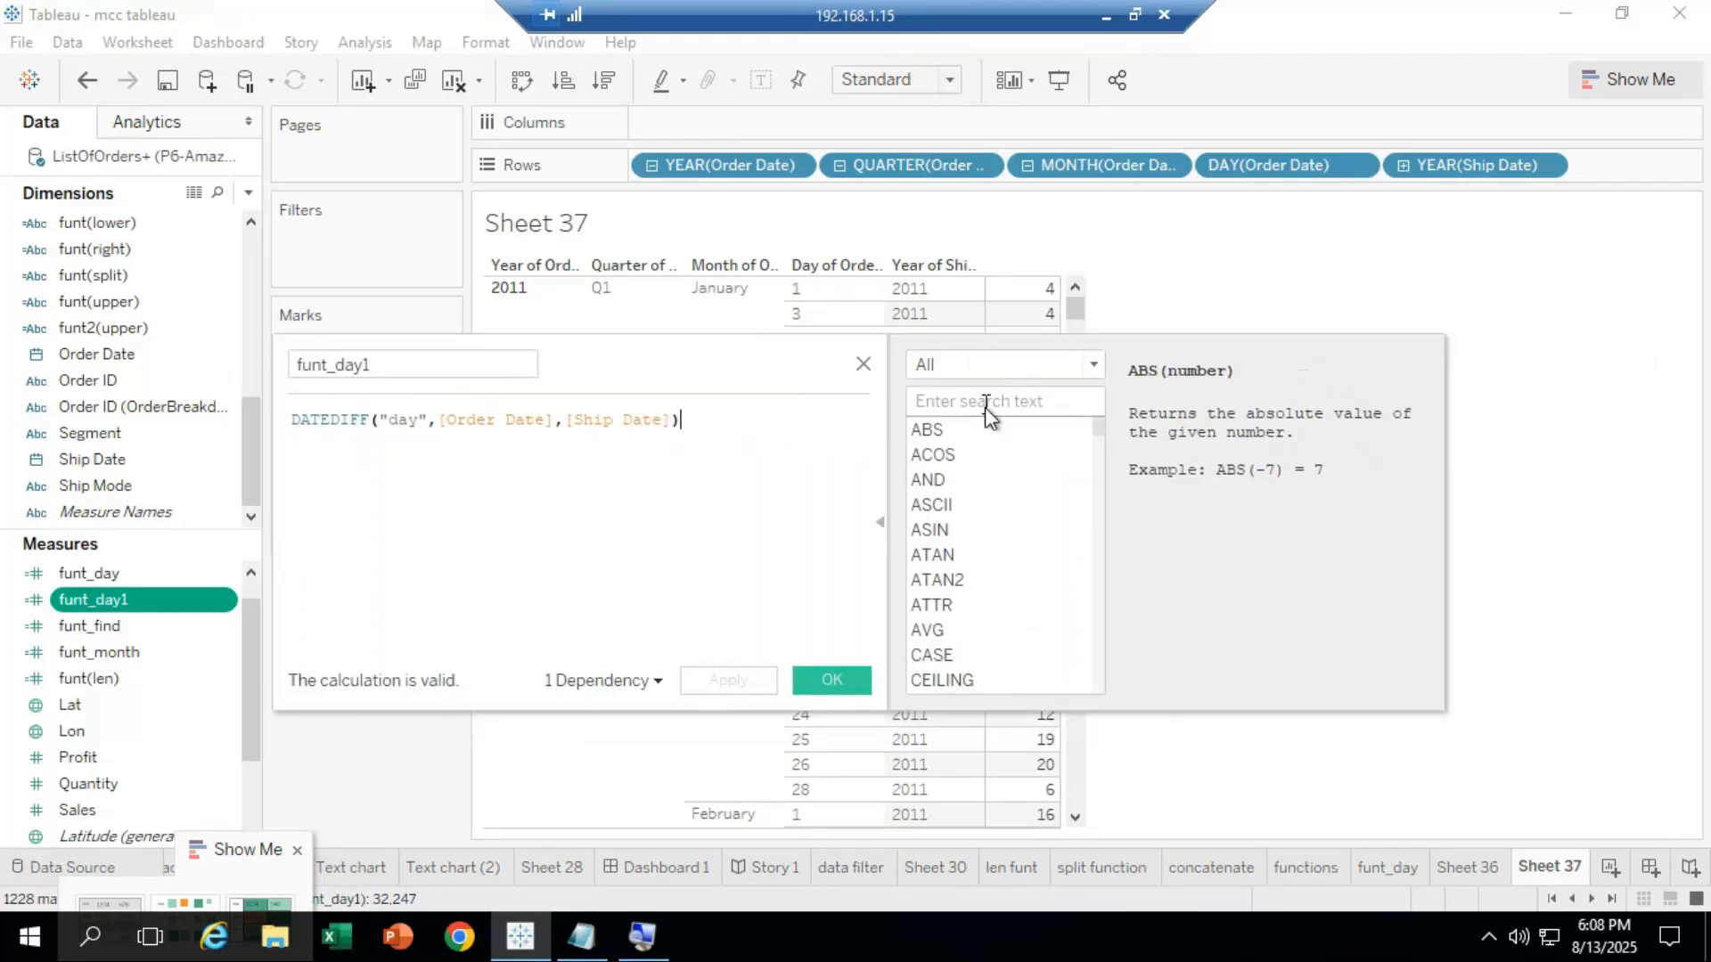
left_click(863, 363)
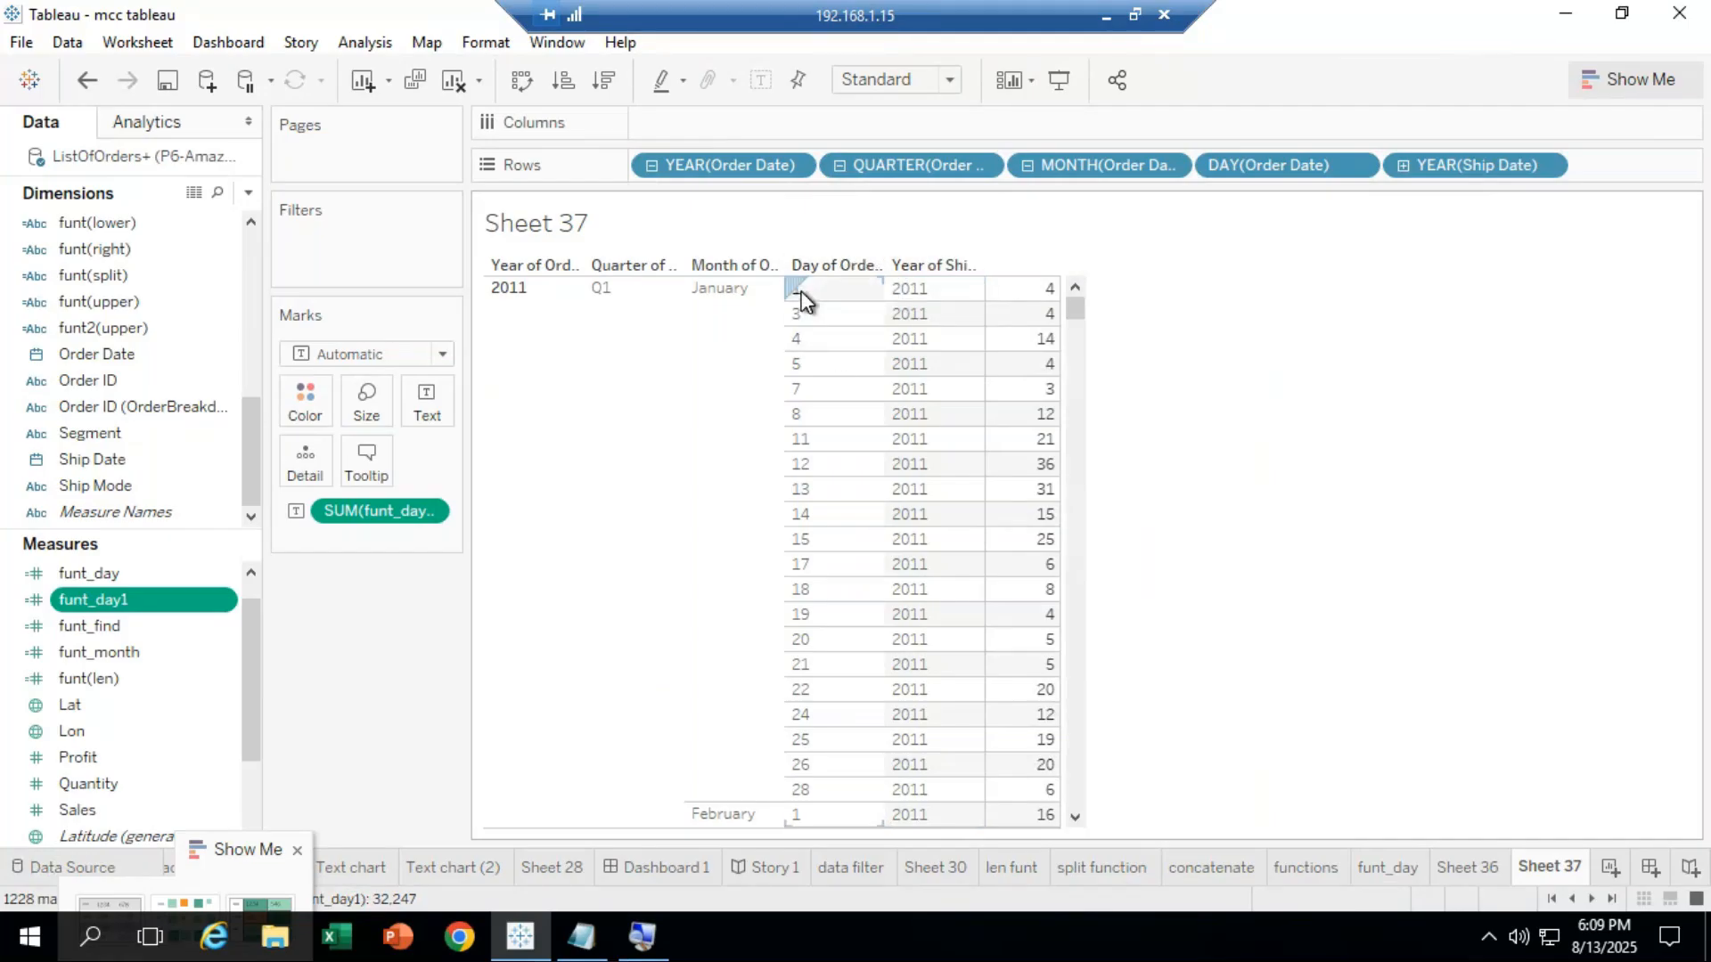
mouse_move(1023, 283)
mouse_move(1029, 319)
mouse_move(1020, 352)
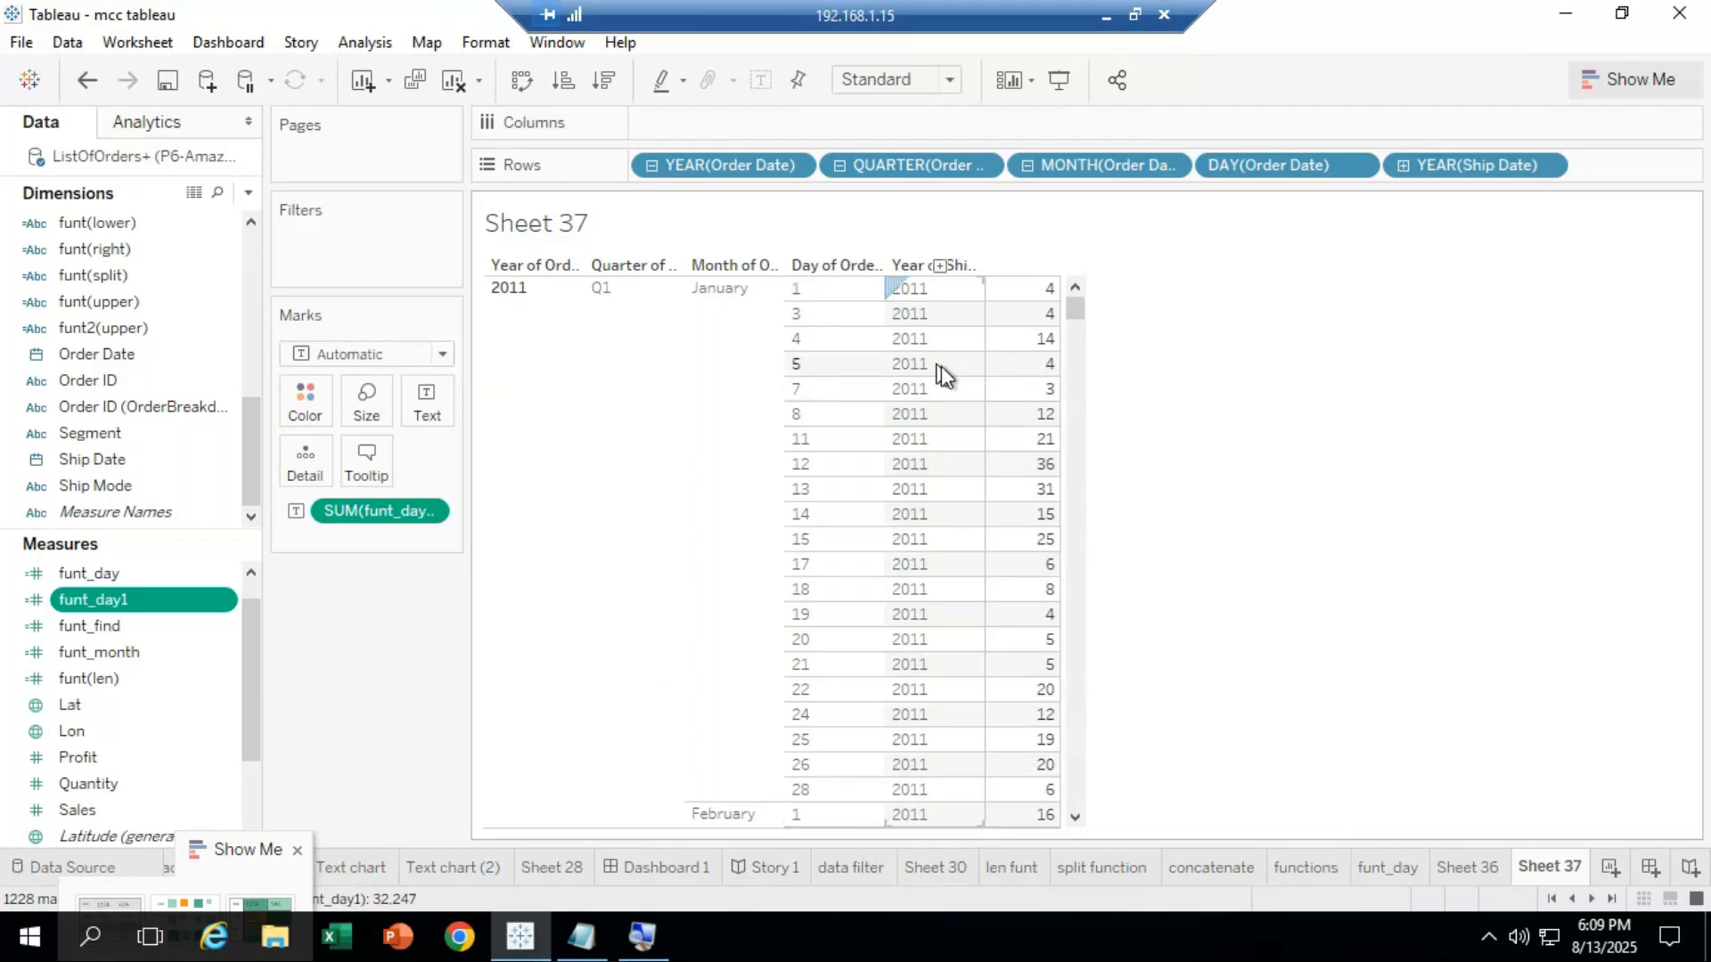
mouse_move(1038, 403)
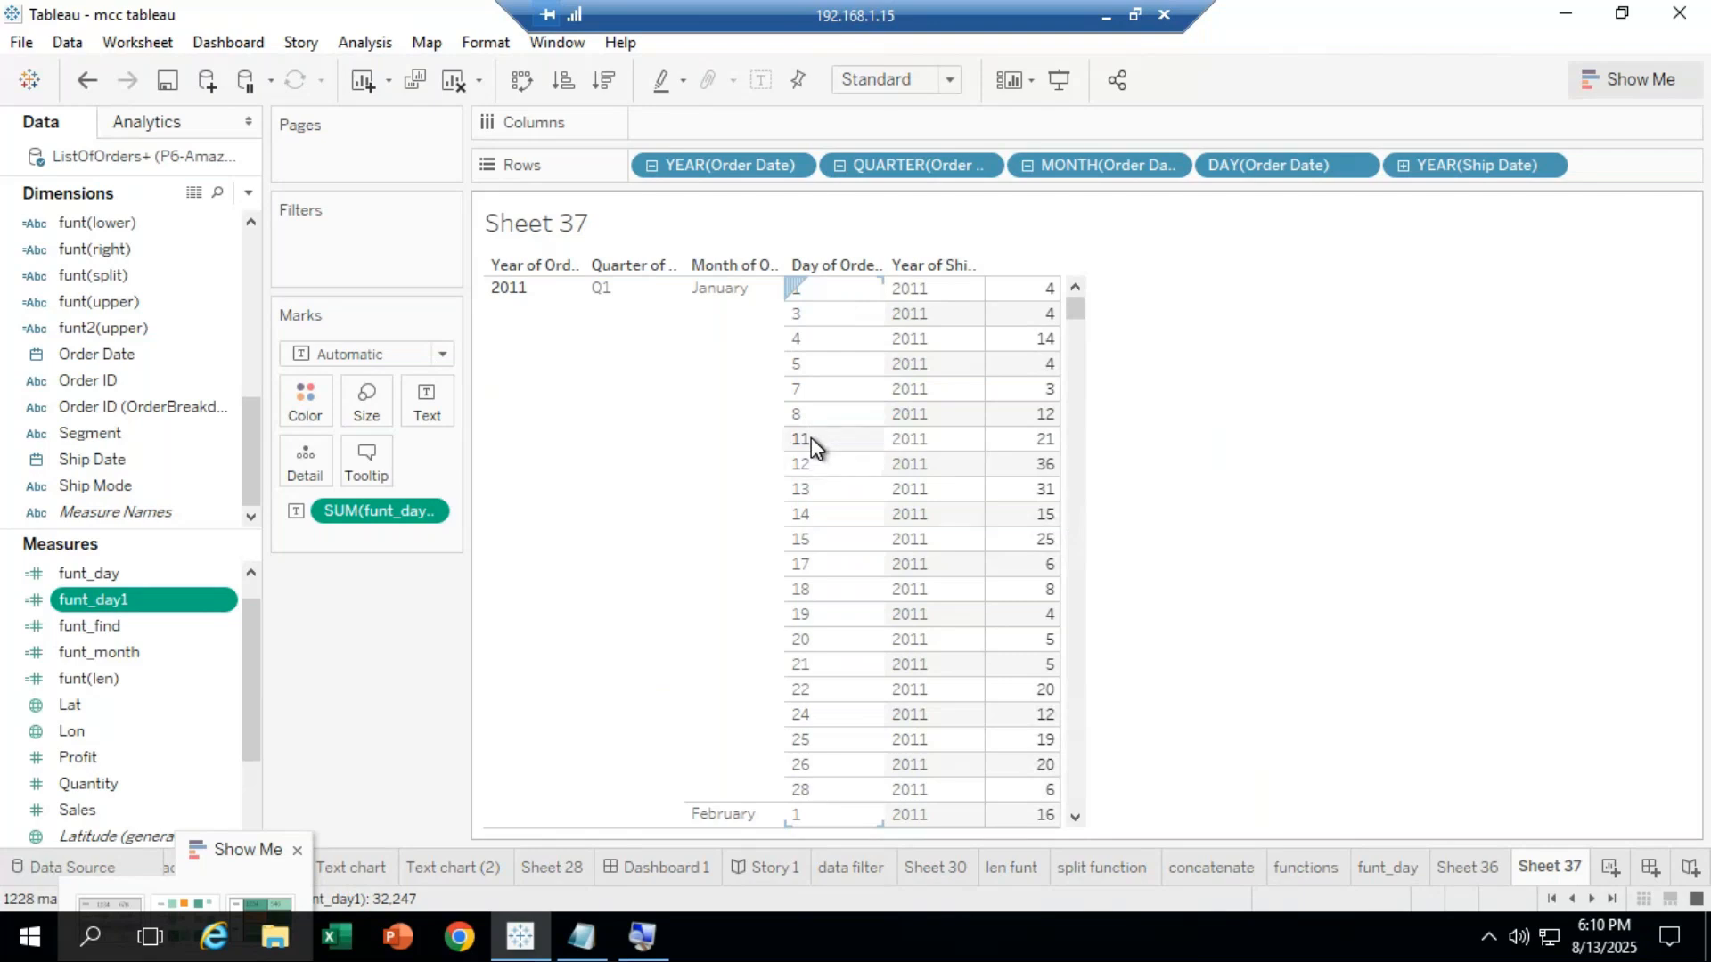
mouse_move(1023, 454)
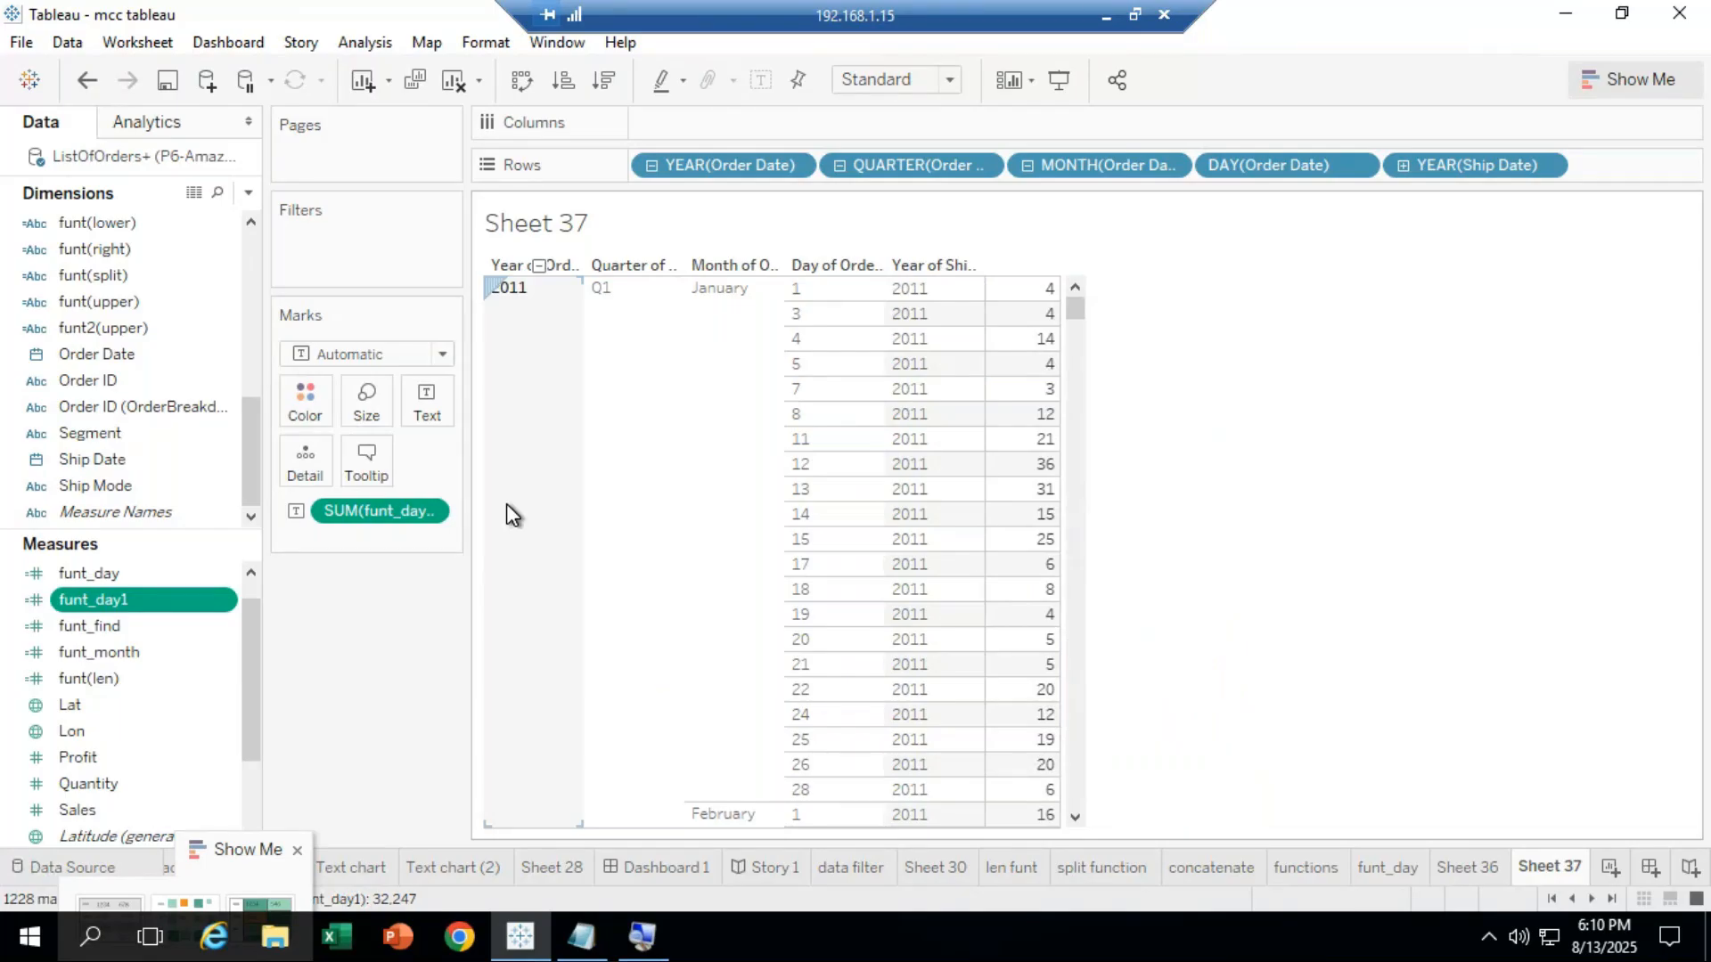
Rename the worksheet Sheet 37 as datedifference.
right_click(1547, 866)
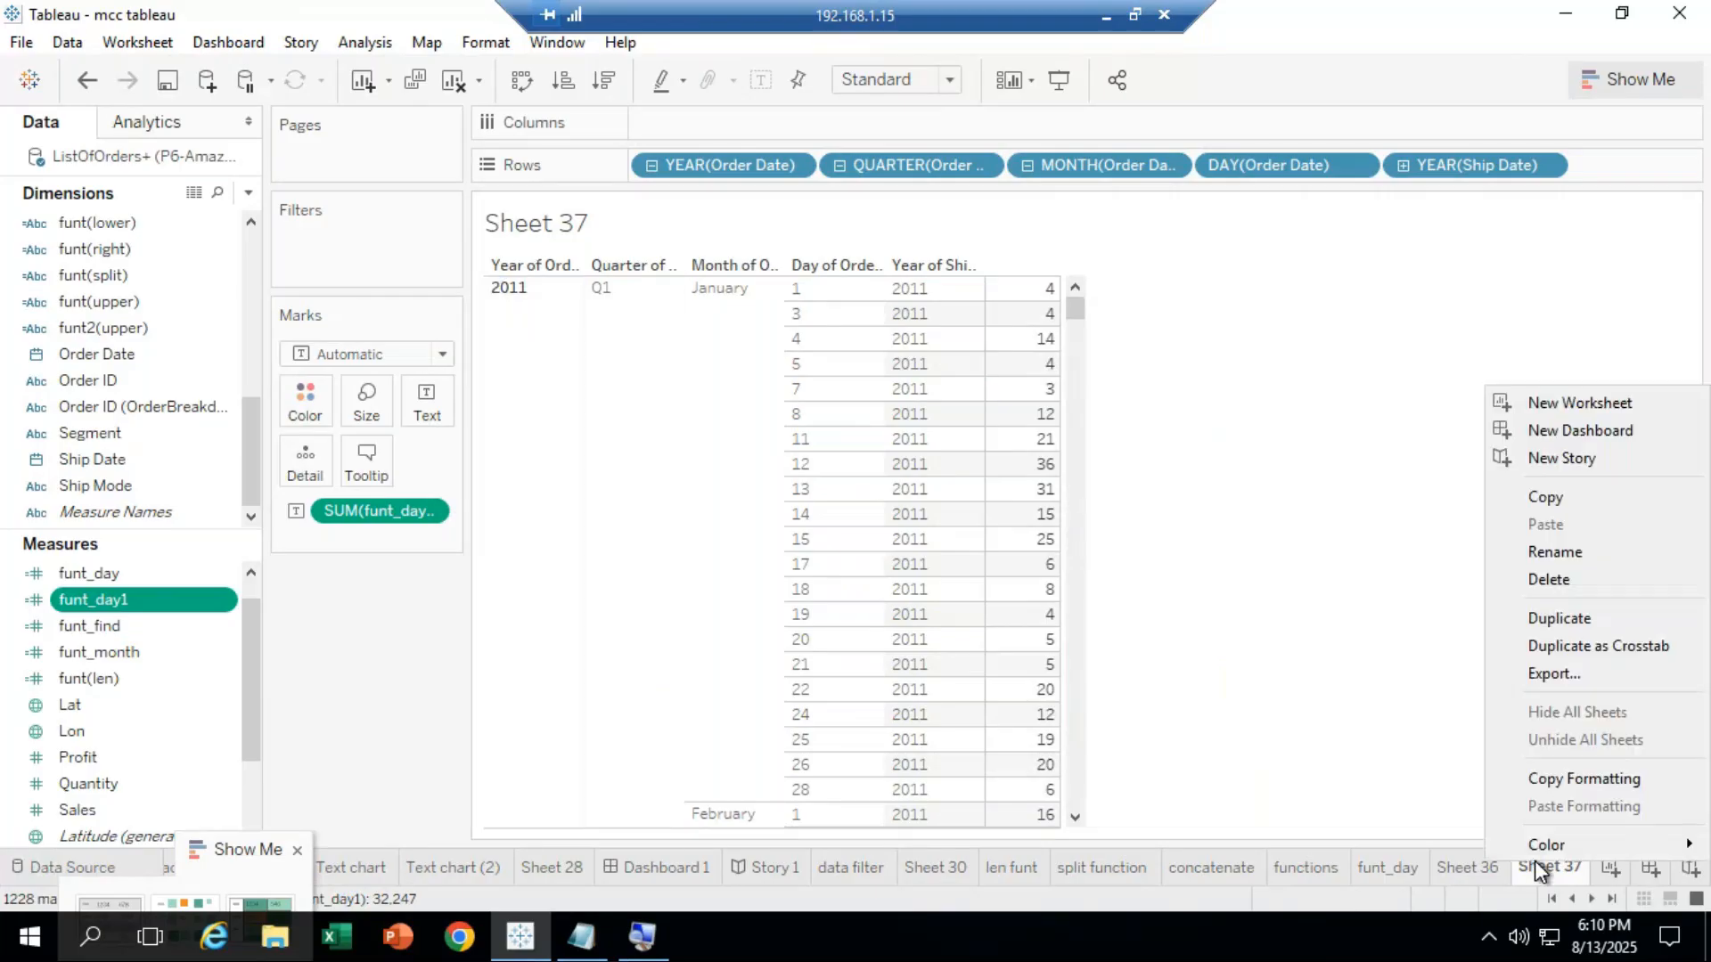
left_click(1570, 551)
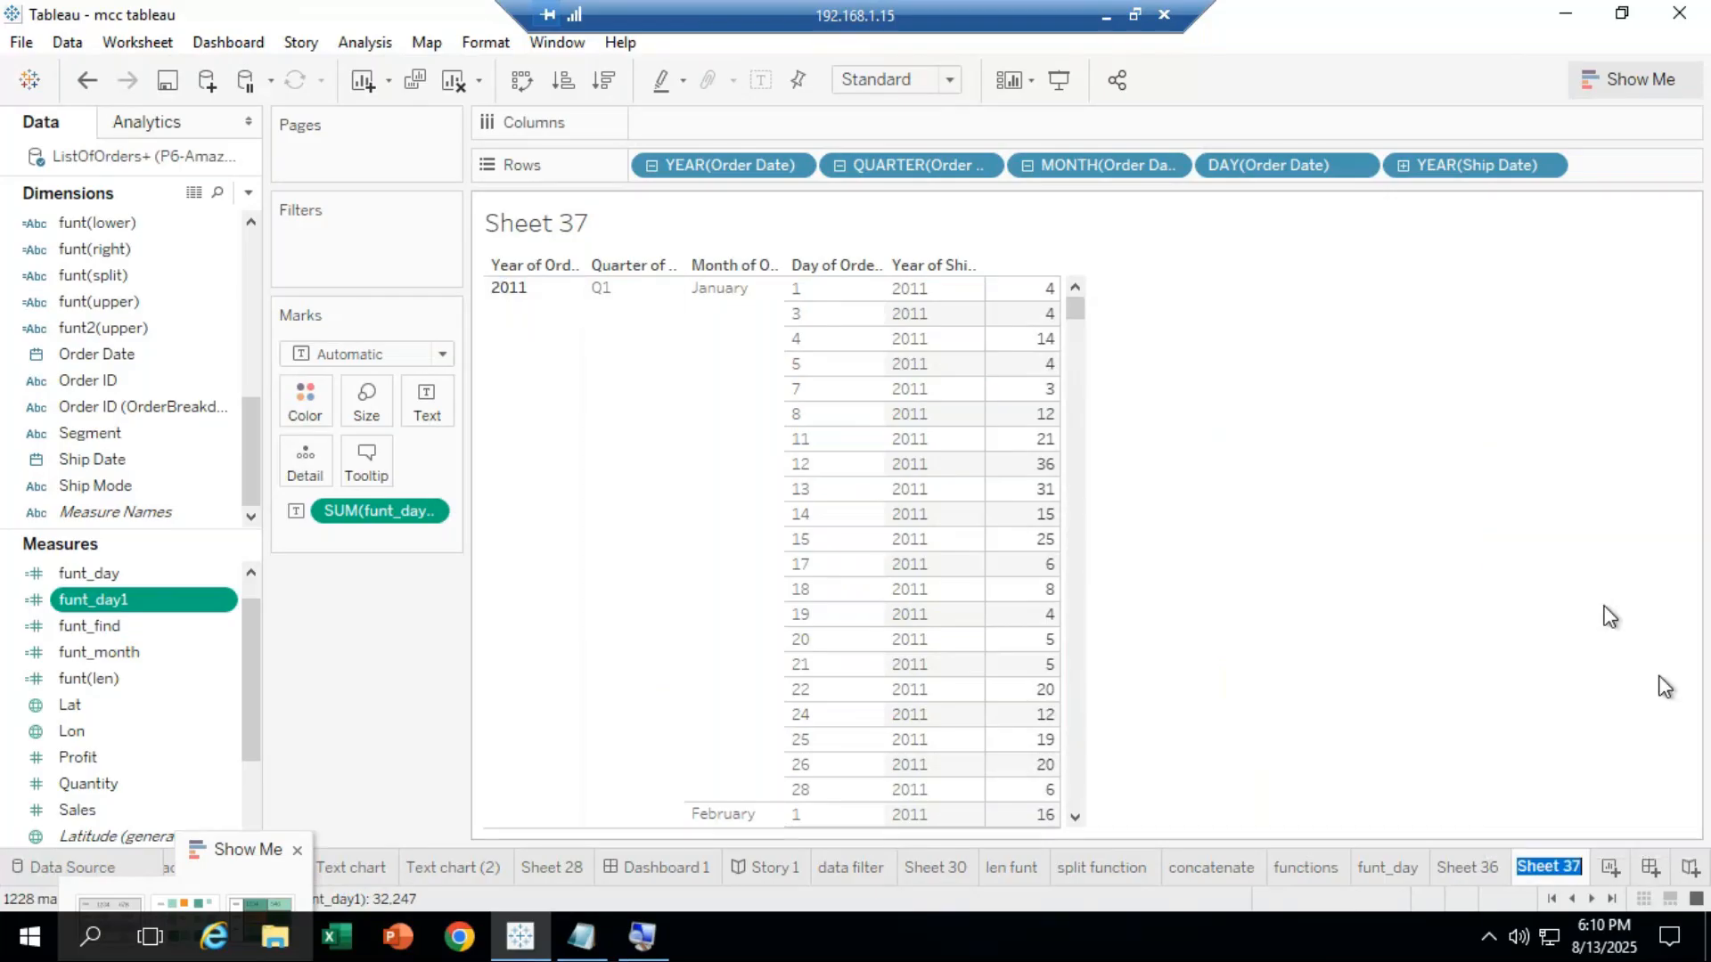
key("BackSpace")
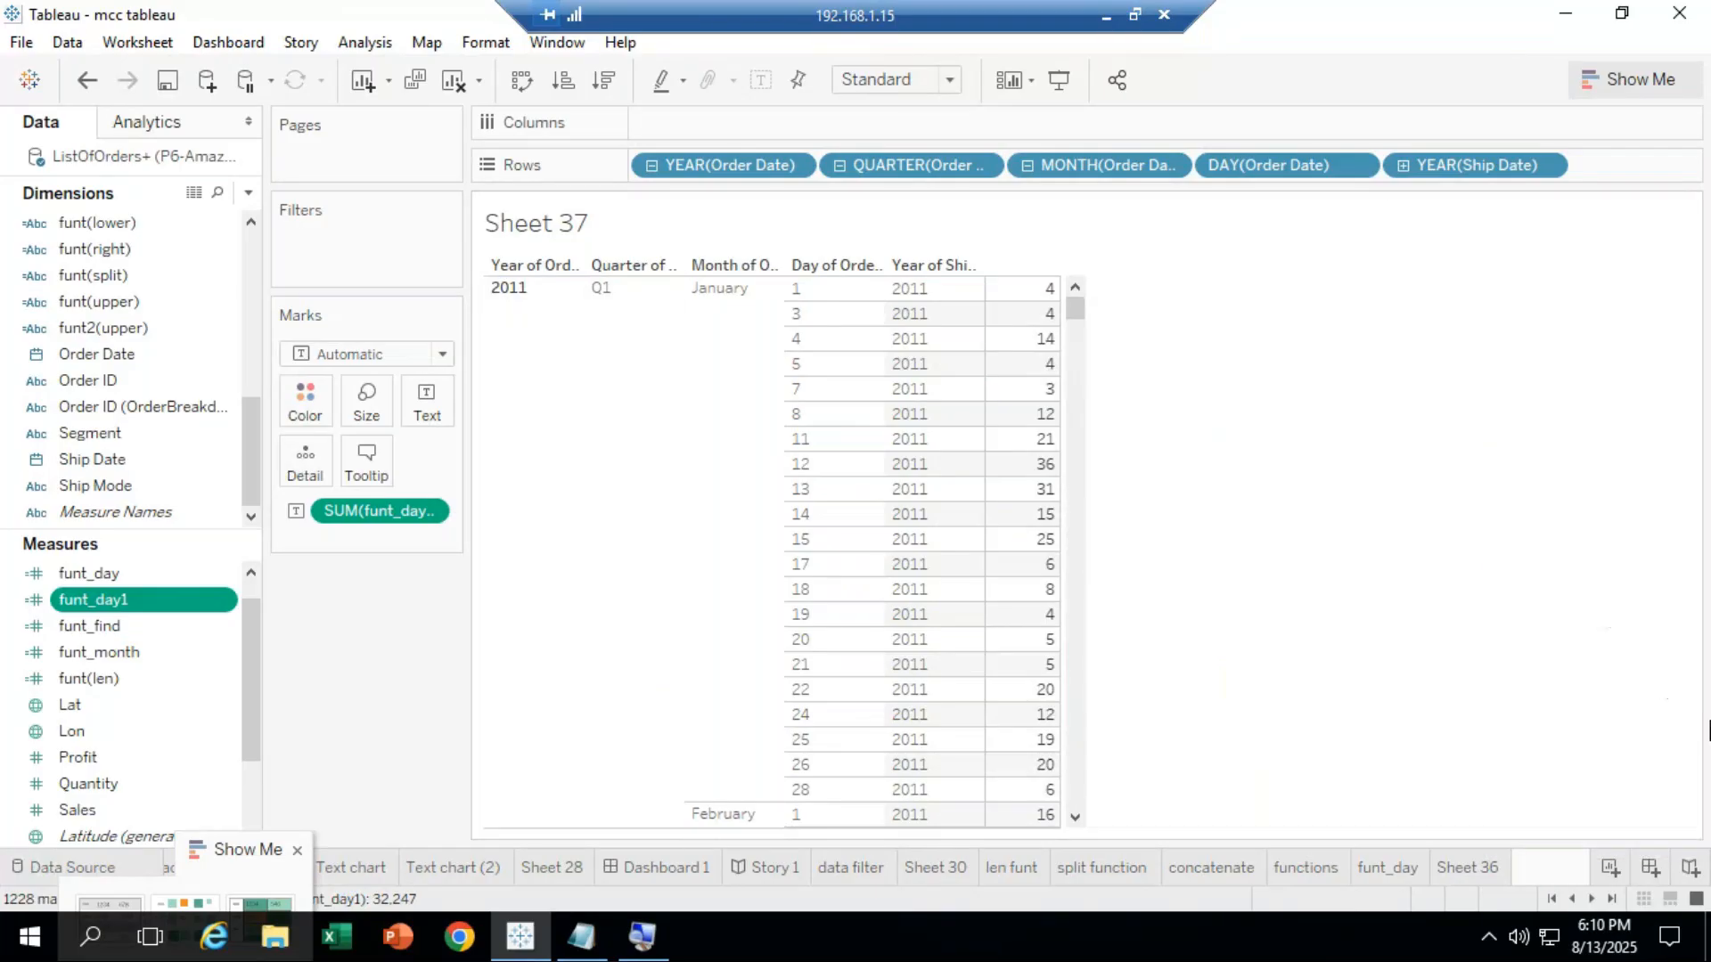
type("datedifference")
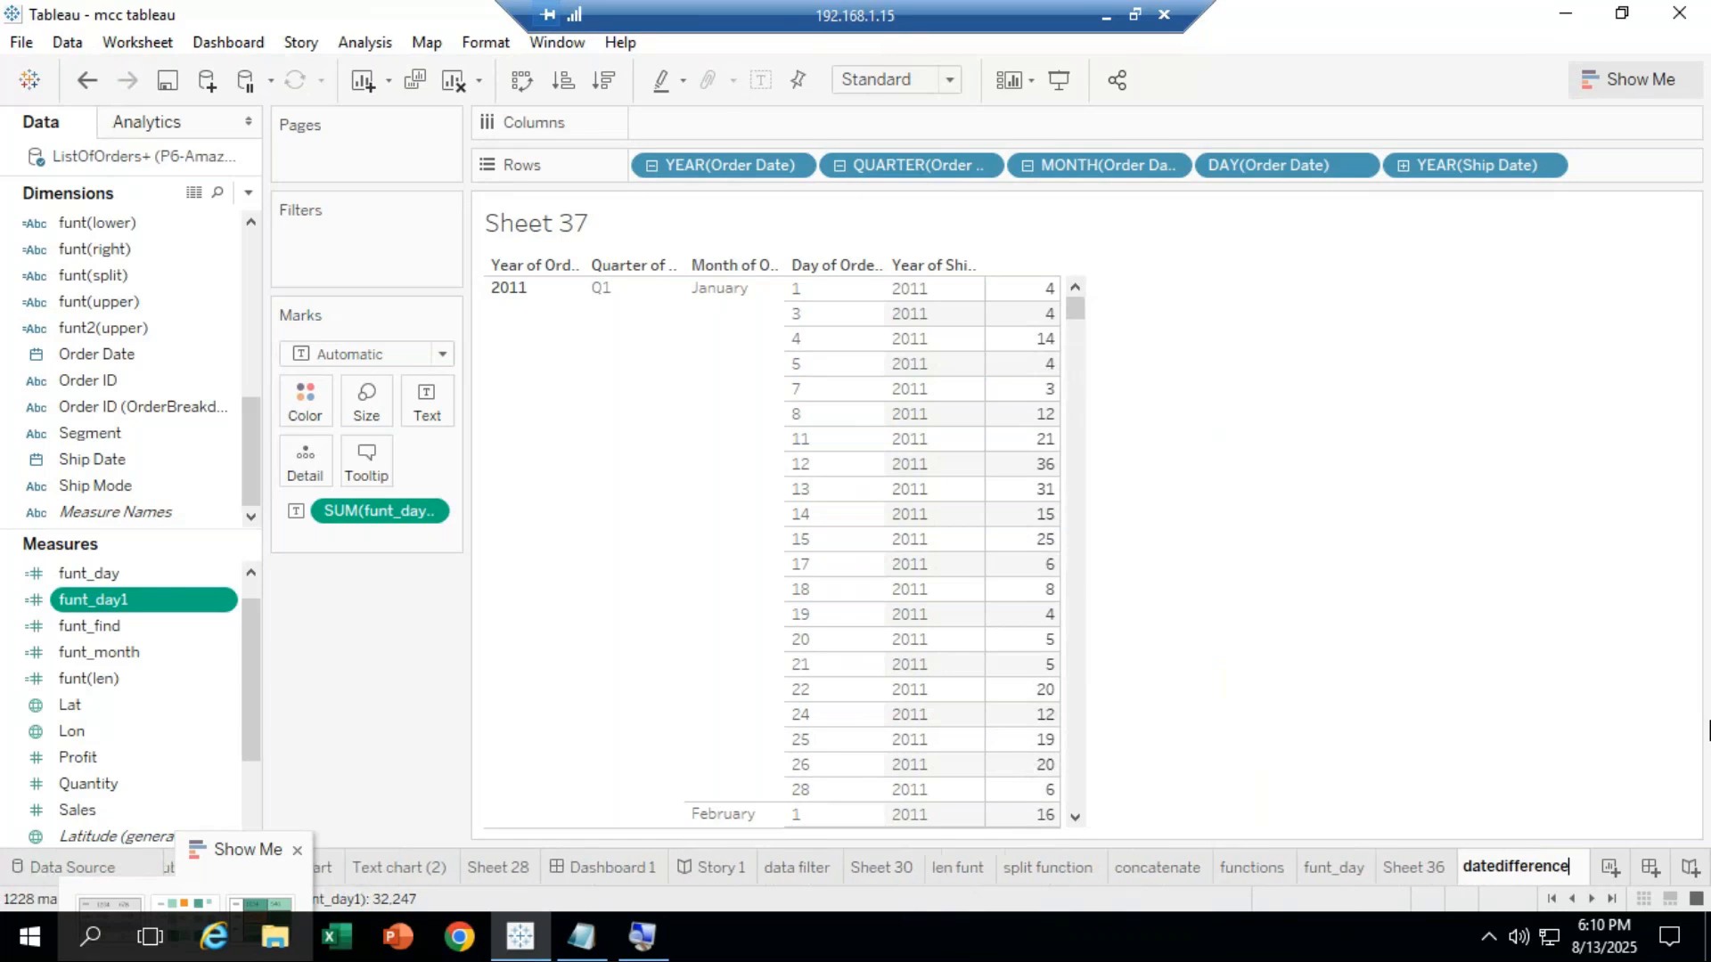
Open Sheet 36 and rename it as monthfunction.
left_click(1398, 869)
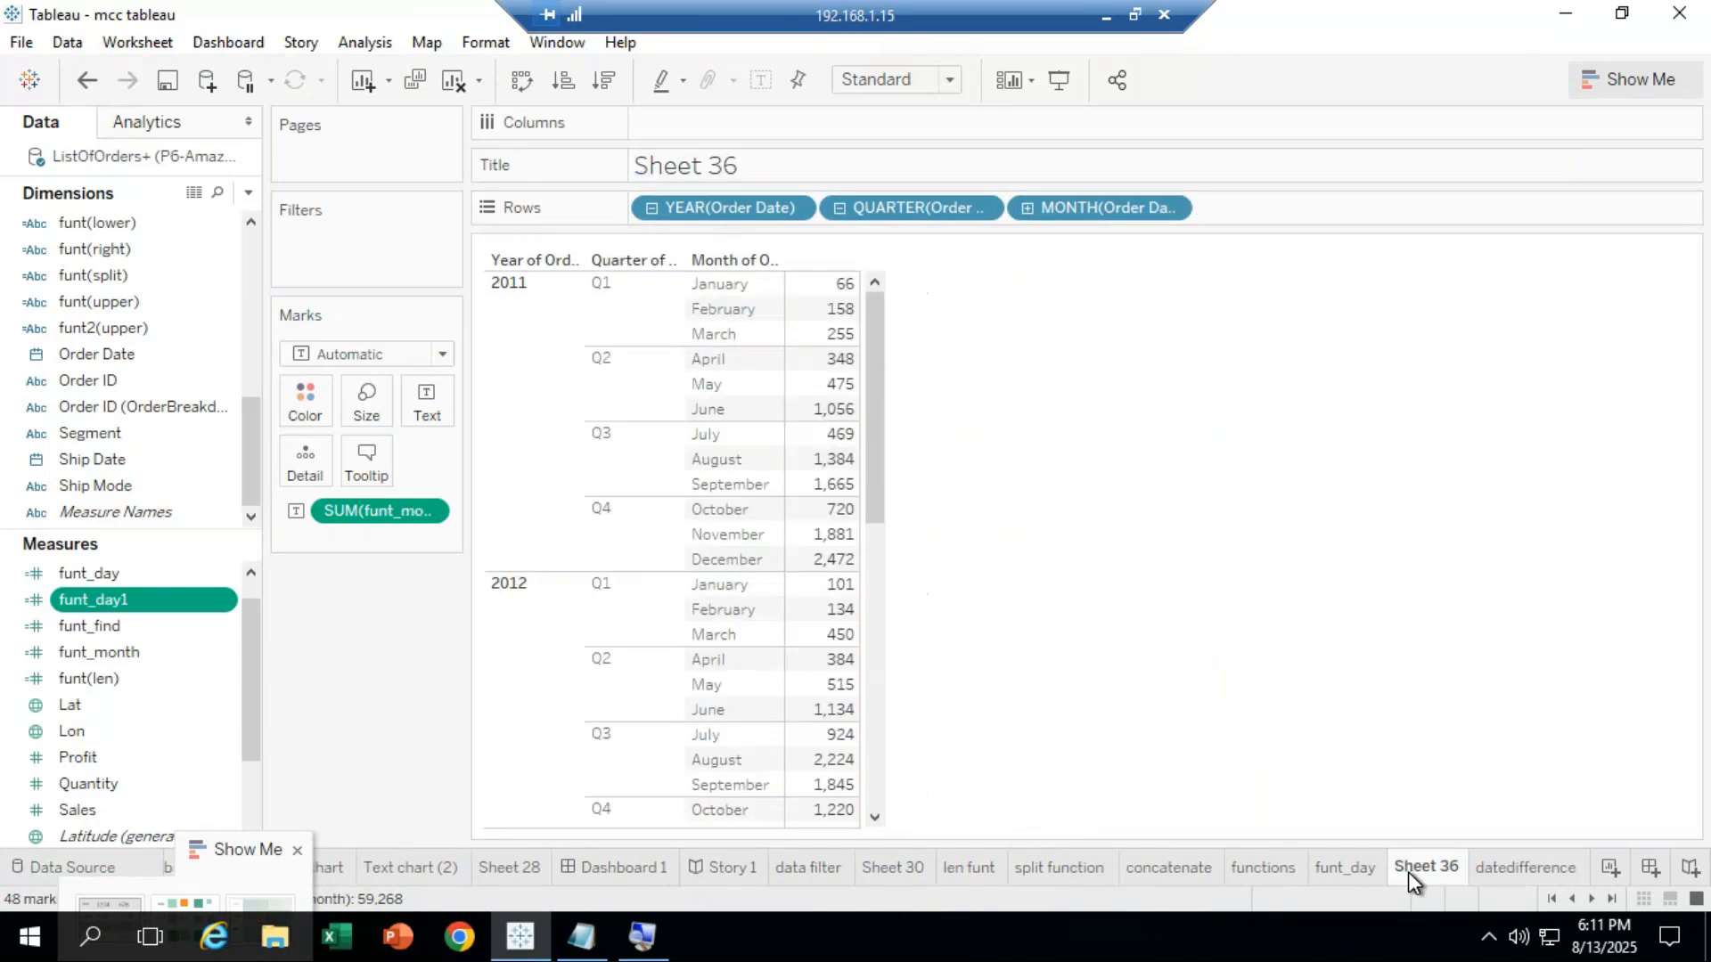
right_click(1417, 872)
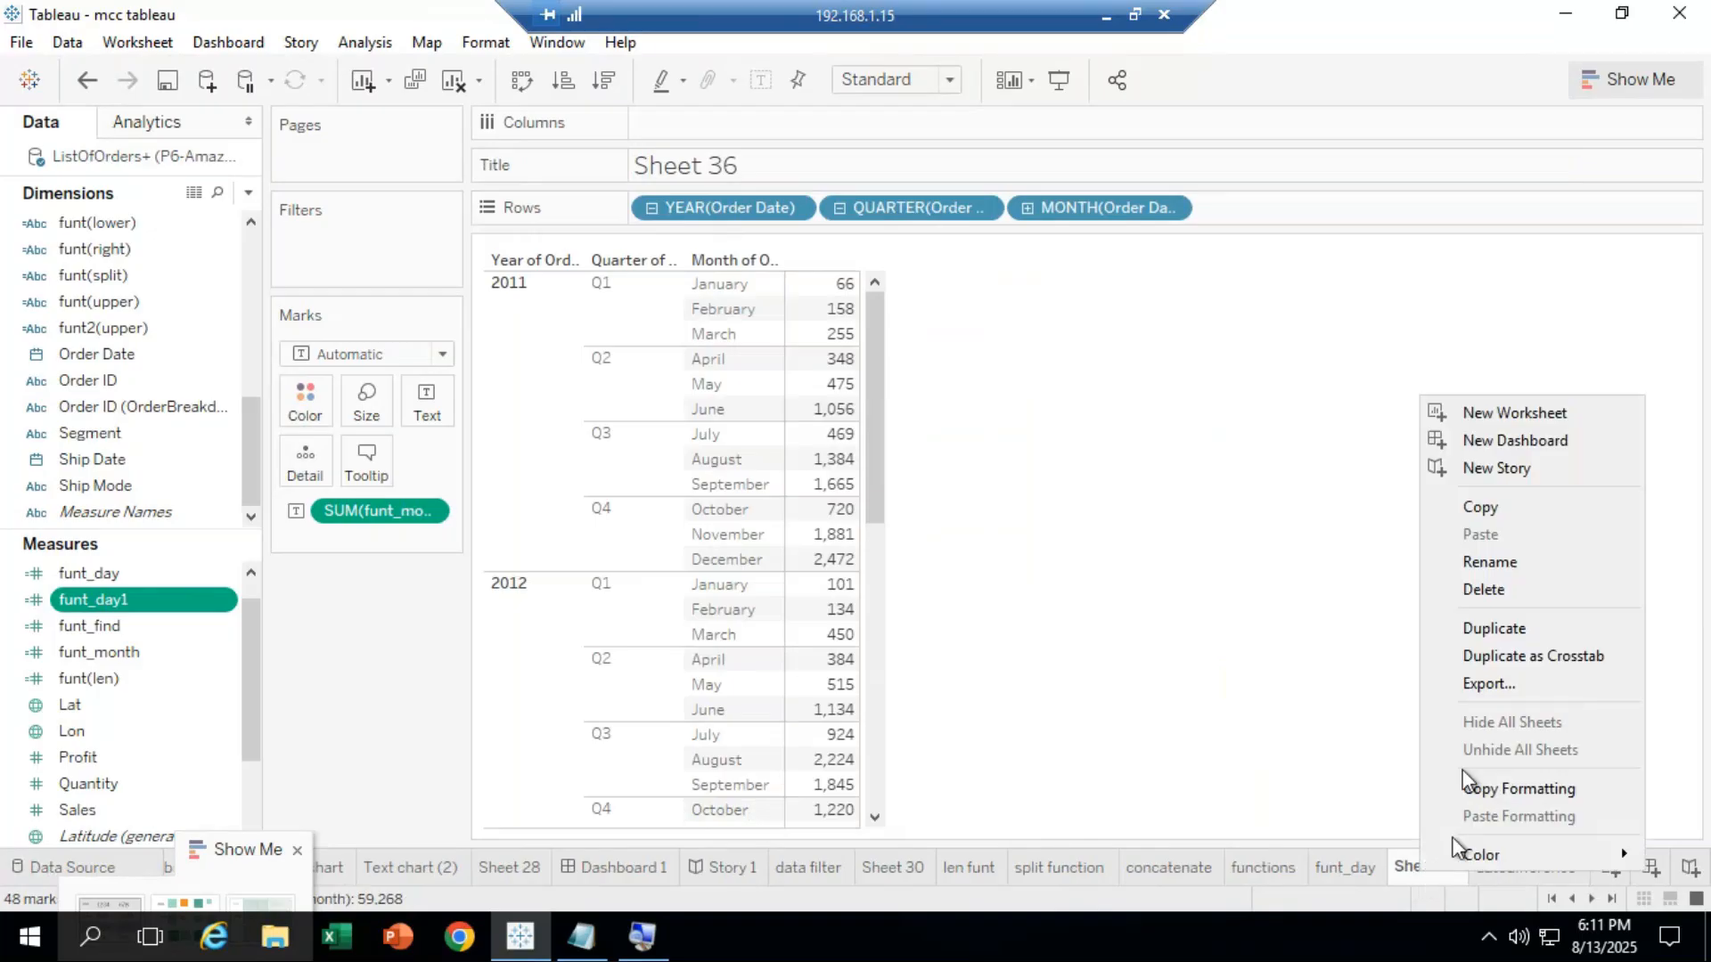
left_click(1526, 567)
type("month")
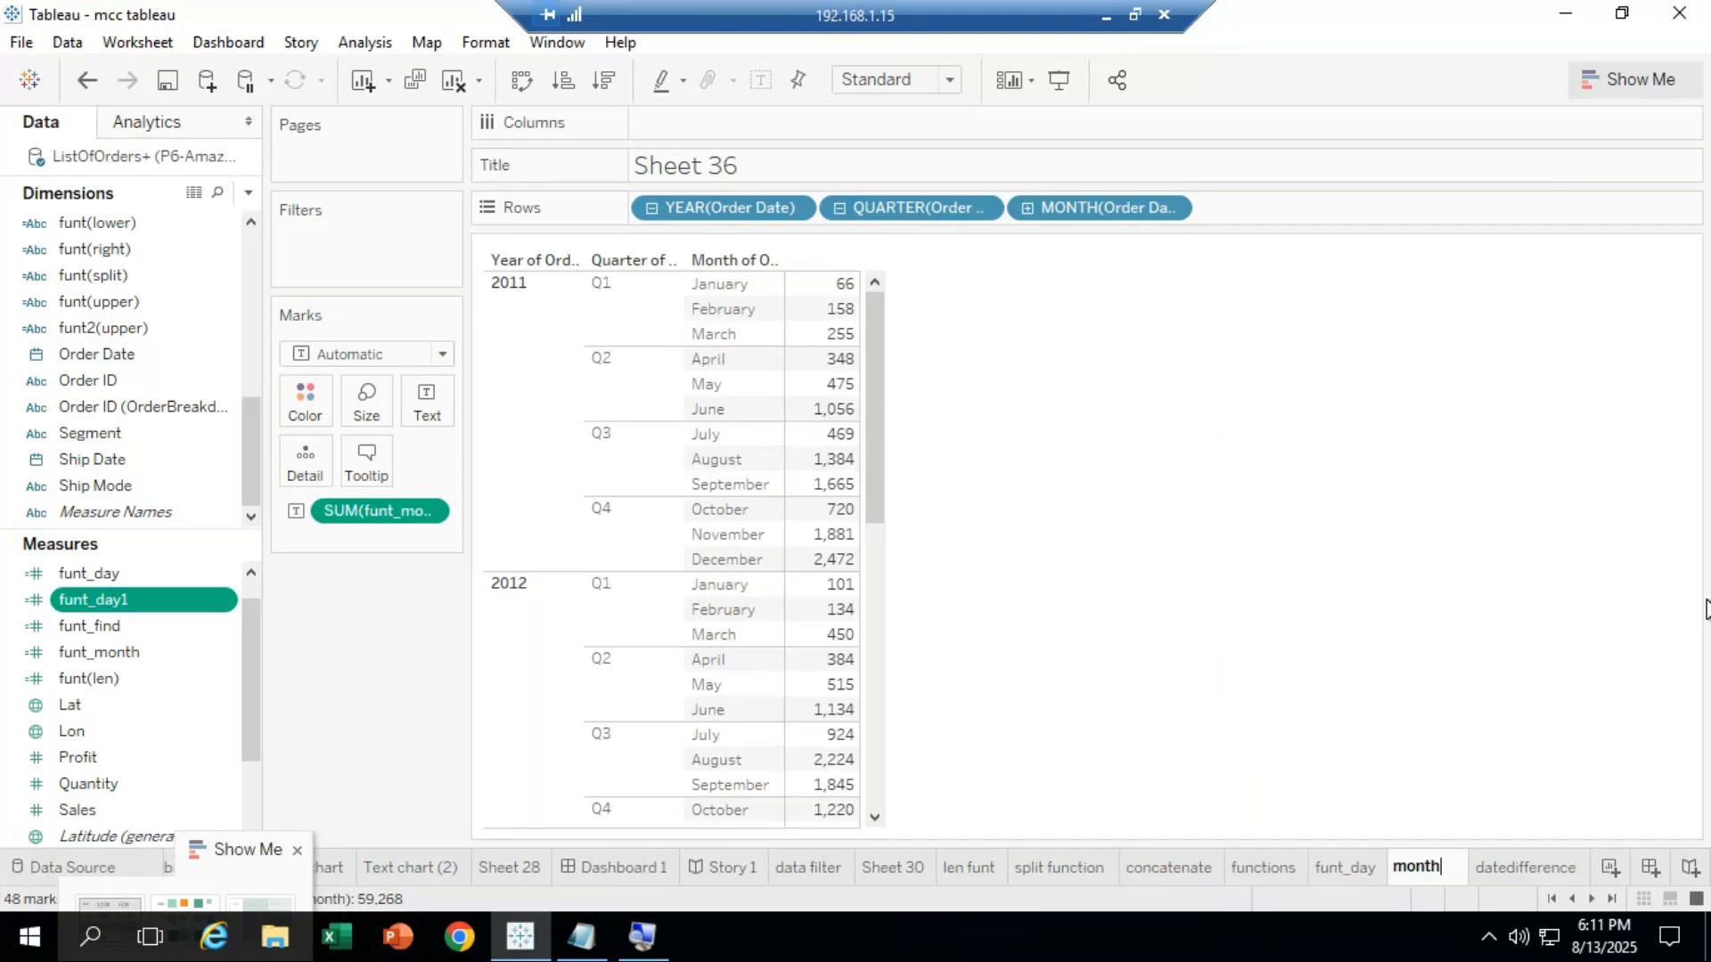
type("function")
left_click(1320, 643)
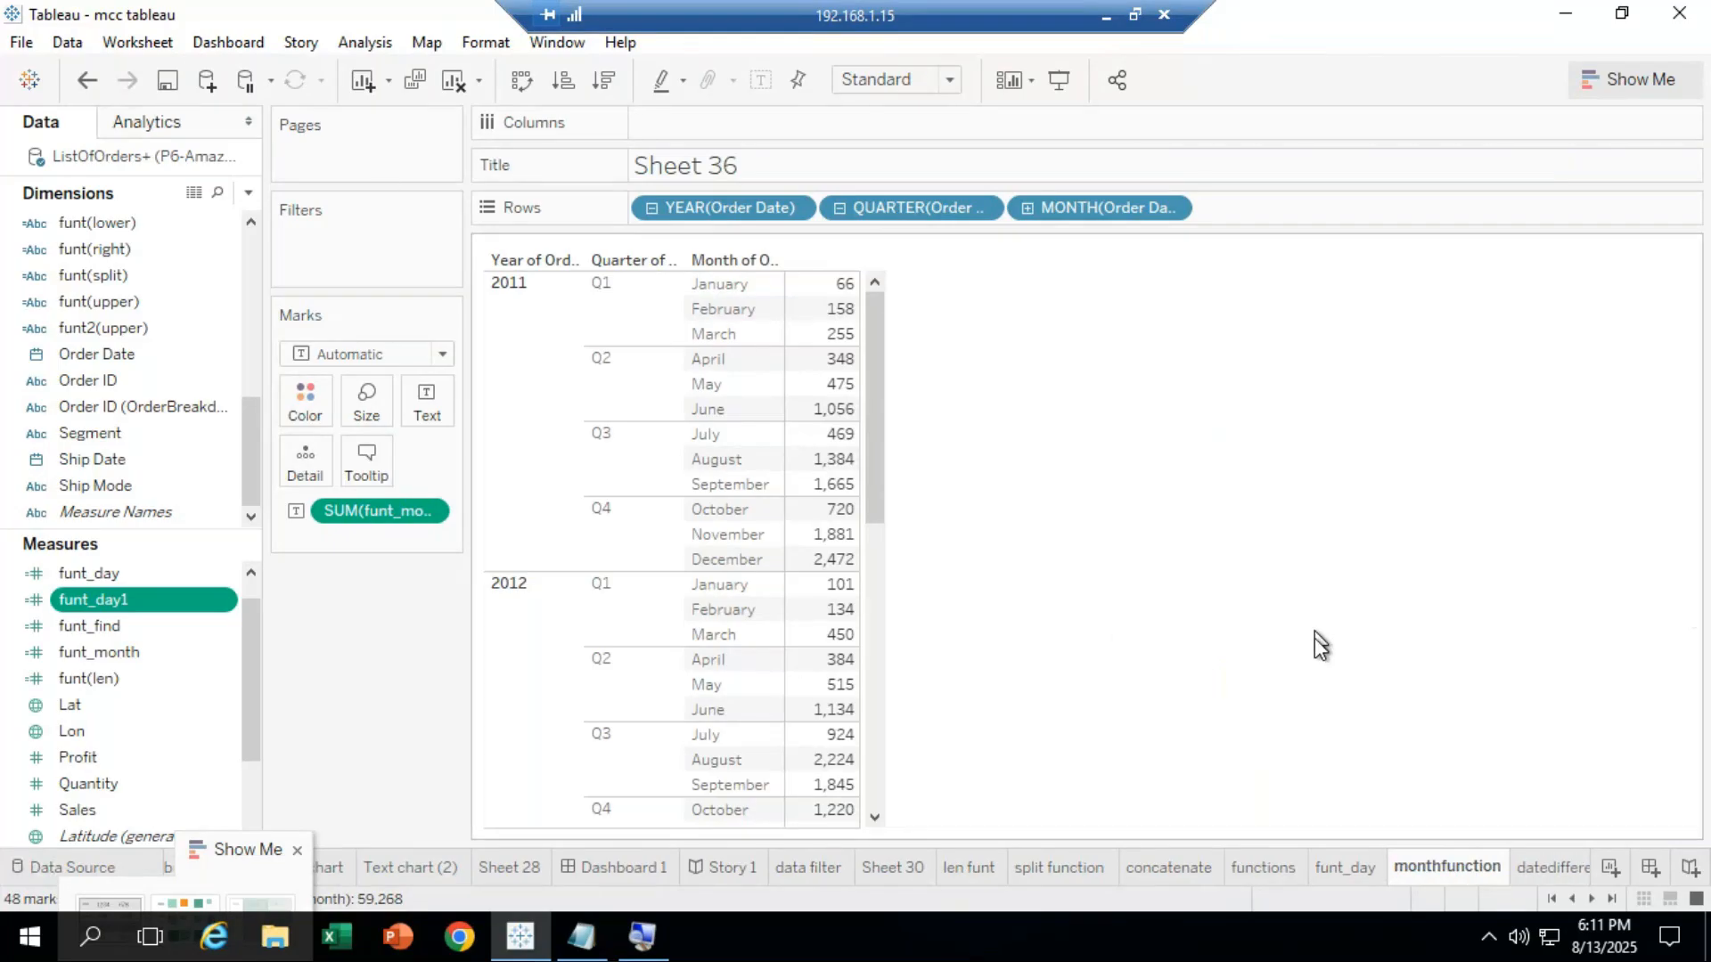
Create a new worksheet listing Sub-Category from the product hierarchy as rows, with the sum of Sales as the values.
left_click(1611, 880)
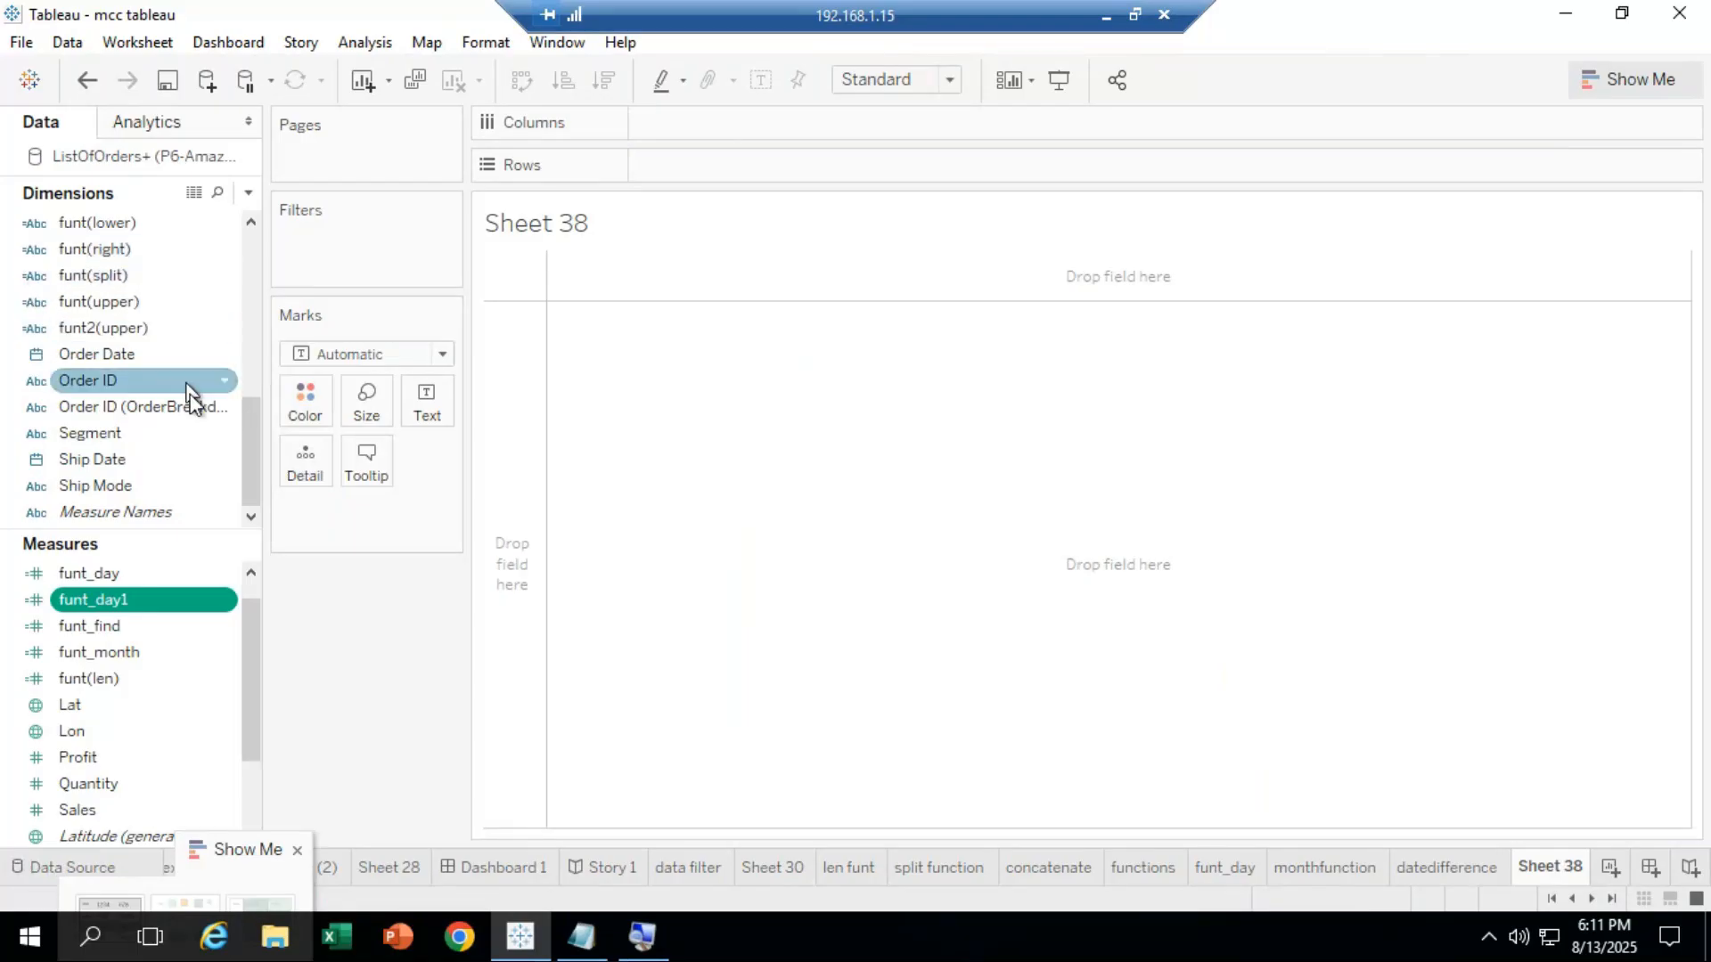
left_click_drag(252, 450, 255, 312)
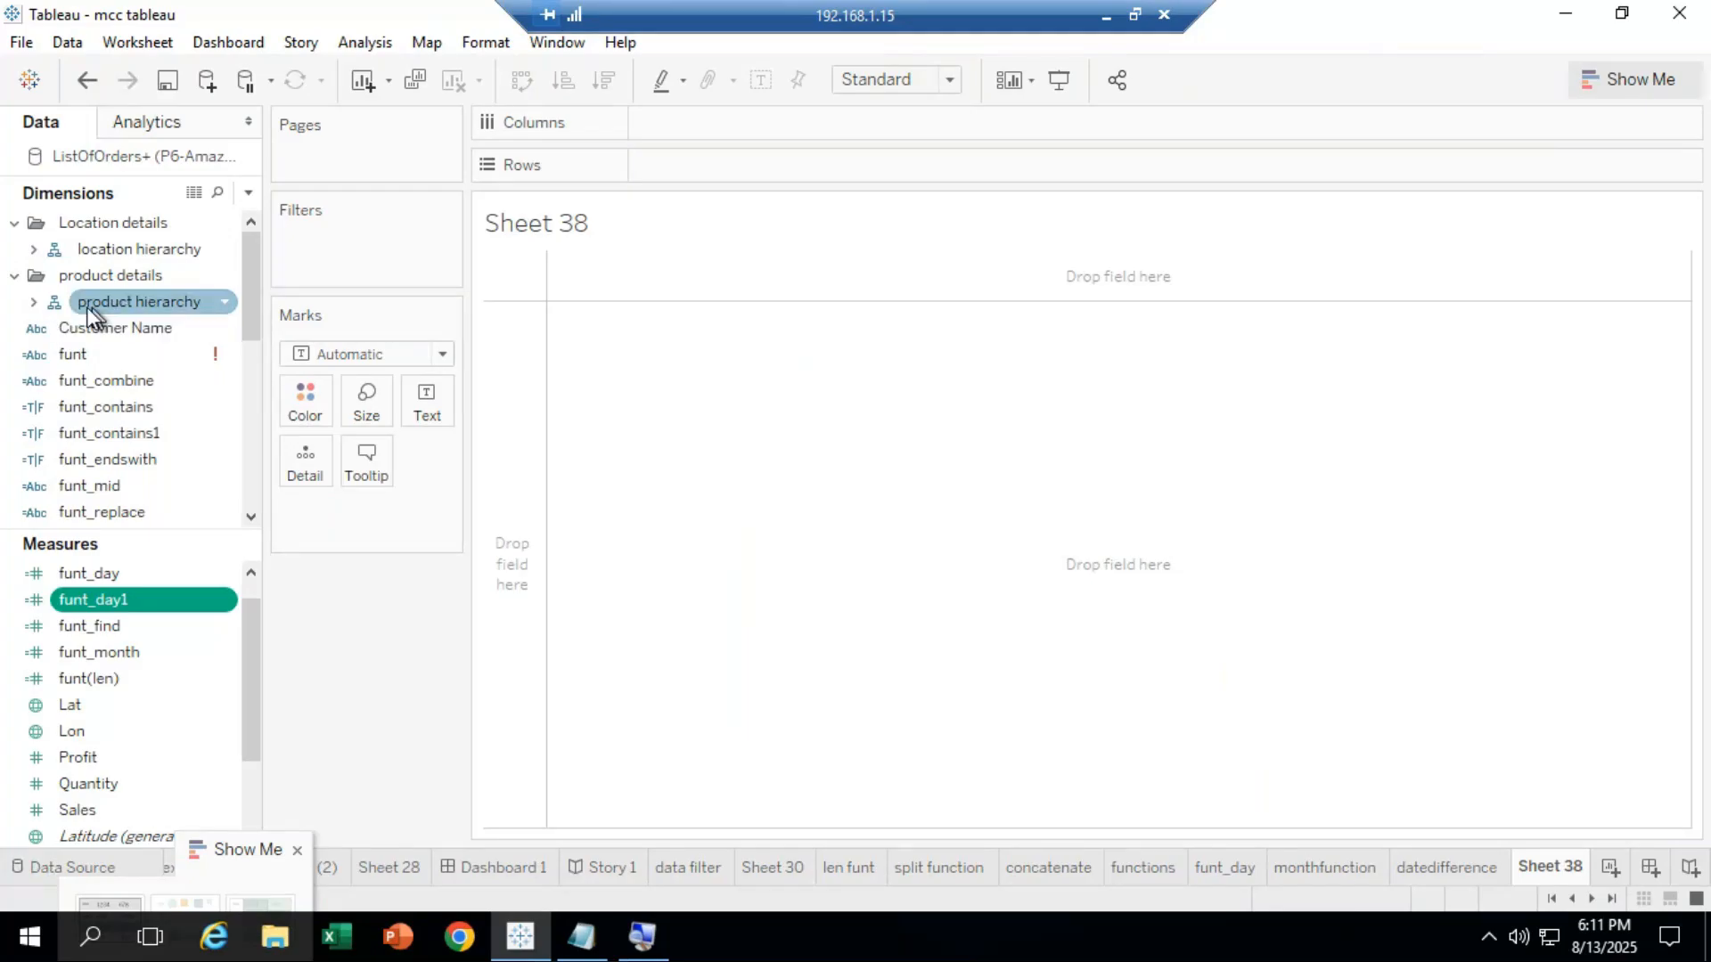
left_click(32, 303)
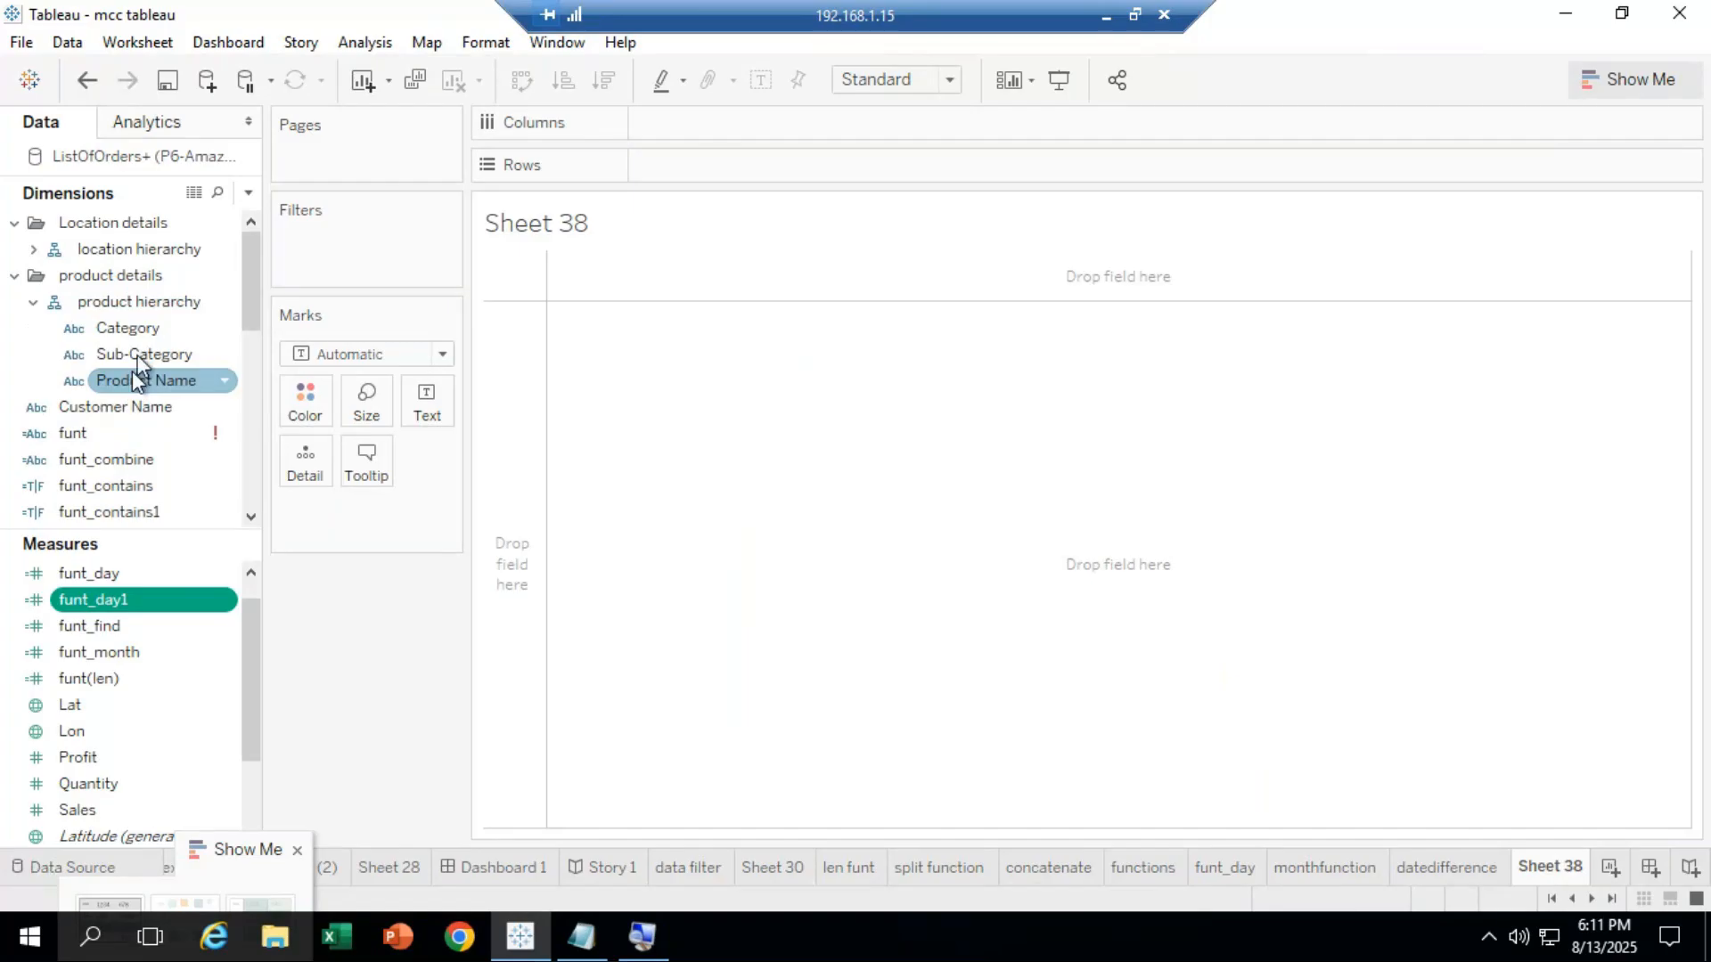
left_click_drag(152, 351, 694, 162)
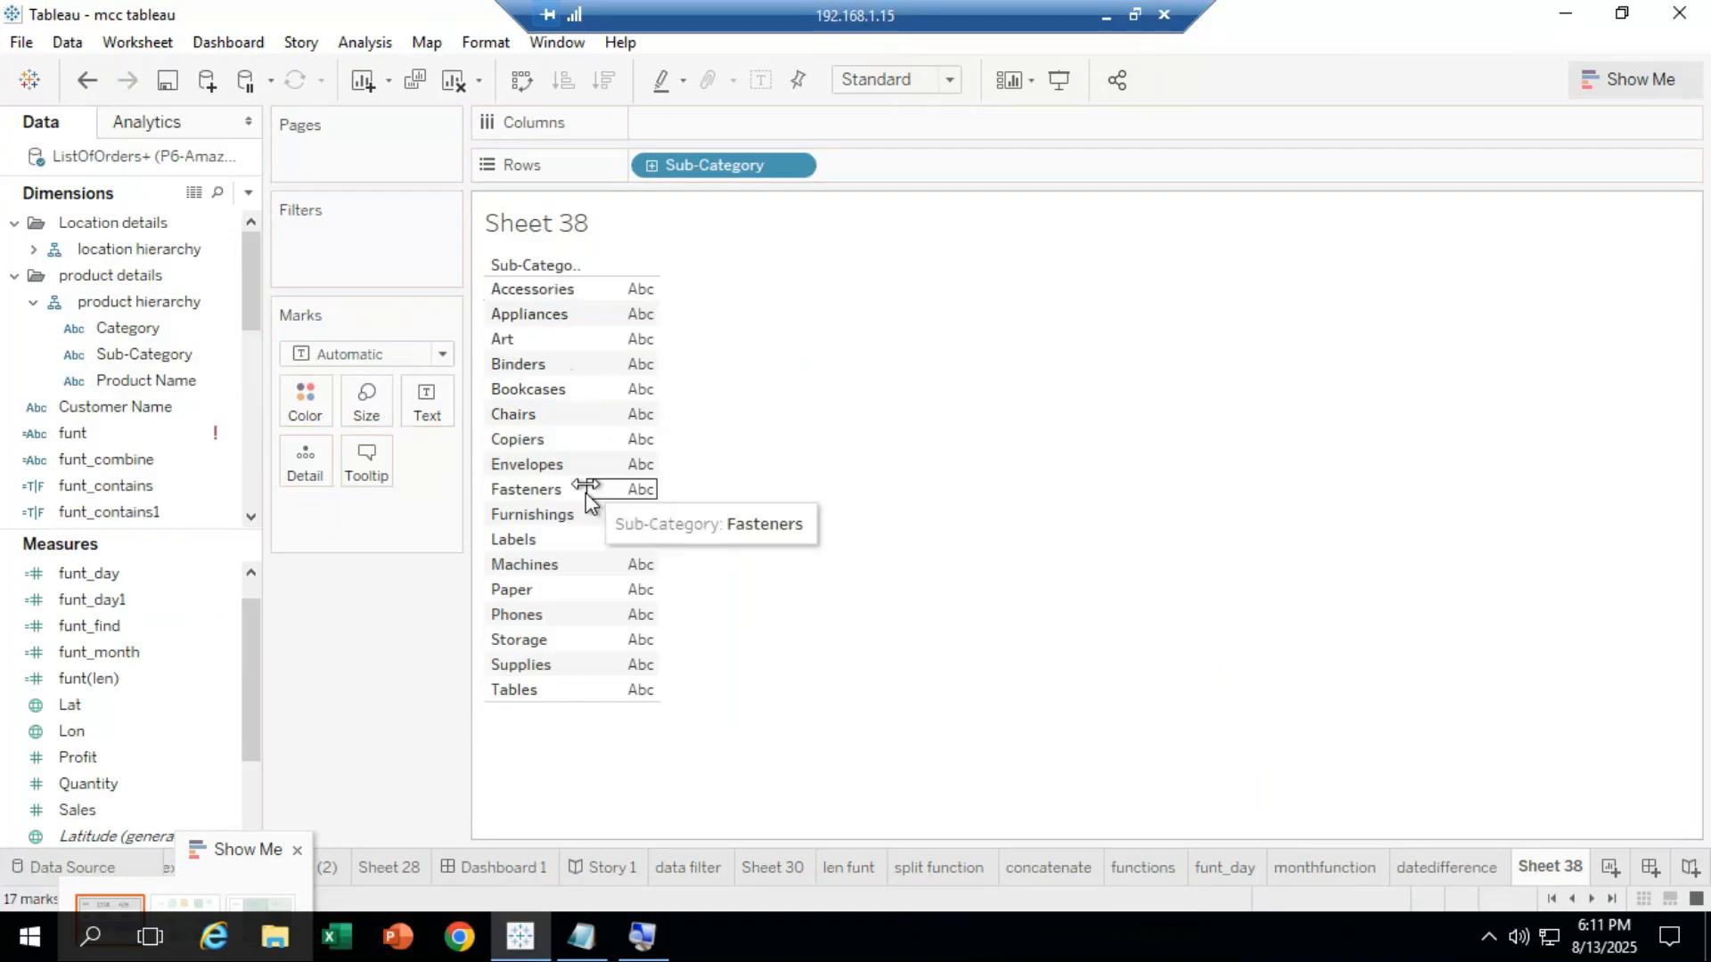
left_click(205, 578)
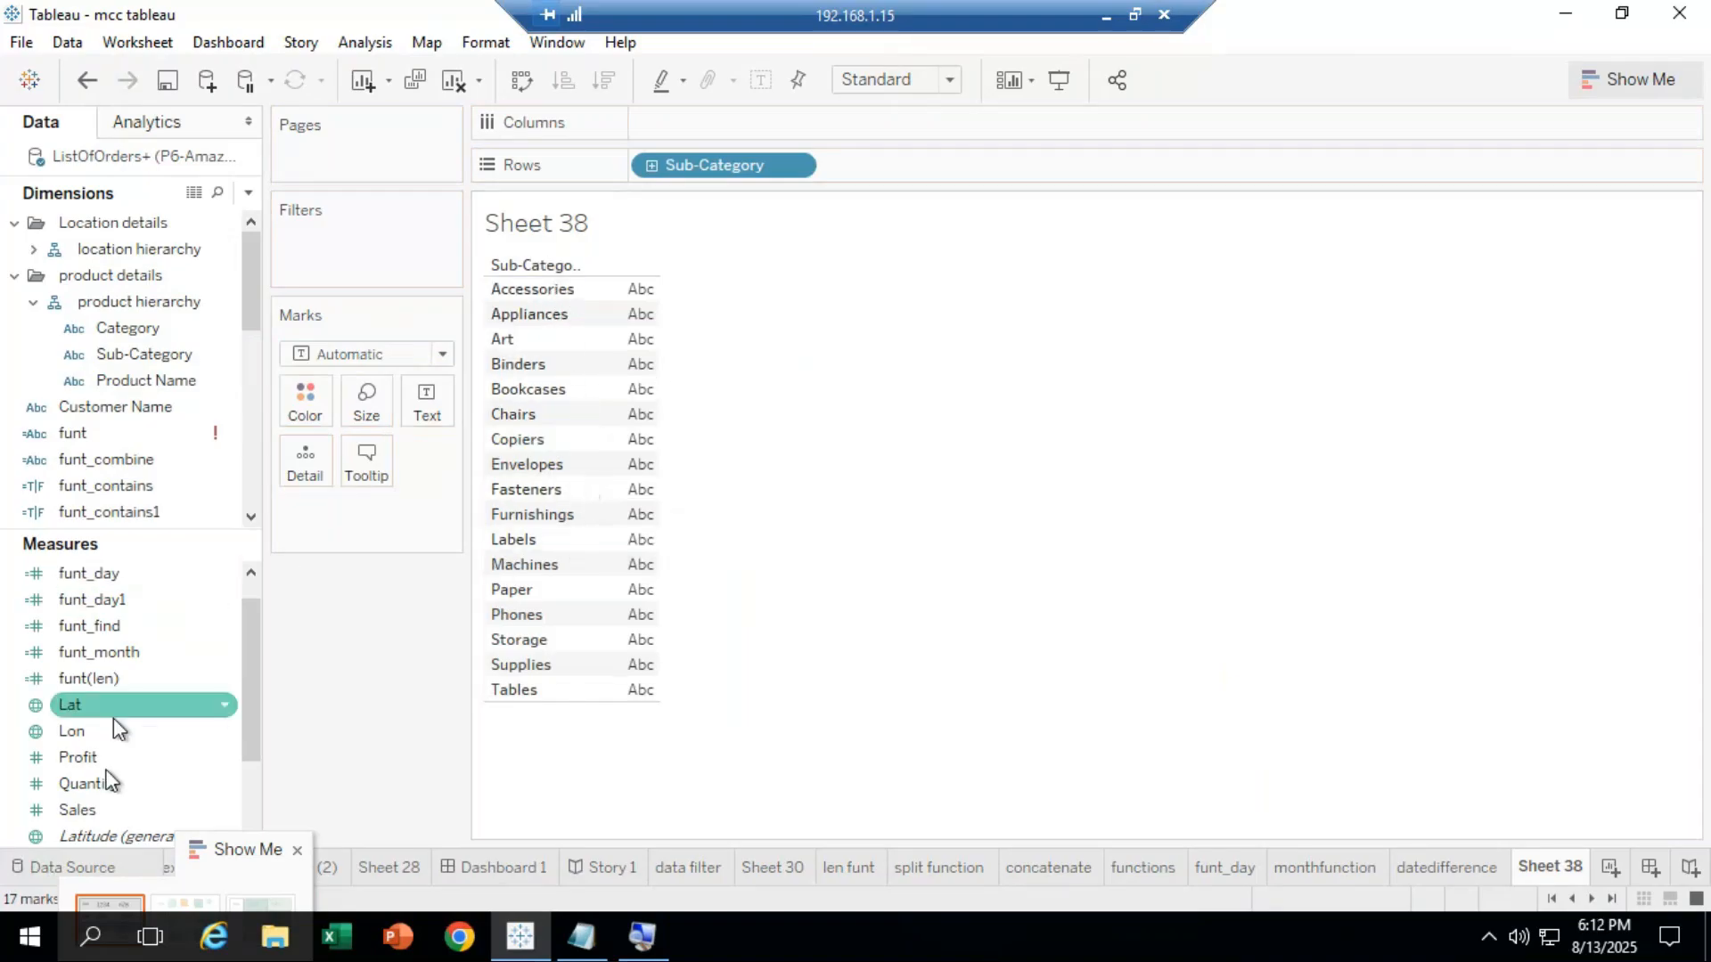
left_click_drag(106, 811, 664, 337)
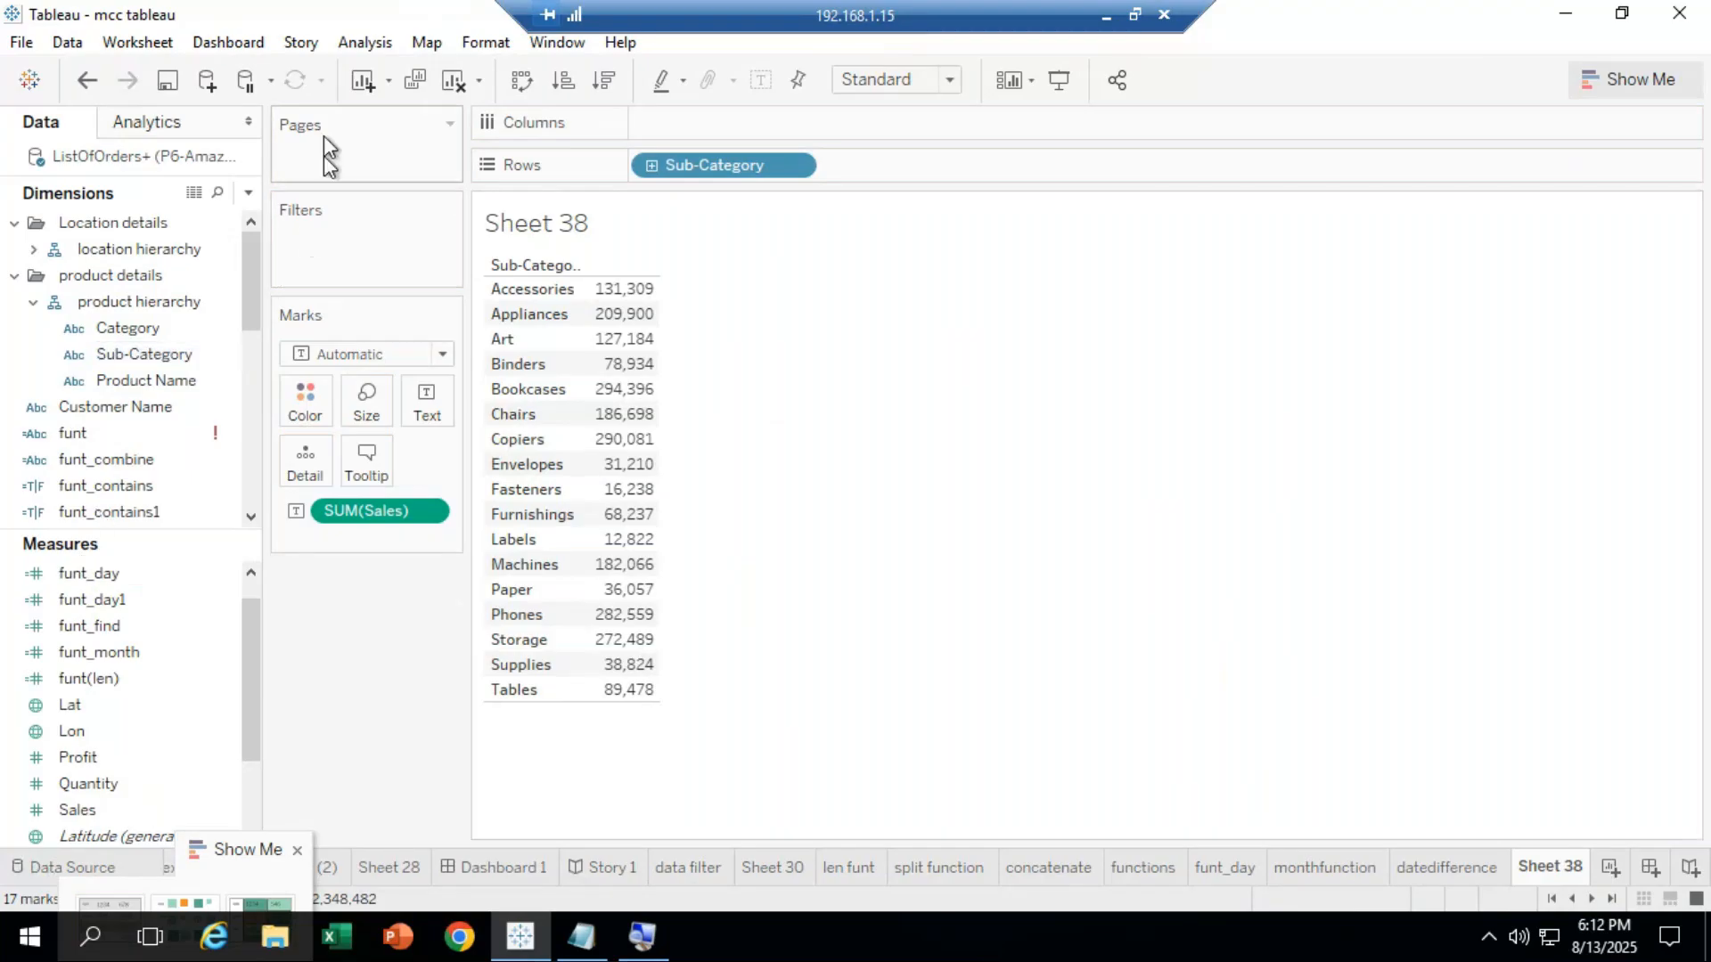
Start a new calculated field named funt_sum and move its editor clear of the Sub-Category table.
left_click(358, 45)
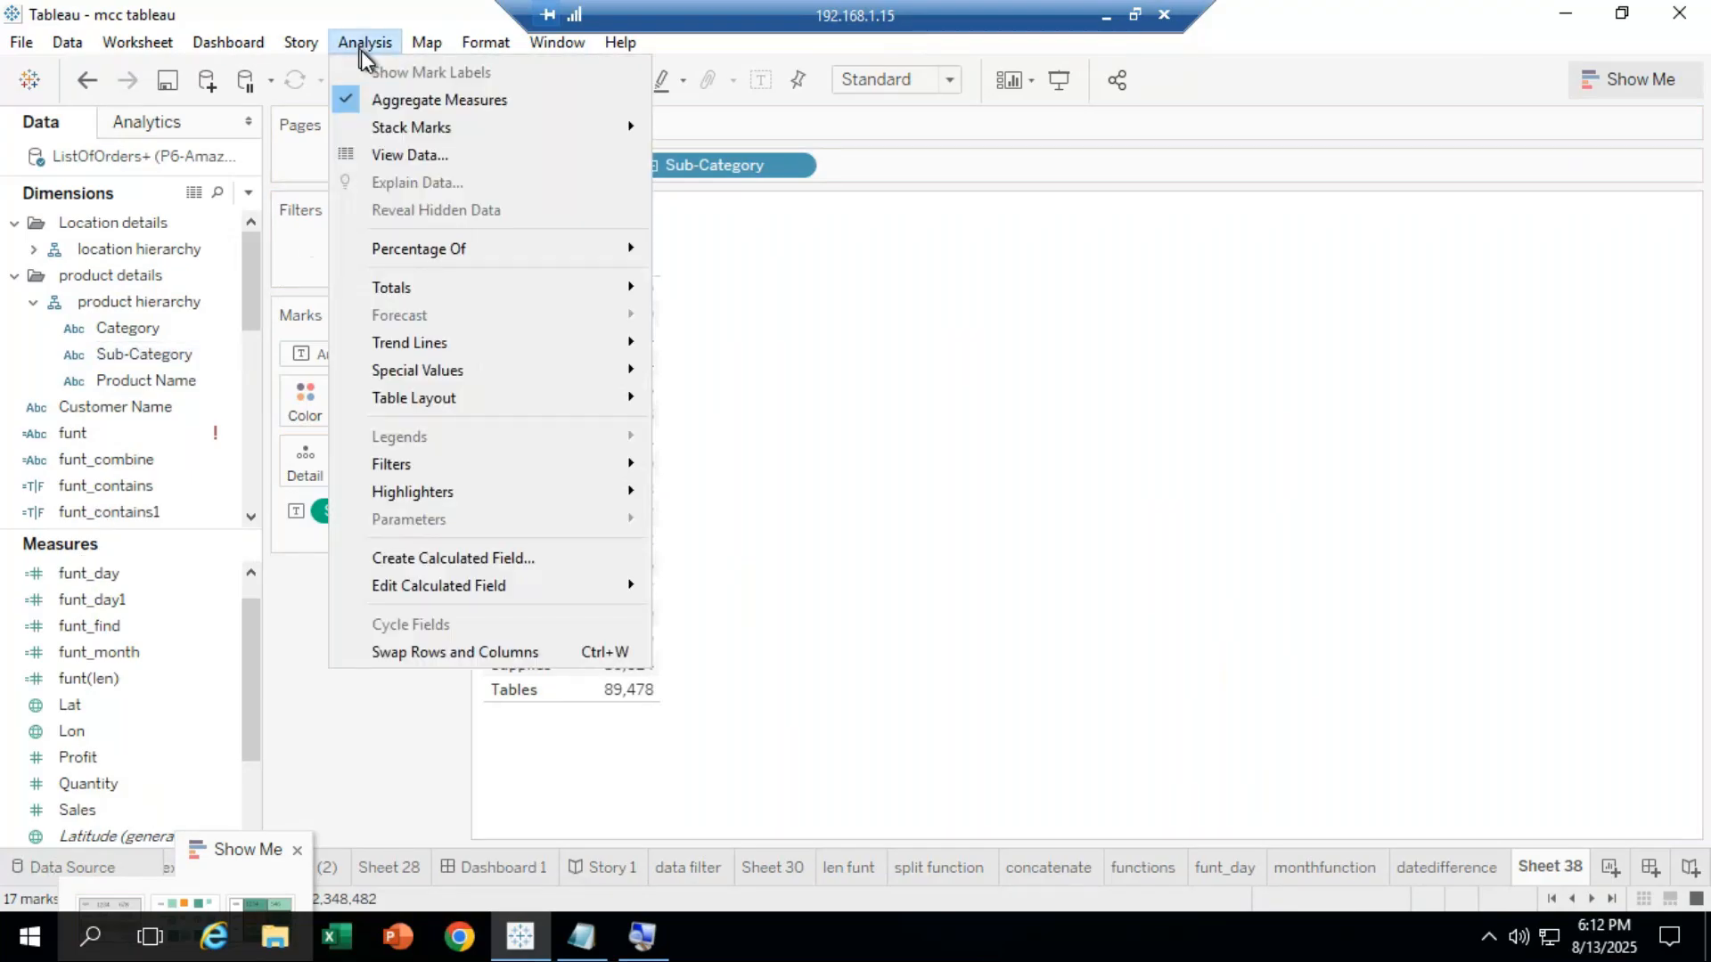
left_click(413, 556)
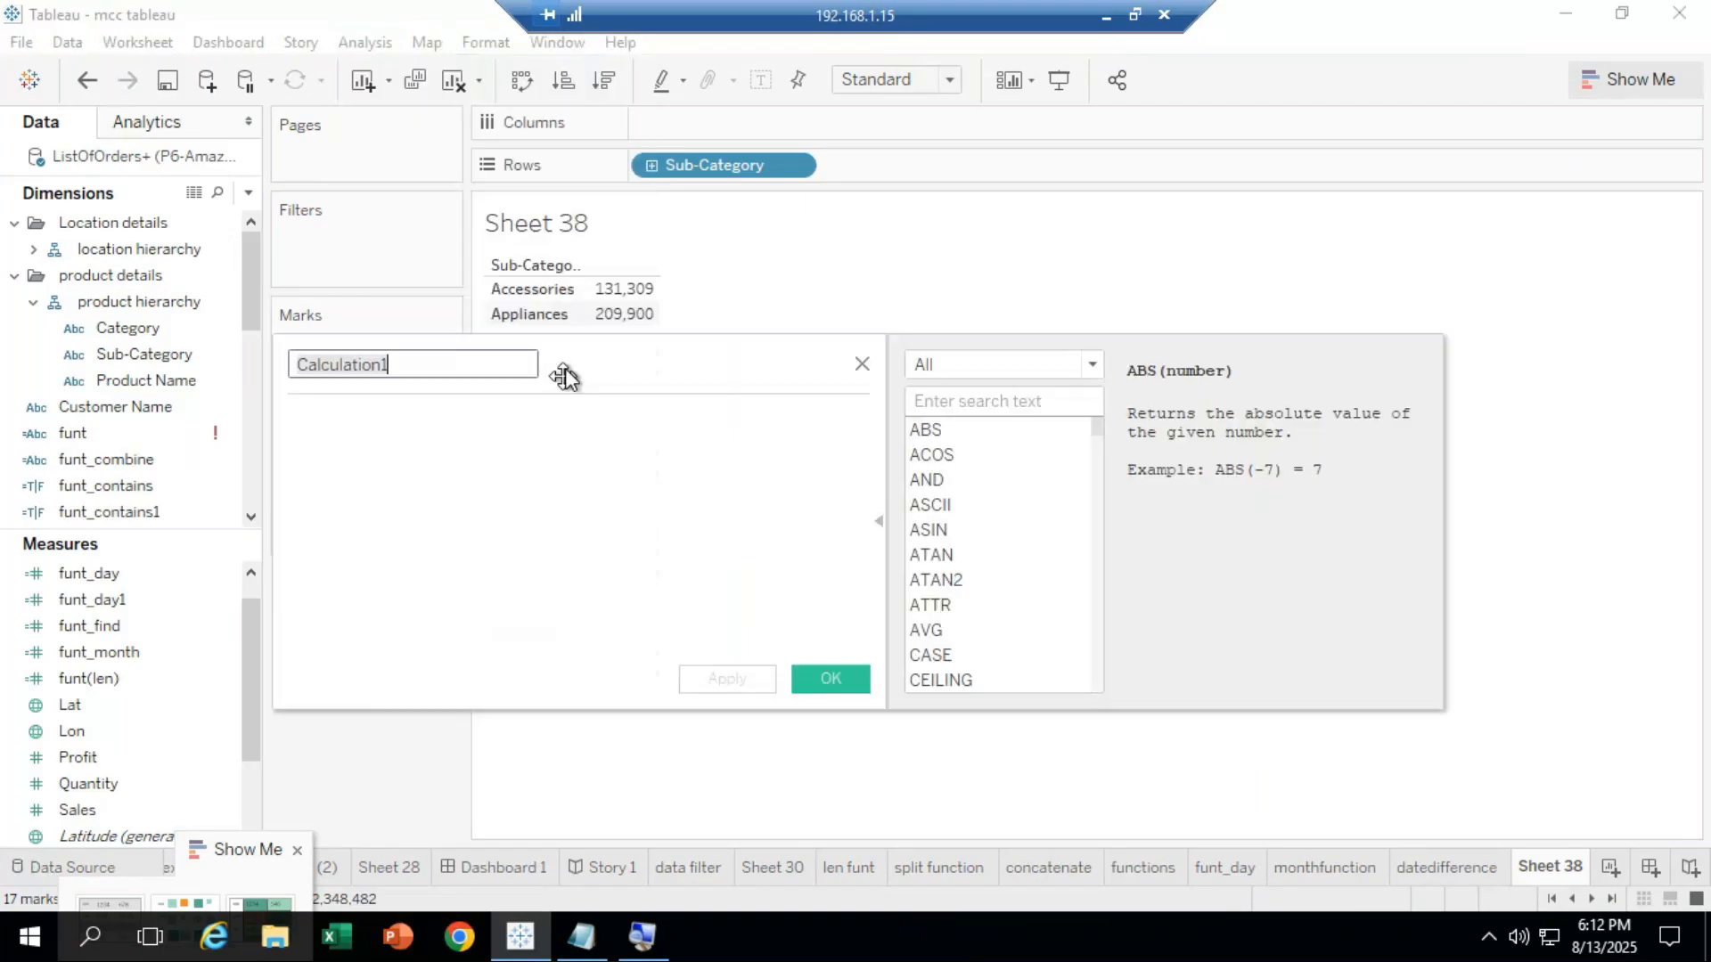
left_click_drag(635, 358, 1149, 329)
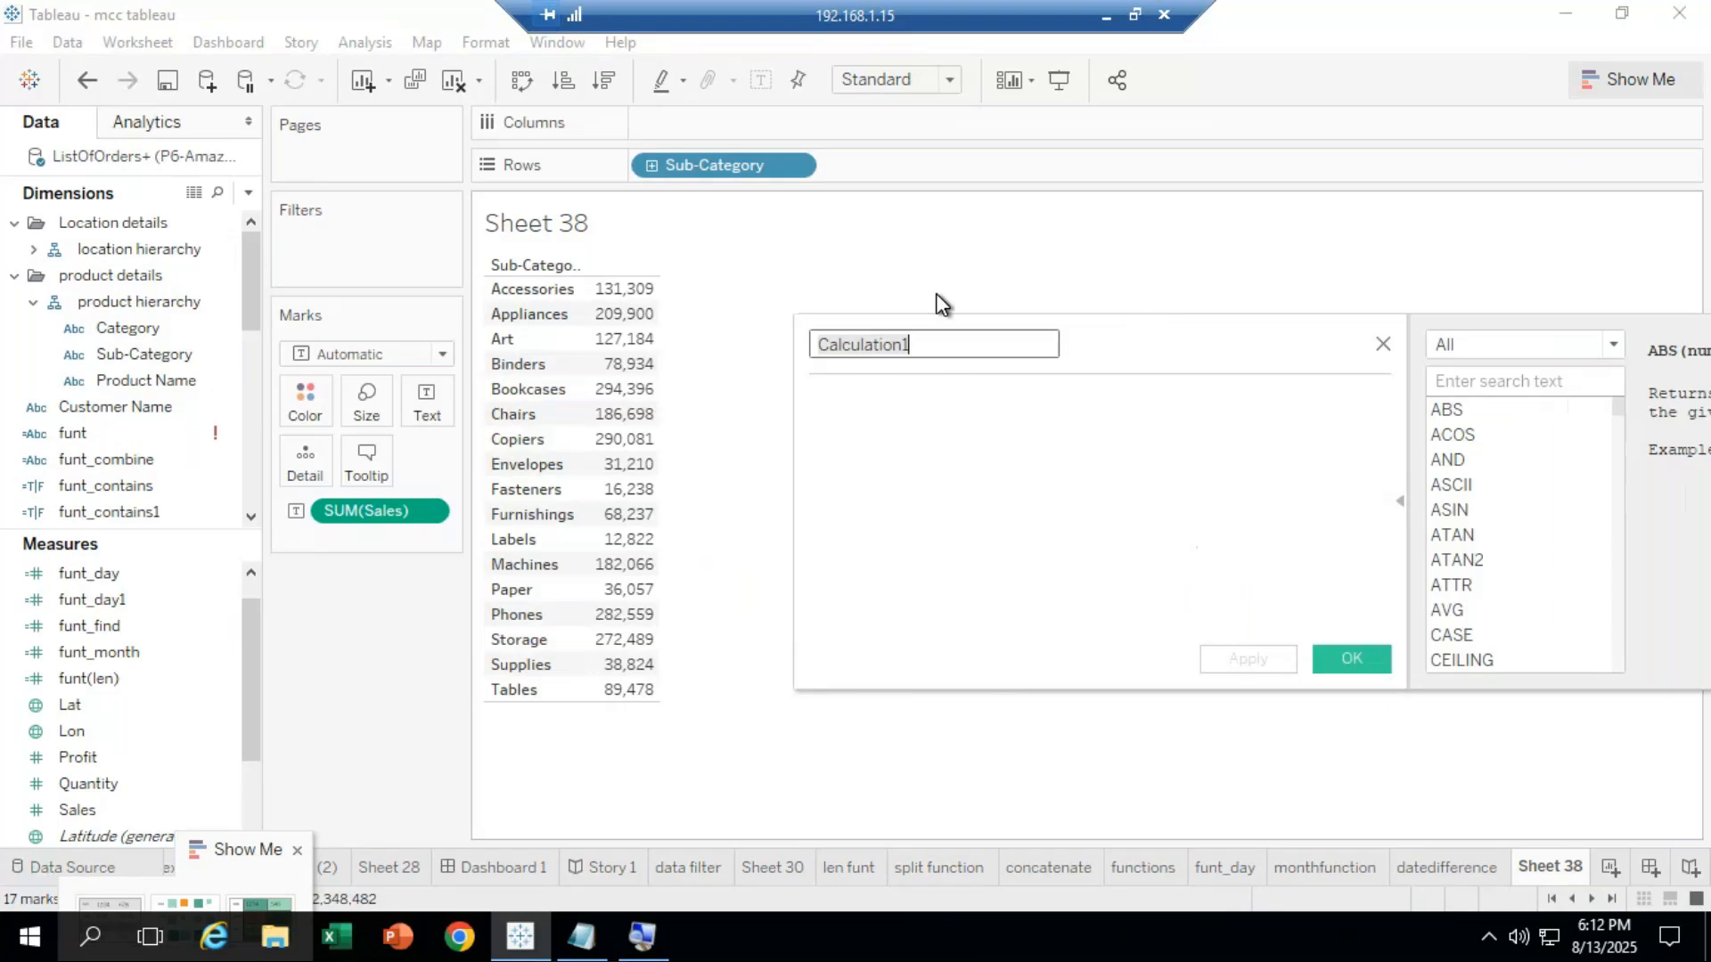
key("BackSpace")
type("funt_sum")
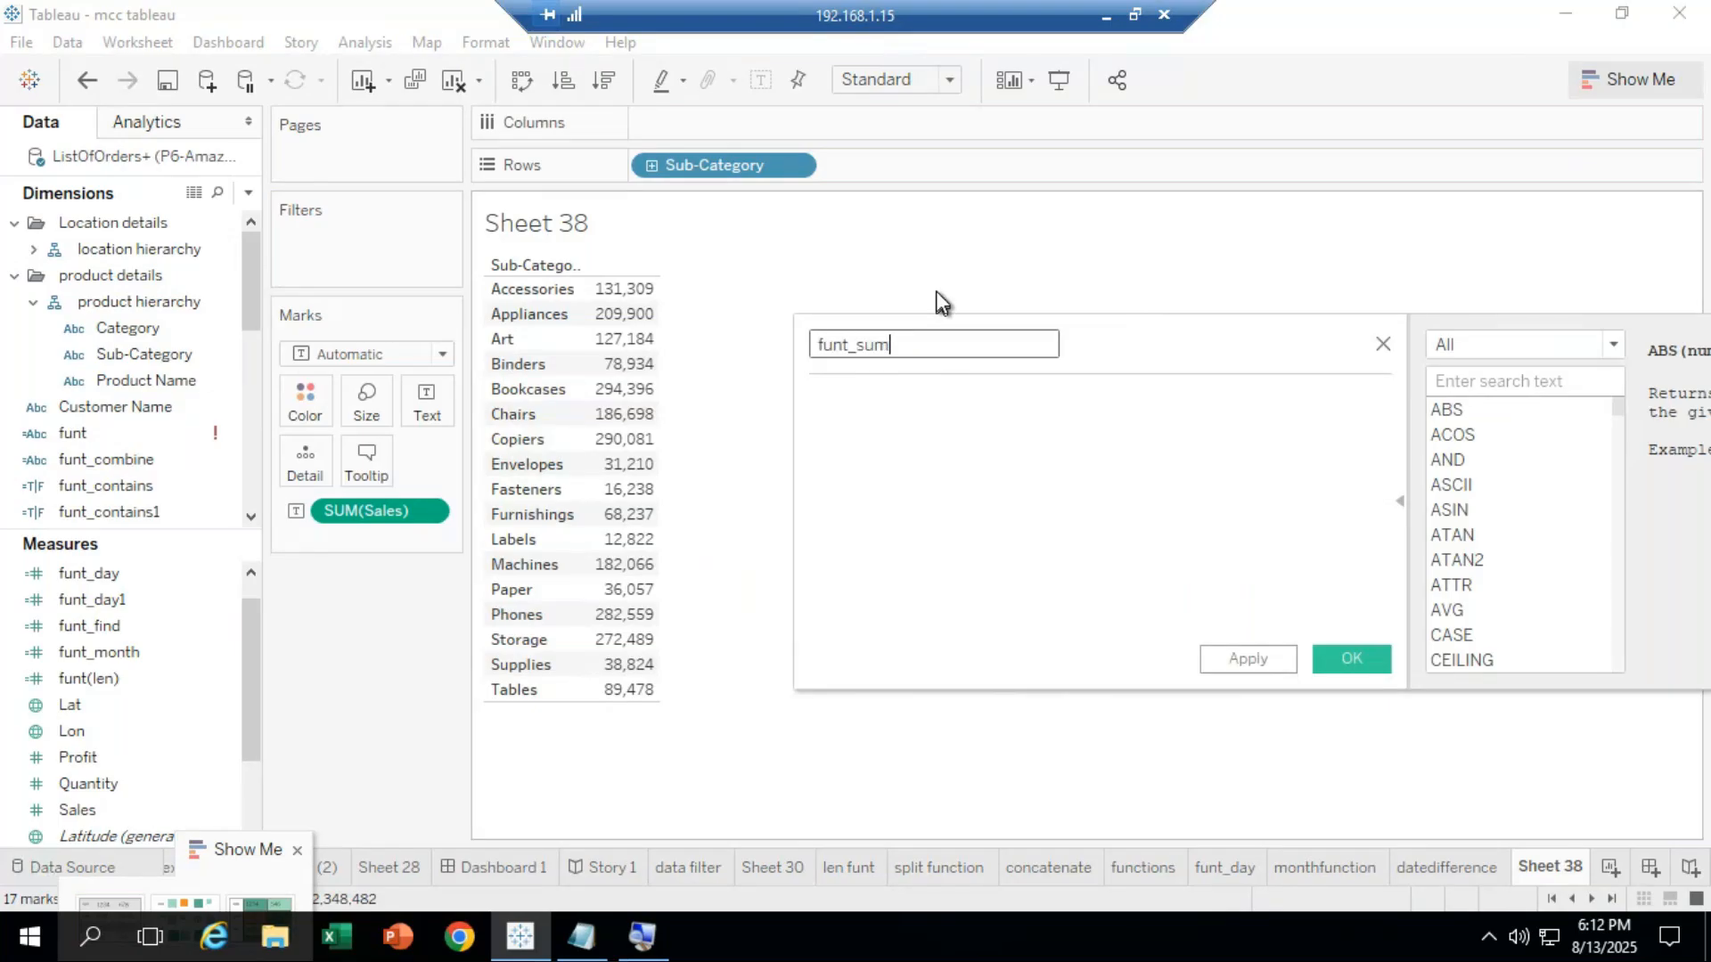
Define the funt_sum calculation as SUM([Sales]) and save it.
left_click(900, 406)
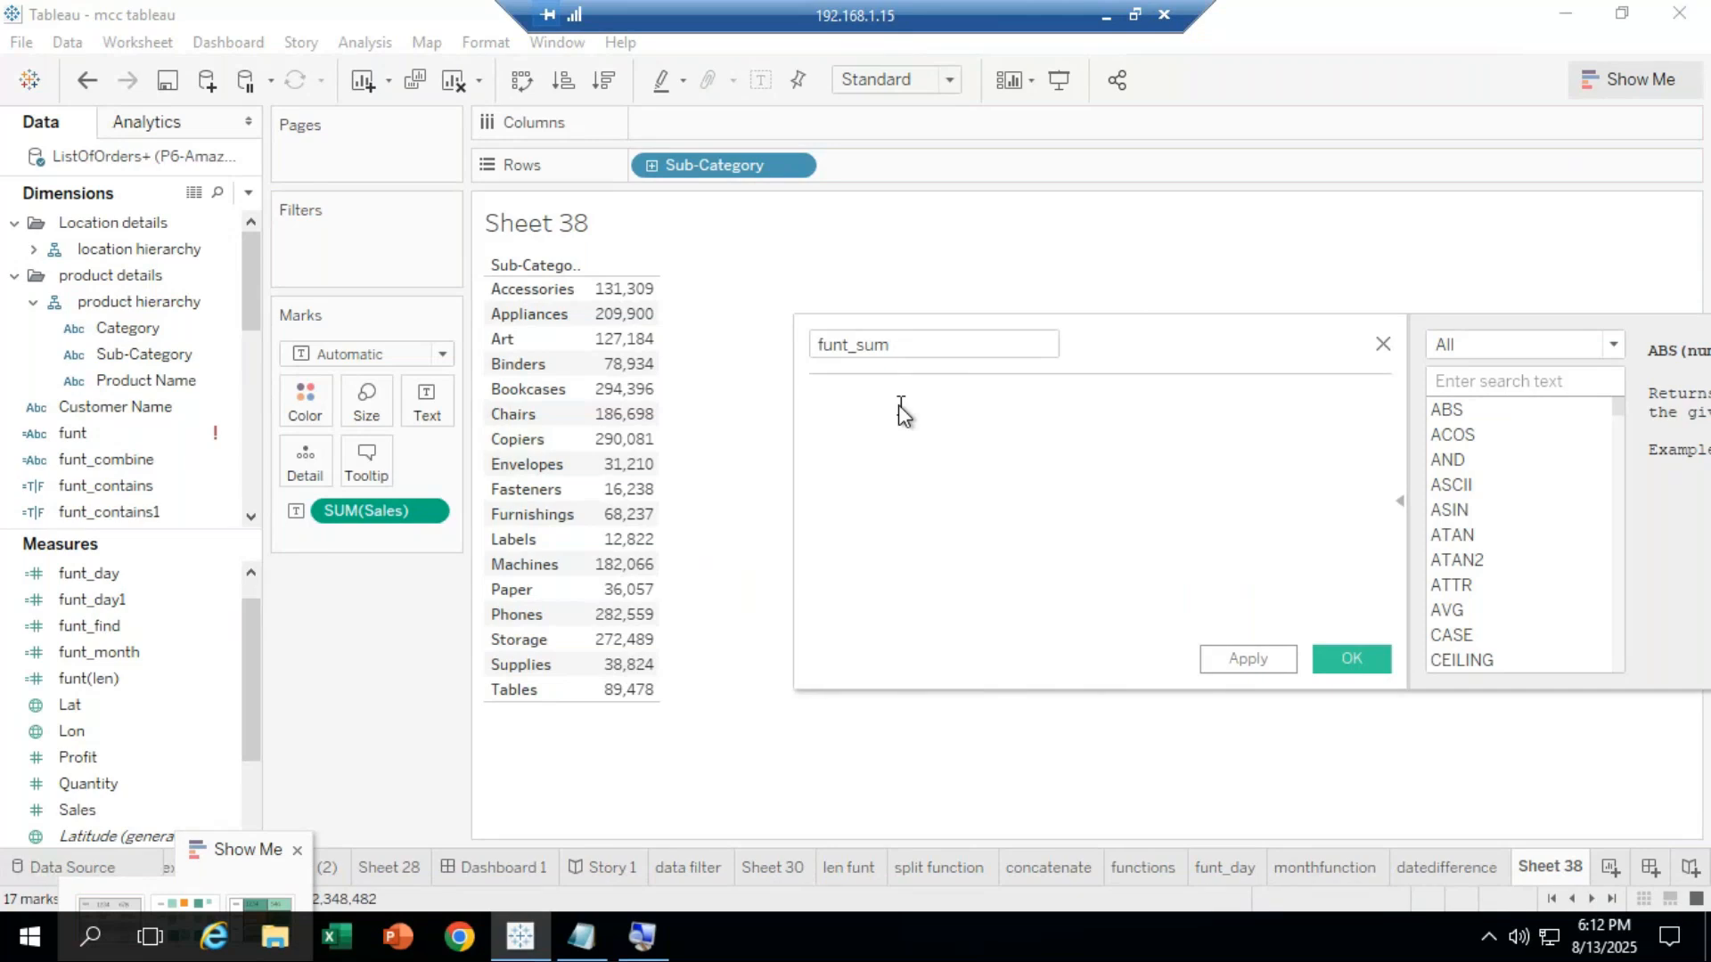
type("sum")
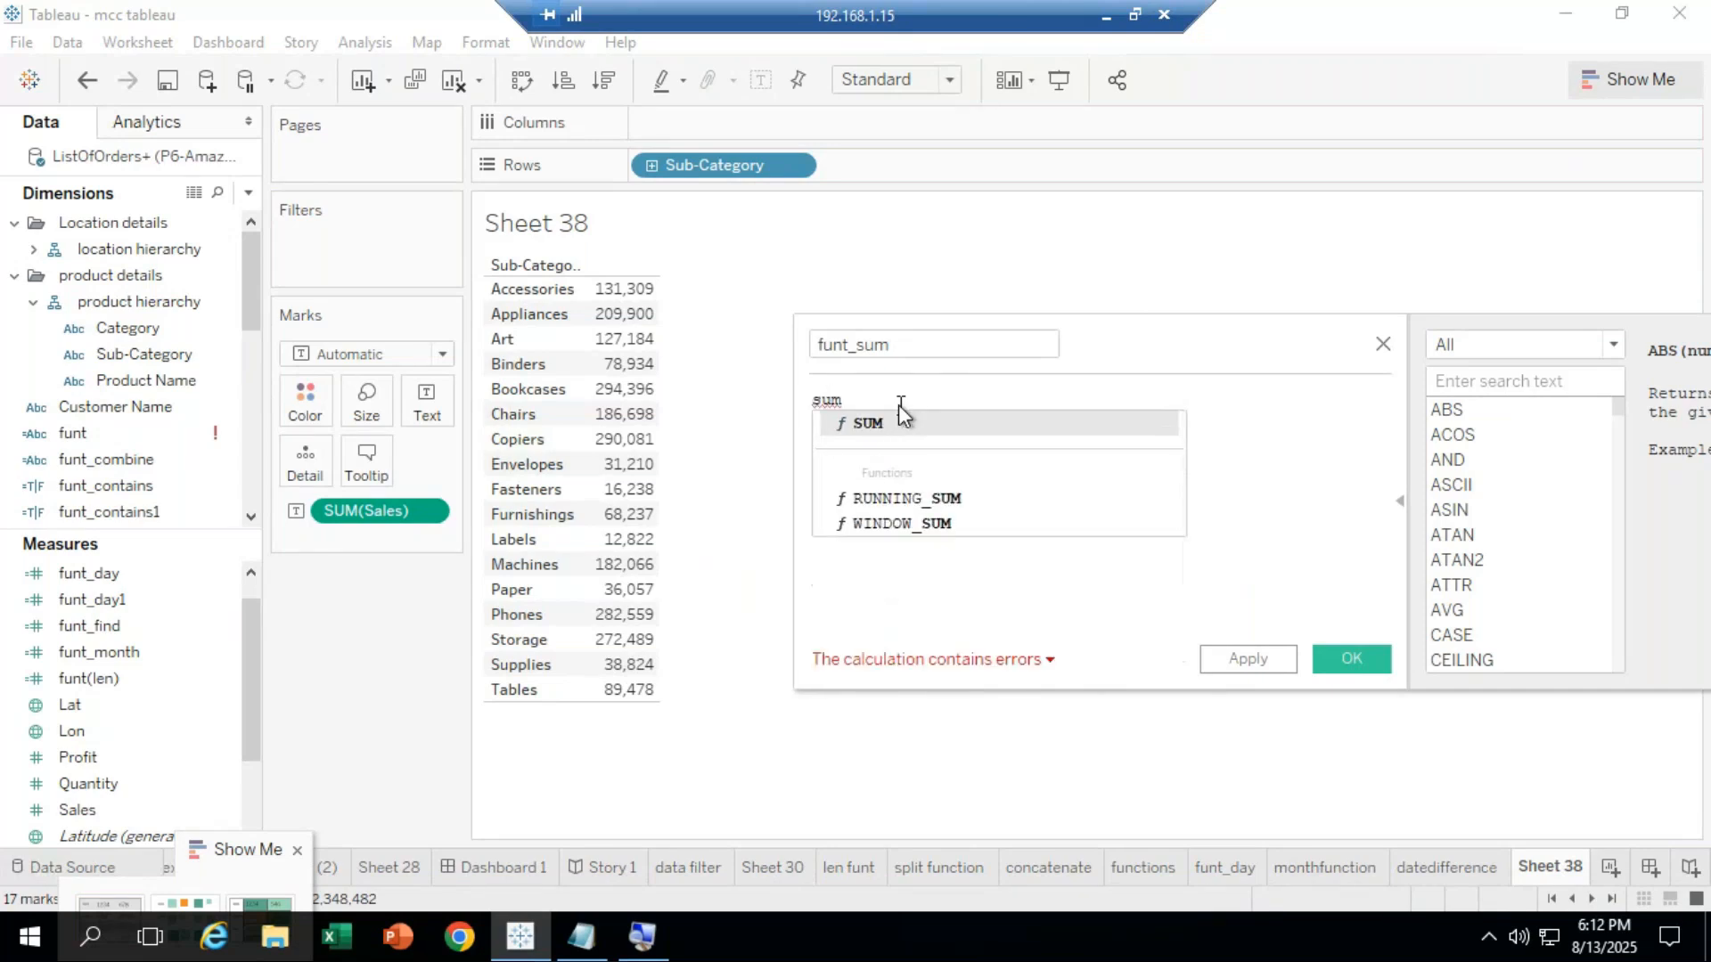
key("Return")
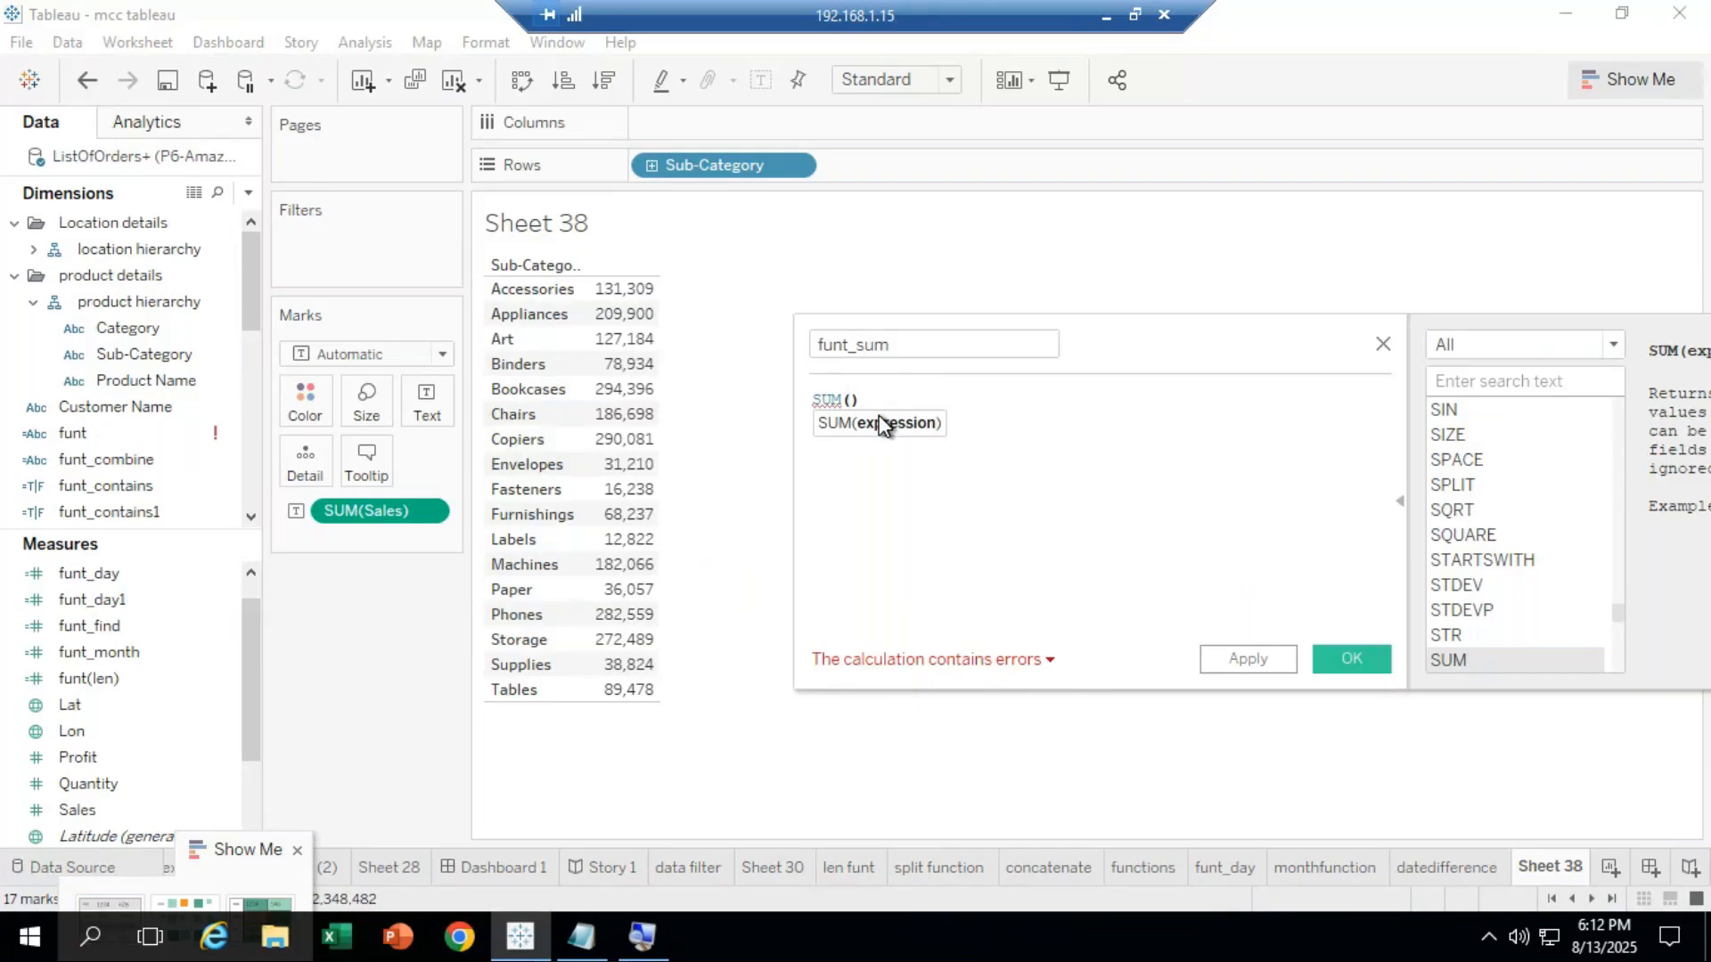
type("sa")
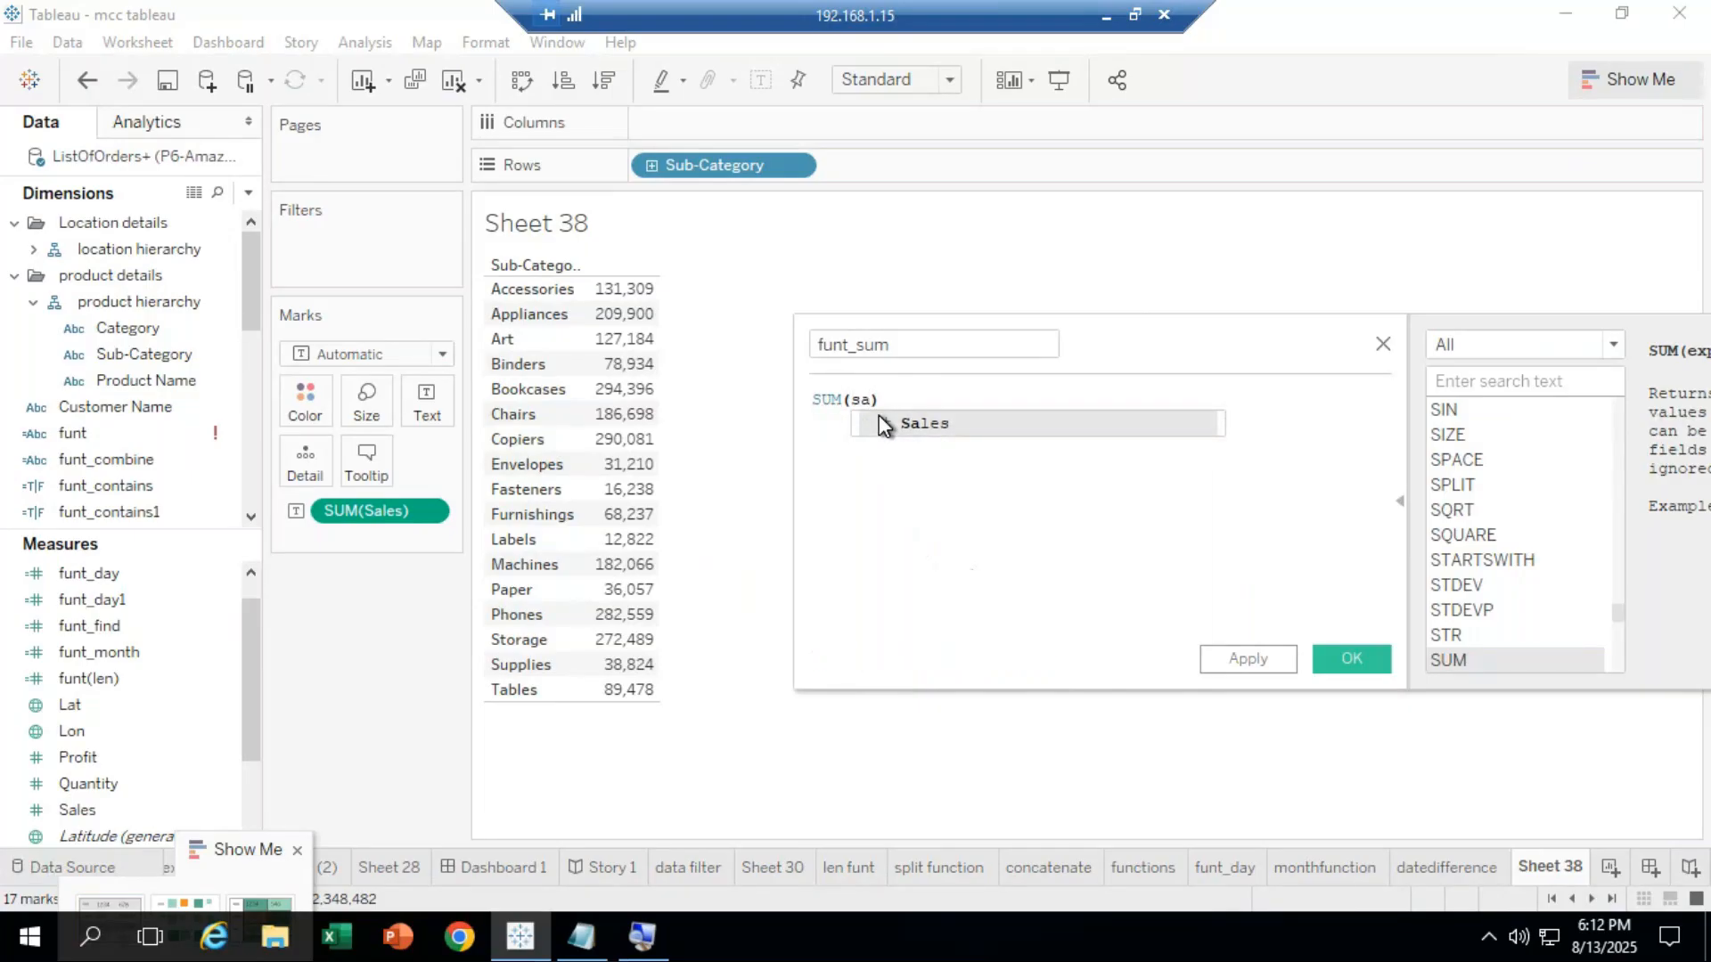
double_click(932, 426)
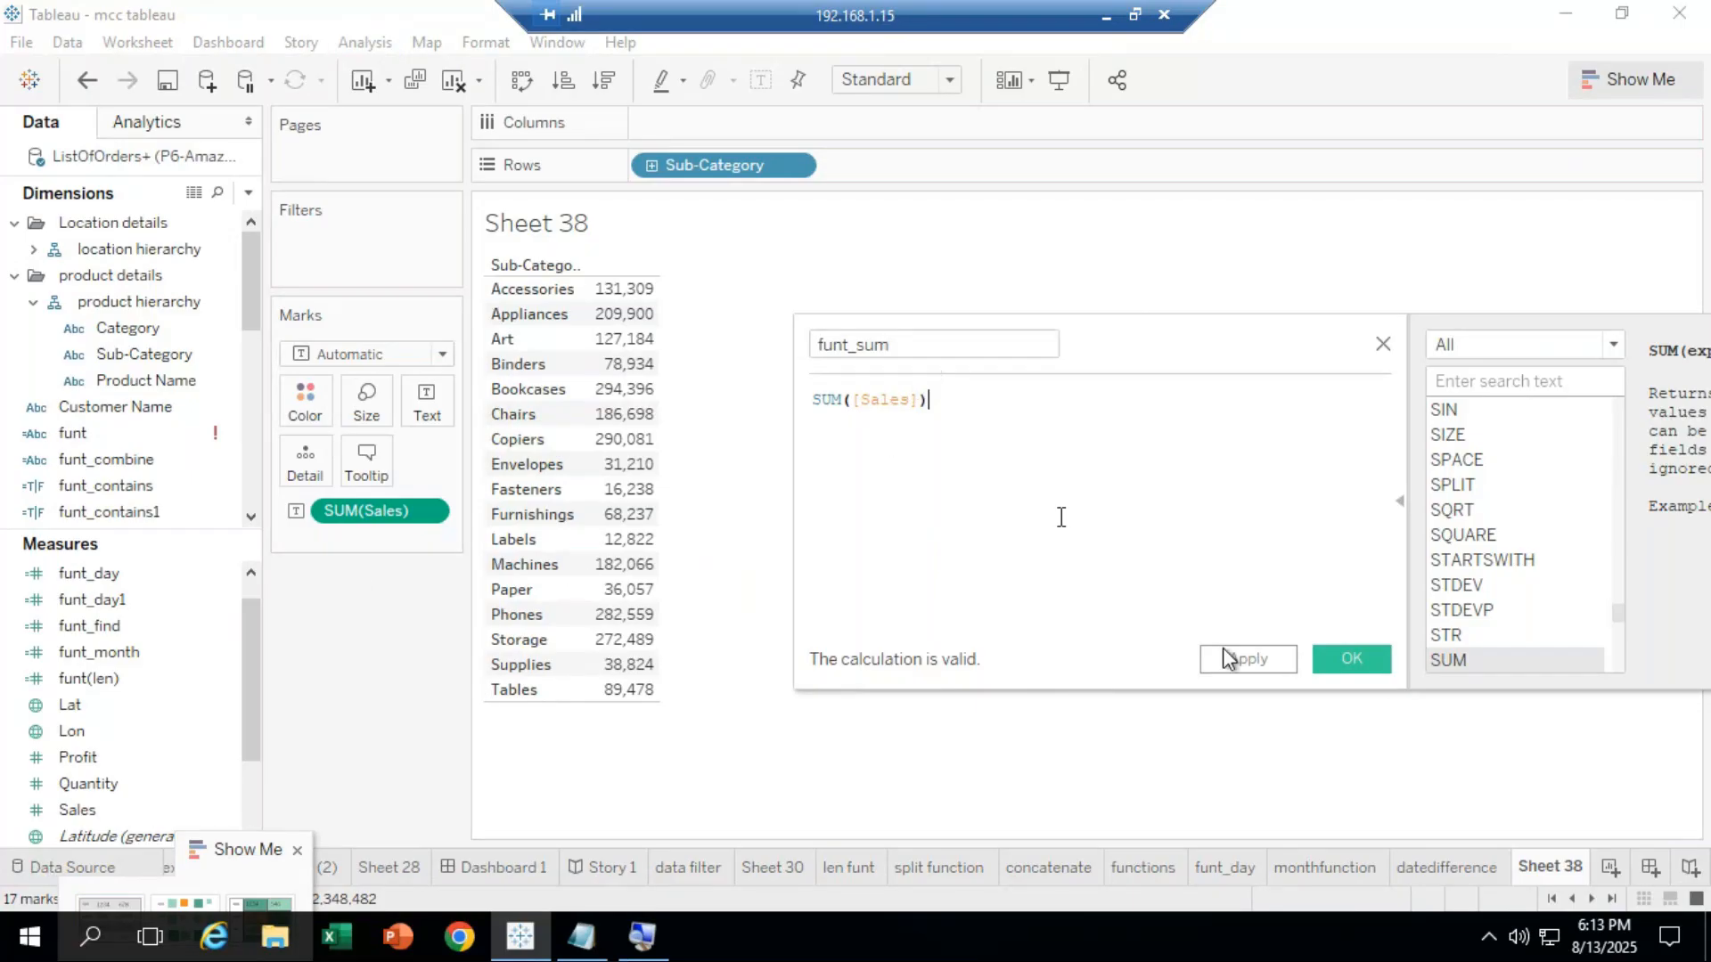
left_click(1350, 660)
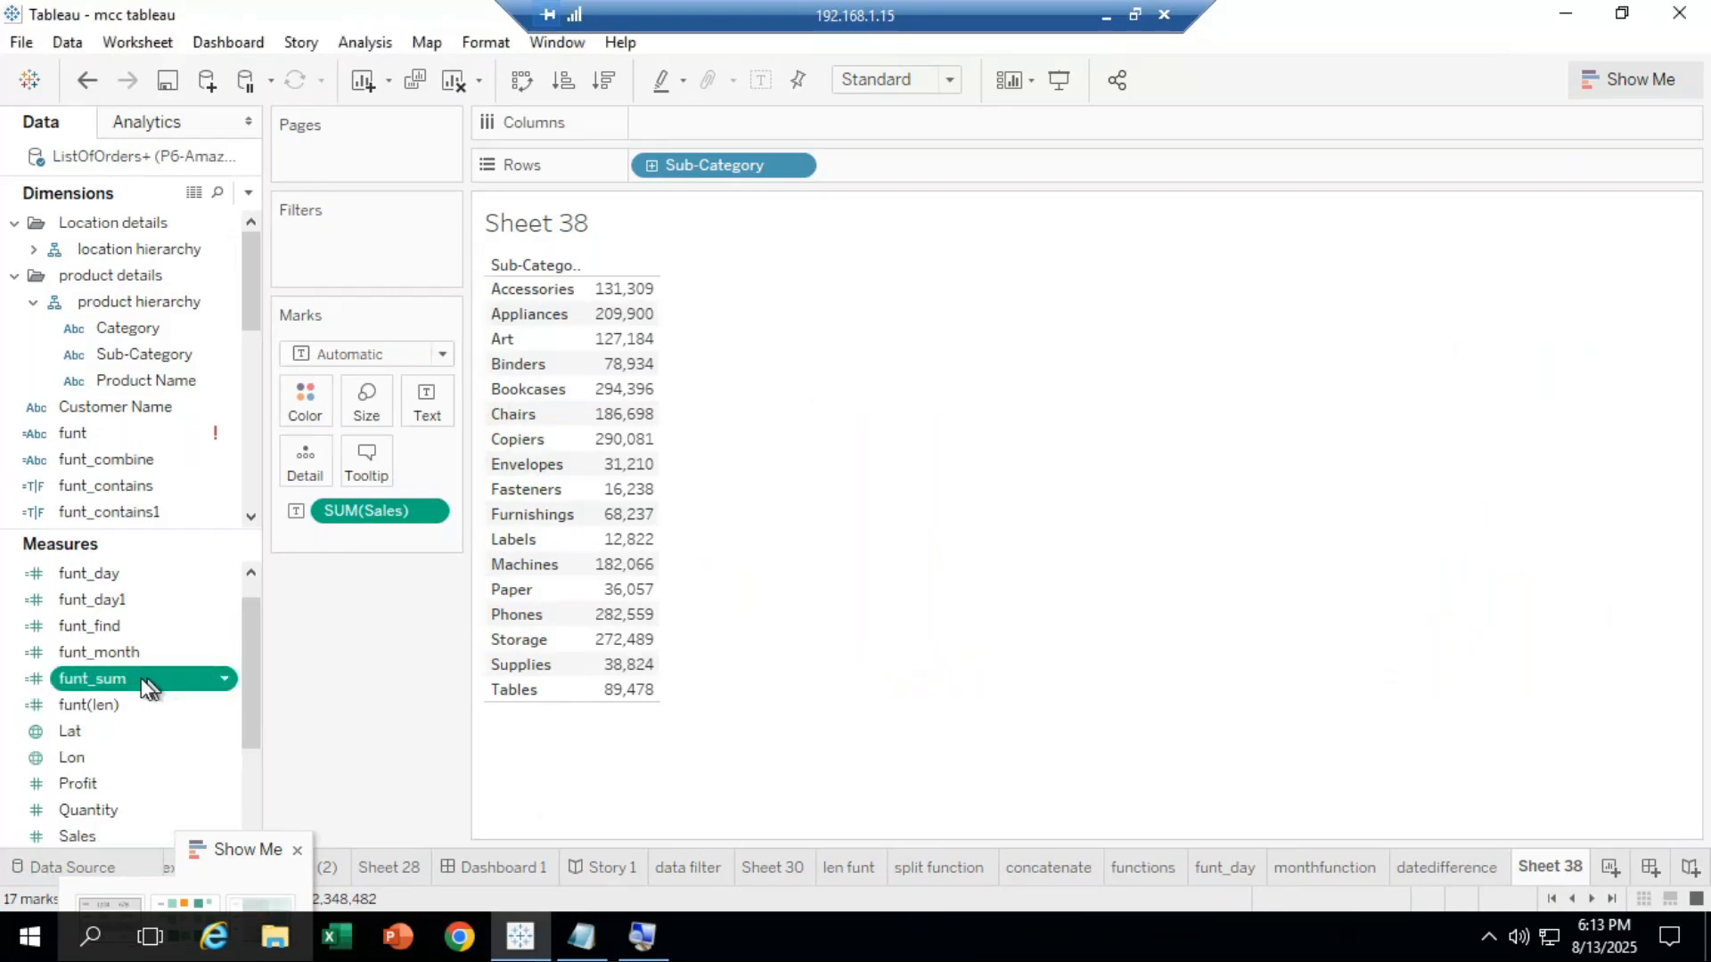
Try a duplicate Sub-Category and the funt_sum measure in the rows, and remove both from the view.
left_click_drag(704, 154, 891, 178)
mouse_move(740, 311)
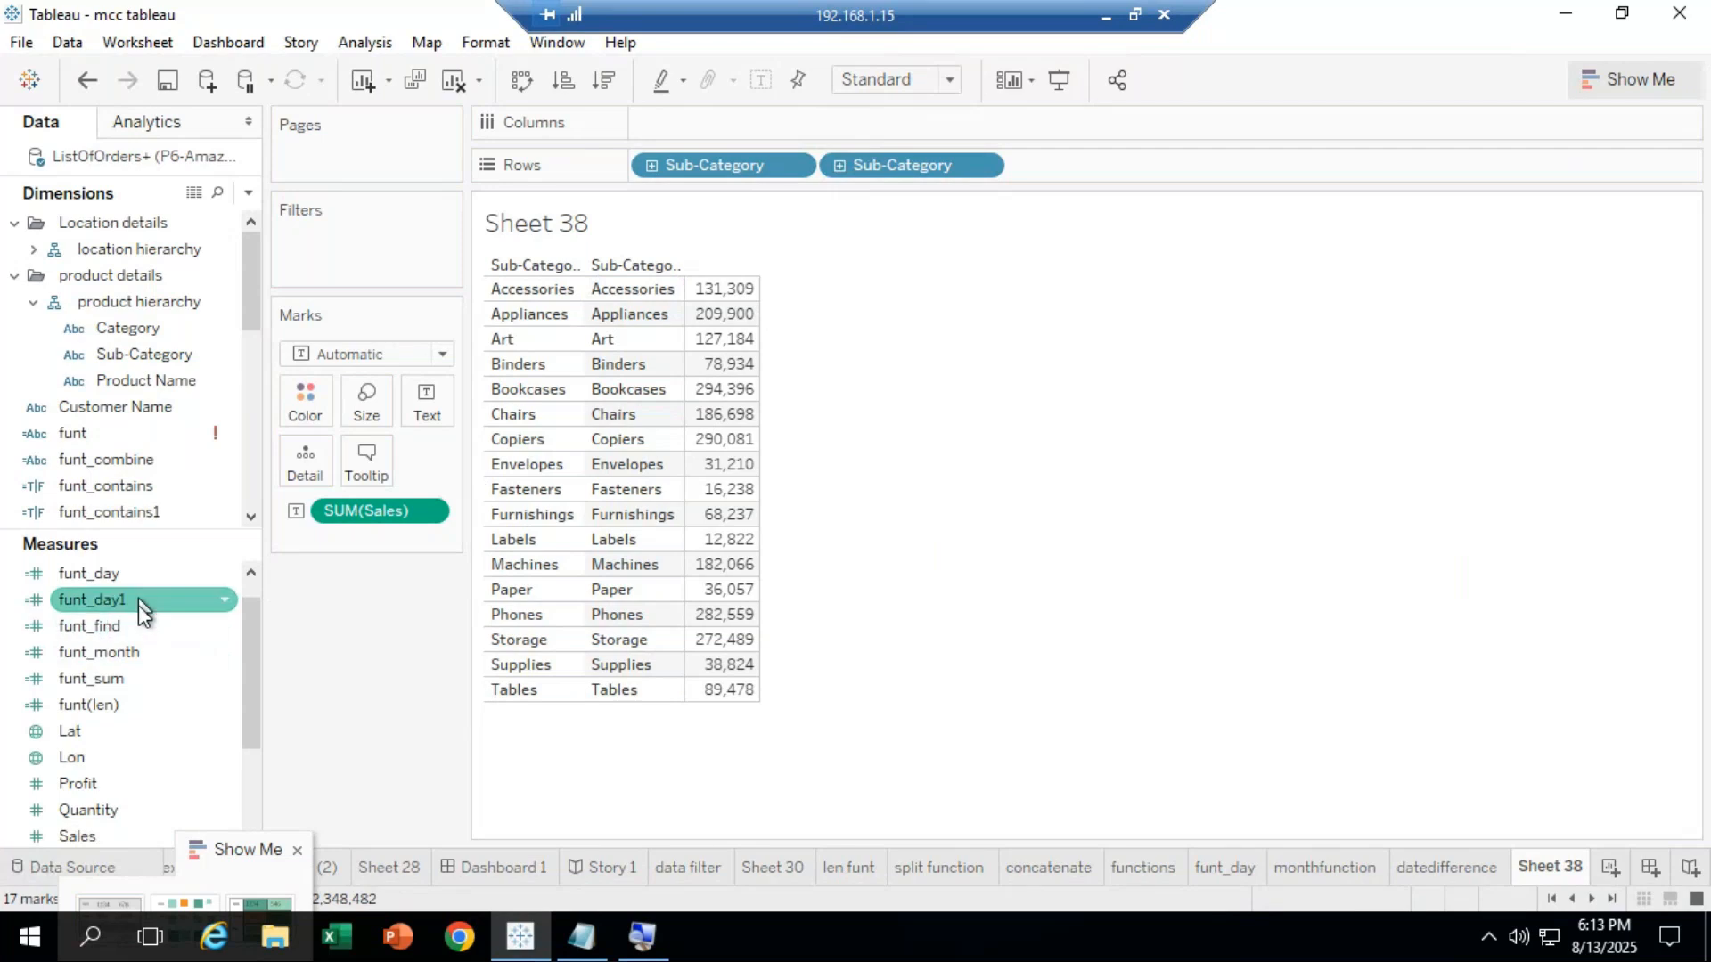
left_click(121, 683)
left_click_drag(134, 682, 1093, 184)
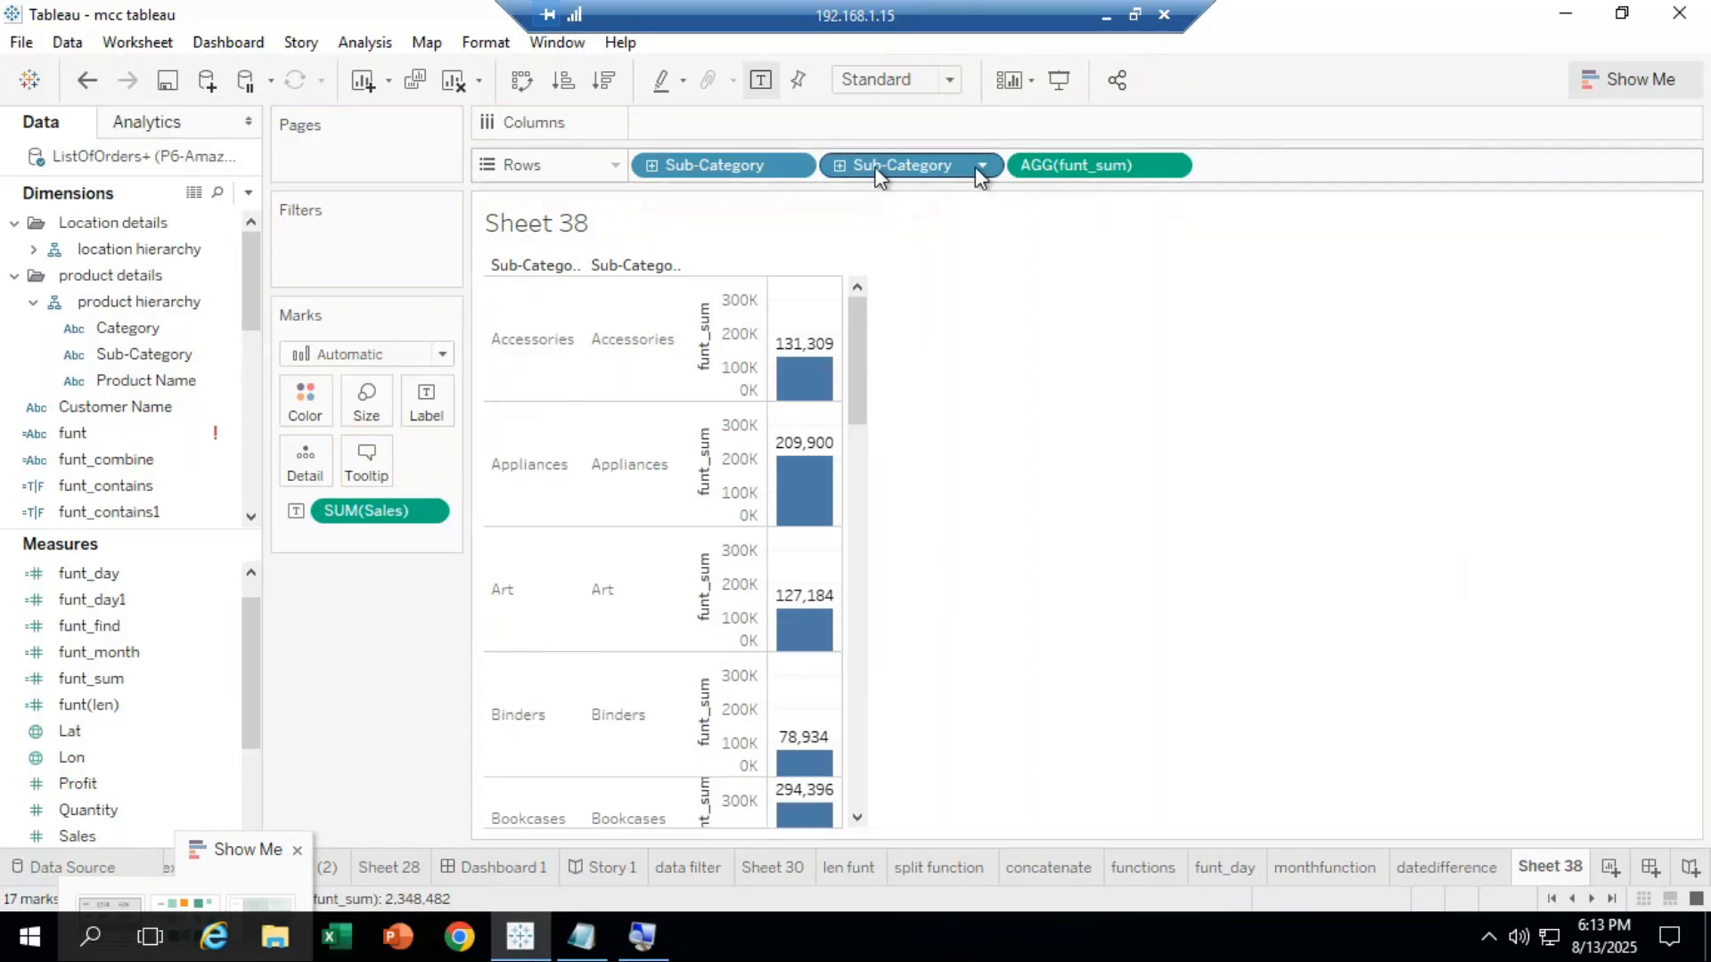
left_click_drag(1072, 164, 847, 419)
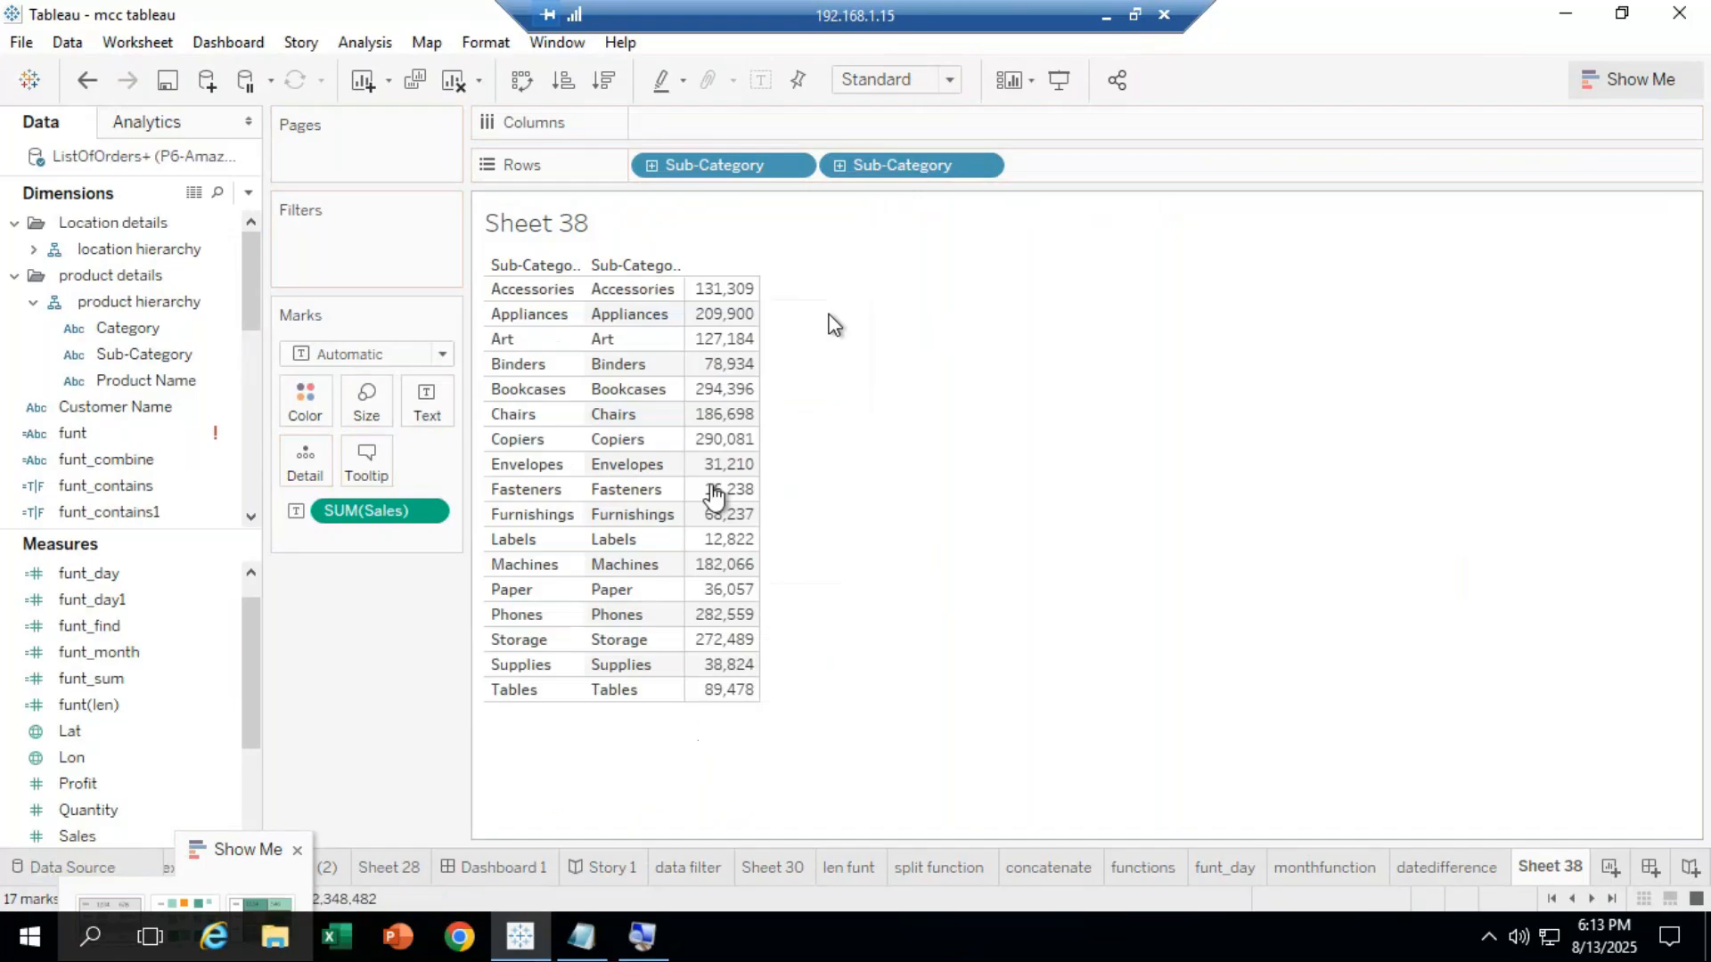
left_click_drag(872, 169, 729, 704)
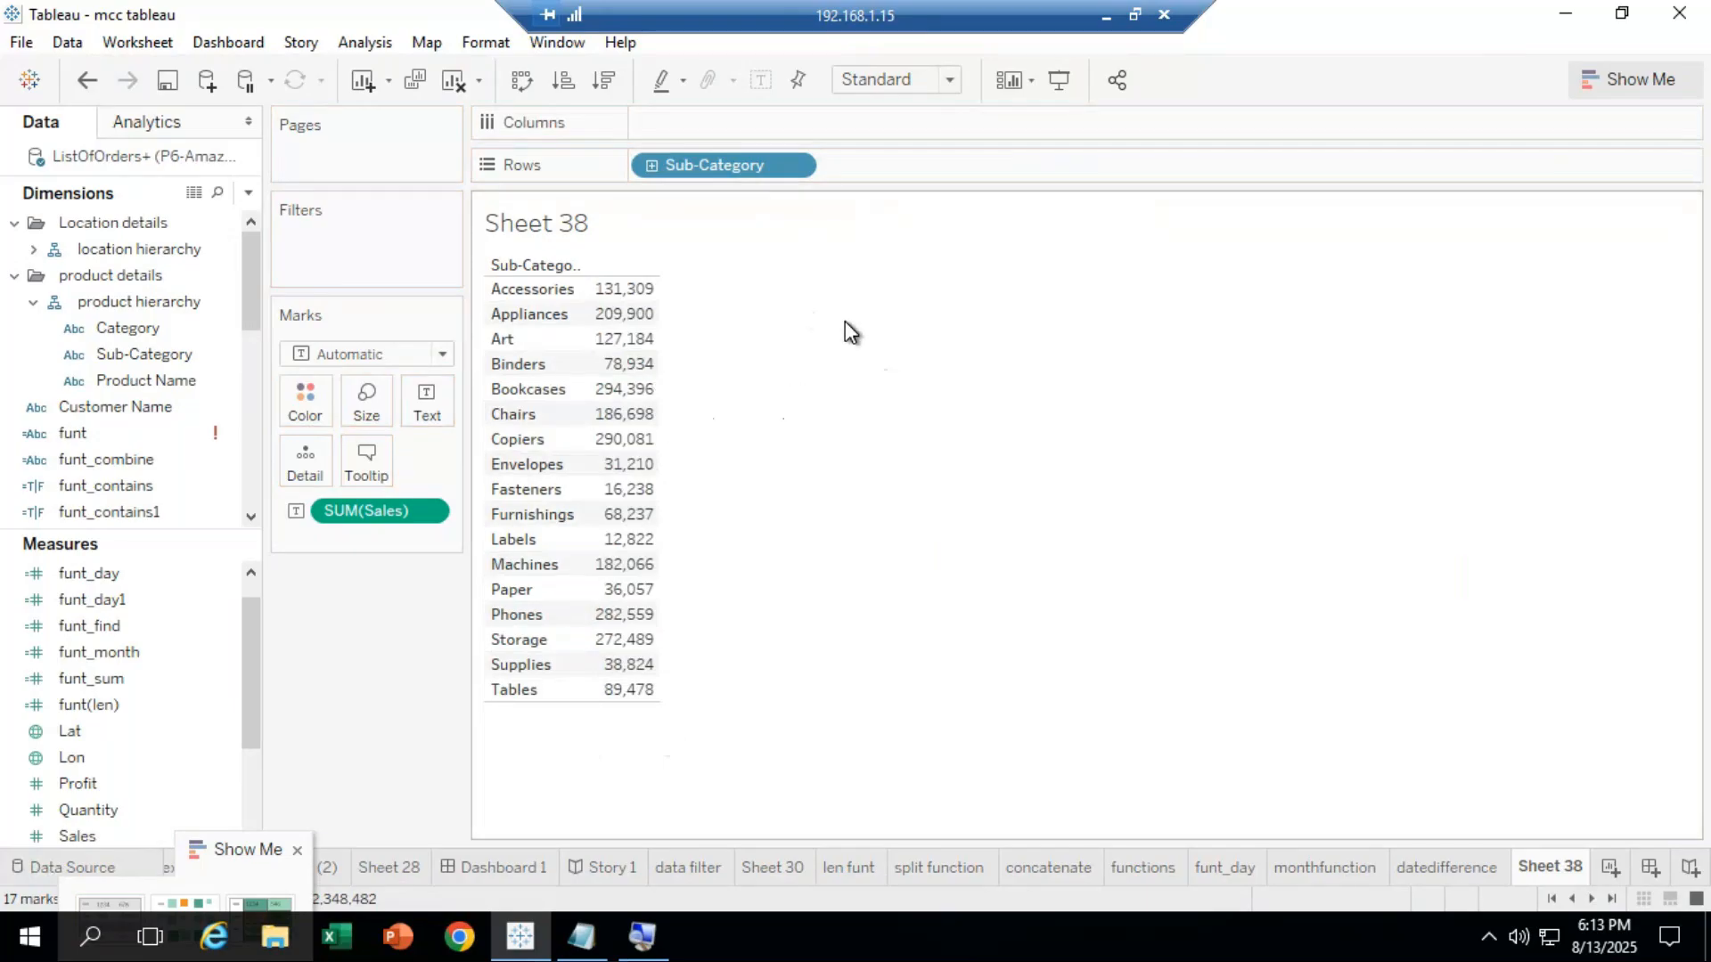
Remove the Sales values, add Sub-Category a second time in the rows, and show funt_sum as the table values.
mouse_move(608, 278)
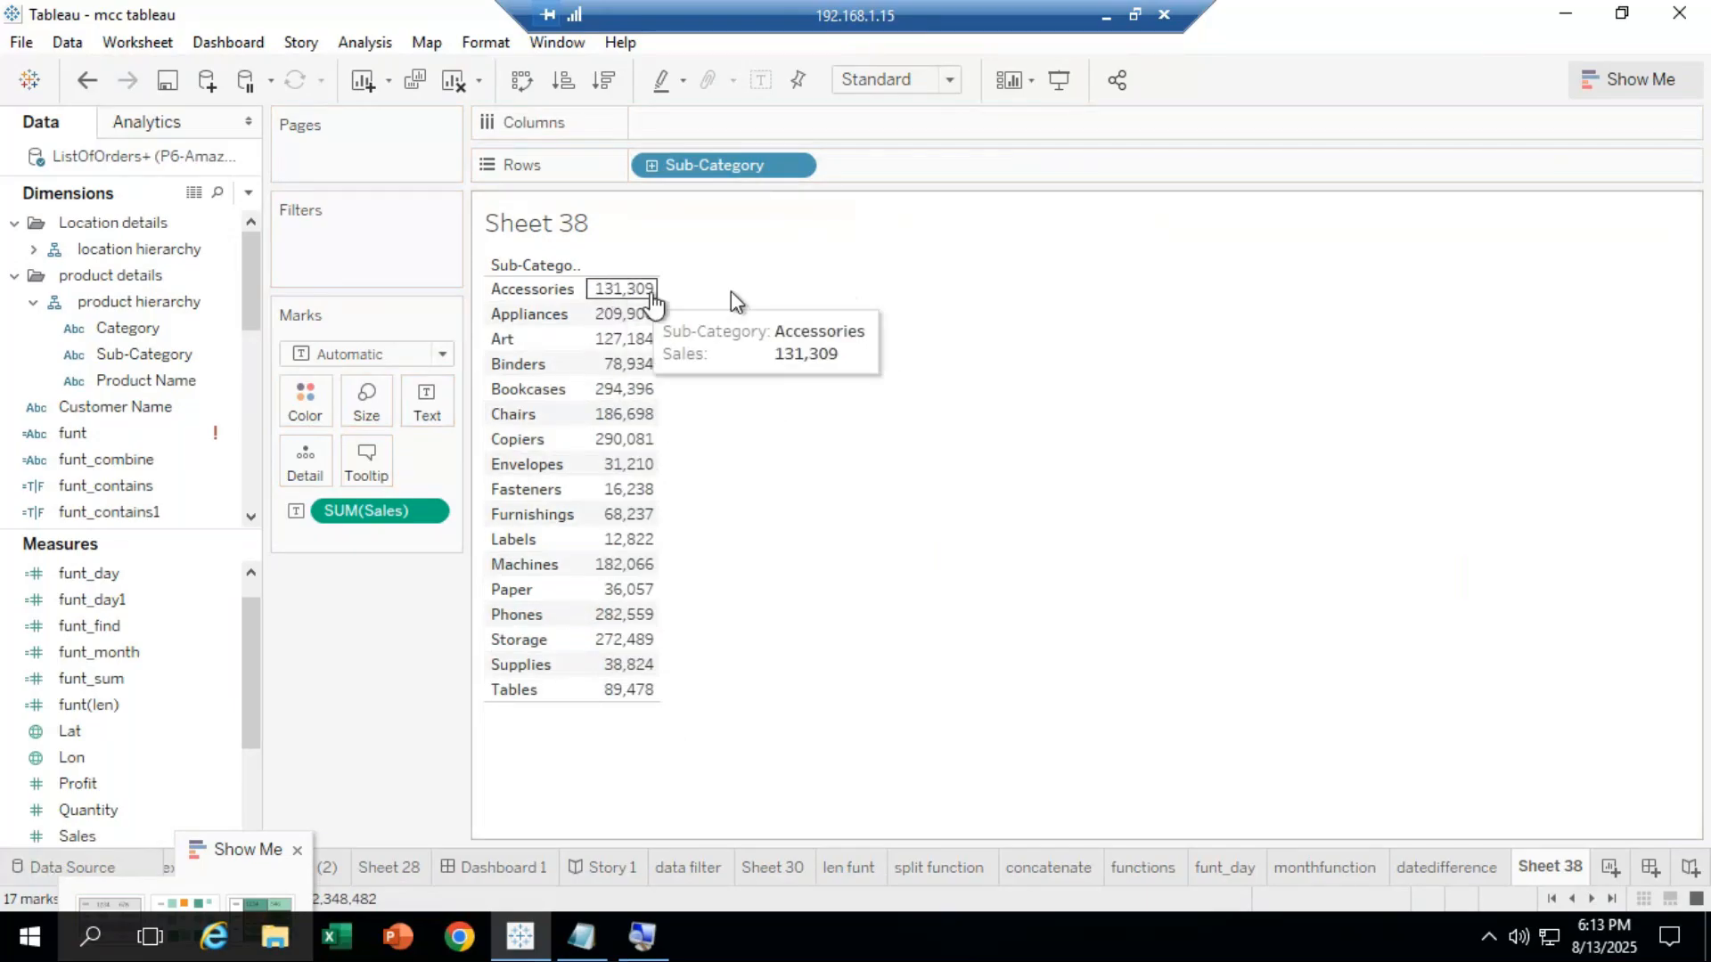
left_click_drag(383, 510, 396, 637)
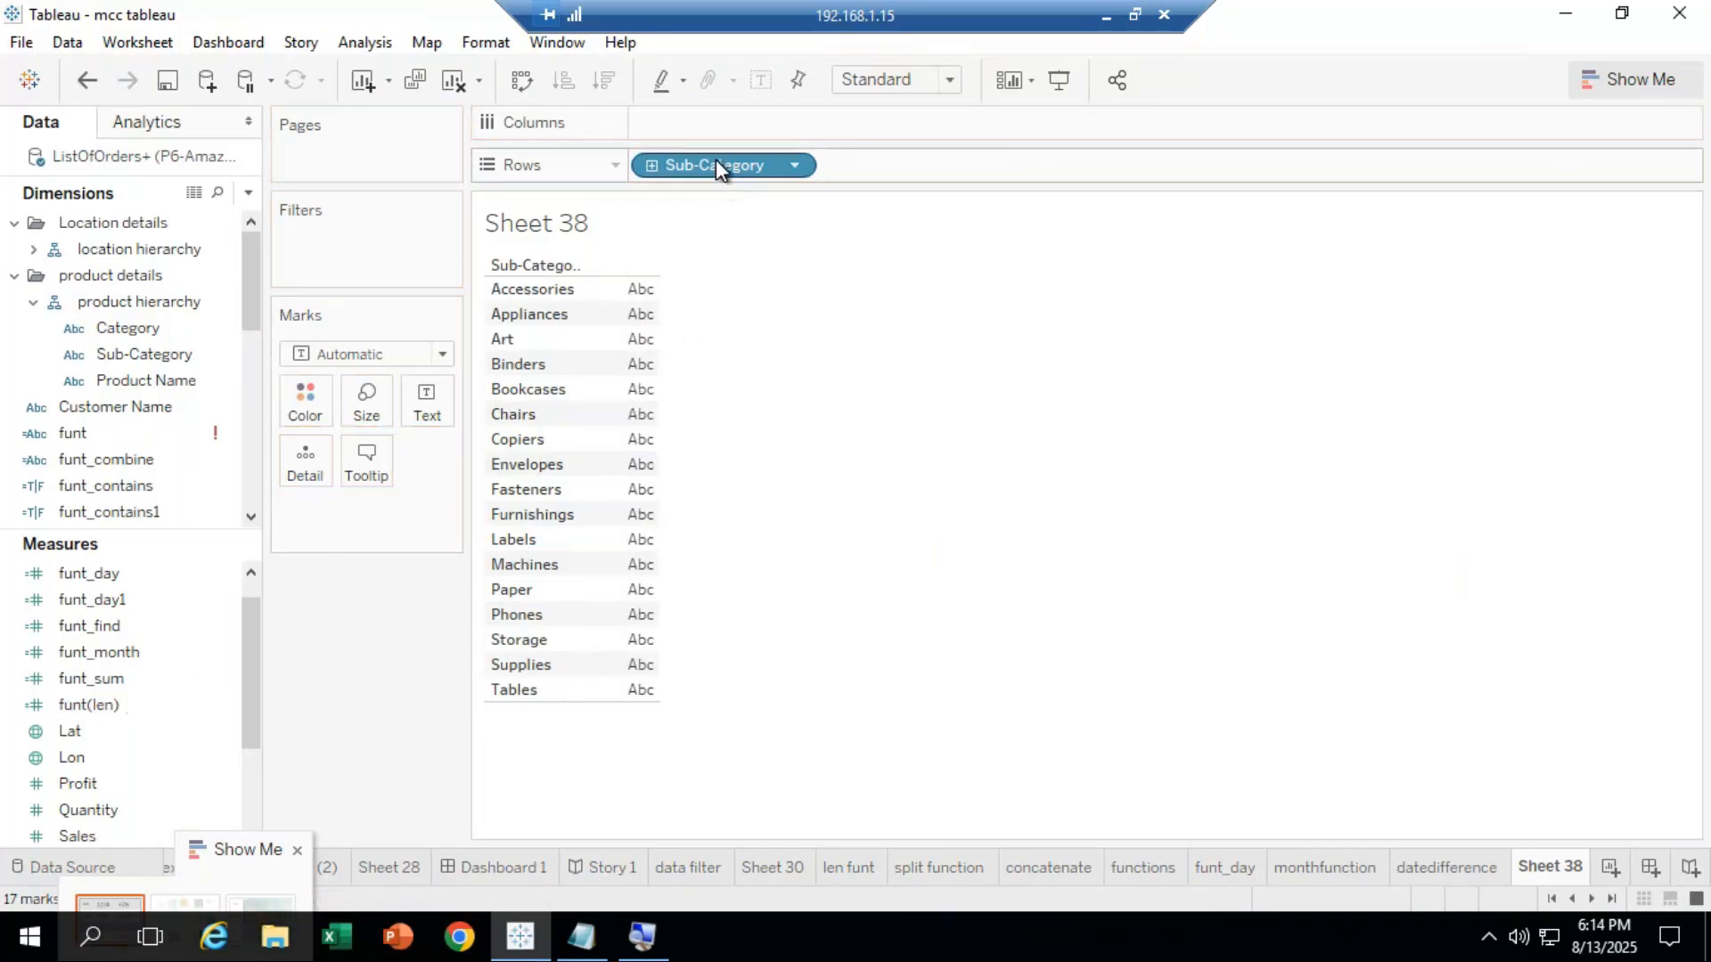
left_click_drag(716, 156, 946, 233)
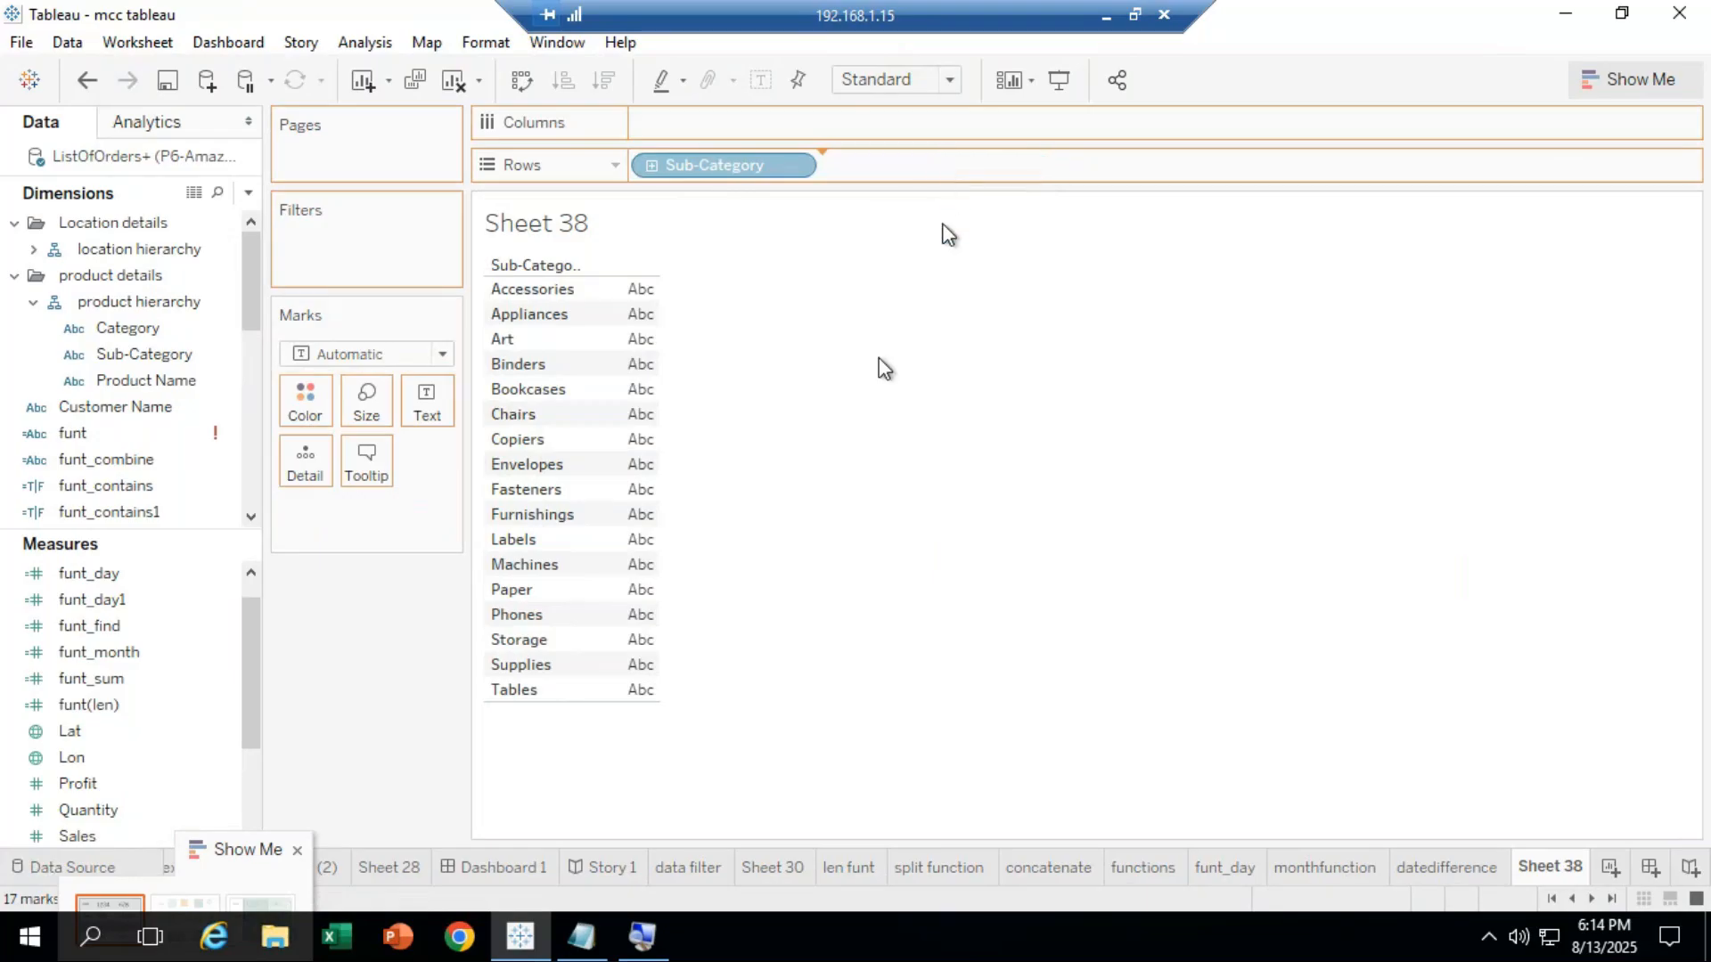
left_click(142, 680)
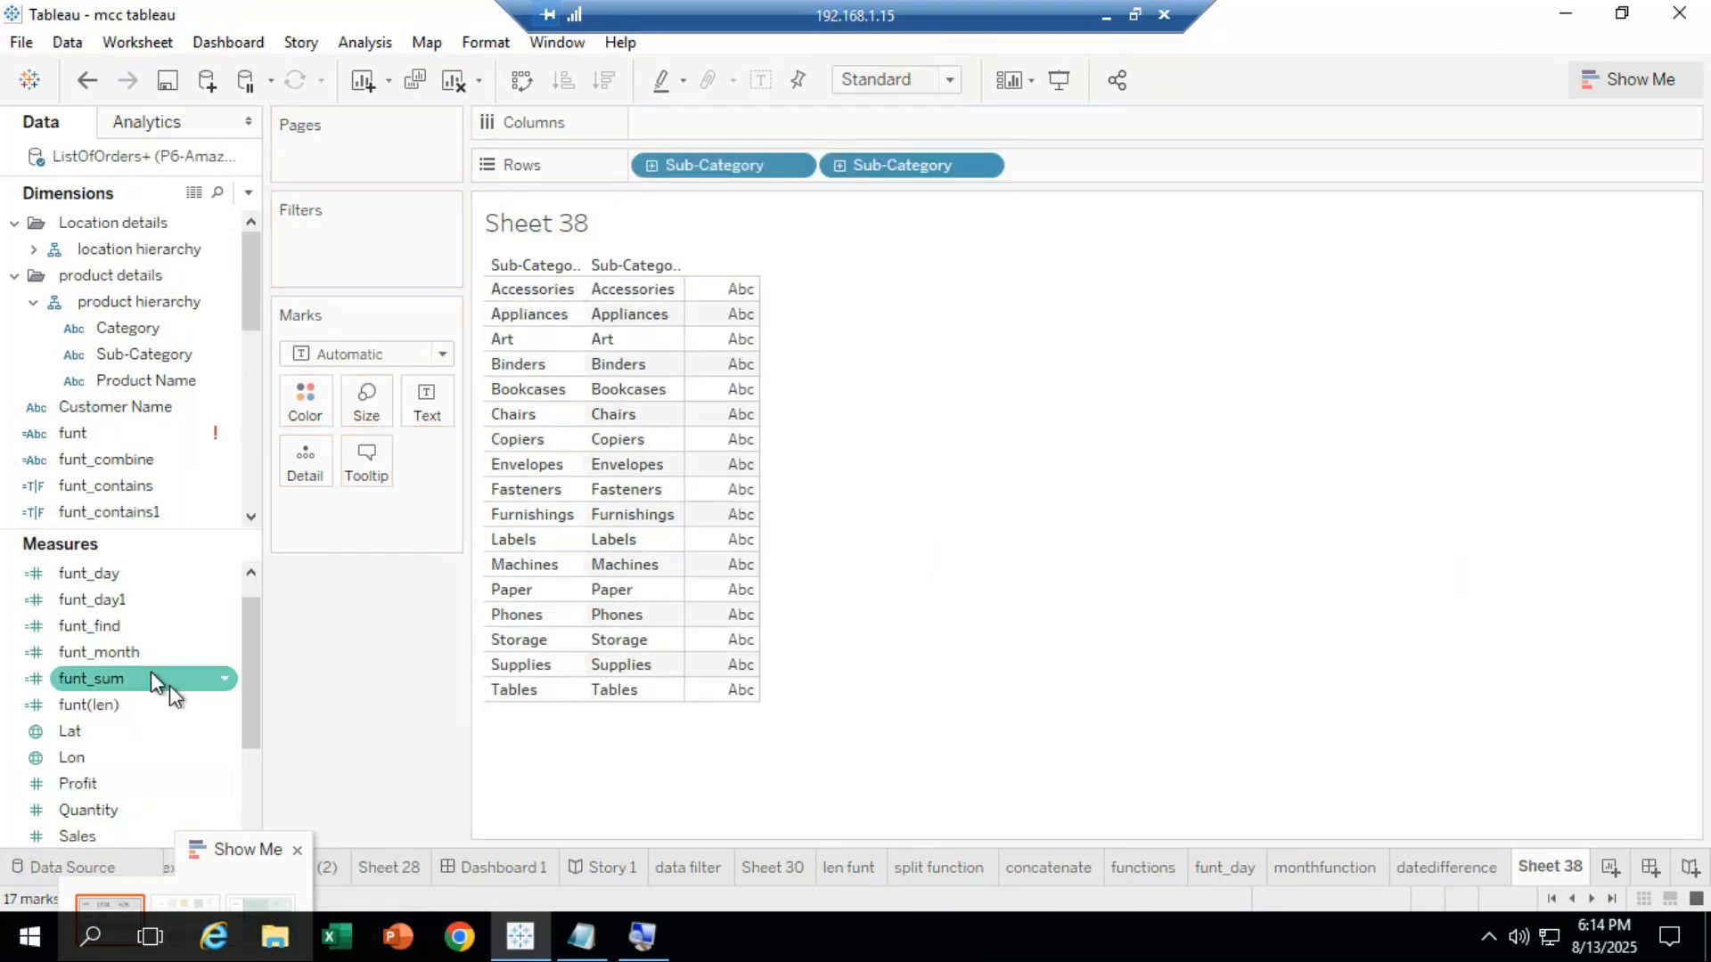
left_click_drag(113, 686, 776, 367)
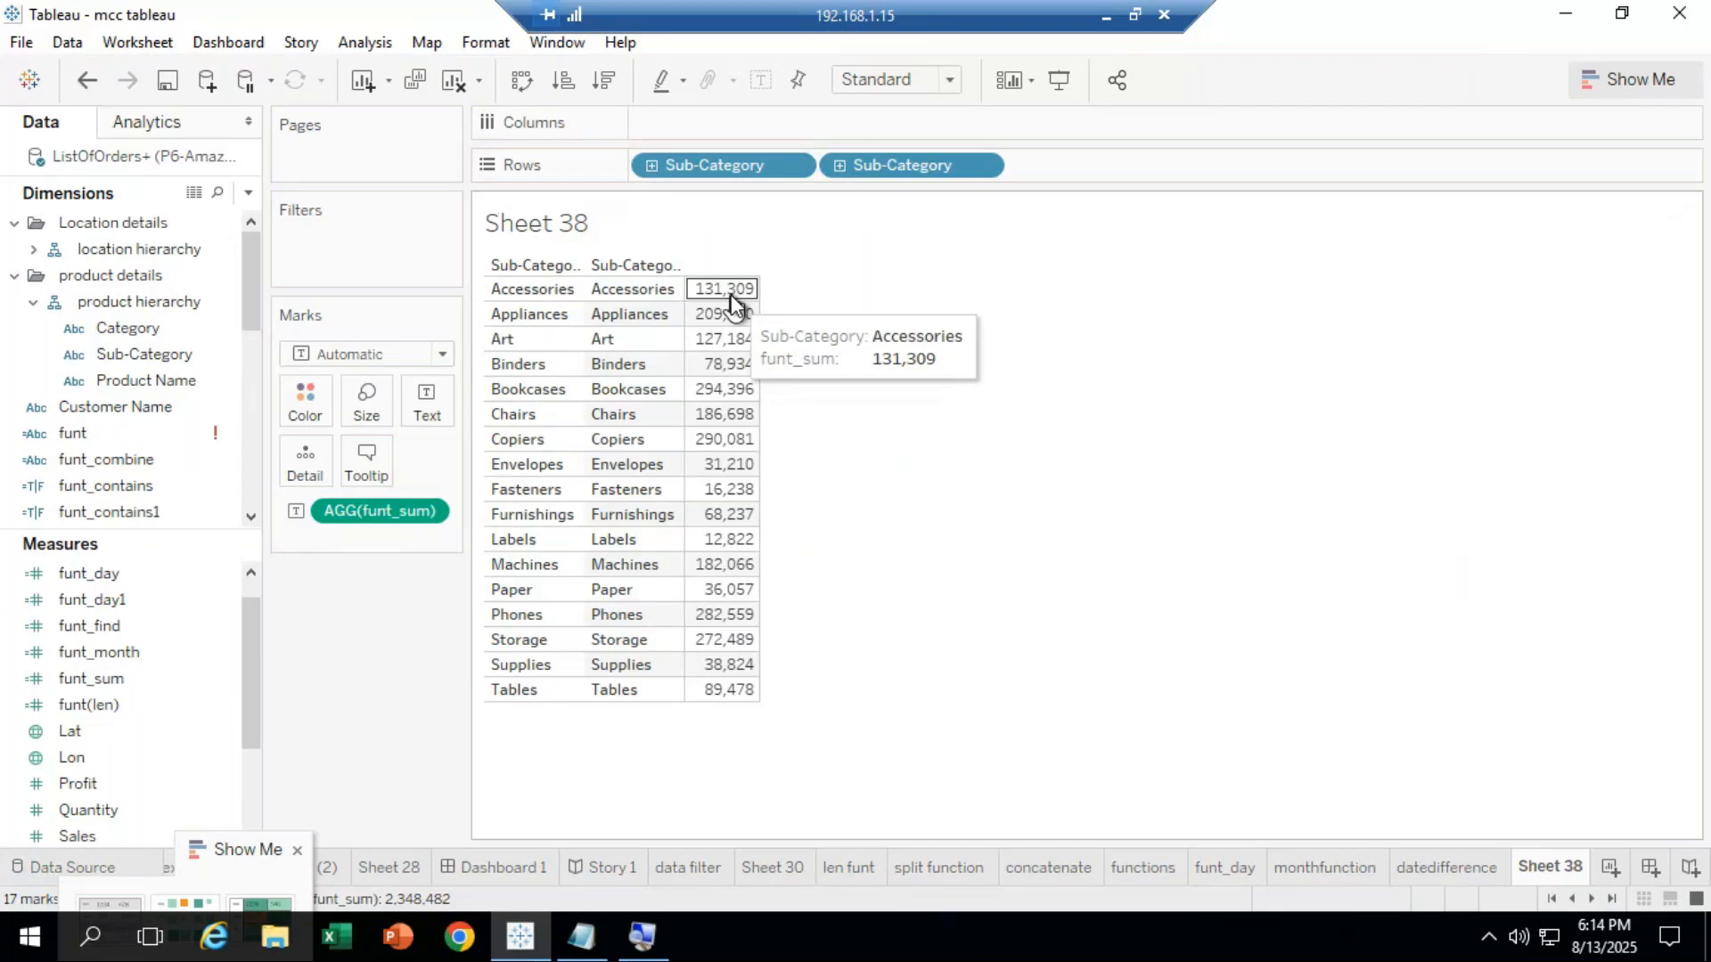
Swap funt_sum for Sales as the table values, and clear Sales and the duplicate Sub-Category from the view.
left_click_drag(368, 508, 386, 715)
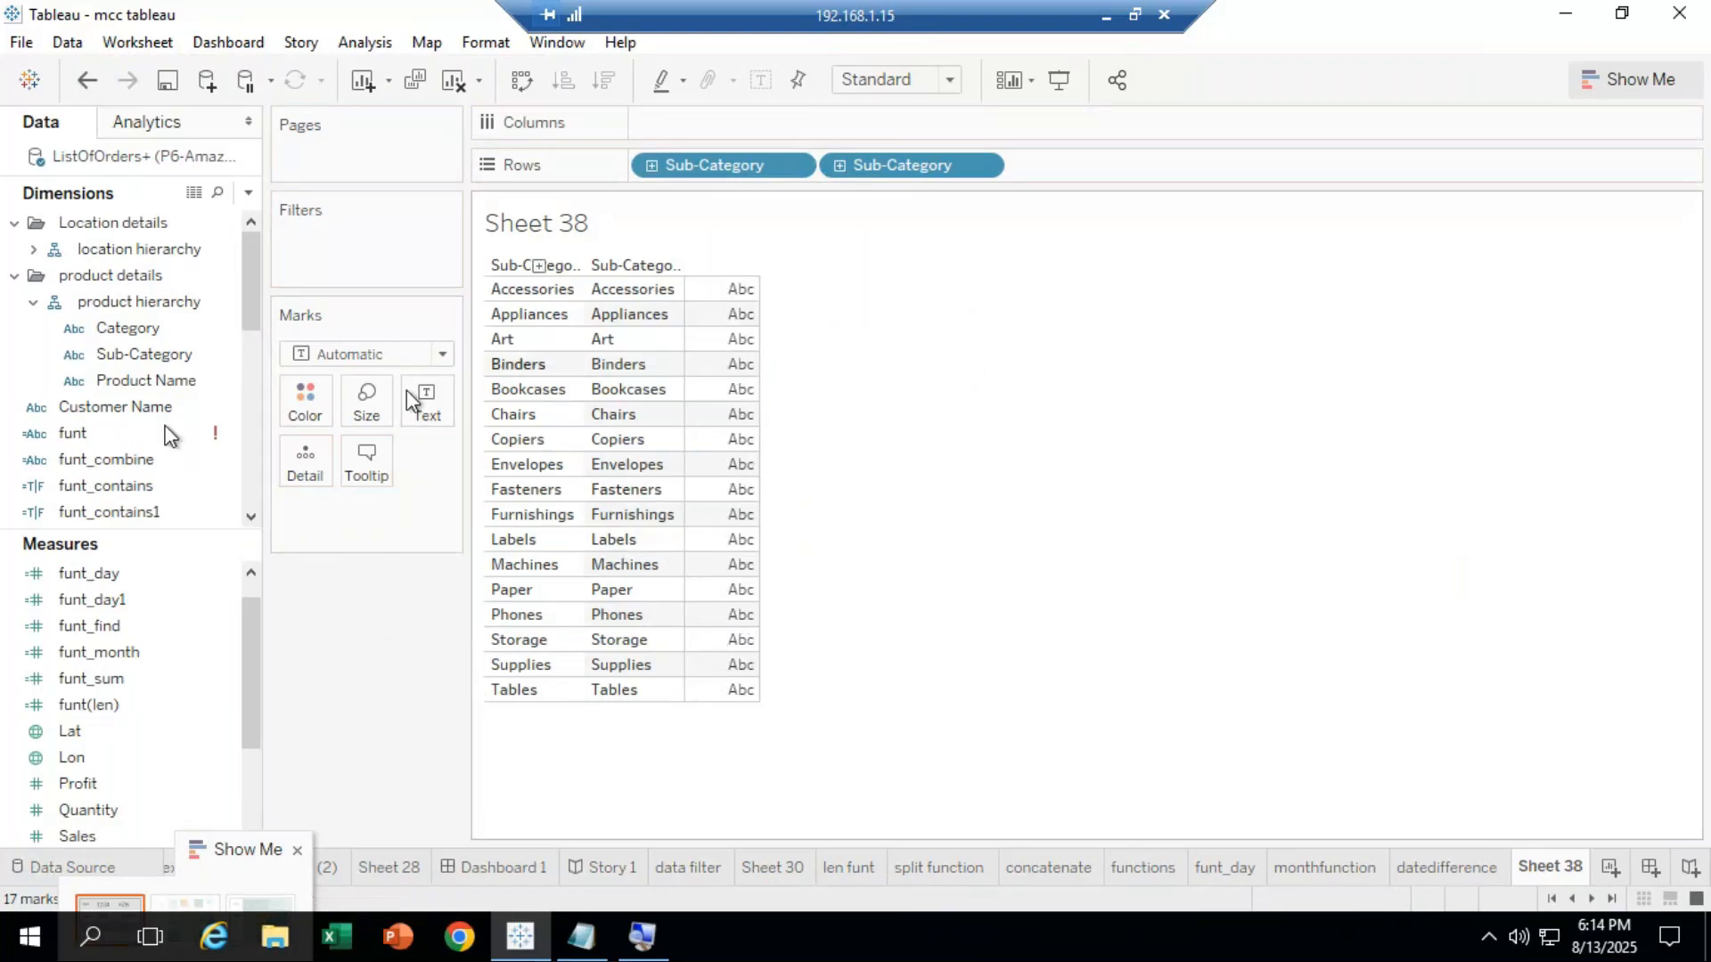
left_click(110, 784)
left_click_drag(90, 818, 710, 371)
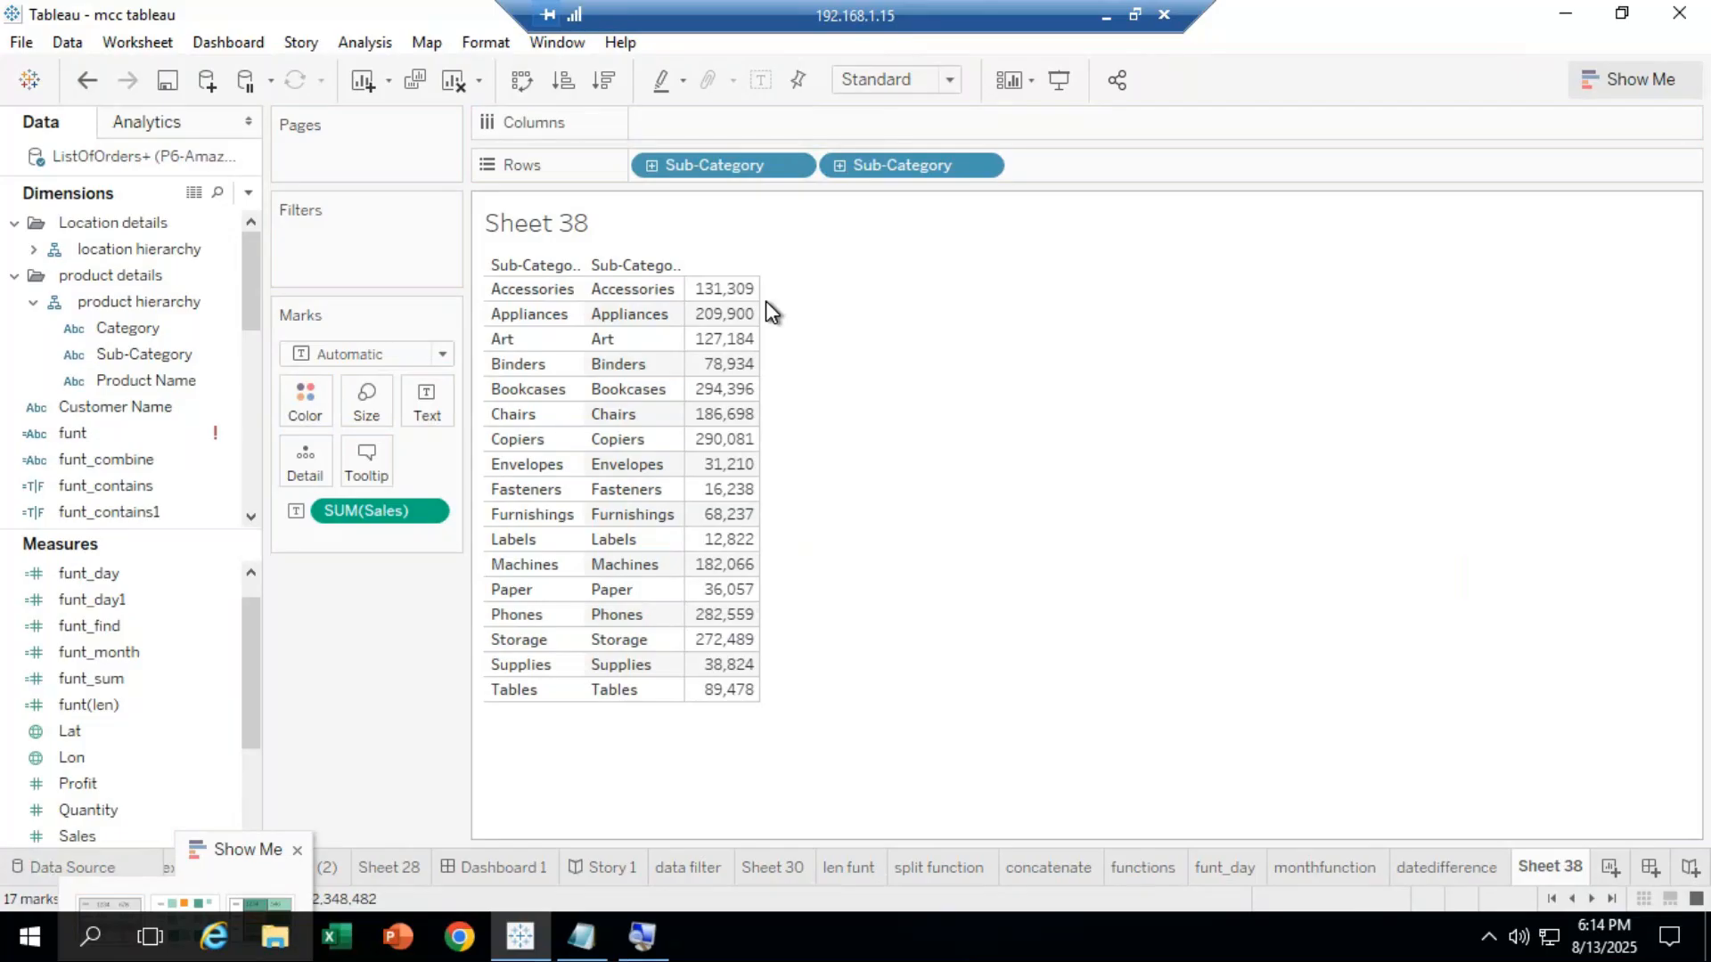
left_click_drag(882, 164, 417, 603)
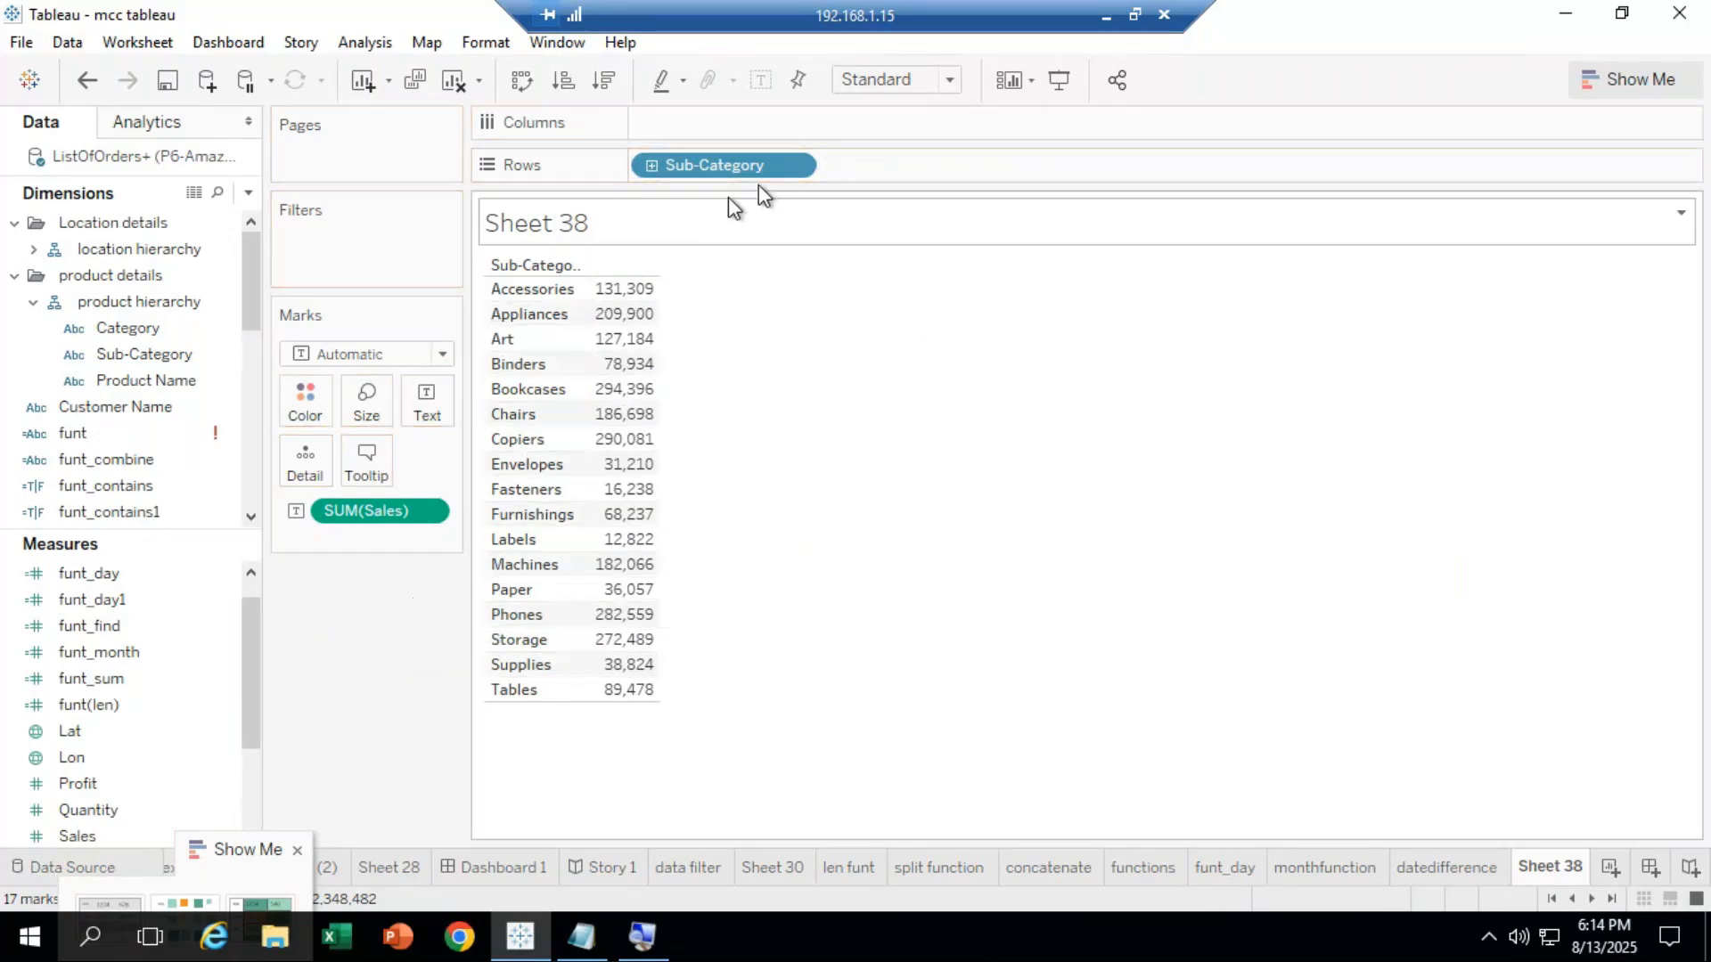
left_click_drag(378, 511, 375, 657)
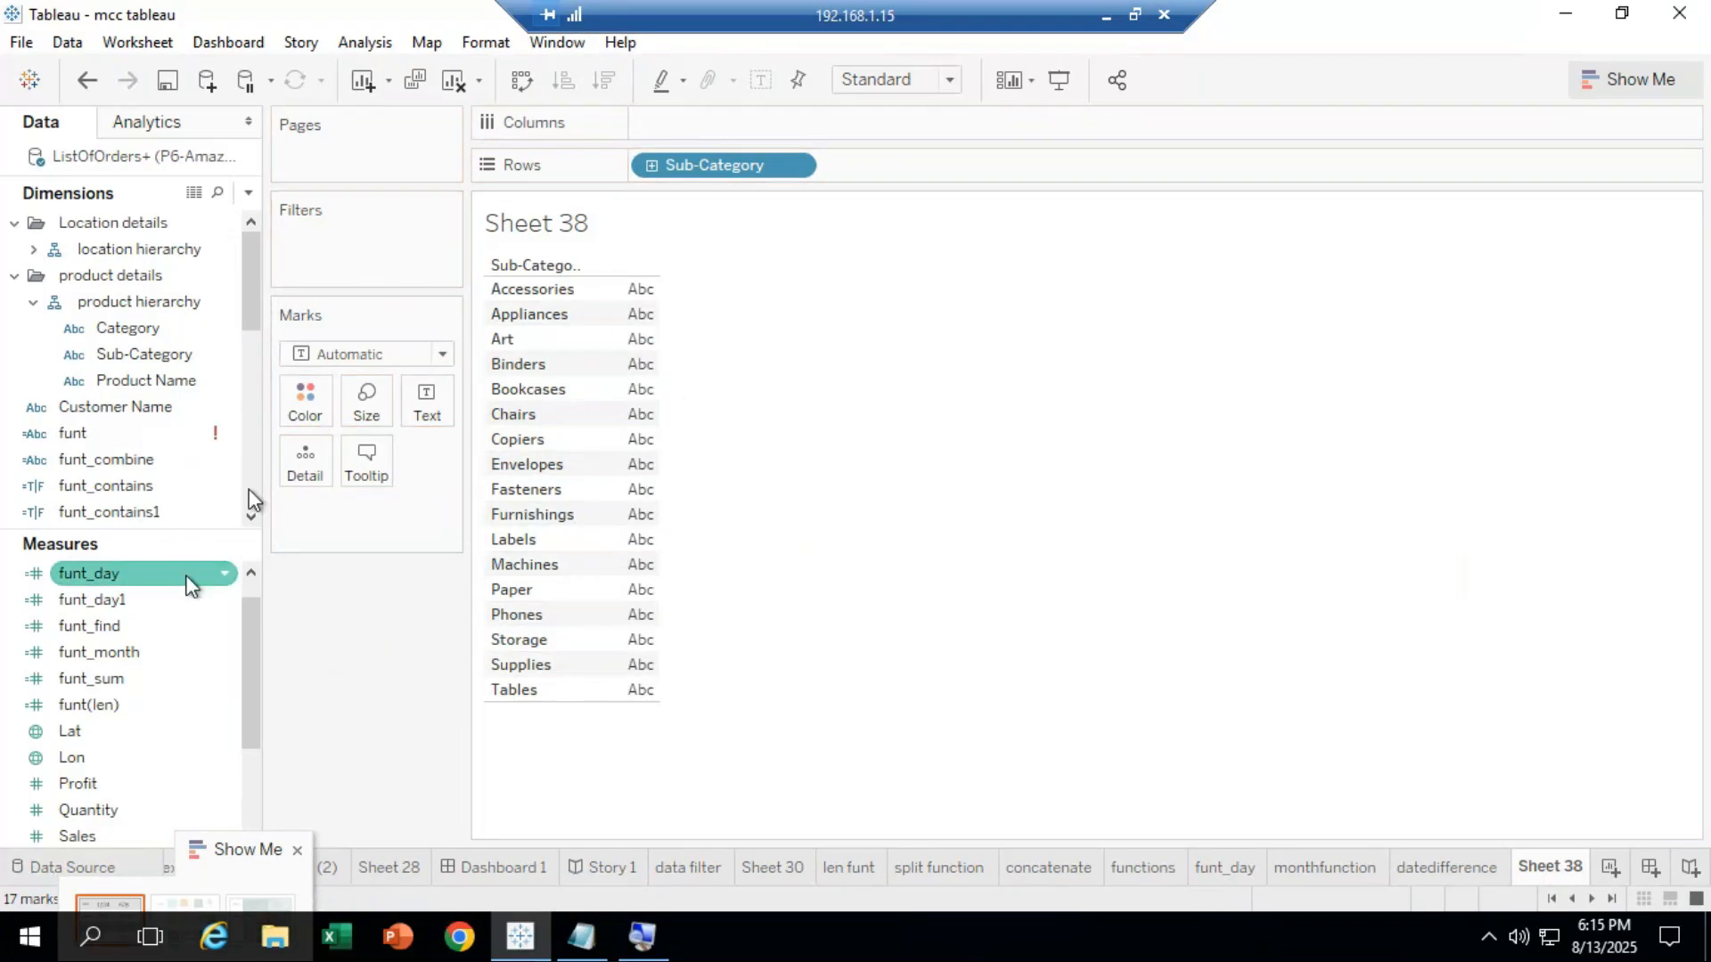
Start a new calculated field named funt_average.
left_click(365, 42)
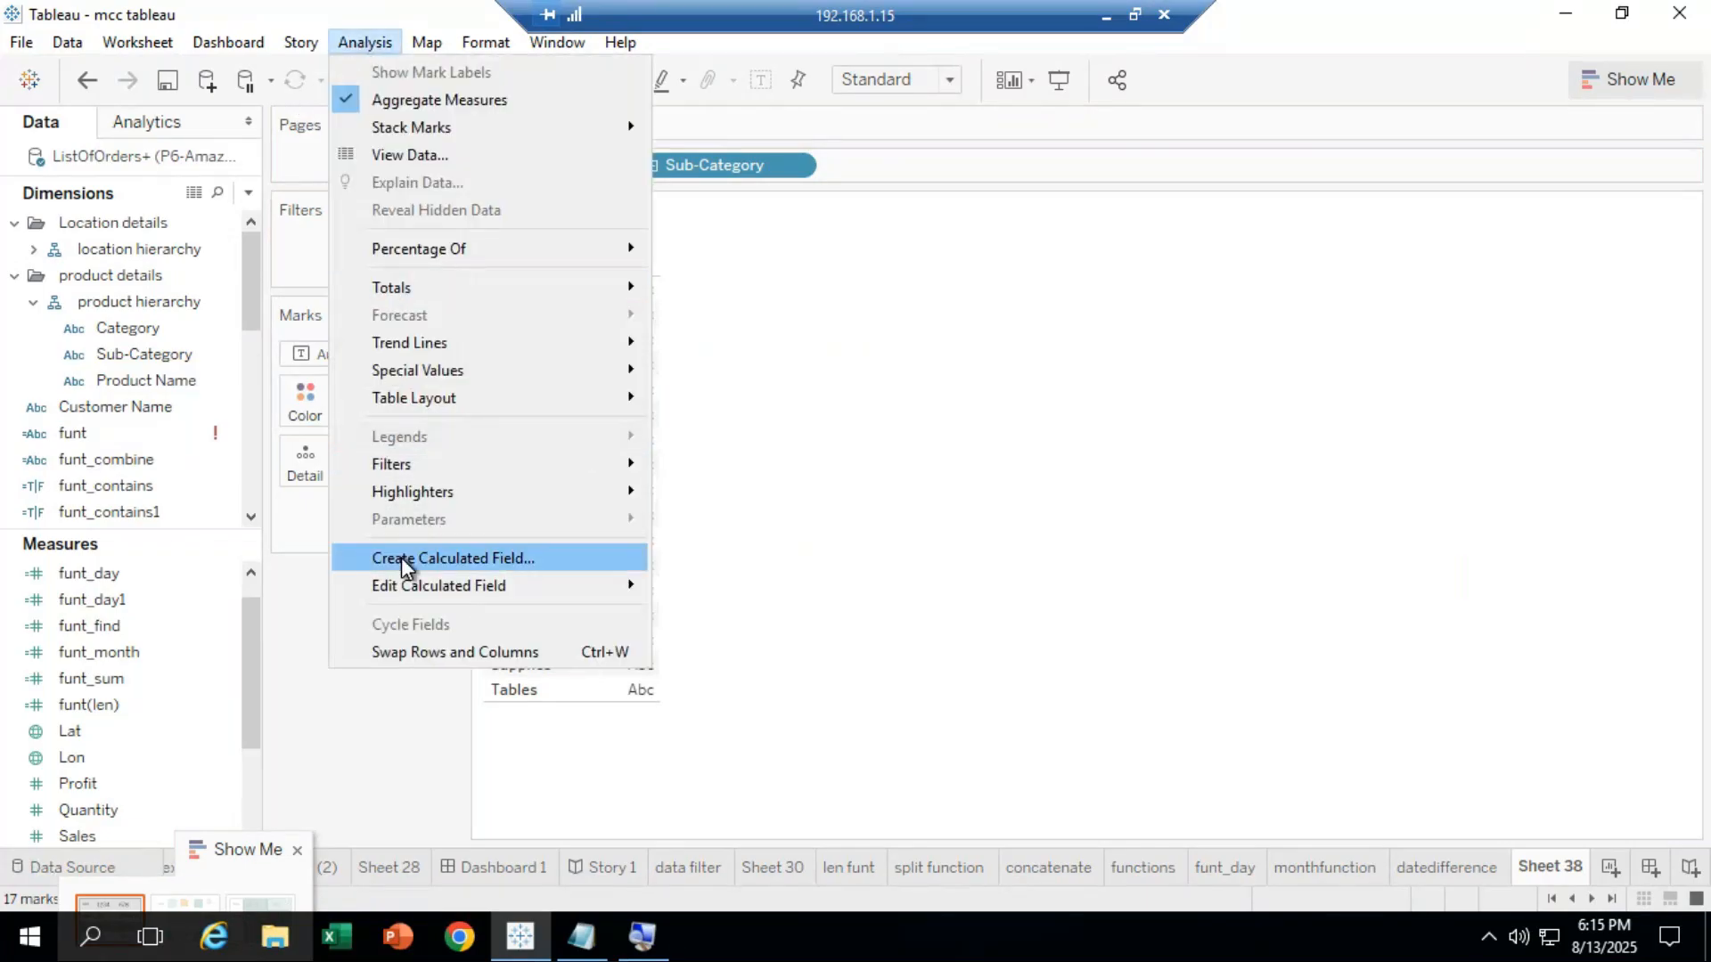
left_click(547, 560)
left_click(639, 344)
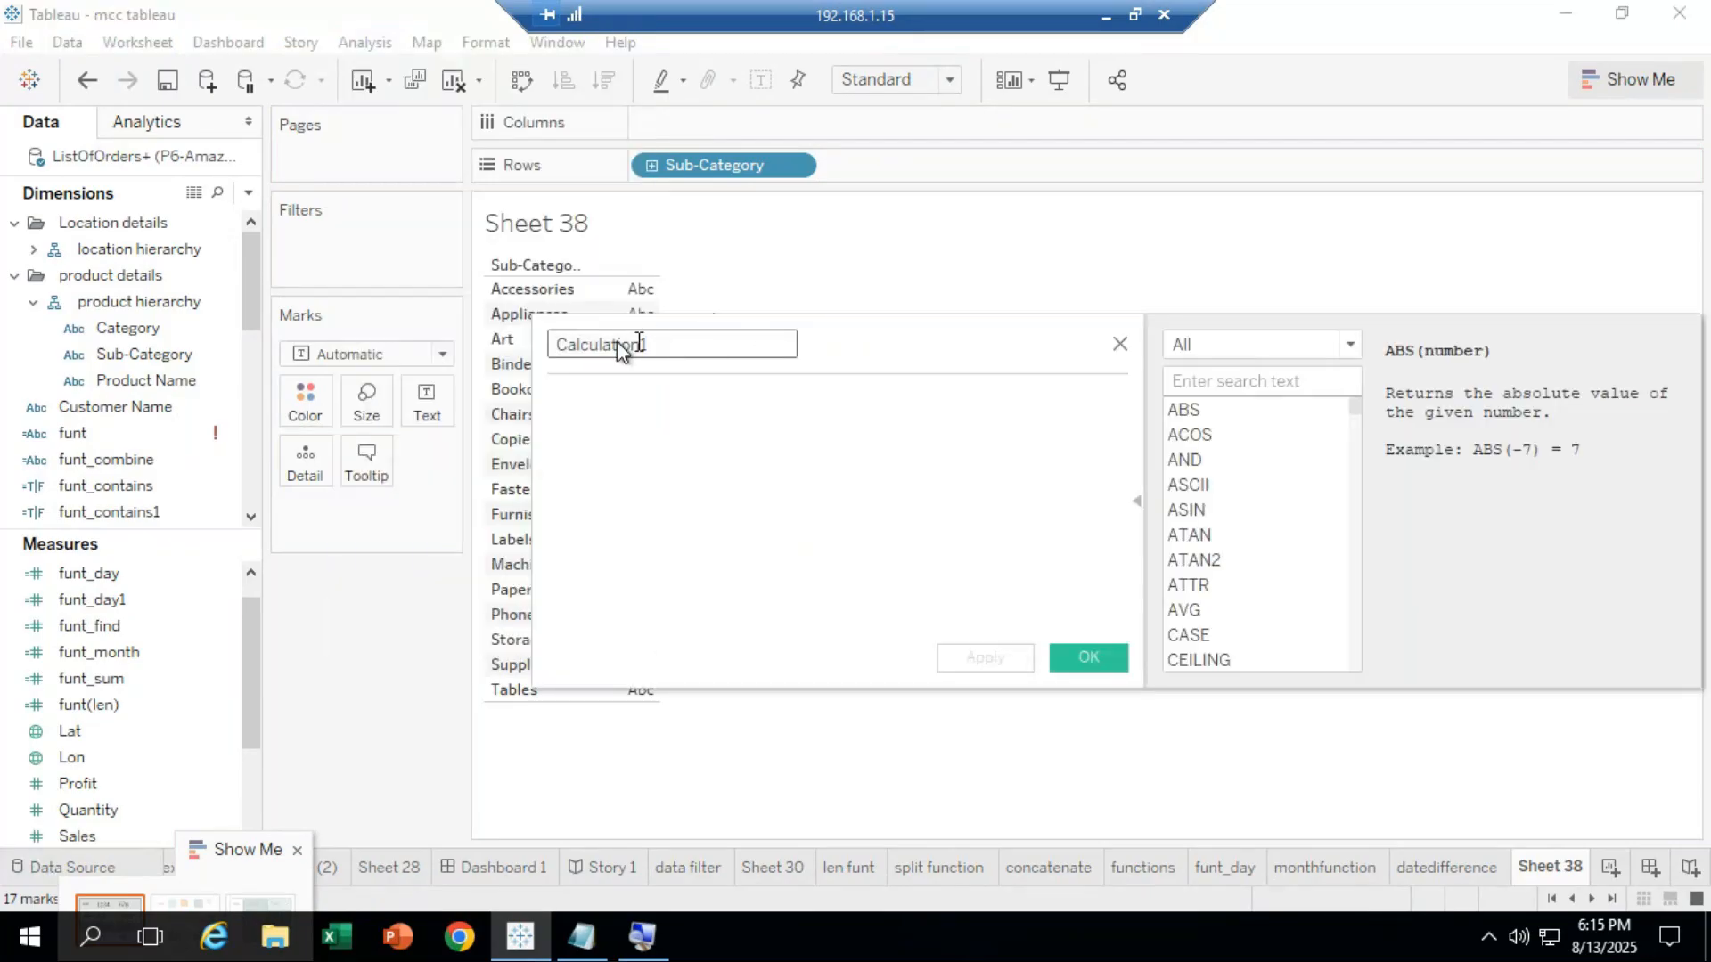
type("f")
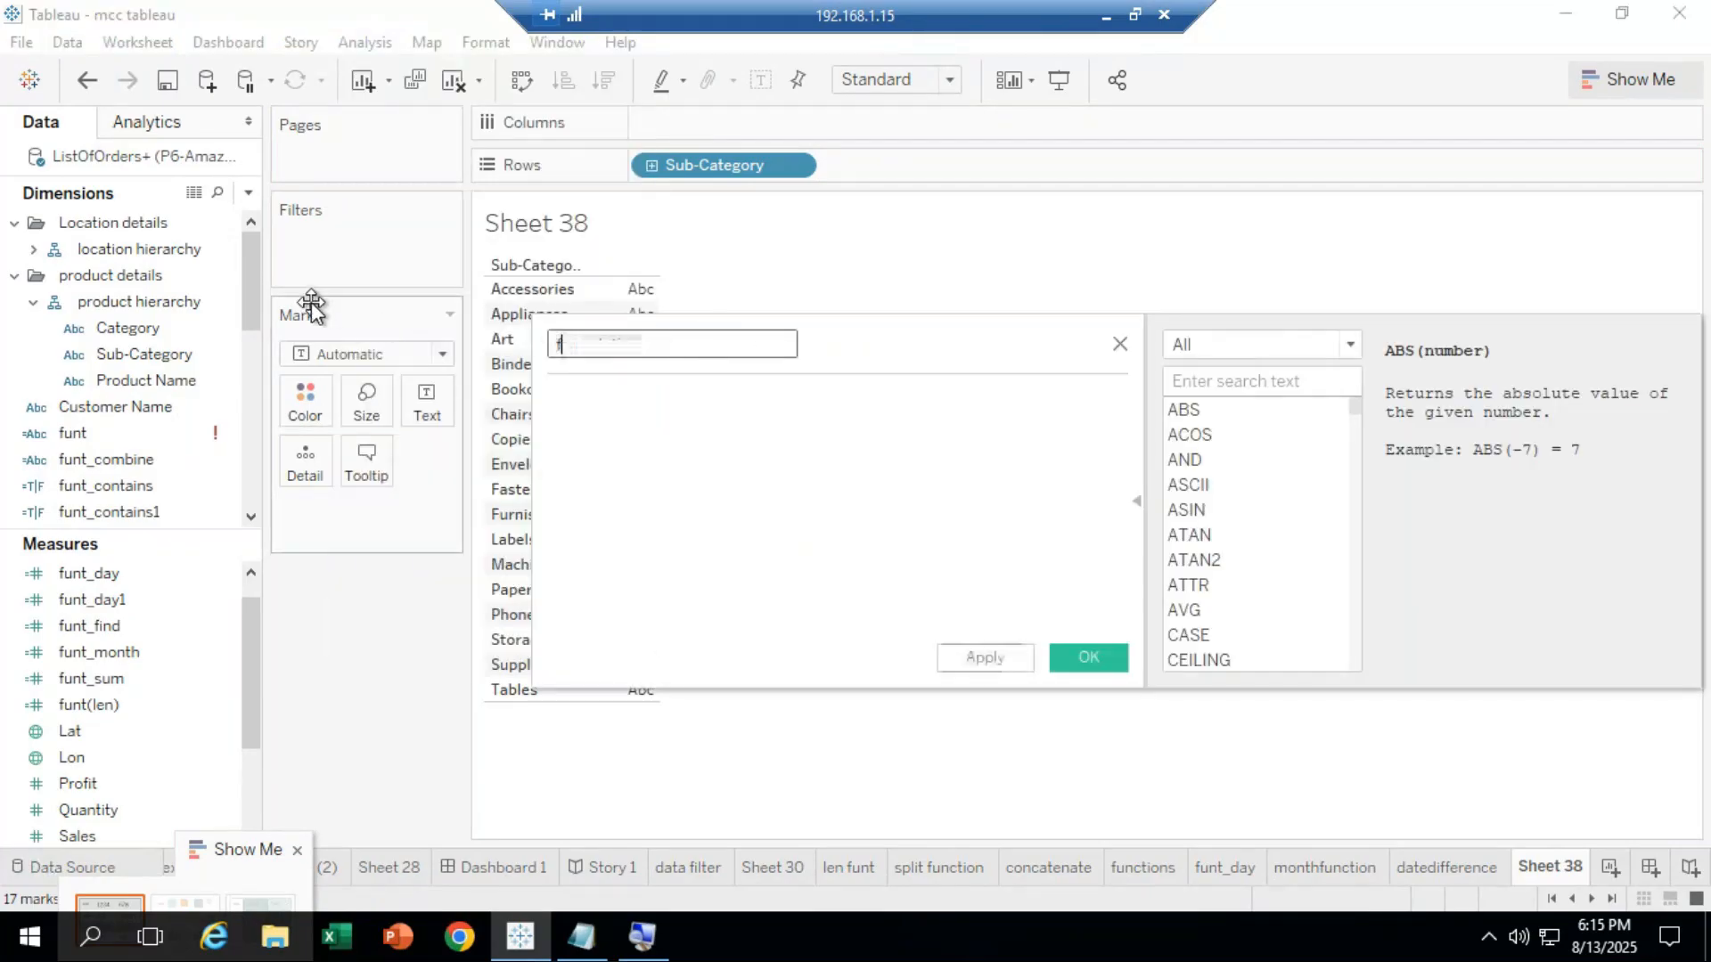
type("unt_average")
left_click(618, 397)
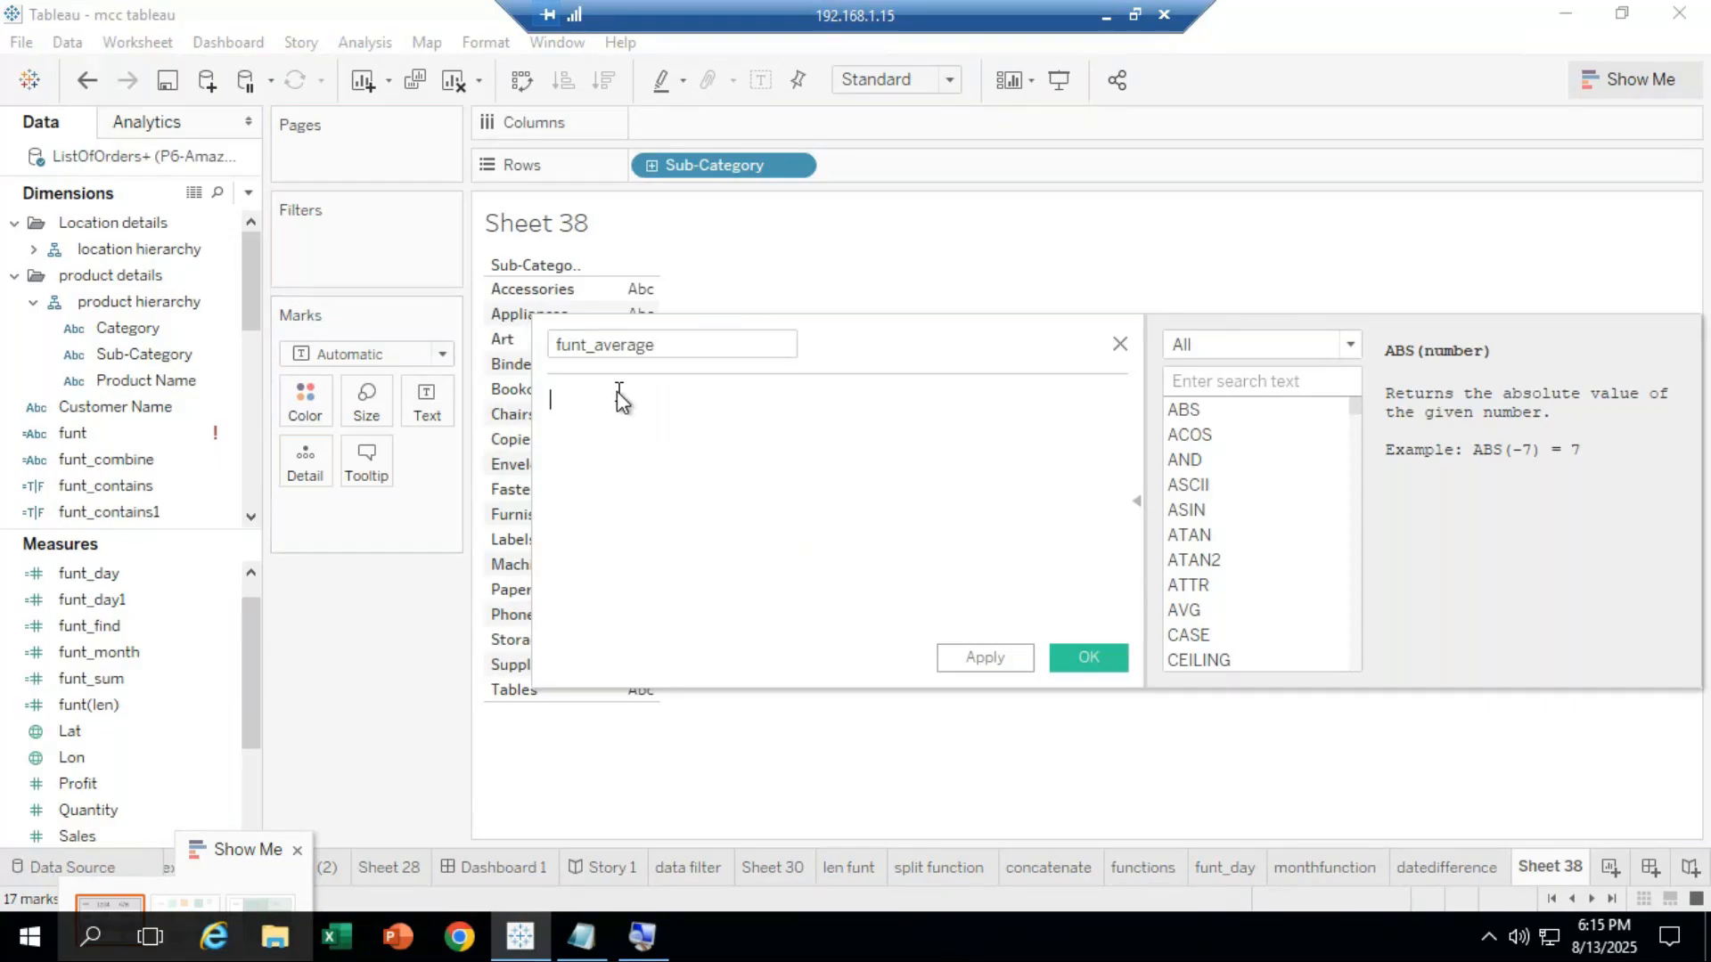
type("average")
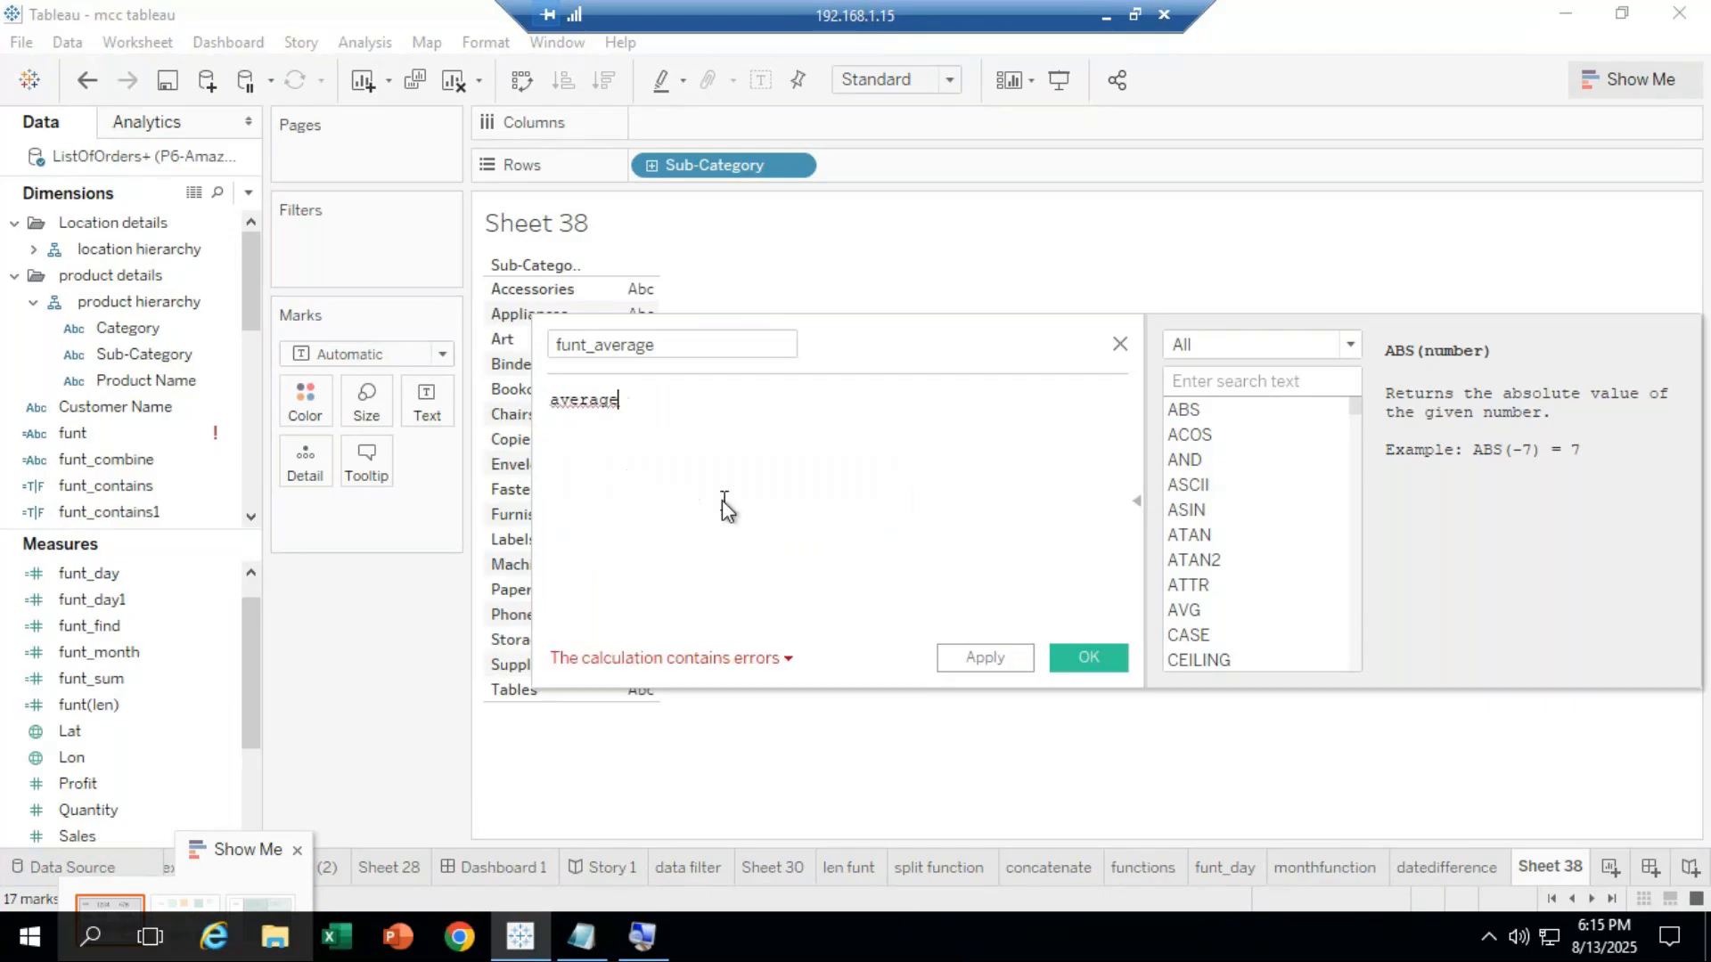
key("BackSpace")
key("BackSpace")
key("BackSpace")
key("BackSpace")
key("BackSpace")
key("BackSpace")
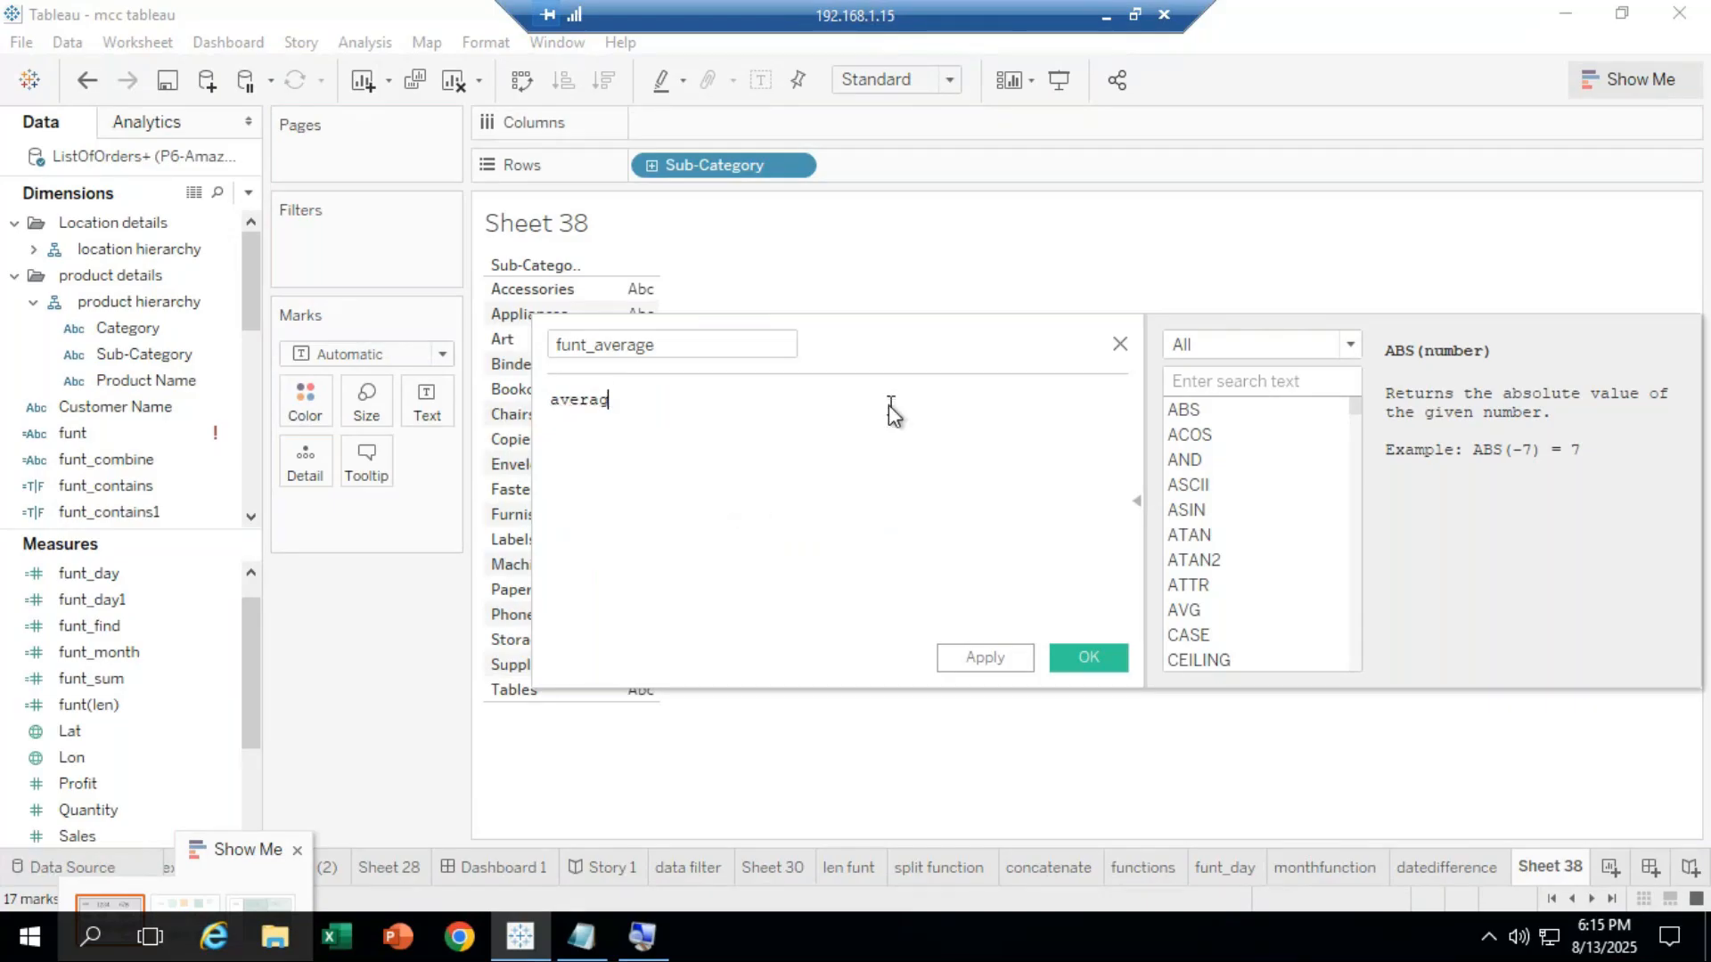
key("BackSpace")
Define the funt_average calculation as AVG([Sales]) and save it.
type("av")
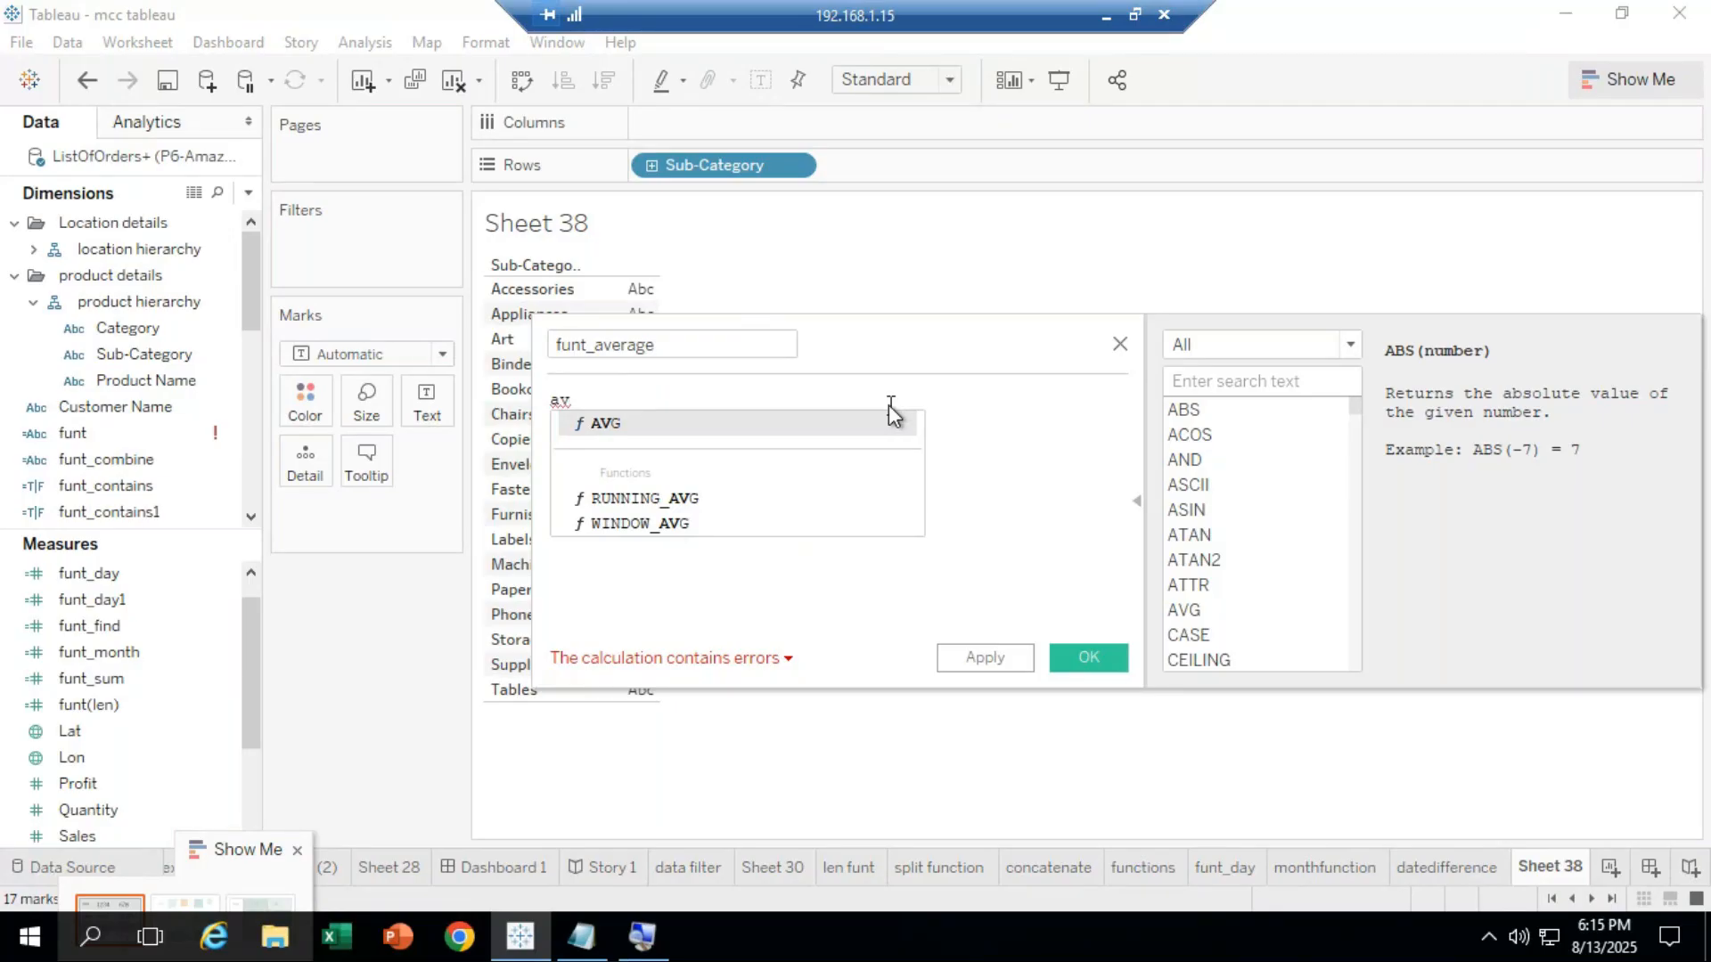
left_click(617, 426)
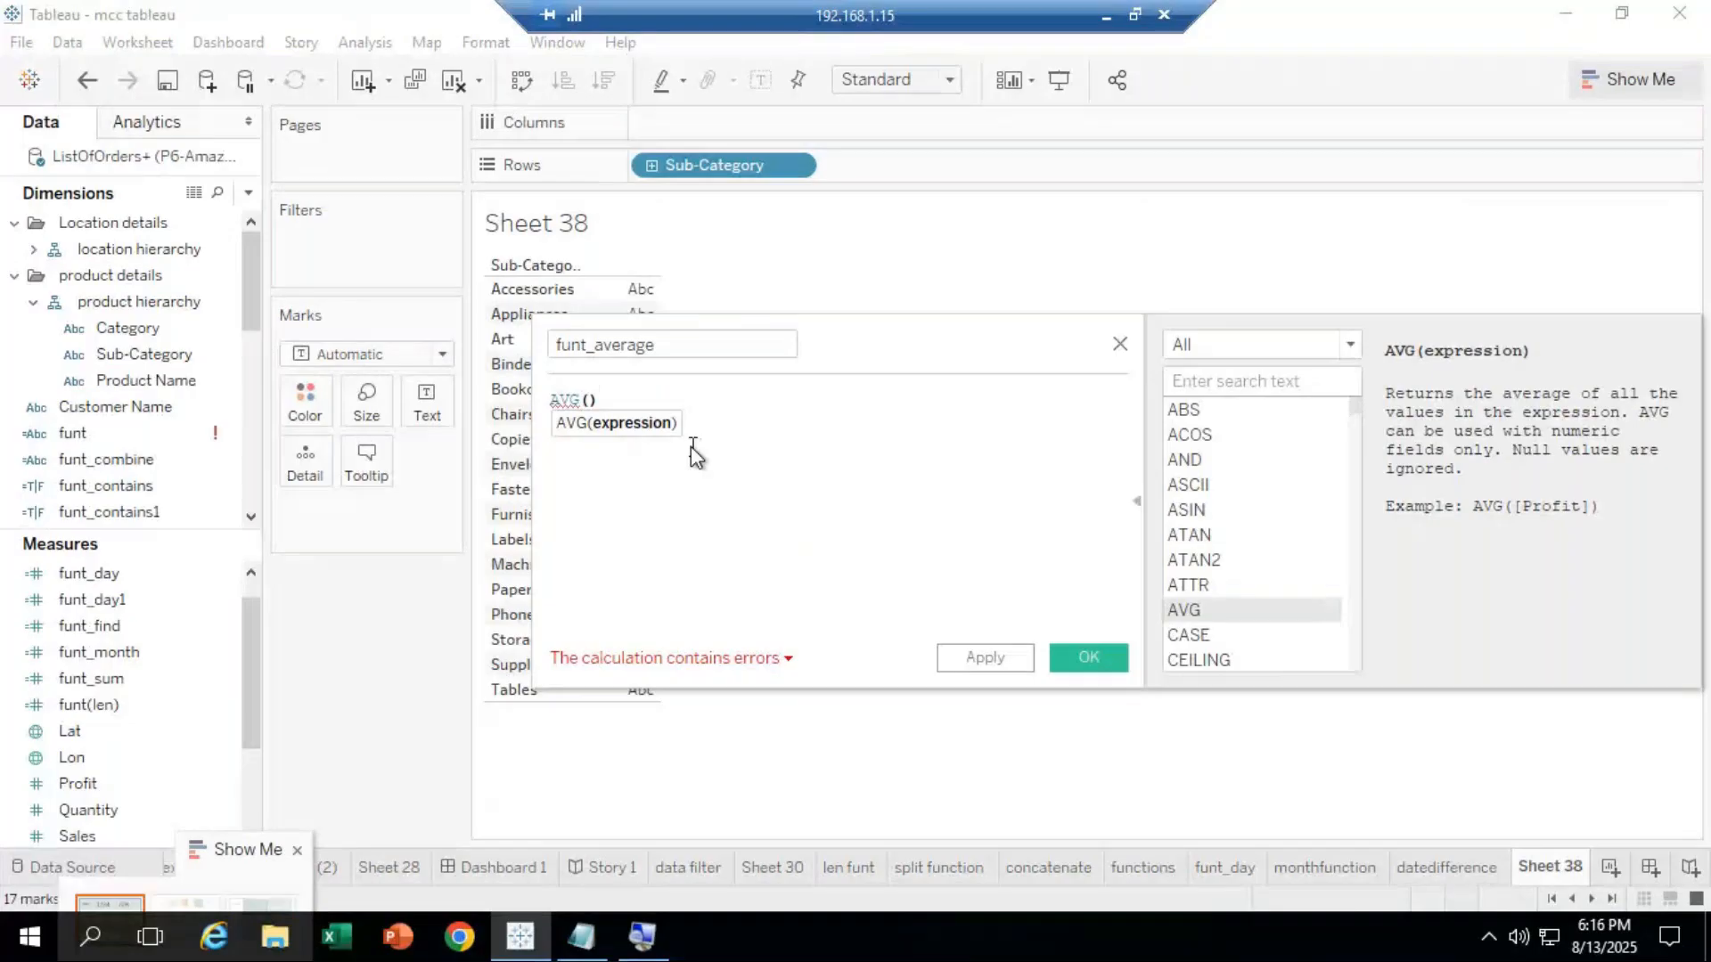
type("sales")
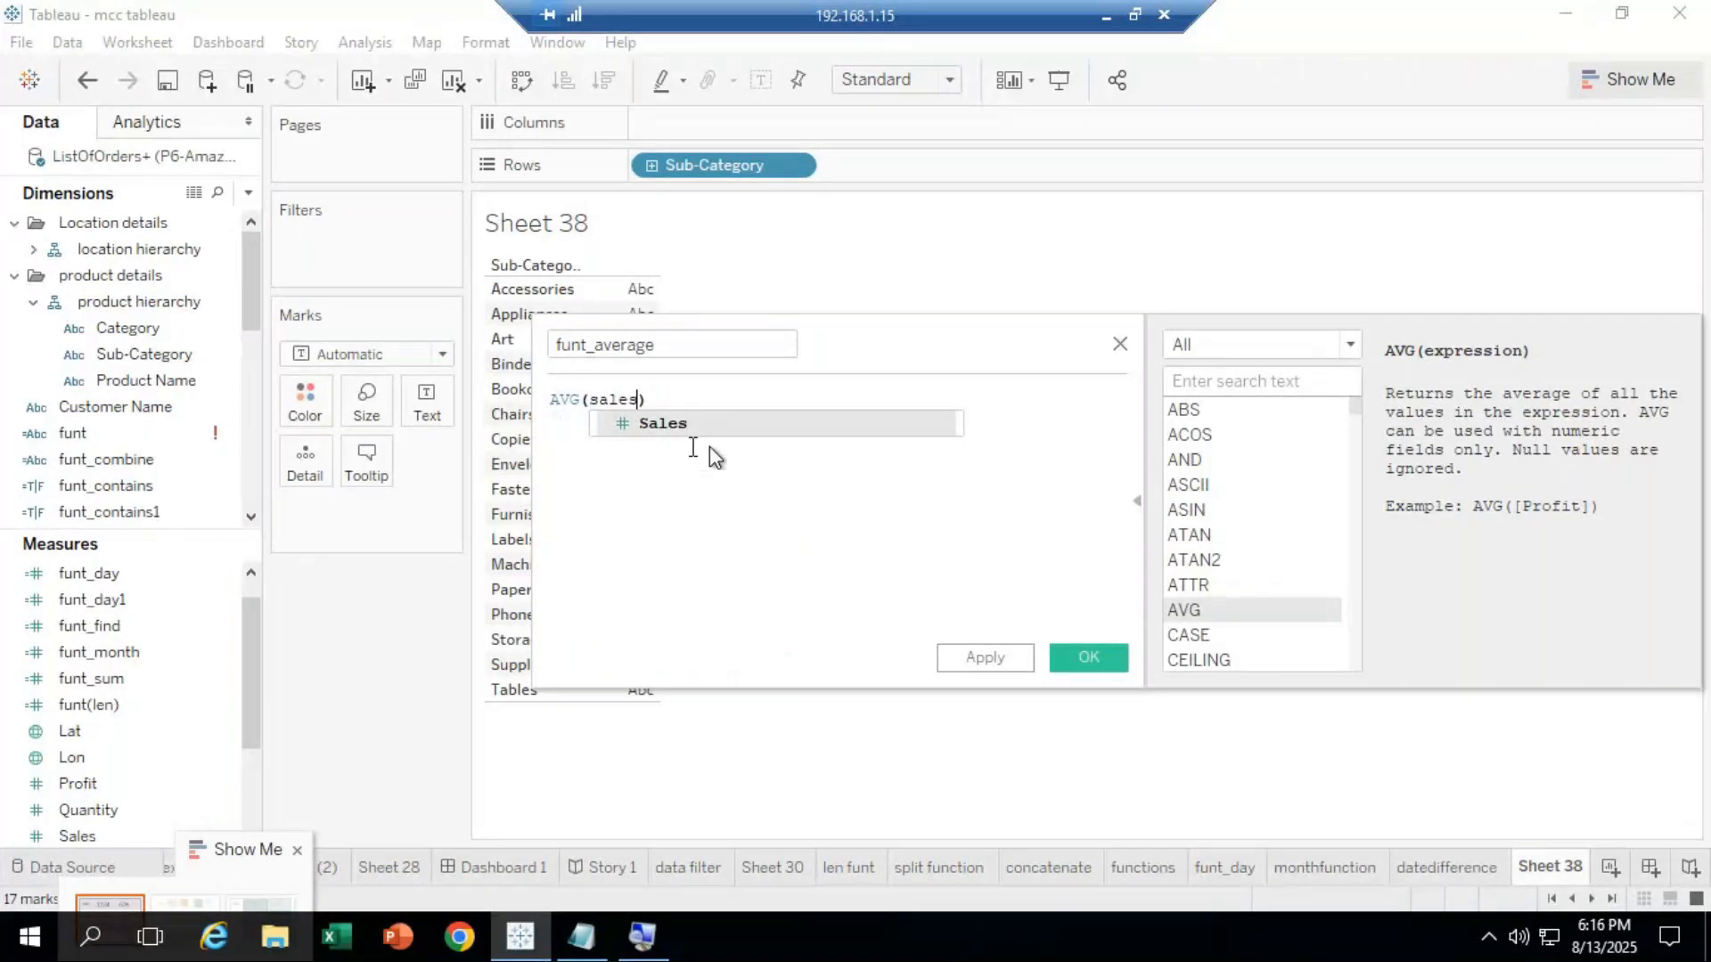
left_click(709, 443)
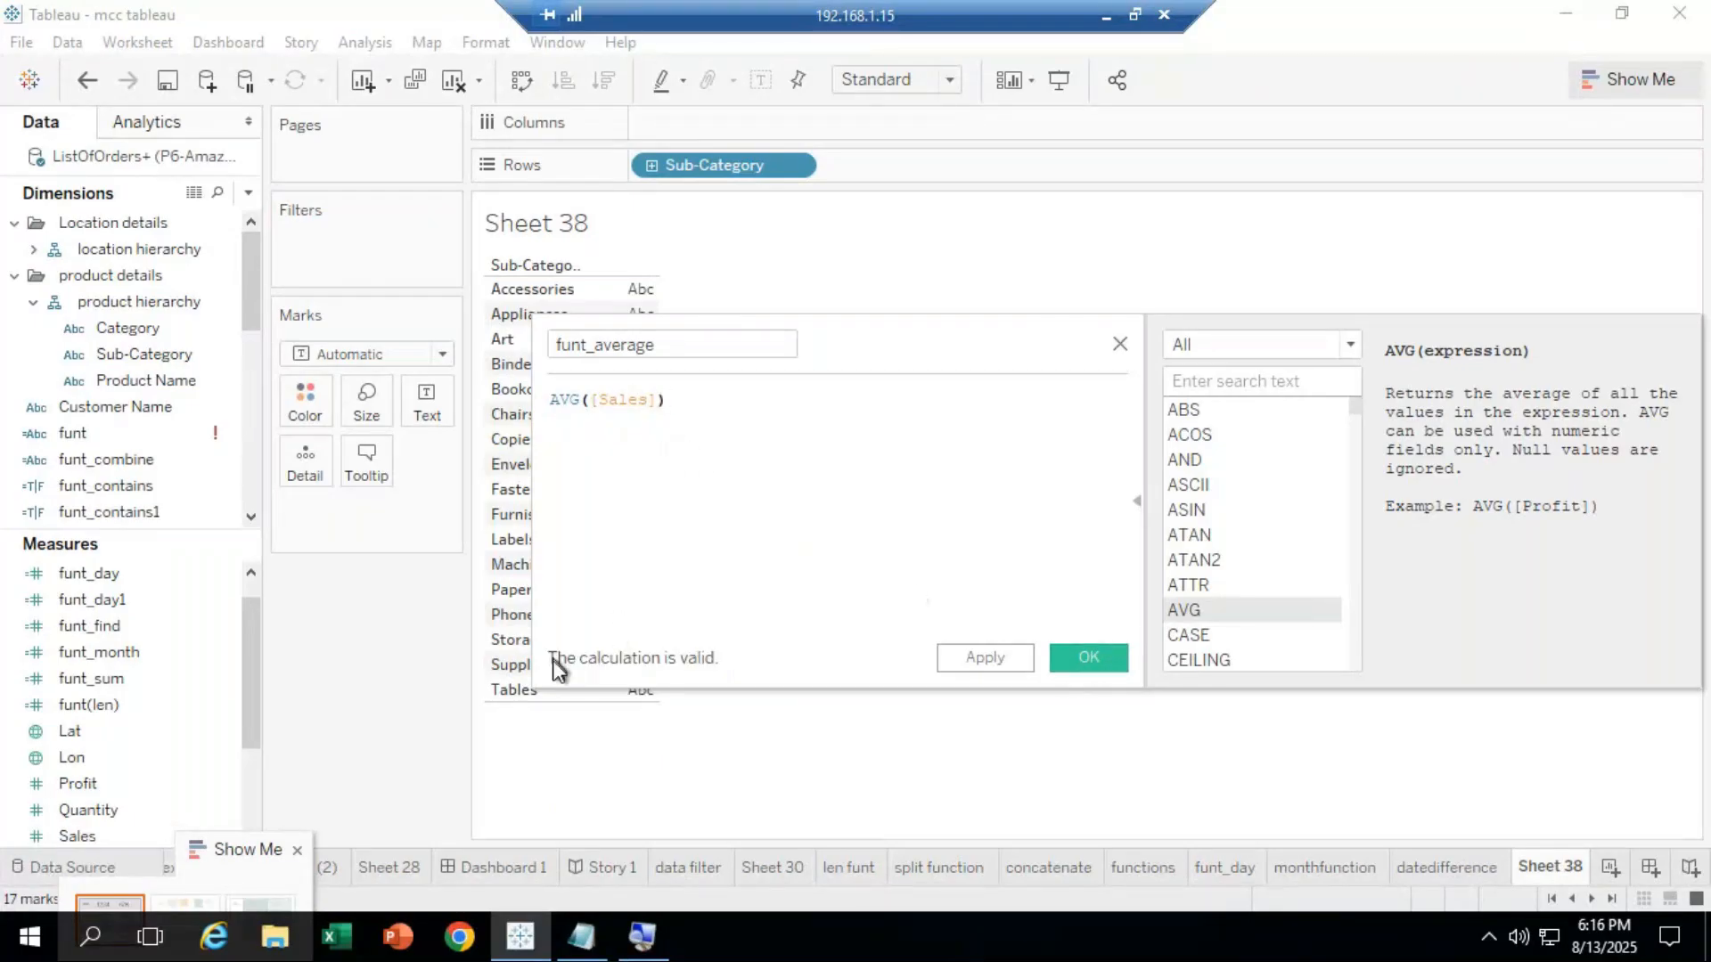
left_click(1080, 660)
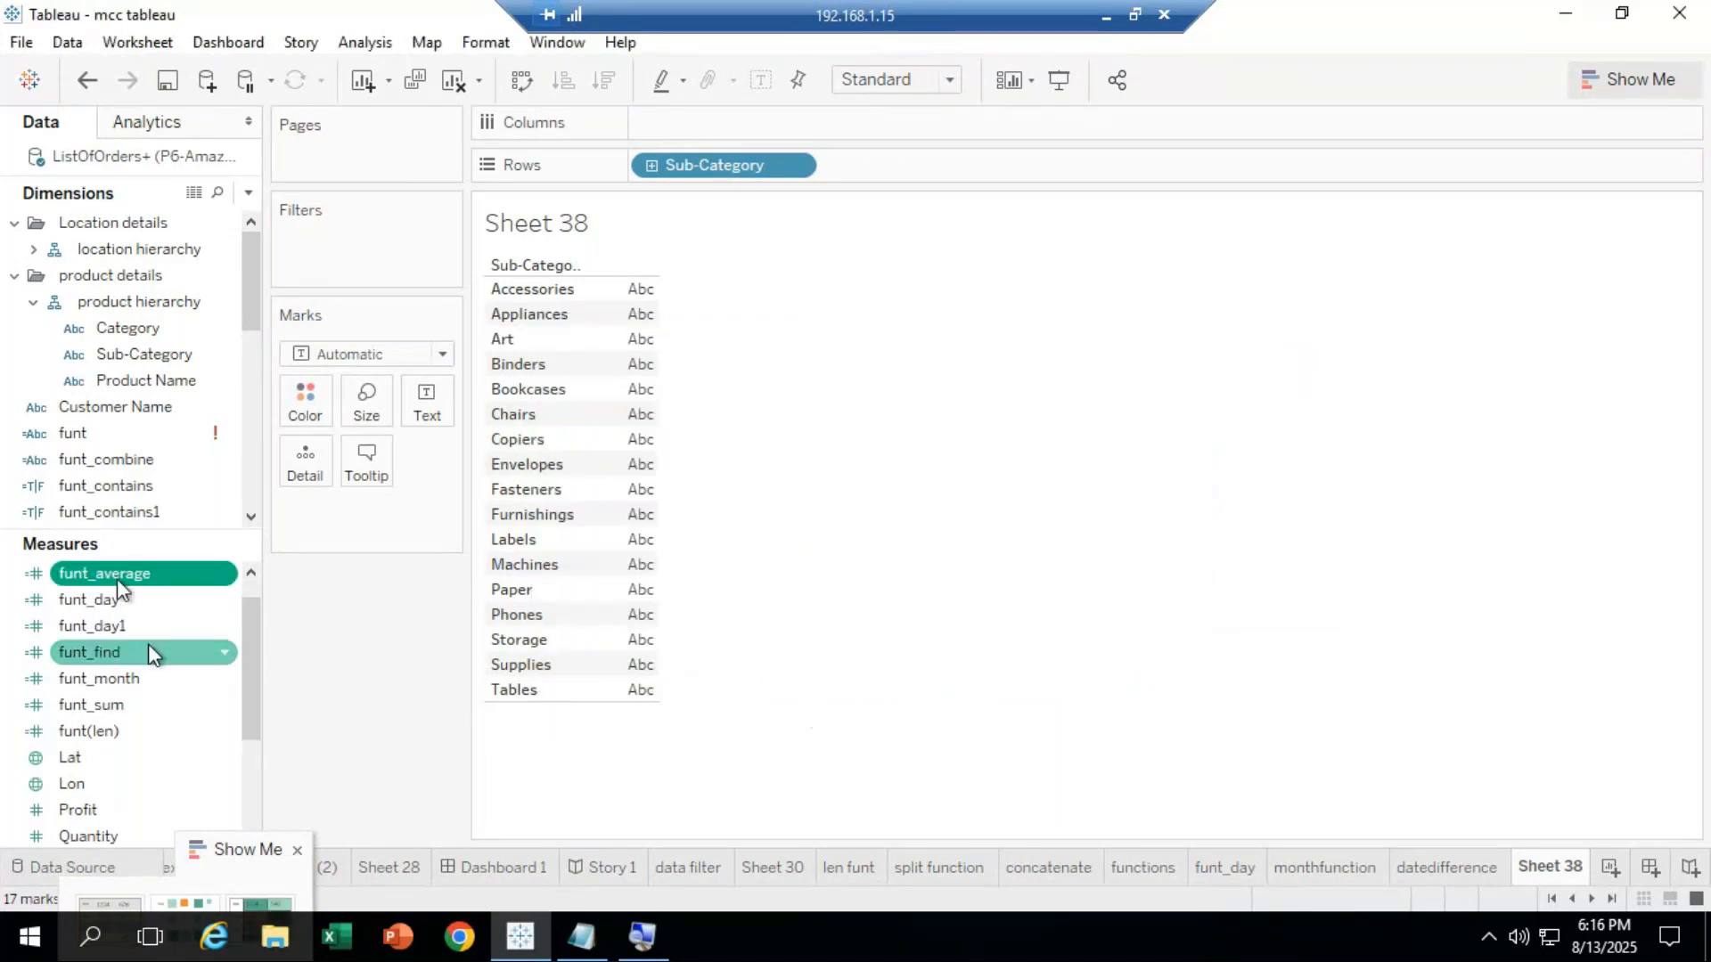
Show funt_average for each Sub-Category as a highlight table sorted in descending order.
left_click_drag(135, 575, 665, 481)
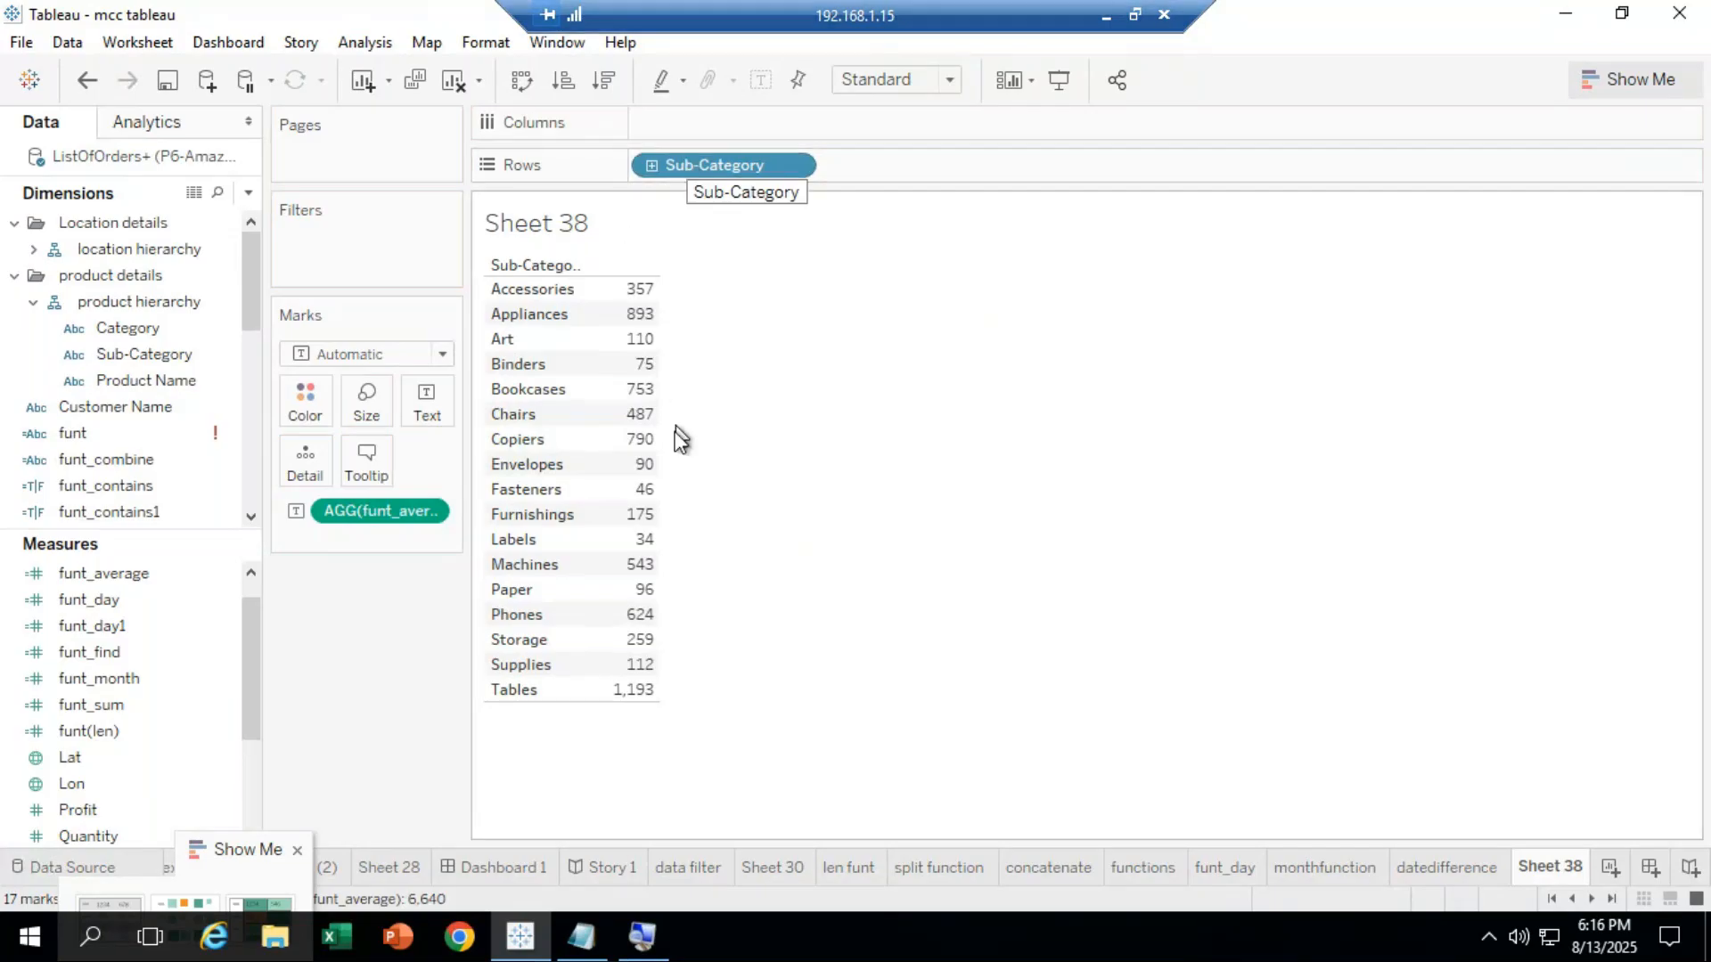
left_click_drag(237, 857, 1590, 116)
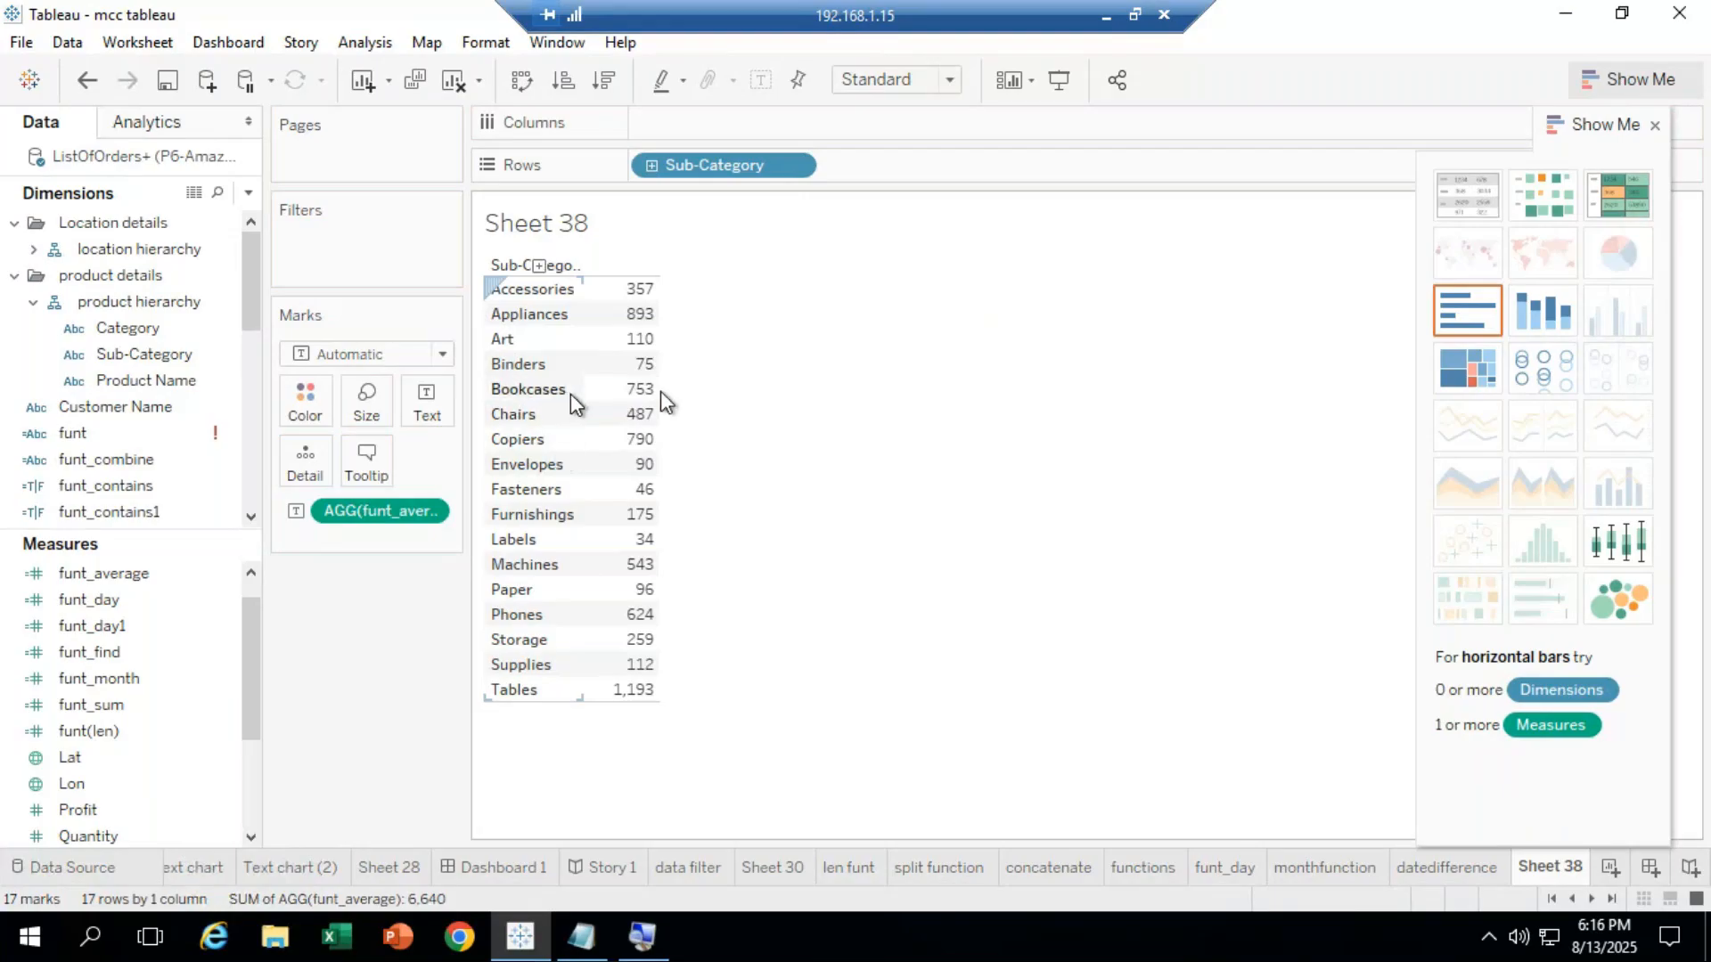
left_click(1620, 203)
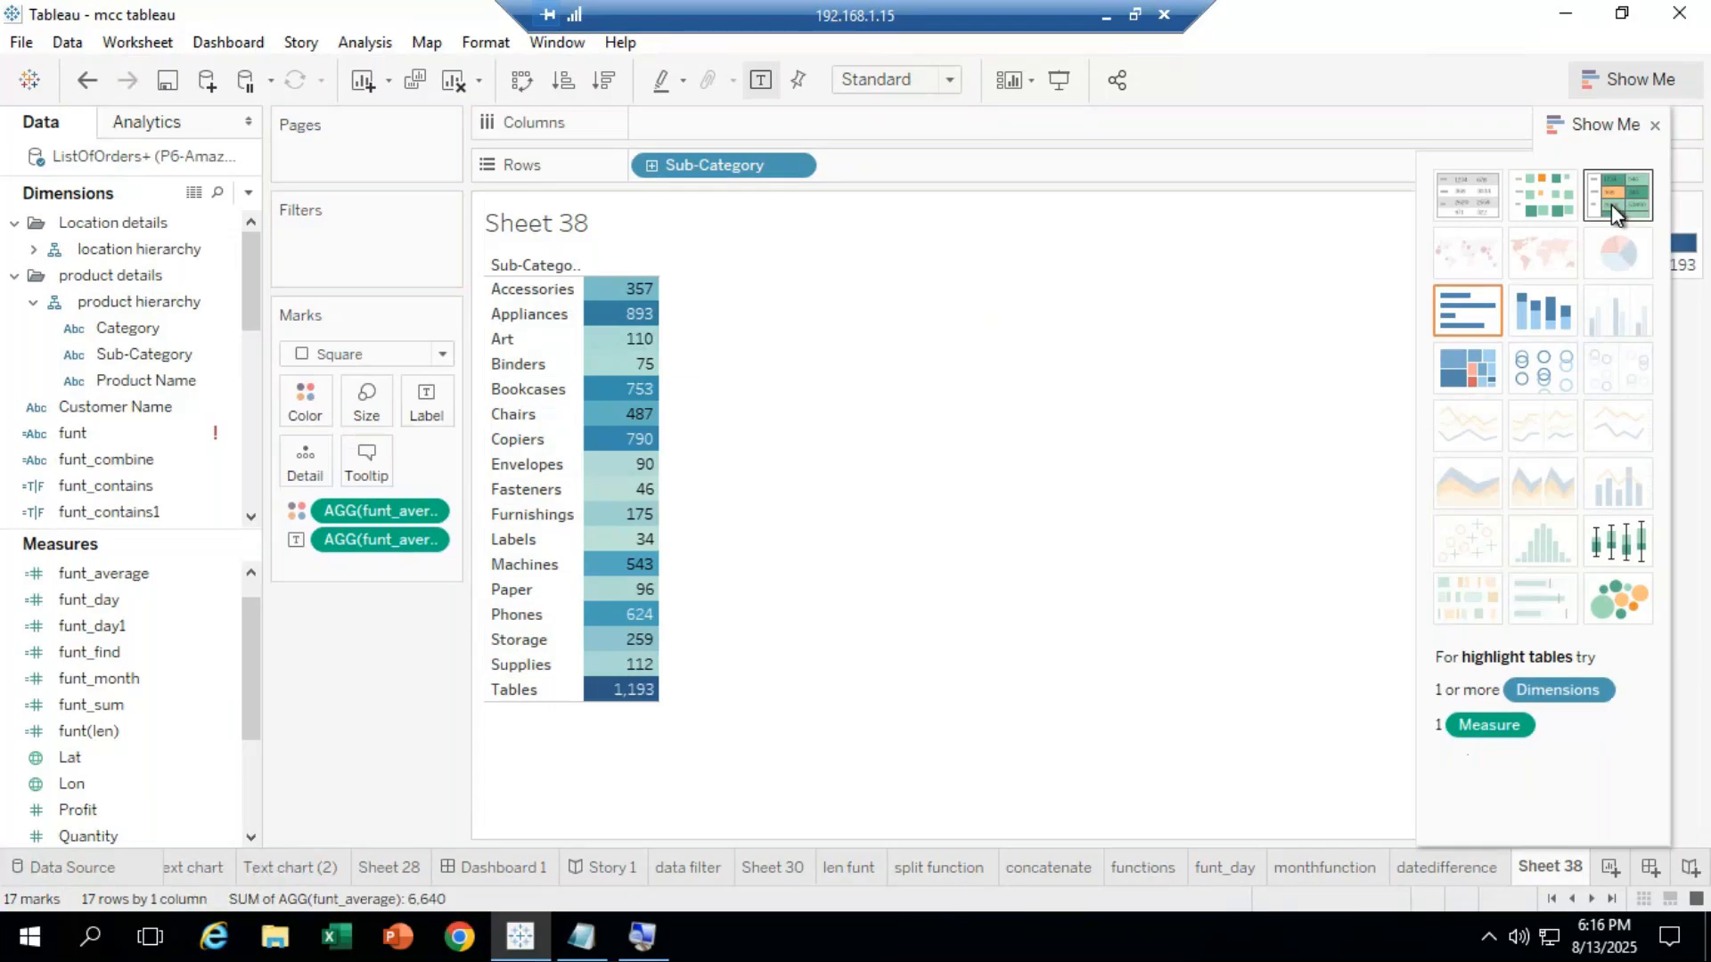
left_click(605, 86)
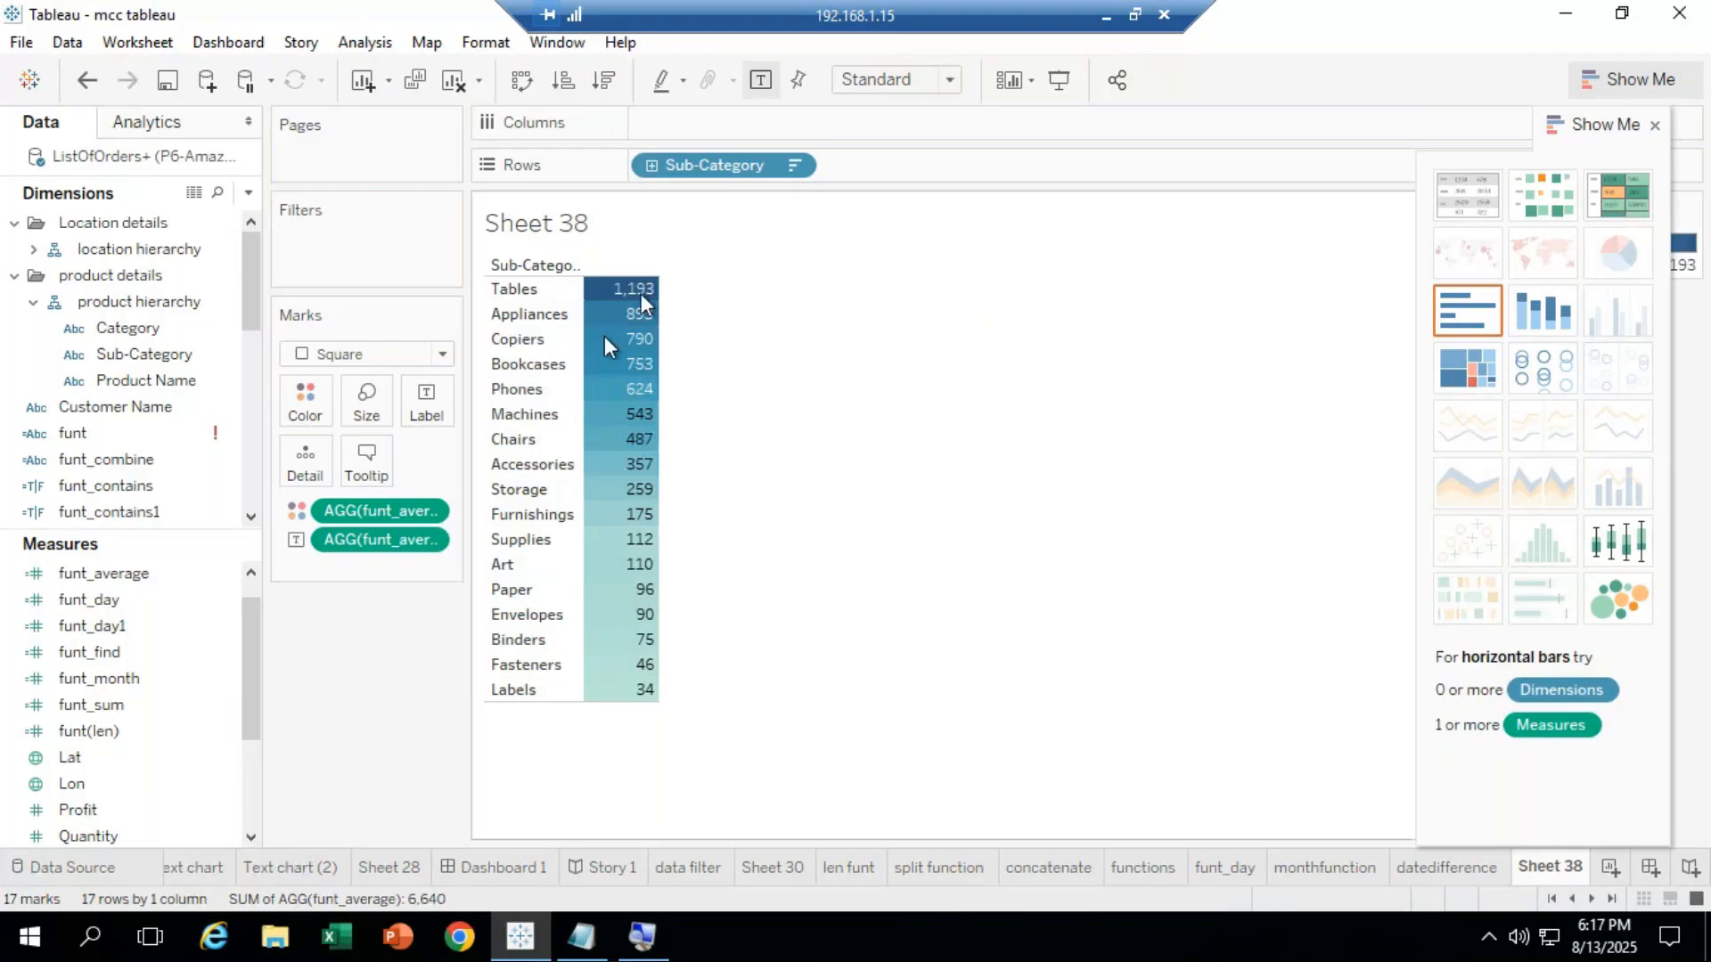
mouse_move(626, 291)
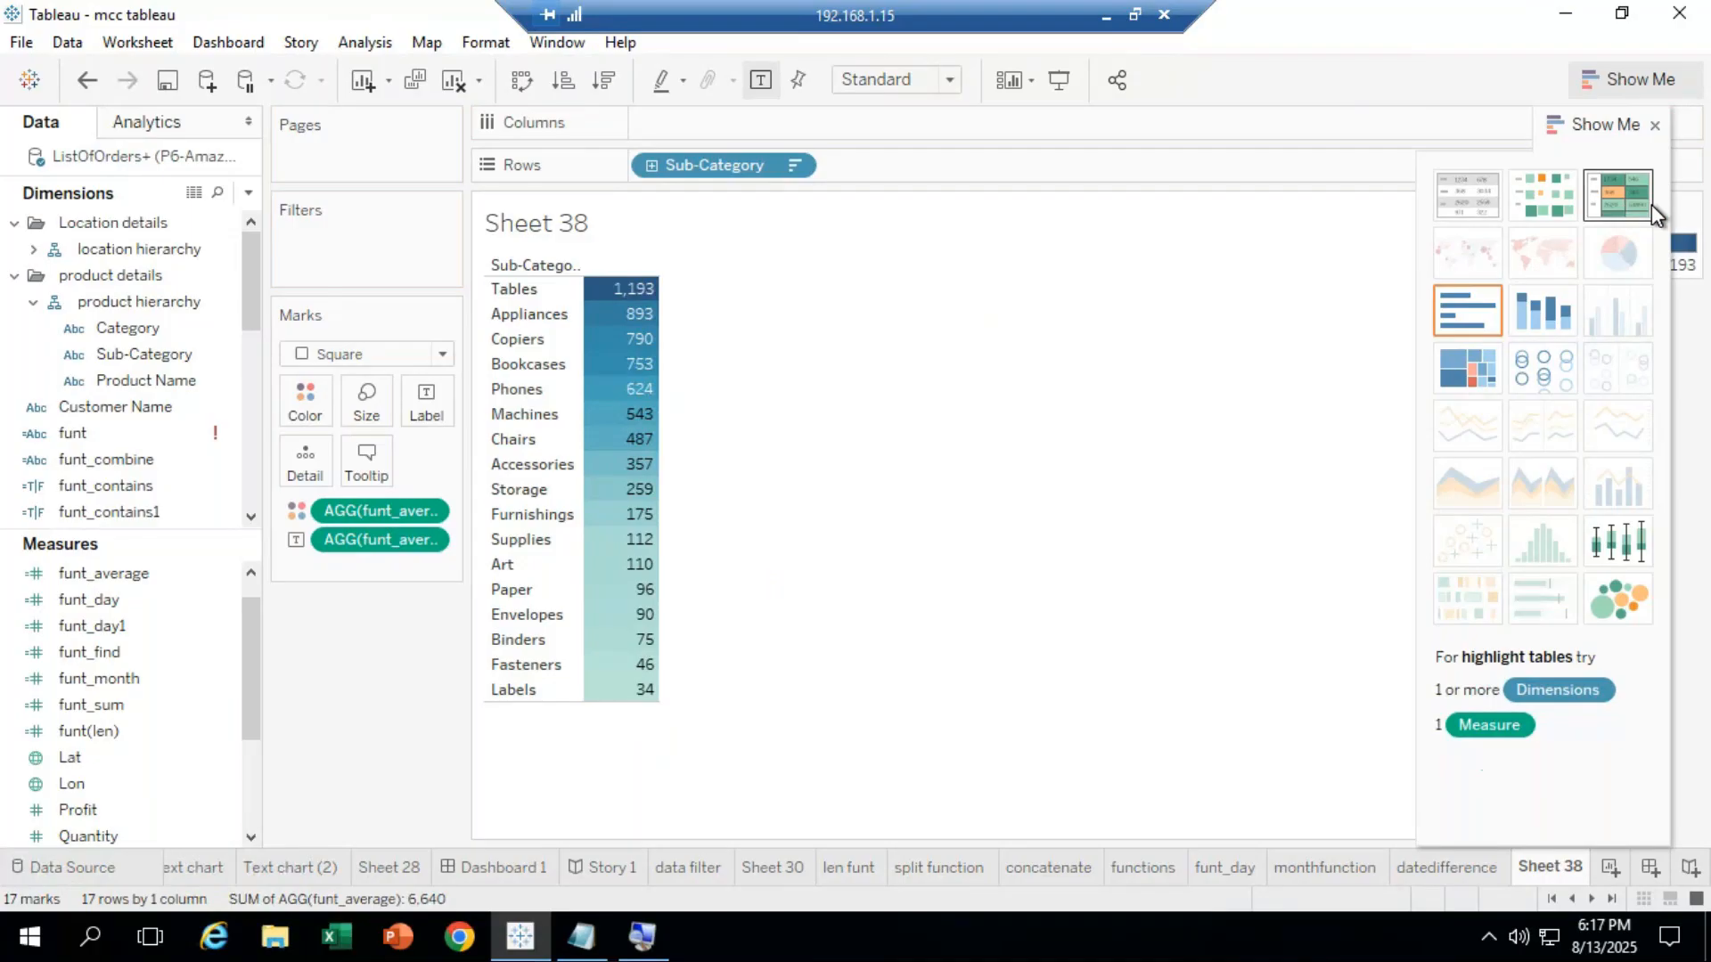
Try the view as a heat map and restore the highlight table with its descending sort.
left_click(1556, 203)
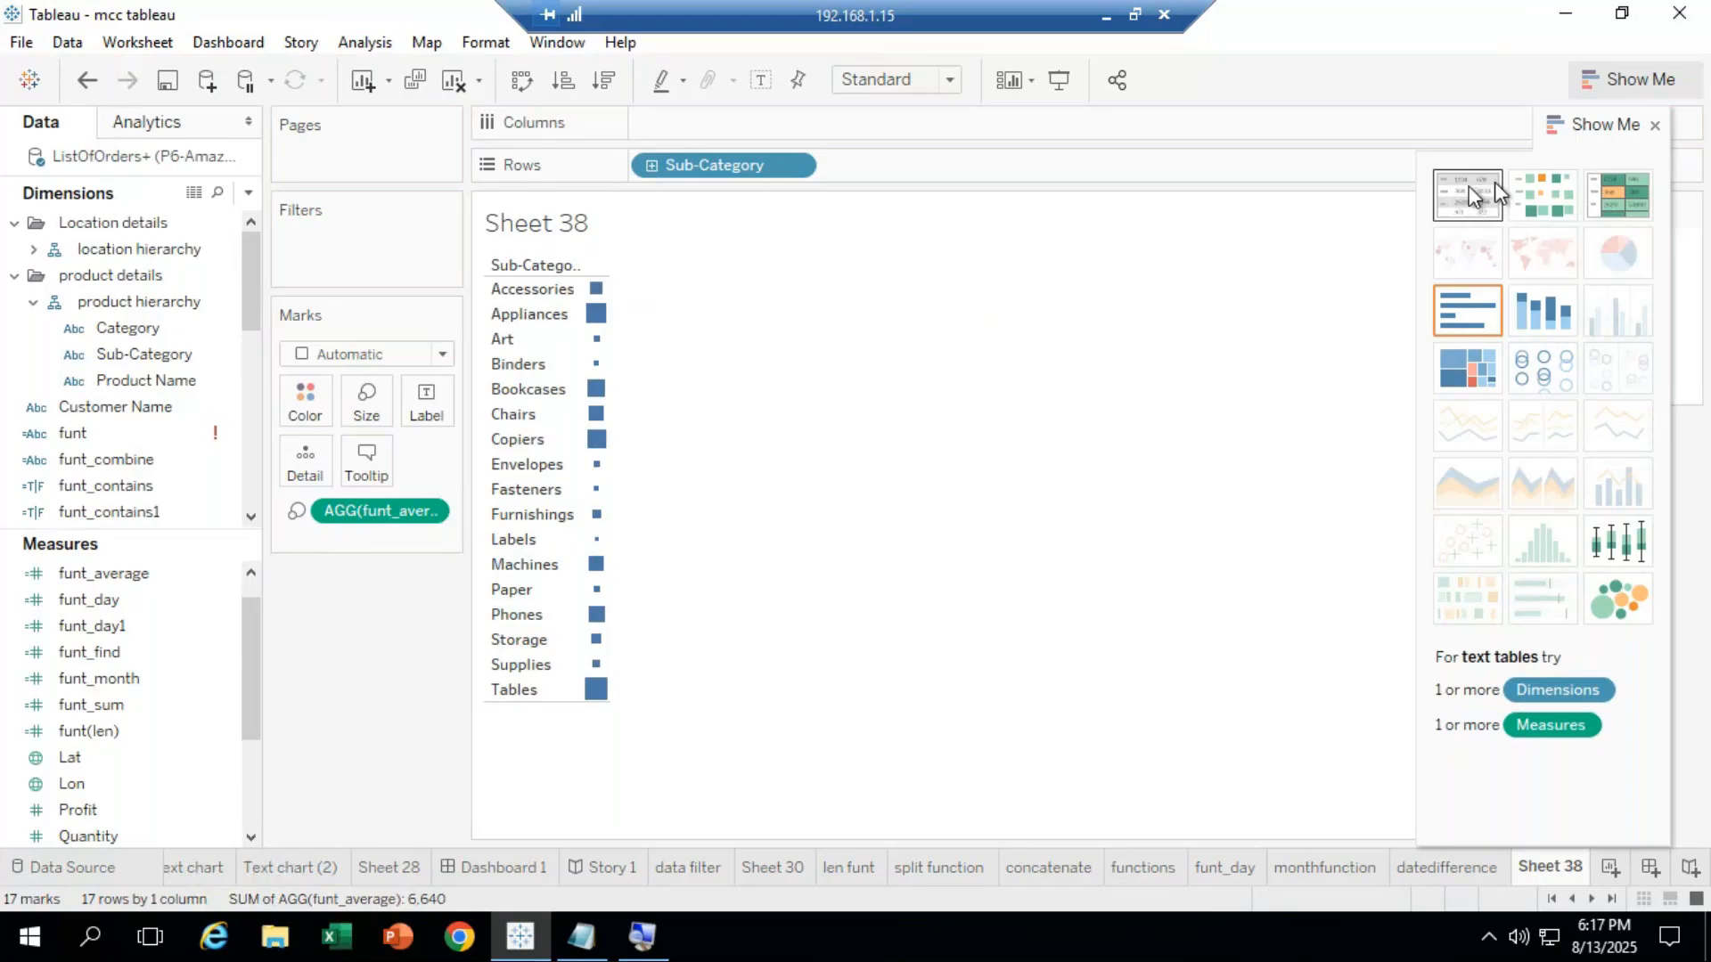
left_click(1624, 194)
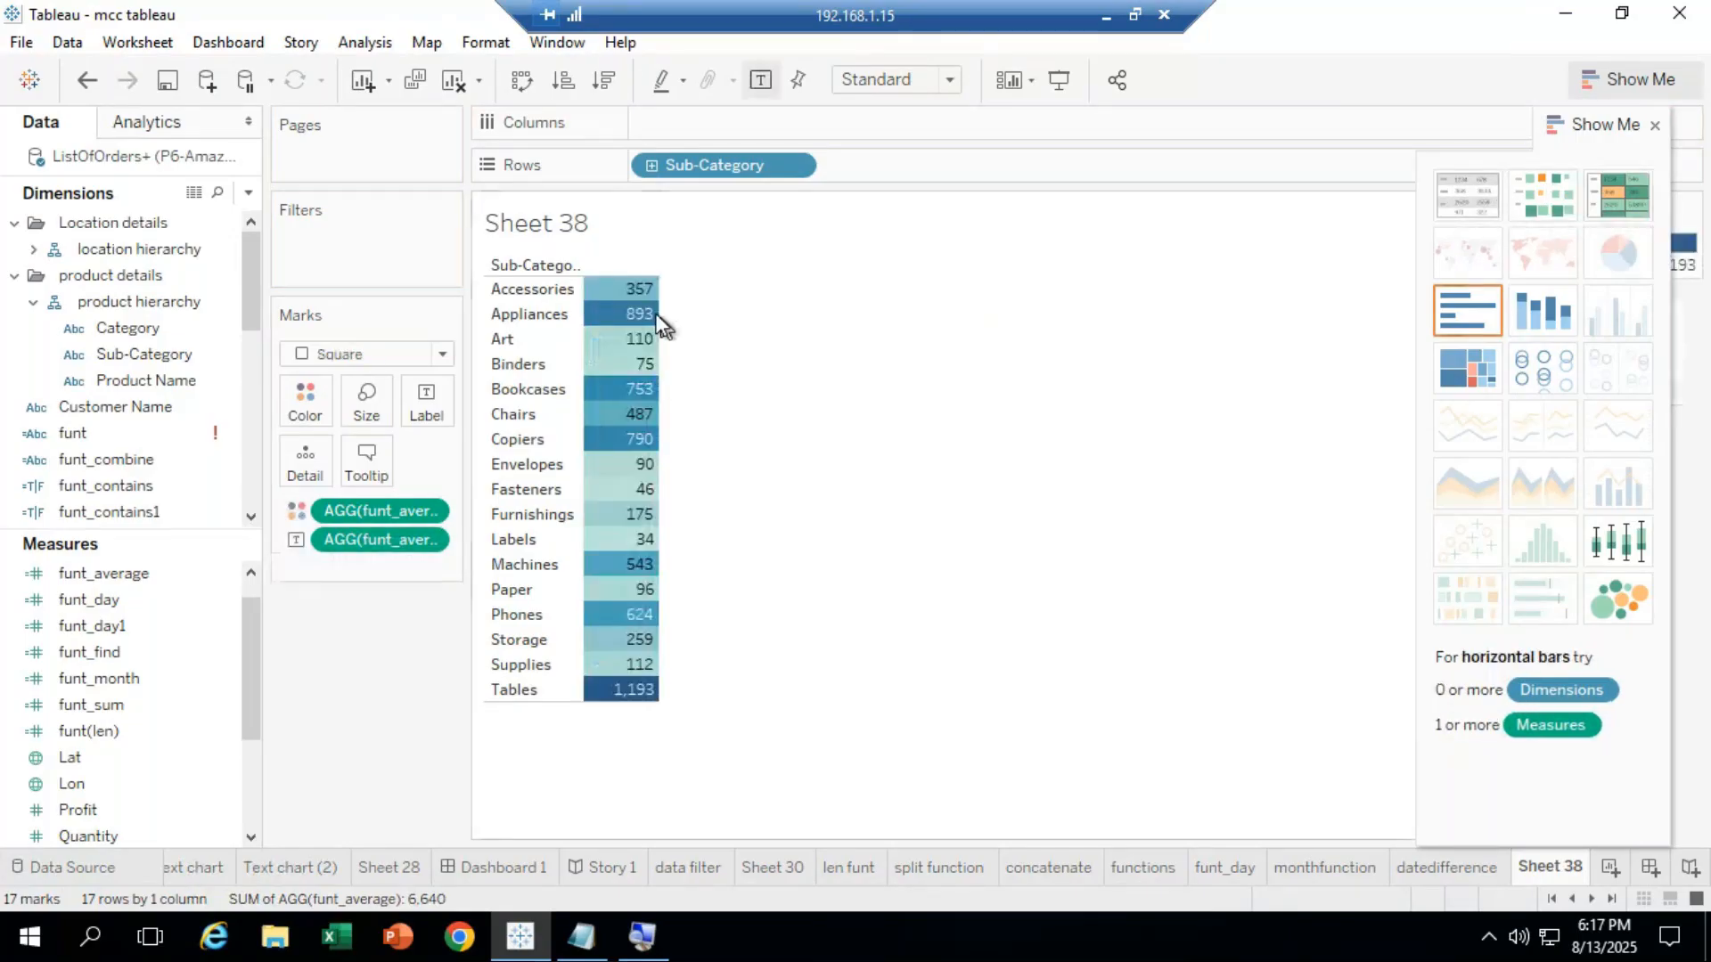
left_click(591, 87)
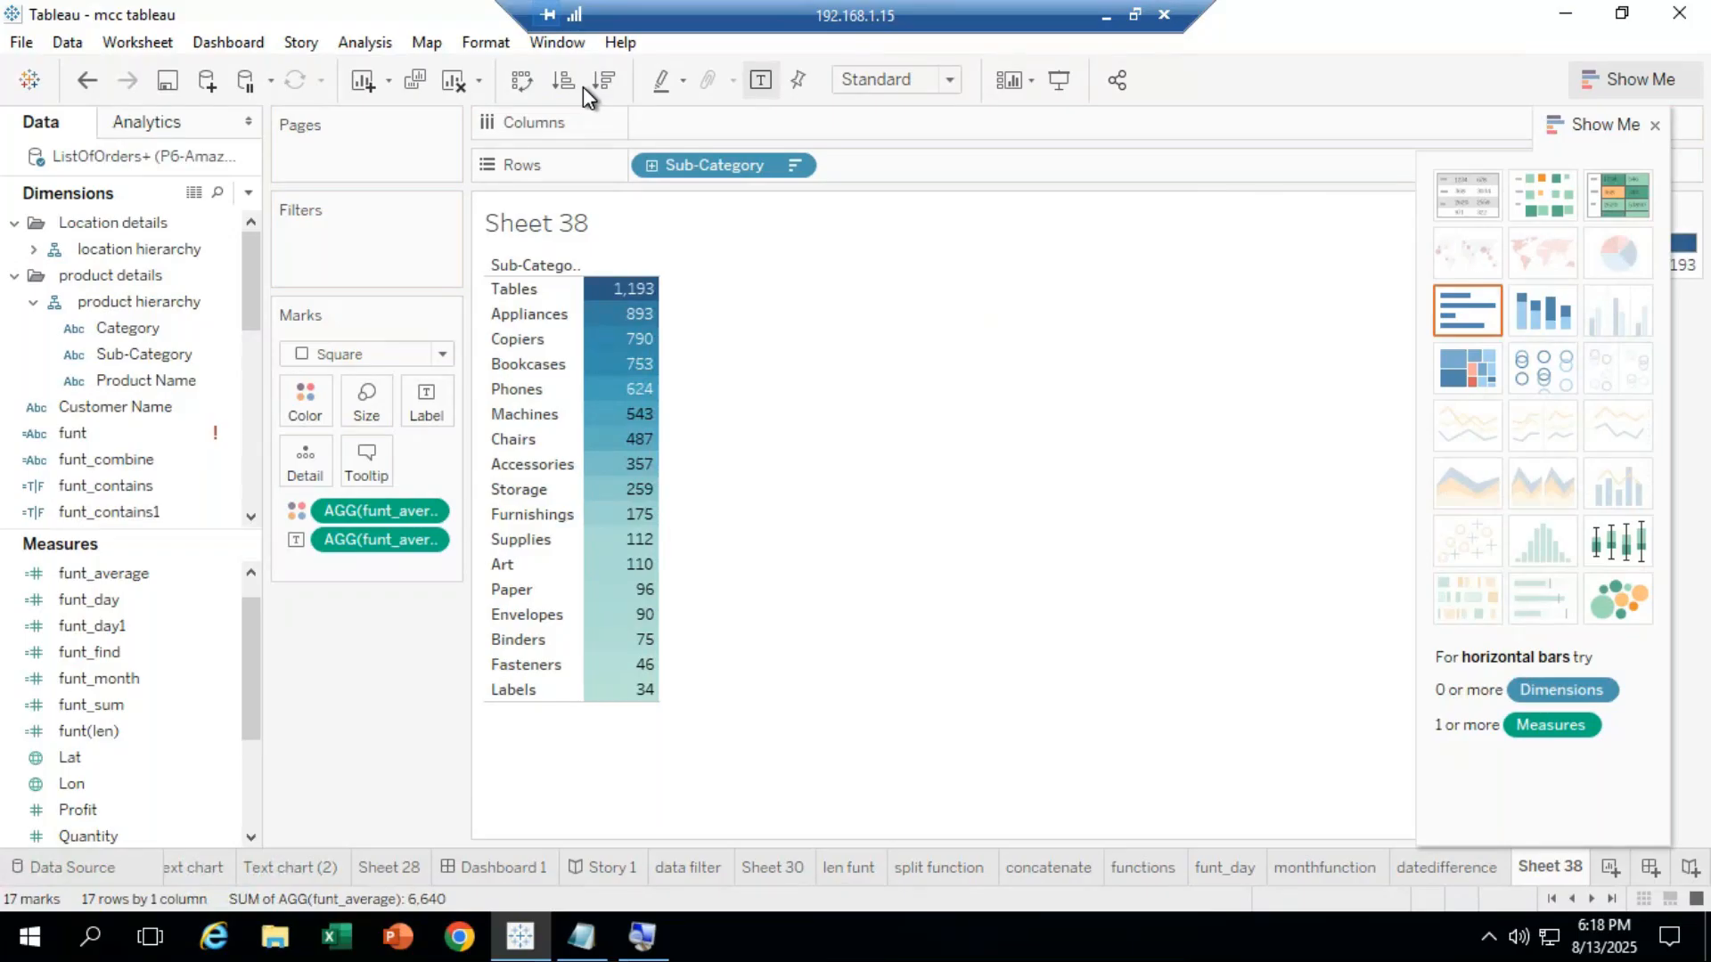
Remove both funt_average entries from the marks and reset the view to a plain text table.
left_click_drag(379, 540, 371, 606)
left_click_drag(373, 509, 847, 599)
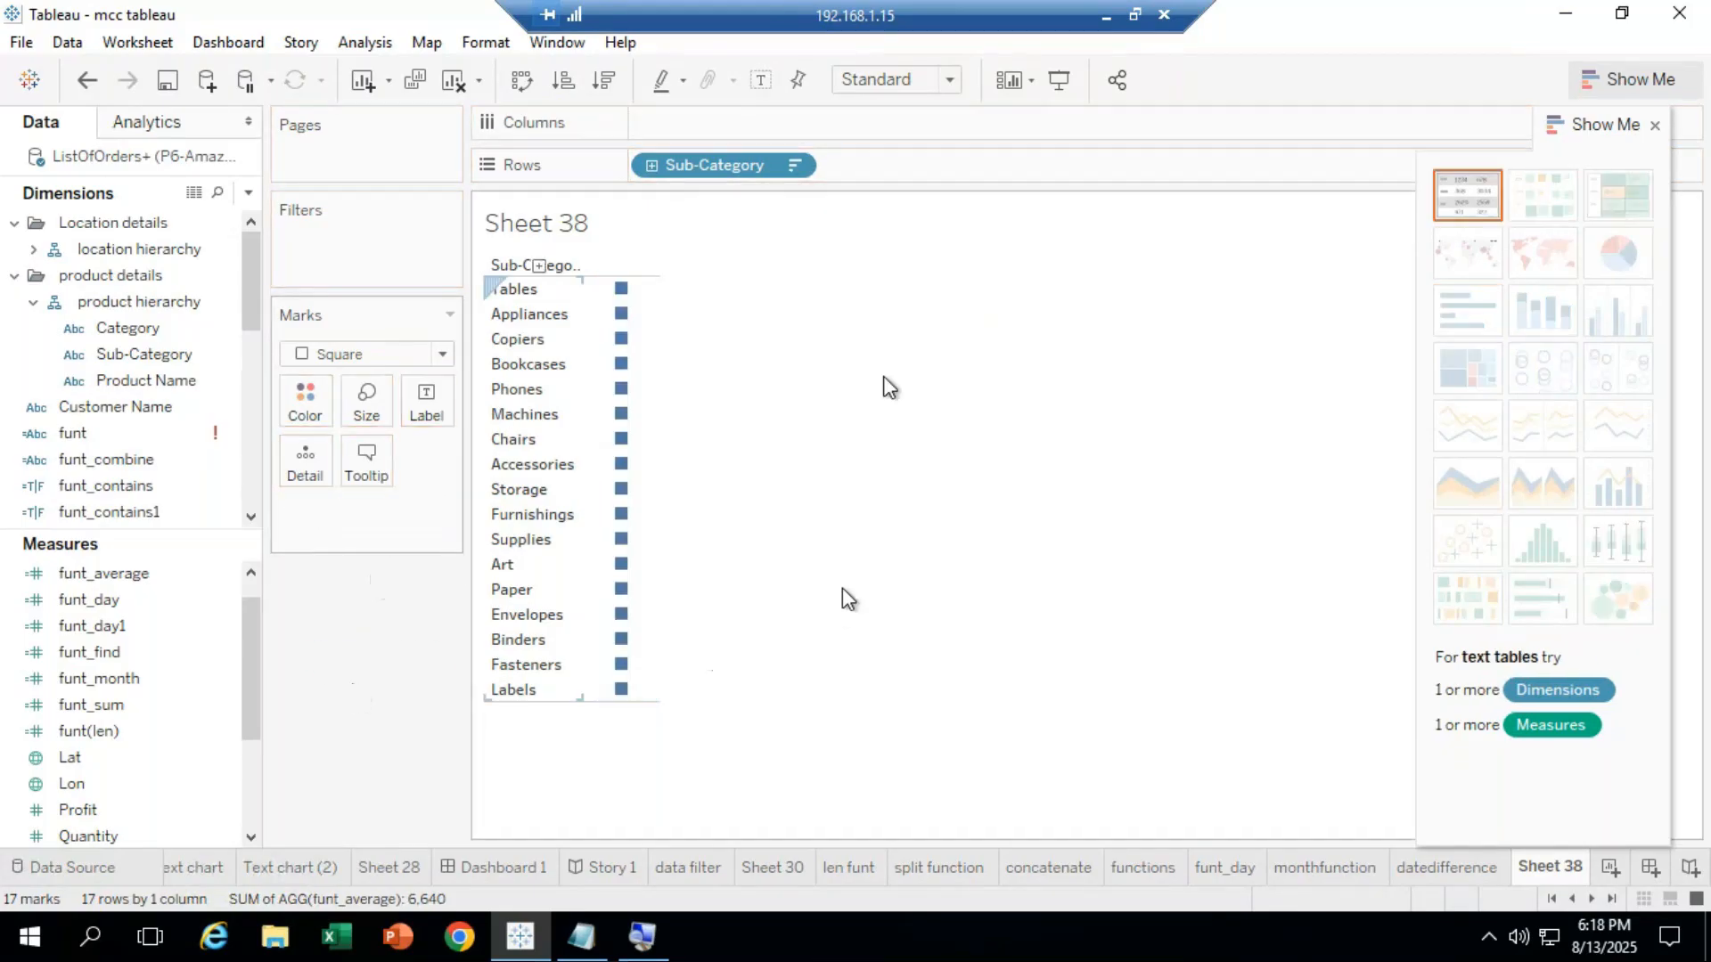
left_click(1476, 201)
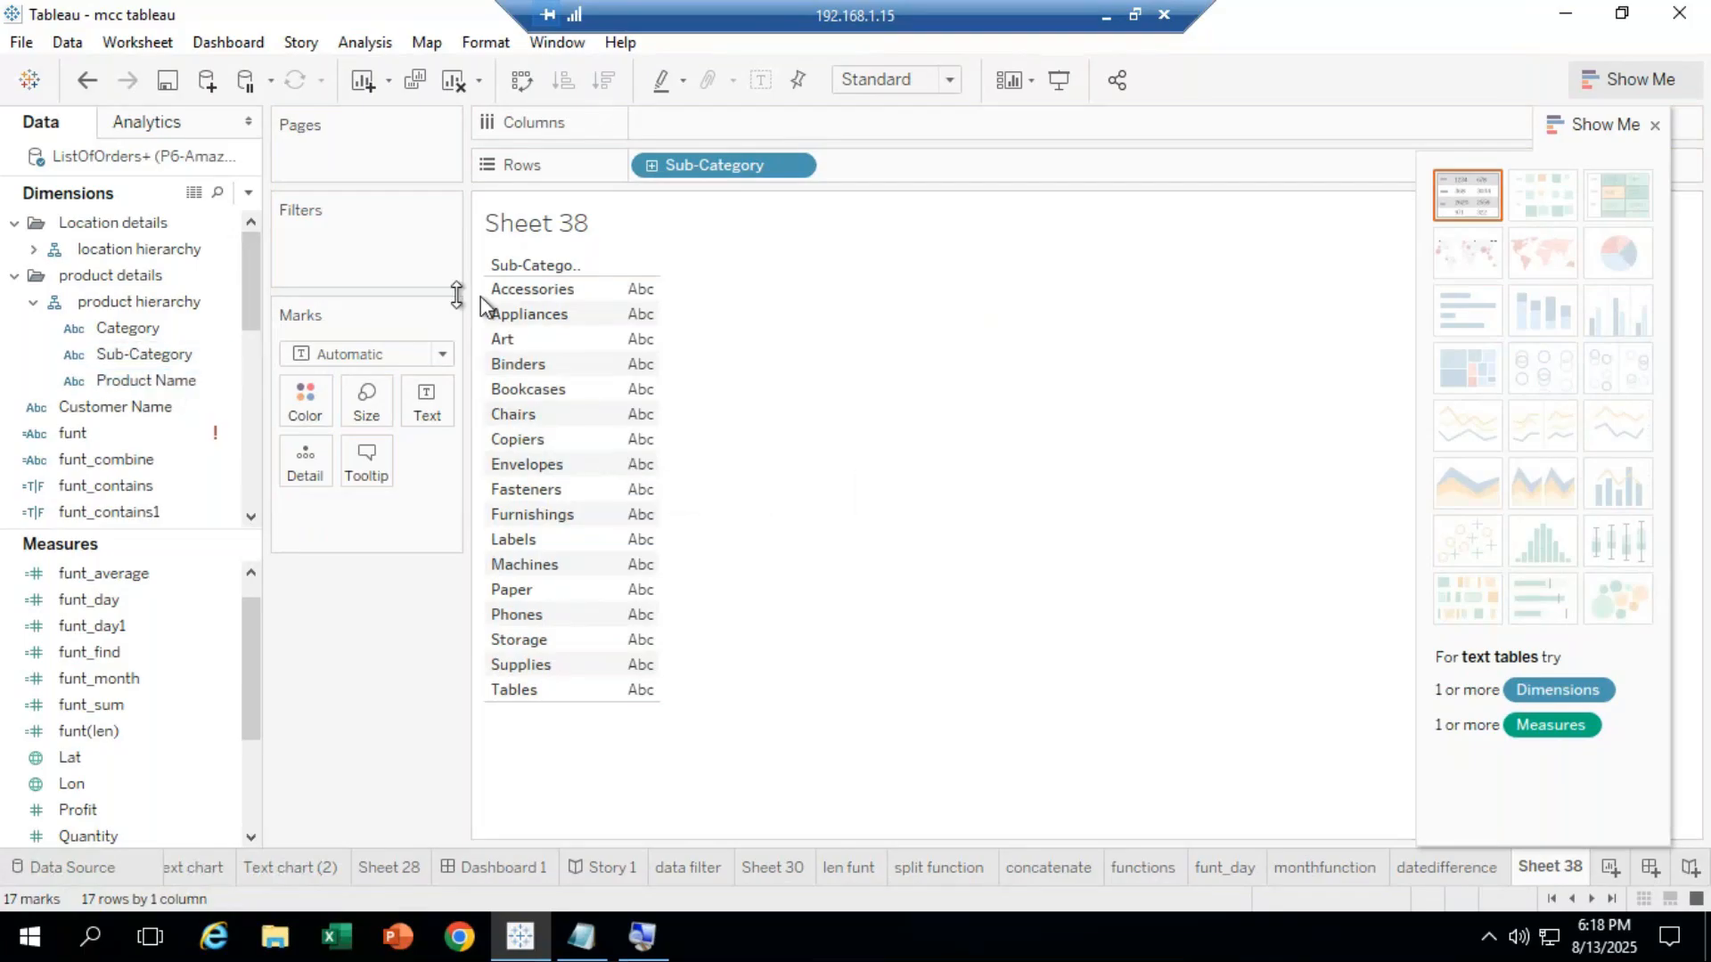
Create a calculated field from Sub-Category and name it funt_count.
right_click(175, 354)
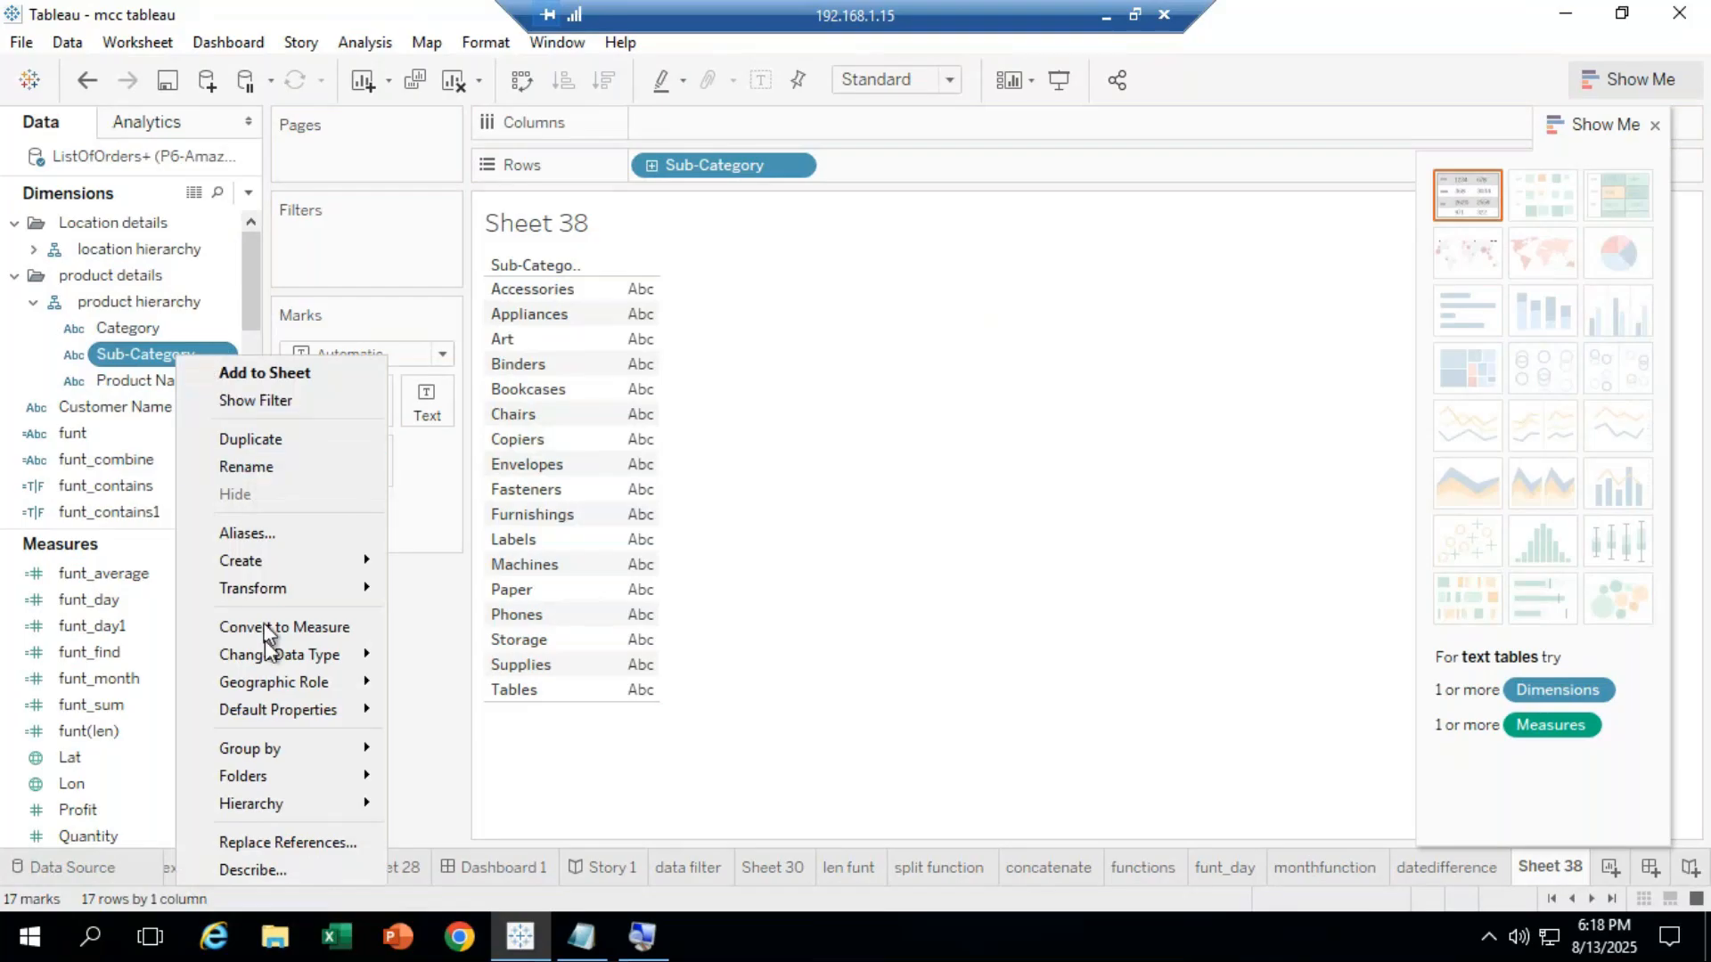
mouse_move(259, 562)
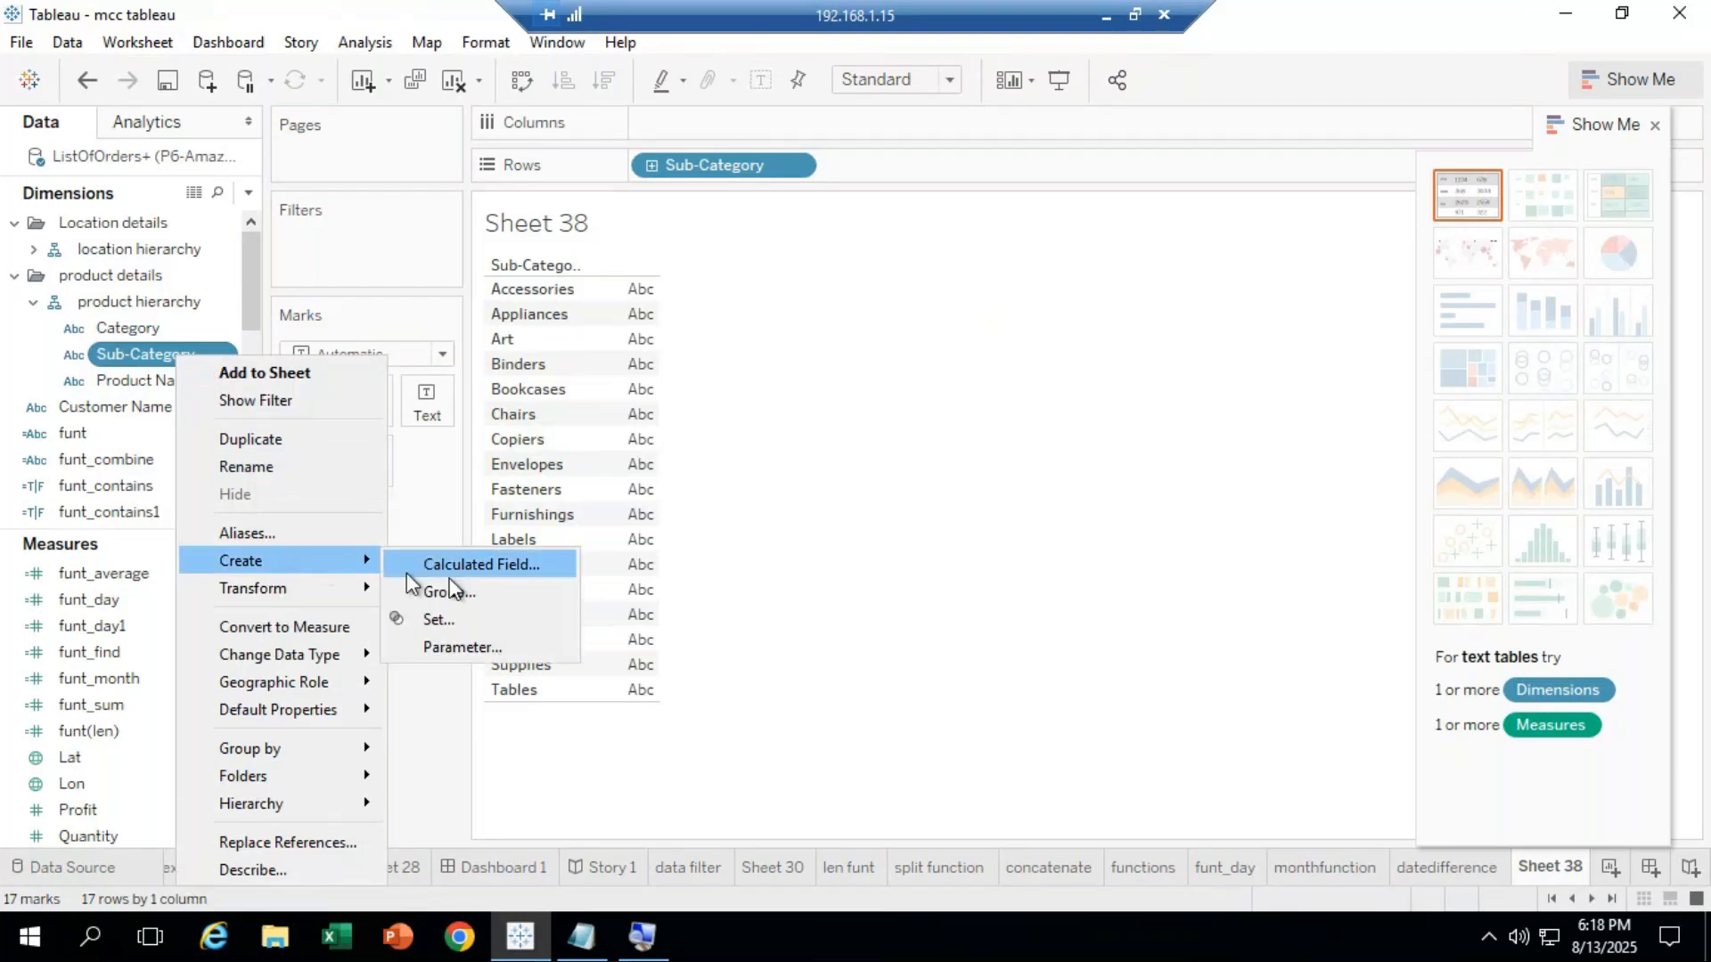
left_click(502, 559)
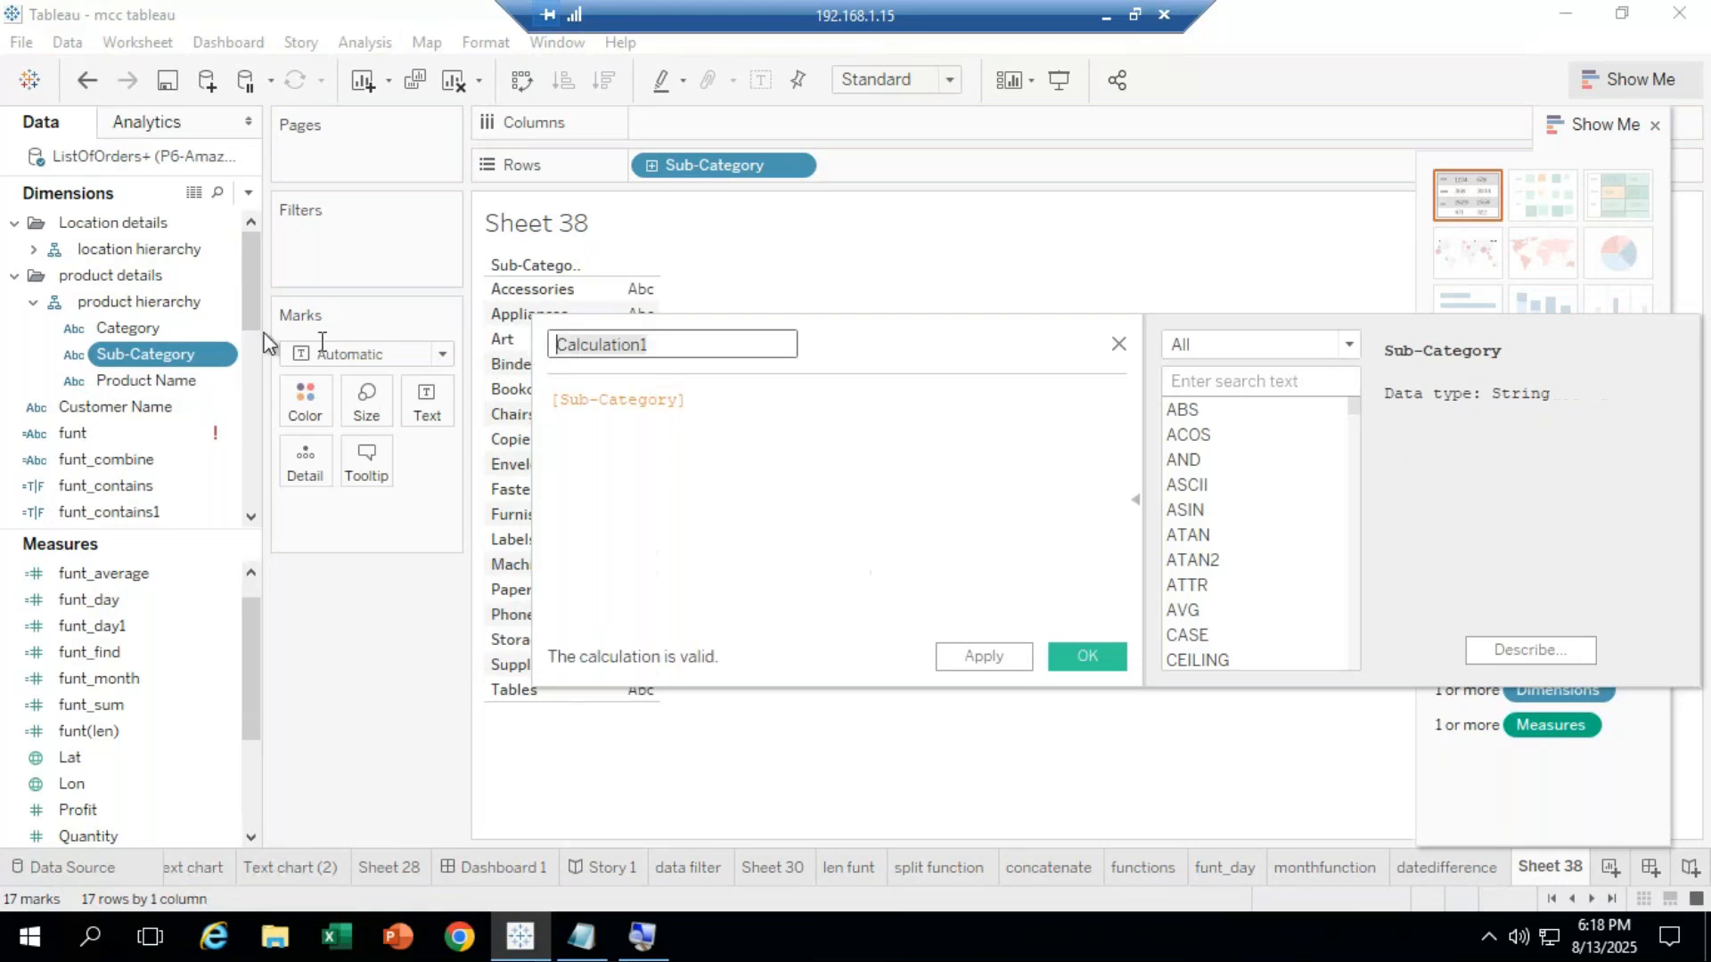
type("funt_count")
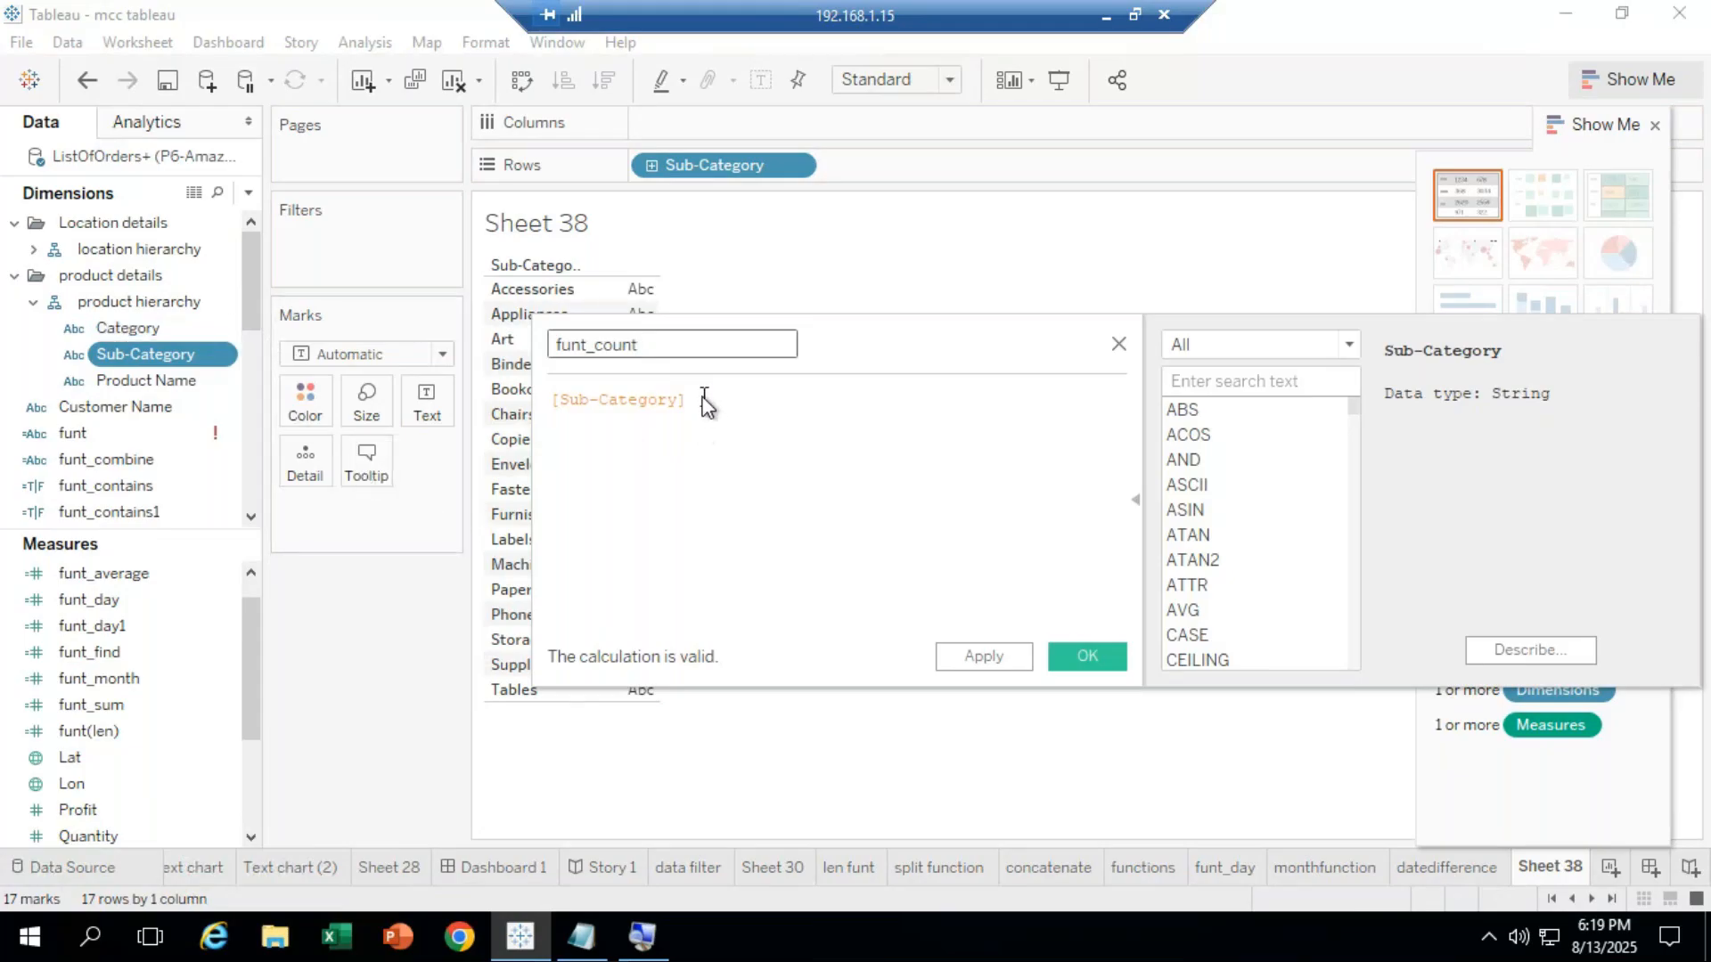
Define funt_count as COUNT([Sales]), save it, and show it as text for each Sub-Category.
key("Tab")
type("co")
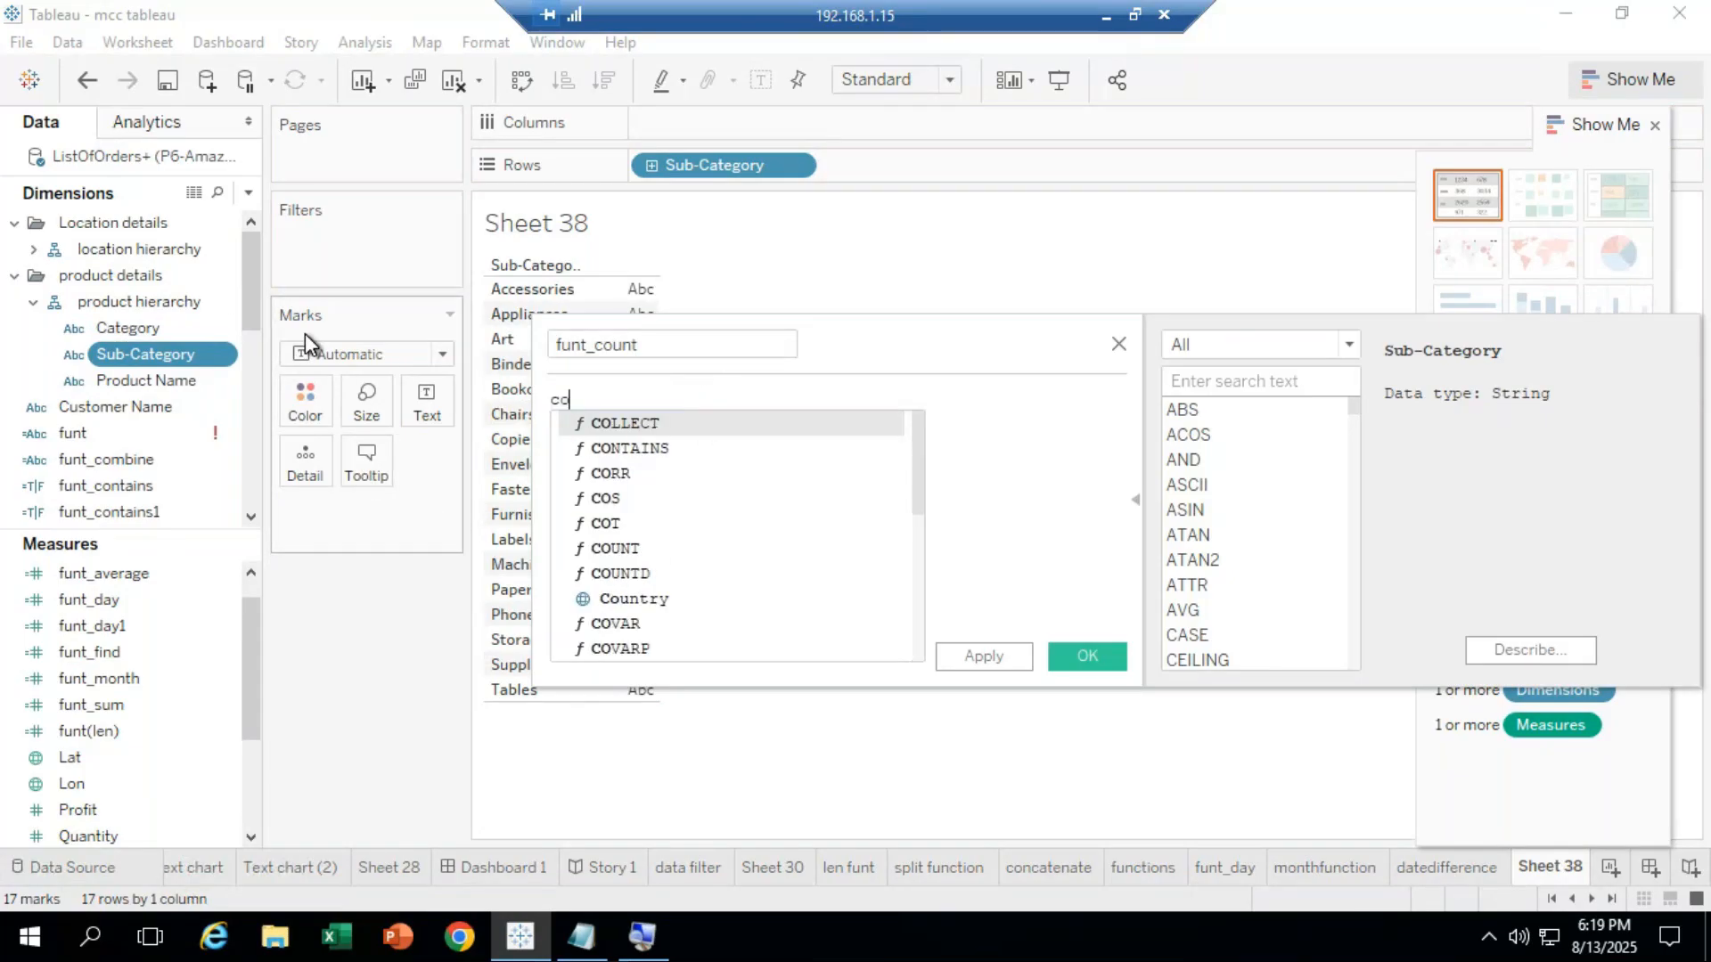
type("unt")
key("Return")
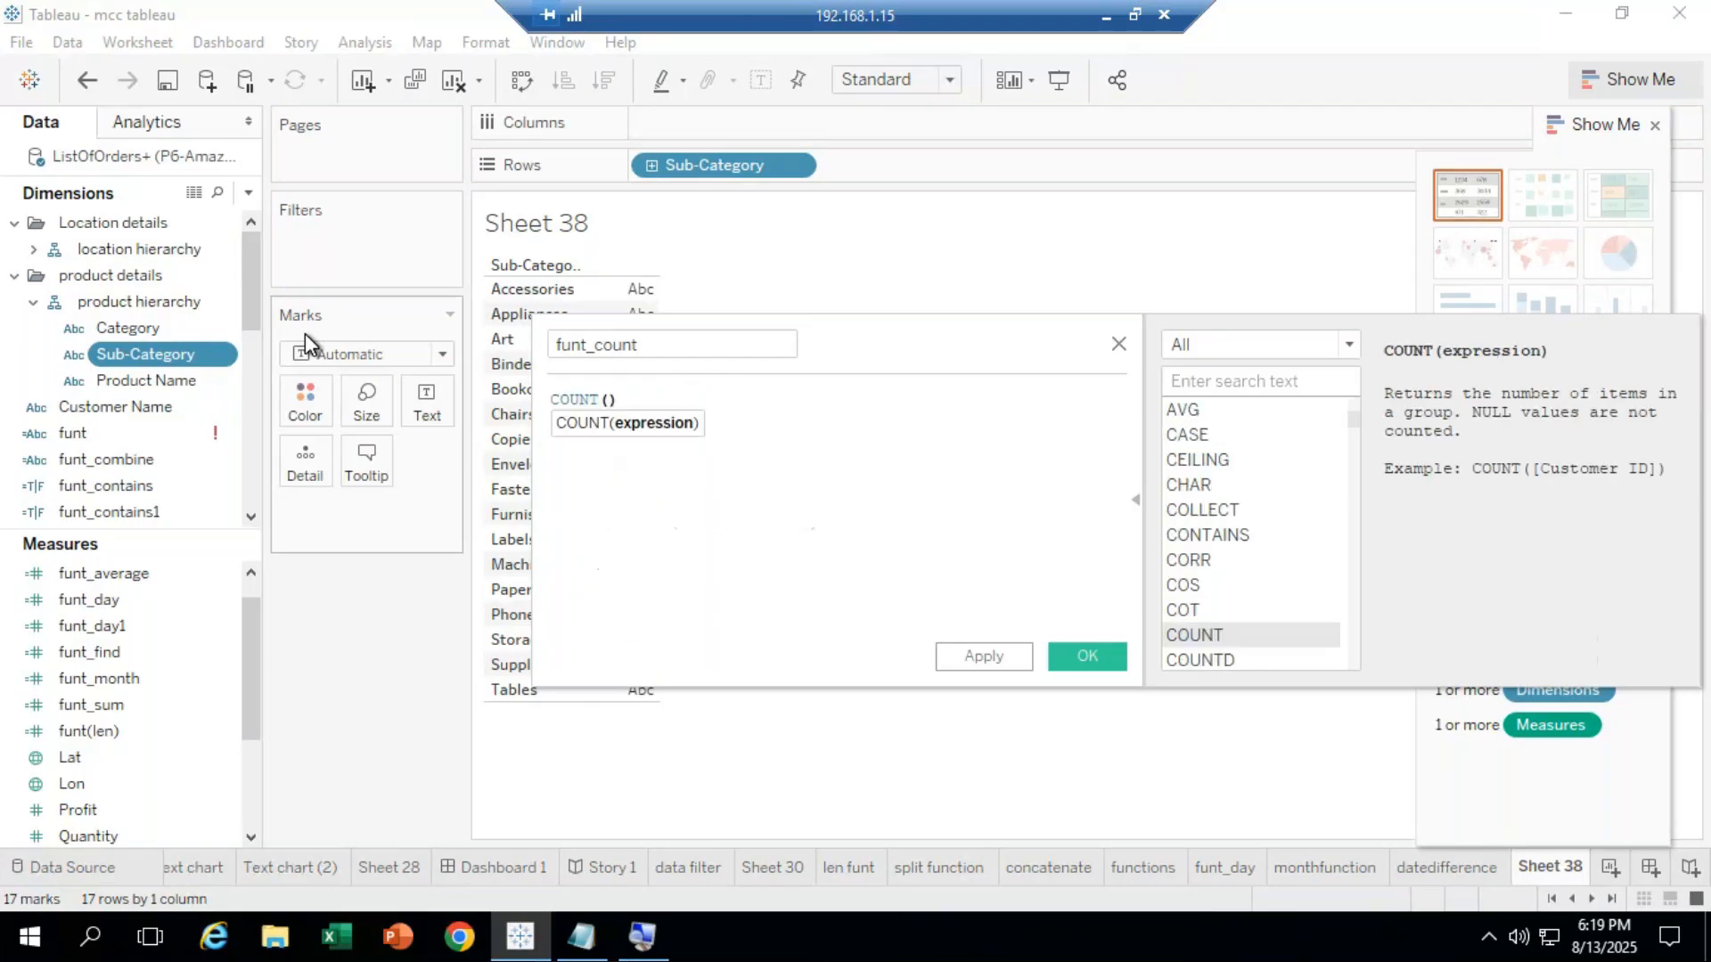
type("sales")
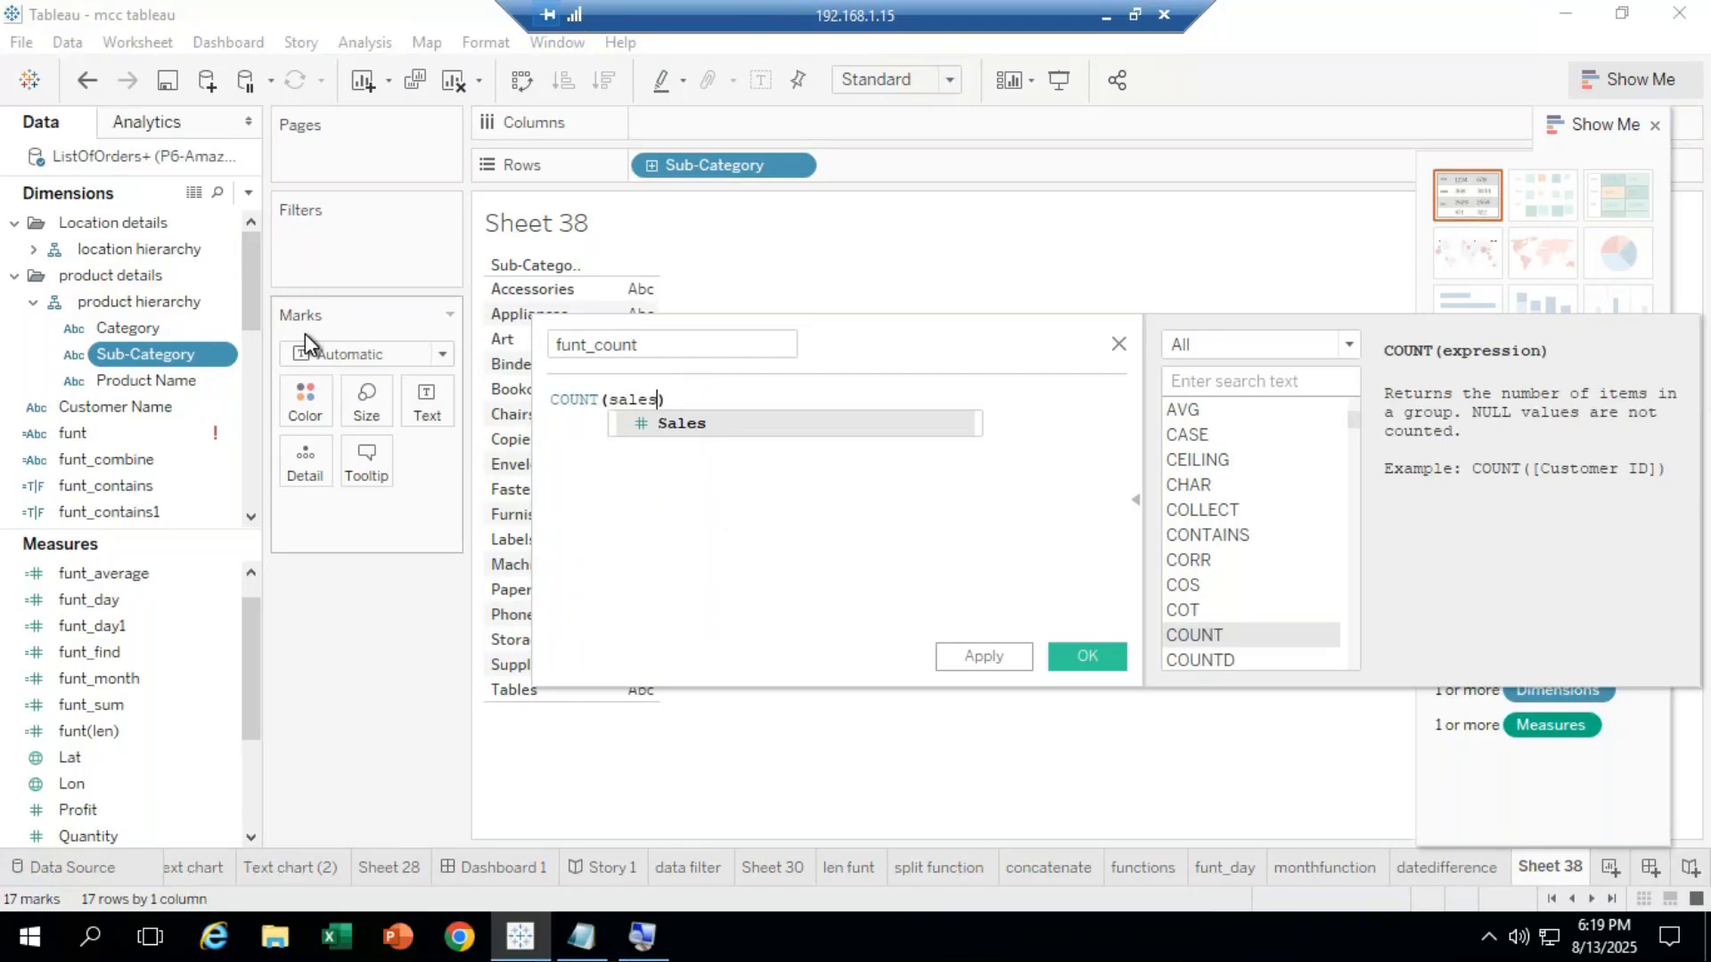
left_click(691, 425)
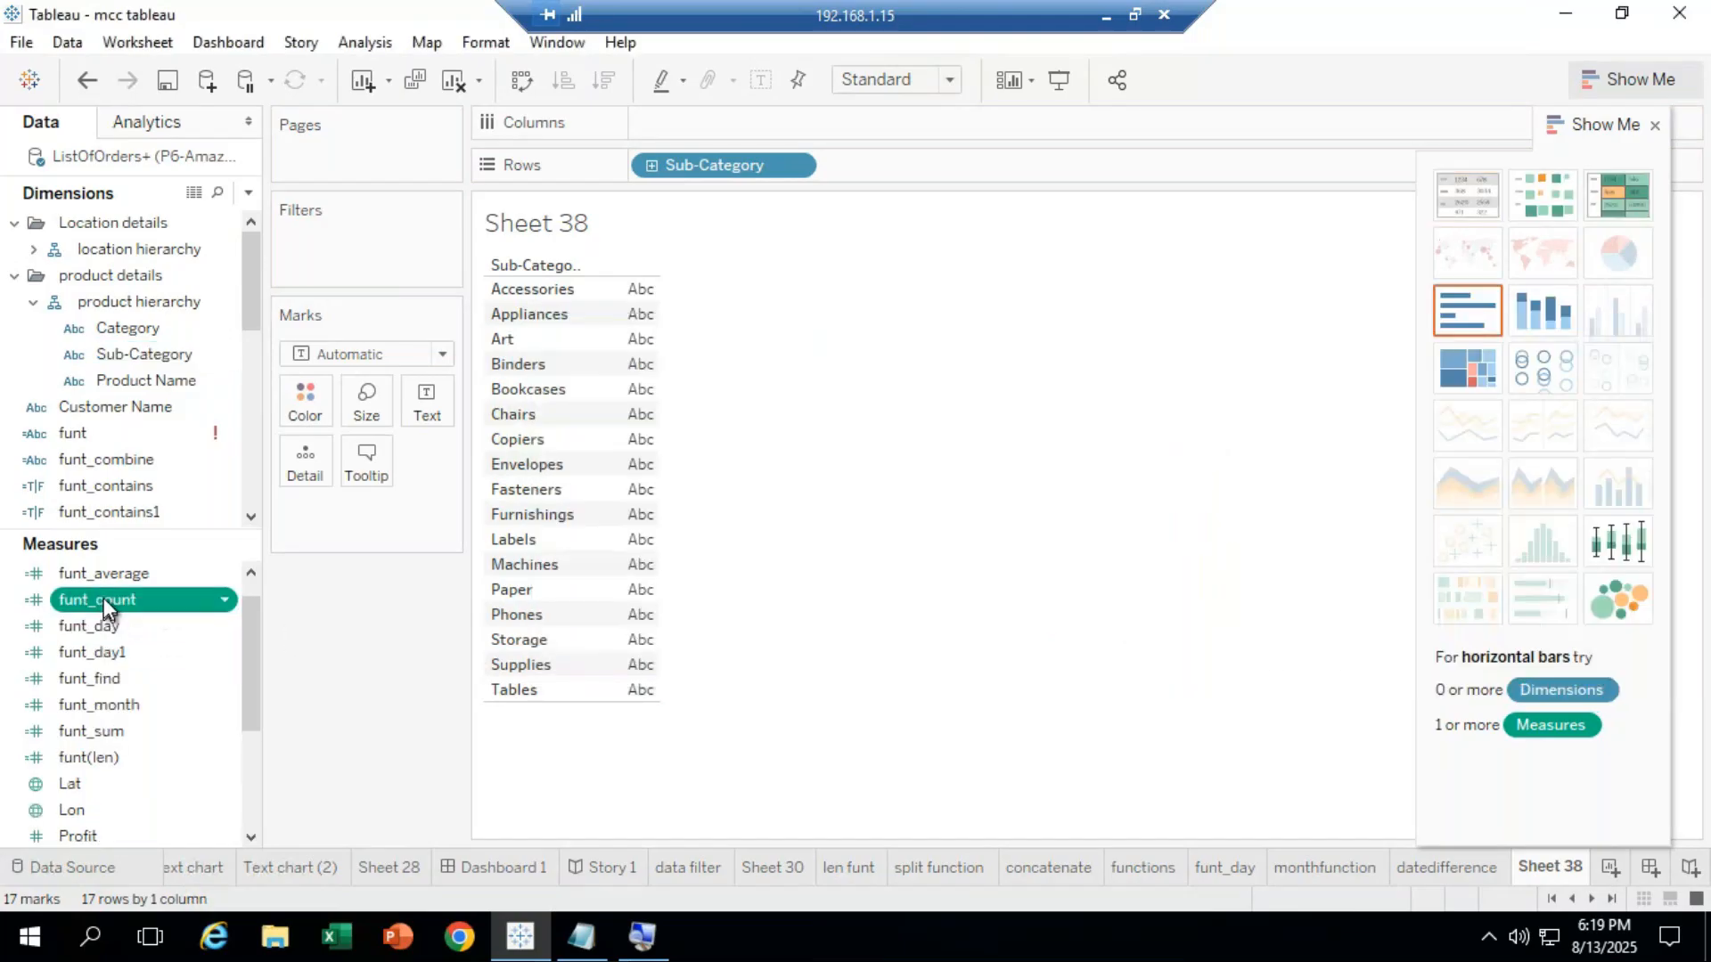
left_click_drag(104, 600, 585, 410)
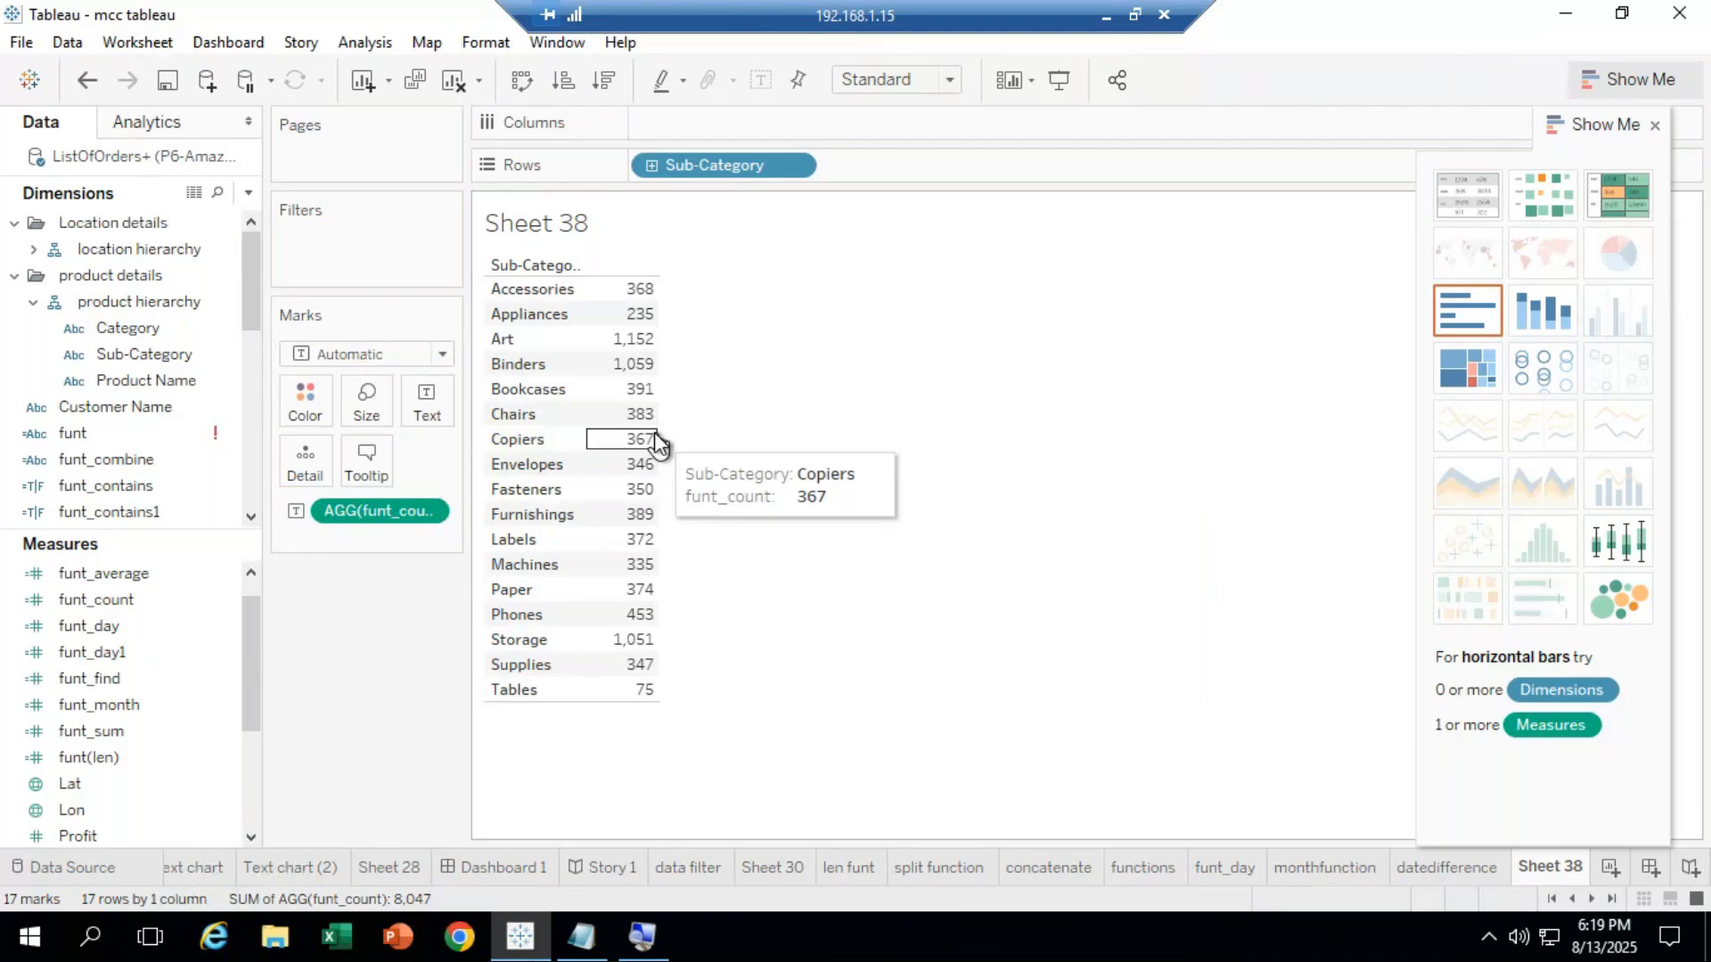
Reopen the funt_count calculation beside the table to review its formula, and close the editor.
left_click(115, 595)
right_click(115, 611)
left_click(189, 182)
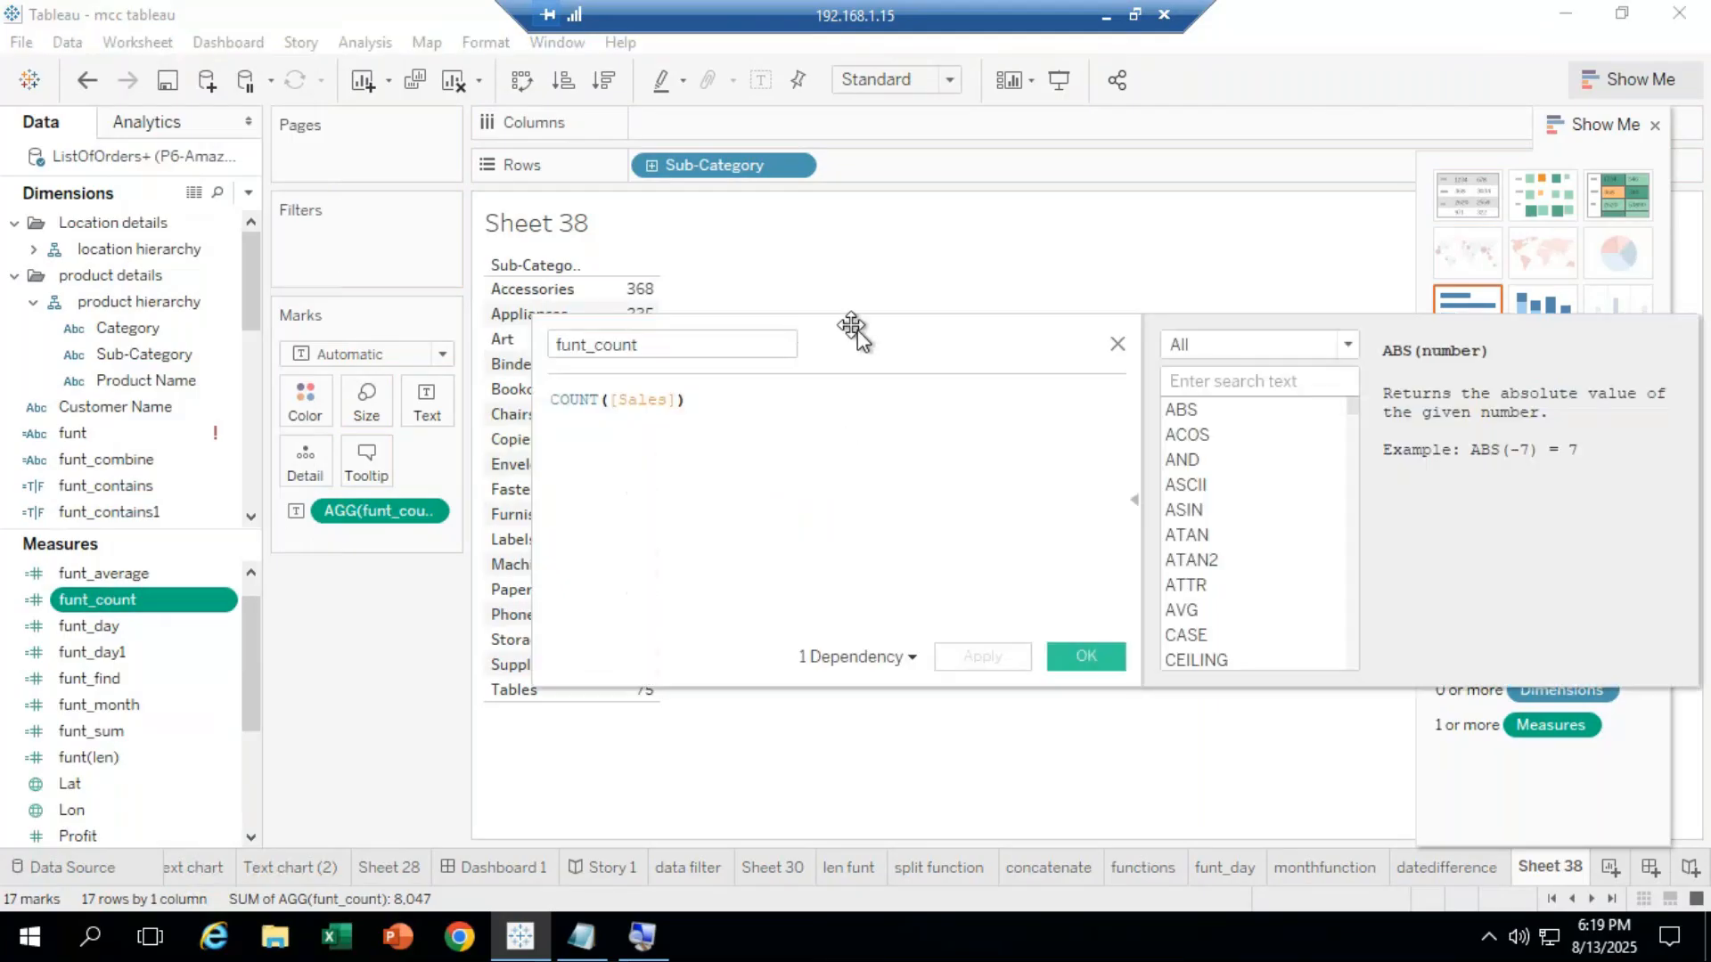
left_click_drag(857, 329, 1084, 321)
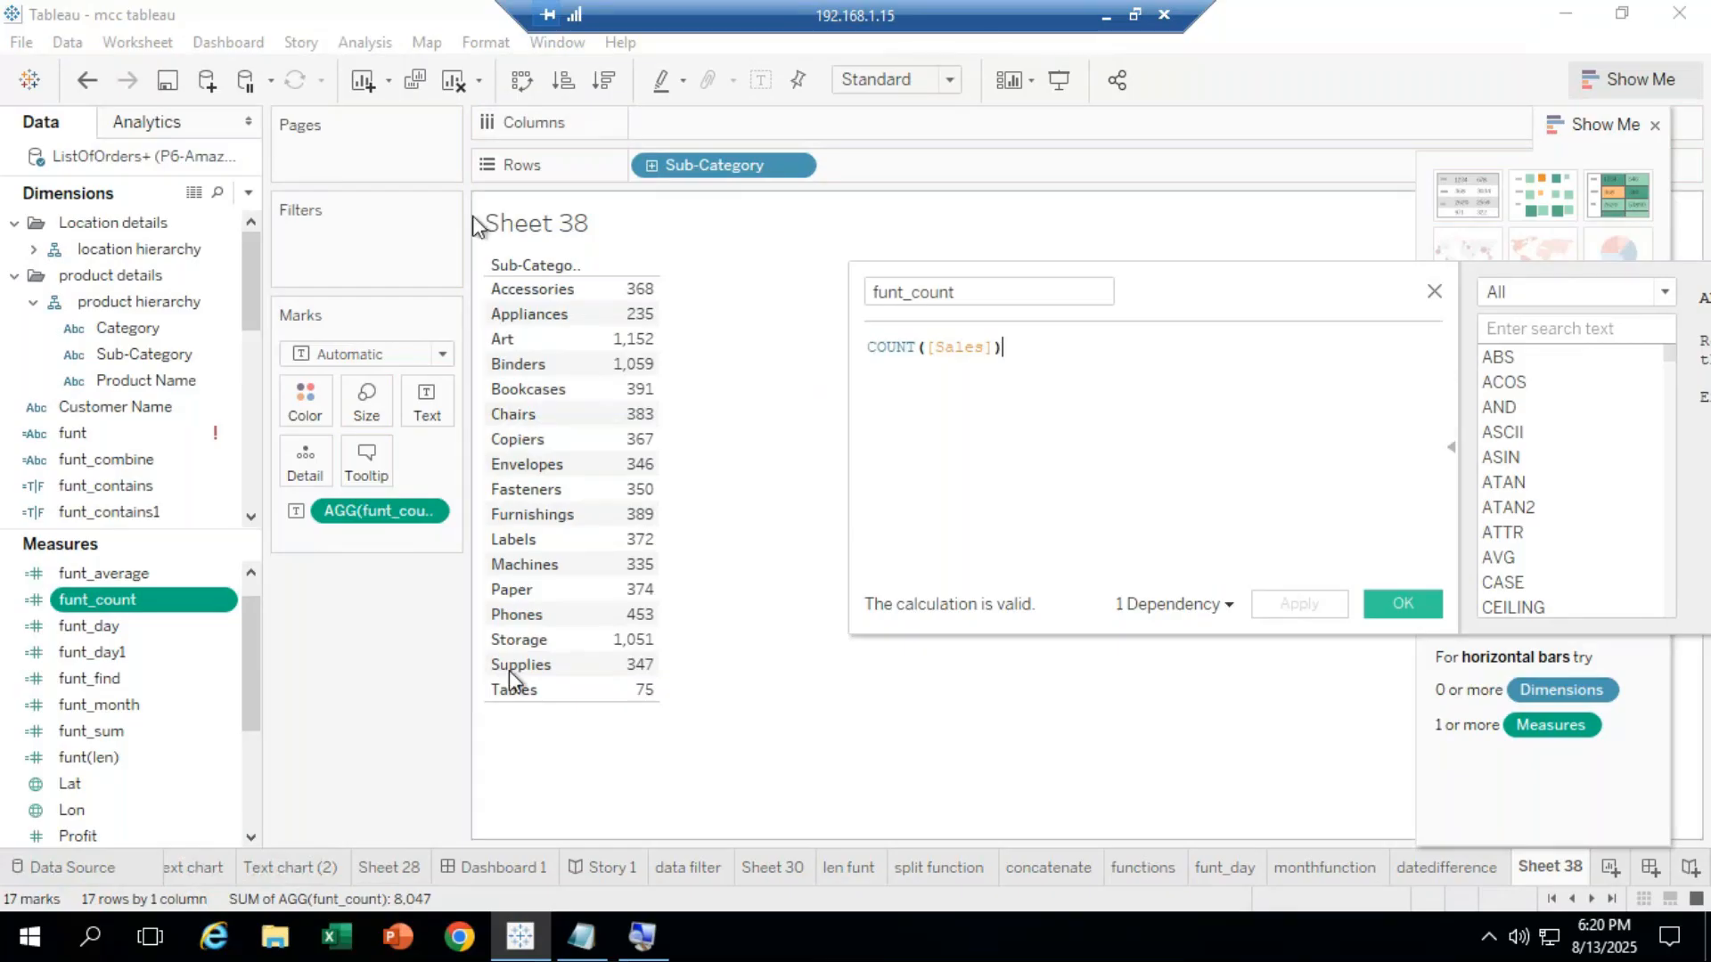
left_click(1107, 16)
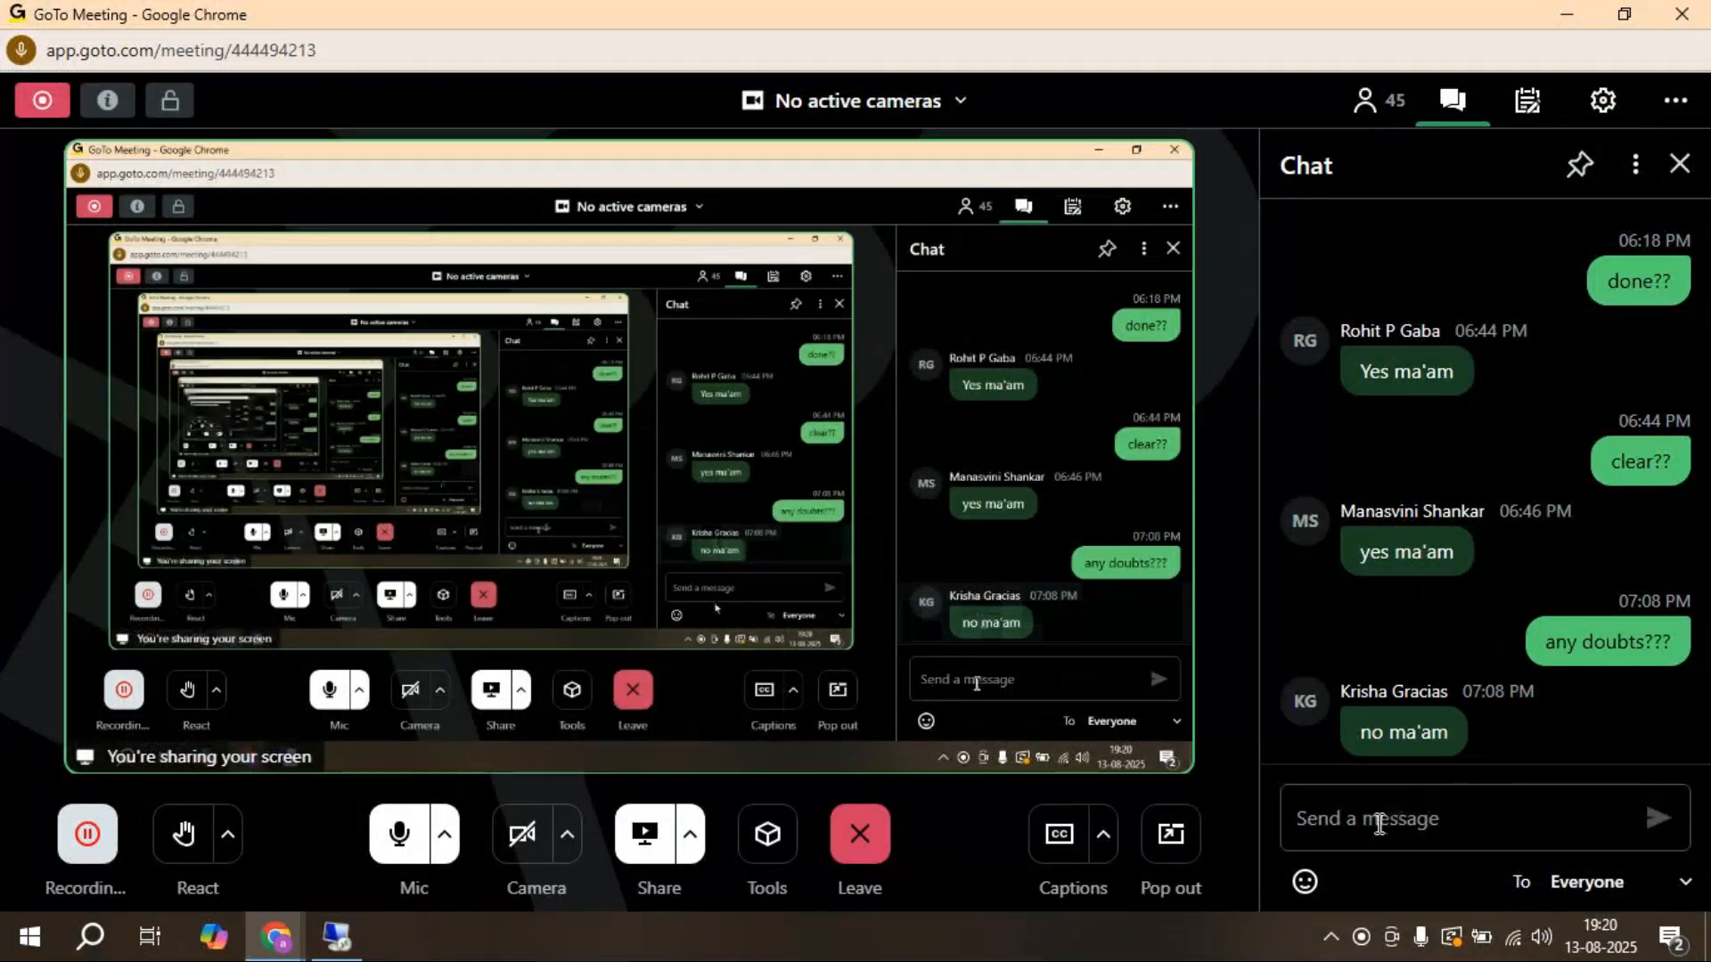
left_click(339, 947)
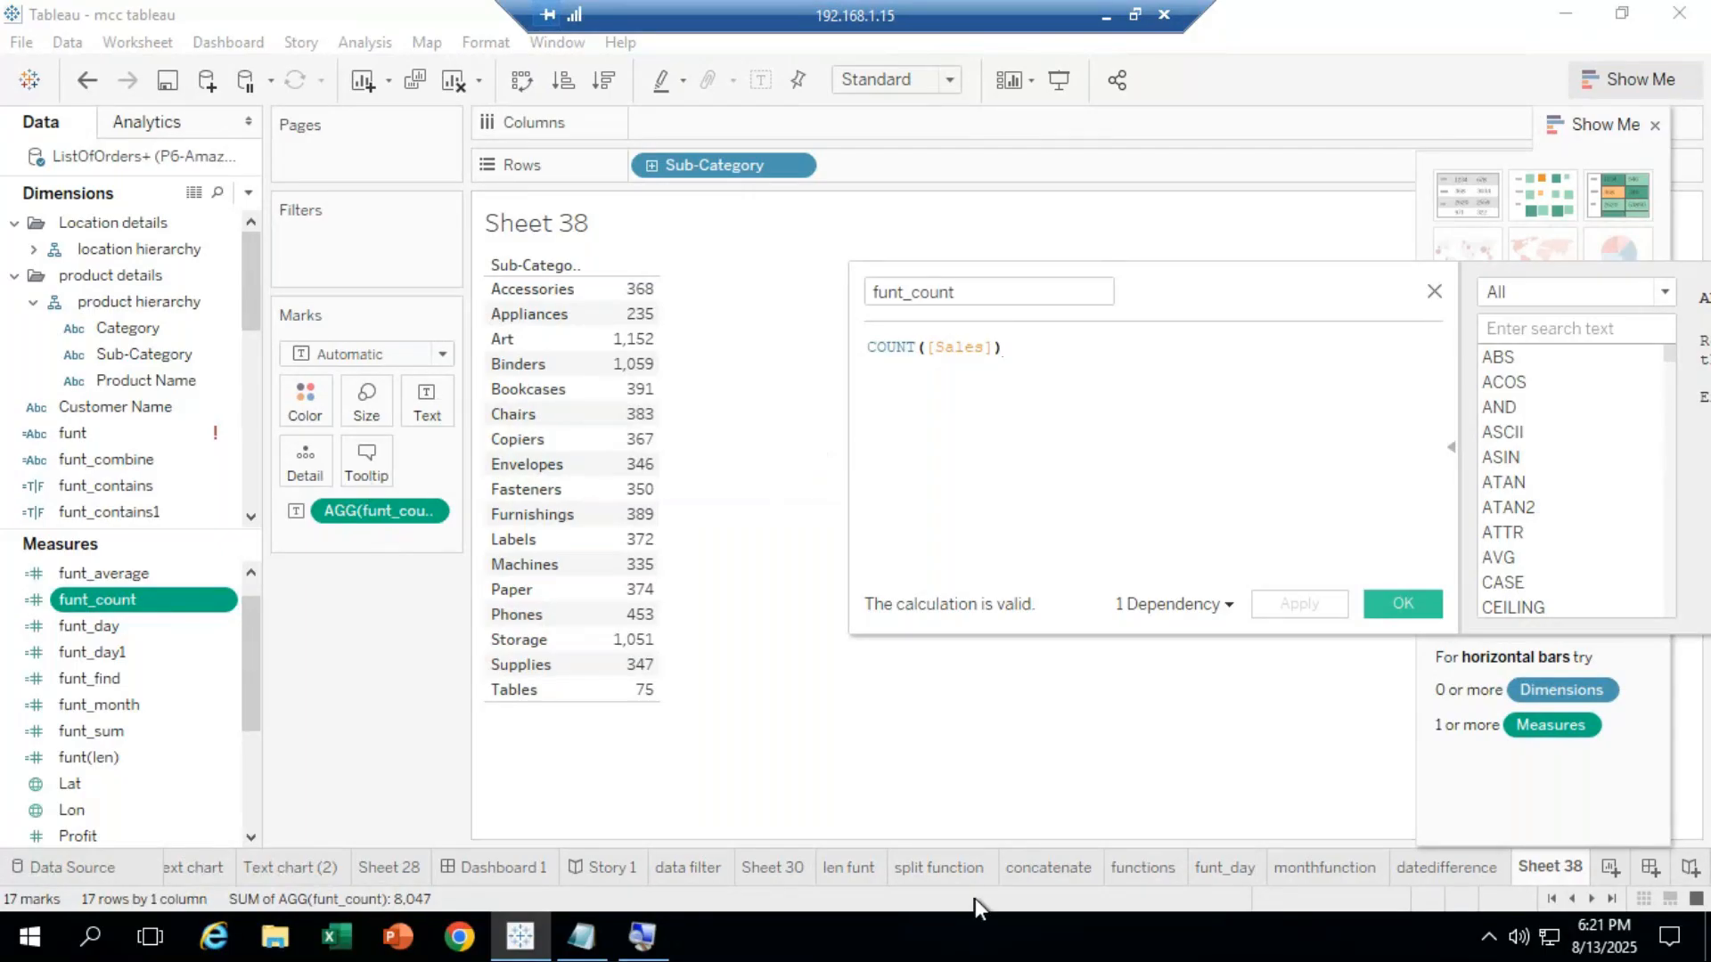
left_click(1384, 606)
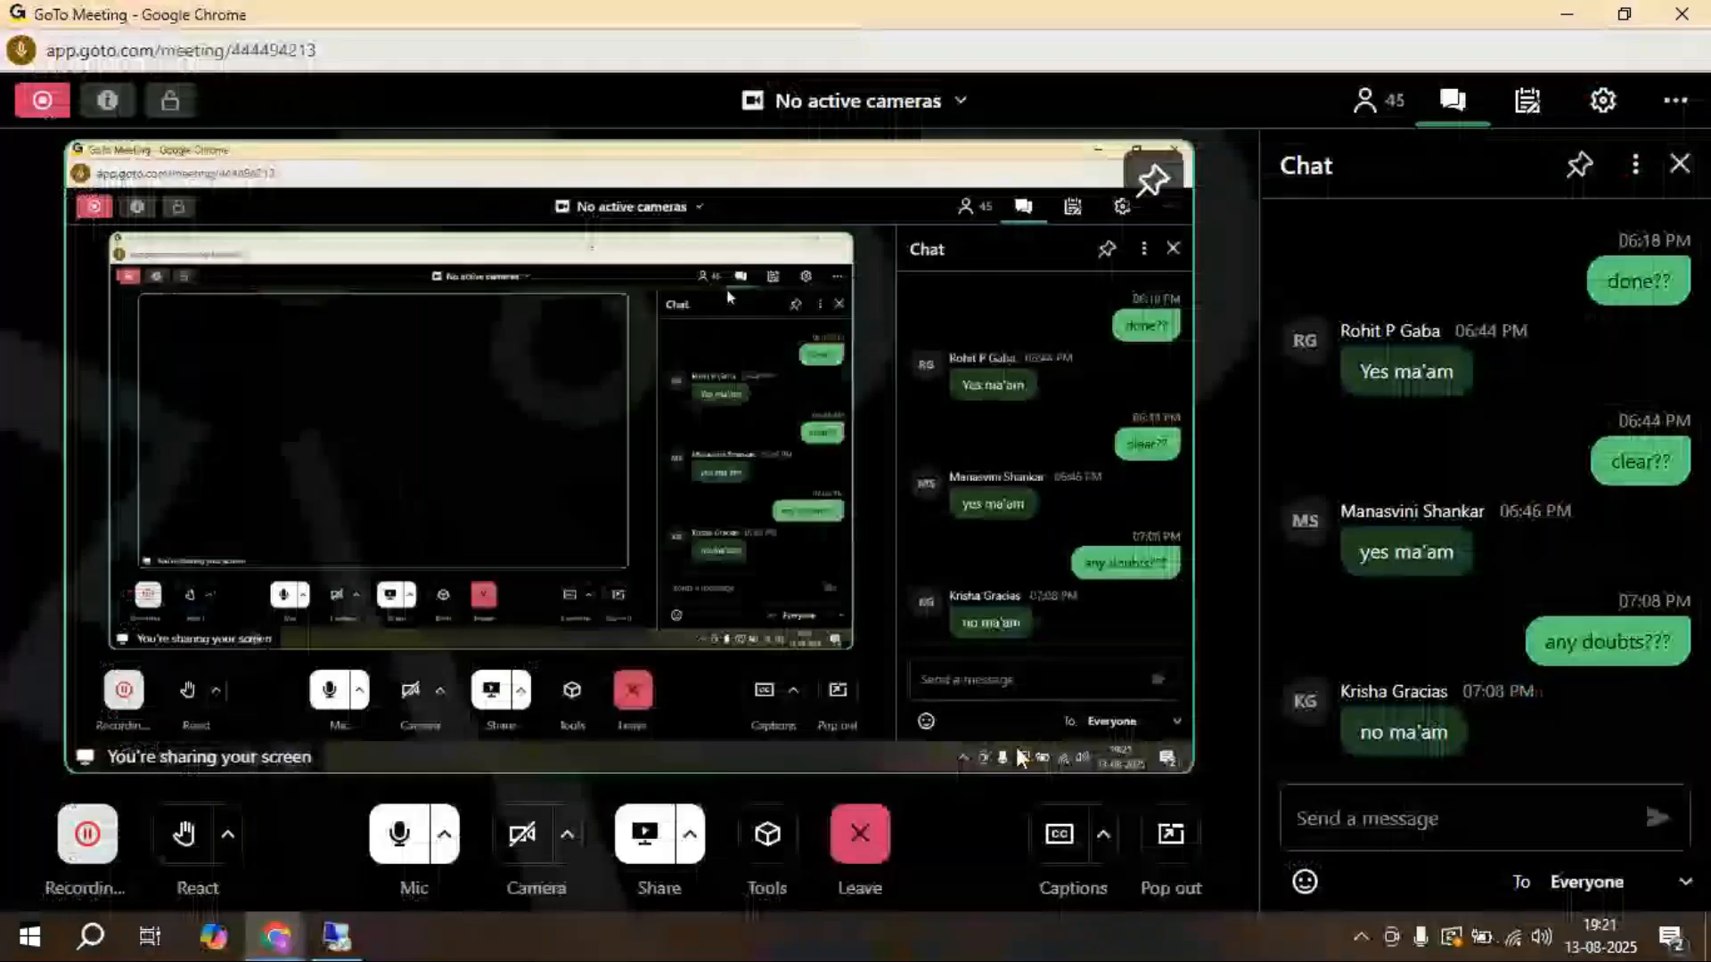
Send "done??" to everyone in the GoTo Meeting chat and return to the Tableau worksheet.
left_click(1106, 15)
left_click(1367, 828)
type("donr")
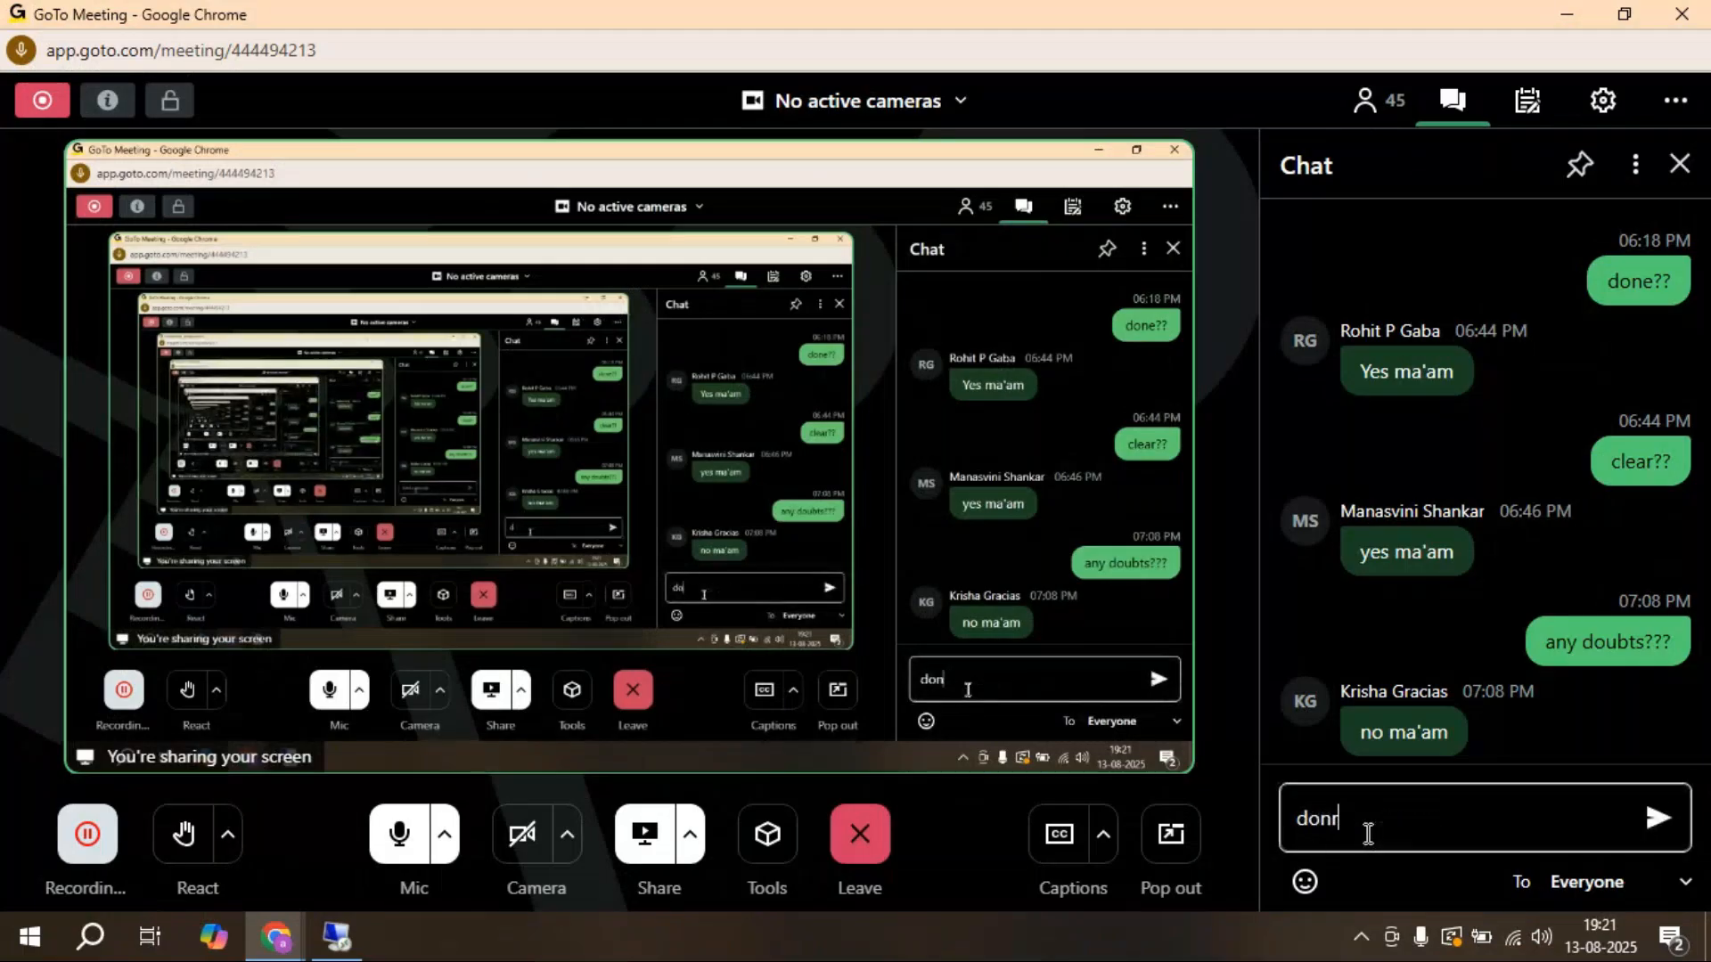
key("BackSpace")
type("e??")
key("Return")
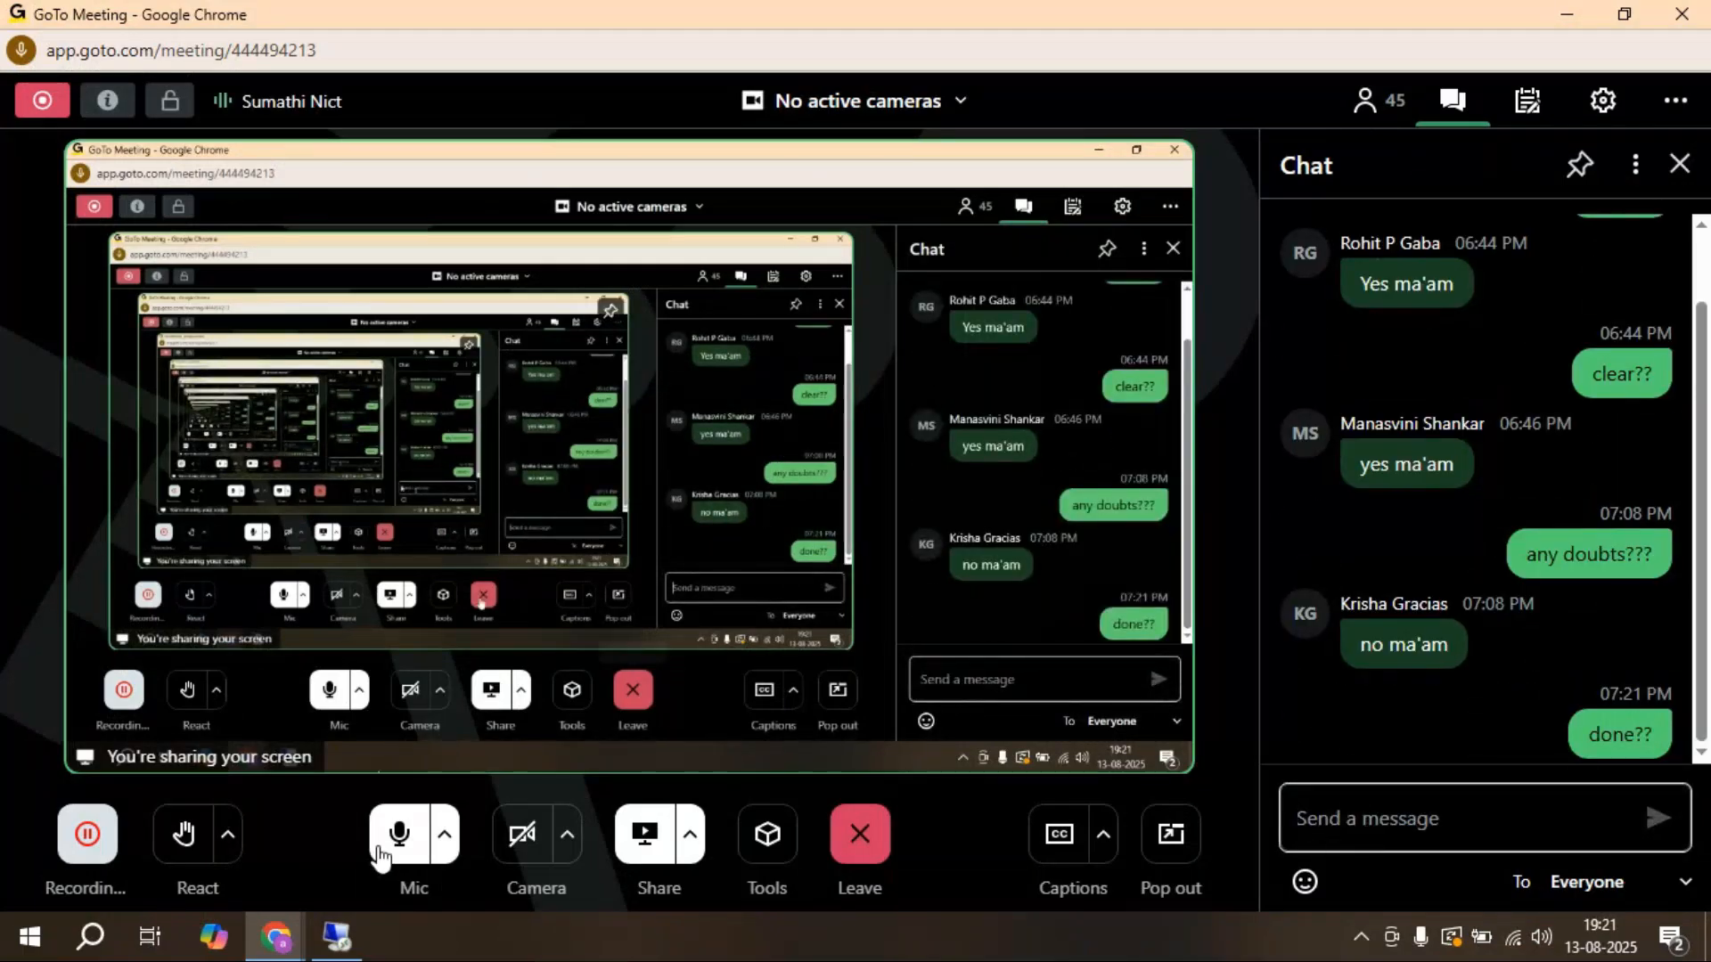
left_click(346, 952)
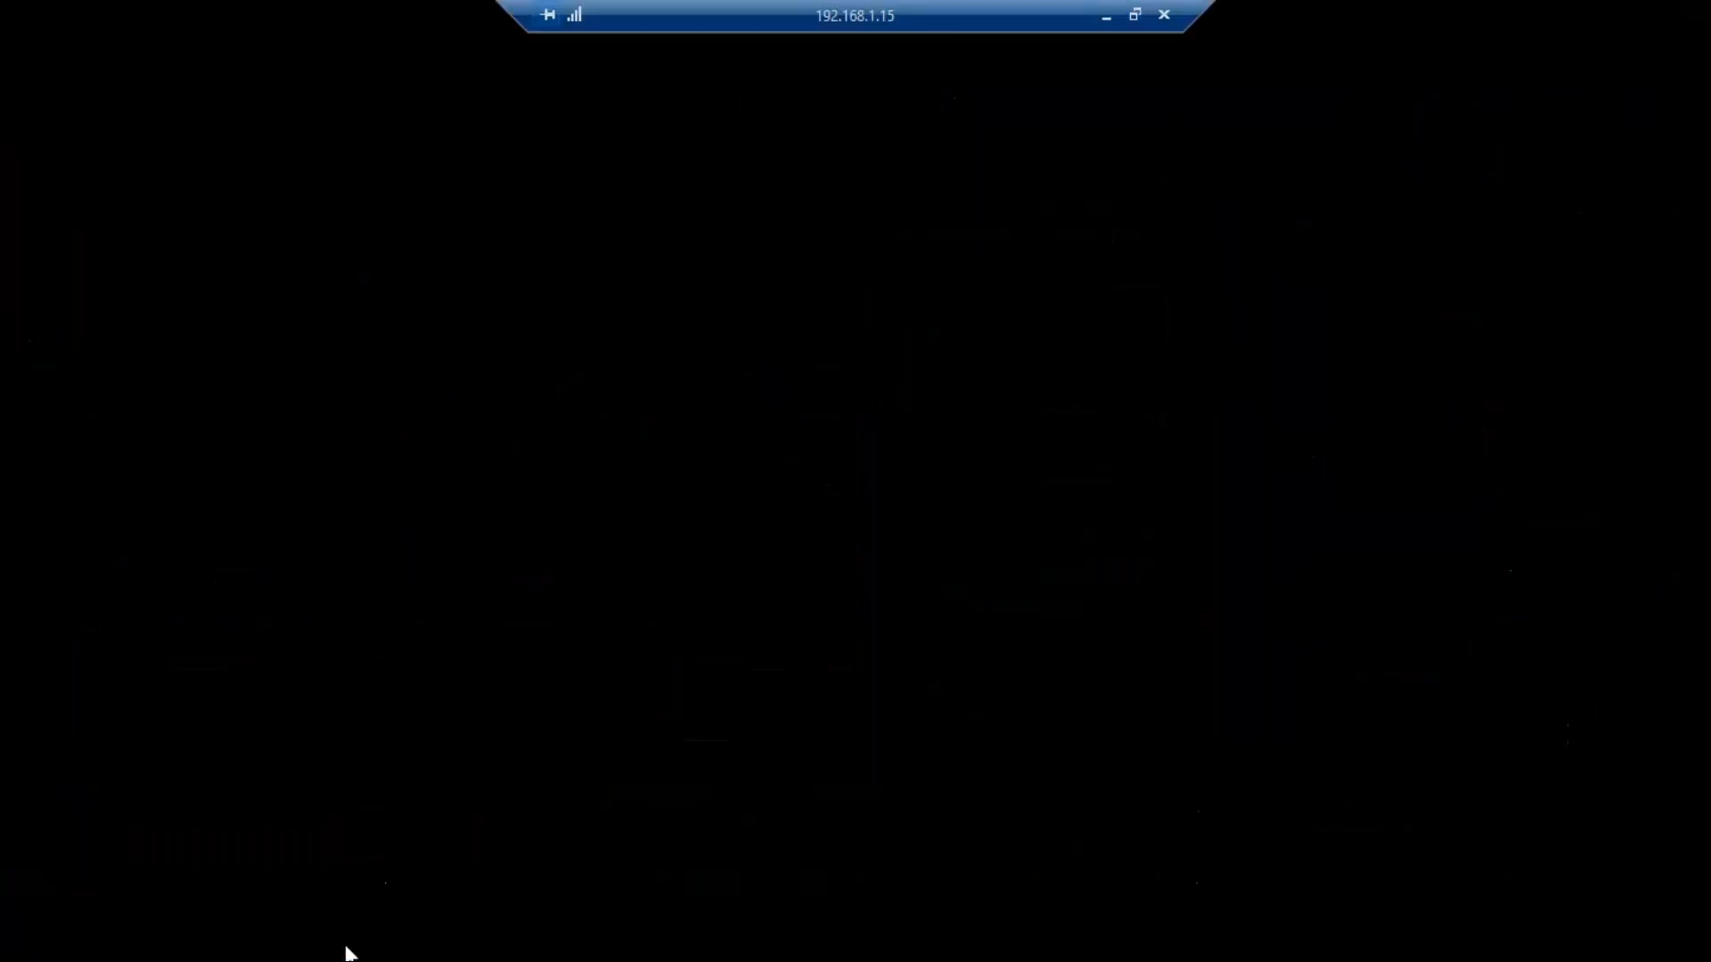
left_click(1110, 16)
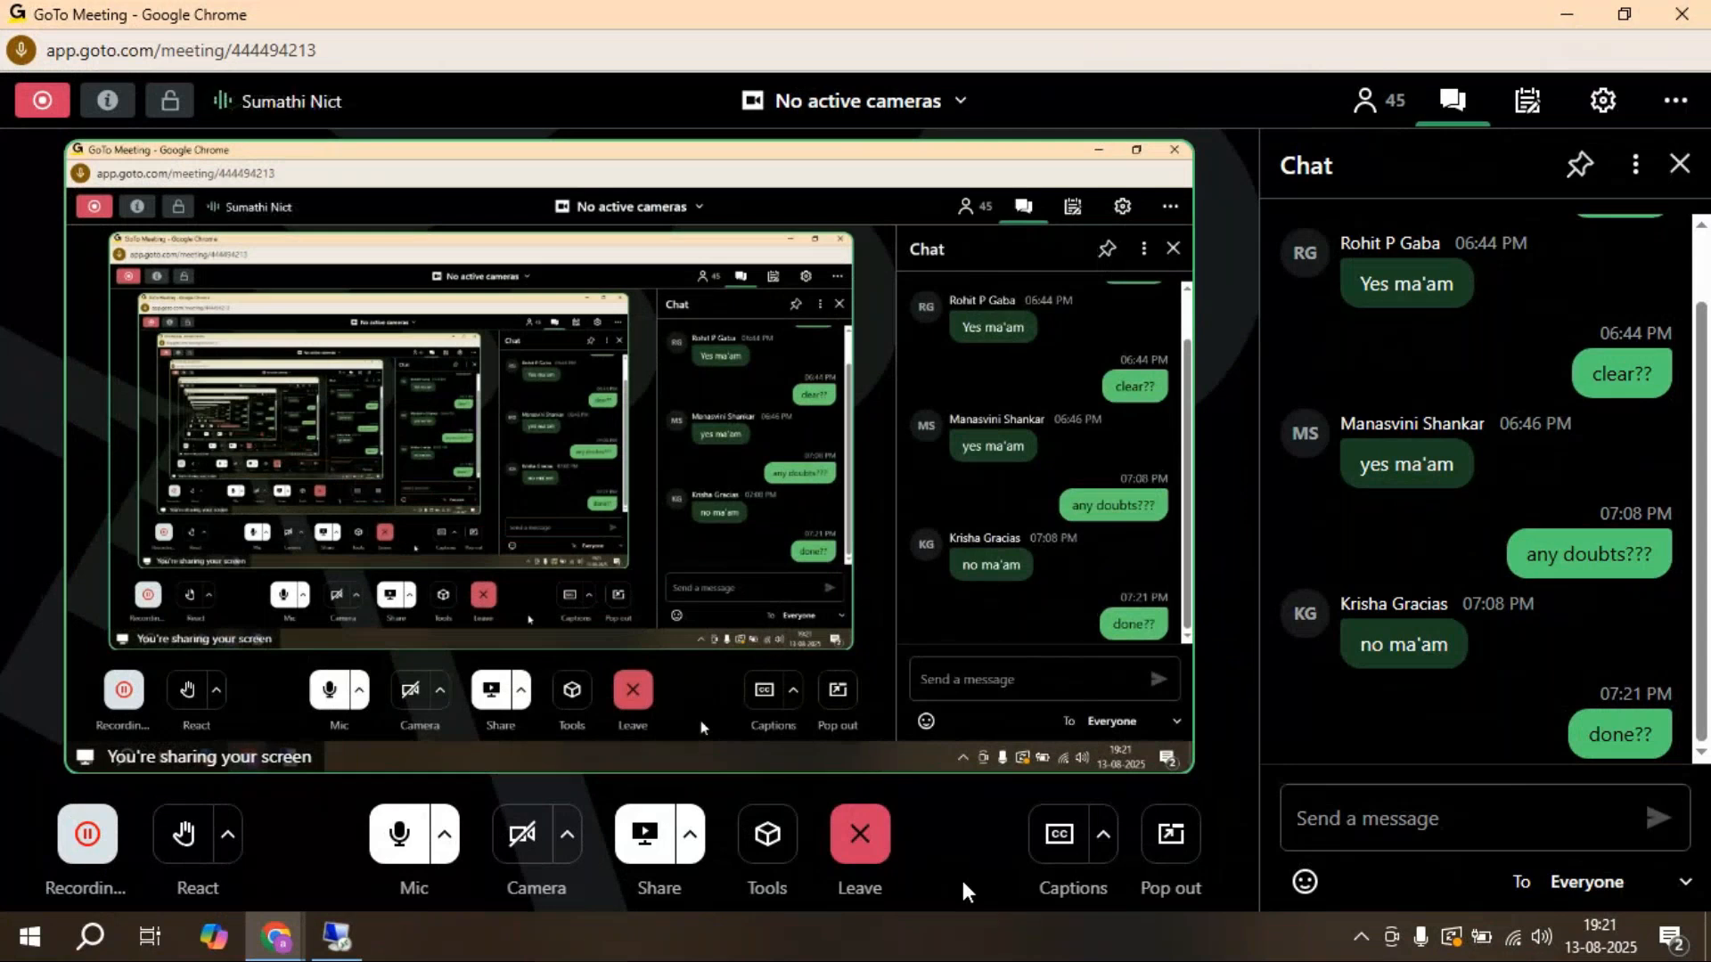
left_click(350, 958)
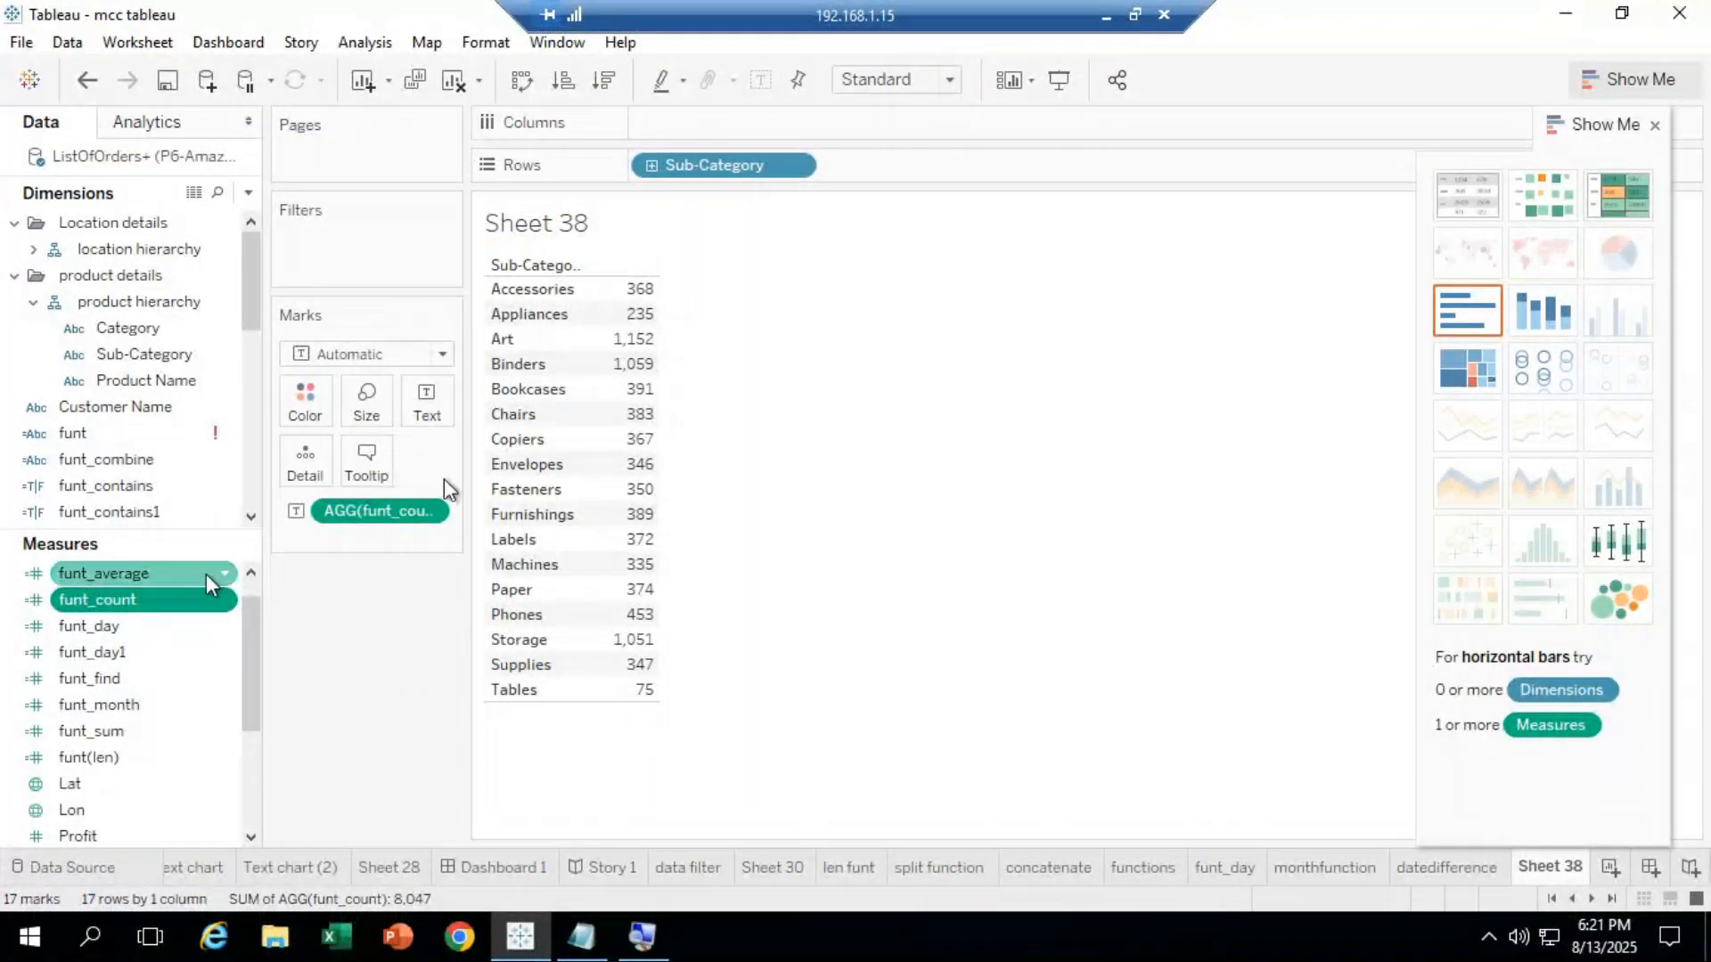
mouse_move(645, 436)
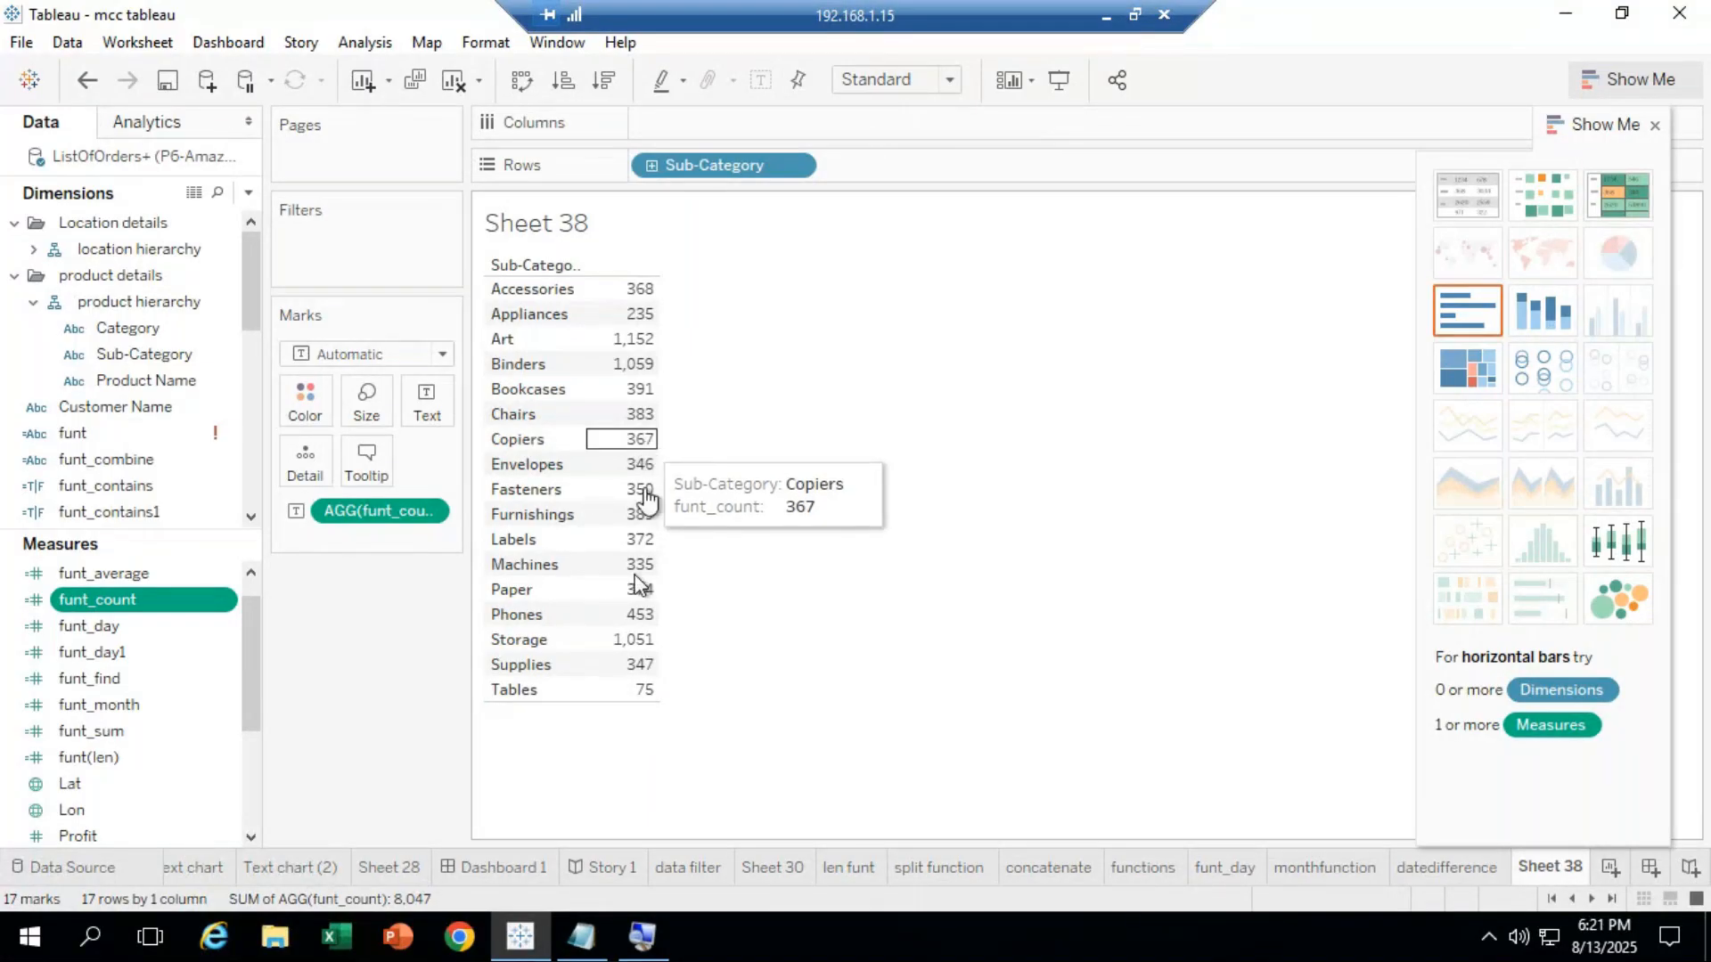
Add a line reading "count" below "datedifference" in the mcc data.txt Notepad notes and return to Tableau.
left_click(593, 931)
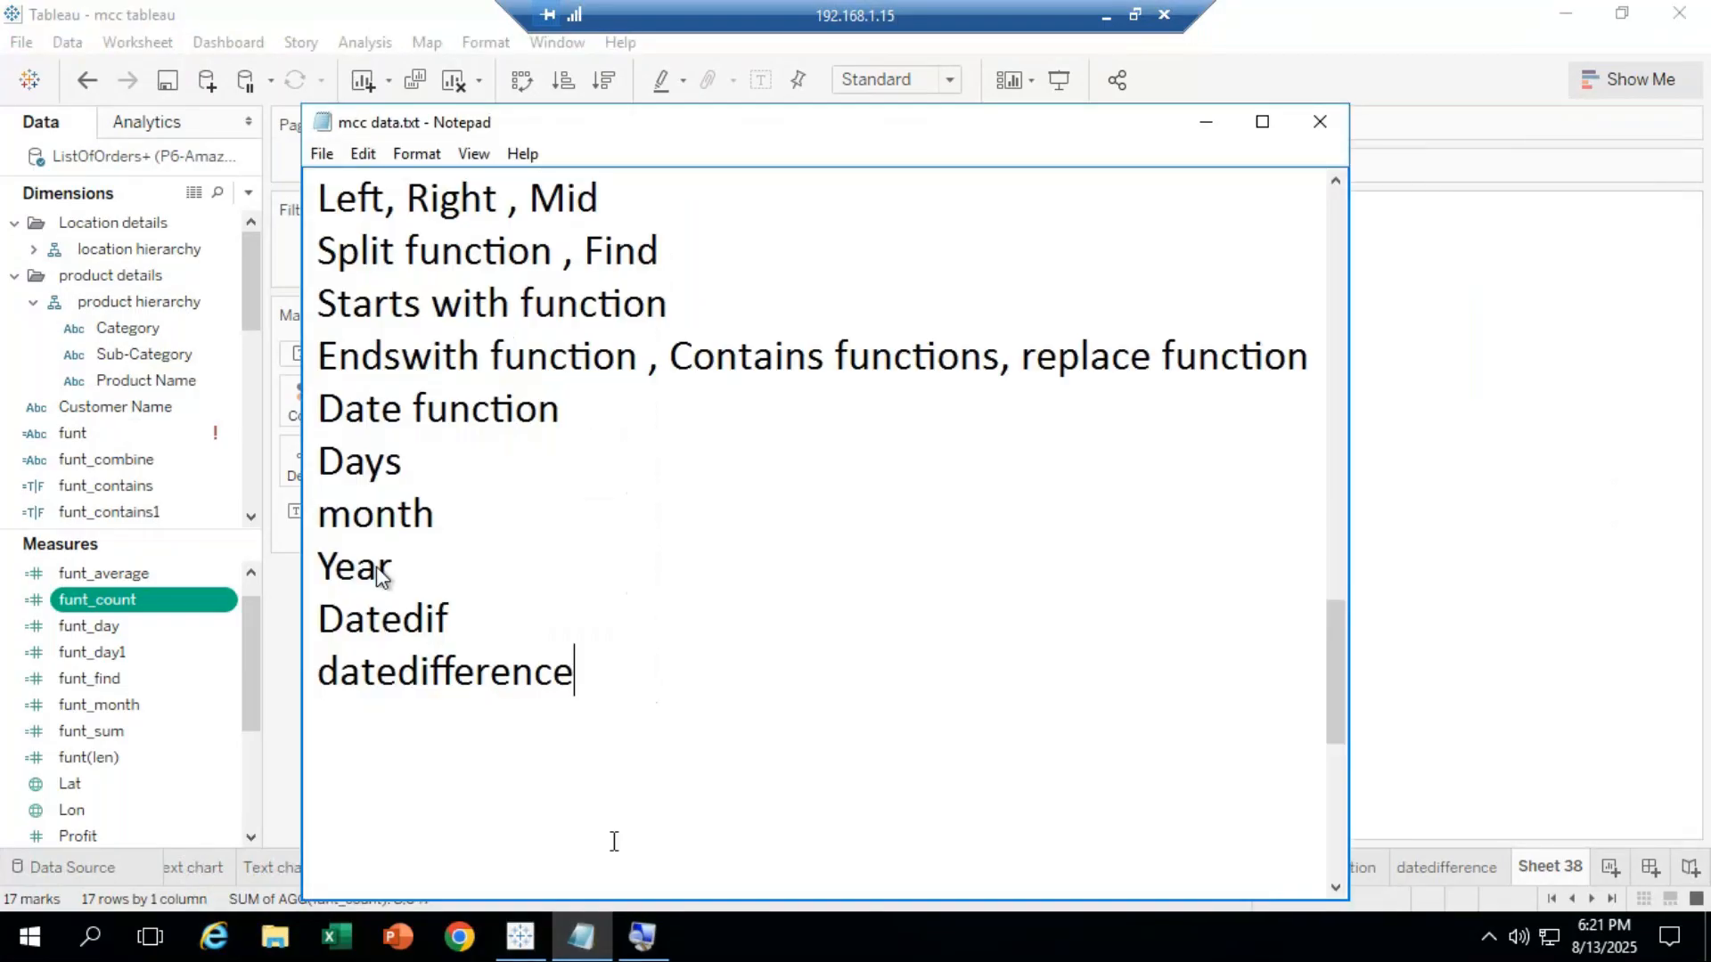
key("Return")
type("count")
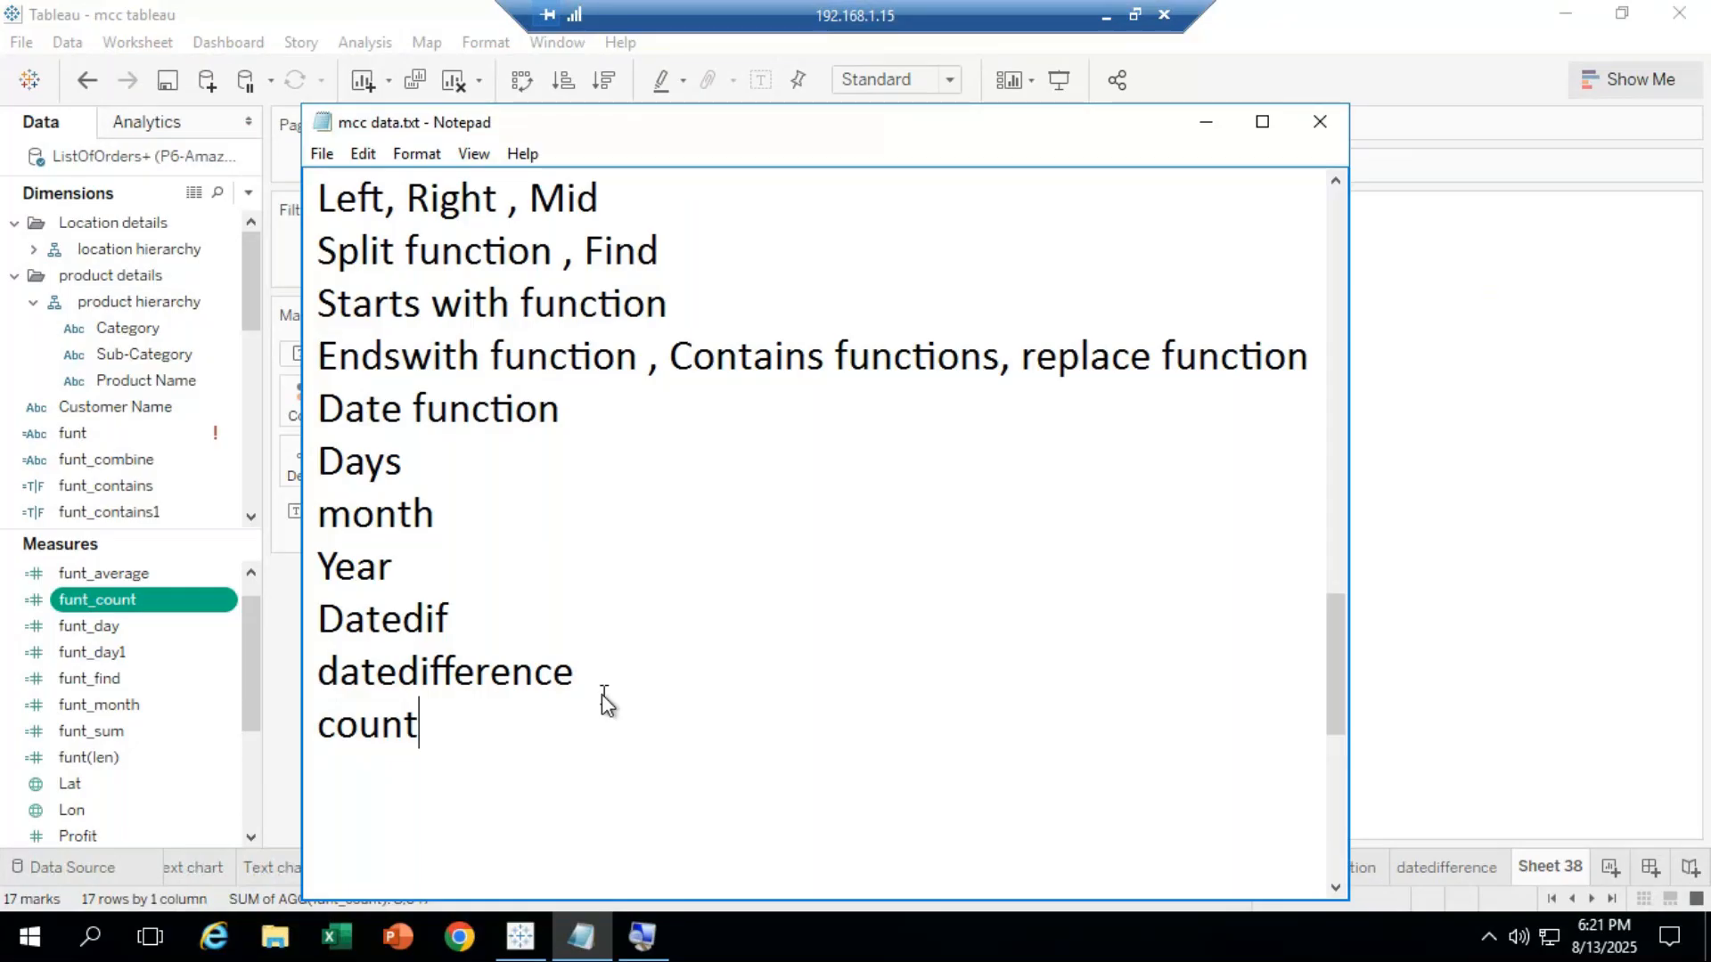
key("alt+Tab")
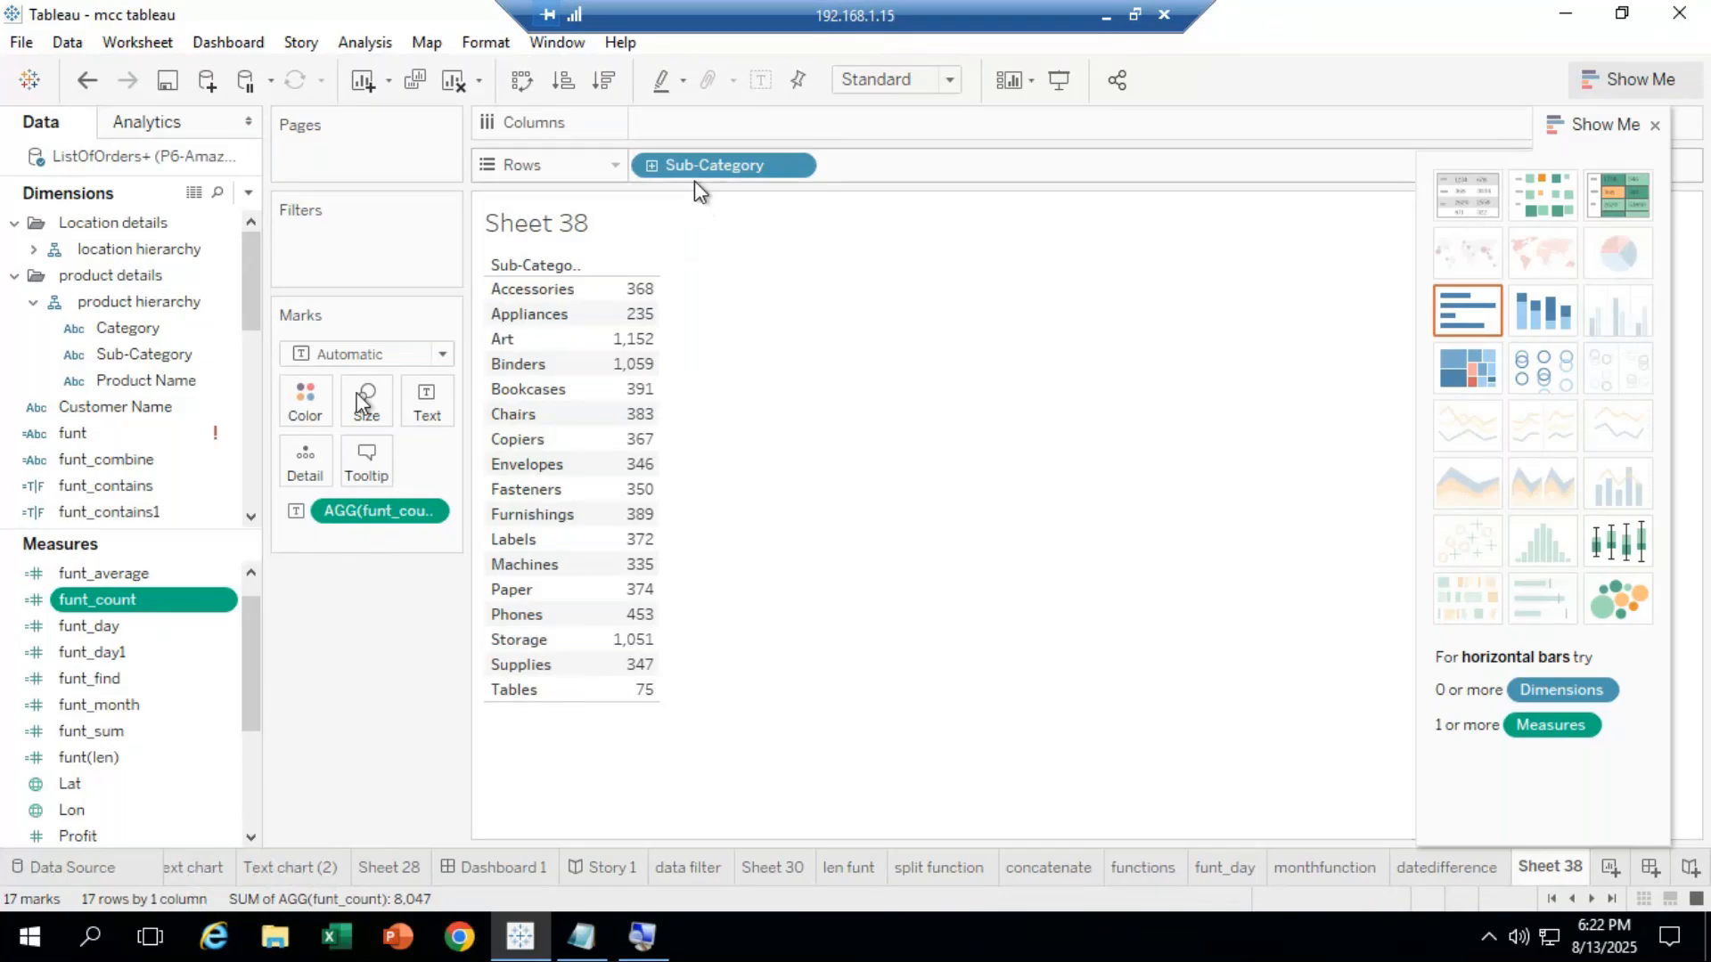
Remove funt_count from the marks and create a calculated field named funt_min from Sub-Category.
left_click_drag(373, 511, 373, 690)
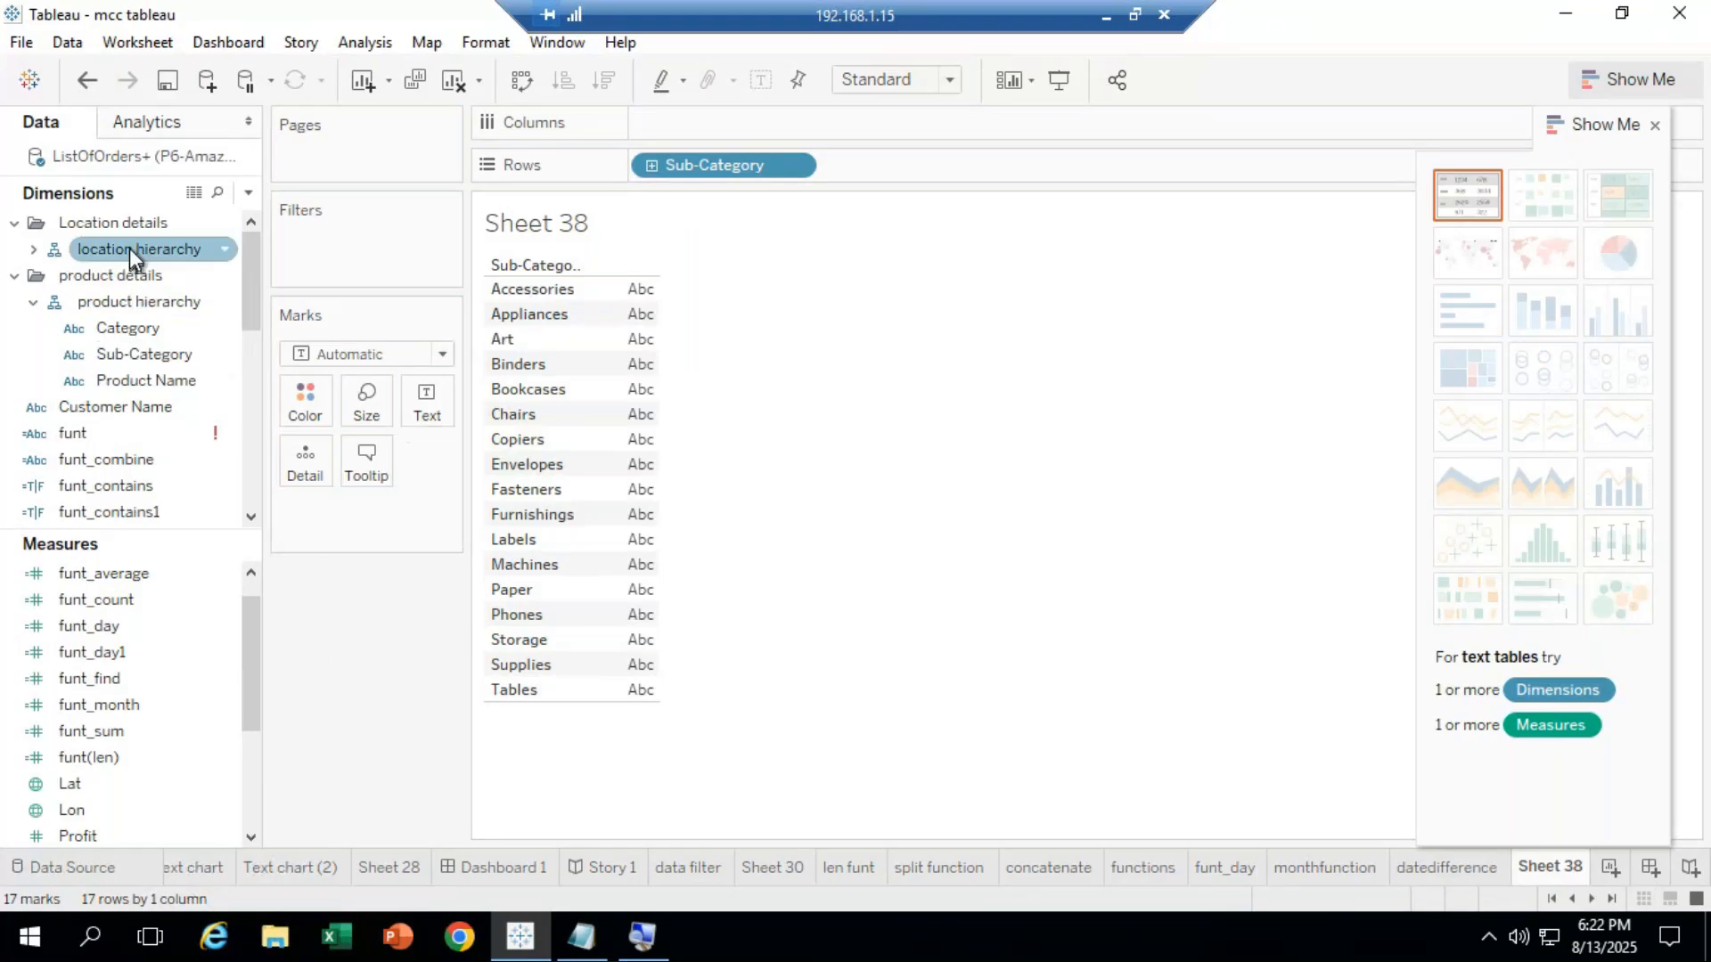
right_click(166, 356)
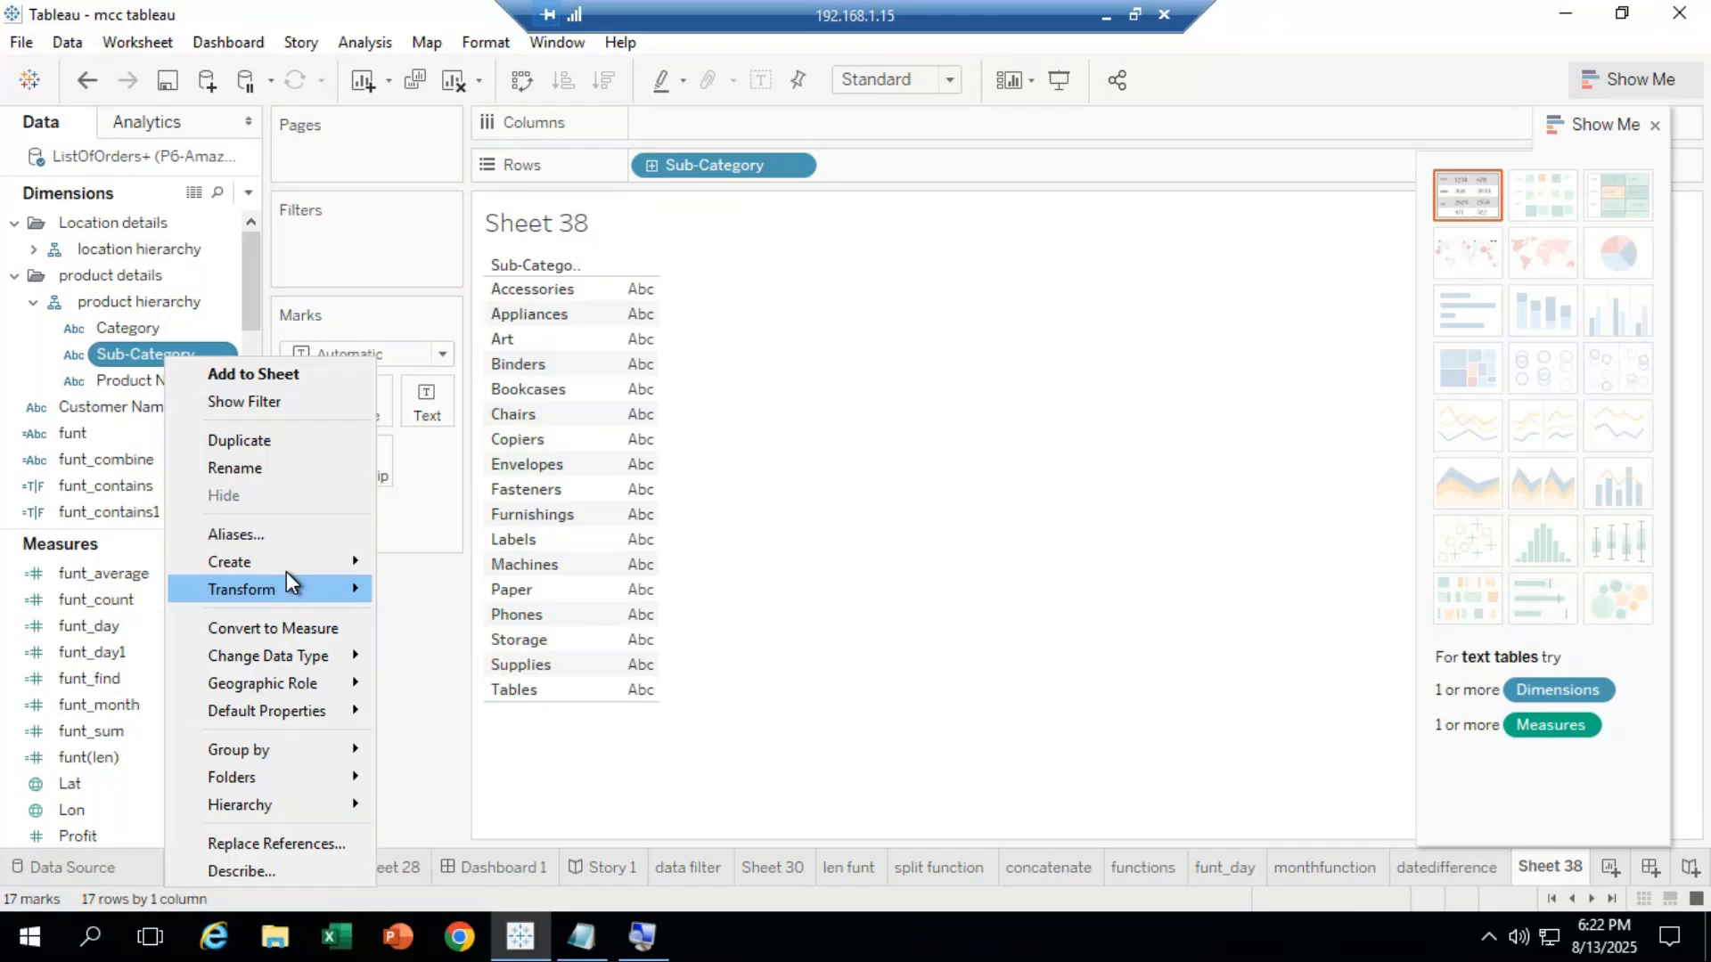
mouse_move(289, 564)
left_click(455, 563)
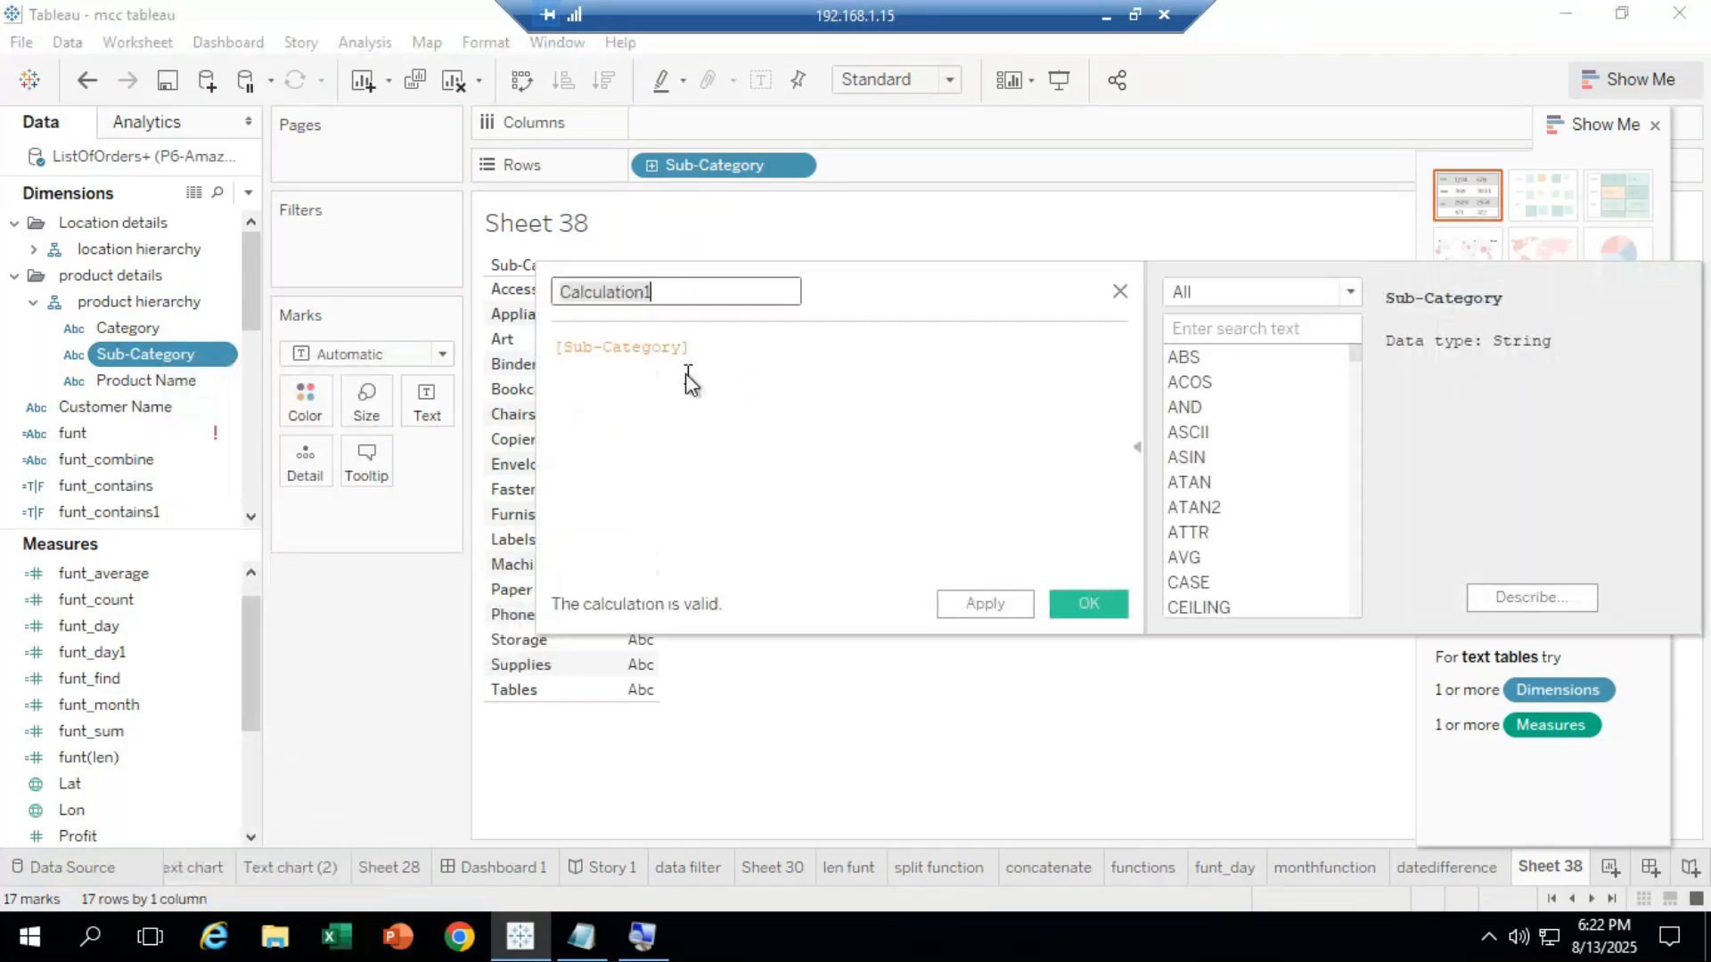
key("BackSpace")
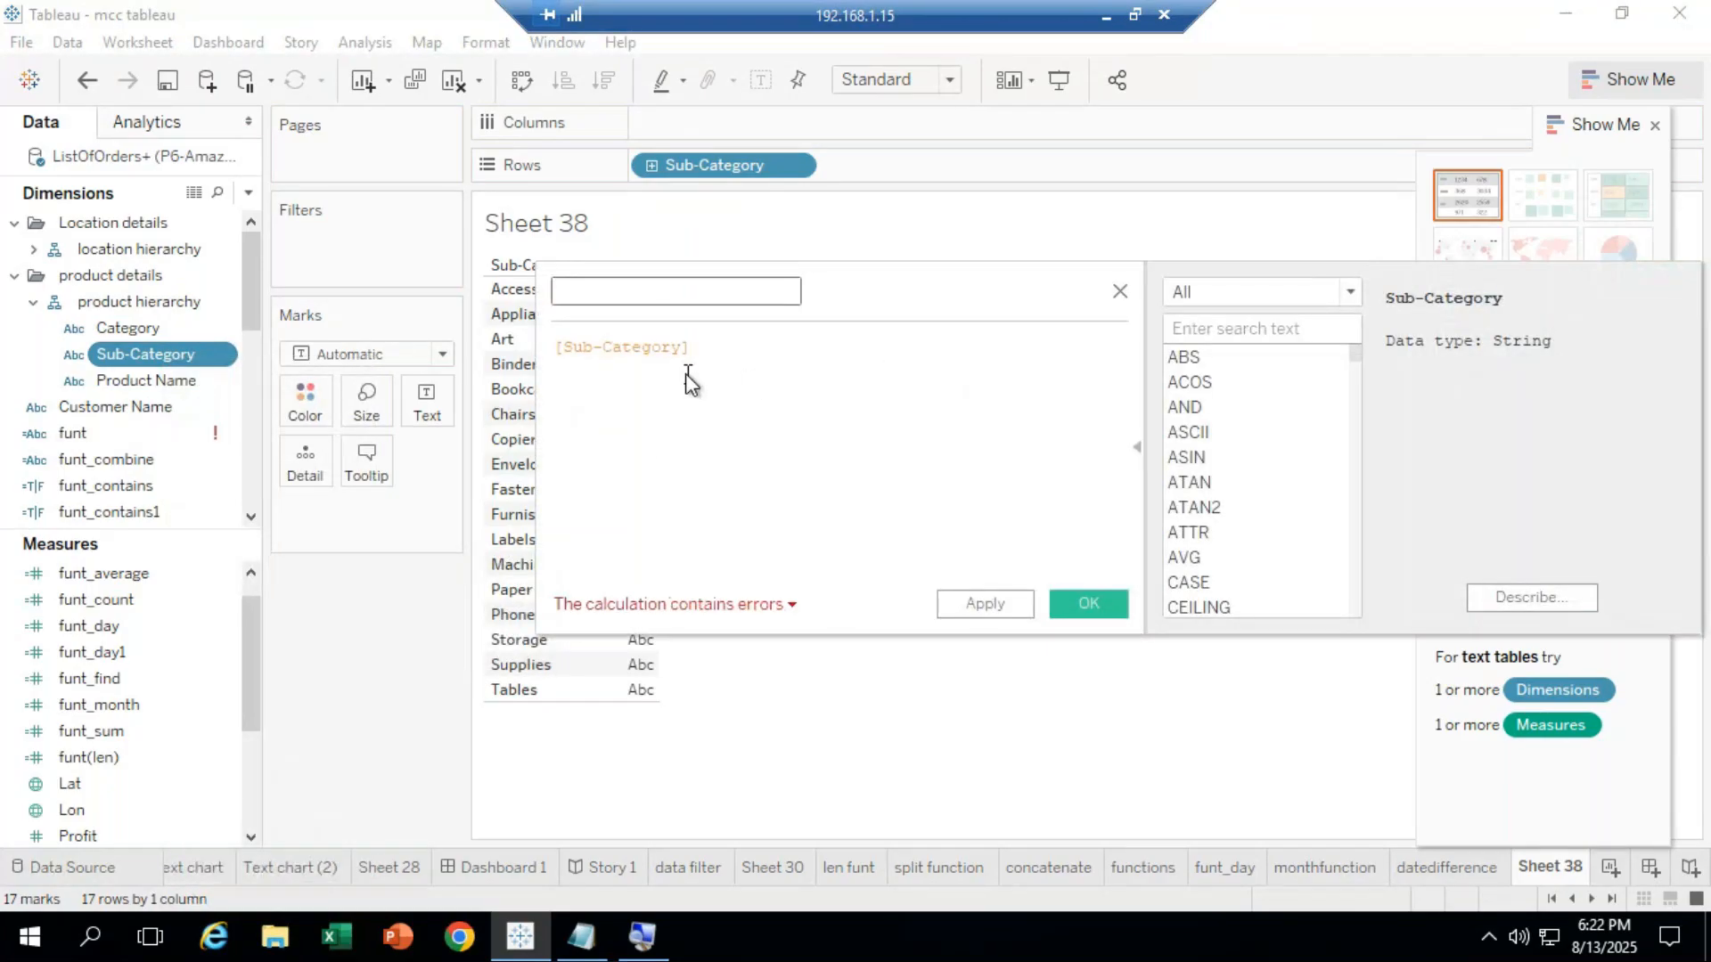
type("funt_min")
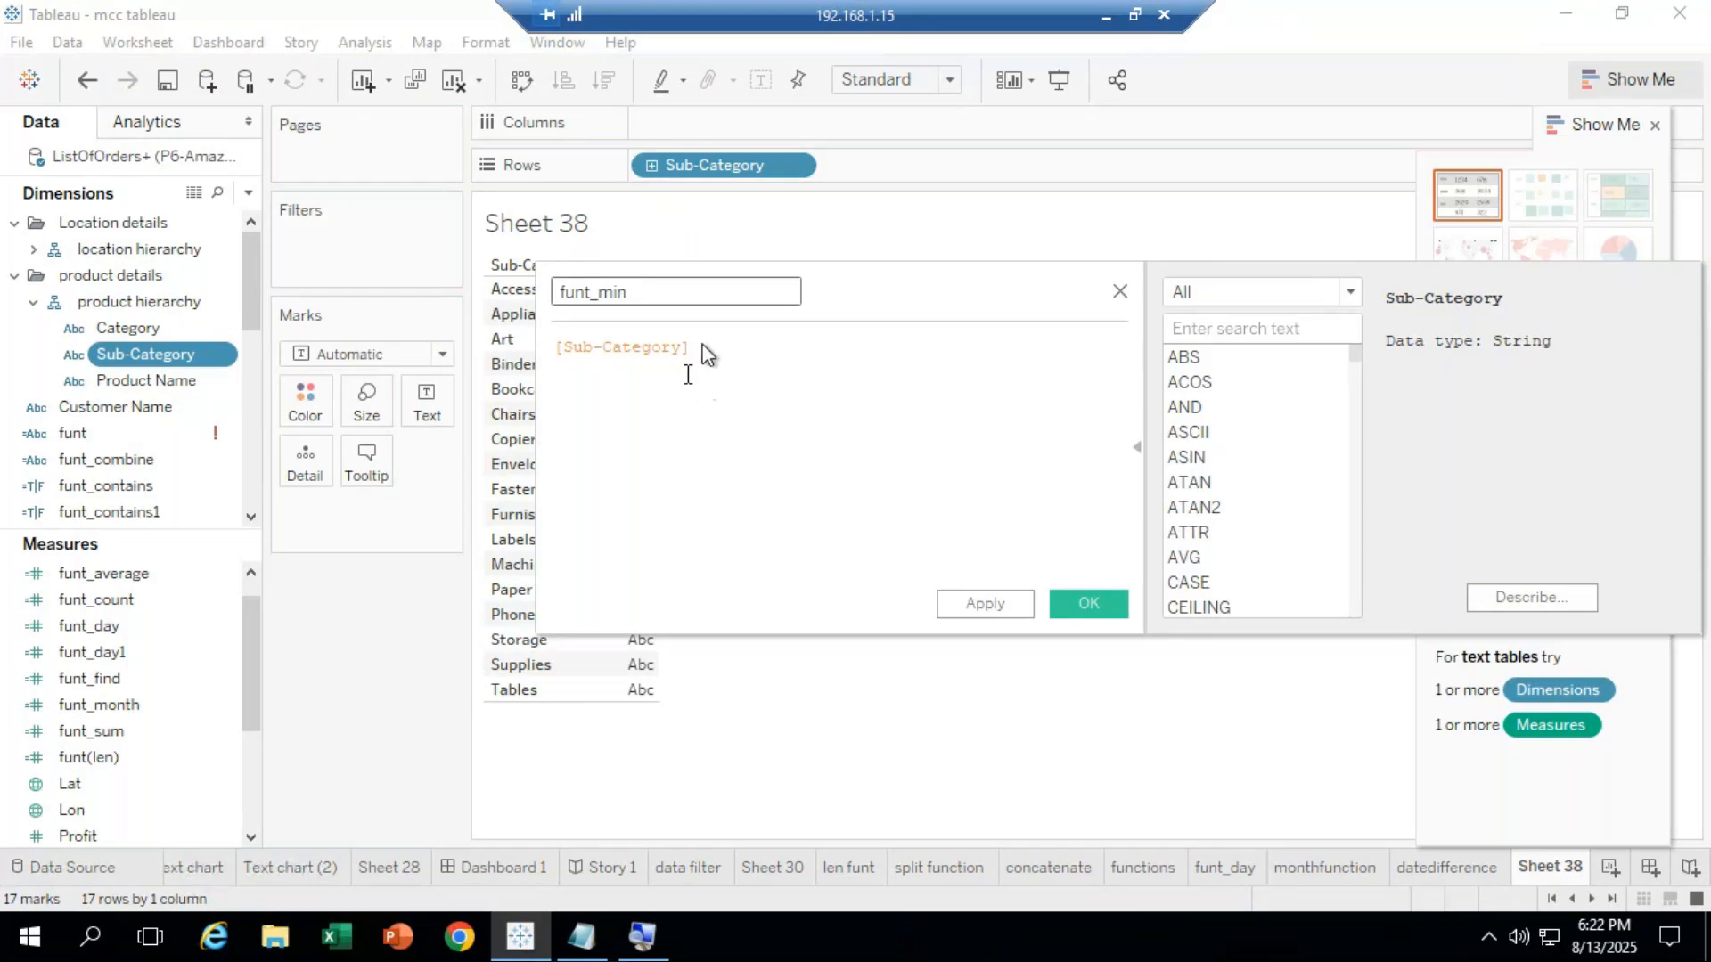
Define funt_min as MIN([Sales]), save it, and show it as text for each Sub-Category.
double_click(698, 350)
left_click(698, 351)
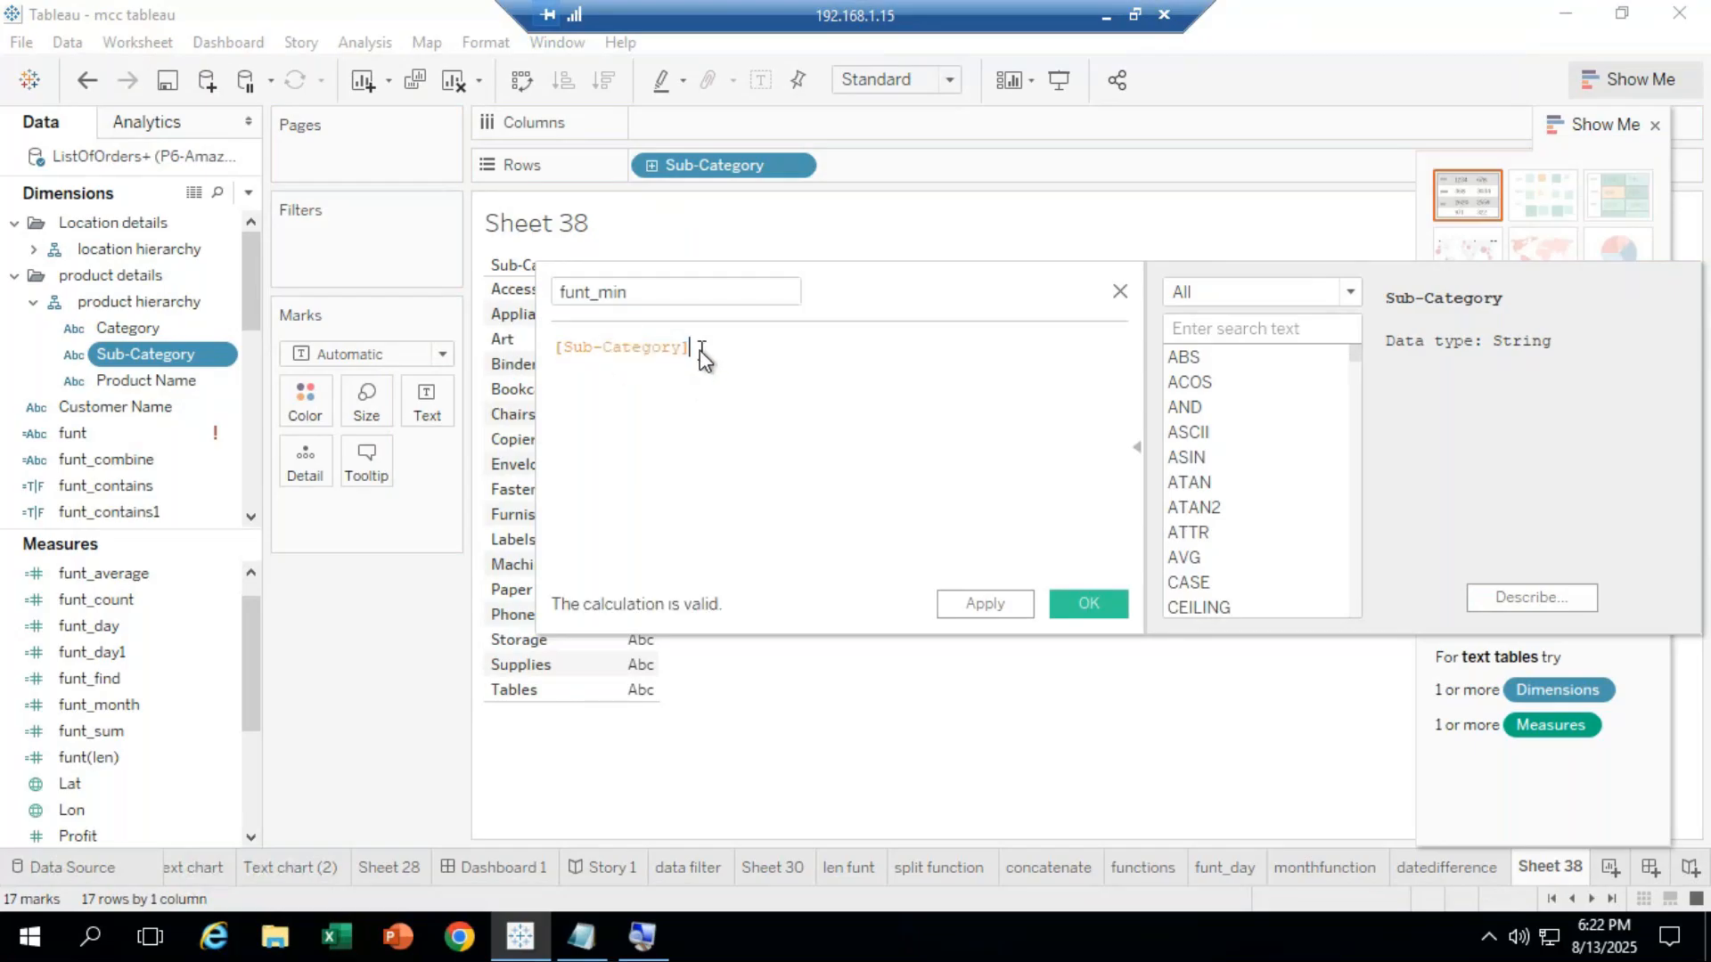
left_click_drag(698, 351, 533, 323)
type("min")
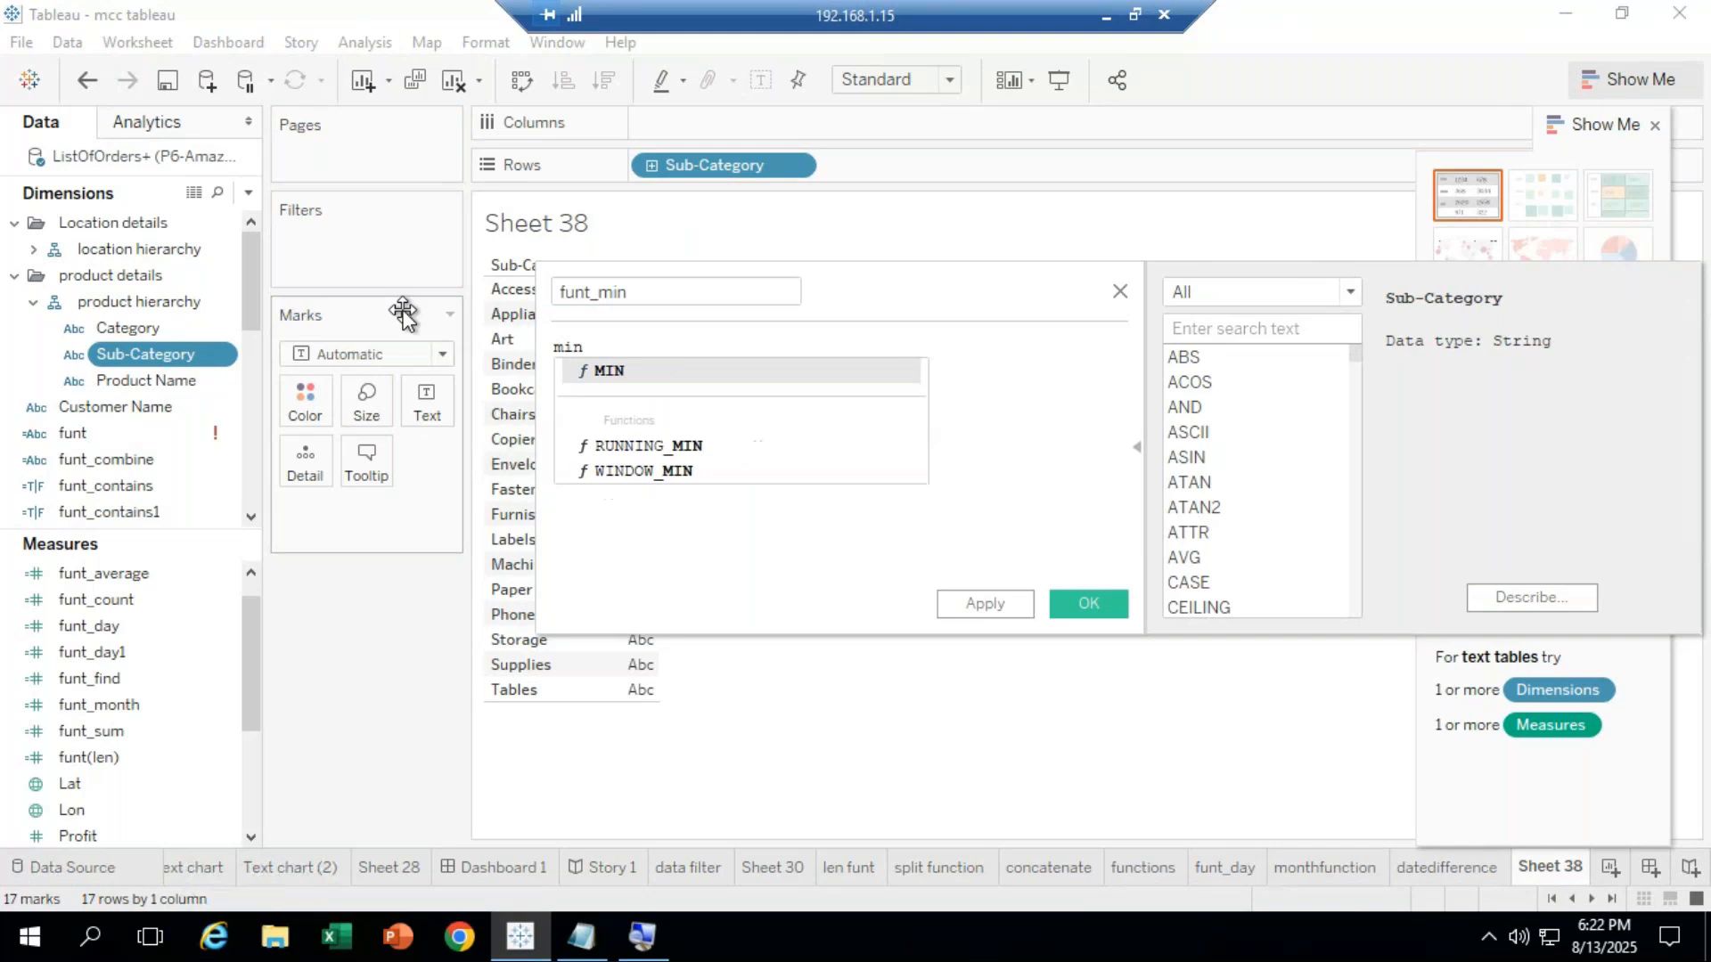
key("Return")
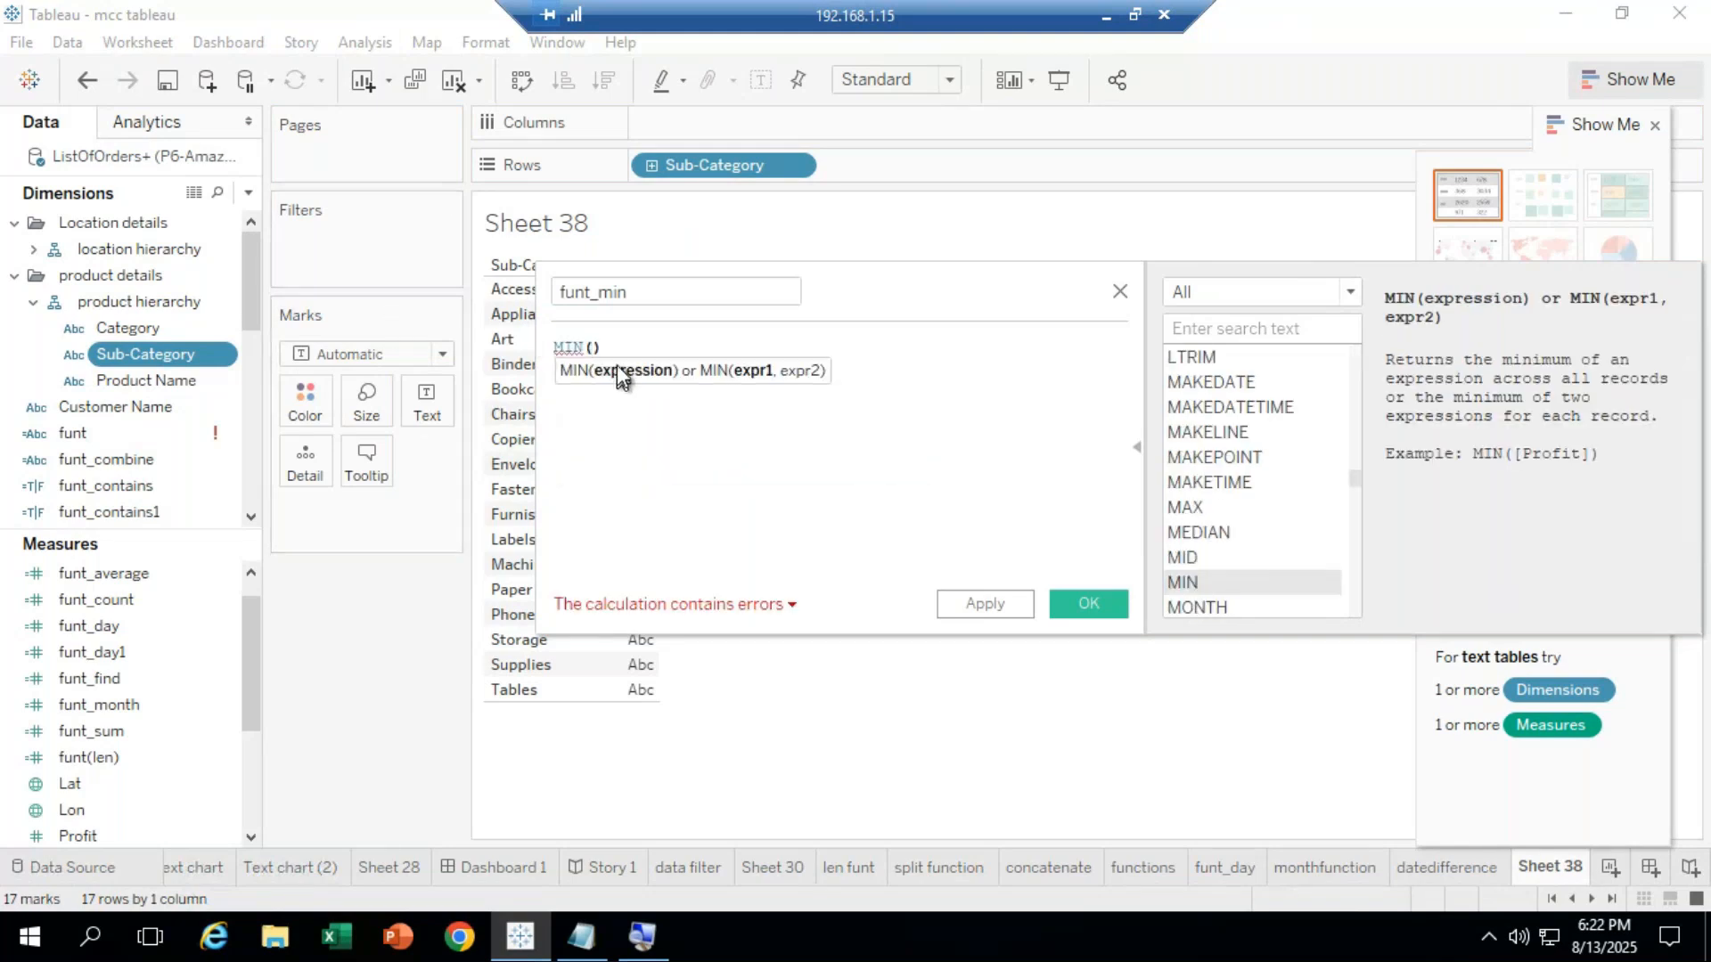
type("sales")
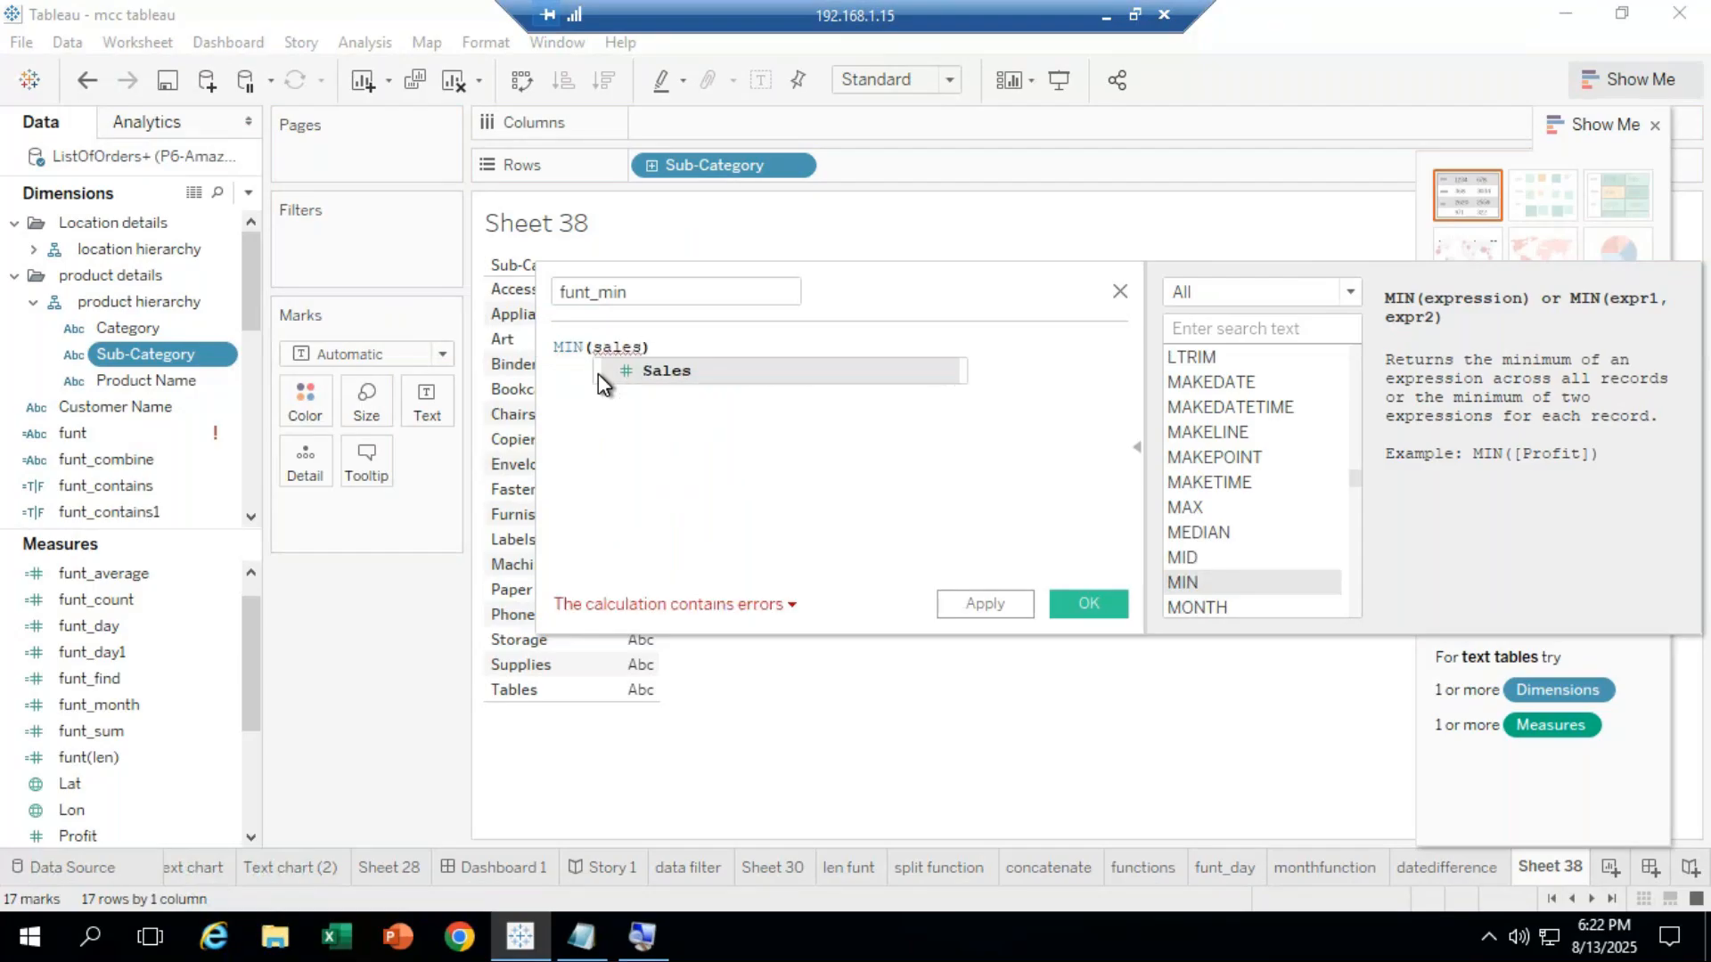
left_click(646, 371)
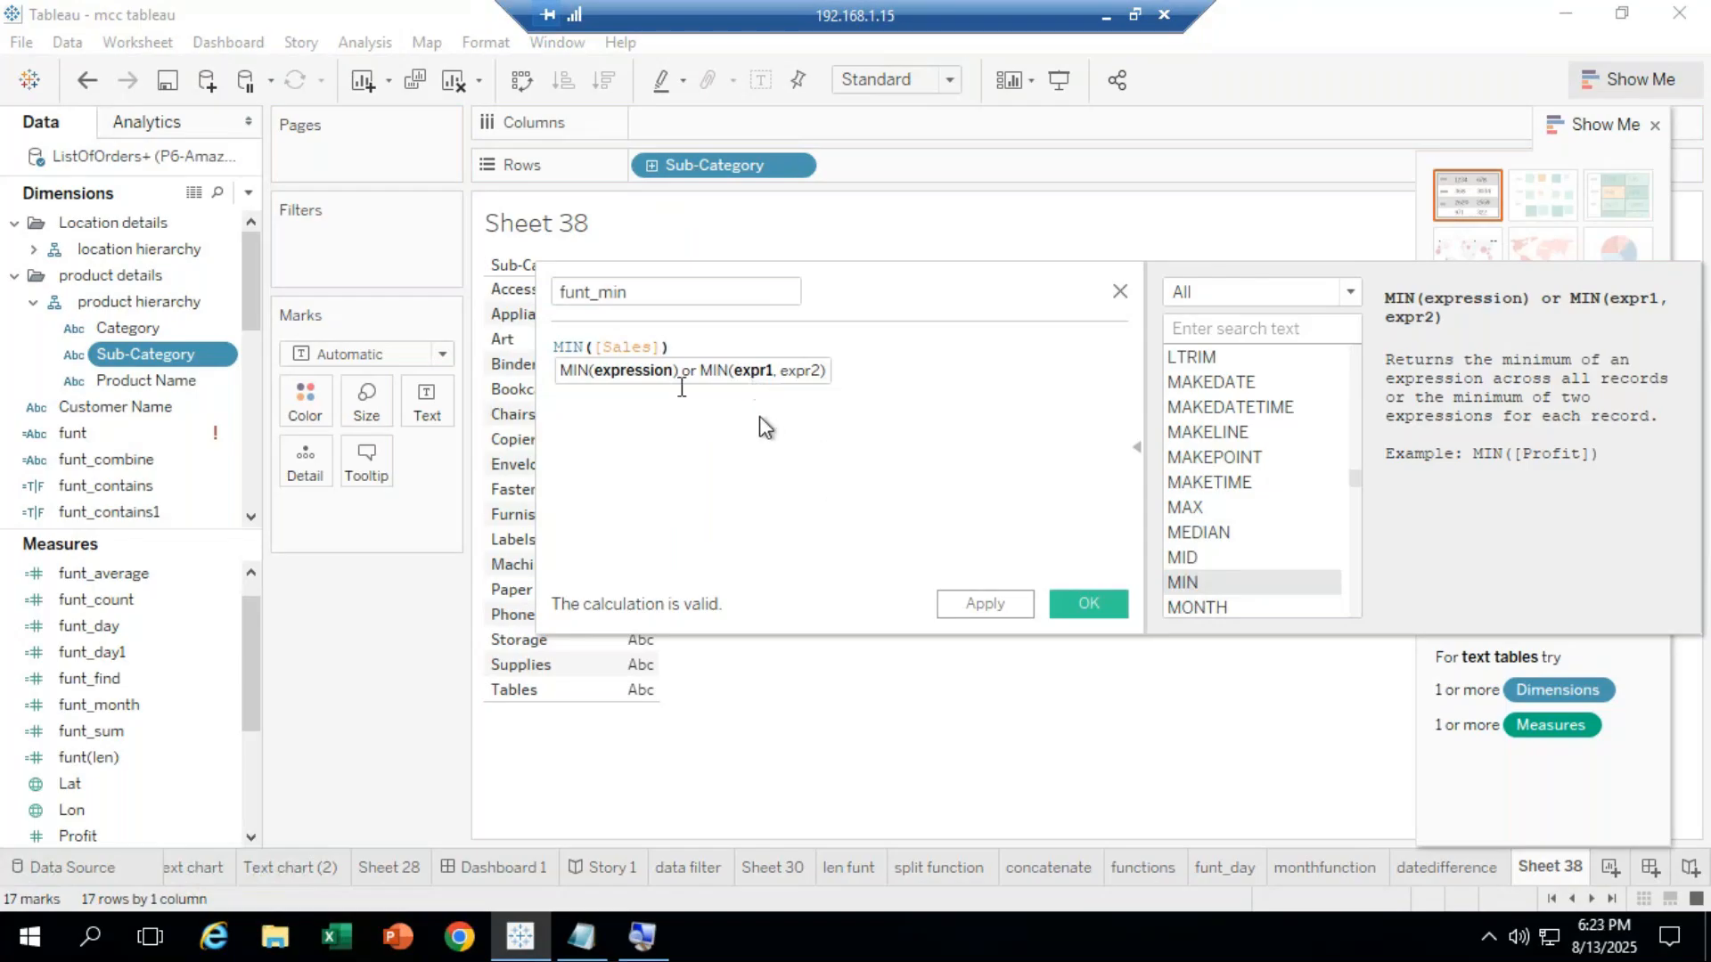
left_click(1071, 601)
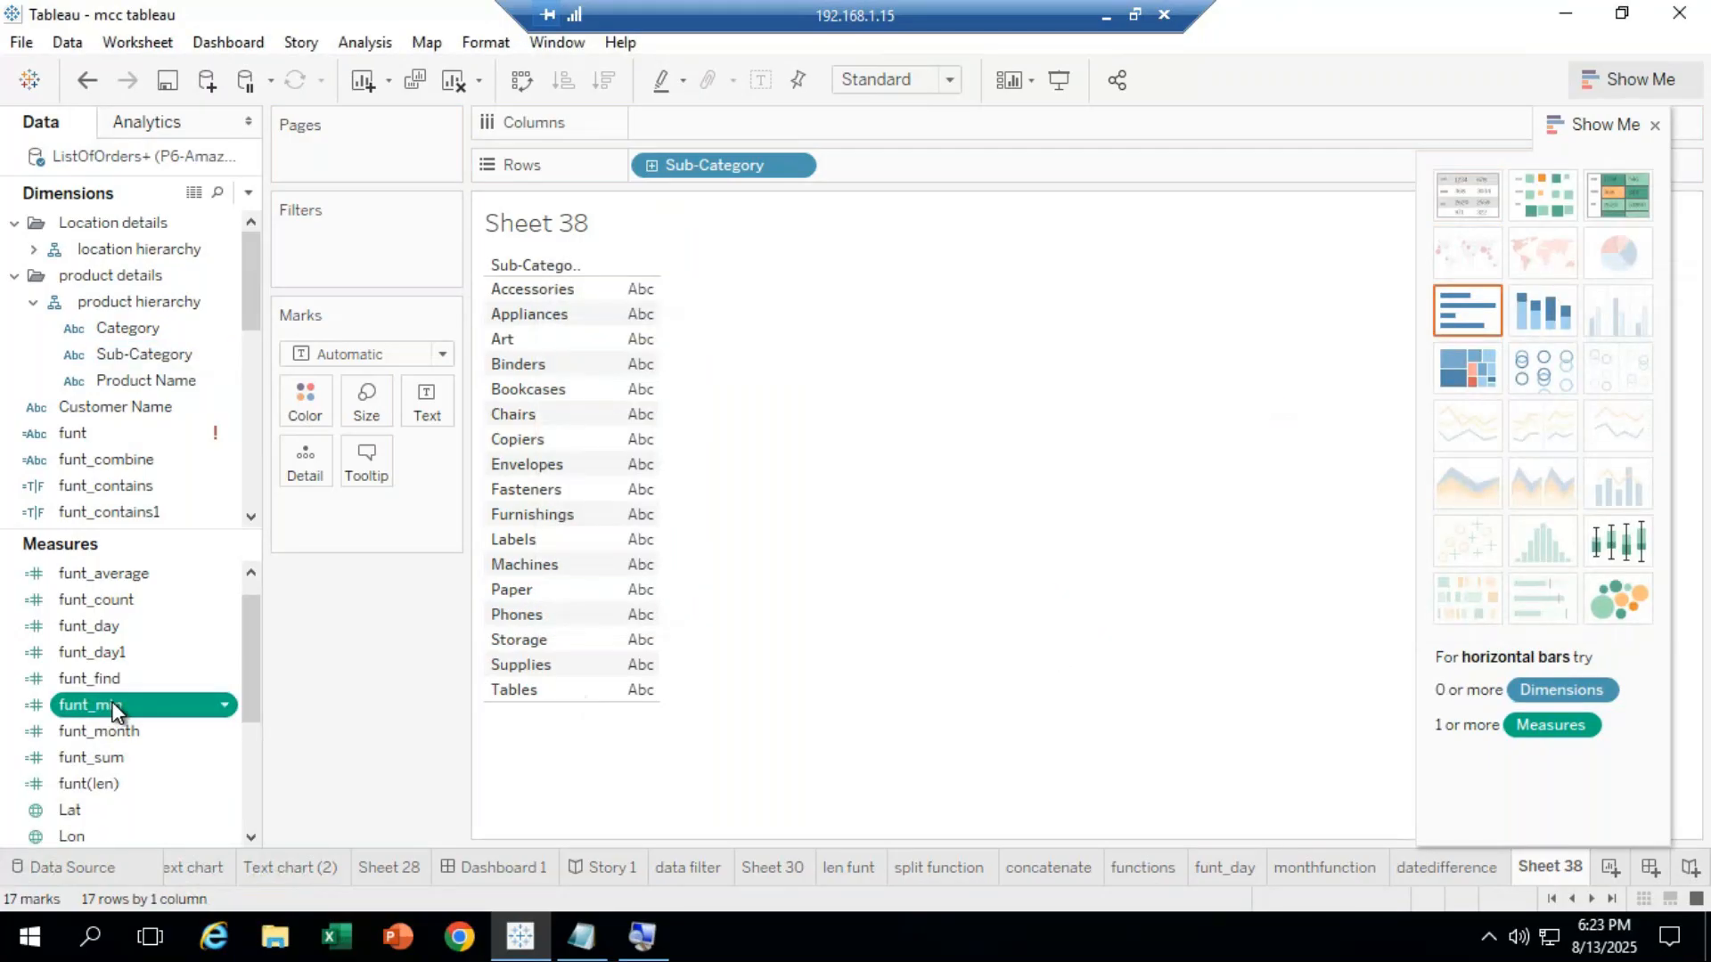
left_click_drag(116, 703, 684, 560)
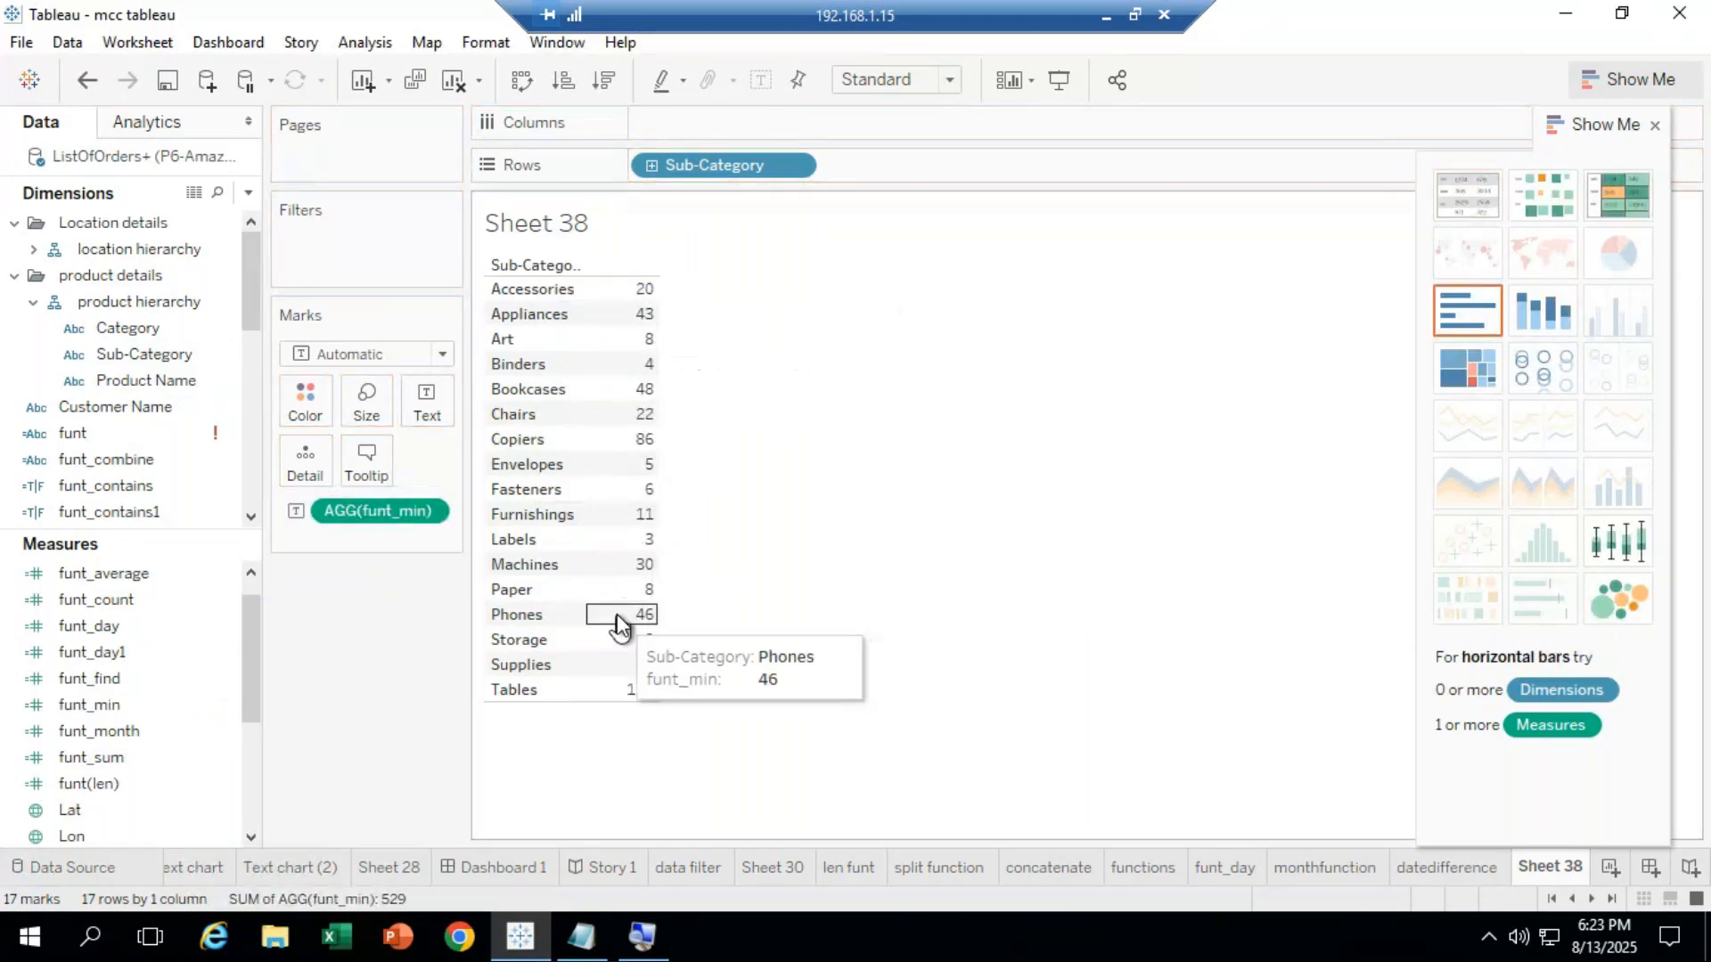
Sort the Sub-Category rows in descending order of funt_min and remove funt_min from the marks.
left_click(602, 86)
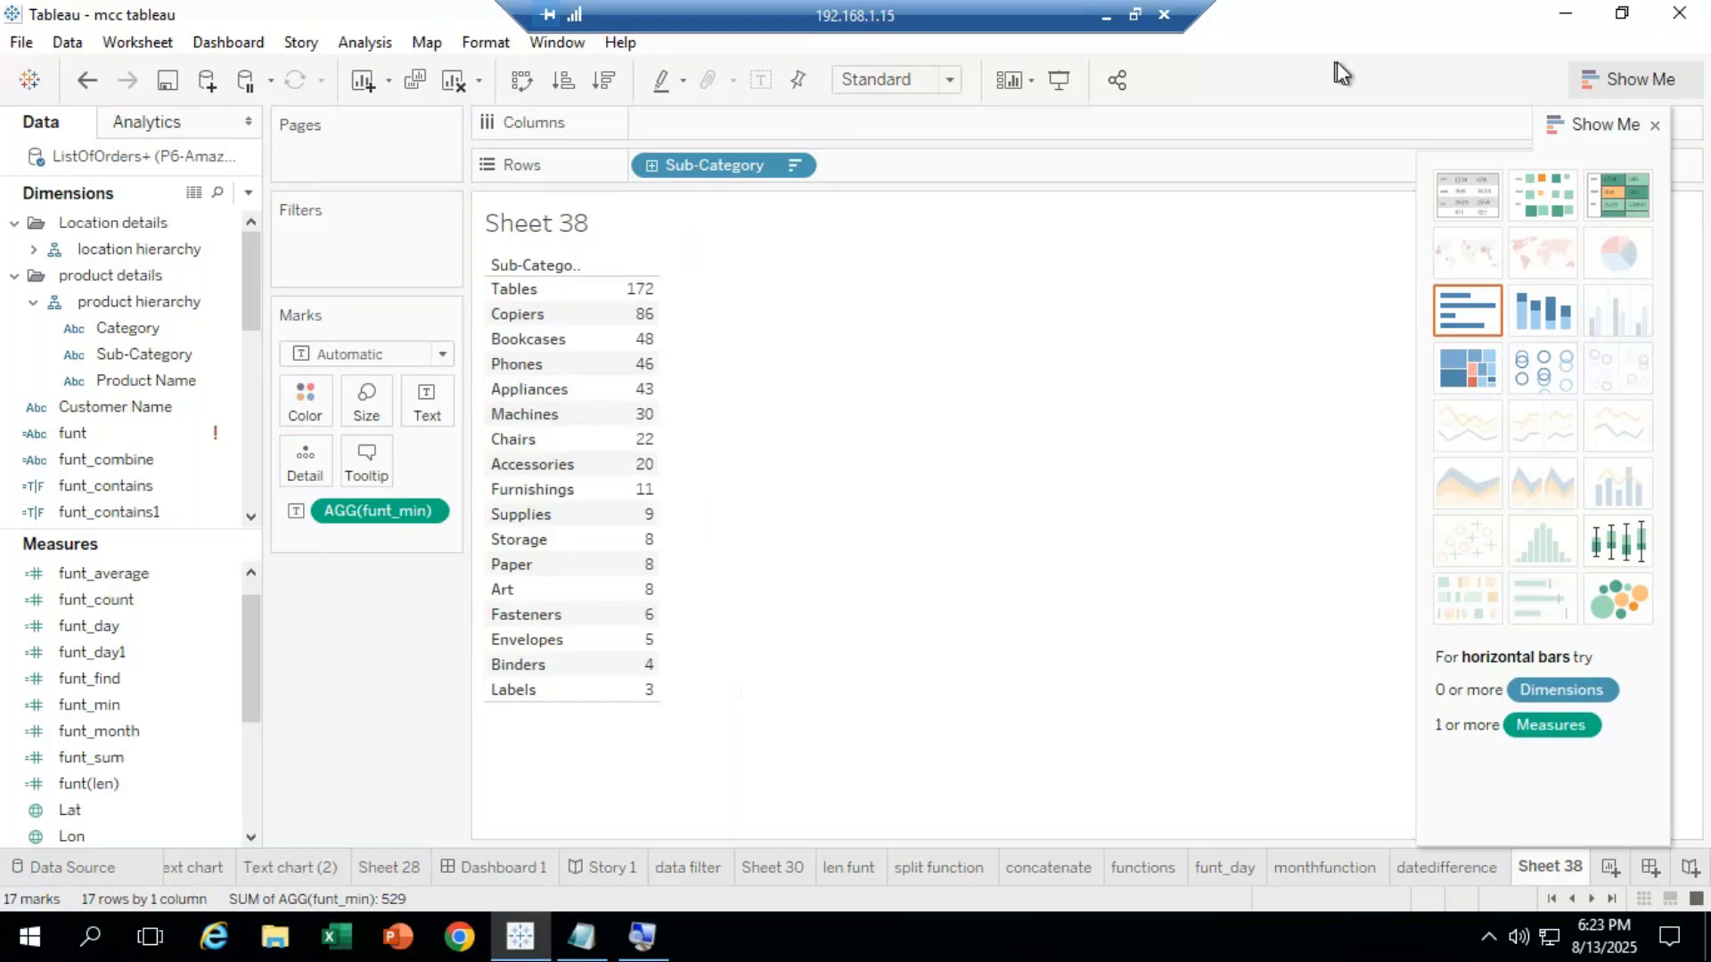
left_click_drag(371, 502, 89, 410)
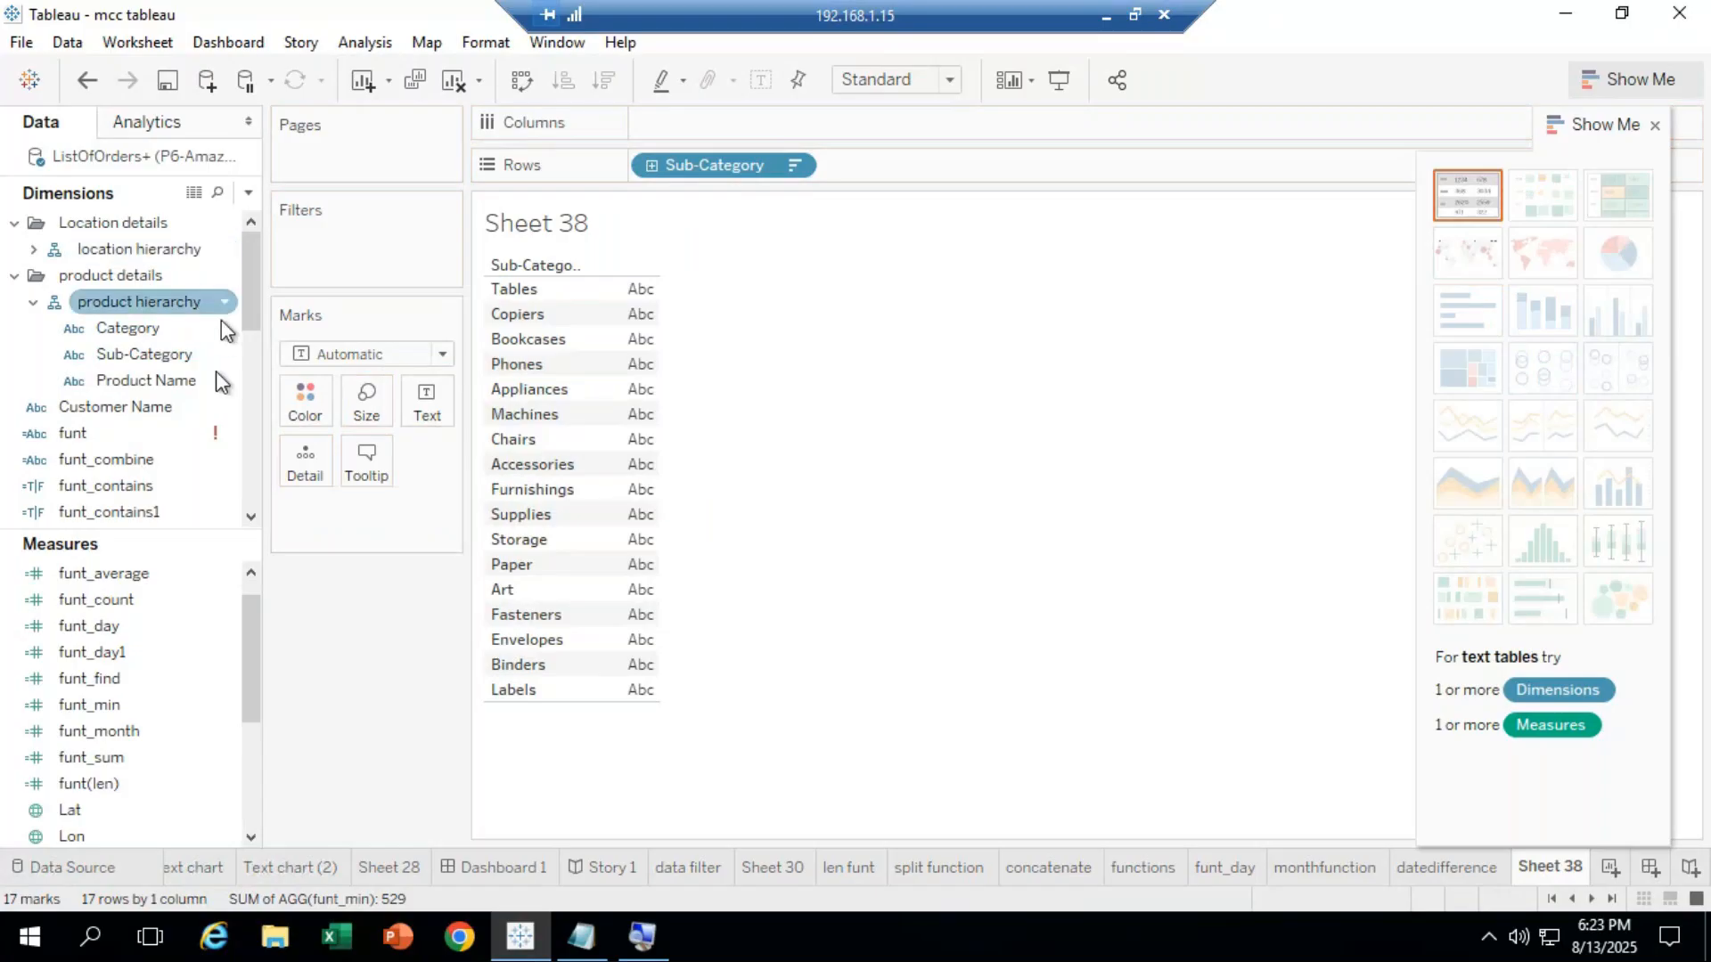
Create a calculated field from Sub-Category and name it funt_max.
right_click(167, 355)
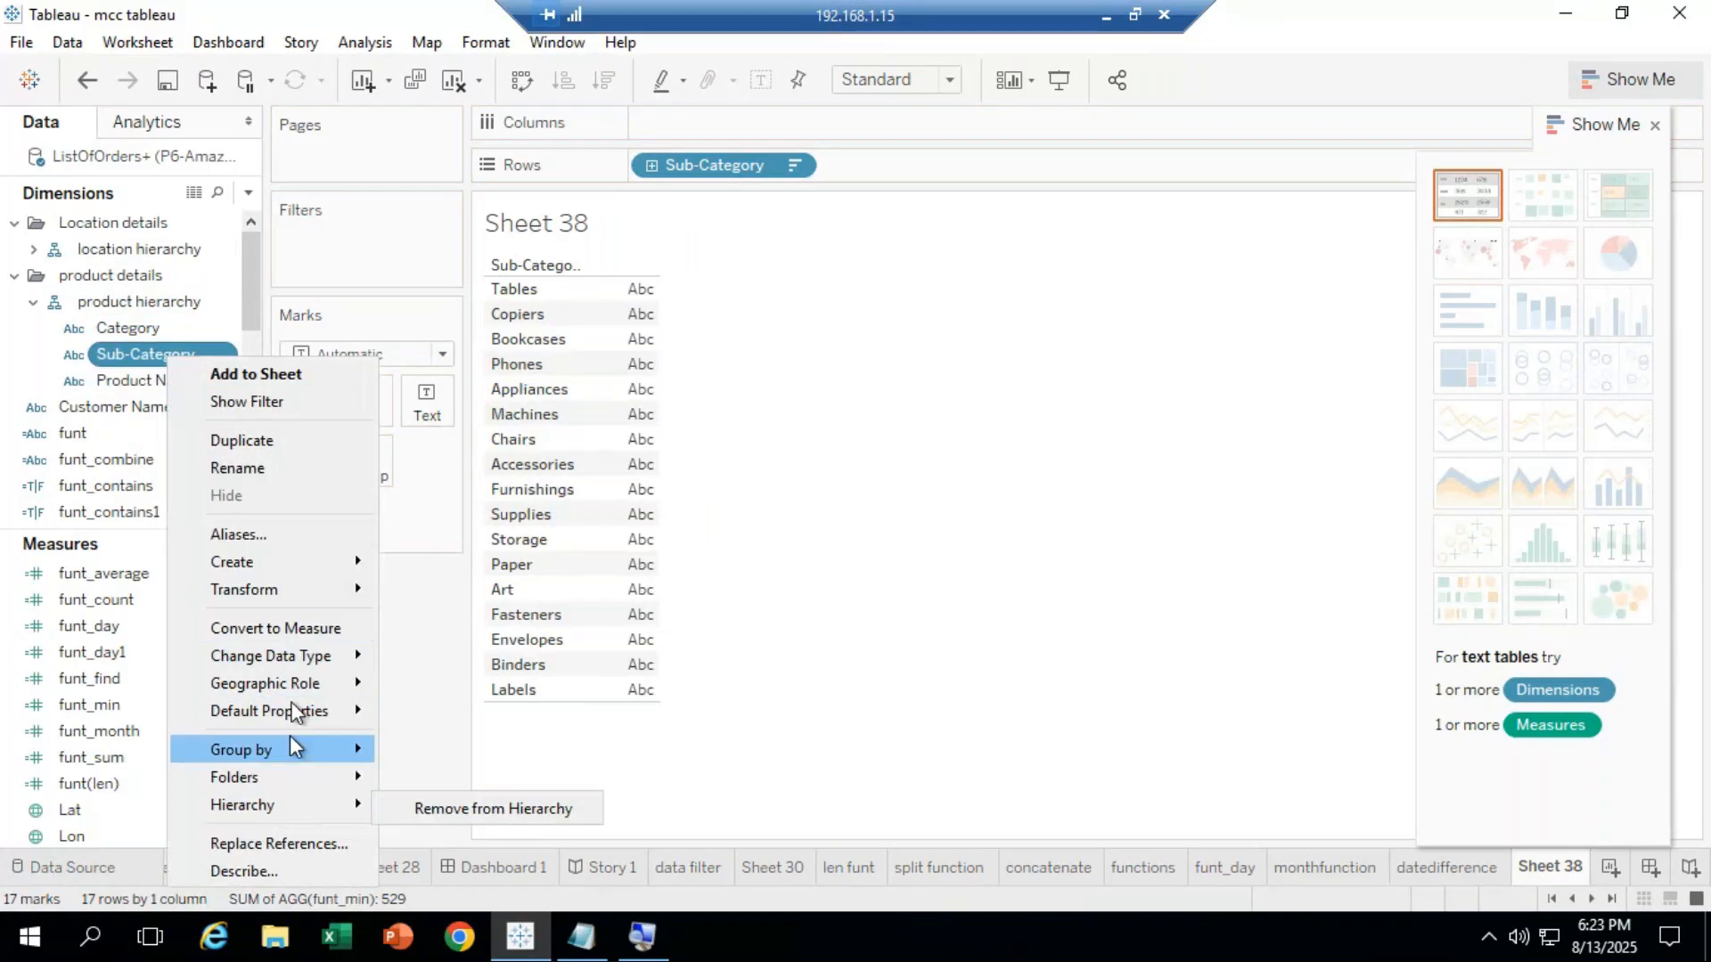
mouse_move(296, 564)
left_click(462, 565)
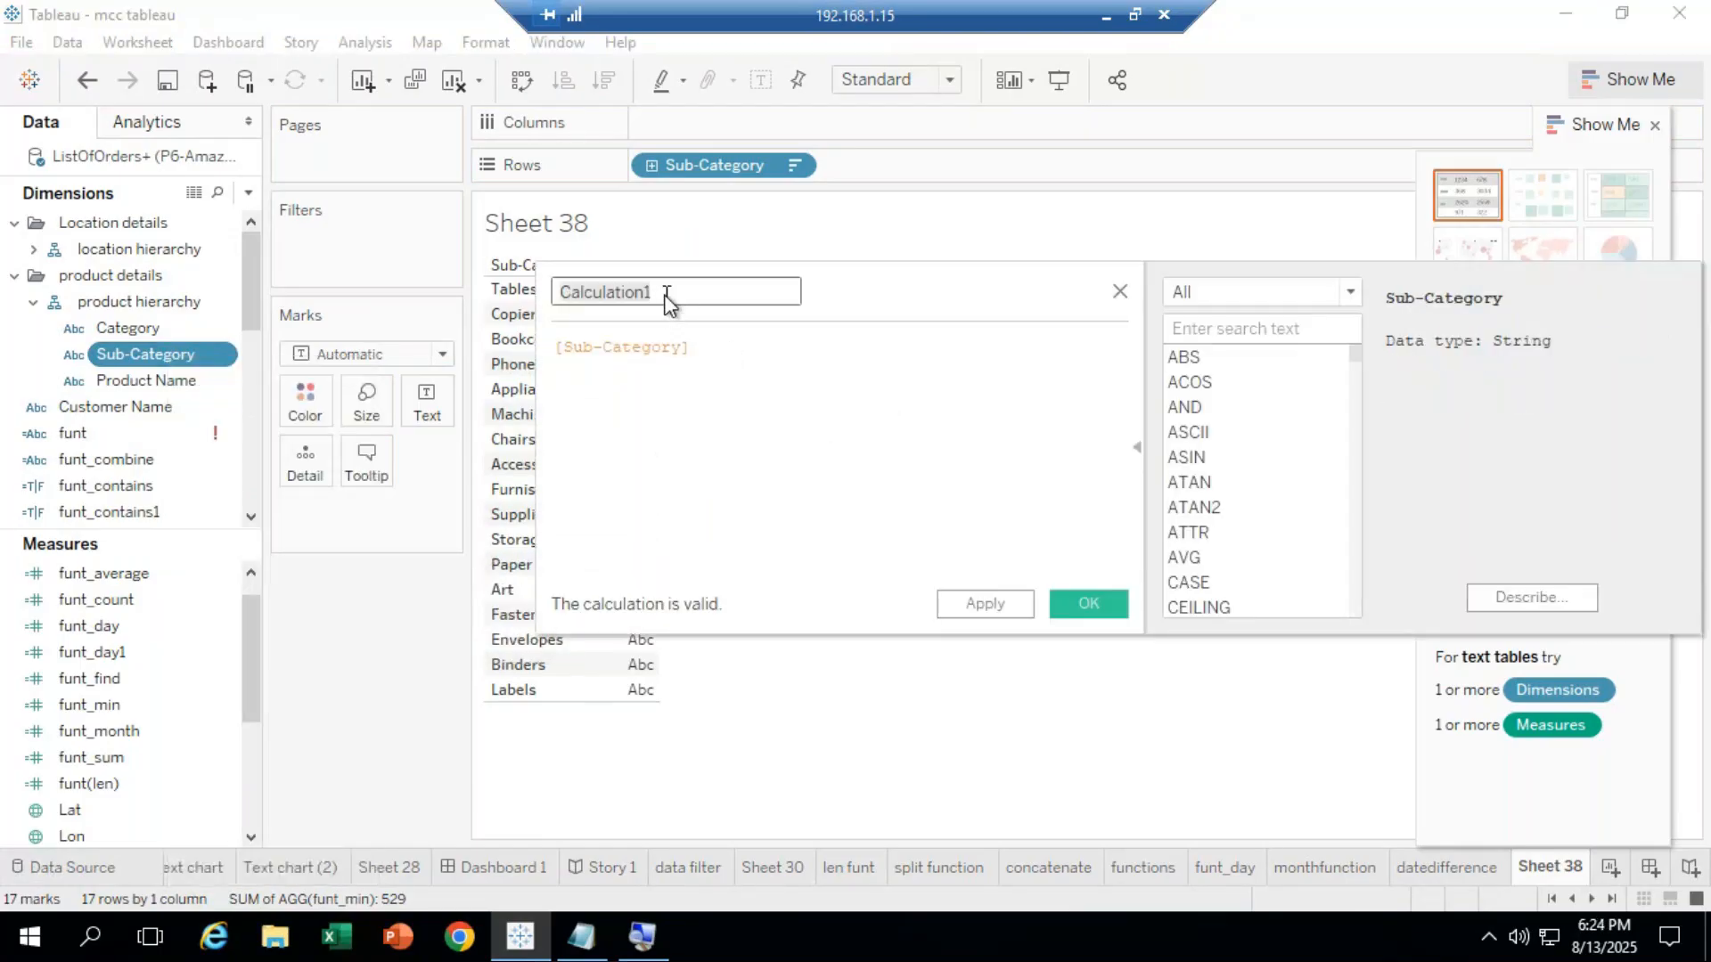
key("BackSpace")
type("funt")
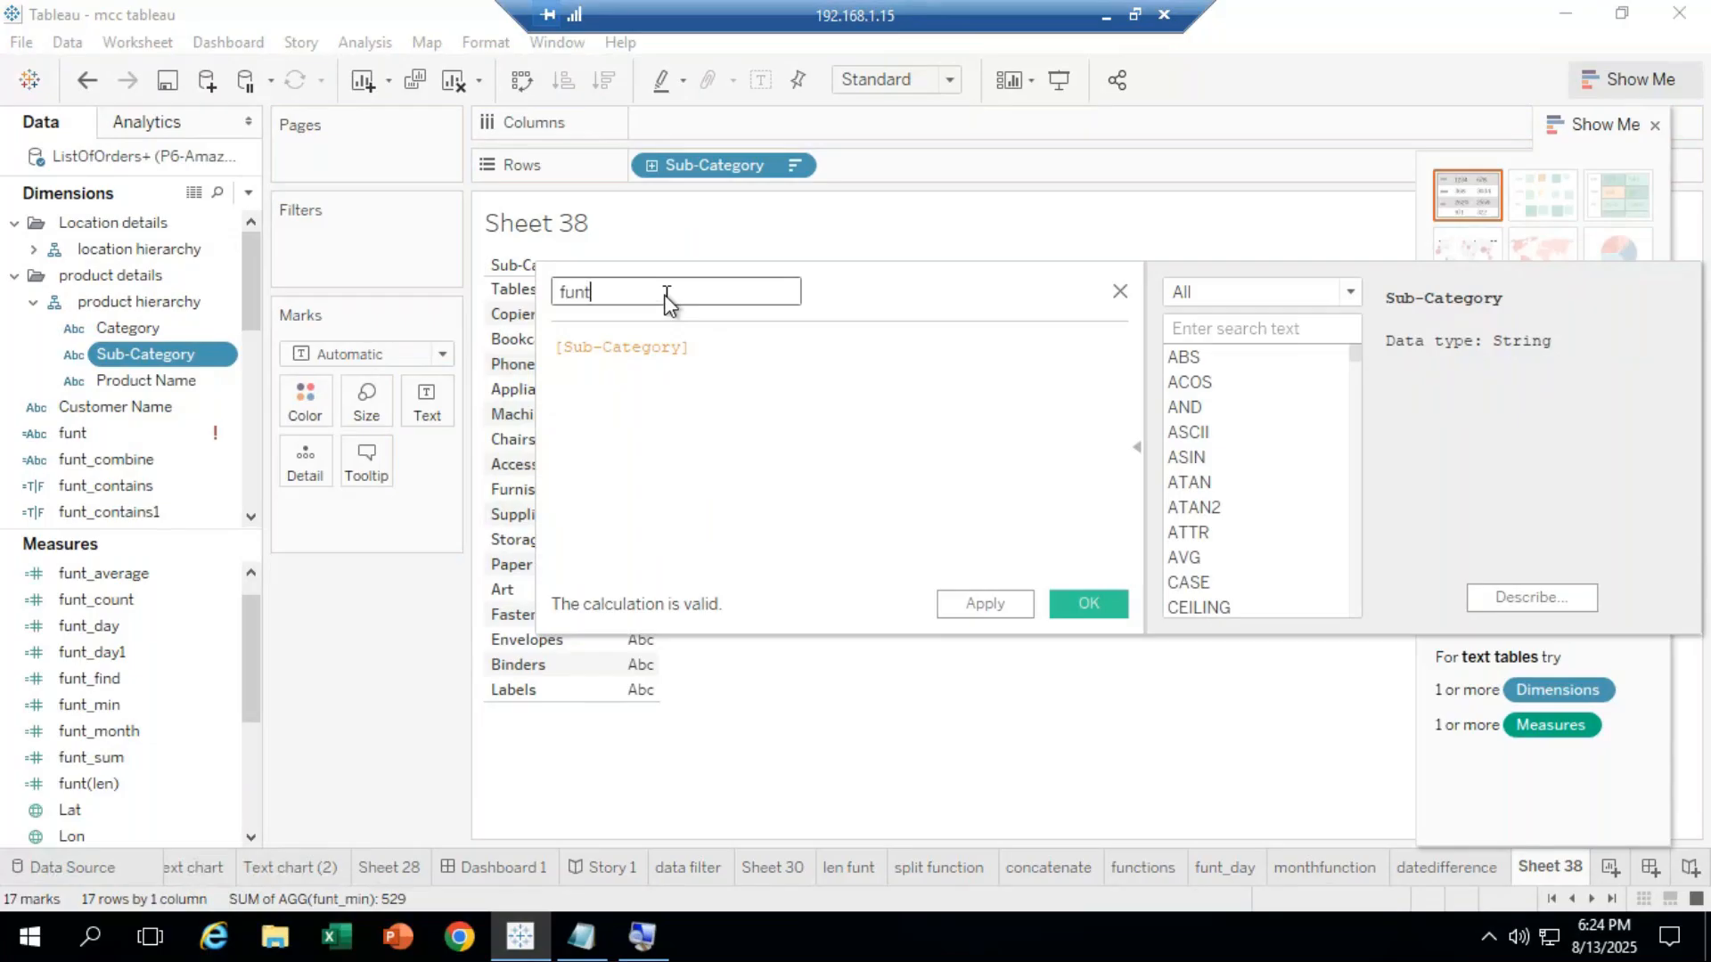
type("_max")
Define funt_max as MAX([Sales]), save it, and show it as text for each Sub-Category.
left_click_drag(704, 348, 385, 336)
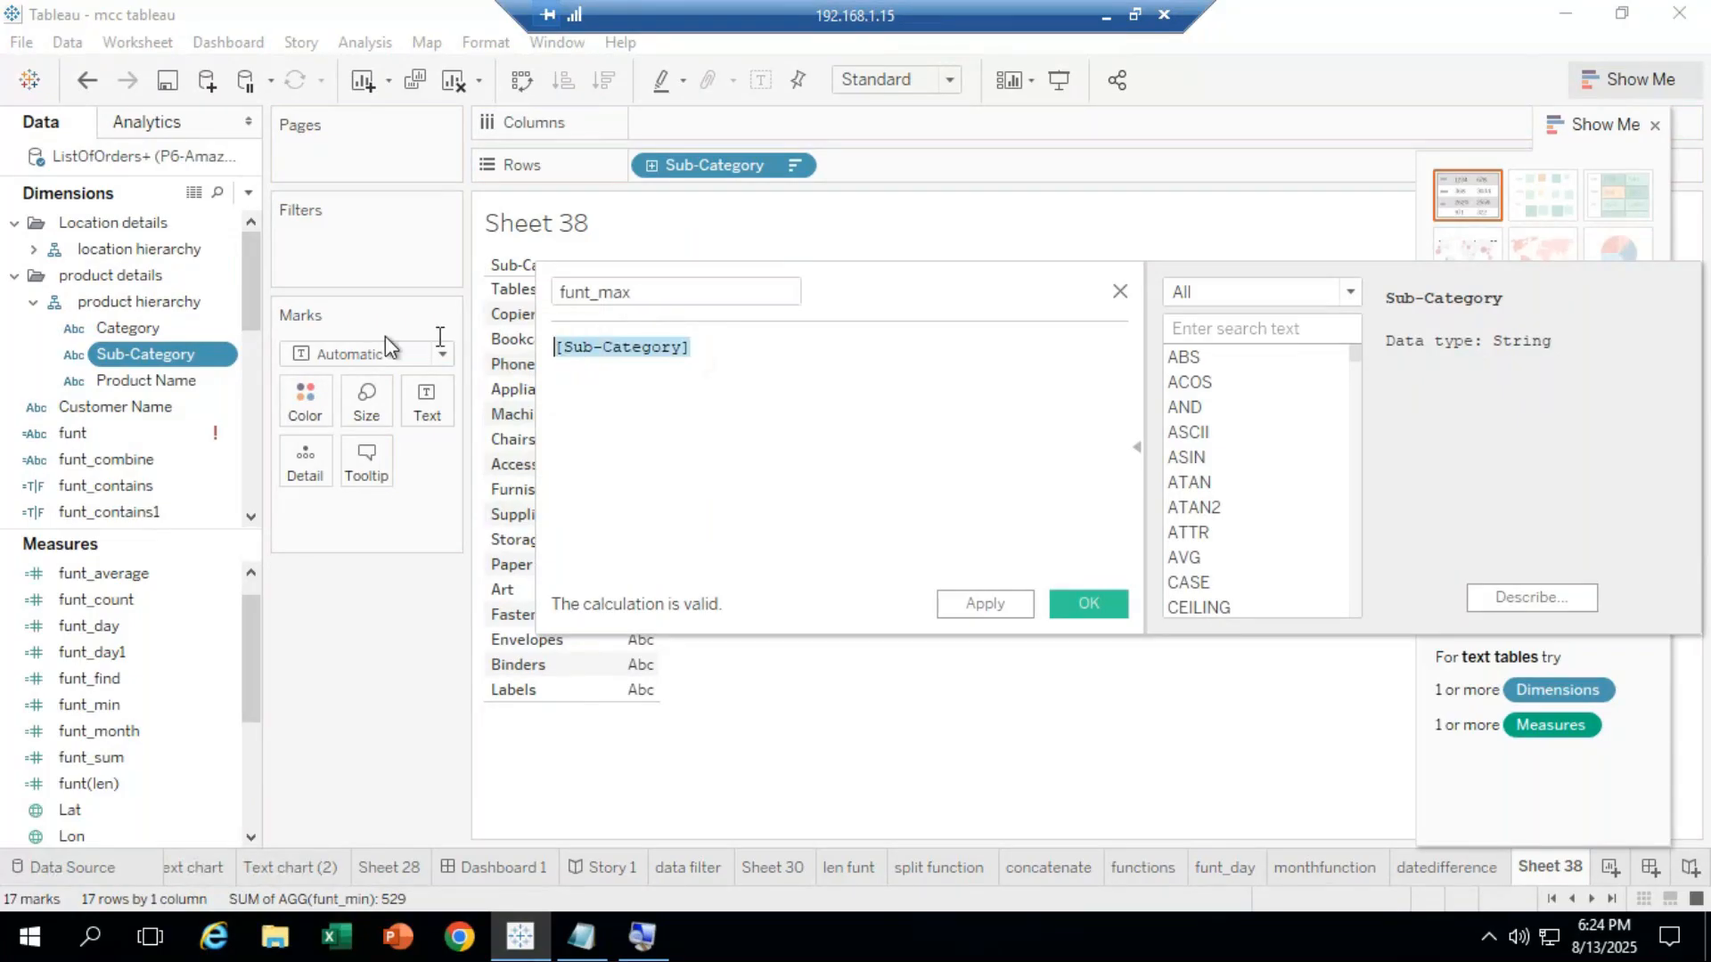
type("max")
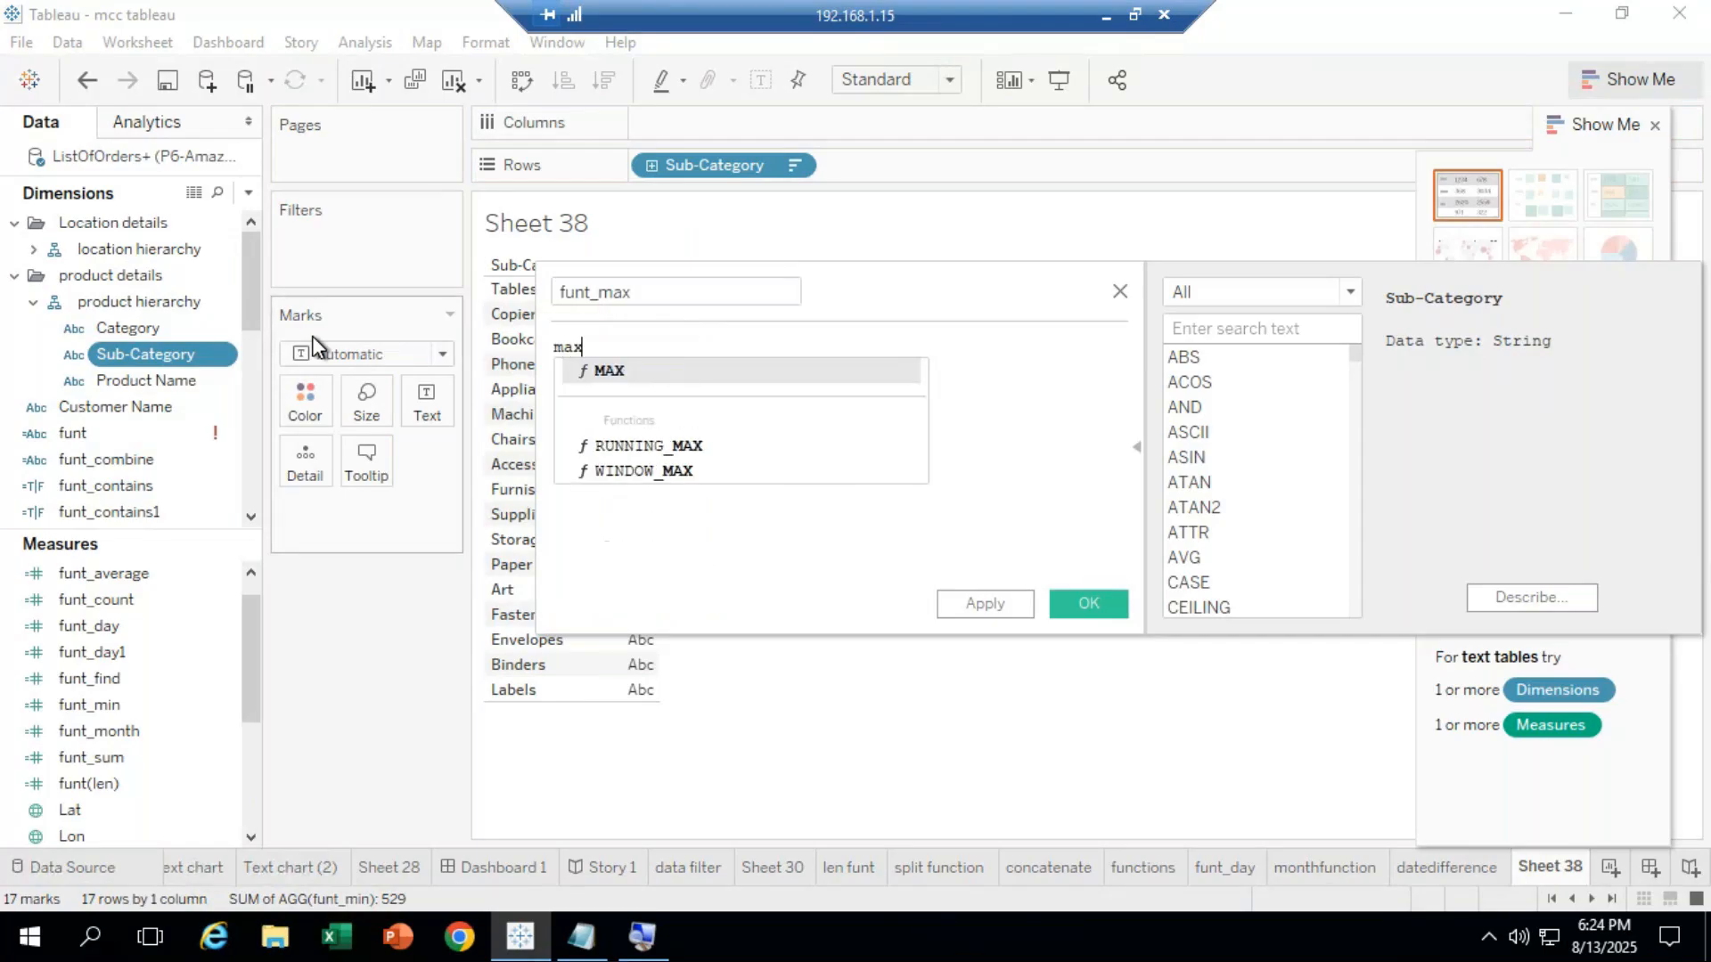
key("Return")
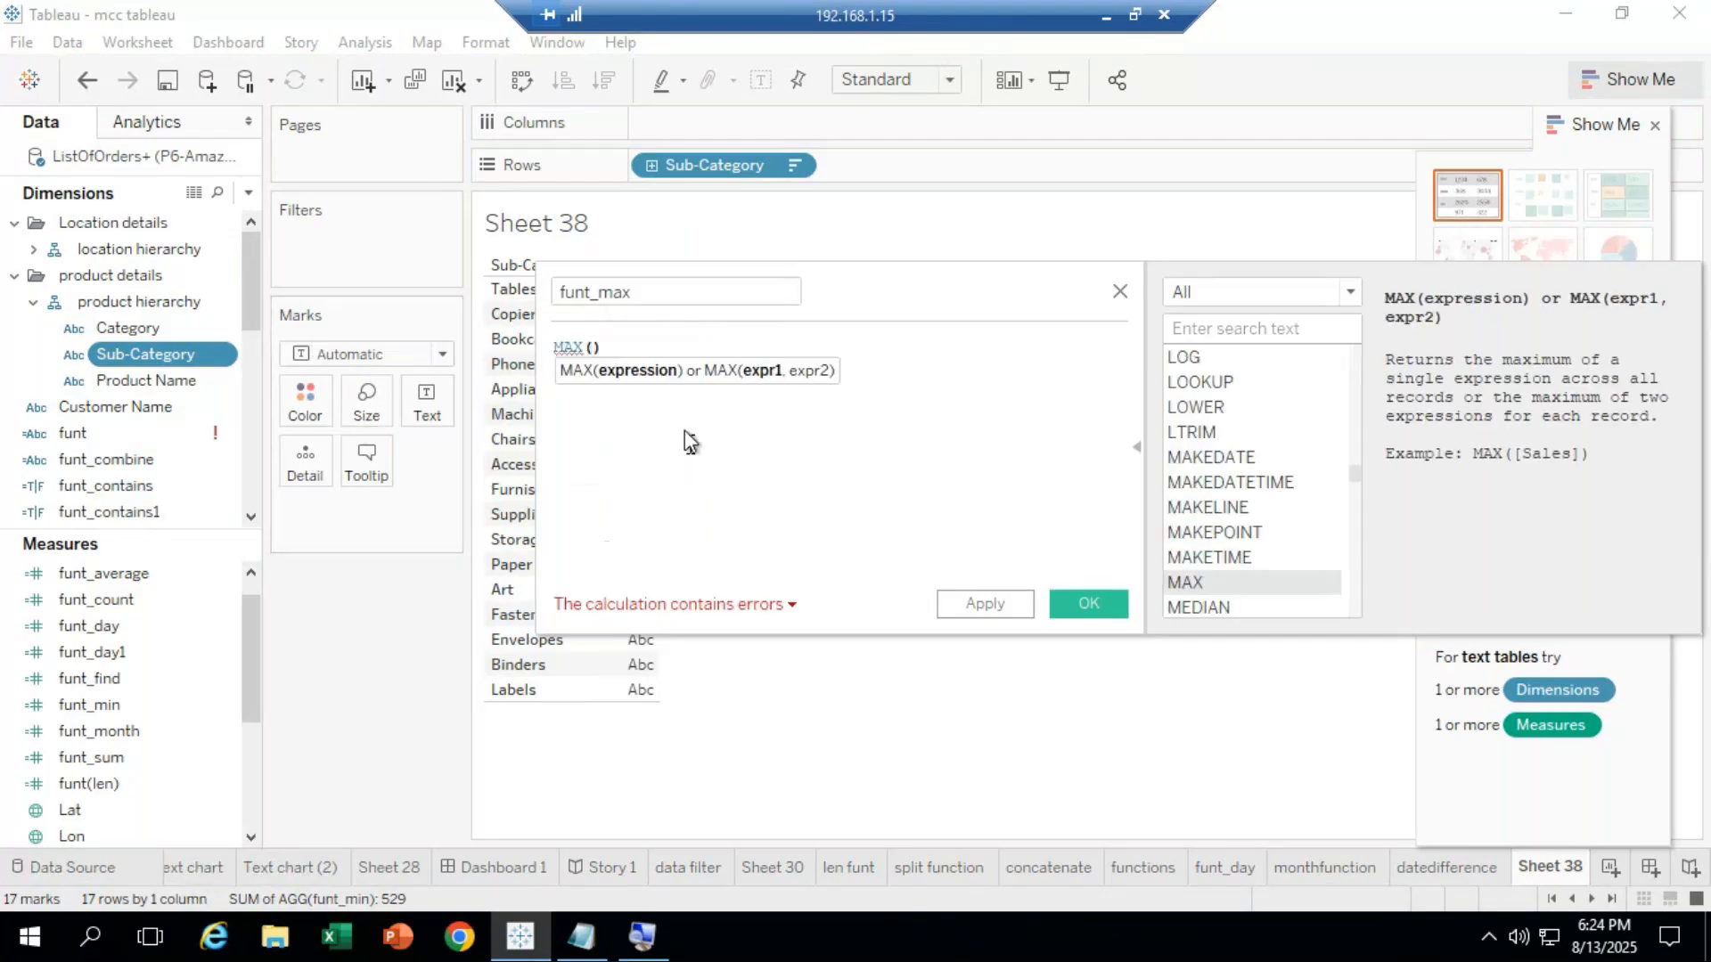
type("sales")
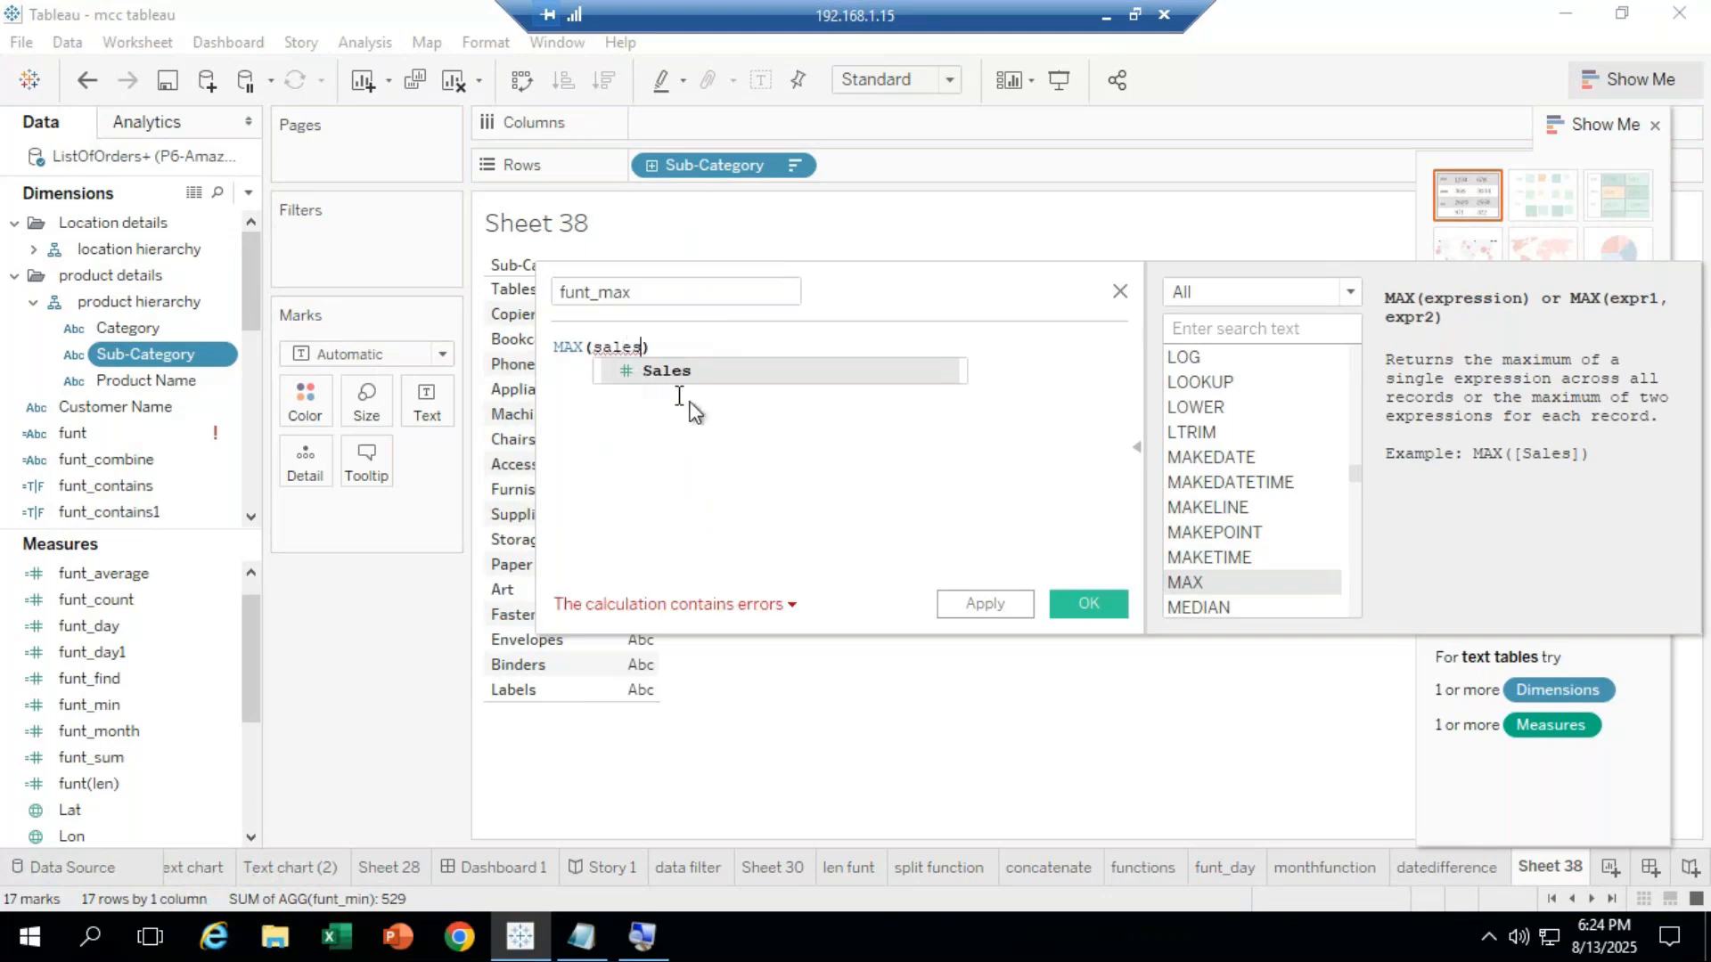
left_click(675, 371)
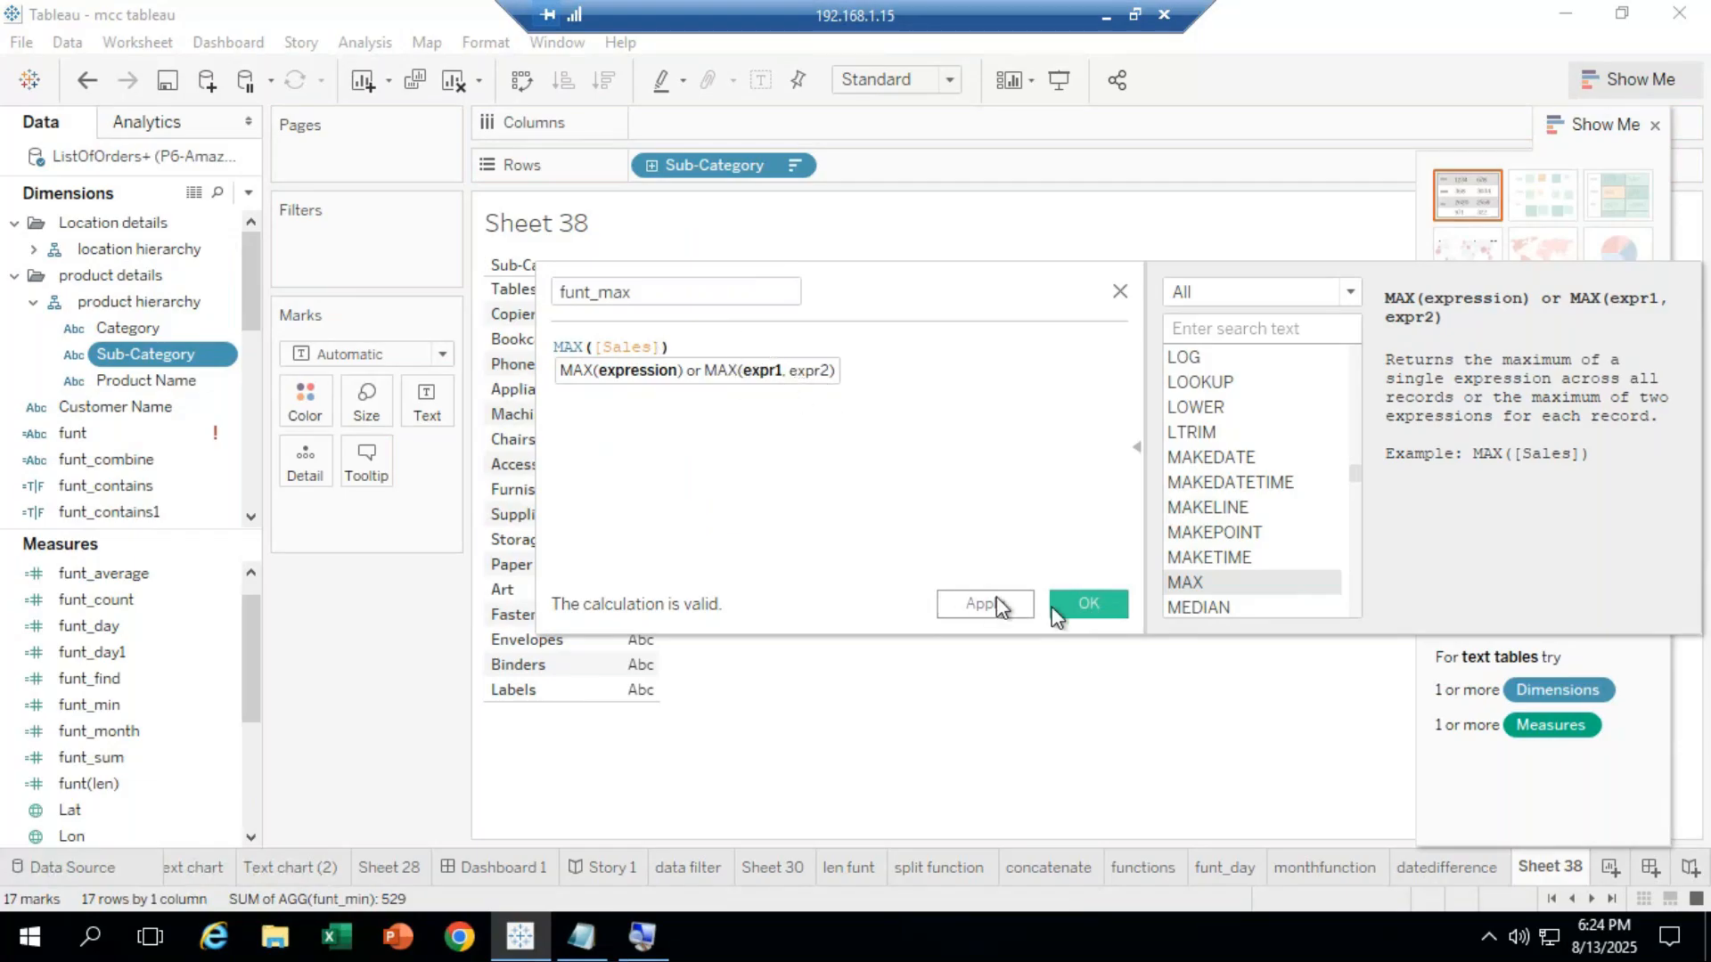
left_click(1099, 610)
left_click_drag(110, 699, 645, 453)
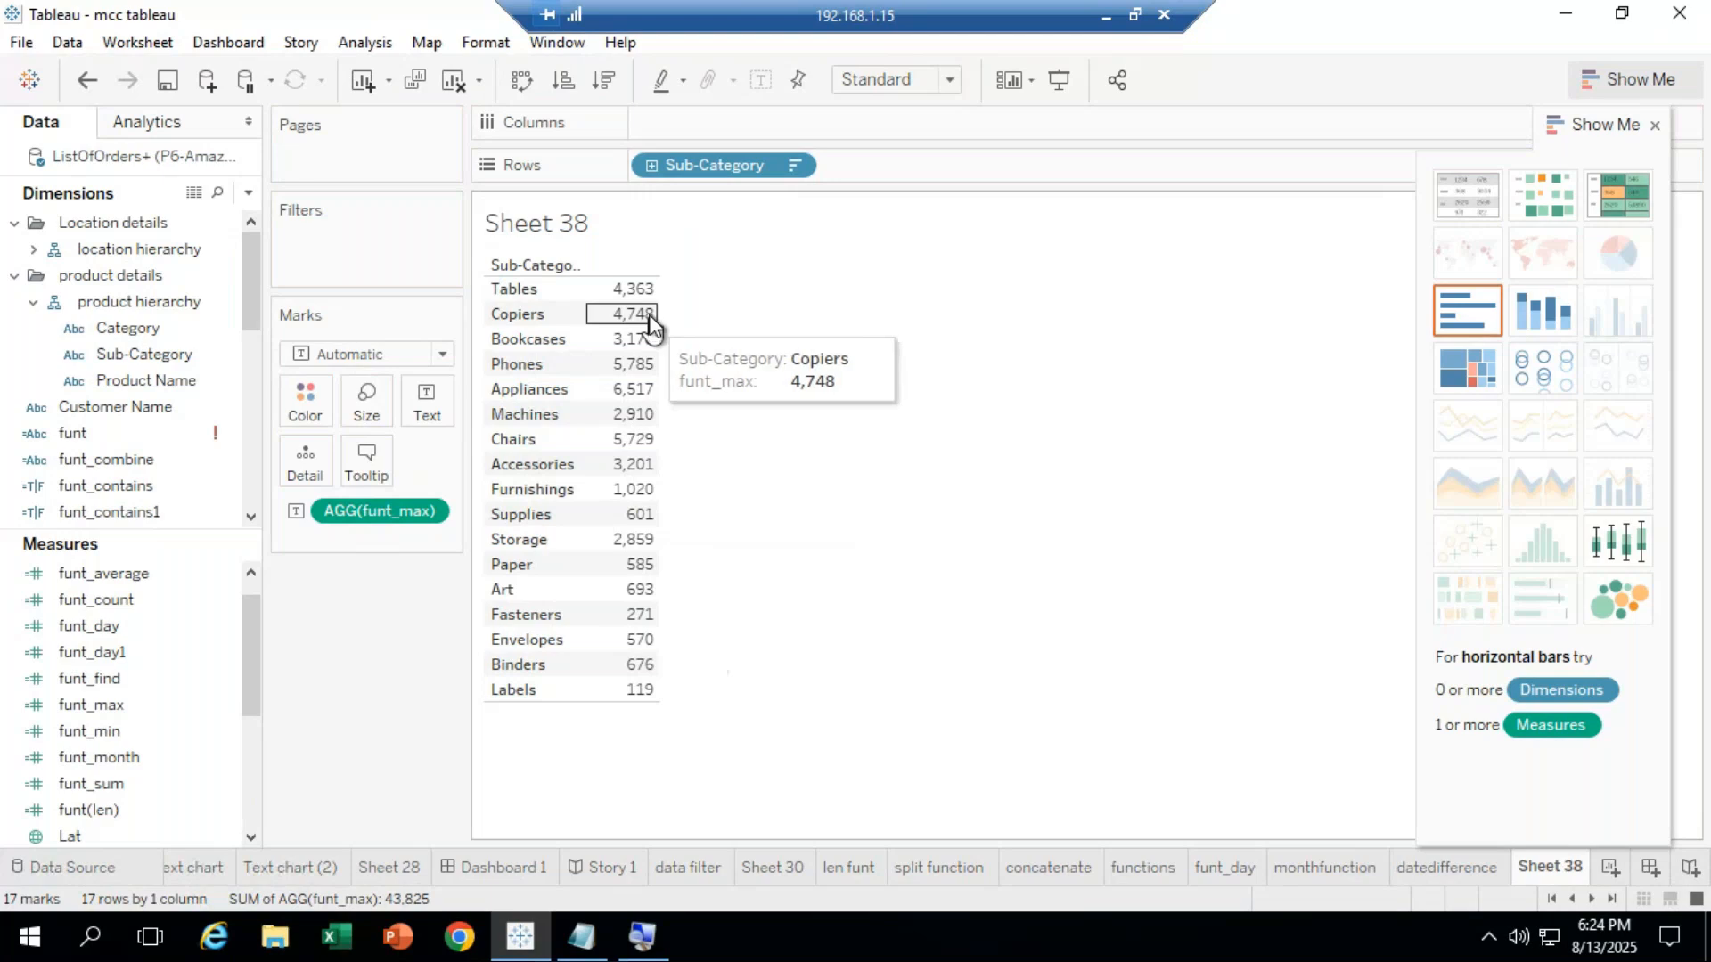
Drill Sub-Category down to Product Name in the rows and look through the maximum sales per product.
left_click(653, 166)
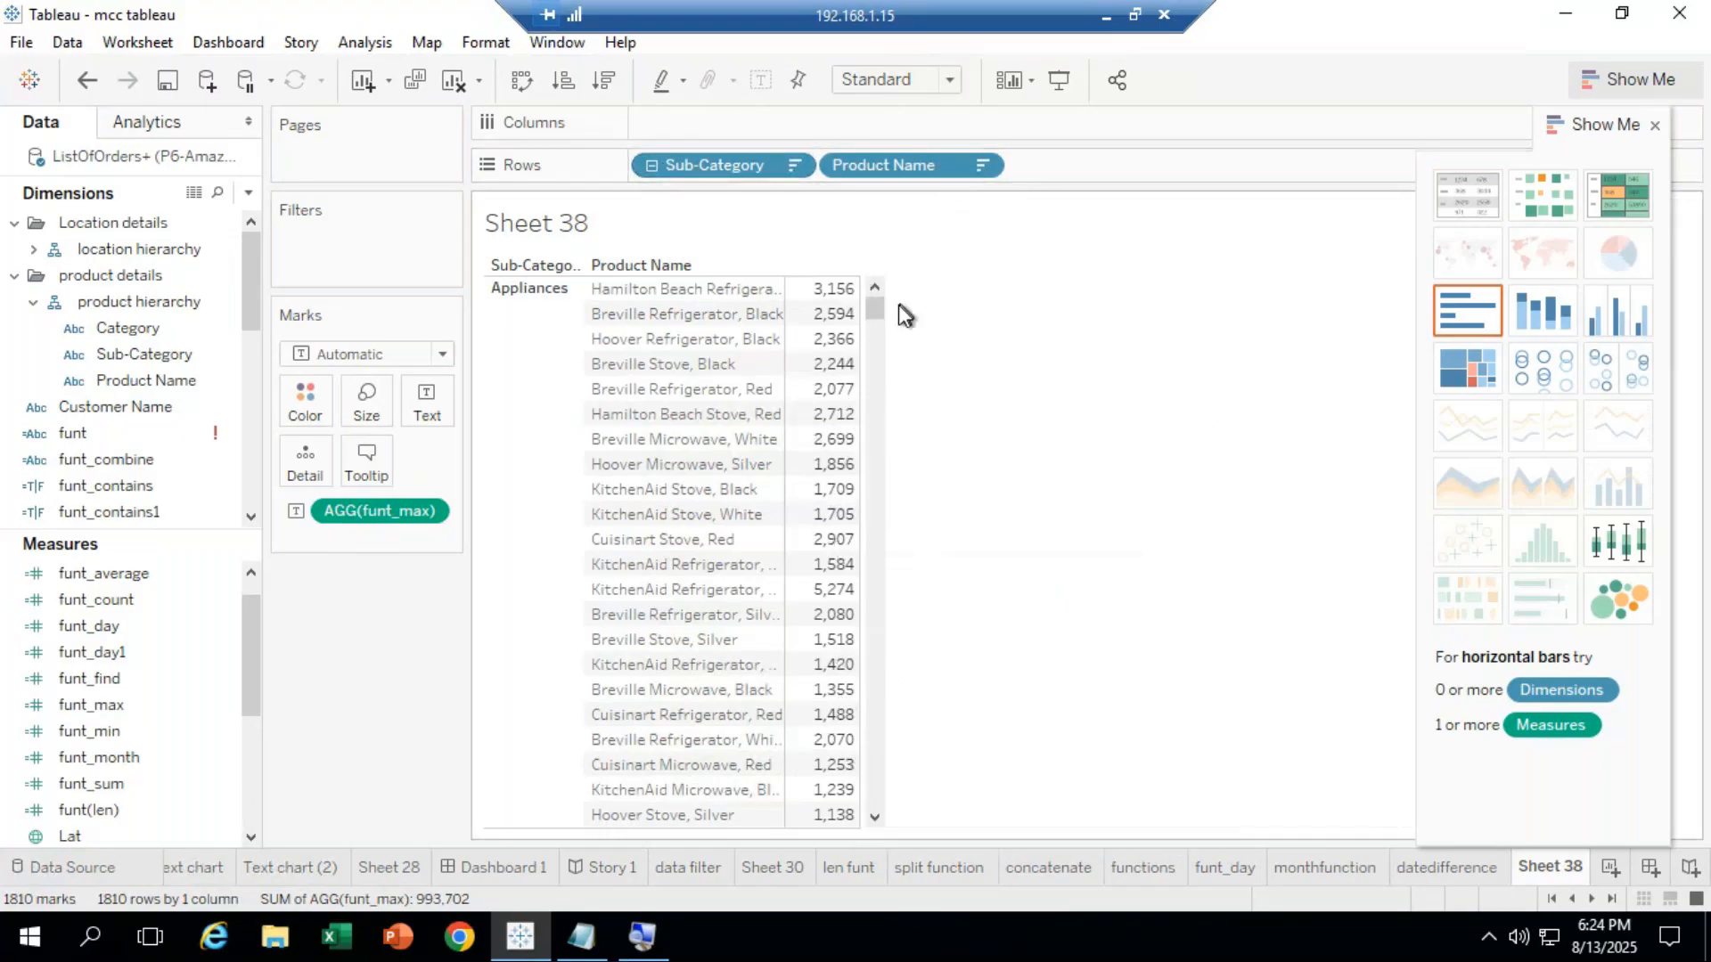
left_click_drag(874, 313, 843, 182)
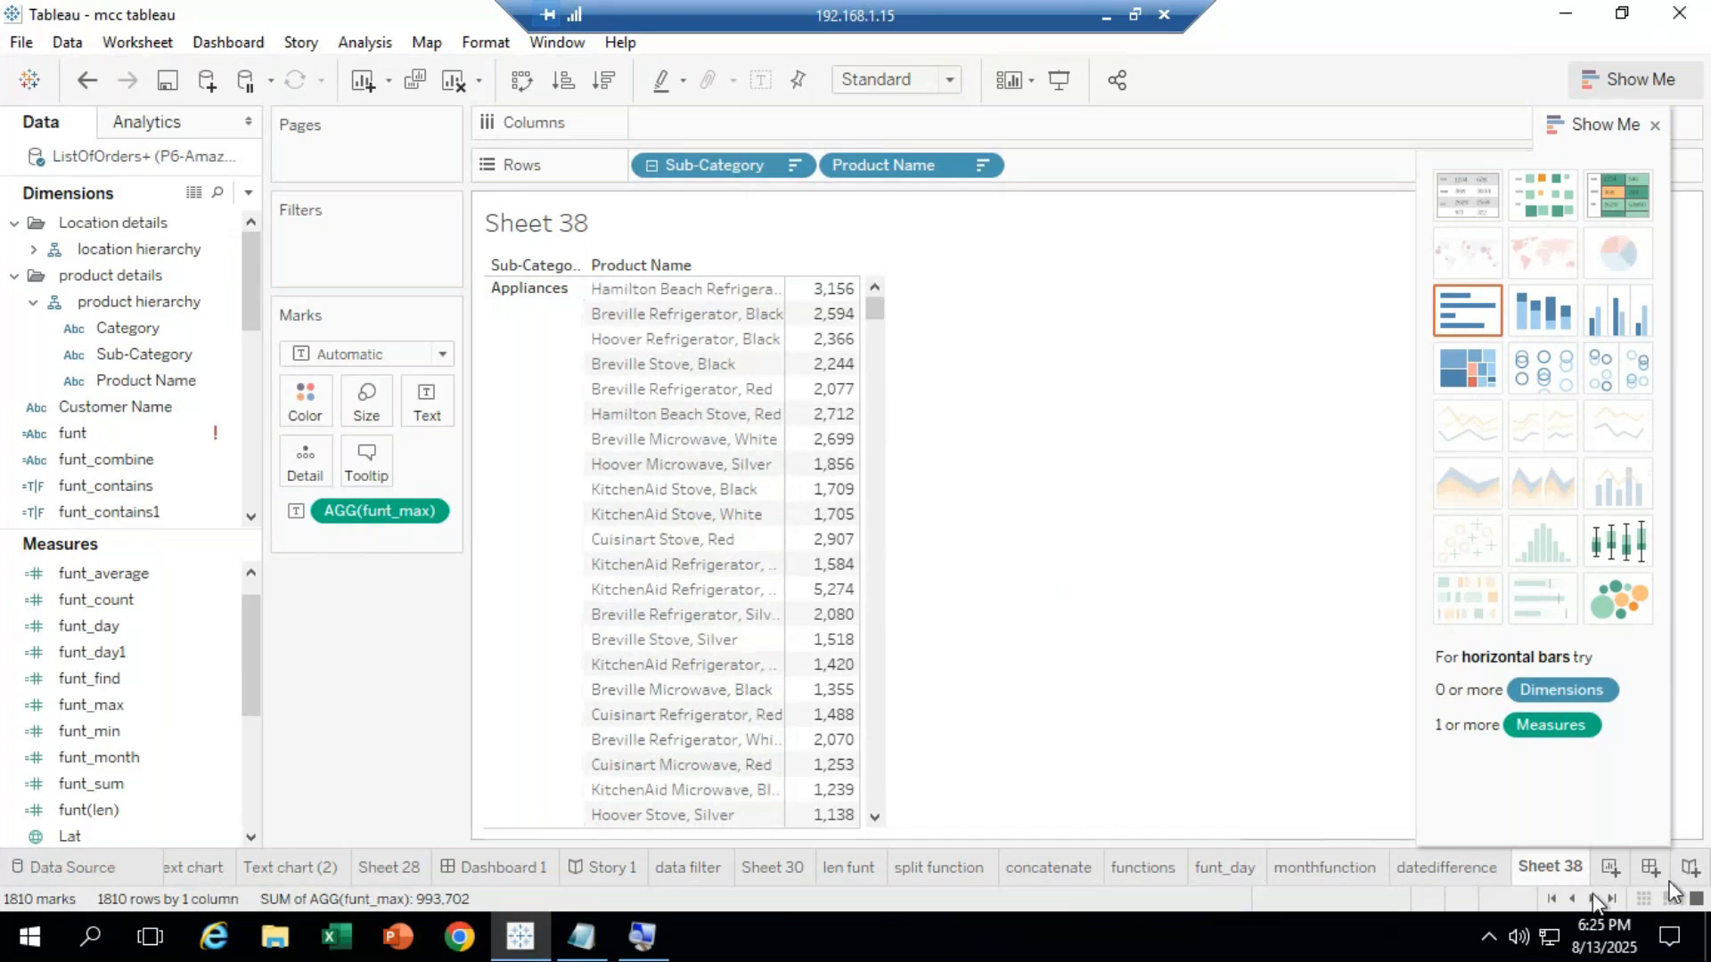
Rename the Sheet 38 worksheet as "maximum sales" and switch to the GoTo Meeting window.
right_click(1546, 869)
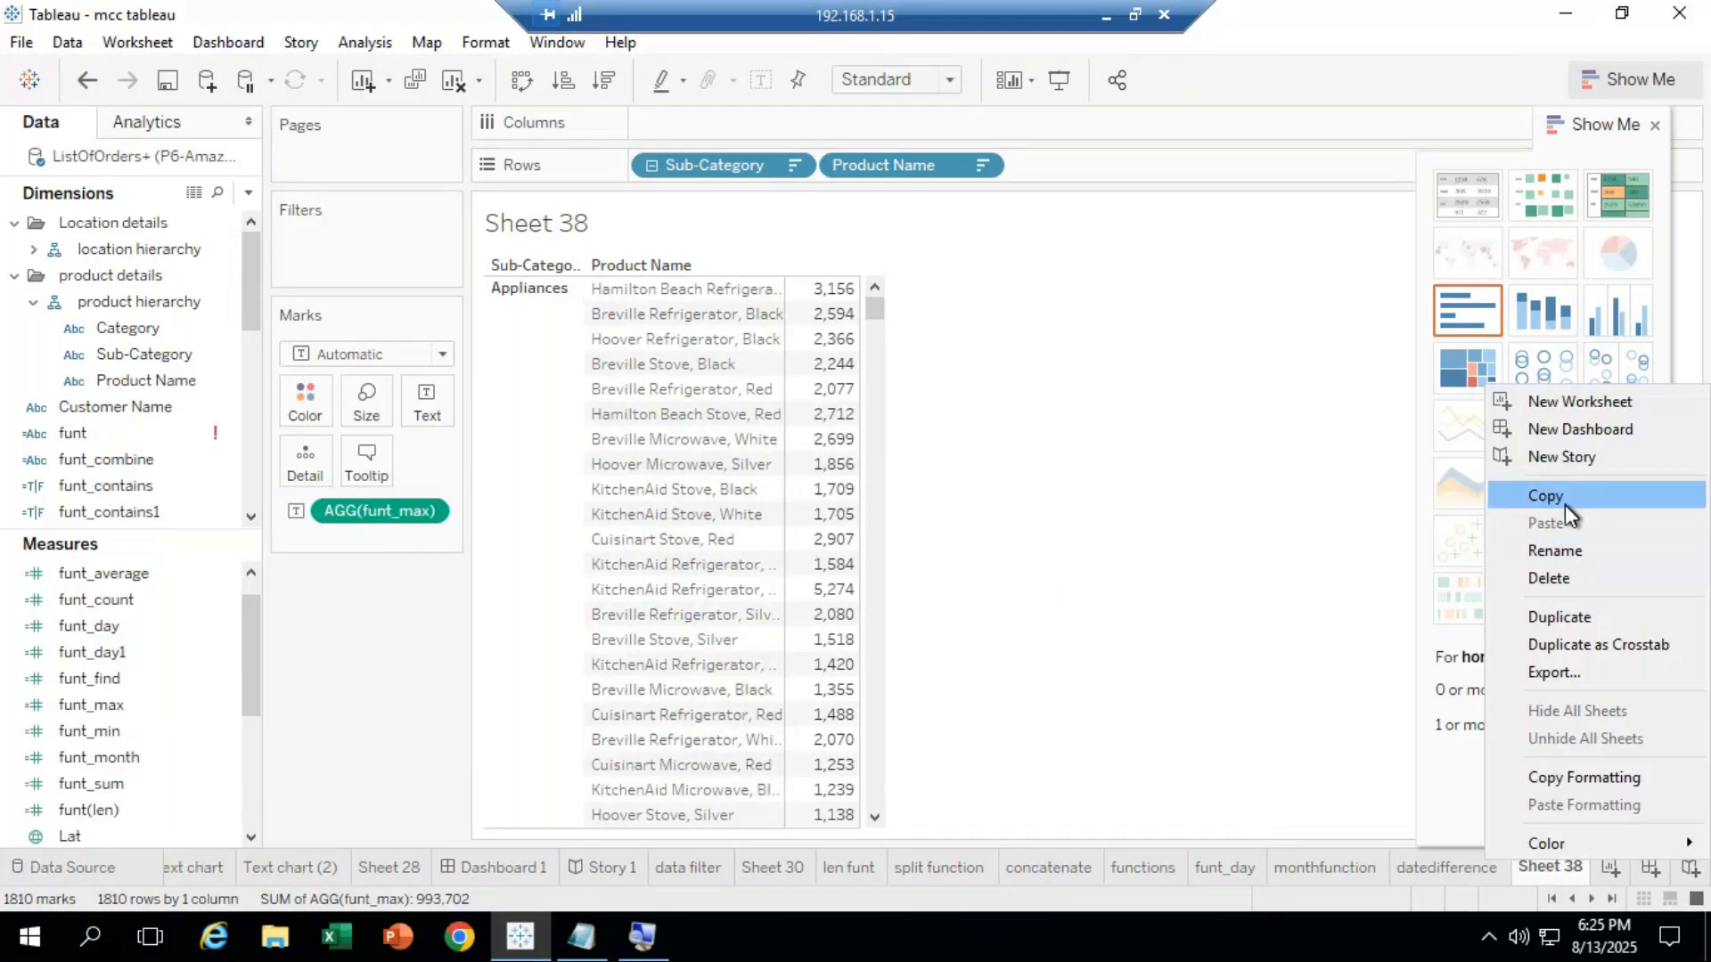
left_click(1566, 554)
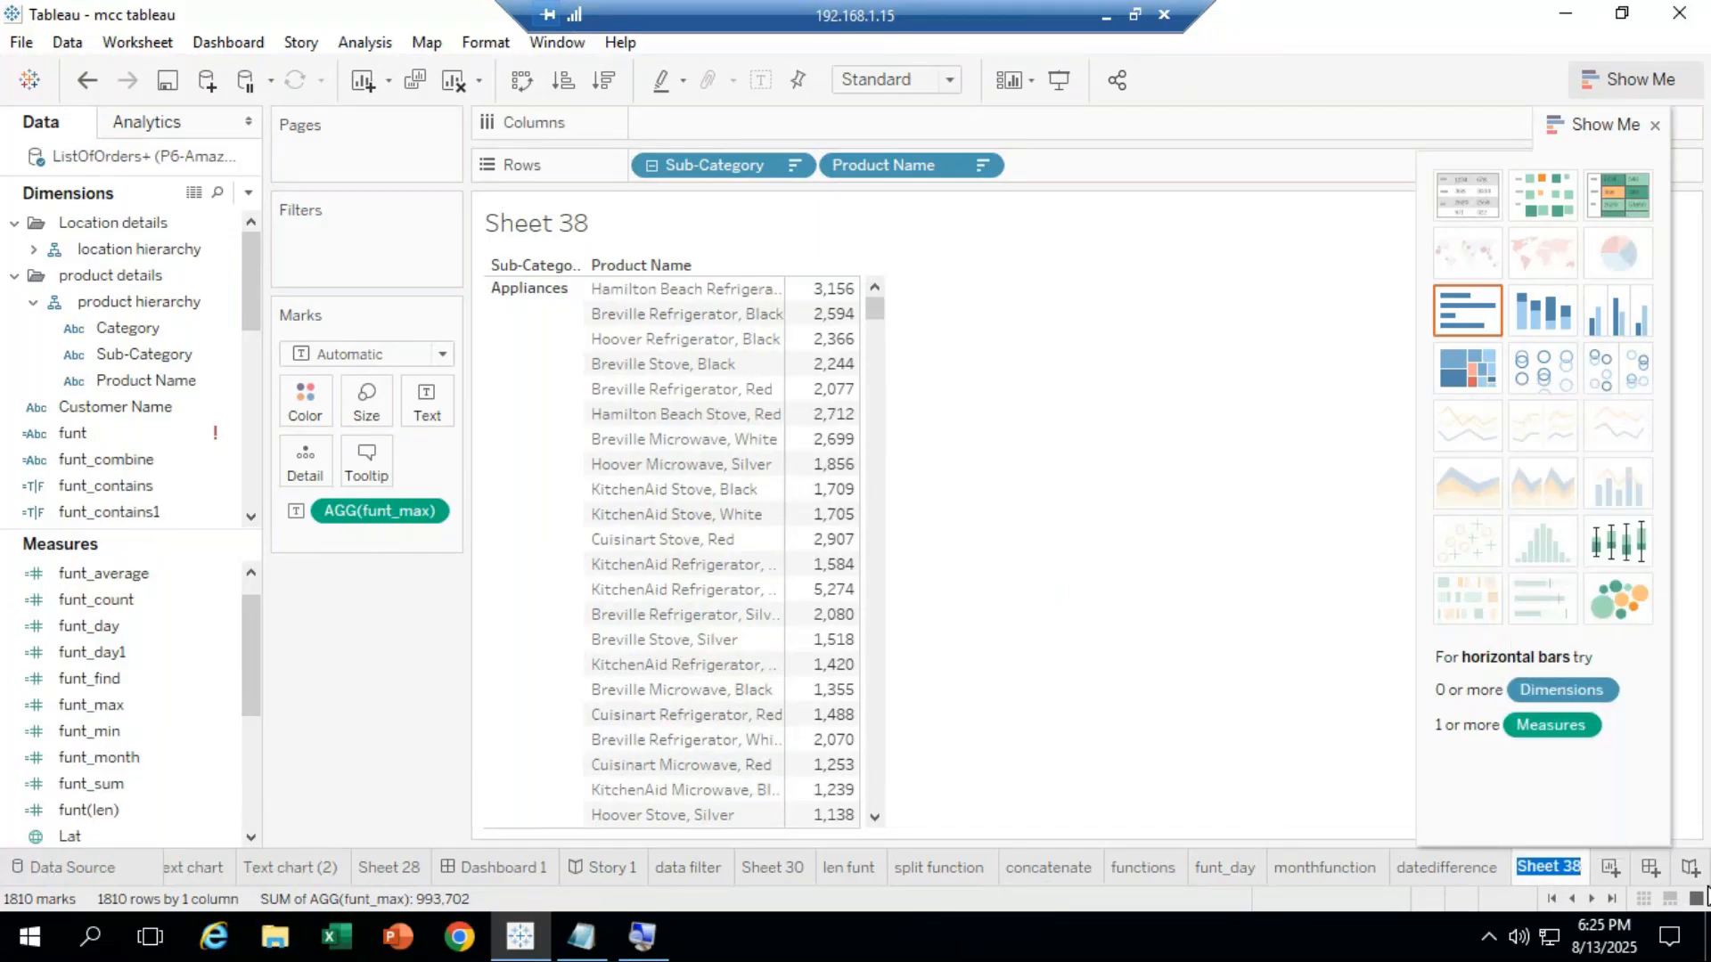
type("maximum sales")
key("Return")
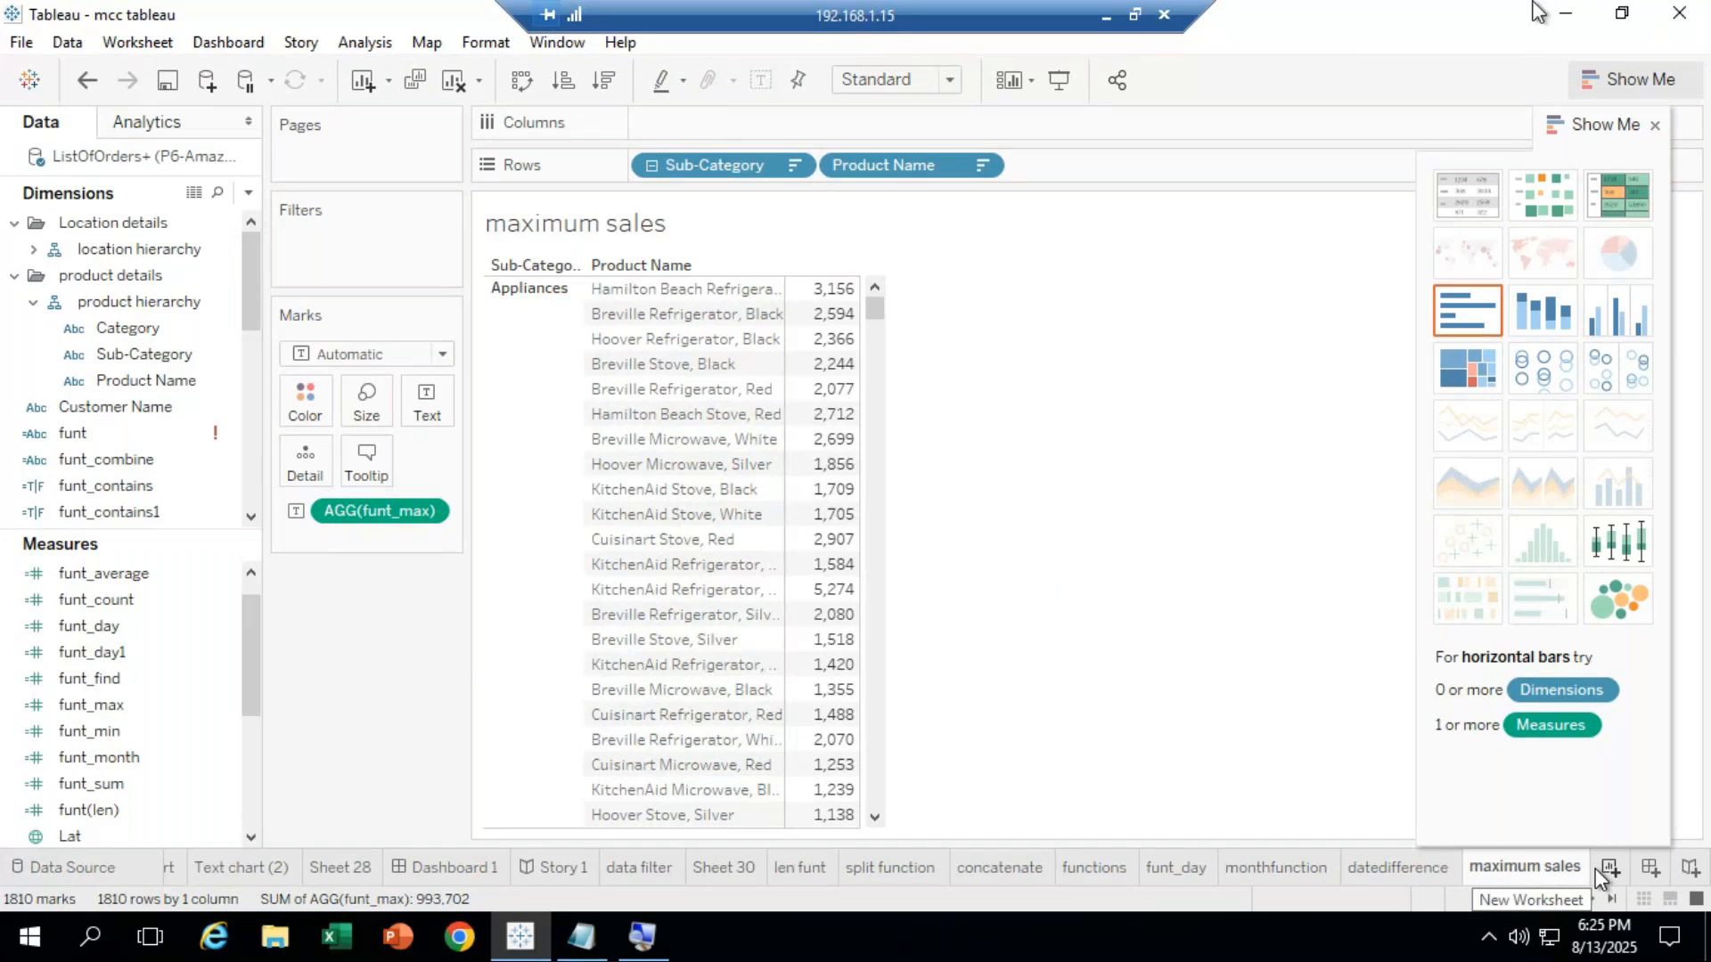
left_click(1106, 15)
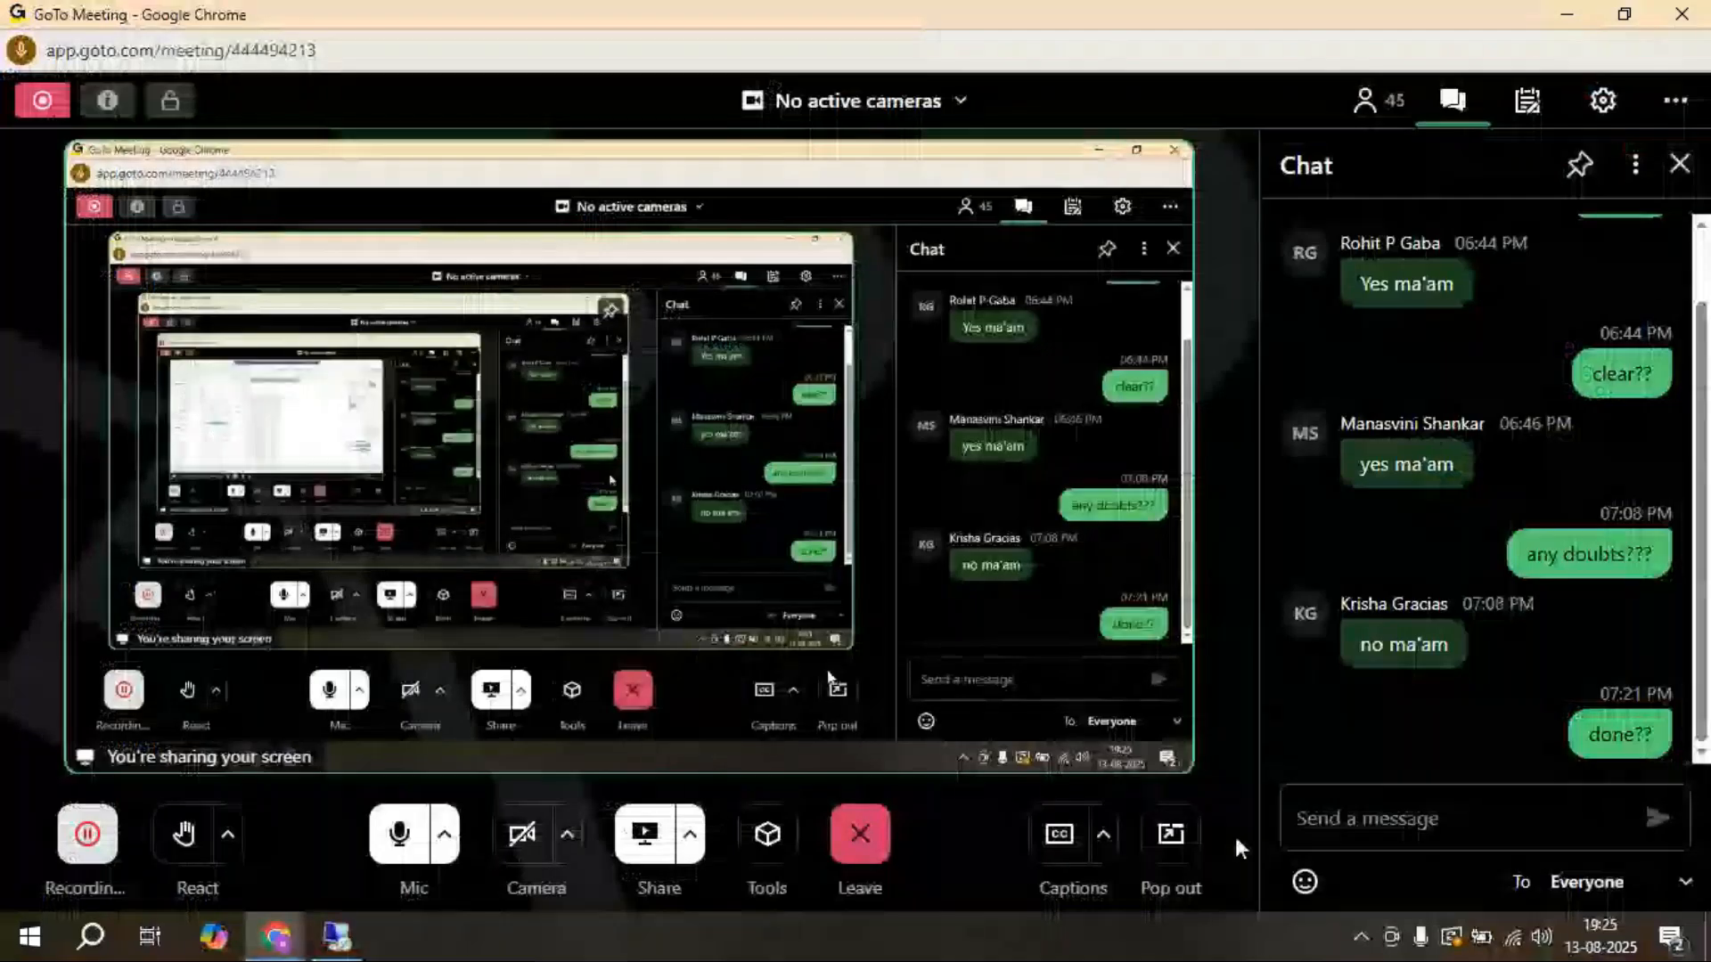